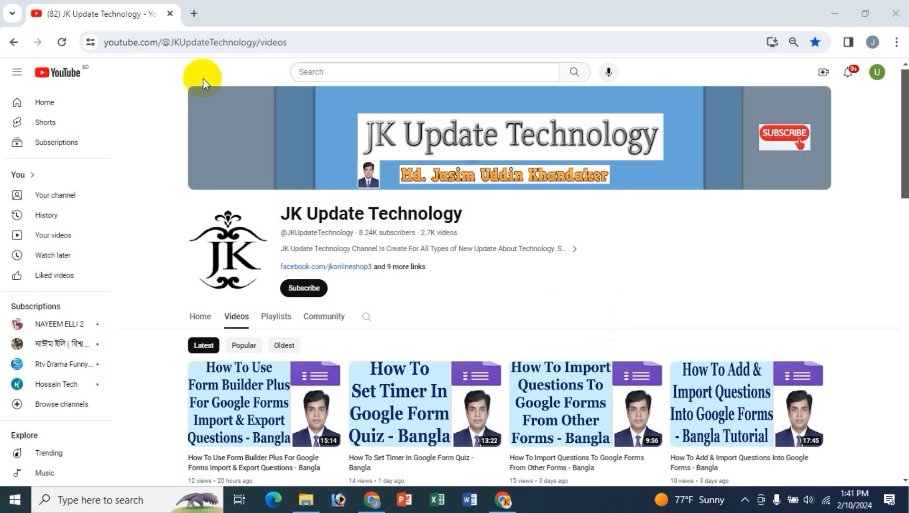
# - In a new Chrome tab, search Google for 'google forms'
pyautogui.click(194, 14)
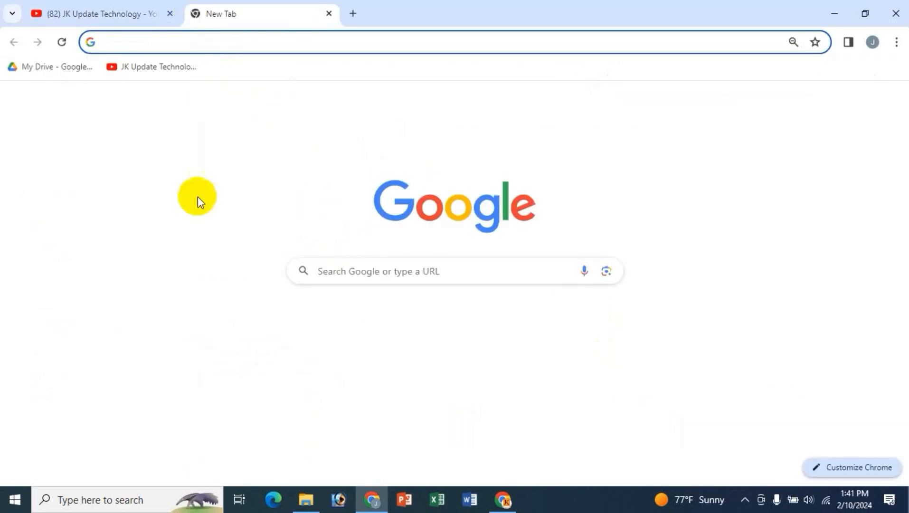
pyautogui.write('f')
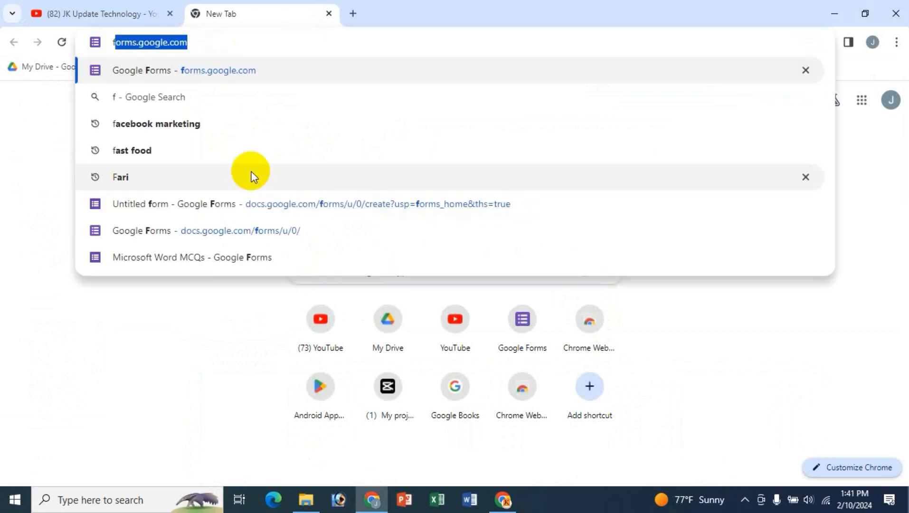
pyautogui.press('BackSpace')
pyautogui.press('BackSpace')
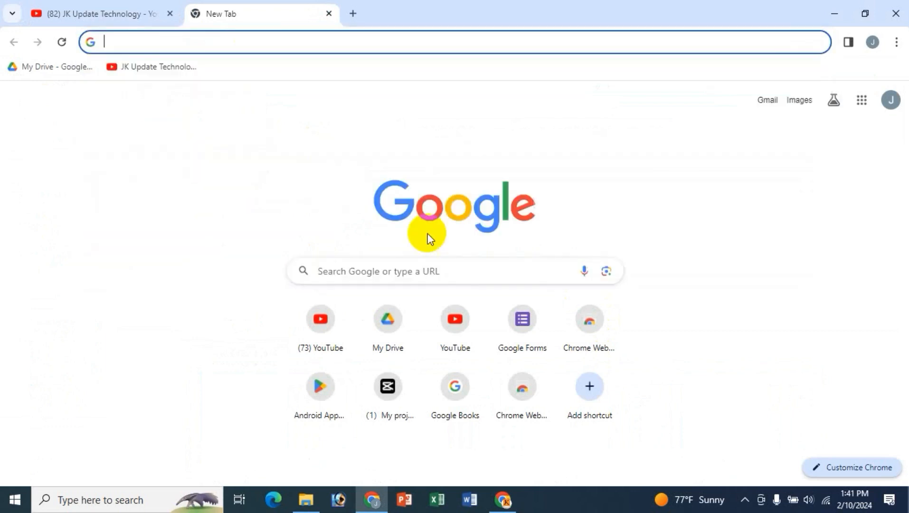
pyautogui.click(381, 270)
pyautogui.write('f')
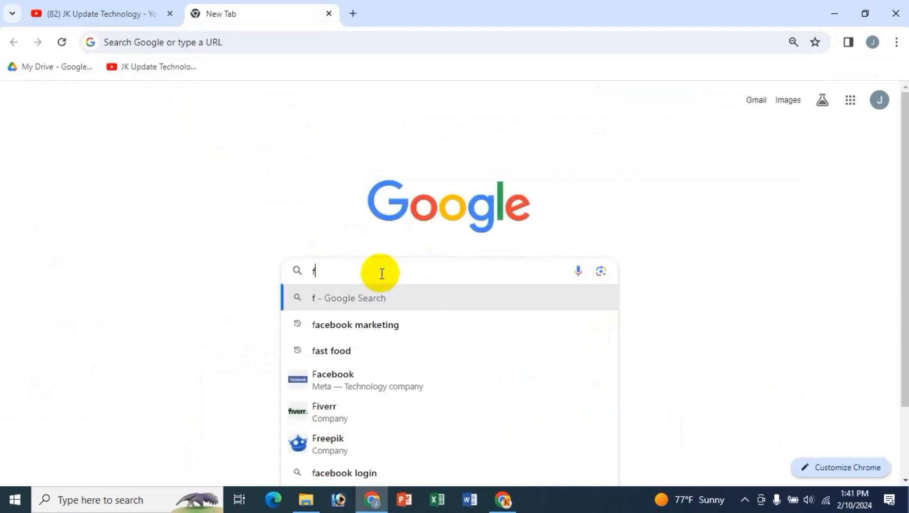
pyautogui.press('BackSpace')
pyautogui.write('go')
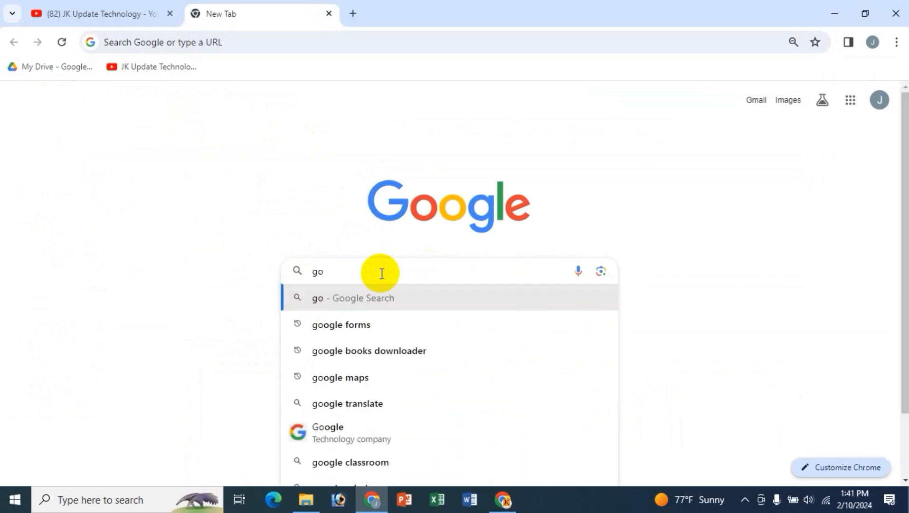
pyautogui.press('Down')
pyautogui.press('Return')
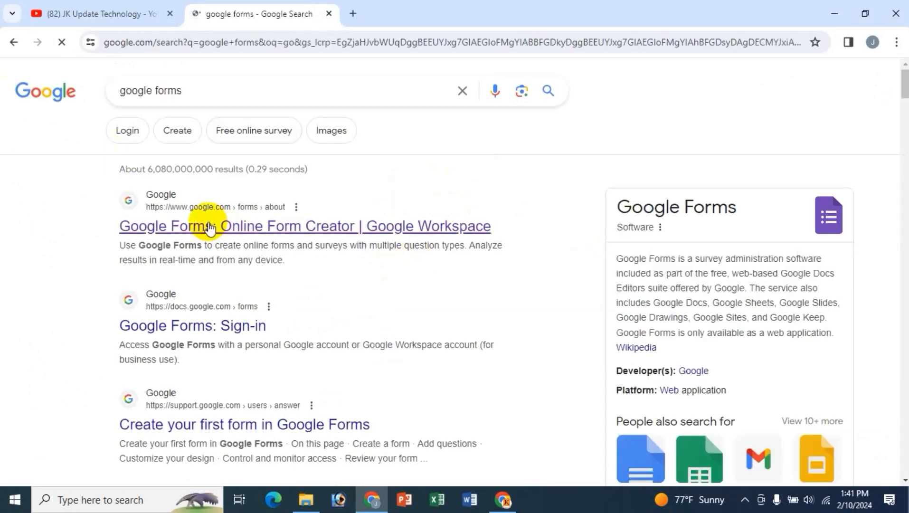
# - Close the search results tab and launch Forms from the Google apps grid
pyautogui.click(349, 14)
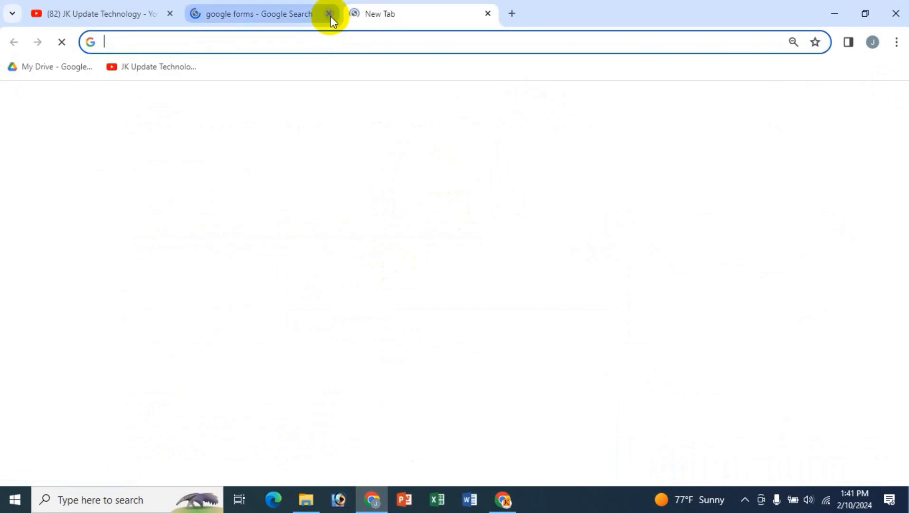
pyautogui.click(330, 17)
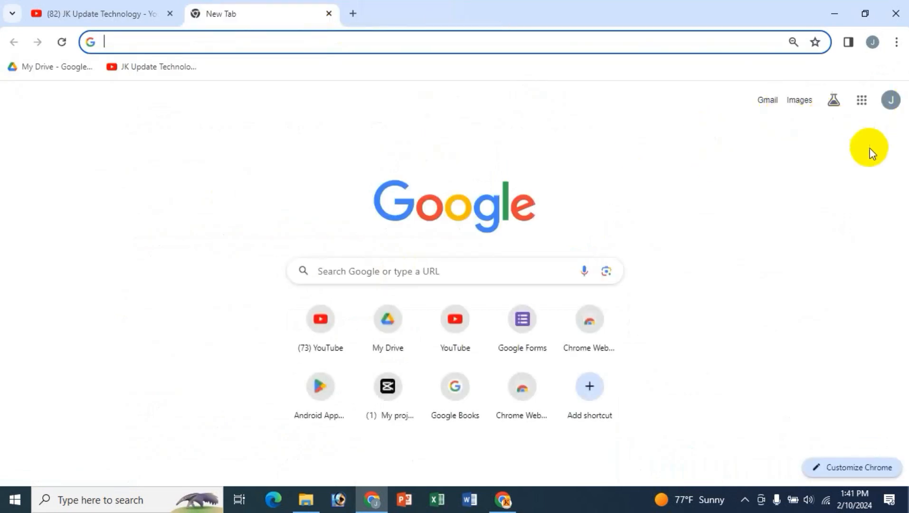
pyautogui.click(863, 108)
pyautogui.scroll(-6, 876, 230)
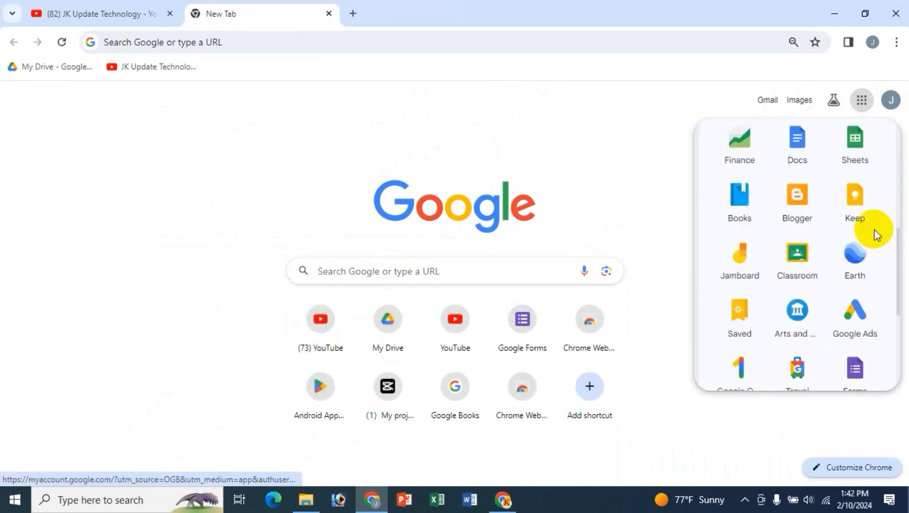
pyautogui.click(852, 256)
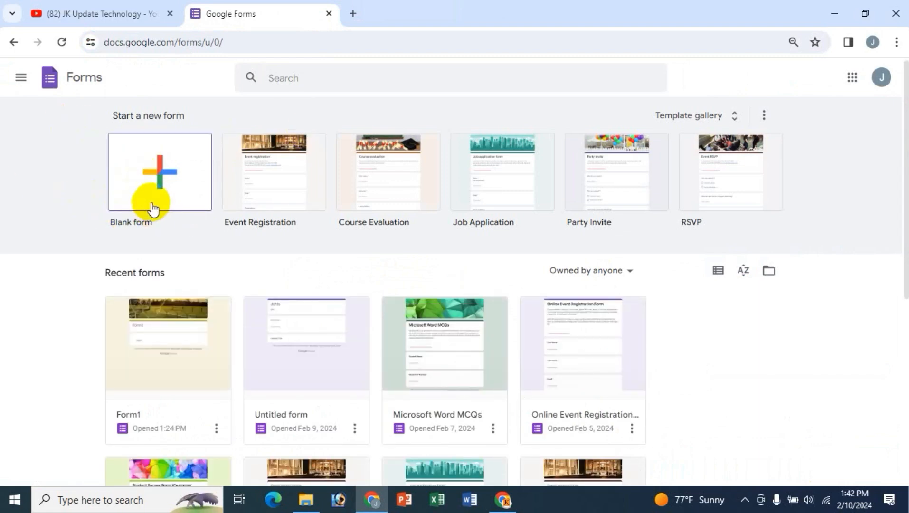
# - Start a blank form, retitle it 'Test Form' and give the file the name 'Test Form'
pyautogui.click(153, 163)
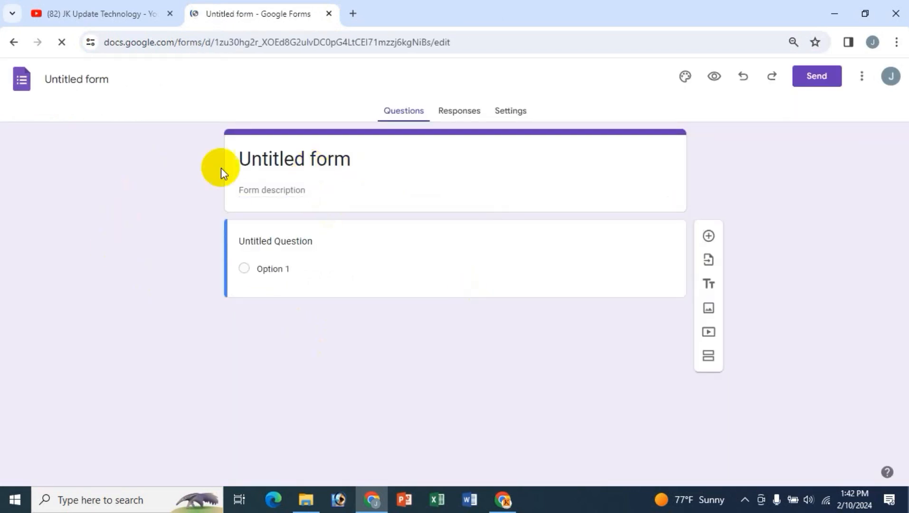
pyautogui.moveTo(367, 158); pyautogui.dragTo(171, 173)
pyautogui.write('Test Form')
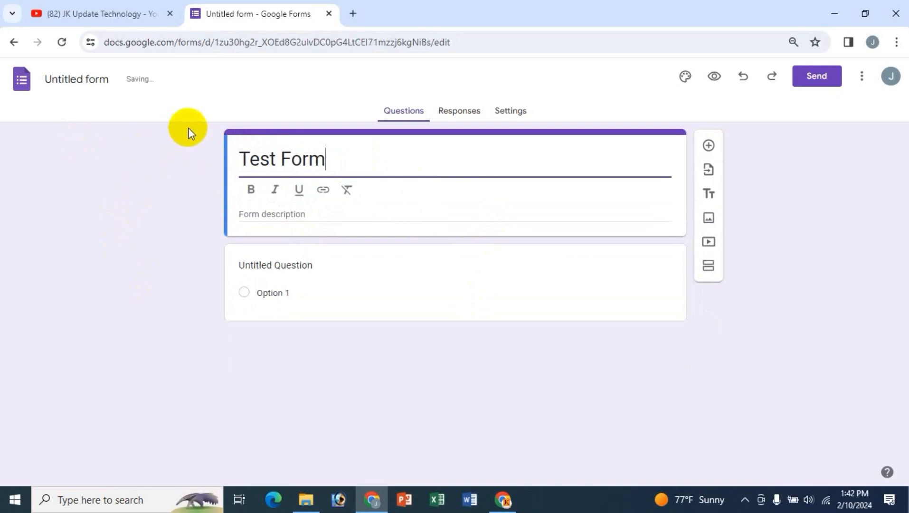
pyautogui.click(188, 128)
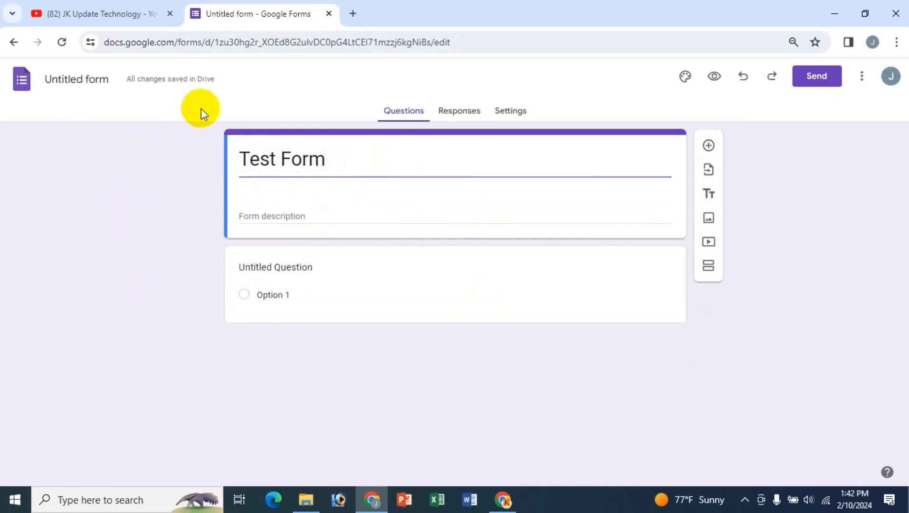
pyautogui.click(75, 81)
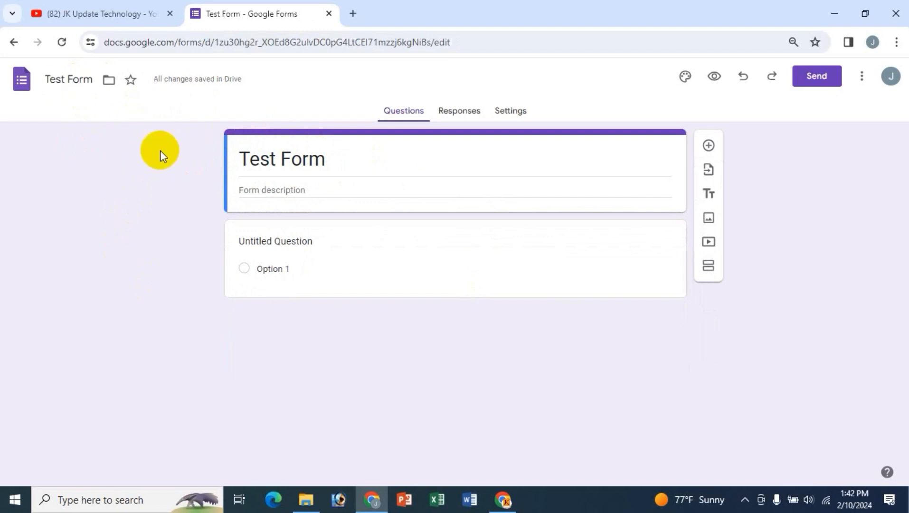
# - Make the 'Test Form' title bold
pyautogui.click(271, 159)
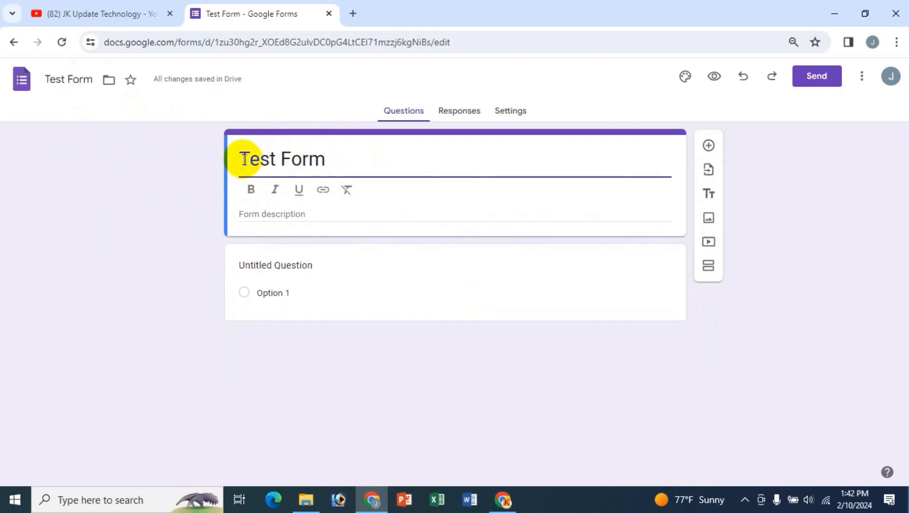
pyautogui.tripleClick(246, 157)
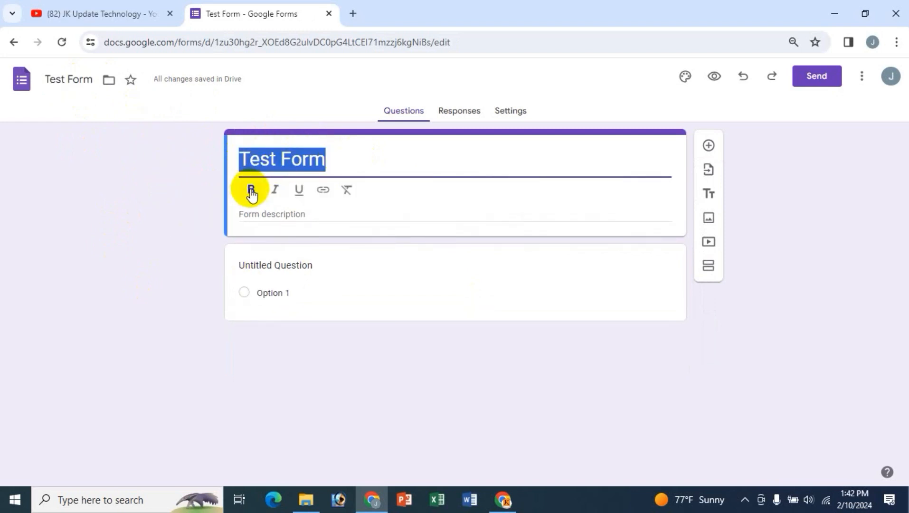
pyautogui.click(251, 191)
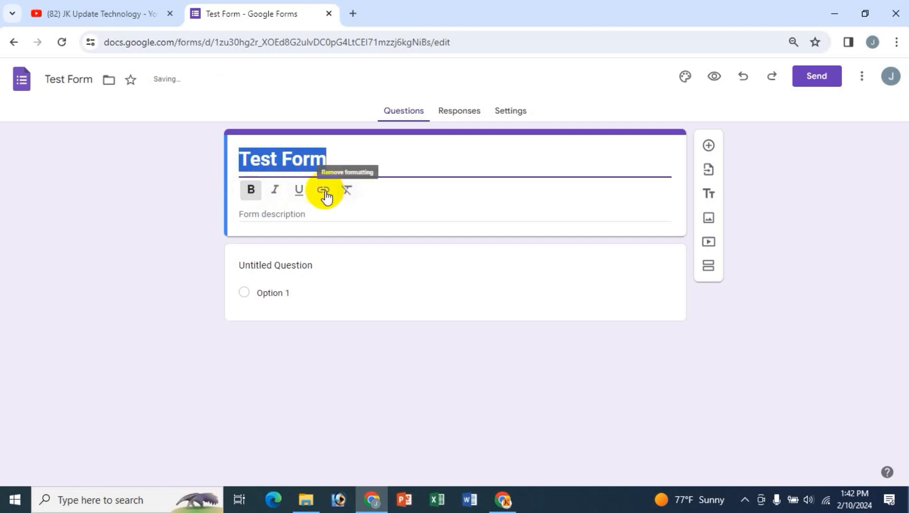
pyautogui.click(322, 190)
pyautogui.click(514, 333)
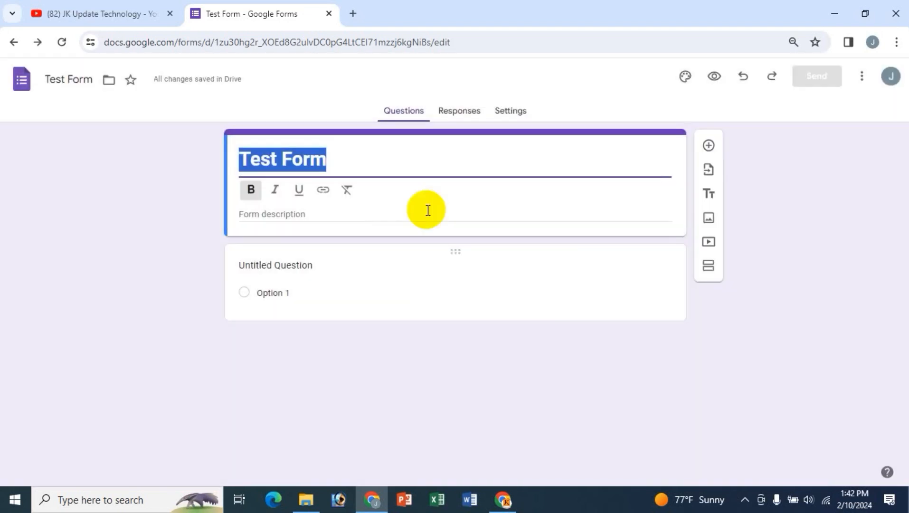
pyautogui.click(347, 193)
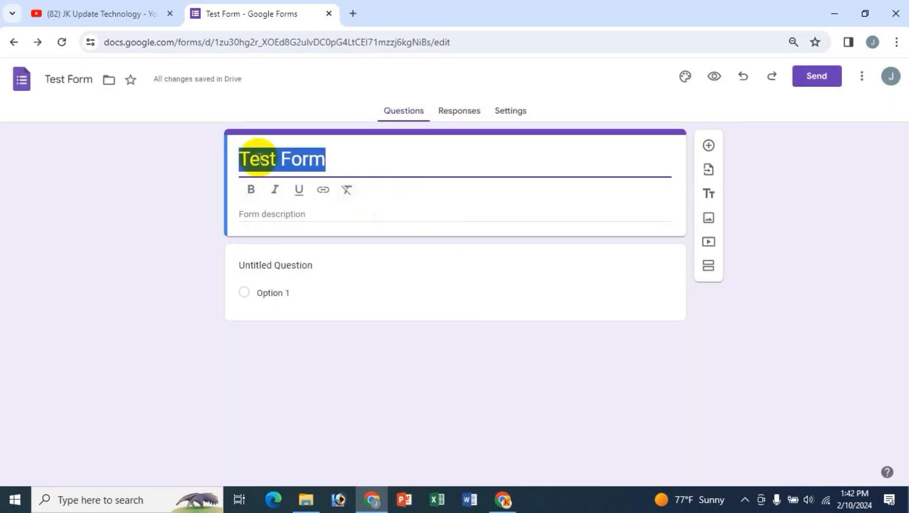
pyautogui.click(251, 191)
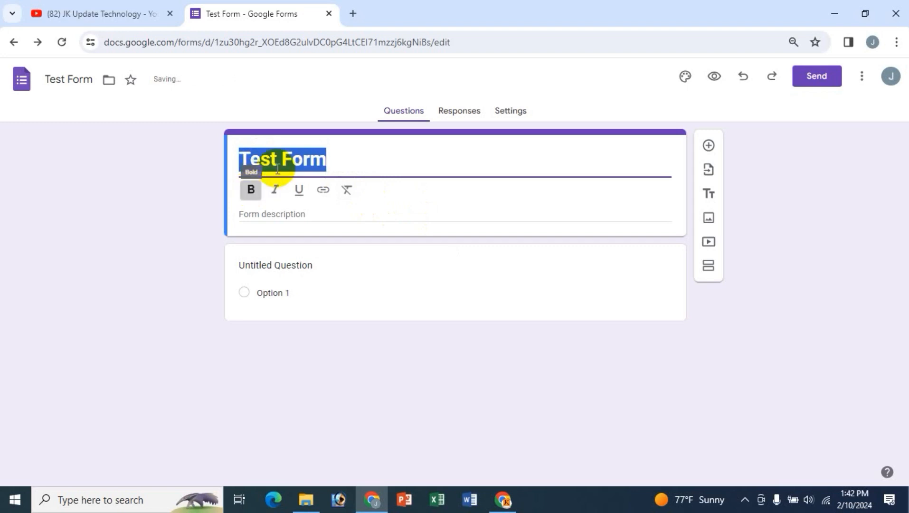
# - Add the description 'kfsd ds dsfsd' and open the first question for editing
pyautogui.click(287, 214)
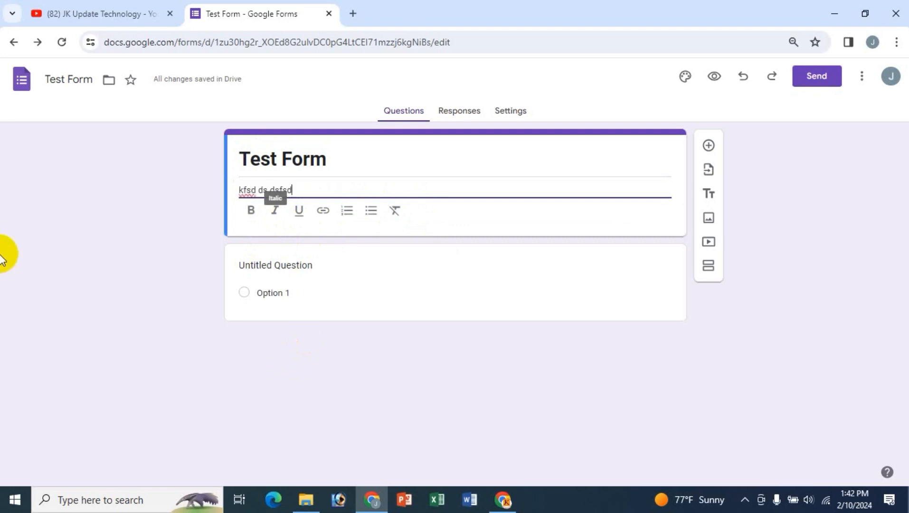
pyautogui.moveTo(309, 186); pyautogui.dragTo(242, 188)
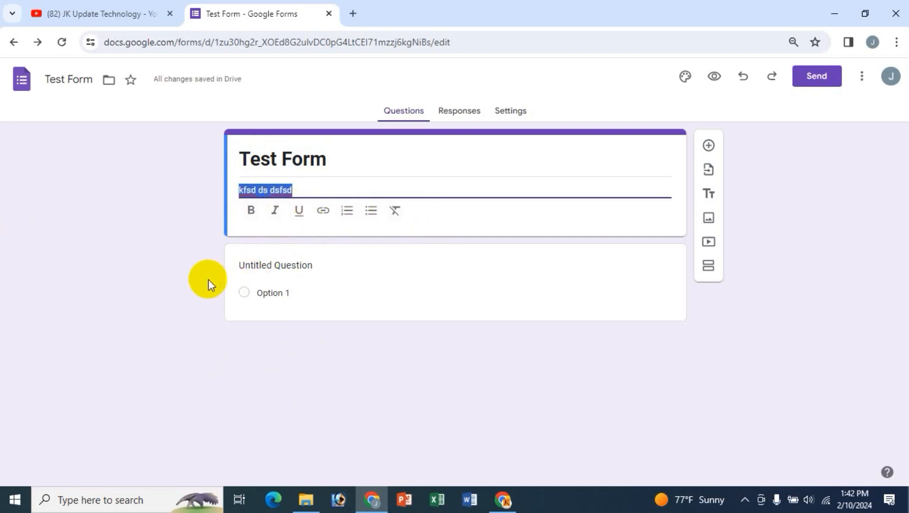
pyautogui.click(187, 287)
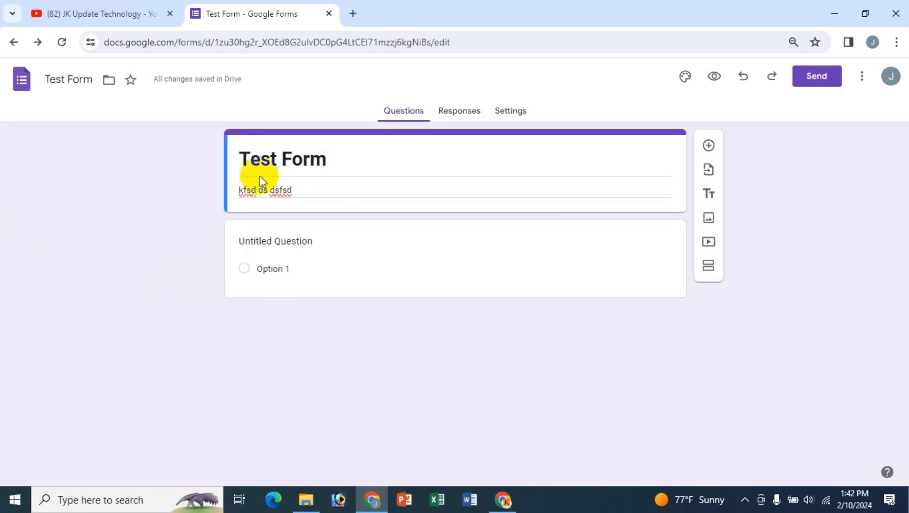
pyautogui.click(302, 245)
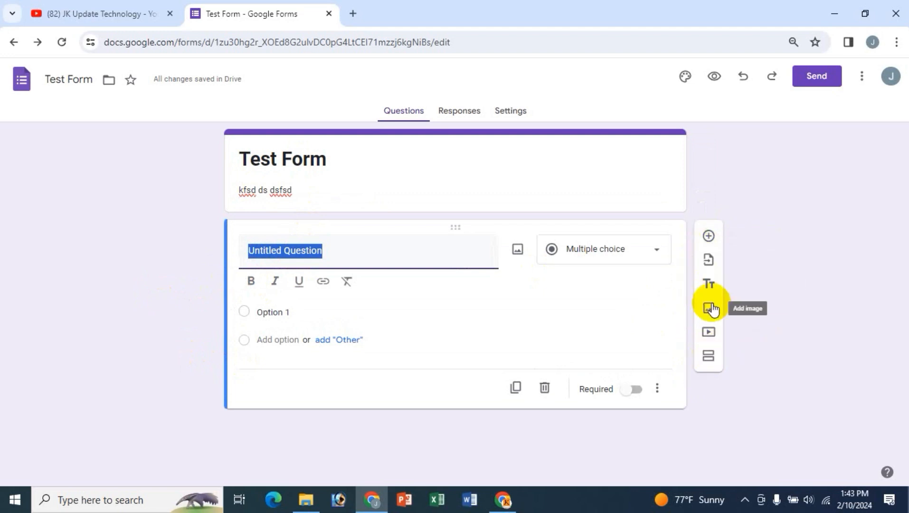
# - Switch to the YouTube tab and scroll the JK Update Technology Videos page back to the top
pyautogui.click(103, 9)
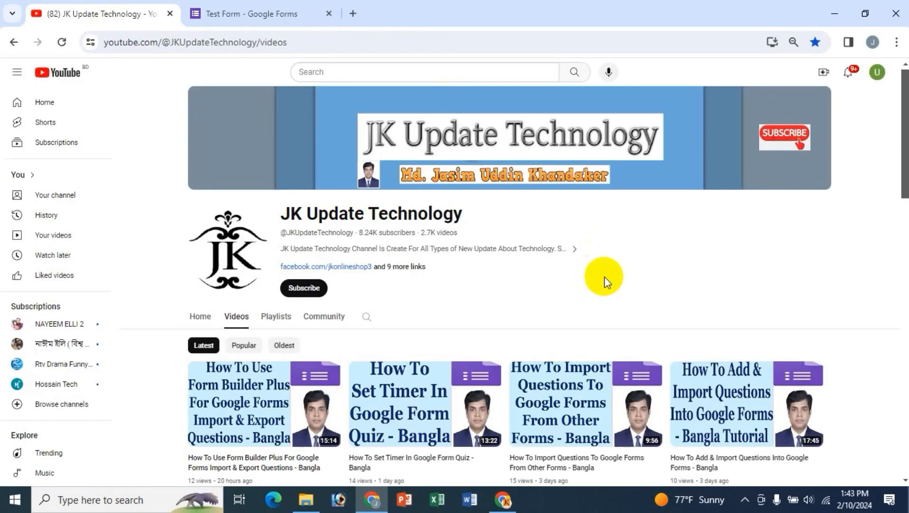
pyautogui.scroll(-3, 605, 277)
pyautogui.scroll(1, 604, 276)
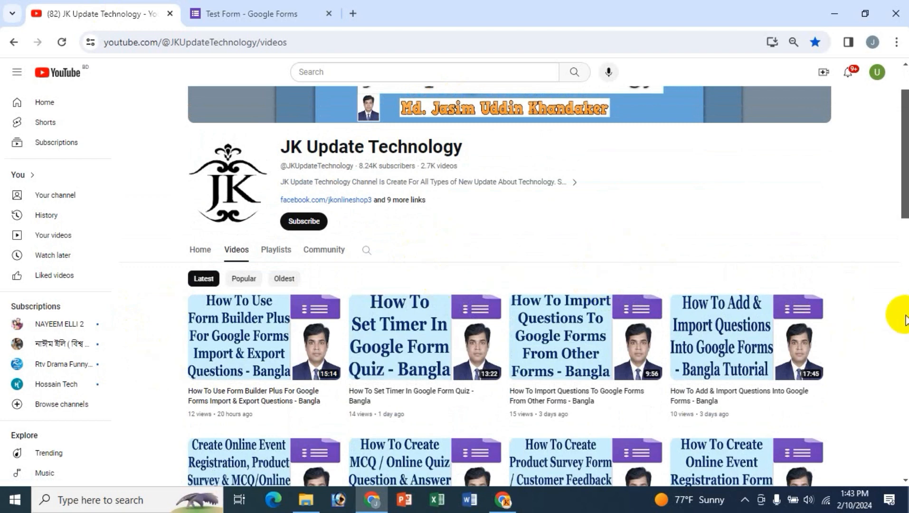
pyautogui.scroll(-1, 883, 318)
pyautogui.scroll(-2, 900, 338)
pyautogui.scroll(-1, 902, 342)
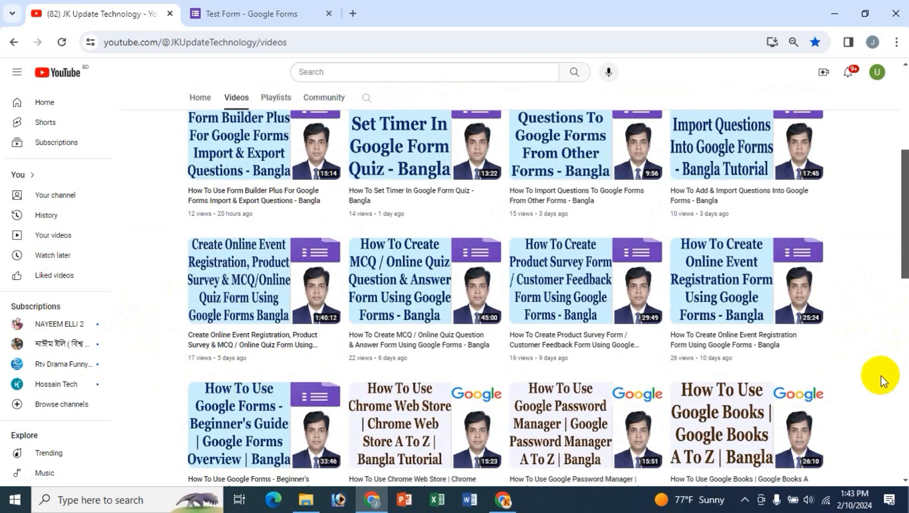
pyautogui.scroll(-1, 885, 375)
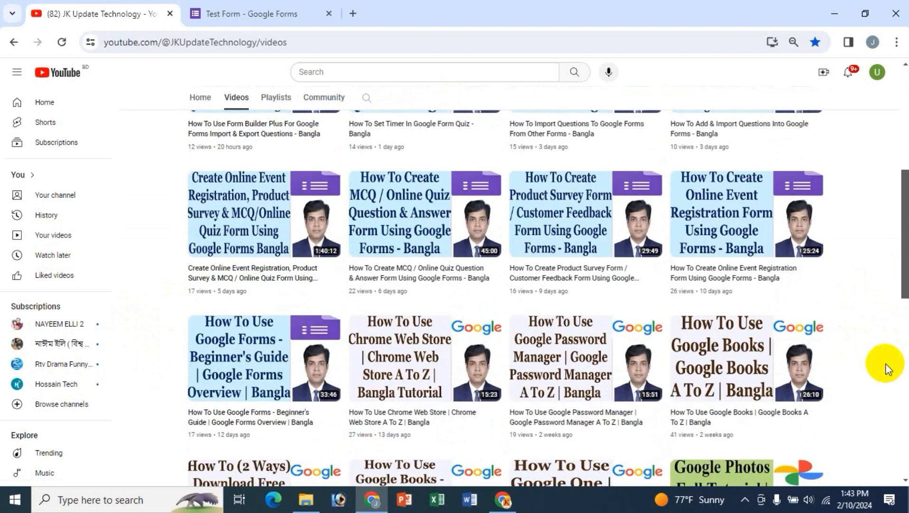
pyautogui.moveTo(282, 347)
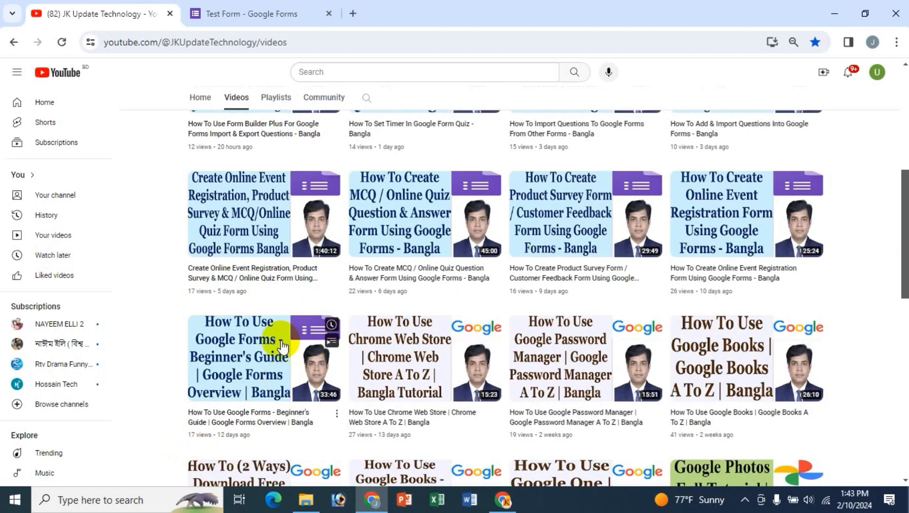
pyautogui.scroll(5, 165, 351)
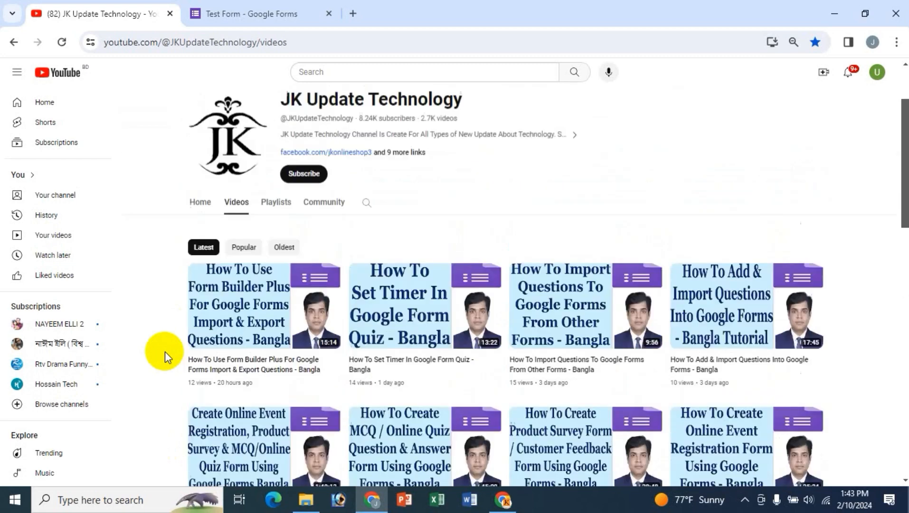
pyautogui.scroll(2, 700, 221)
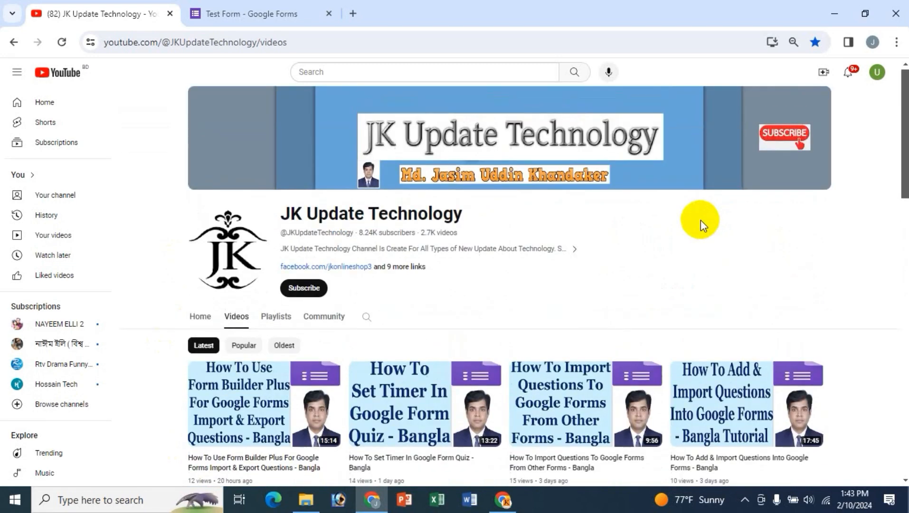
# - Return to Test Form, delete the untitled question and add a new blank question
pyautogui.click(251, 13)
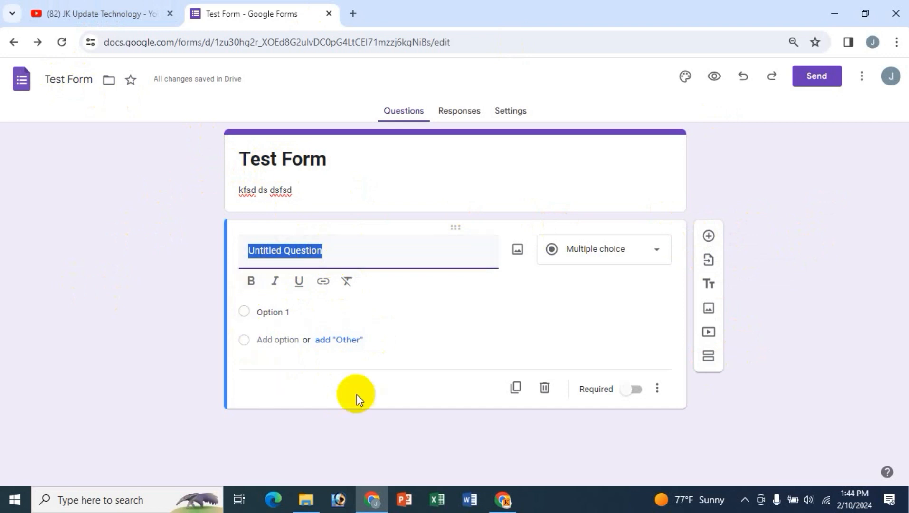
pyautogui.click(544, 390)
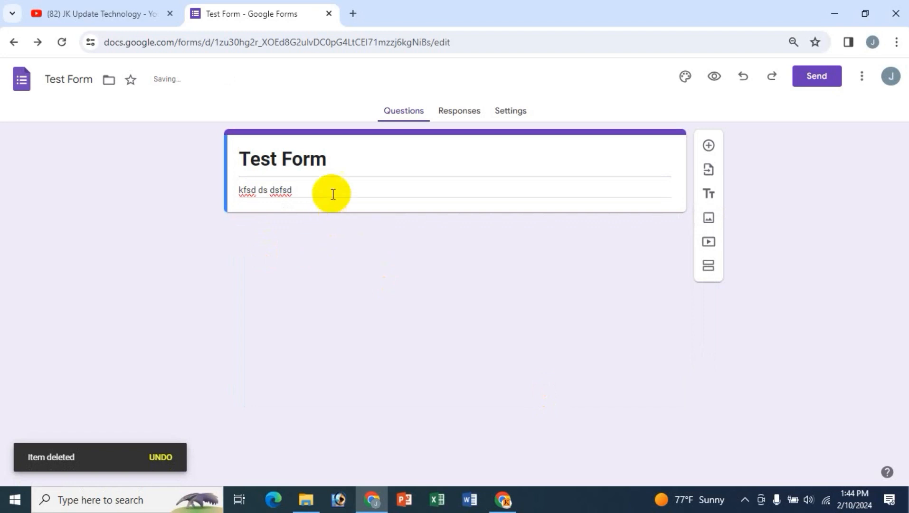
pyautogui.click(709, 145)
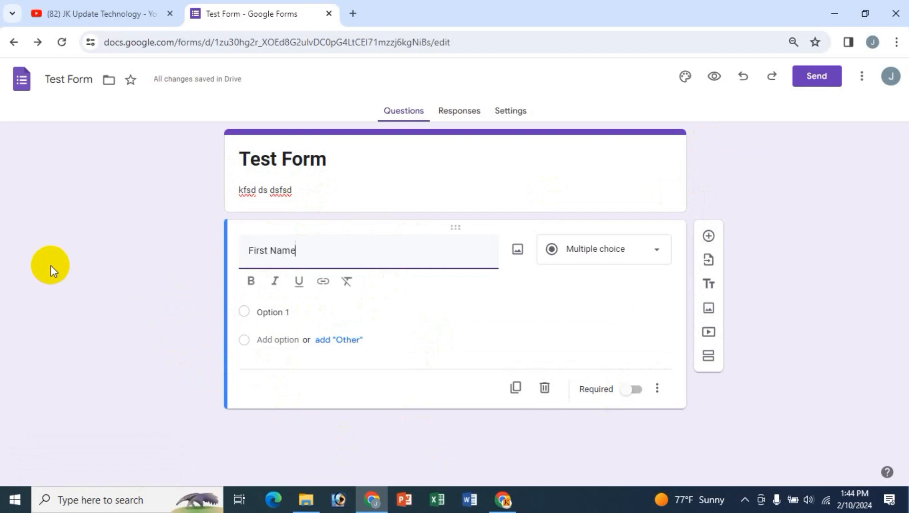
# - Bold the short-answer question's title and, after trying Address and Gender, retype it as 'First Name'
pyautogui.moveTo(311, 250); pyautogui.dragTo(245, 256)
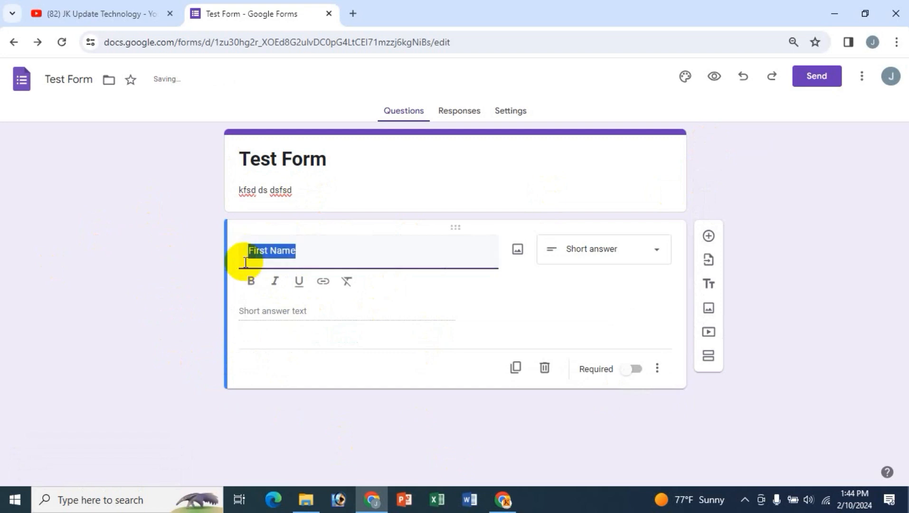
pyautogui.click(248, 283)
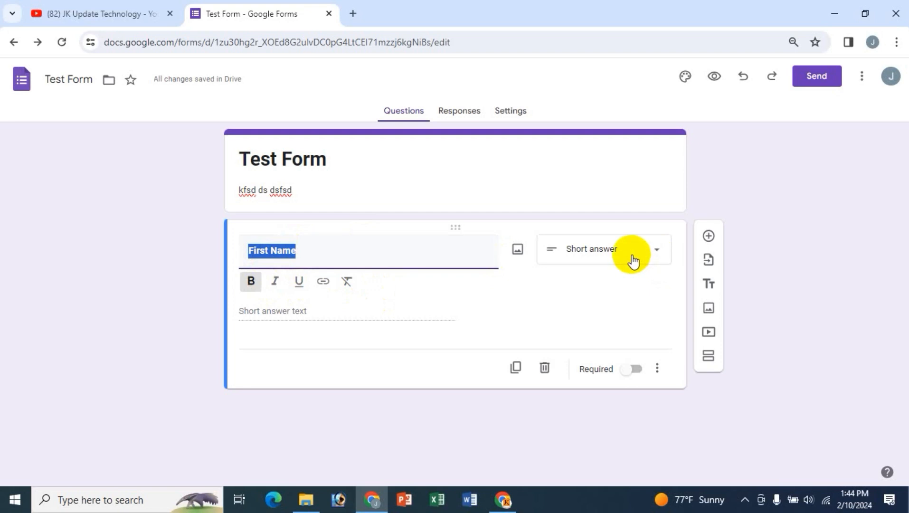
pyautogui.write('Address')
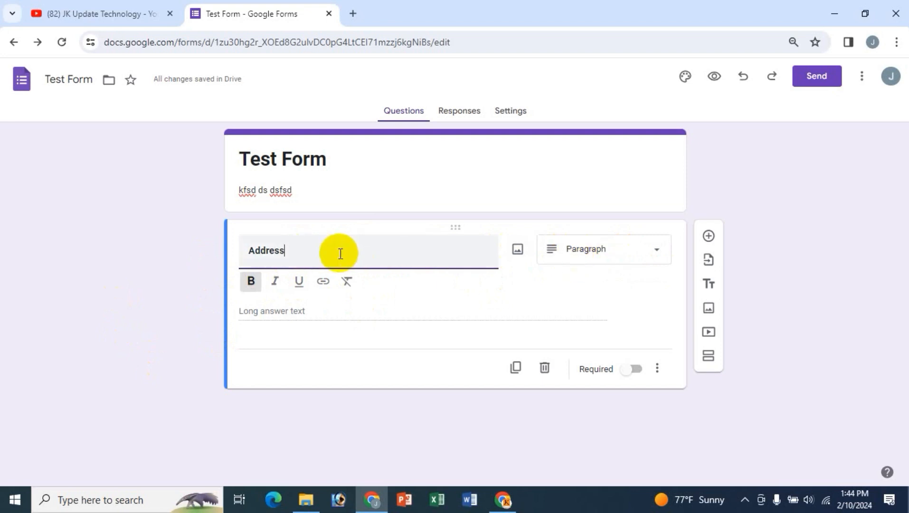
pyautogui.moveTo(339, 251); pyautogui.dragTo(208, 248)
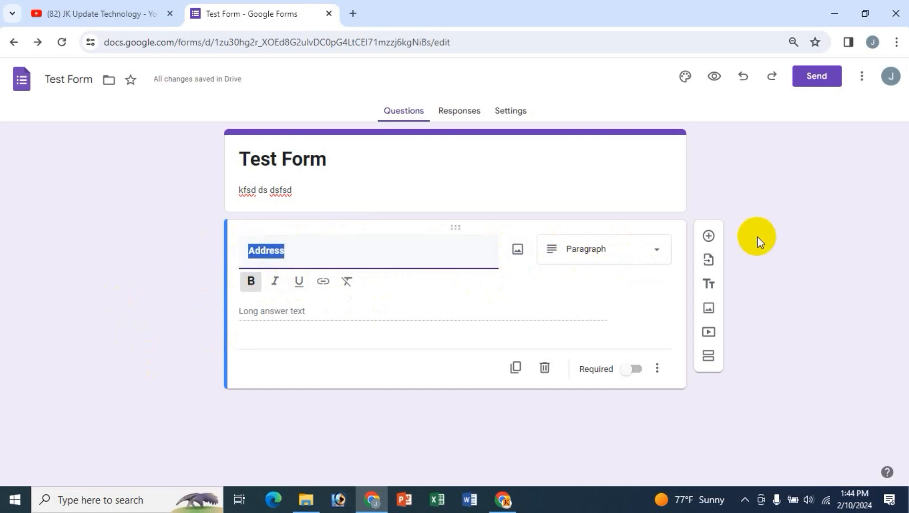
pyautogui.write('Gen')
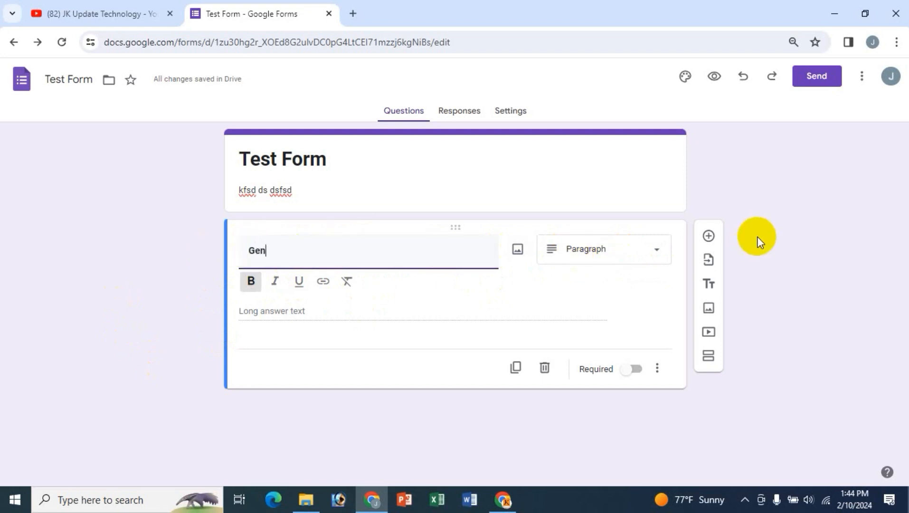
pyautogui.write('der')
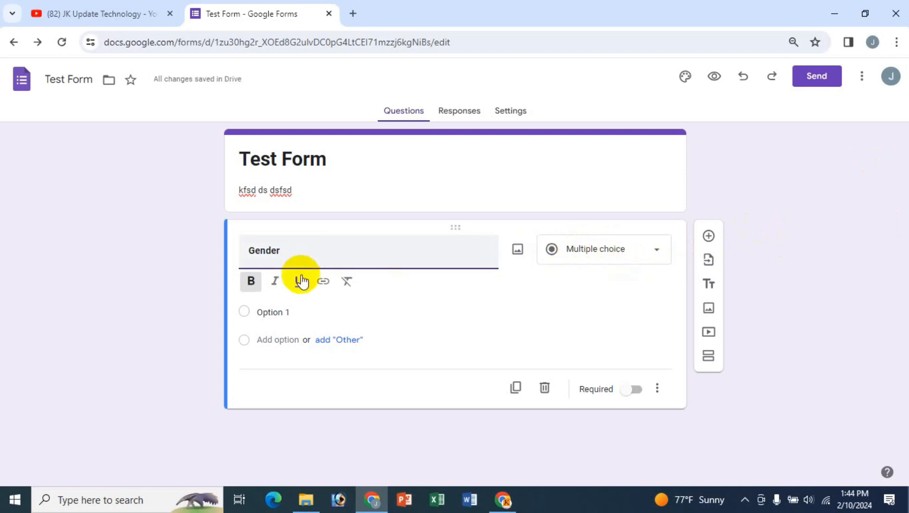
pyautogui.hotkey('ctrl', 'a')
pyautogui.write('Fr')
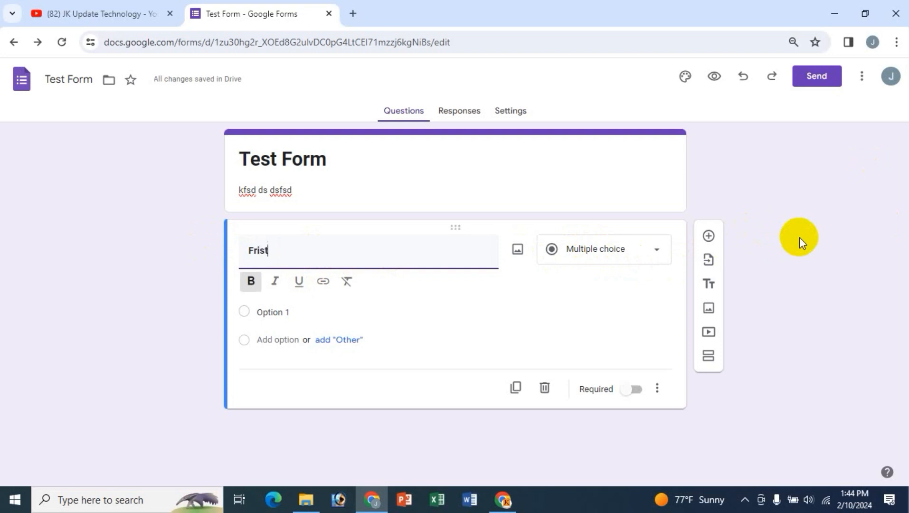
pyautogui.write('ist')
pyautogui.press('BackSpace')
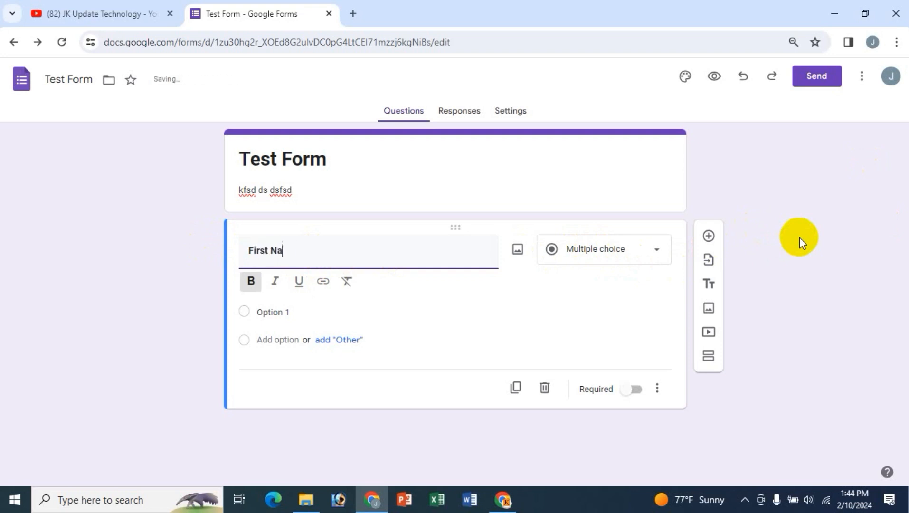
pyautogui.write('t Na')
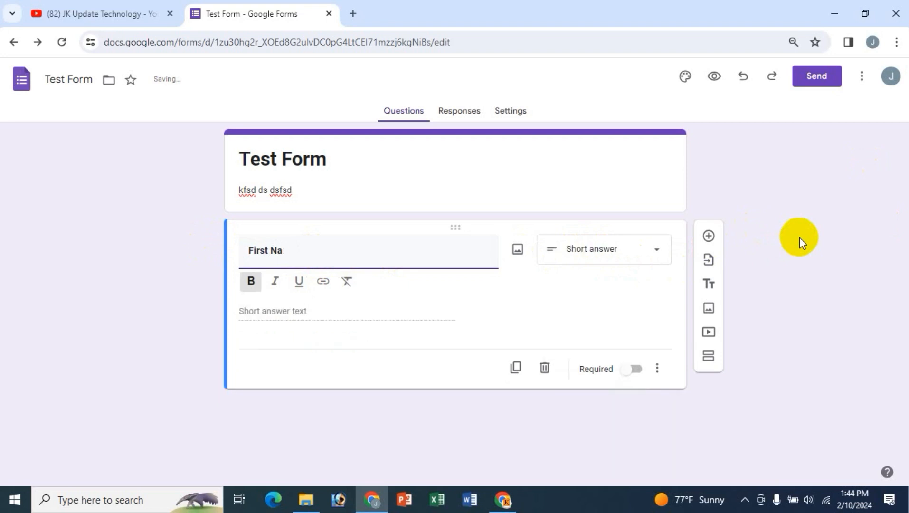
pyautogui.write('me')
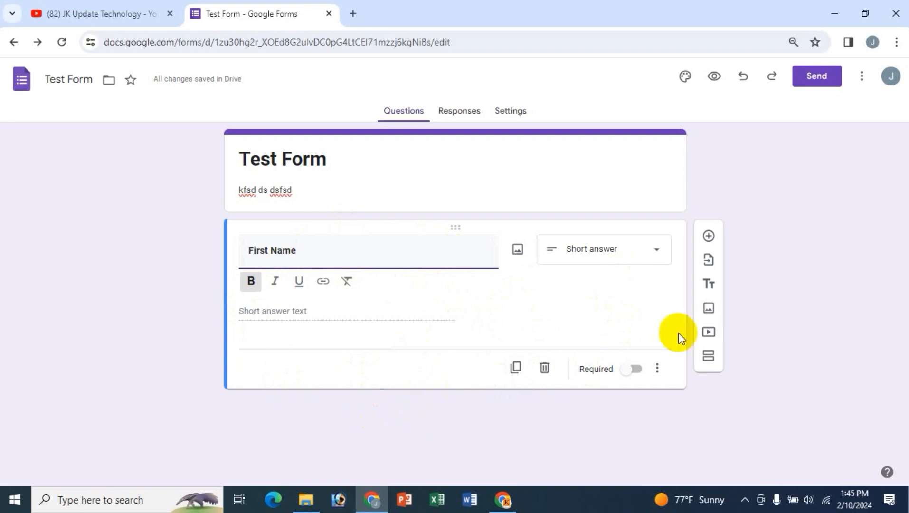
# - Switch on Required for First Name, then duplicate the question and delete the copy
pyautogui.click(633, 375)
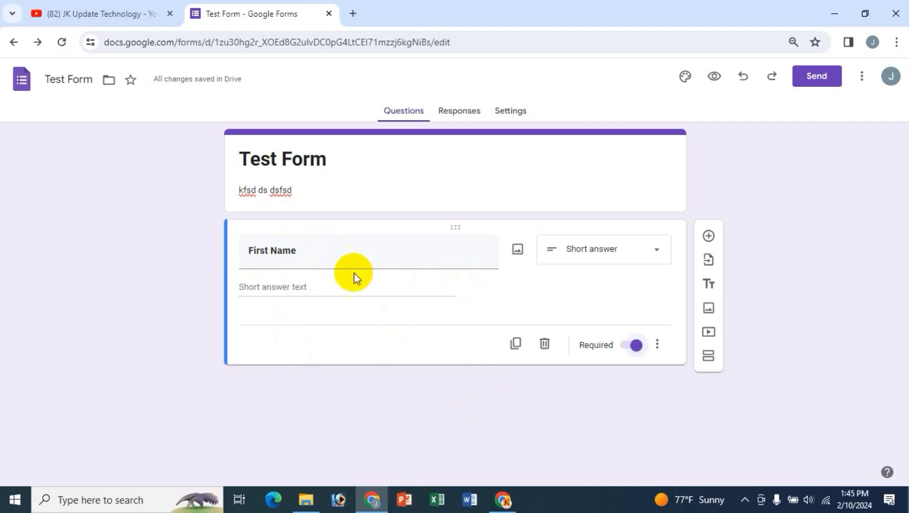
pyautogui.click(515, 351)
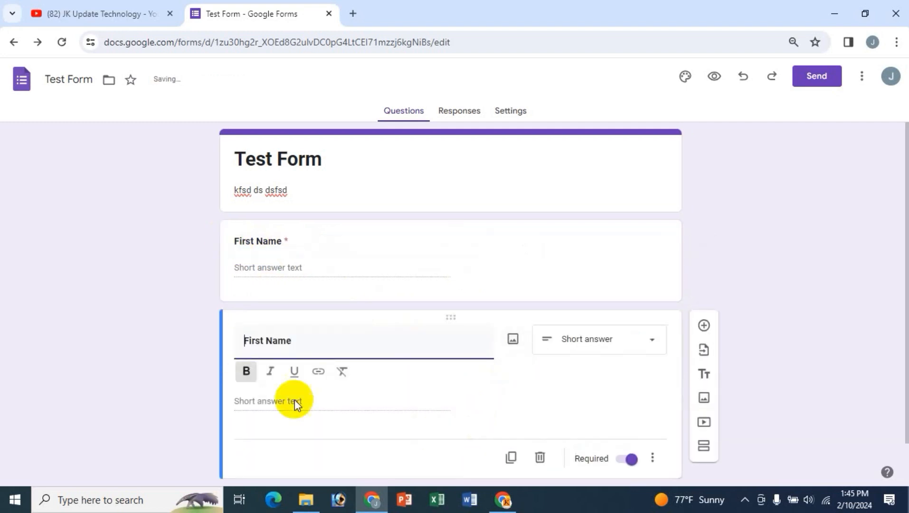
pyautogui.moveTo(266, 344); pyautogui.dragTo(203, 337)
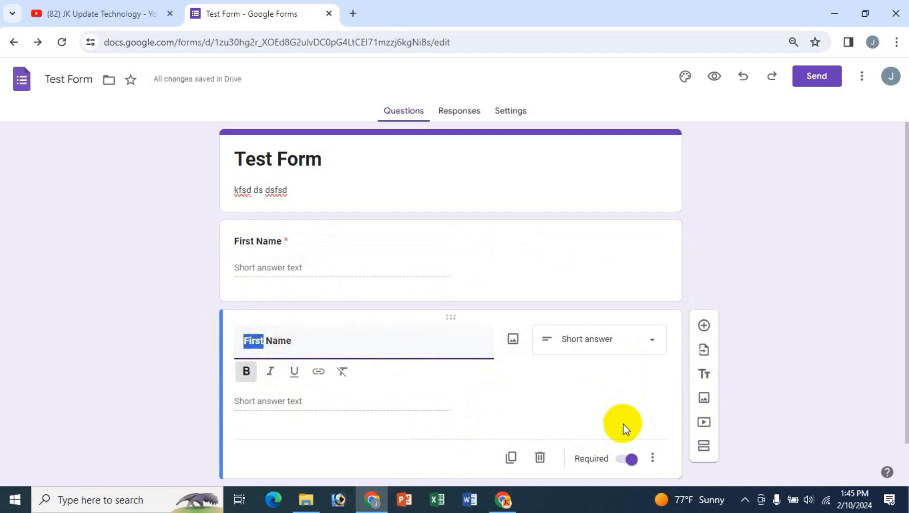
pyautogui.scroll(-1, 522, 417)
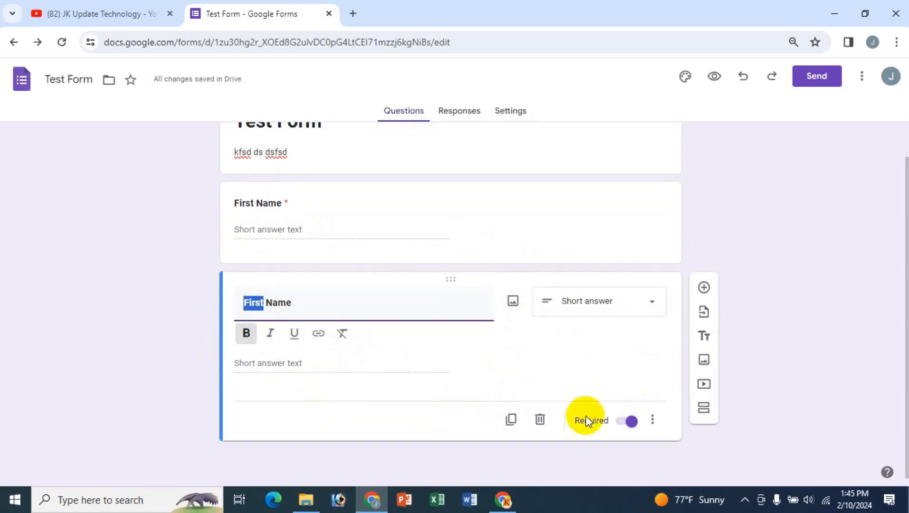
pyautogui.click(539, 420)
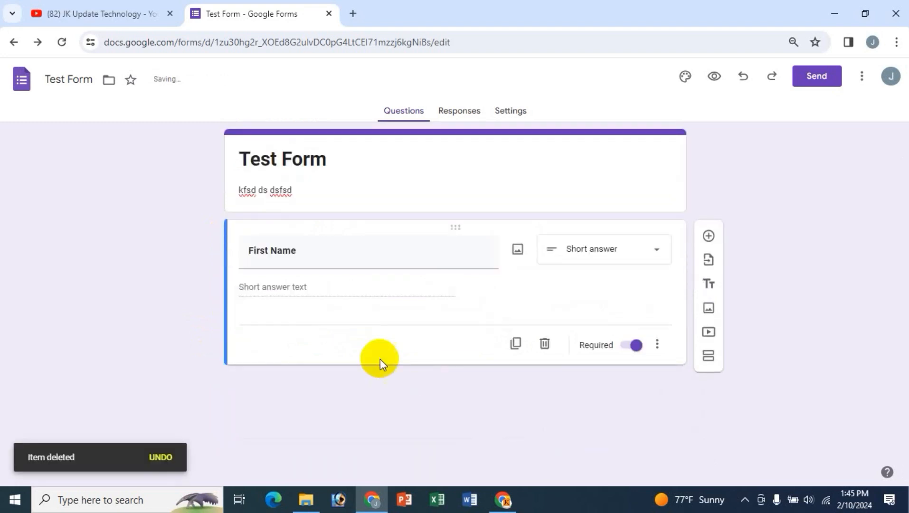
# - Add a 'Last Name' question below First Name, bold its title and mark it required
pyautogui.click(707, 235)
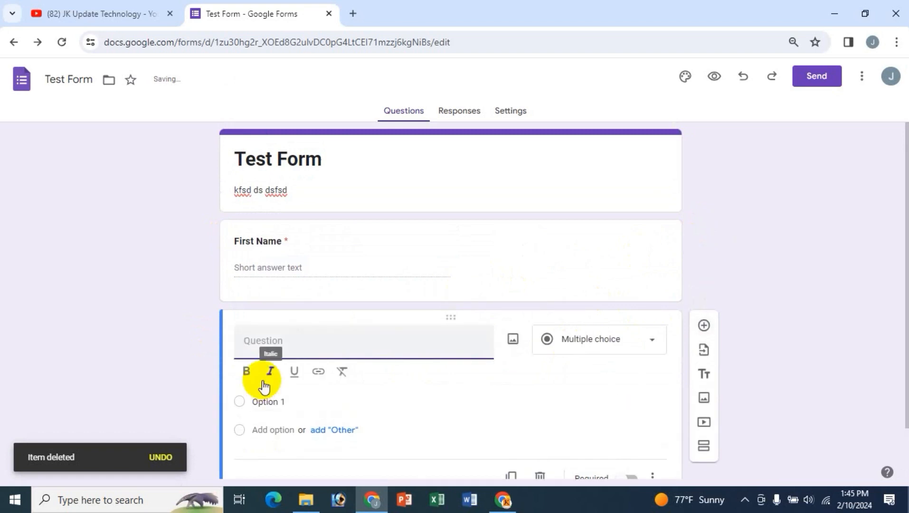
pyautogui.write('La')
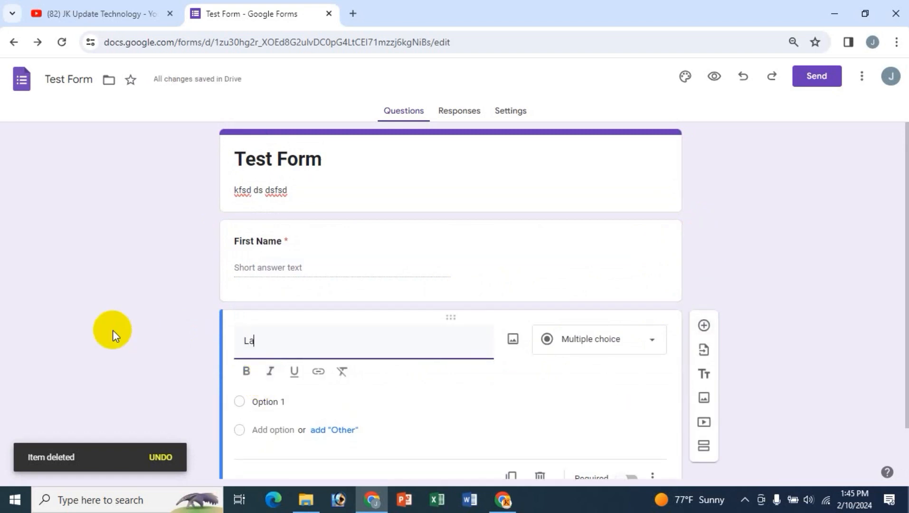
pyautogui.write('st Name')
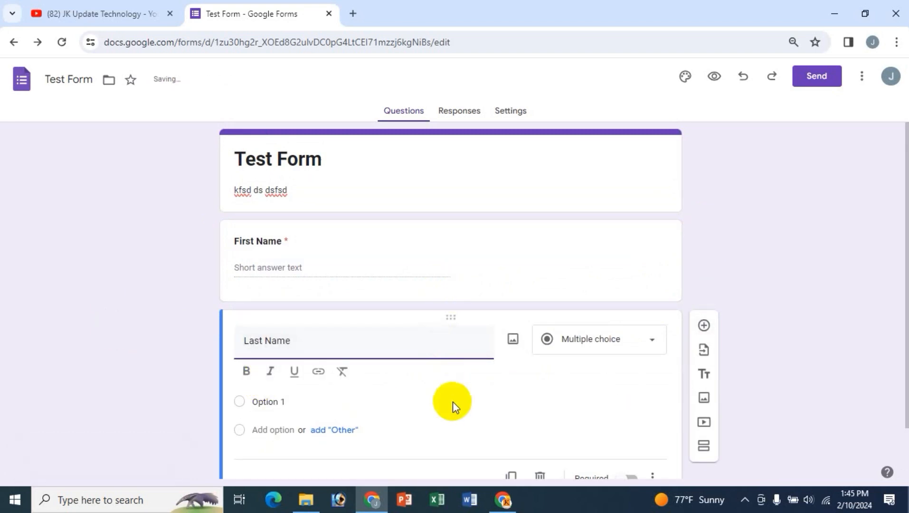
pyautogui.scroll(-1, 388, 397)
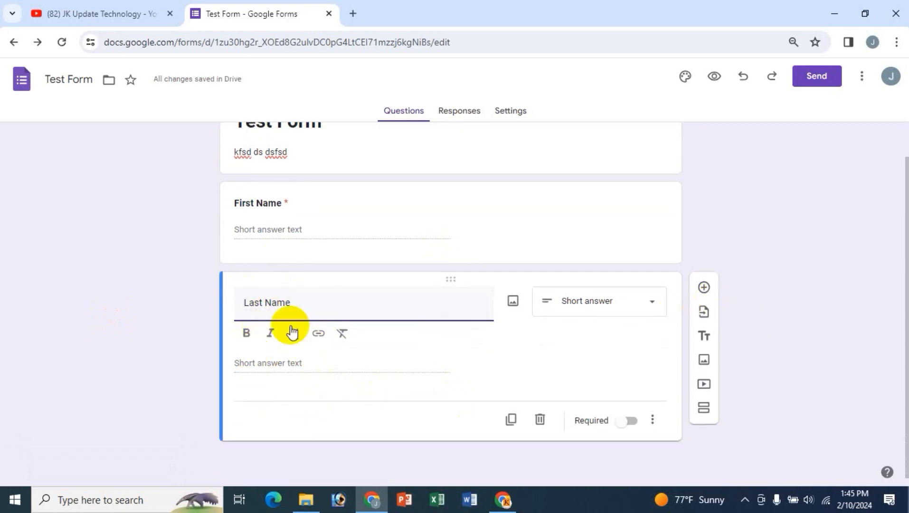
pyautogui.tripleClick(286, 301)
pyautogui.click(245, 335)
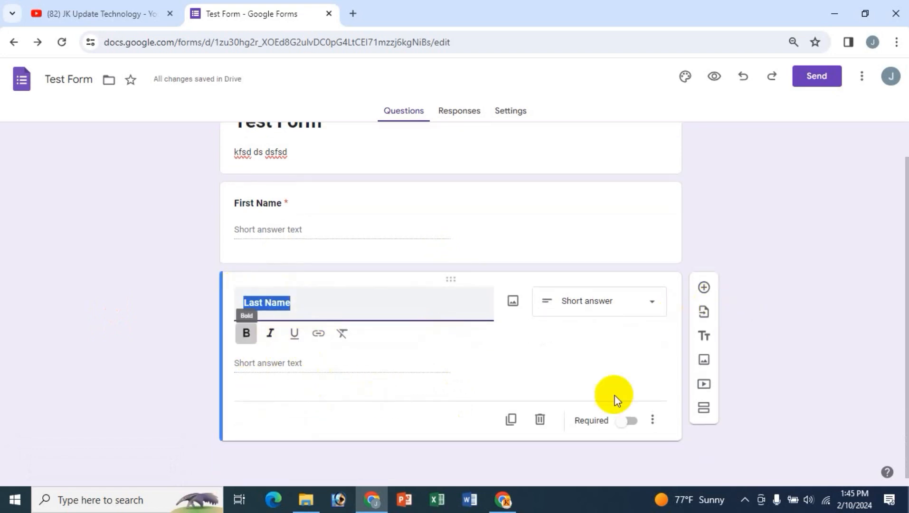
pyautogui.click(629, 421)
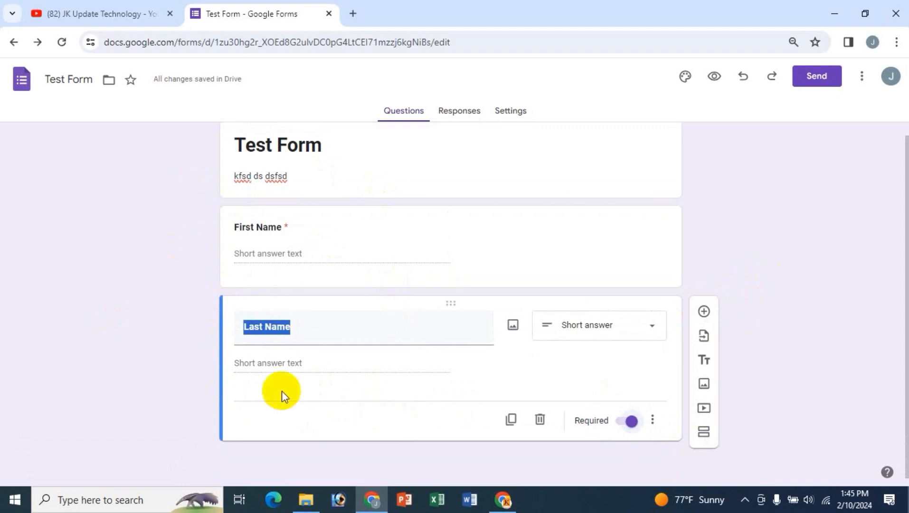
pyautogui.click(365, 410)
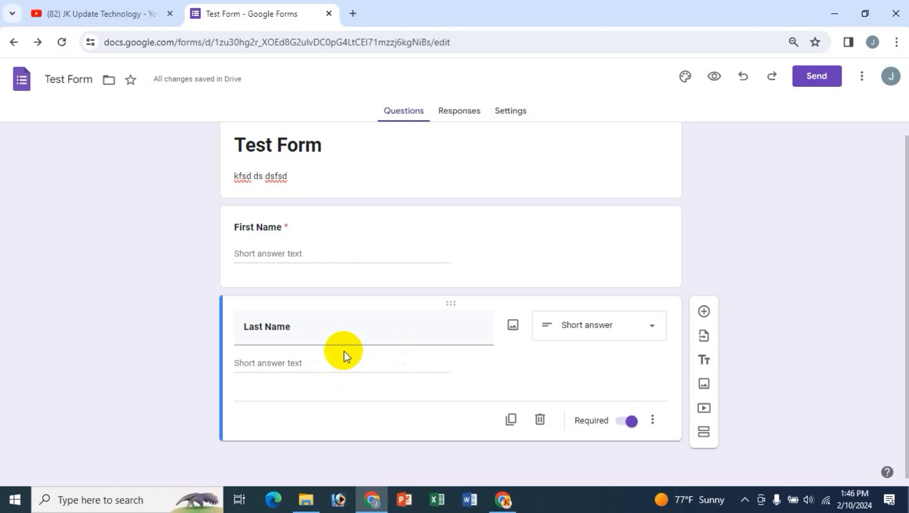
pyautogui.click(101, 11)
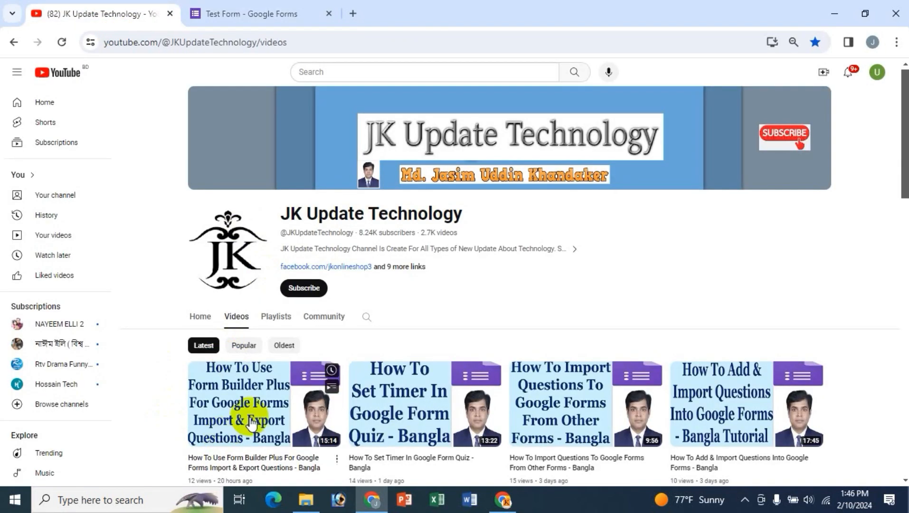
pyautogui.scroll(-1, 176, 380)
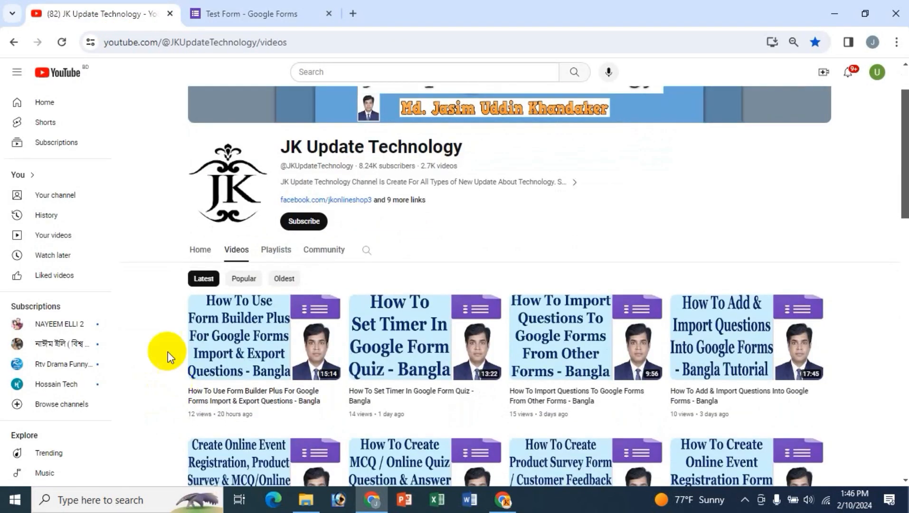
pyautogui.moveTo(265, 363)
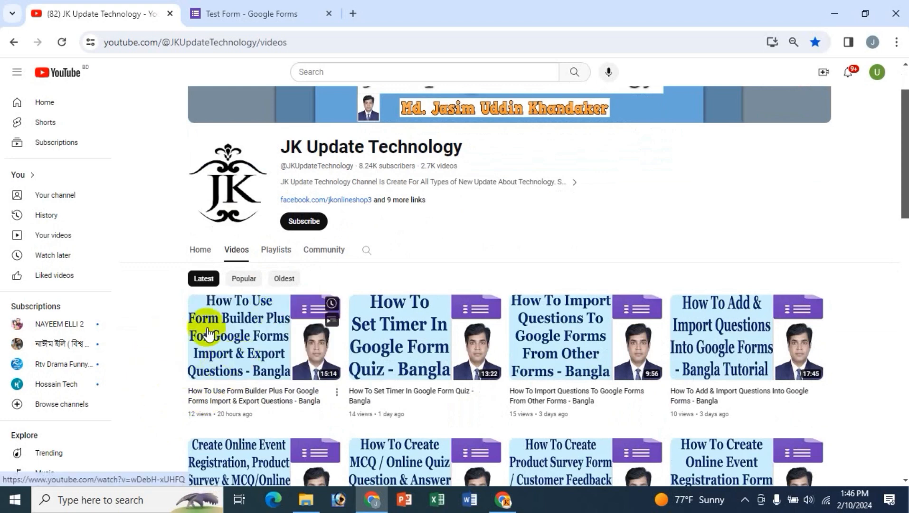
pyautogui.click(247, 14)
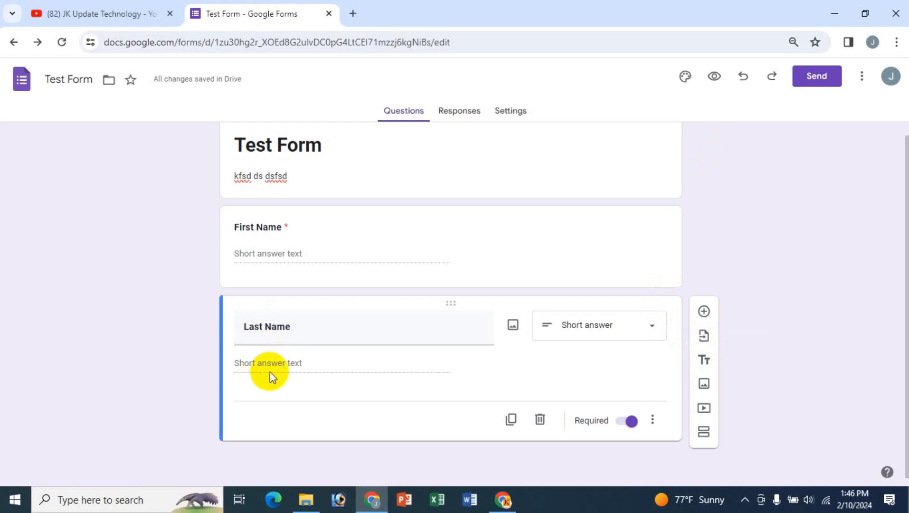
# - Open Import questions and choose Form1 from My Drive as the source form
pyautogui.tripleClick(297, 329)
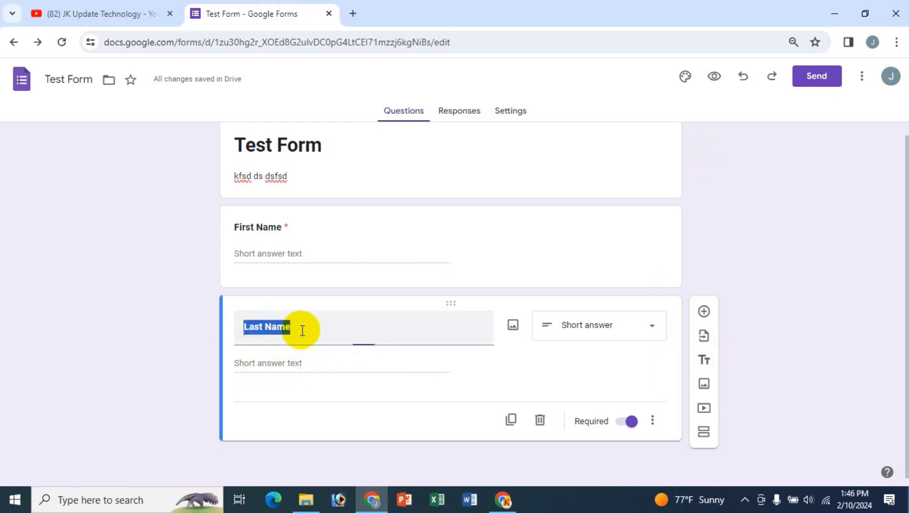
pyautogui.click(303, 330)
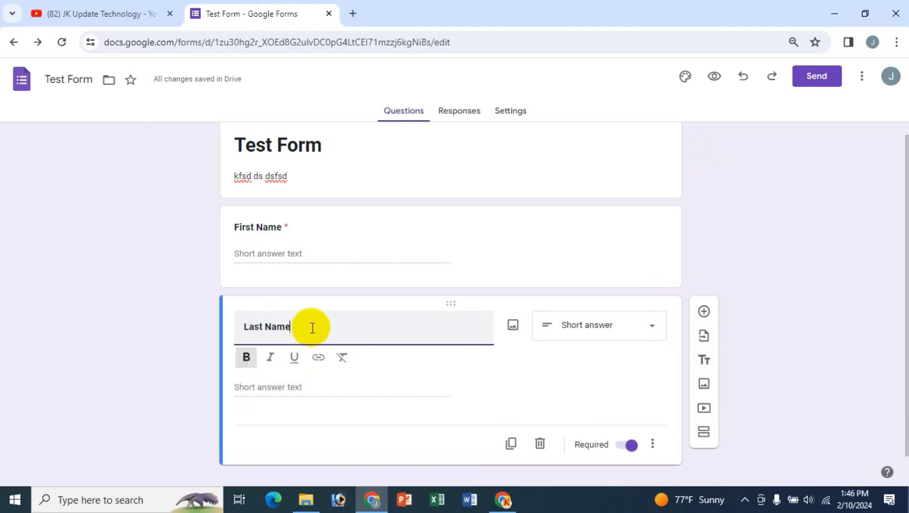
pyautogui.click(704, 336)
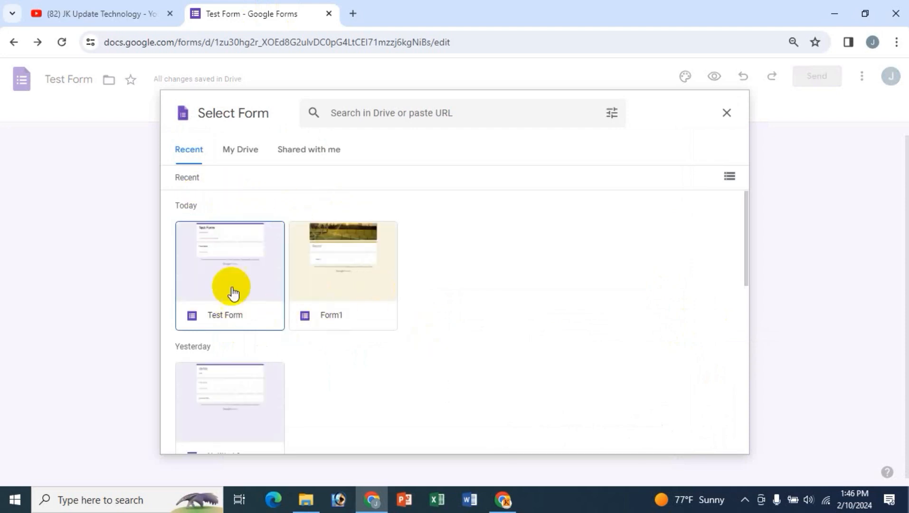
pyautogui.click(231, 153)
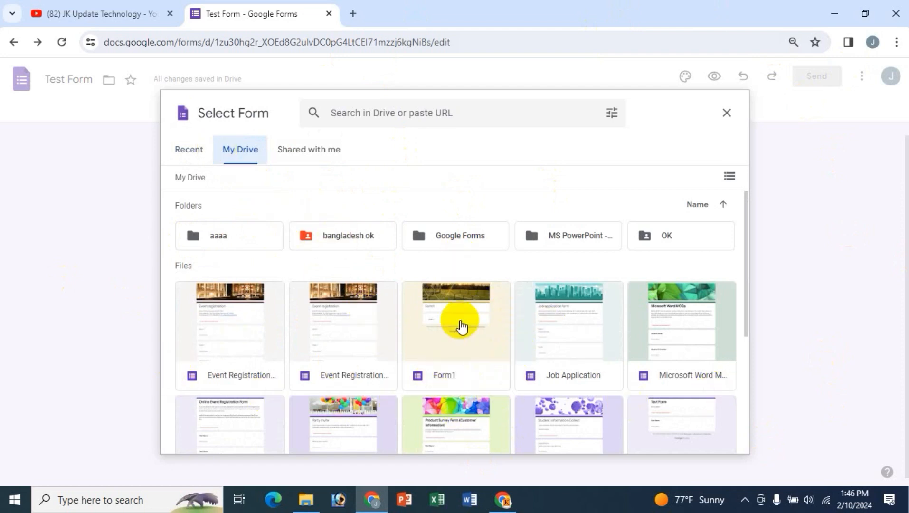
pyautogui.click(442, 321)
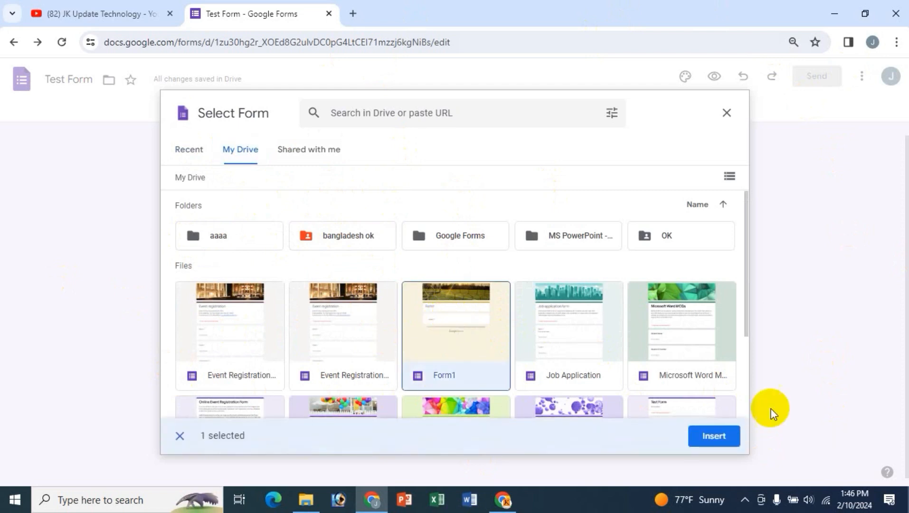
pyautogui.click(715, 435)
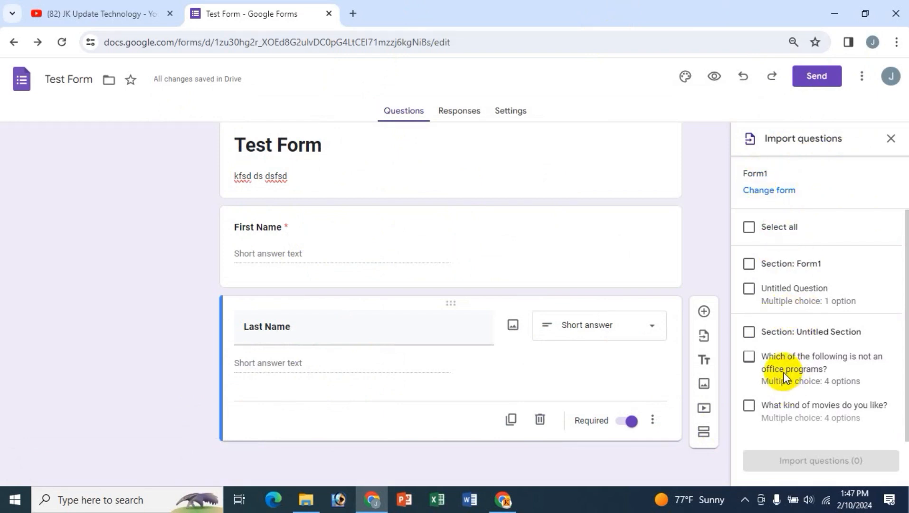
# - Tick the office-programs and movies questions and import both into Test Form
pyautogui.scroll(-1, 783, 372)
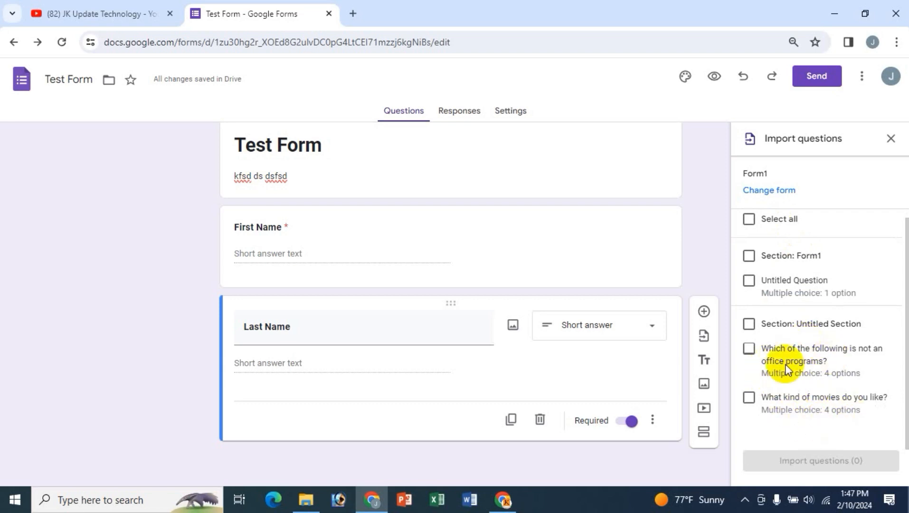
pyautogui.click(753, 359)
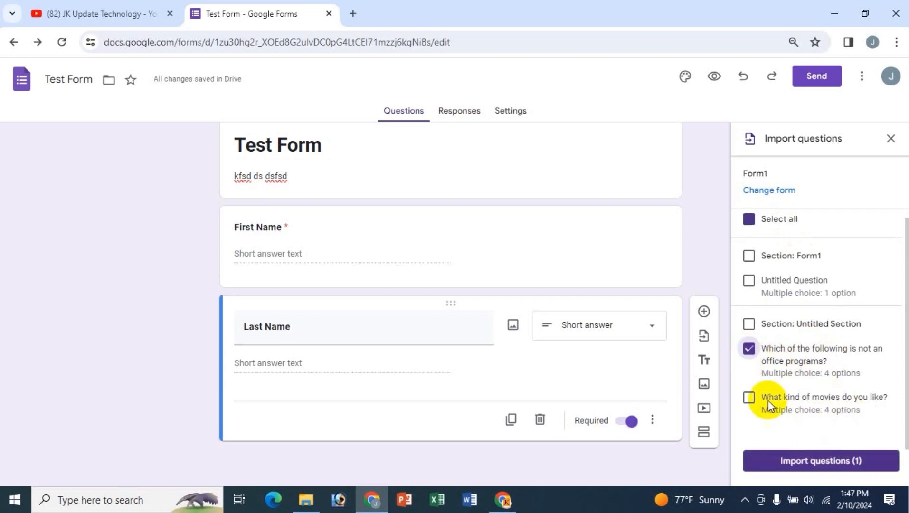
pyautogui.click(749, 400)
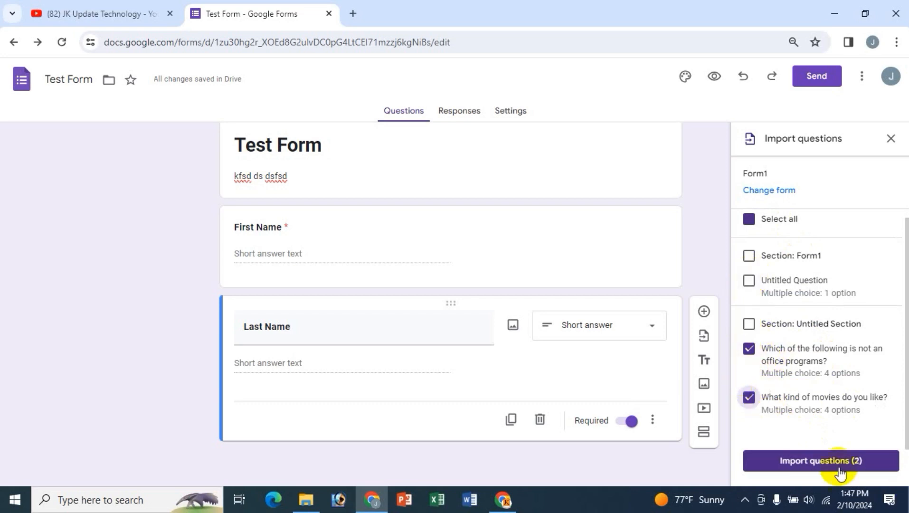
pyautogui.click(824, 463)
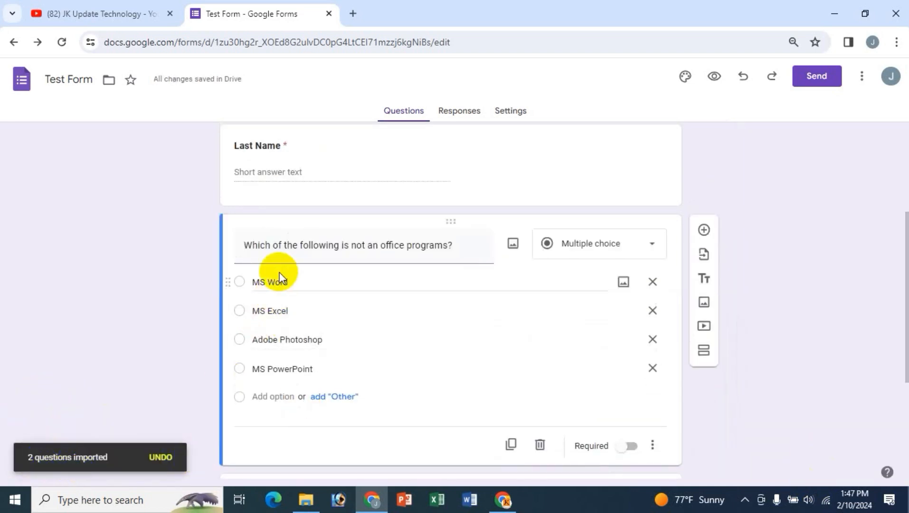
pyautogui.scroll(3, 277, 270)
pyautogui.scroll(-4, 318, 338)
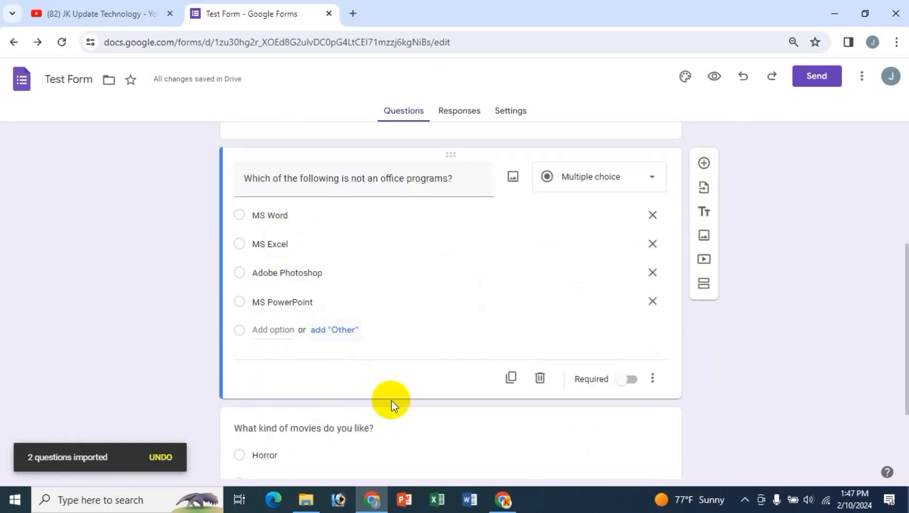
pyautogui.scroll(-3, 391, 401)
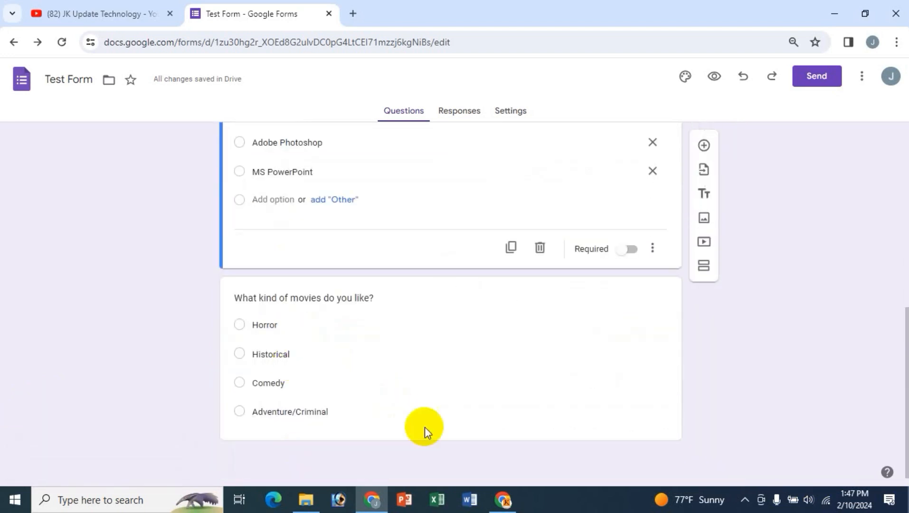
pyautogui.scroll(1, 498, 415)
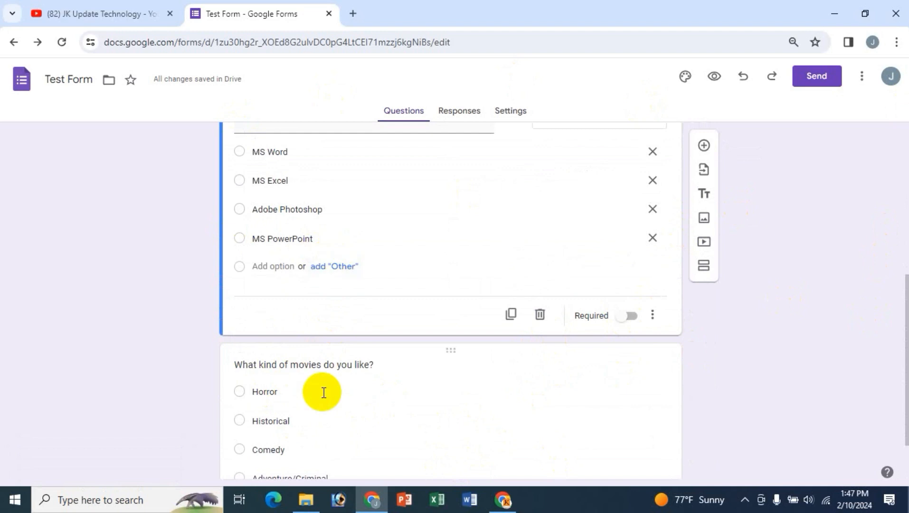
pyautogui.scroll(4, 320, 396)
pyautogui.scroll(-2, 323, 392)
pyautogui.scroll(-2, 322, 391)
pyautogui.scroll(3, 327, 390)
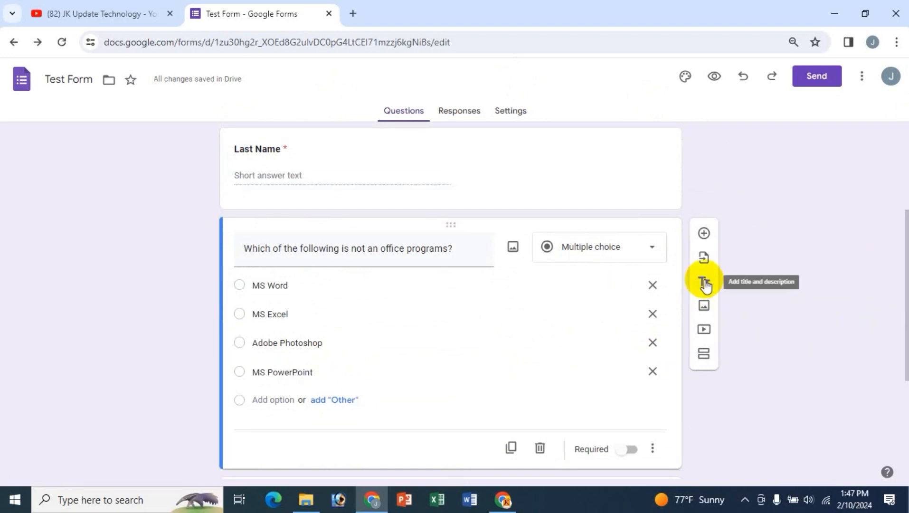
pyautogui.scroll(-4, 739, 417)
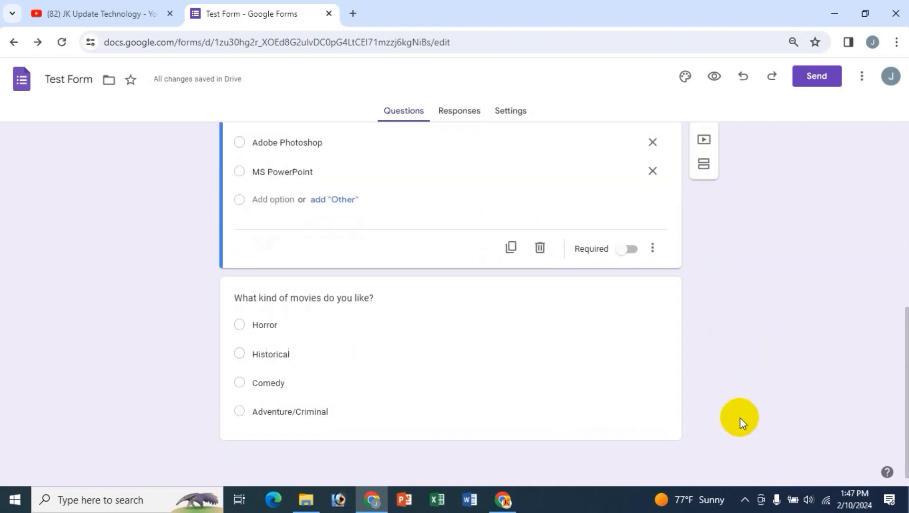
pyautogui.scroll(4, 740, 417)
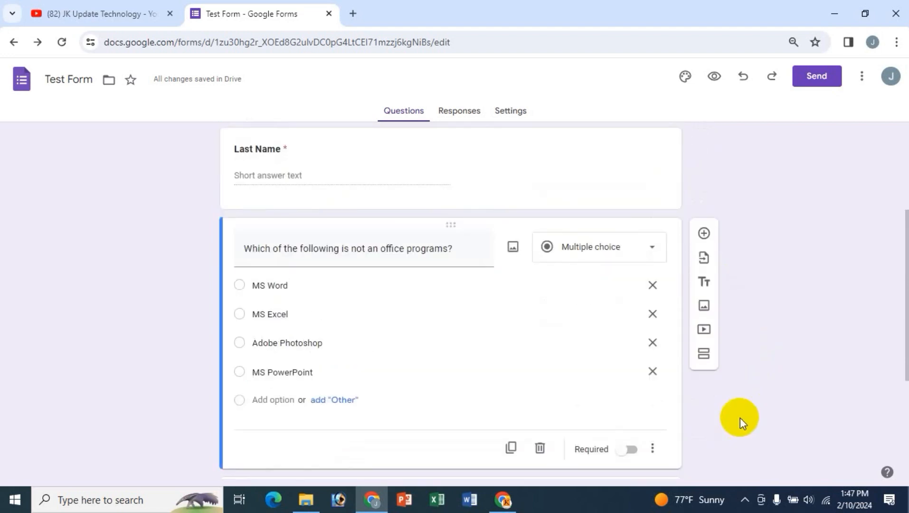
pyautogui.scroll(1, 740, 417)
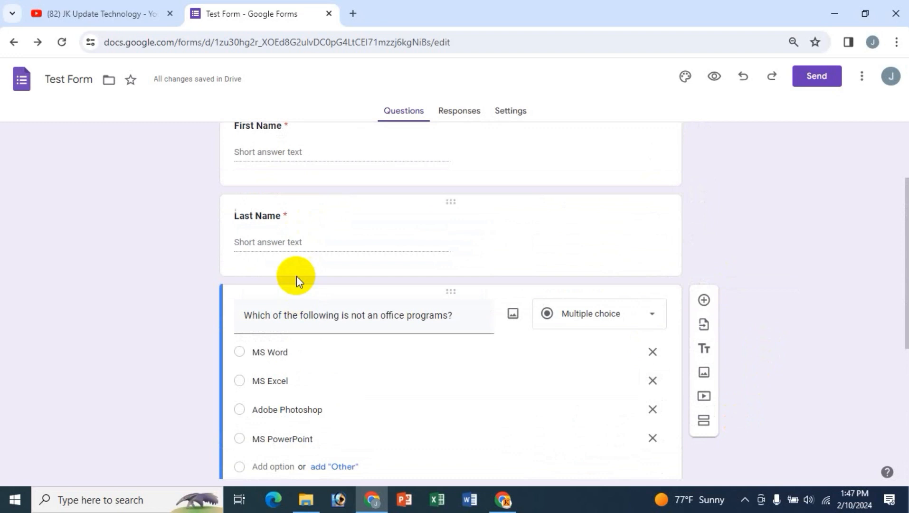
# - Add a title-and-description block below Last Name and clear its placeholder title
pyautogui.click(269, 217)
pyautogui.click(322, 225)
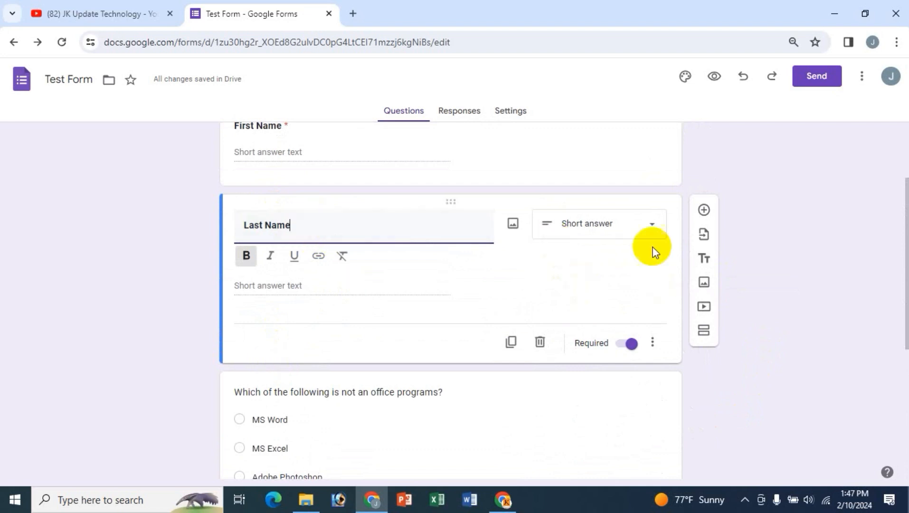
pyautogui.click(704, 260)
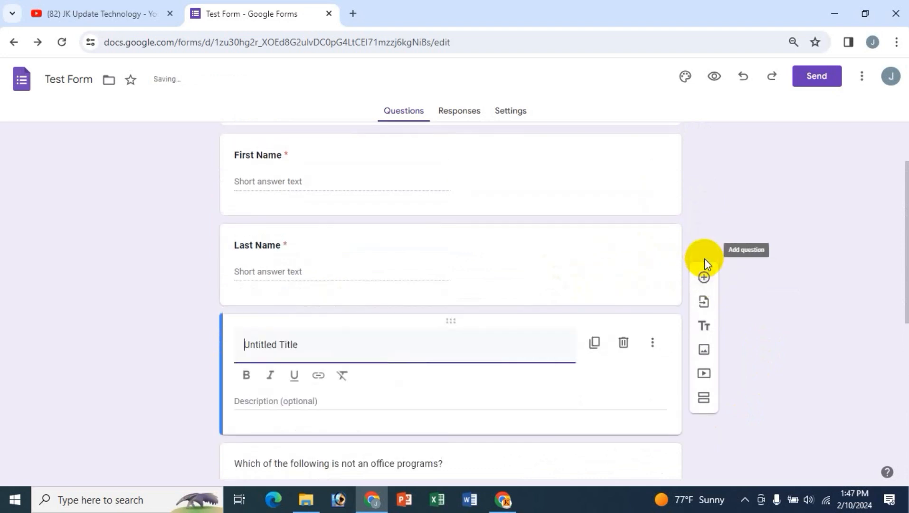
pyautogui.scroll(-1, 430, 347)
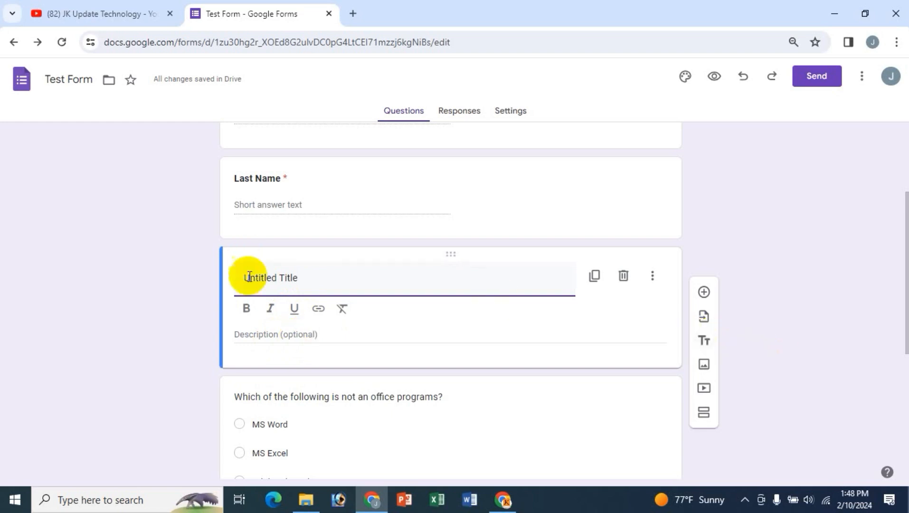
pyautogui.scroll(3, 145, 272)
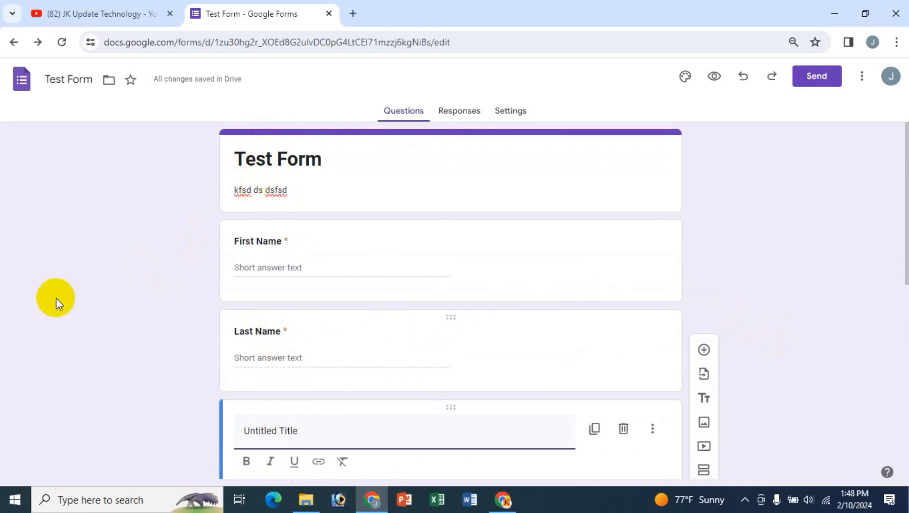
pyautogui.scroll(-3, 151, 399)
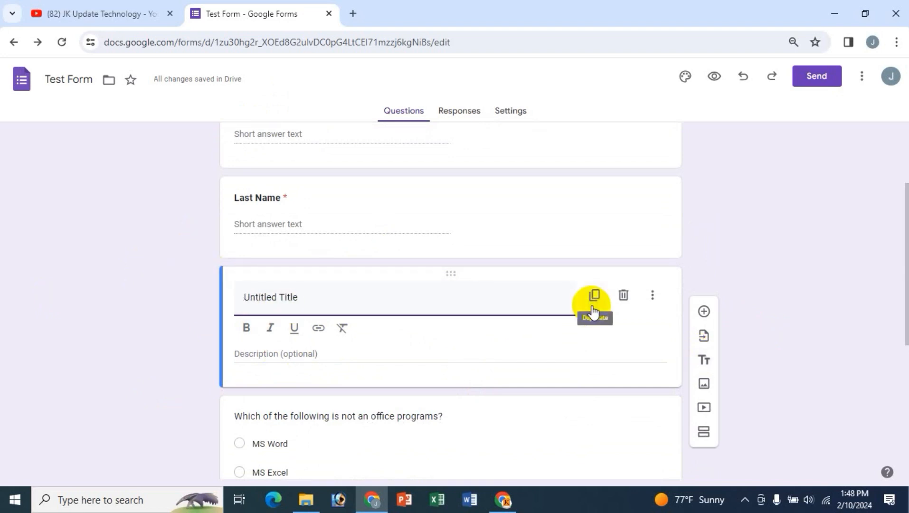
pyautogui.hotkey('ctrl', 'a')
pyautogui.press('BackSpace')
pyautogui.click(273, 356)
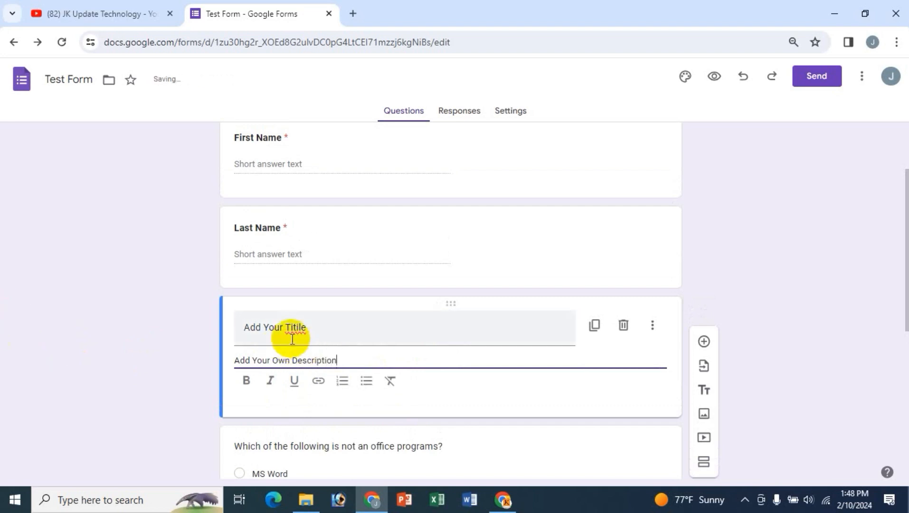
# - Make the title 'Add Your Titile' and description 'Add Your Own Description' bold
pyautogui.moveTo(308, 327); pyautogui.dragTo(246, 328)
pyautogui.moveTo(303, 328); pyautogui.dragTo(340, 385)
pyautogui.click(246, 358)
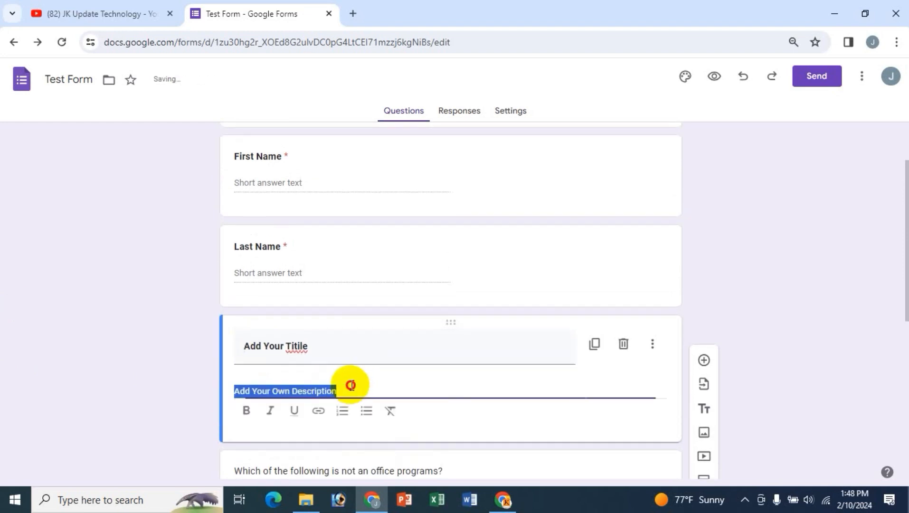
pyautogui.click(247, 410)
pyautogui.tripleClick(343, 361)
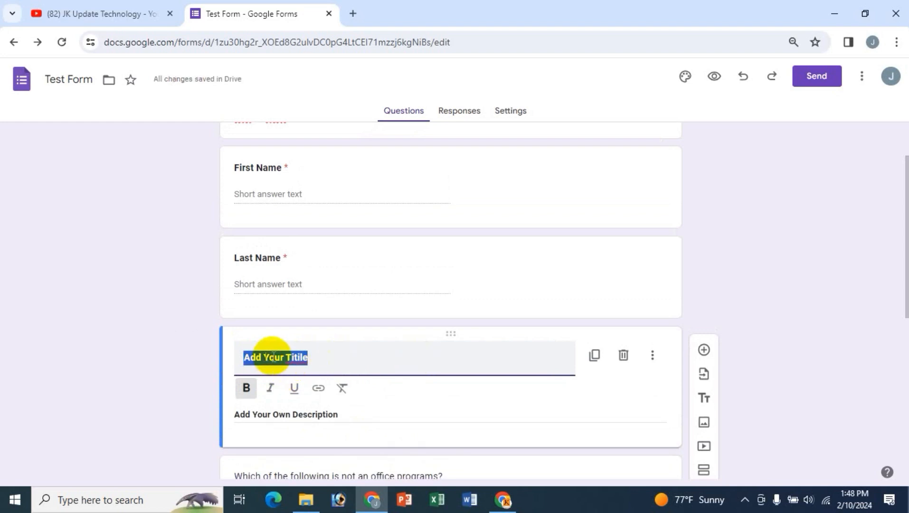
pyautogui.click(299, 367)
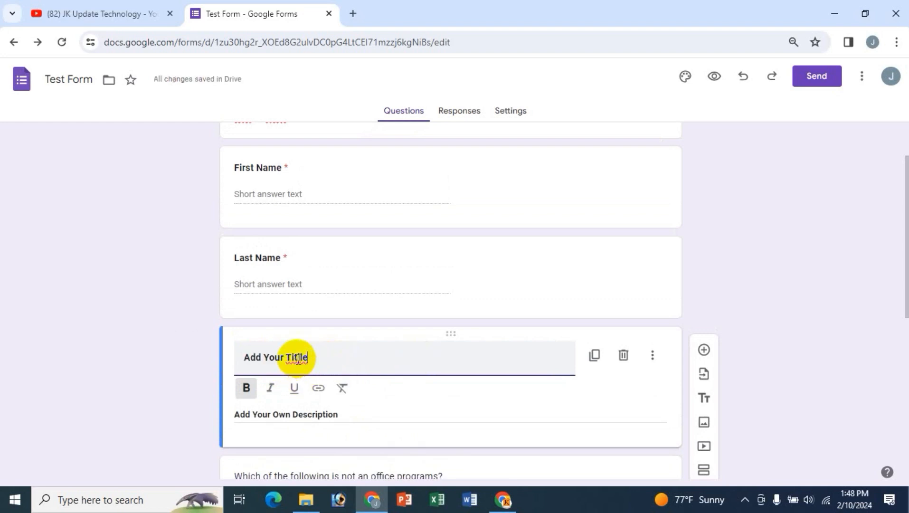
pyautogui.click(297, 357)
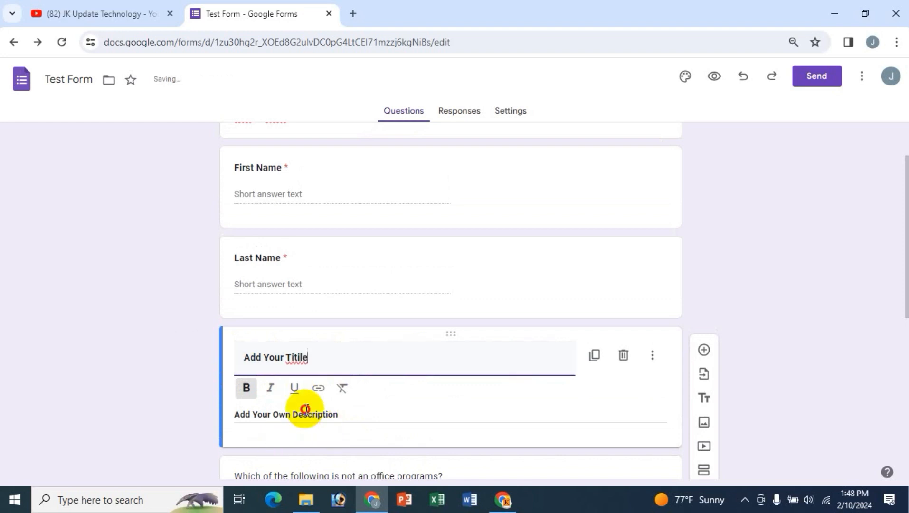
pyautogui.tripleClick(305, 413)
pyautogui.scroll(-4, 505, 322)
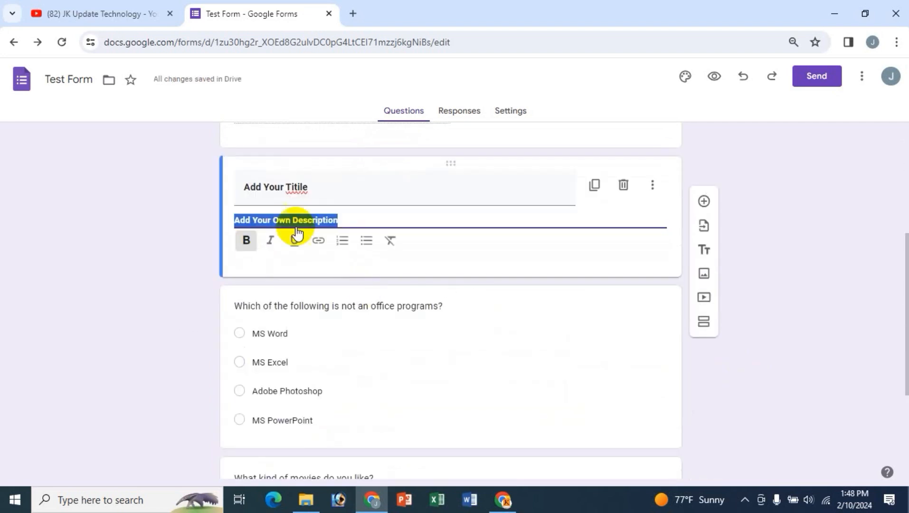
pyautogui.scroll(3, 420, 307)
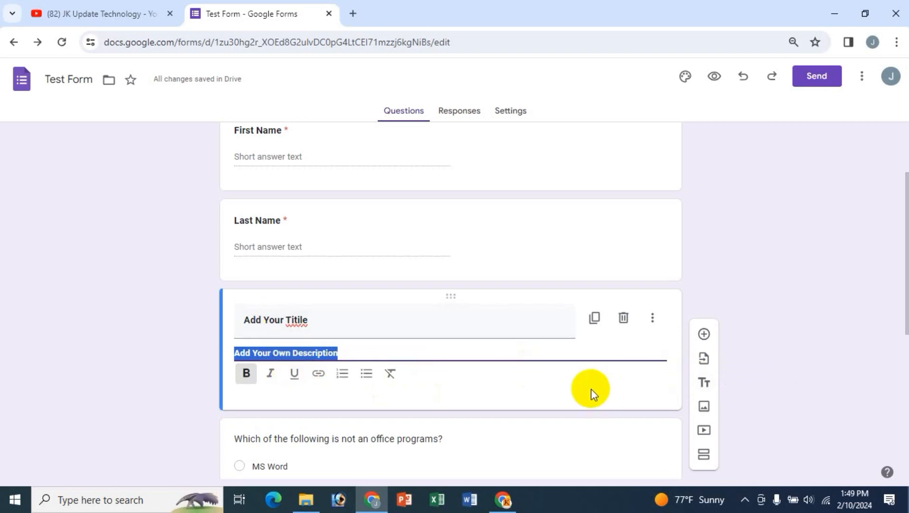
# - Activate the 'Which of the following is not an office programs?' question and place the cursor in its title
pyautogui.scroll(-3, 591, 388)
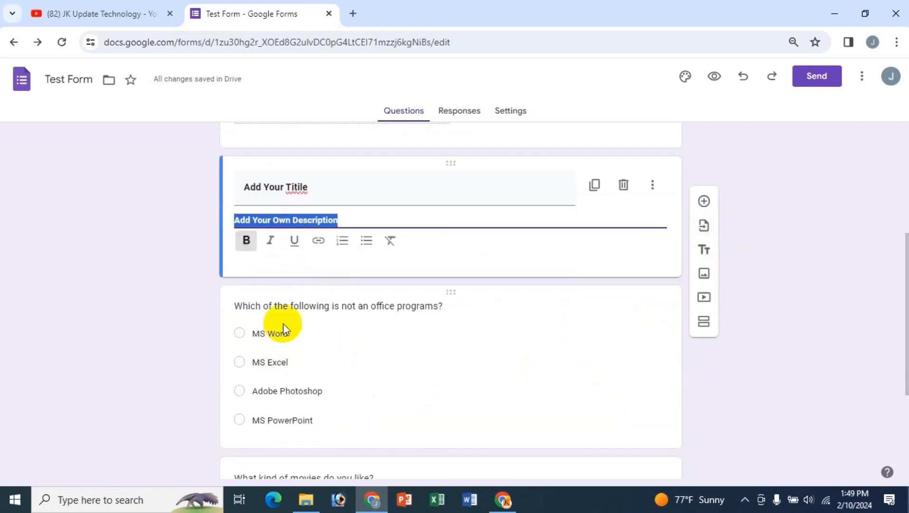
pyautogui.scroll(-4, 285, 403)
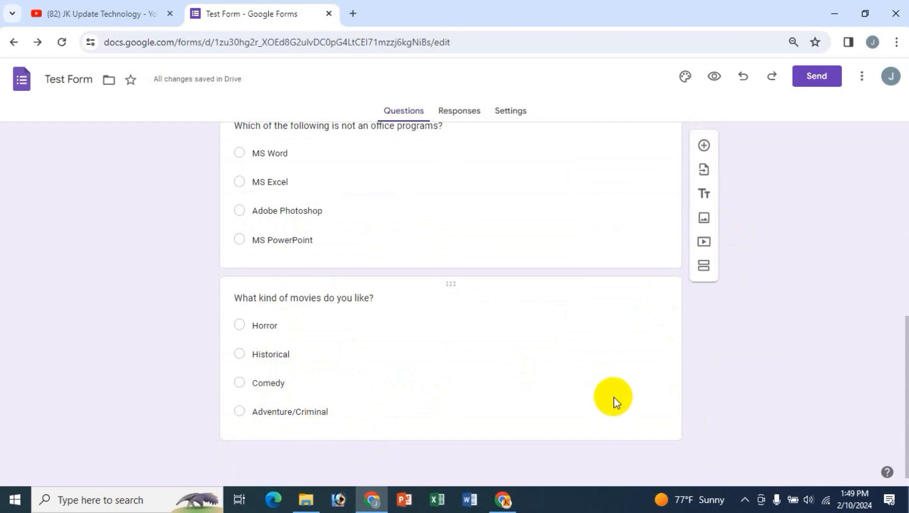
pyautogui.scroll(2, 612, 396)
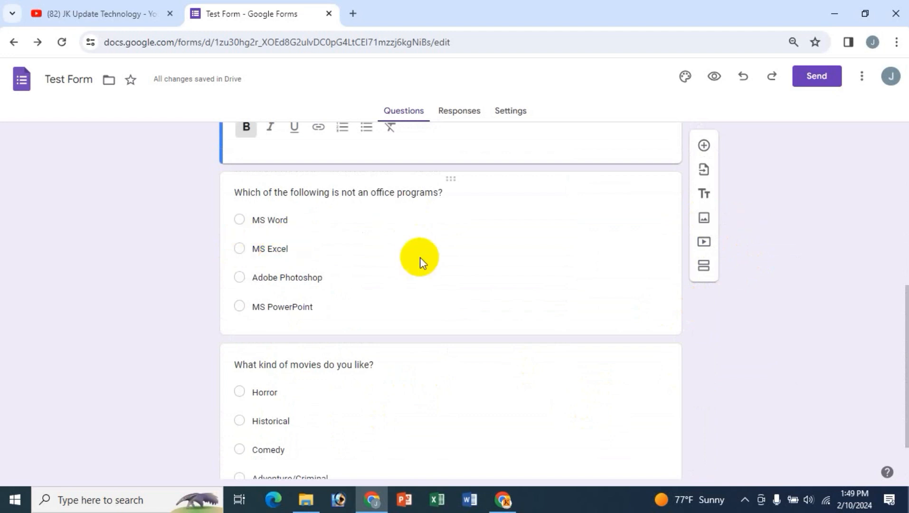
pyautogui.scroll(1, 364, 261)
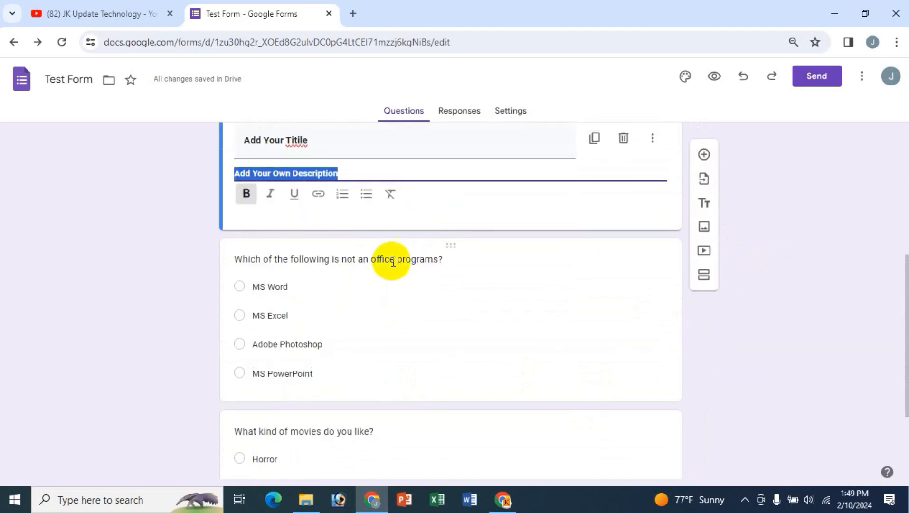
pyautogui.click(338, 263)
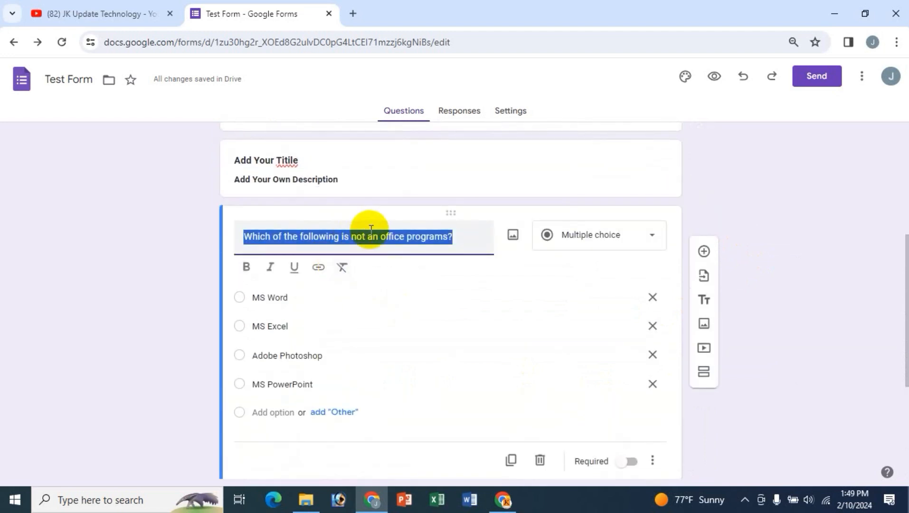
pyautogui.click(408, 239)
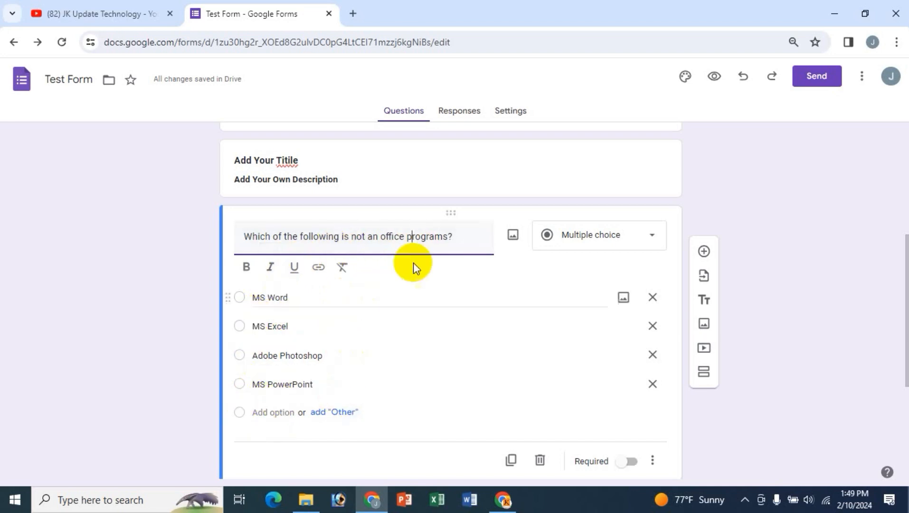
pyautogui.click(412, 235)
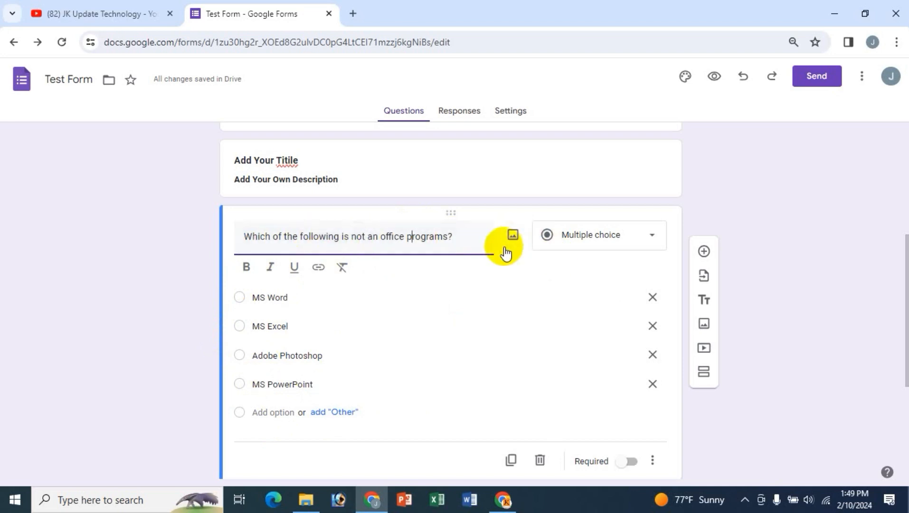
# - Open the question's image picker, browse to the I Love U file in Documents, then cancel
pyautogui.click(514, 236)
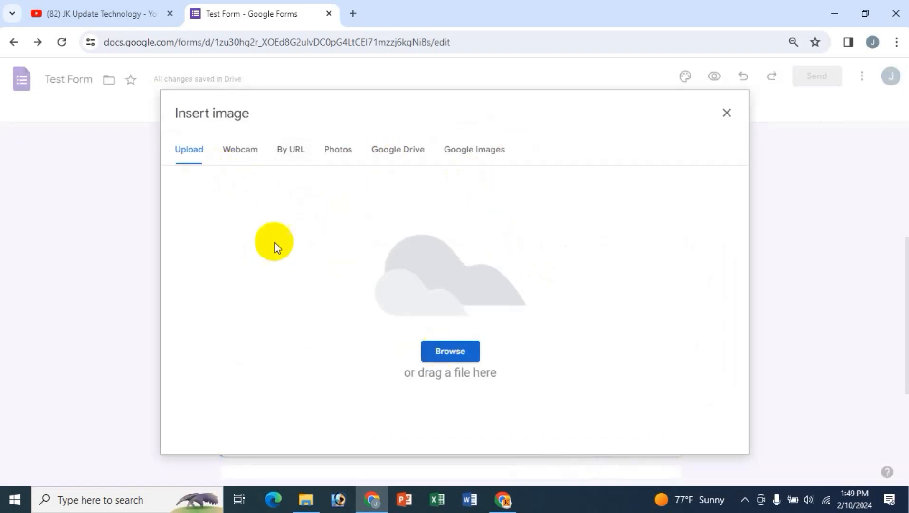
pyautogui.click(446, 352)
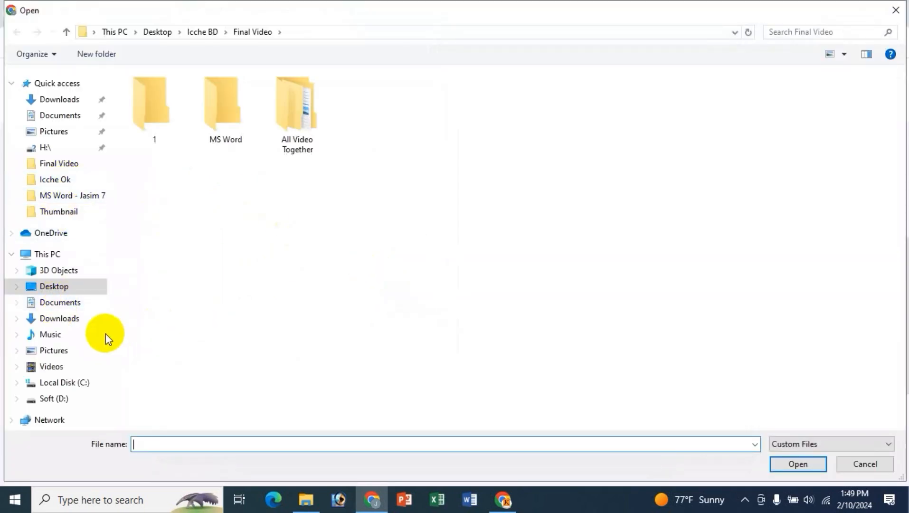
pyautogui.click(68, 305)
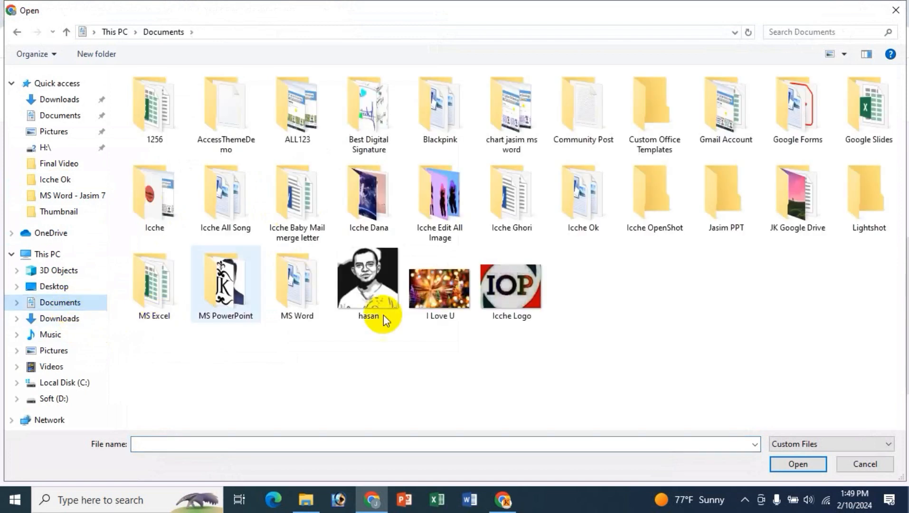
pyautogui.click(439, 294)
pyautogui.click(862, 470)
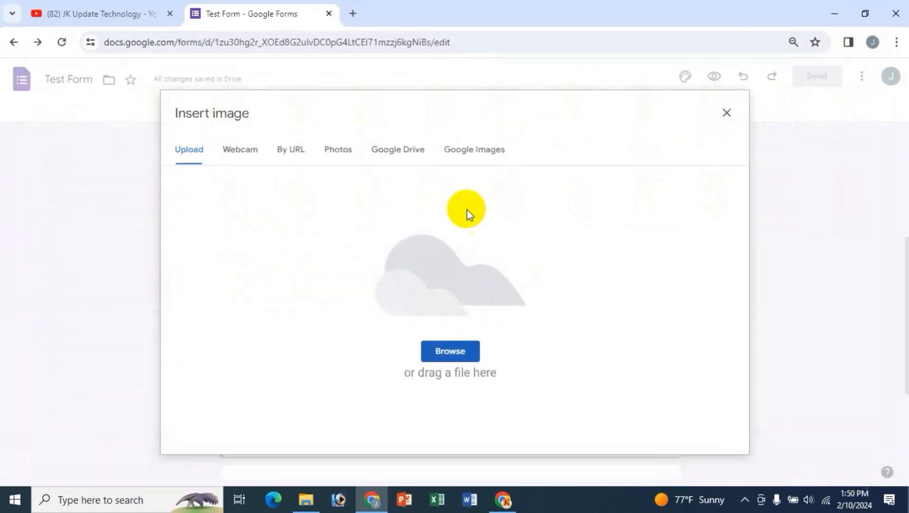
# - Look through the Webcam, By URL, Photos and Google Drive sources, ending on Google Images
pyautogui.click(241, 151)
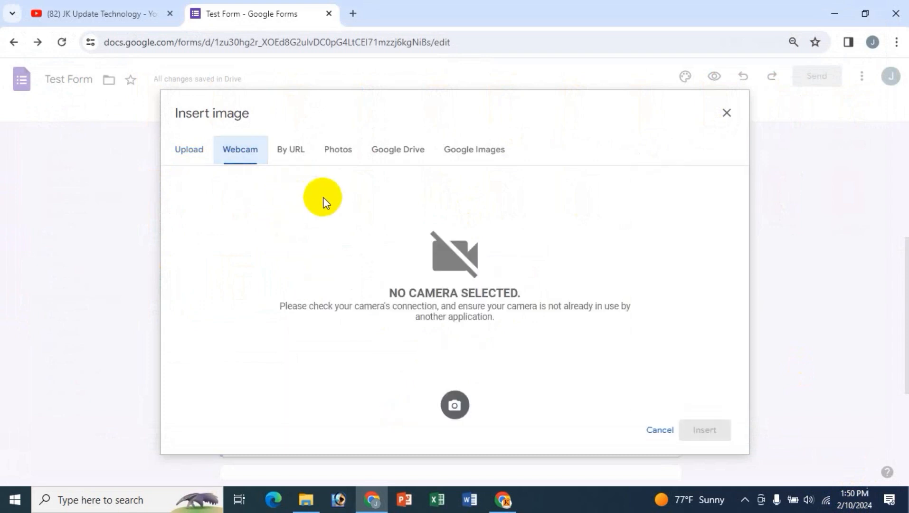
pyautogui.click(289, 153)
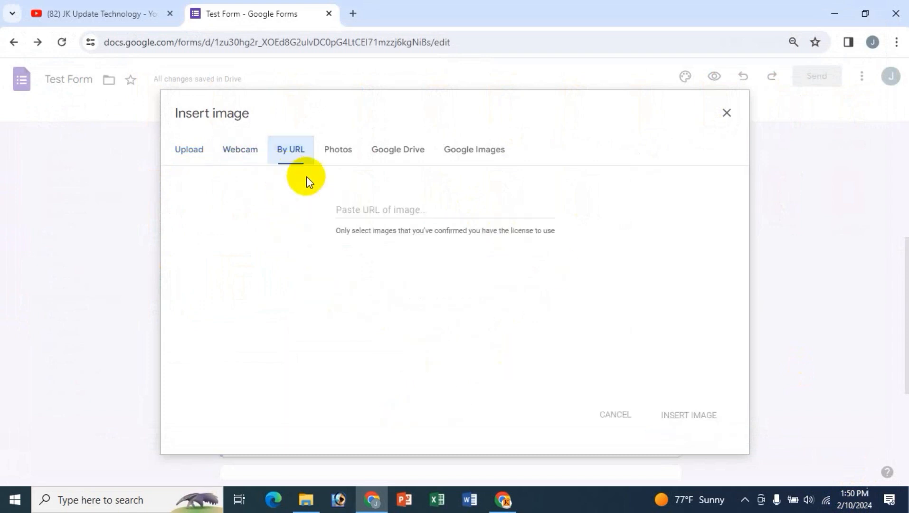
pyautogui.click(334, 148)
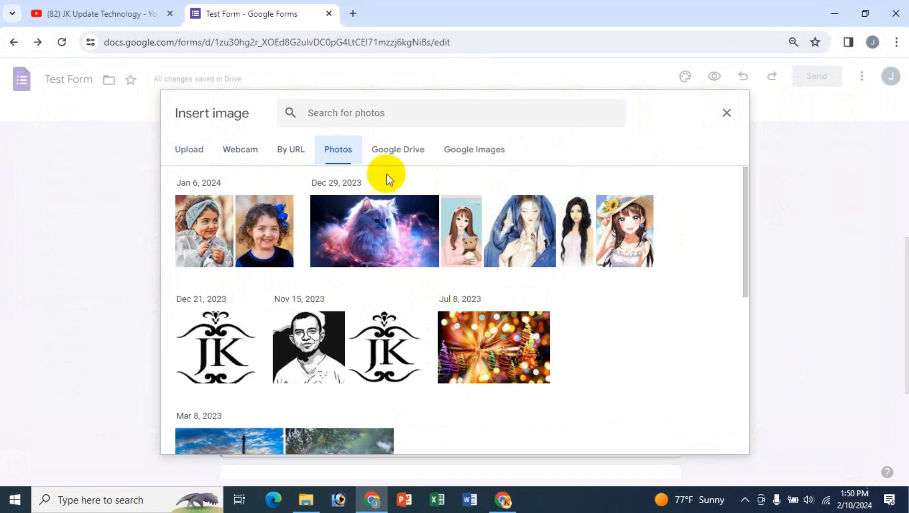
pyautogui.click(393, 151)
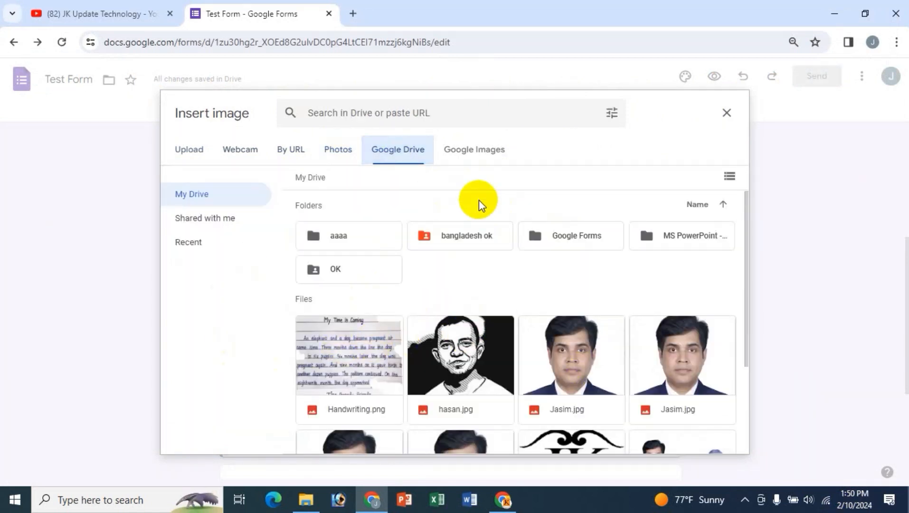
pyautogui.click(476, 151)
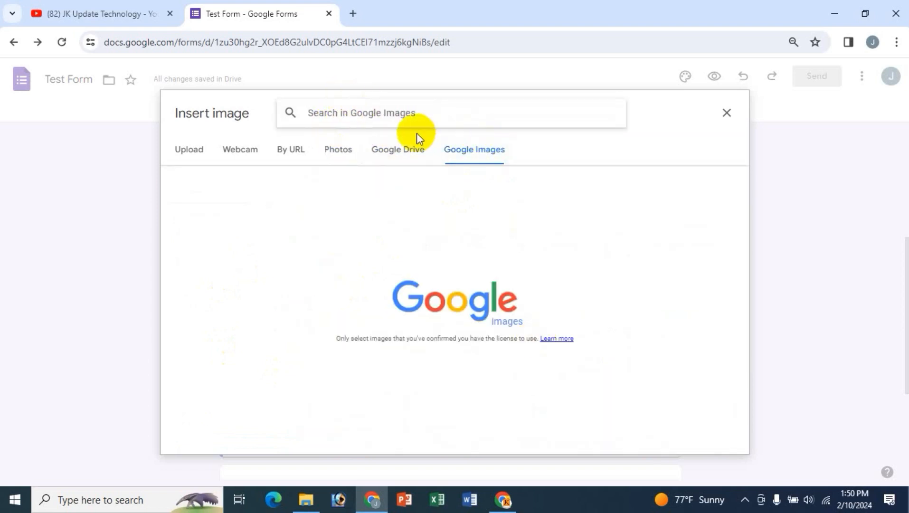
# - Search Google Images for 'Office Program 2016'
pyautogui.write('O')
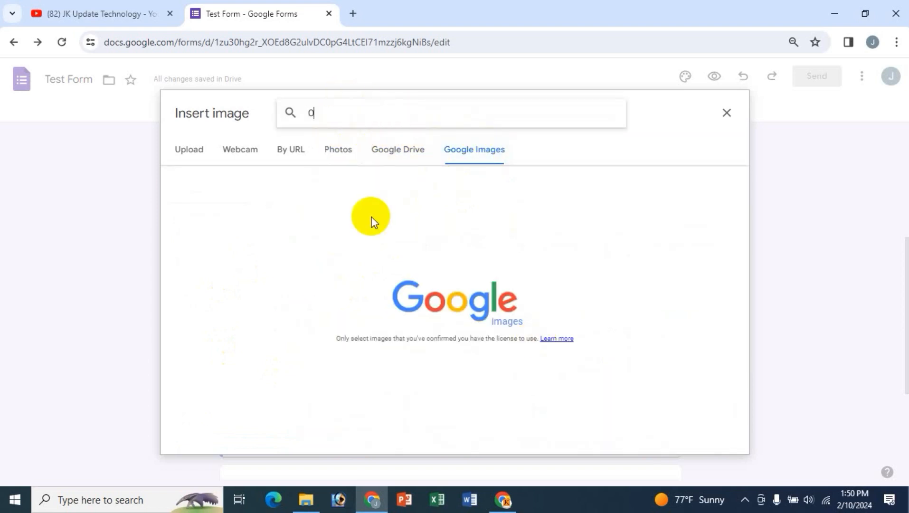
pyautogui.write('ffice Pgr')
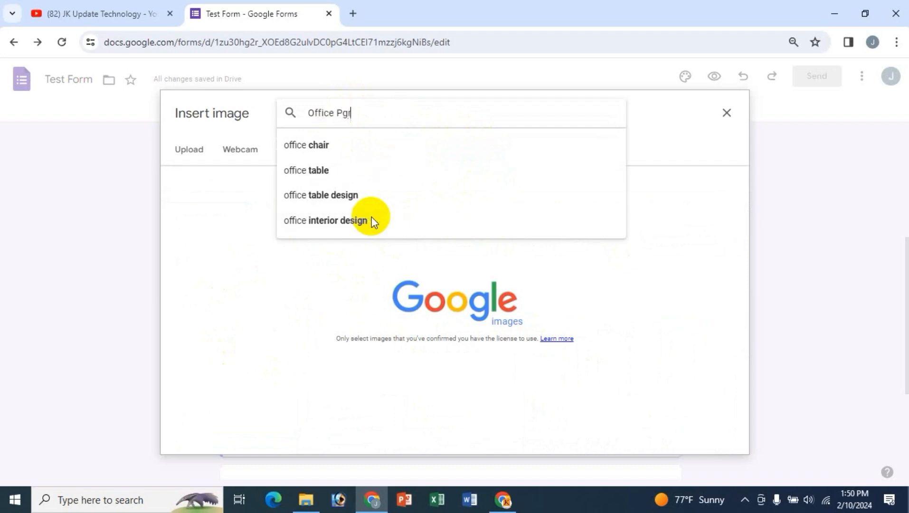
pyautogui.press('BackSpace')
pyautogui.press('BackSpace')
pyautogui.write('or')
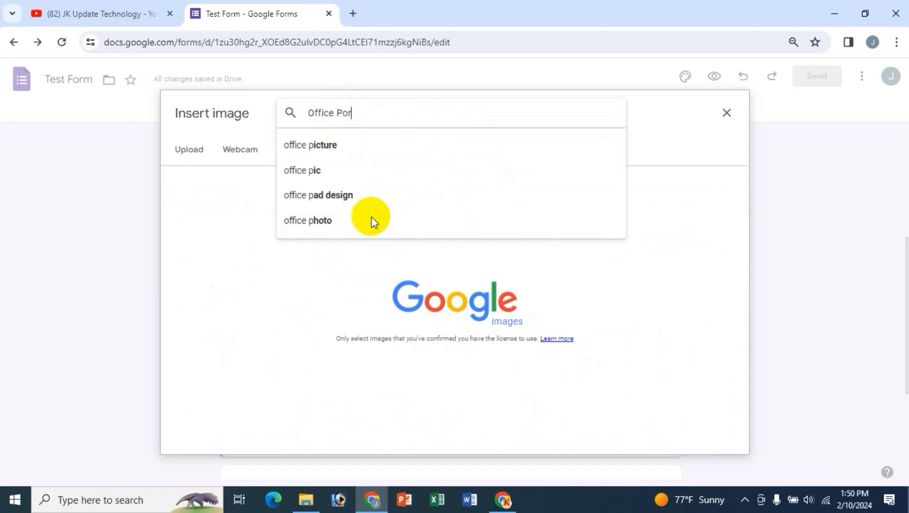
pyautogui.press('BackSpace')
pyautogui.press('BackSpace')
pyautogui.write('rogram 2016')
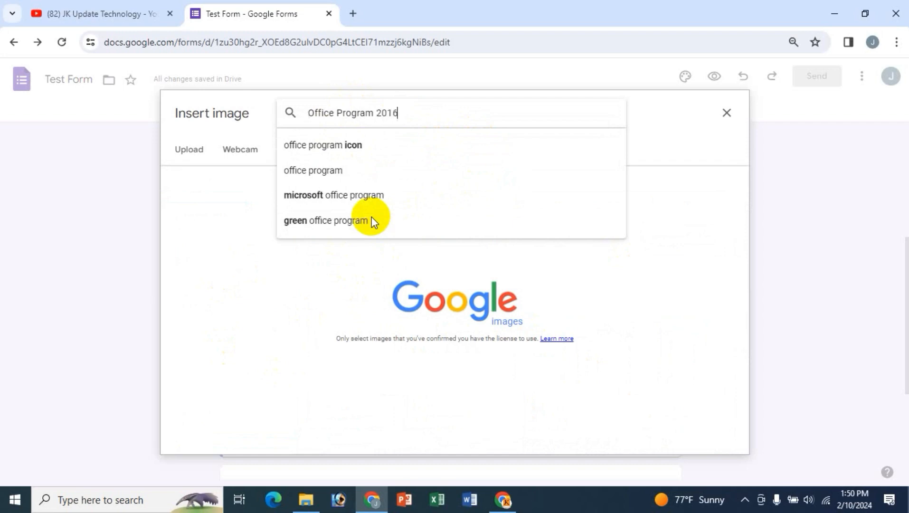
pyautogui.press('Return')
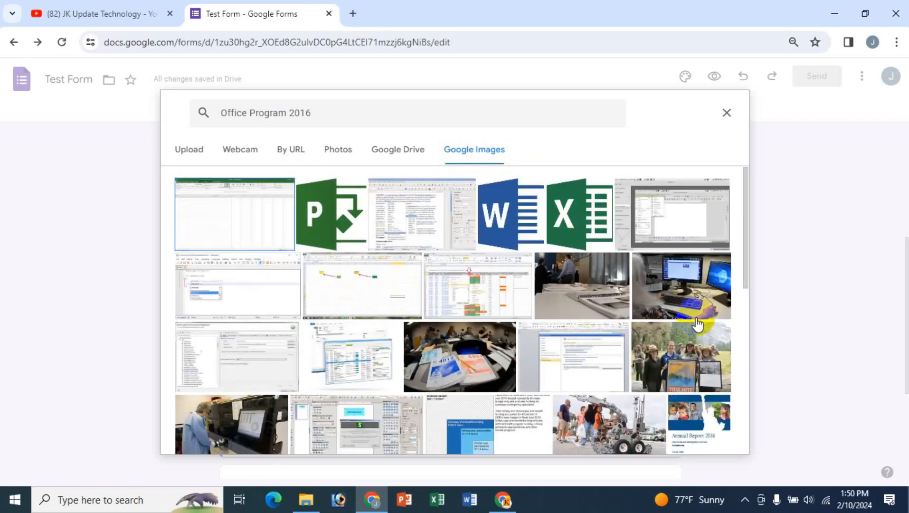
pyautogui.scroll(-4, 696, 323)
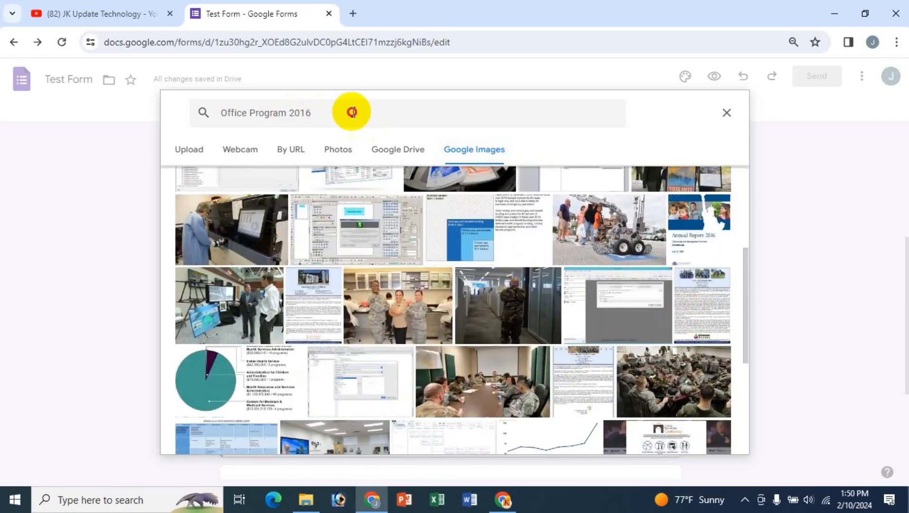
# - Drop '2016' to search just 'Office Program' and select the laptop photo
pyautogui.doubleClick(403, 112)
pyautogui.press('Return')
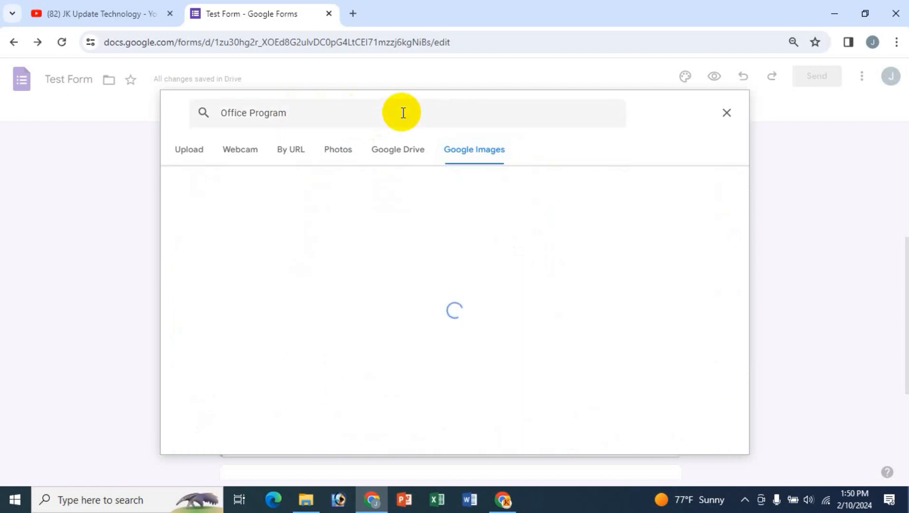
pyautogui.scroll(-4, 532, 339)
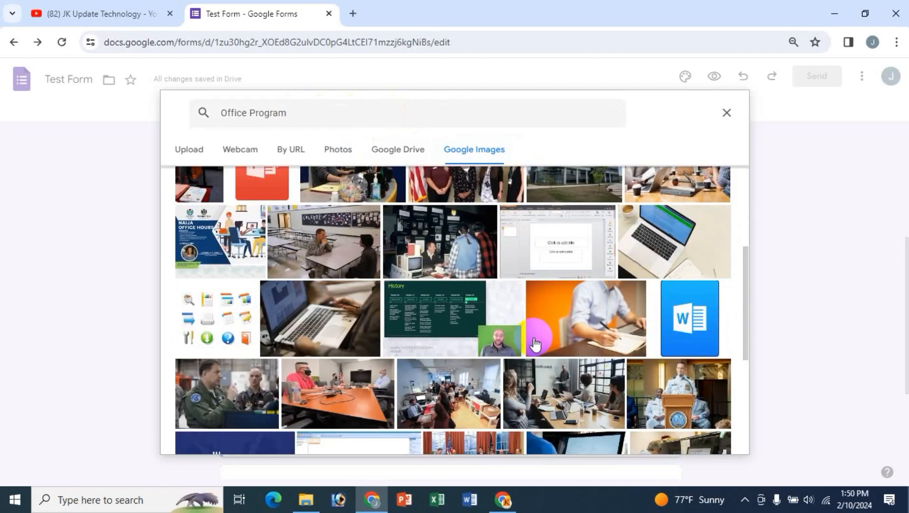
pyautogui.scroll(4, 535, 344)
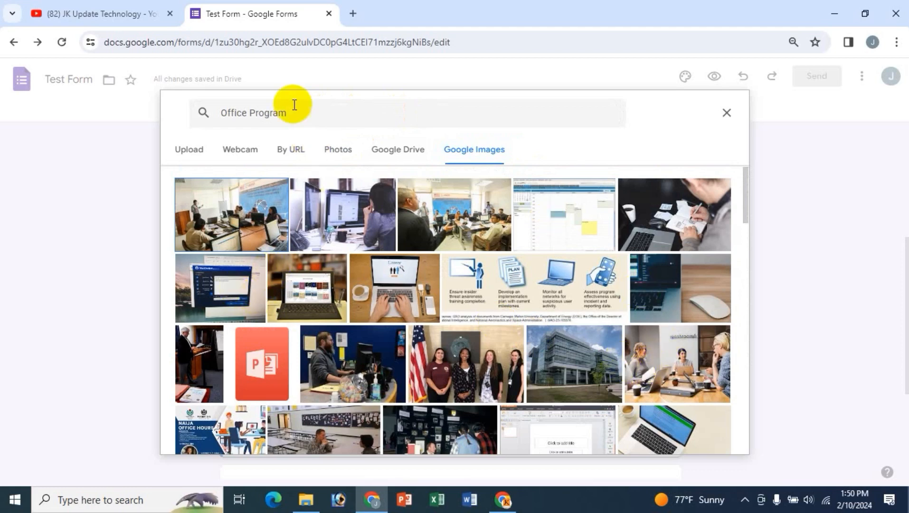
pyautogui.scroll(-2, 622, 344)
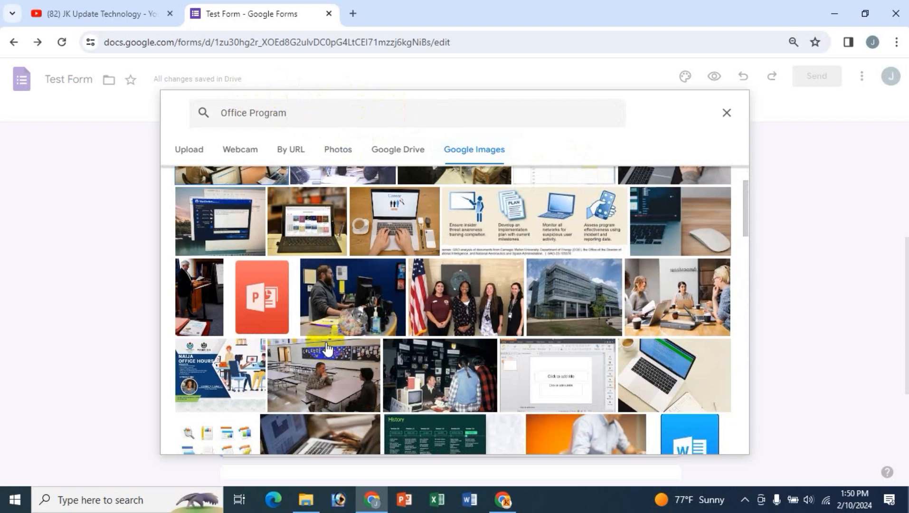
pyautogui.scroll(2, 327, 348)
pyautogui.scroll(-2, 641, 379)
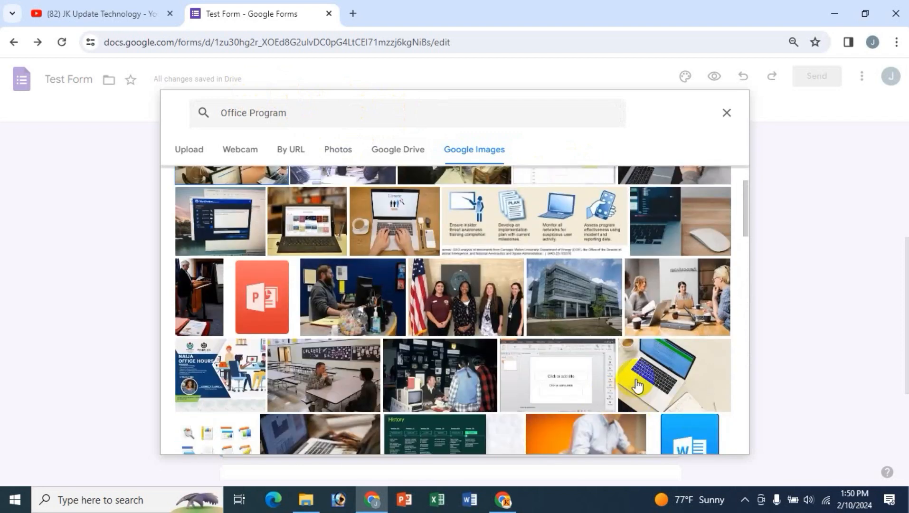
pyautogui.click(672, 377)
# - Insert the selected laptop photo into the office-programs question, then scroll to its options
pyautogui.click(712, 441)
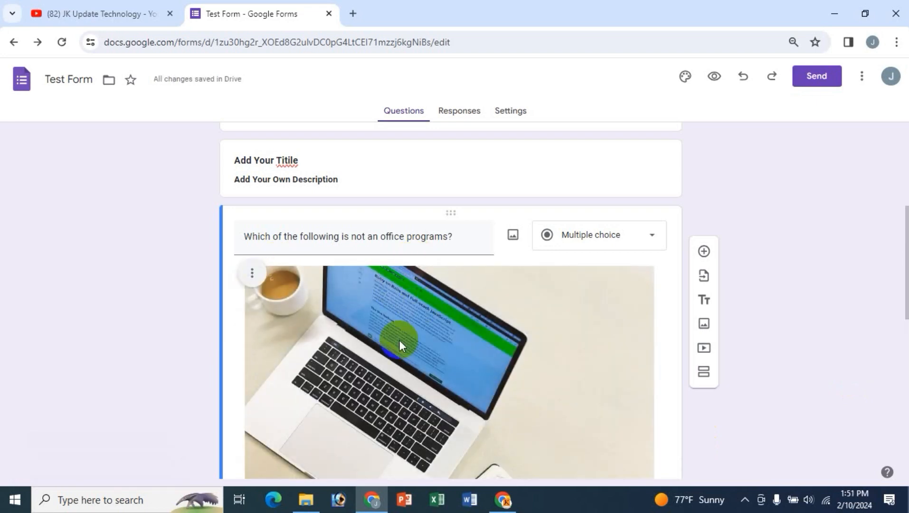
pyautogui.scroll(-5, 399, 340)
pyautogui.scroll(3, 399, 340)
pyautogui.scroll(3, 402, 225)
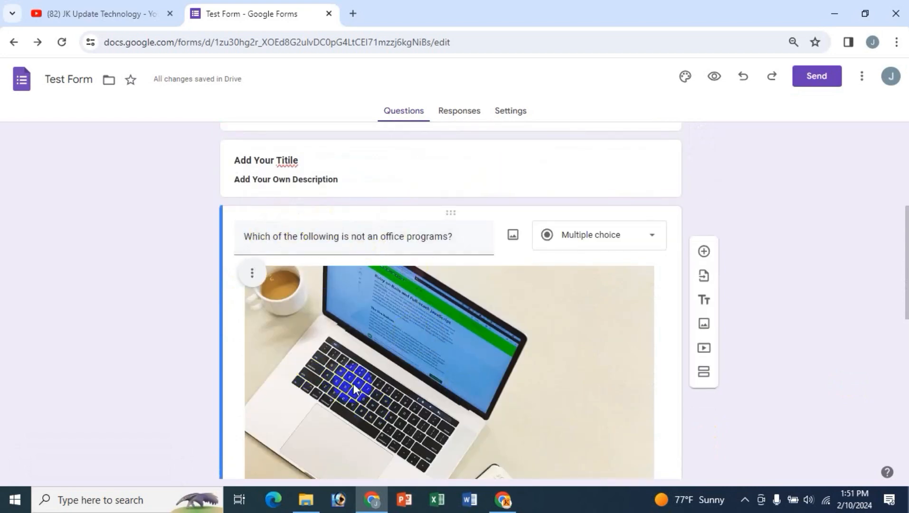
pyautogui.scroll(-2, 450, 345)
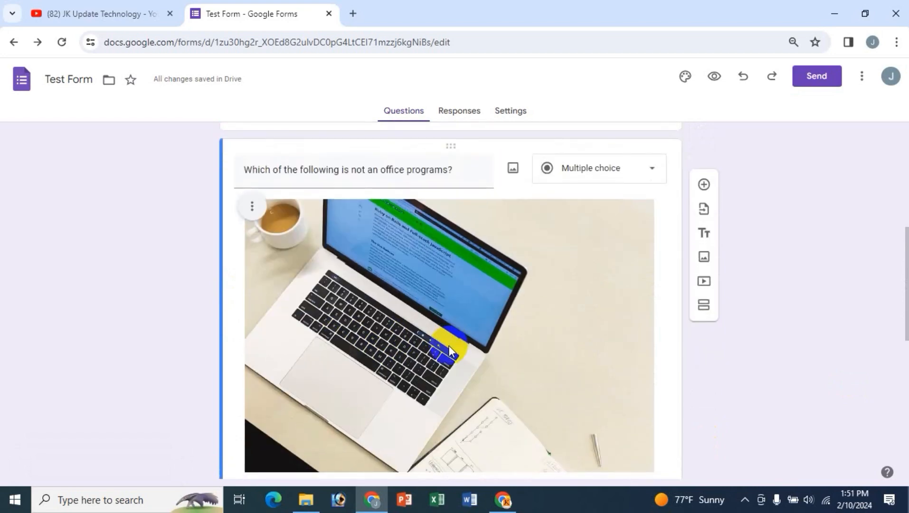
pyautogui.scroll(-4, 450, 345)
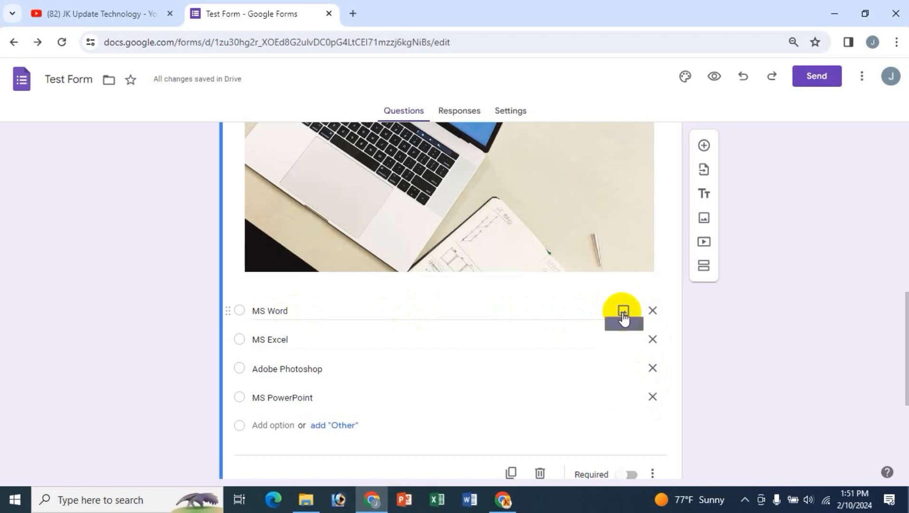
# - Search Google Images for 'ms word' and insert a Word logo on the MS Word option
pyautogui.click(623, 311)
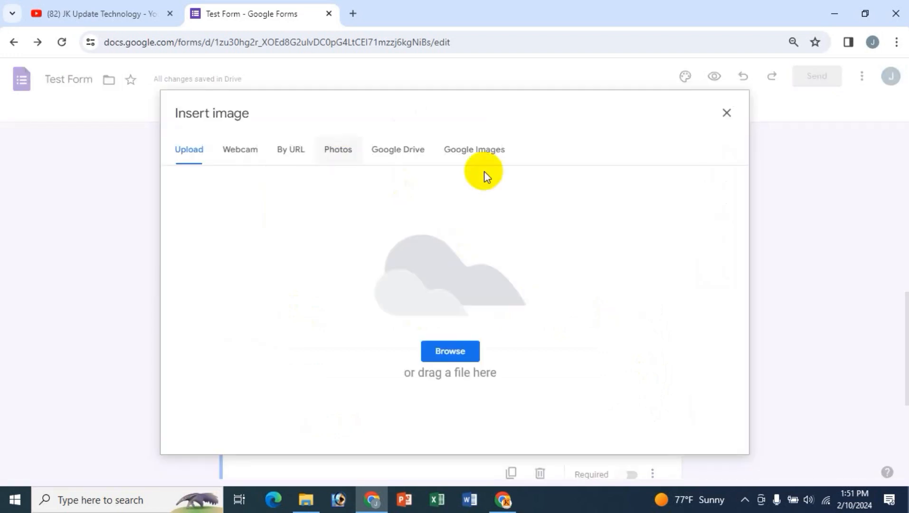
pyautogui.click(492, 165)
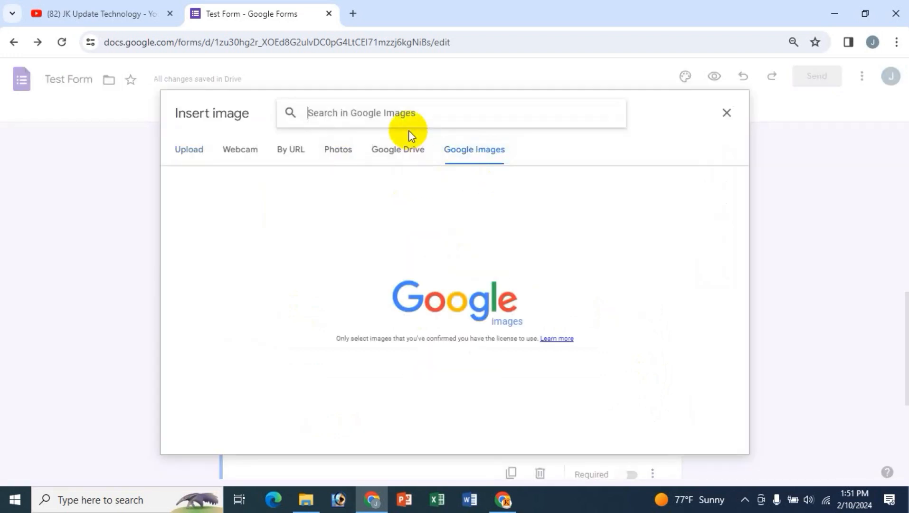
pyautogui.write('ms word')
pyautogui.press('Return')
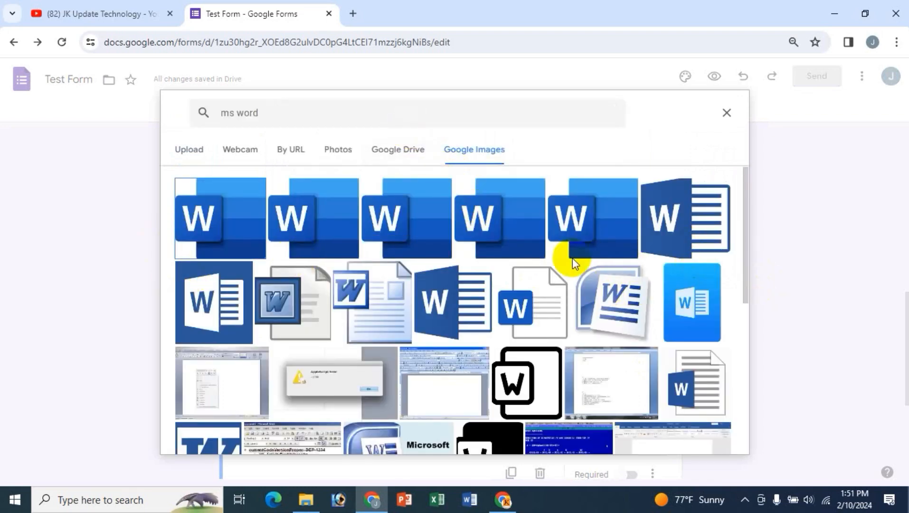
pyautogui.click(705, 216)
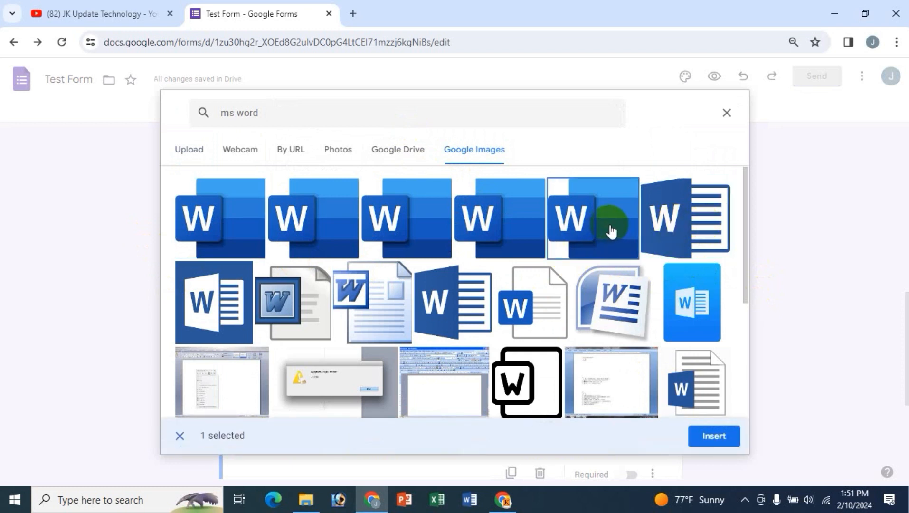
pyautogui.click(718, 434)
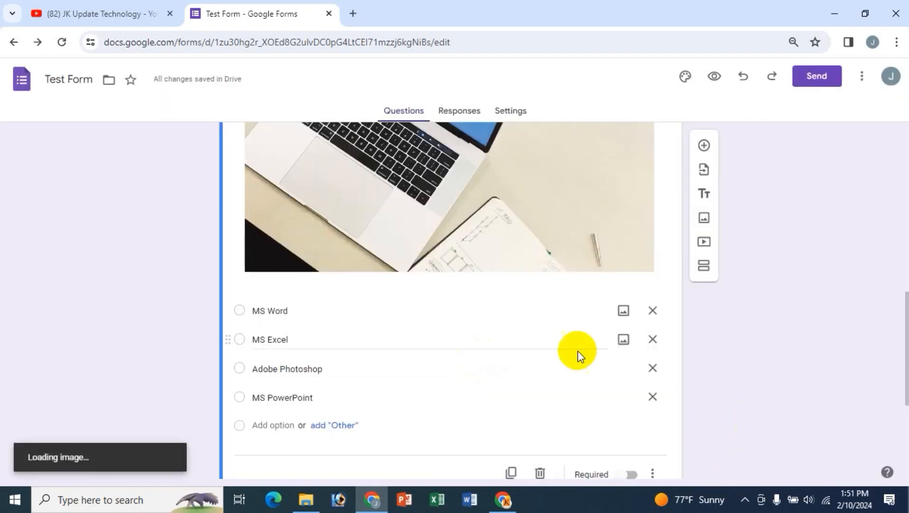
pyautogui.moveTo(254, 311); pyautogui.dragTo(465, 326)
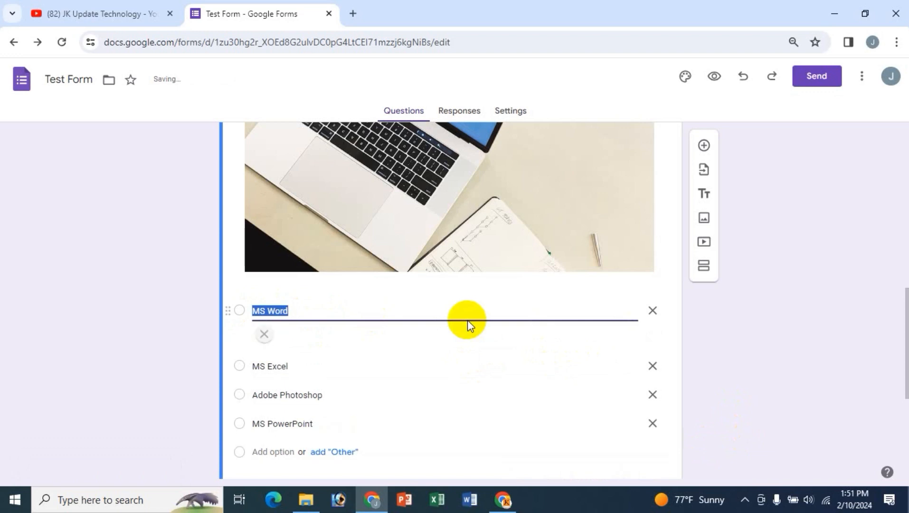
pyautogui.scroll(-3, 369, 383)
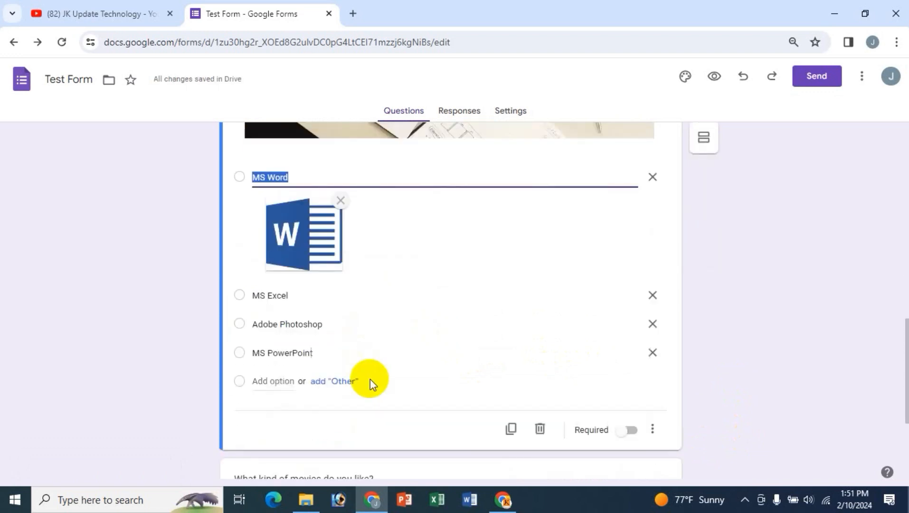
# - Search Google Images for 'Excel' and insert the first Excel logo on the MS Excel option
pyautogui.click(621, 297)
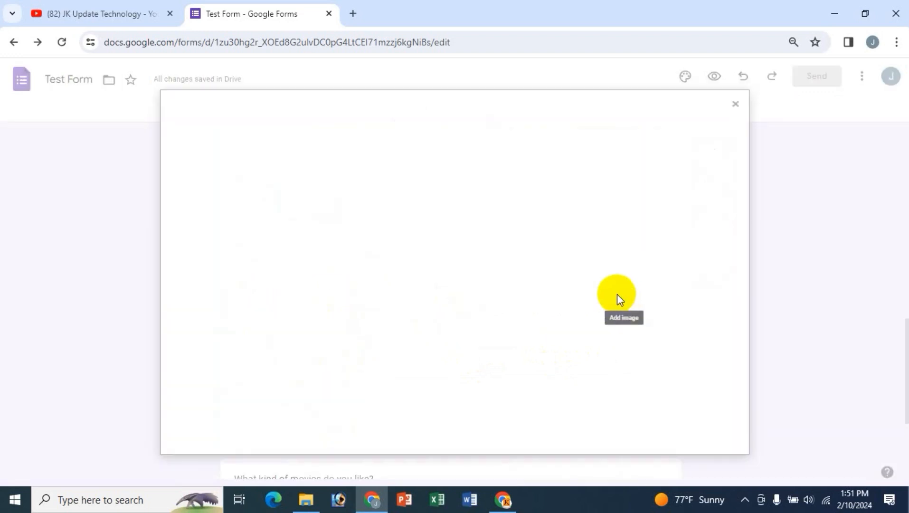
pyautogui.click(477, 140)
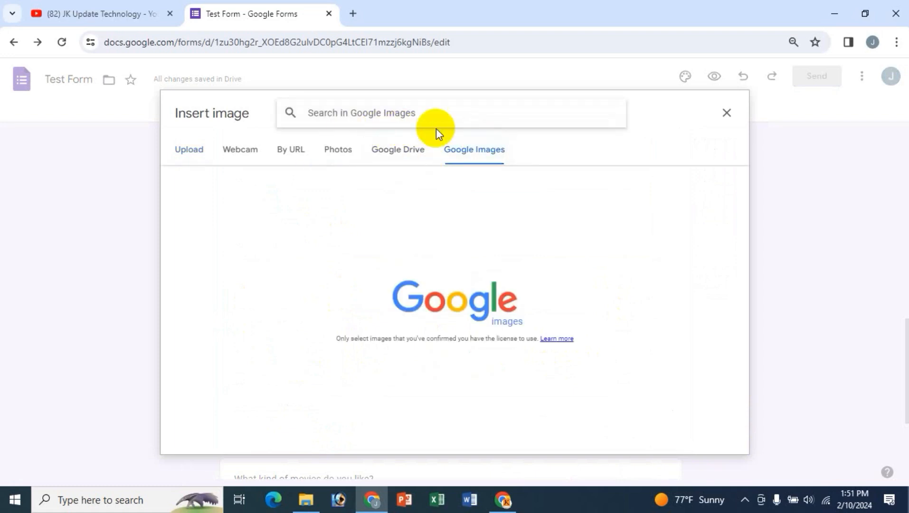
pyautogui.write('Excel')
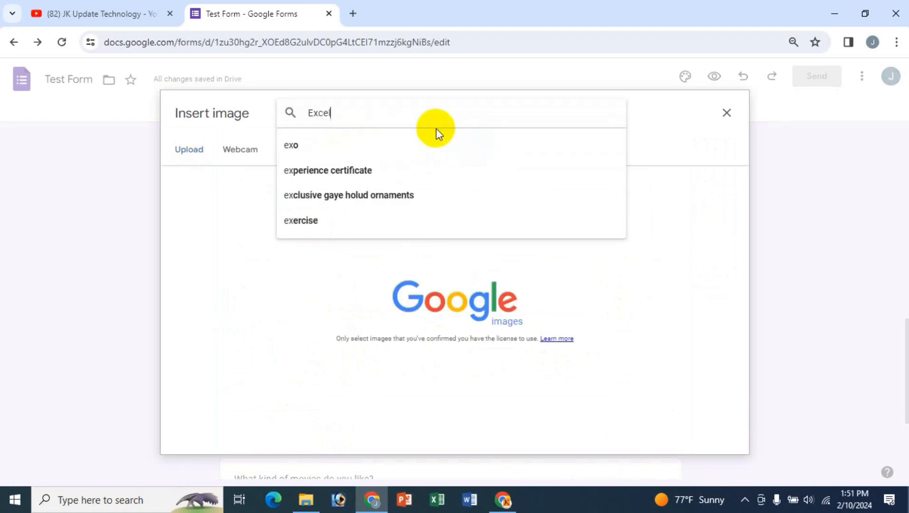
pyautogui.press('Return')
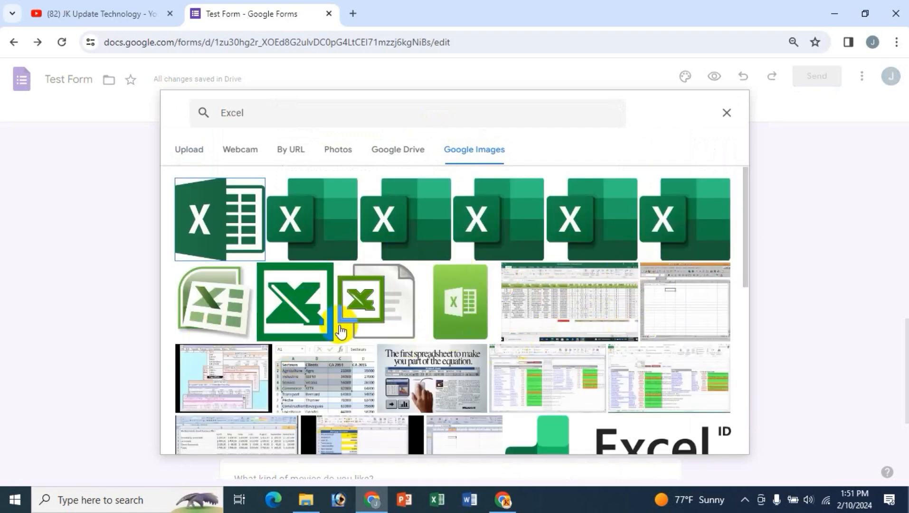
pyautogui.click(218, 245)
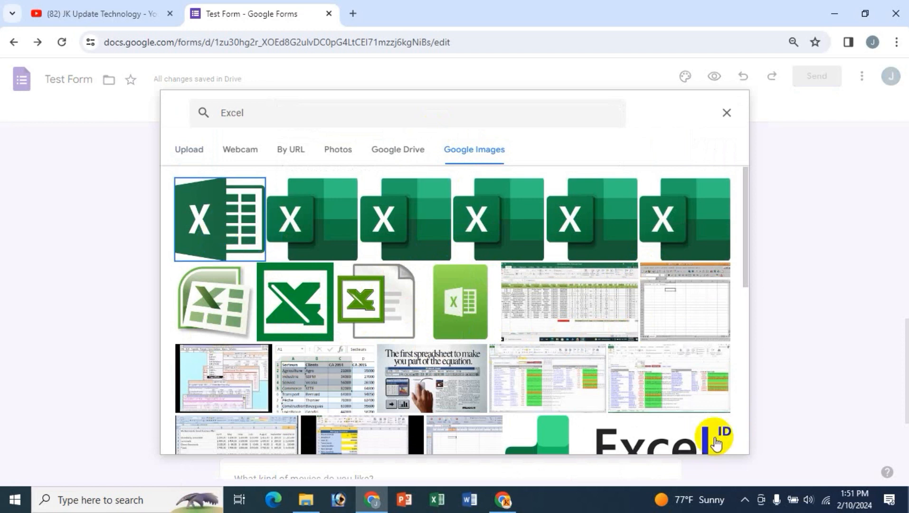
pyautogui.click(718, 443)
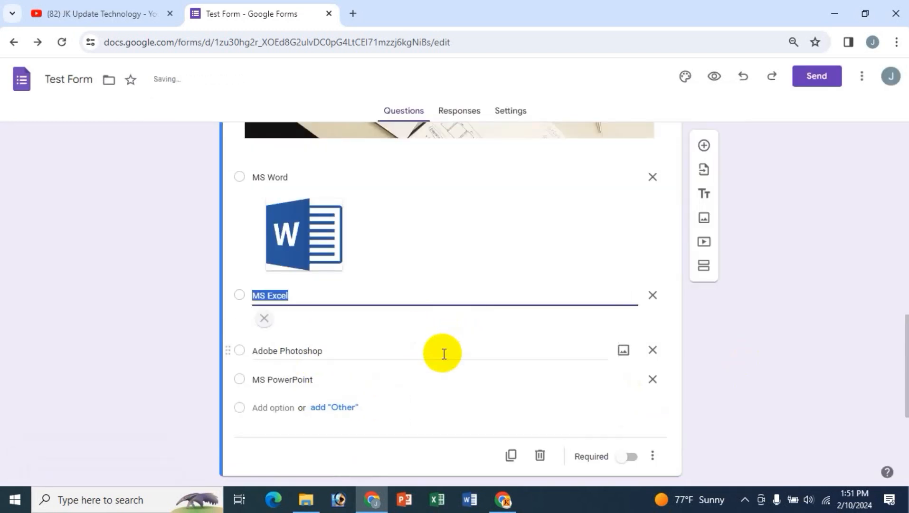
pyautogui.scroll(-1, 436, 366)
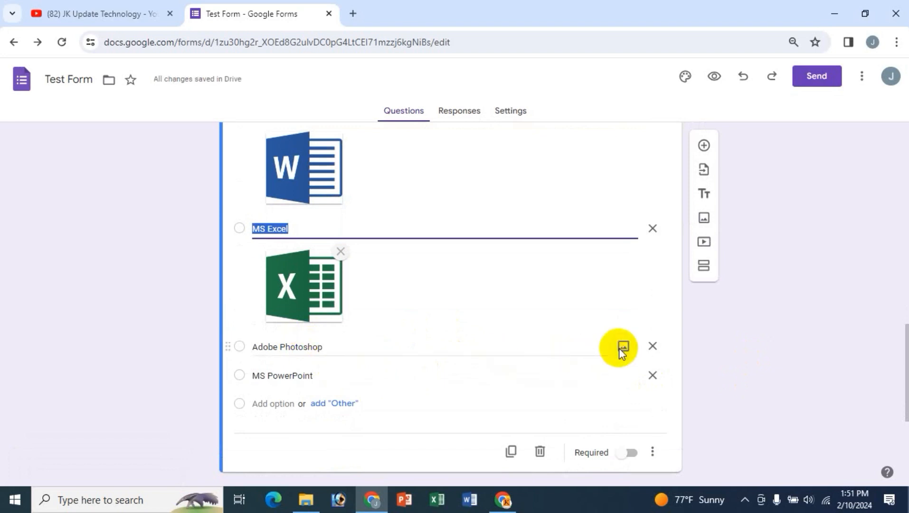
pyautogui.click(622, 348)
# - Search Google Images for 'photoshop' and insert a Ps logo on Adobe Photoshop, retrying after an error
pyautogui.click(465, 148)
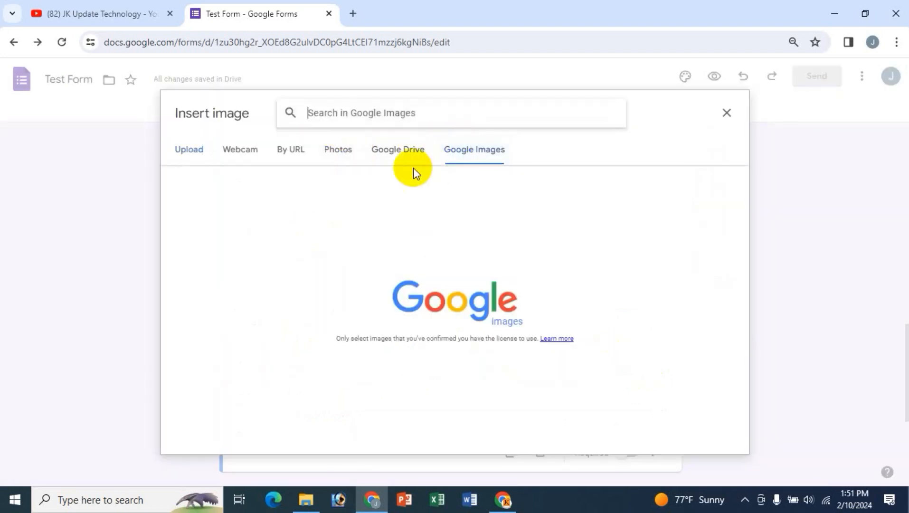
pyautogui.write('Phoo')
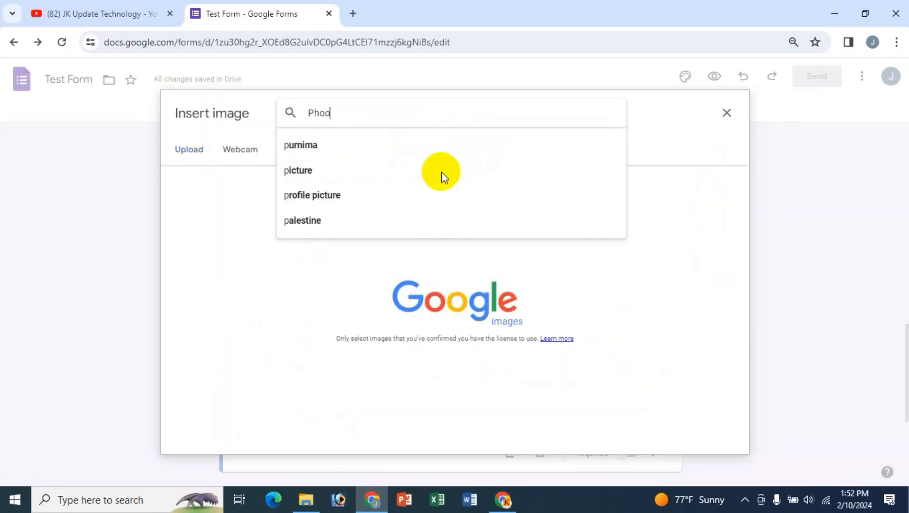
pyautogui.press('BackSpace')
pyautogui.write('toshop')
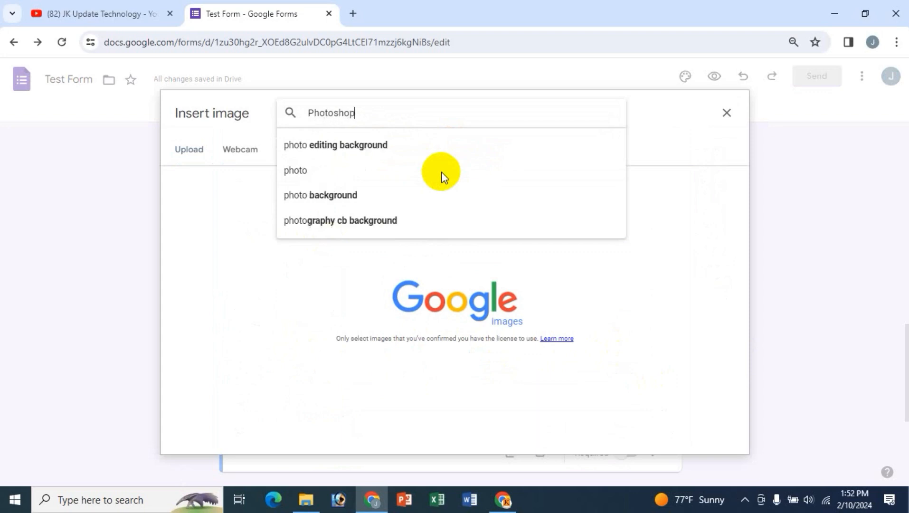
pyautogui.click(368, 151)
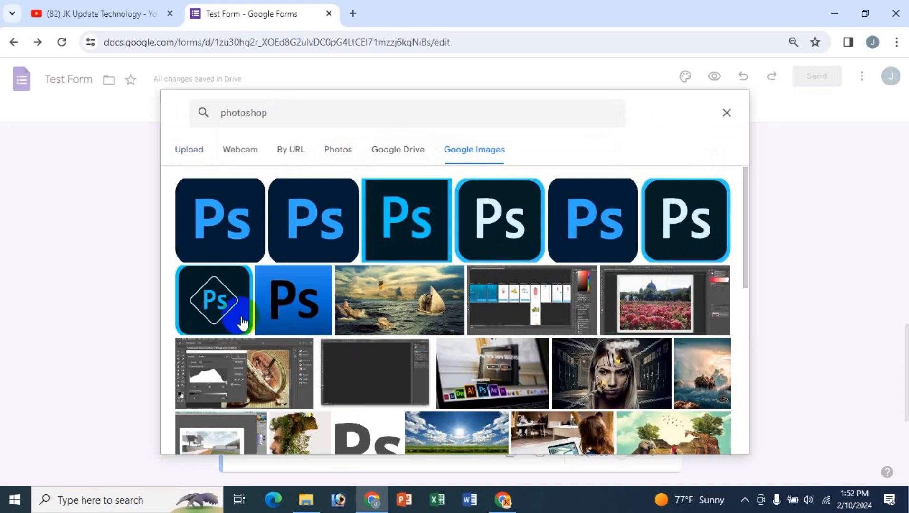
pyautogui.click(283, 307)
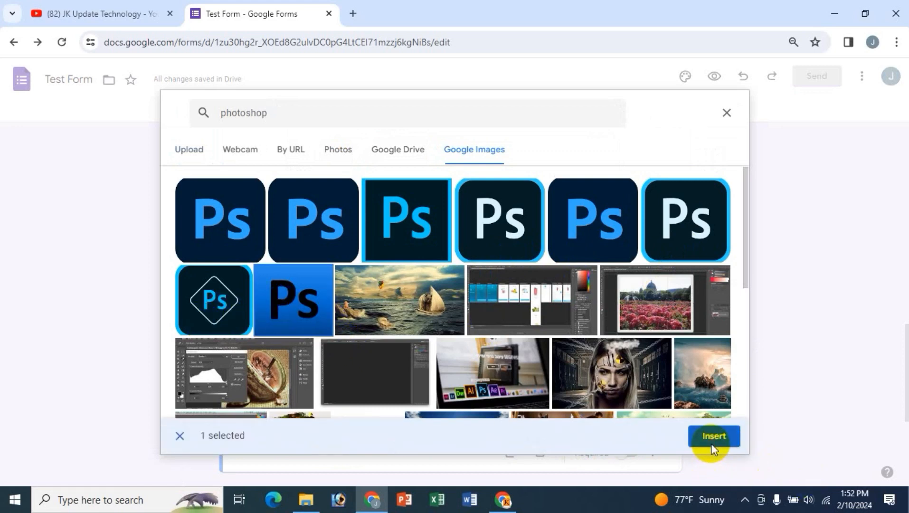
pyautogui.click(712, 436)
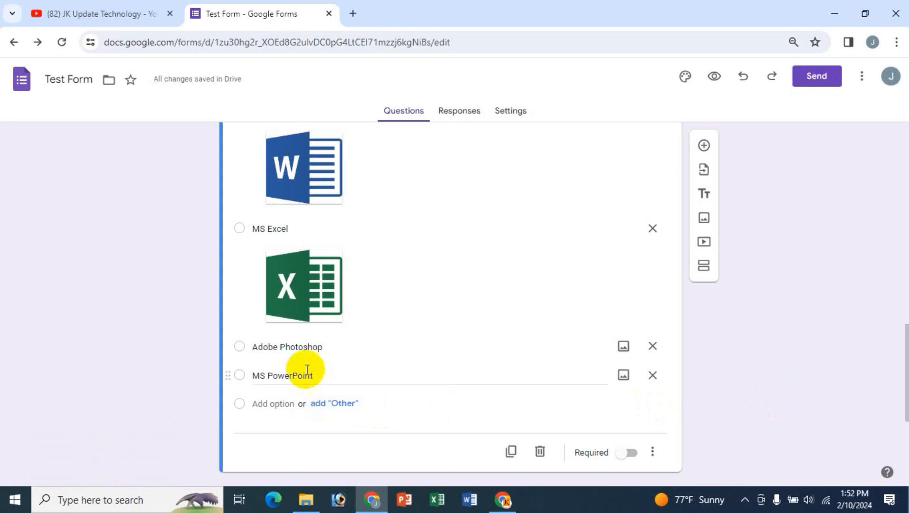
pyautogui.click(623, 346)
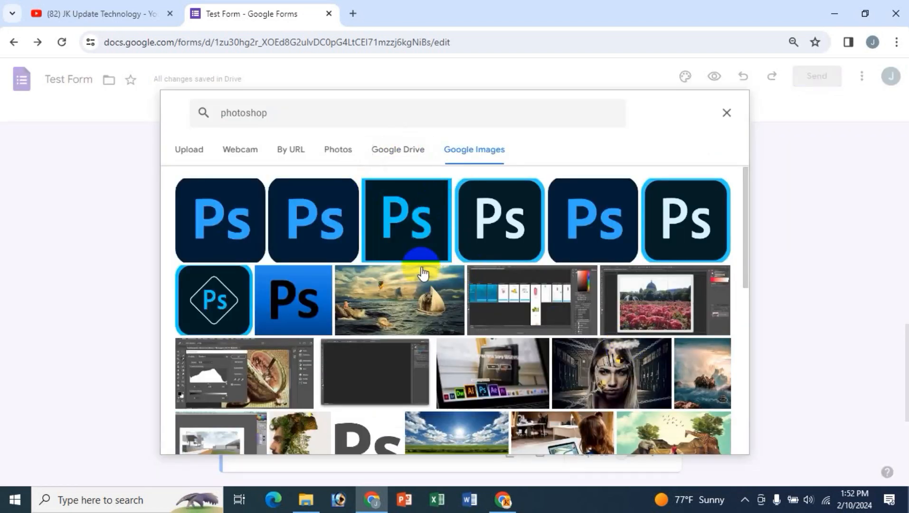
pyautogui.click(236, 230)
pyautogui.click(714, 439)
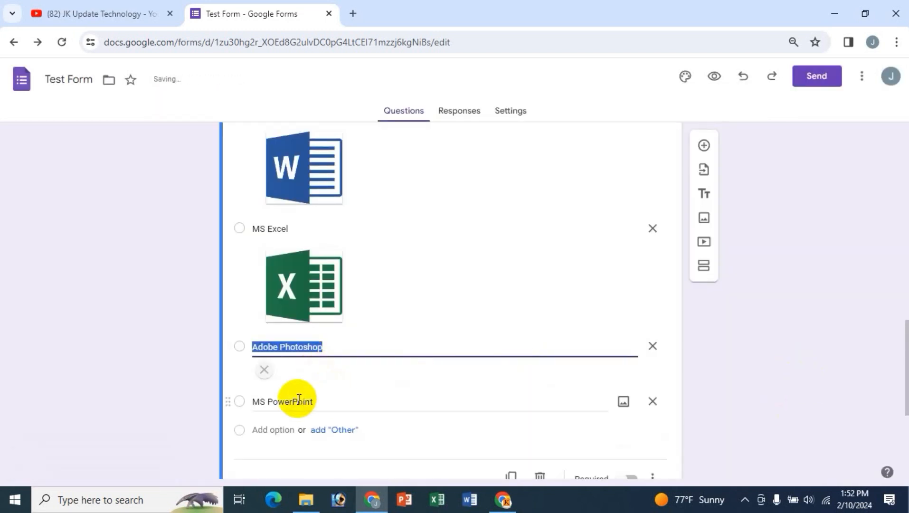
pyautogui.scroll(-4, 408, 379)
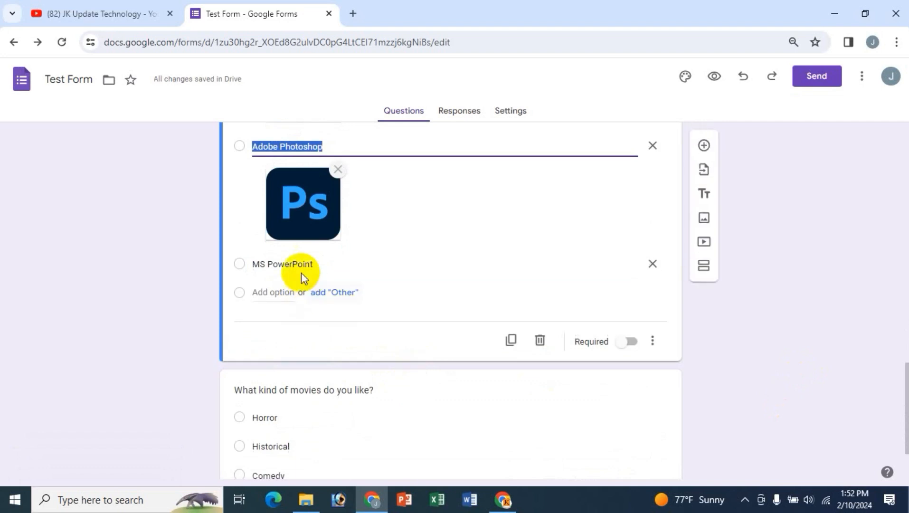
# - Search Google Images for 'powerpoint' and insert the first logo on the MS PowerPoint option
pyautogui.click(622, 264)
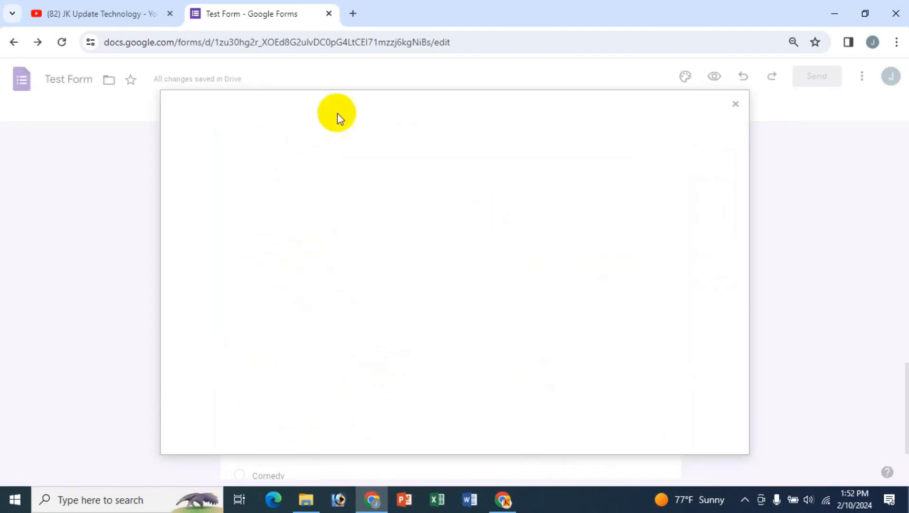
pyautogui.click(491, 168)
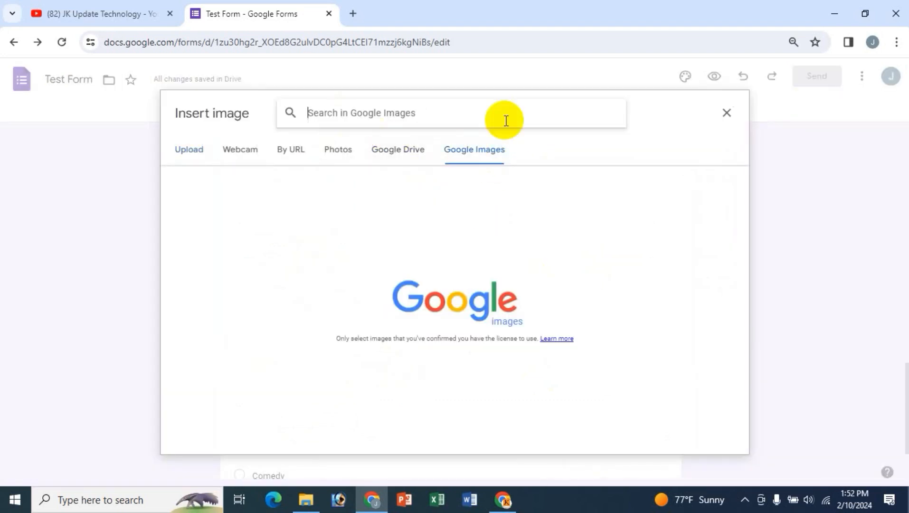
pyautogui.write('powrrpoint')
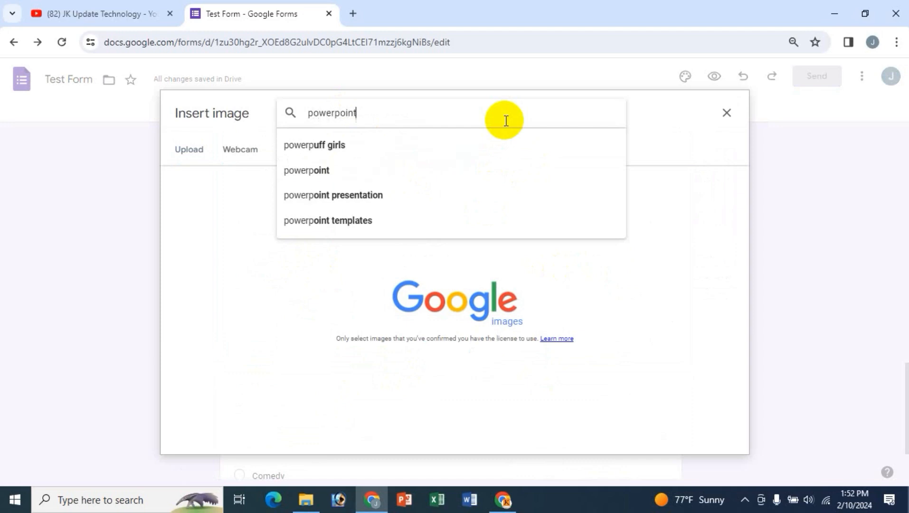
pyautogui.press('Return')
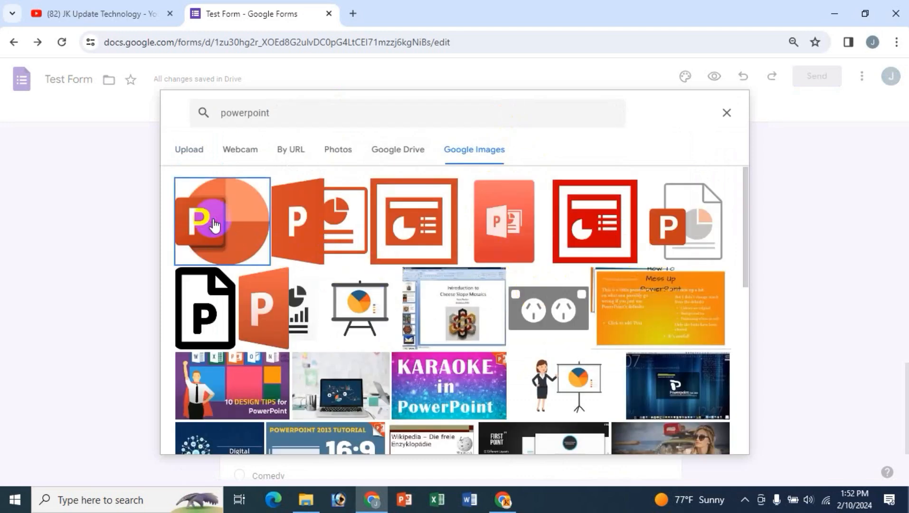
pyautogui.click(215, 225)
pyautogui.click(711, 435)
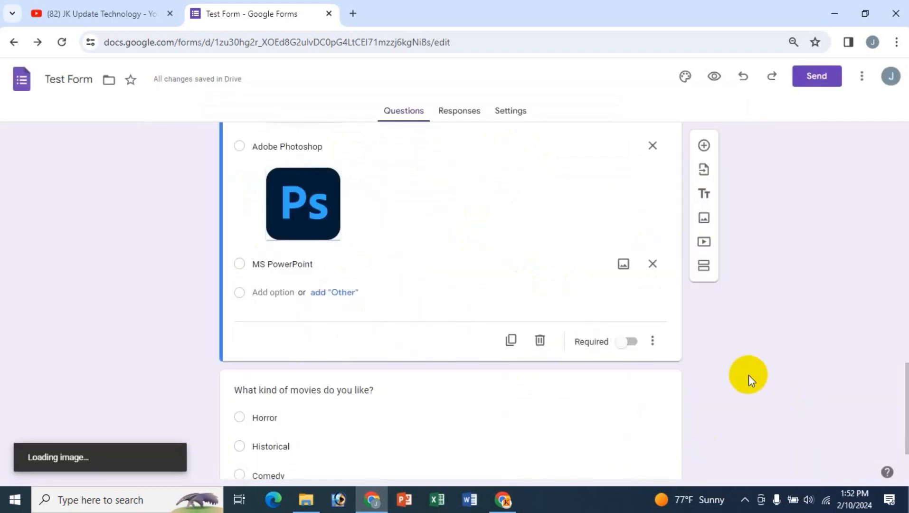
pyautogui.scroll(3, 385, 370)
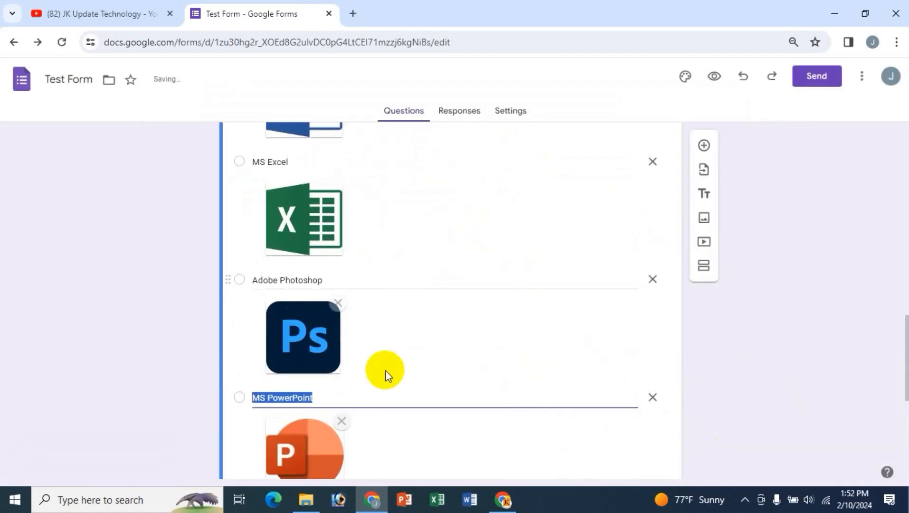
pyautogui.scroll(14, 385, 370)
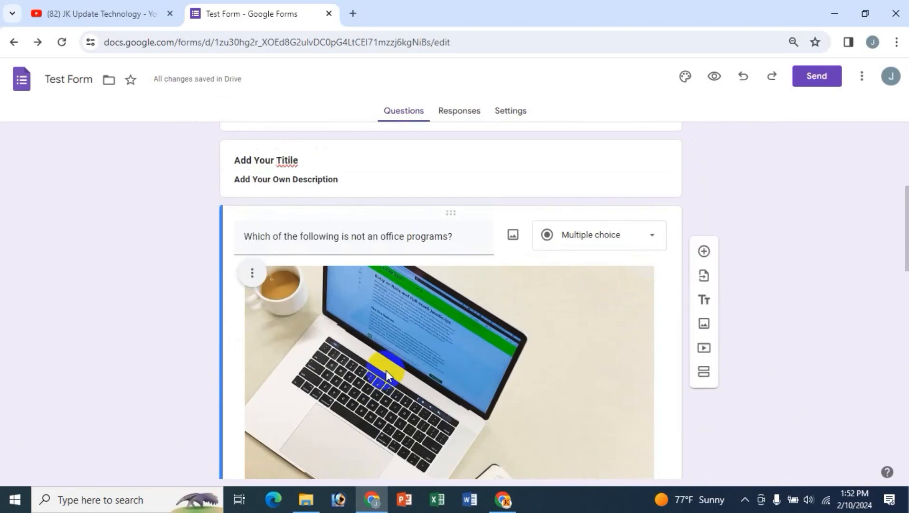
# - Right-align the laptop photo from its image menu, after briefly centring it
pyautogui.scroll(-4, 401, 338)
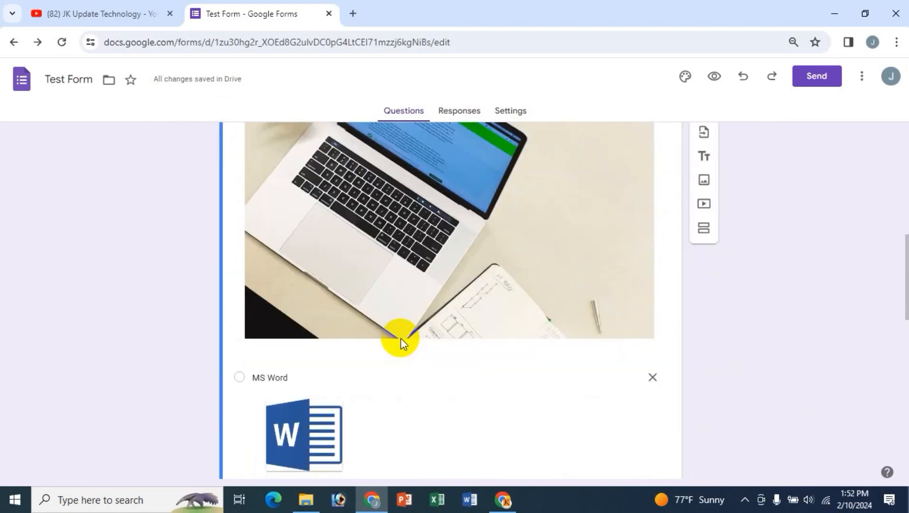
pyautogui.scroll(3, 401, 337)
pyautogui.scroll(2, 403, 285)
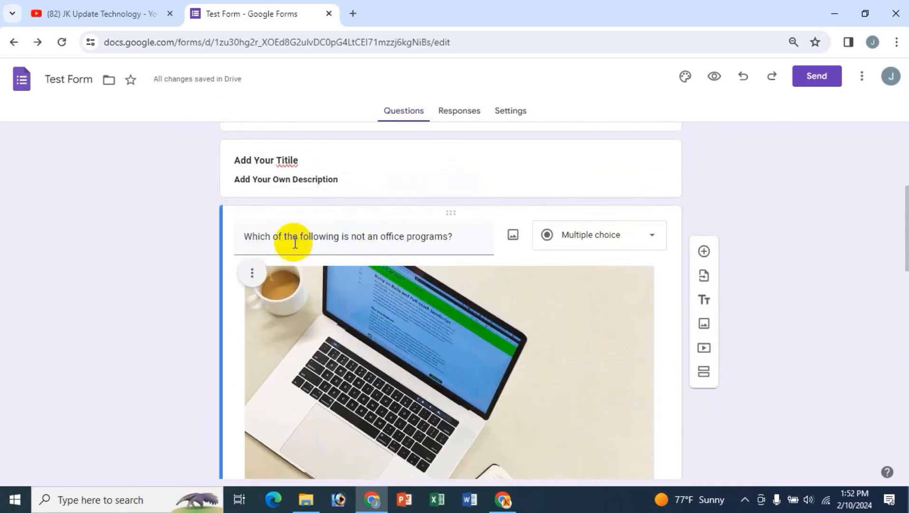
pyautogui.click(252, 280)
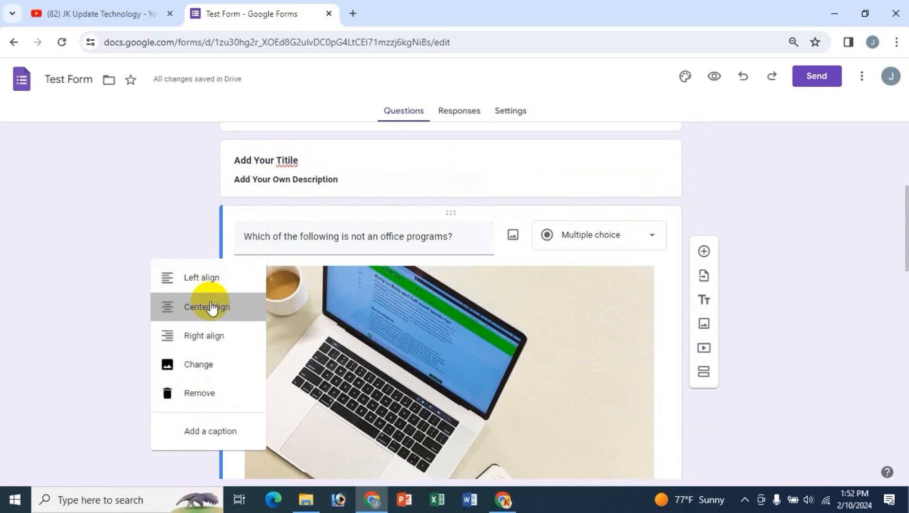
pyautogui.click(212, 306)
pyautogui.click(254, 280)
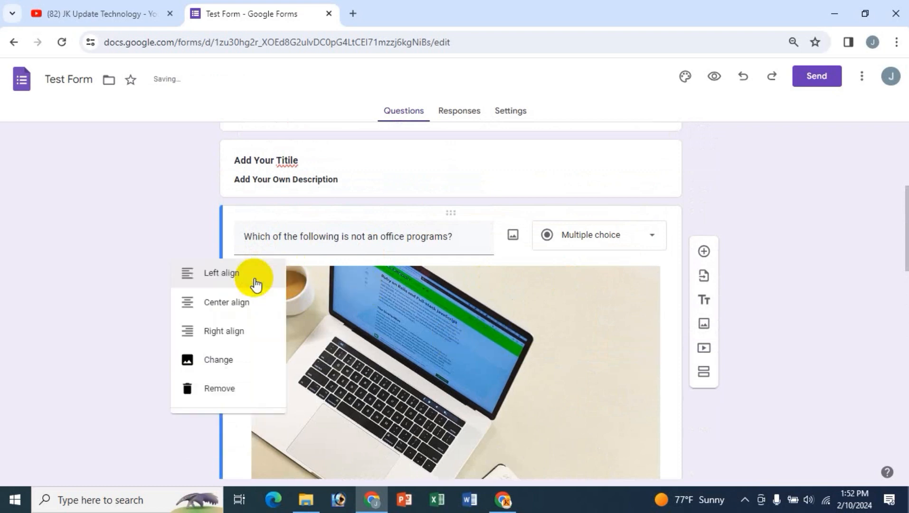
pyautogui.click(216, 337)
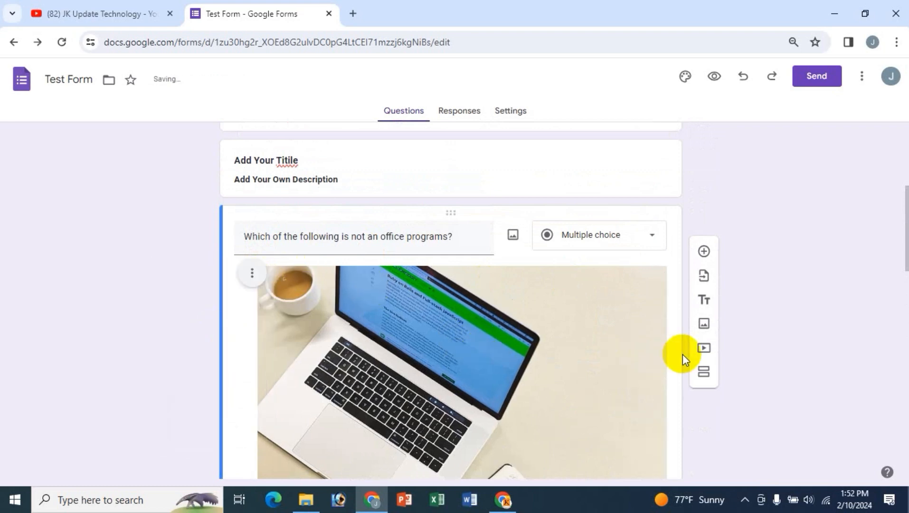
# - Open Change for the laptop photo, close the picker unchanged, and reopen the image menu
pyautogui.click(252, 278)
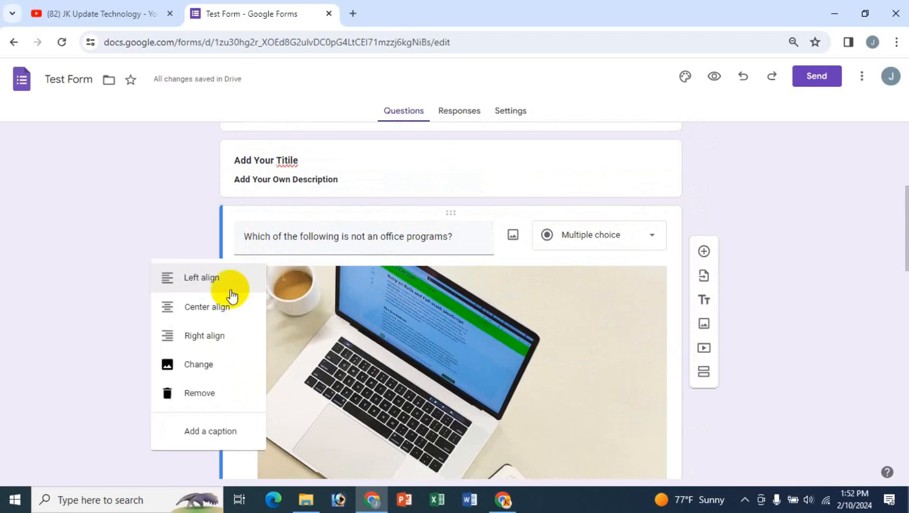
pyautogui.click(199, 366)
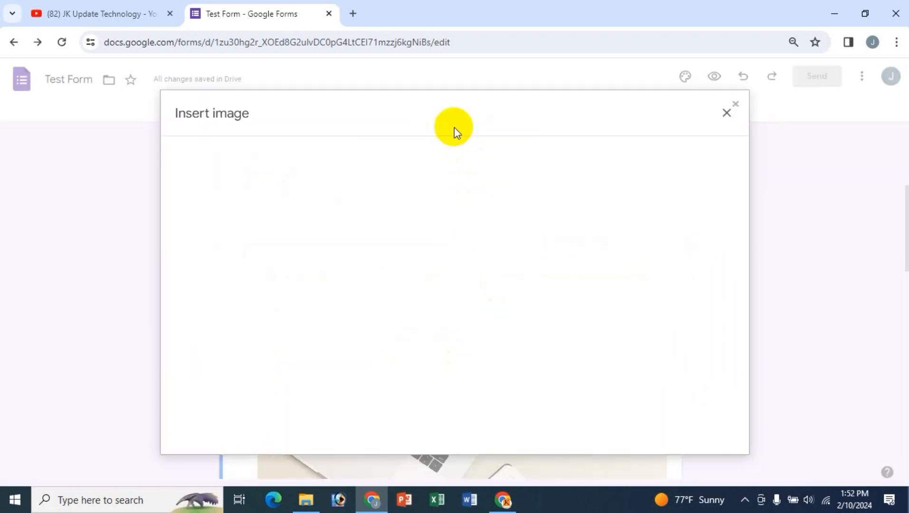
pyautogui.click(726, 113)
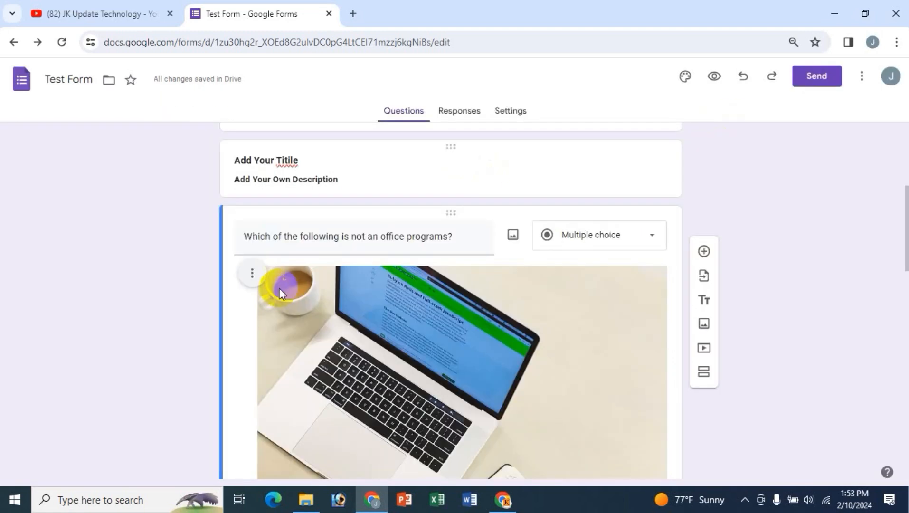
pyautogui.click(252, 278)
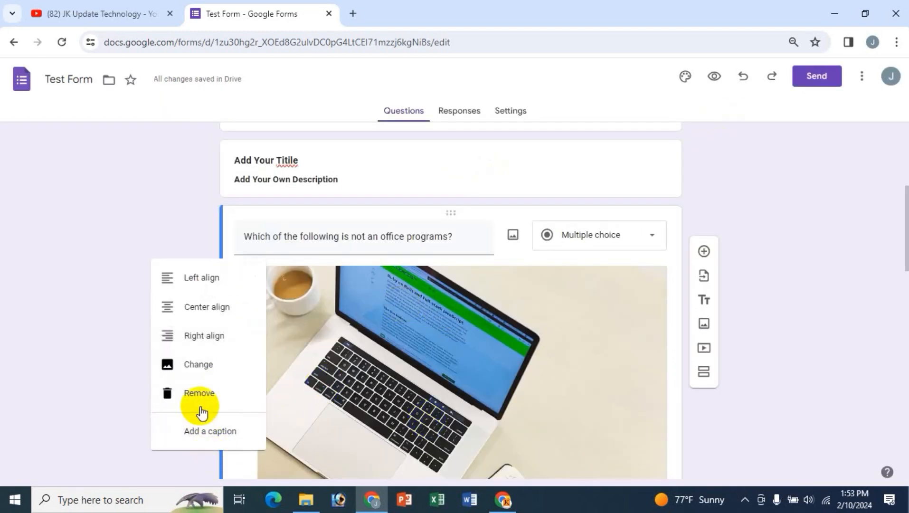
# - Add the caption 'Office Program' beneath the laptop photo in the office-programs question
pyautogui.click(216, 431)
pyautogui.moveTo(349, 362)
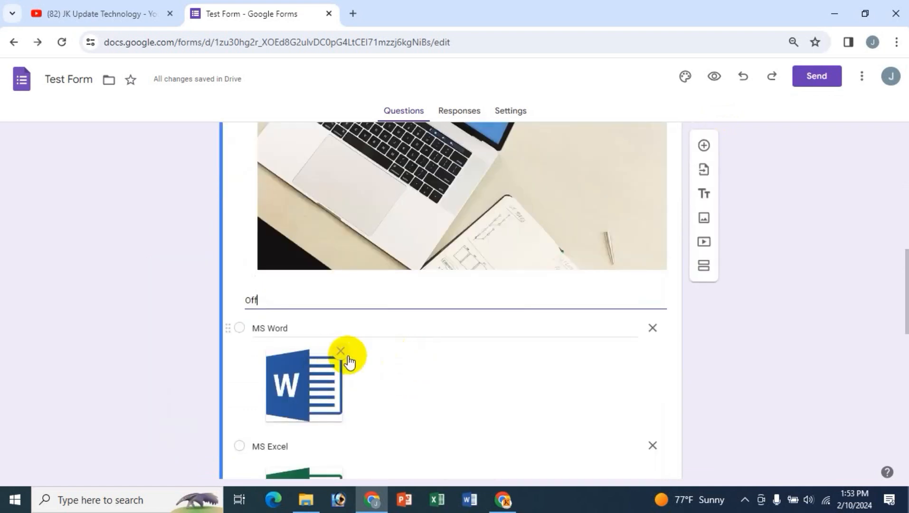
pyautogui.write('Office p')
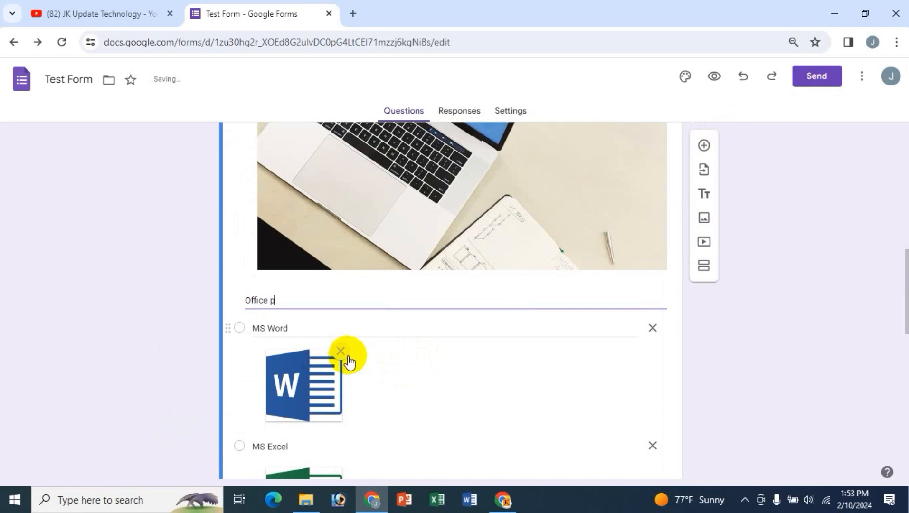
pyautogui.press('BackSpace')
pyautogui.write('Program')
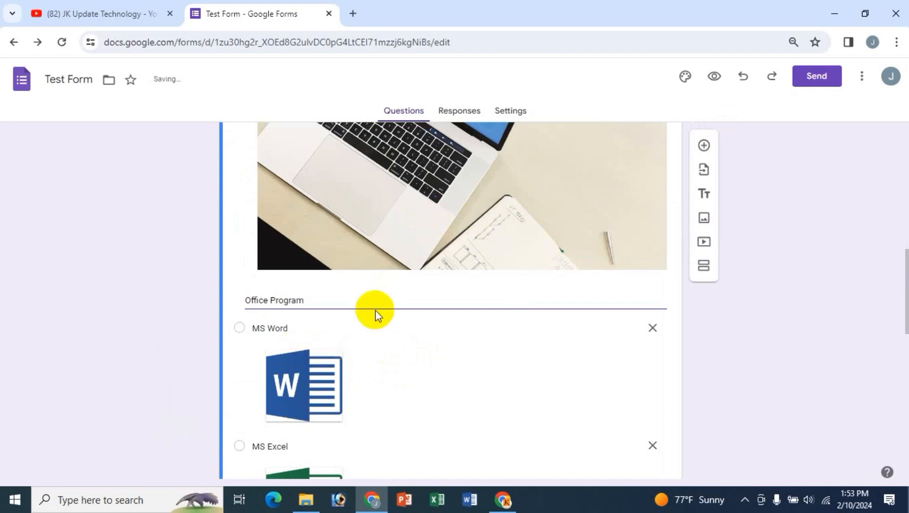
pyautogui.click(451, 212)
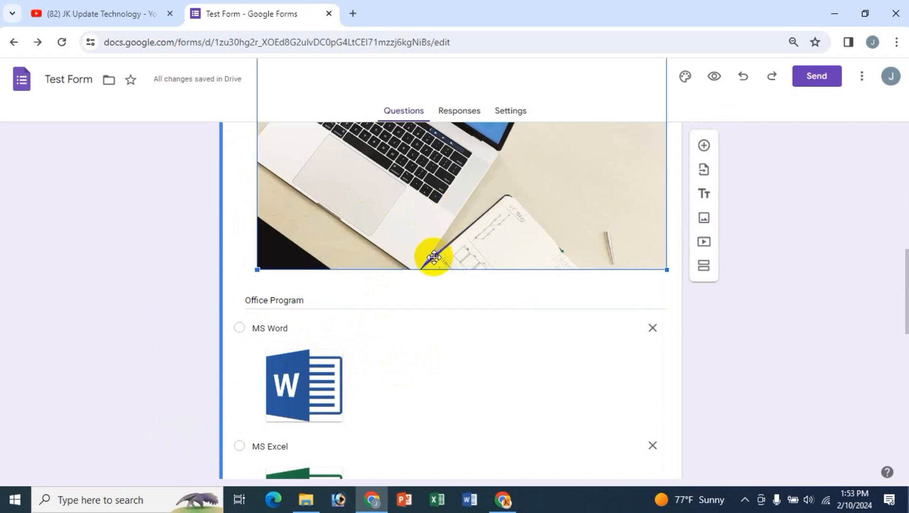
pyautogui.moveTo(905, 264); pyautogui.dragTo(904, 312)
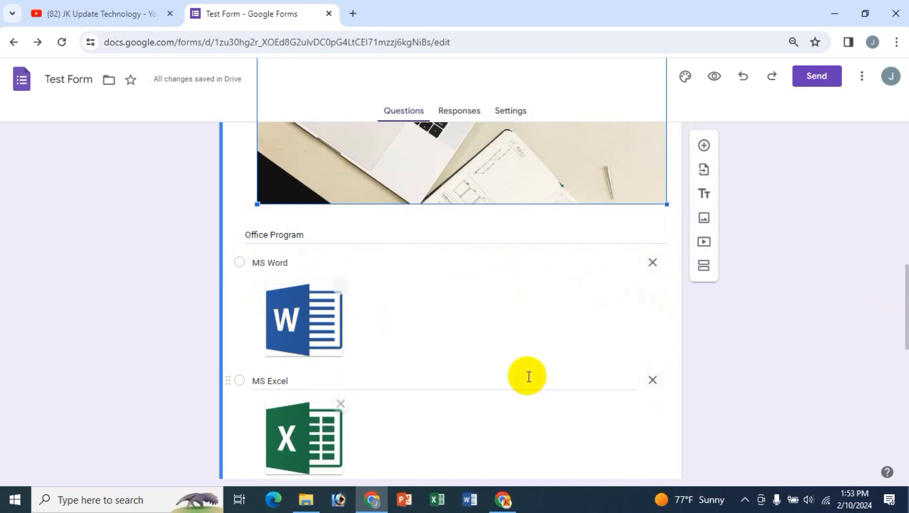
pyautogui.scroll(-4, 533, 374)
pyautogui.scroll(-4, 533, 373)
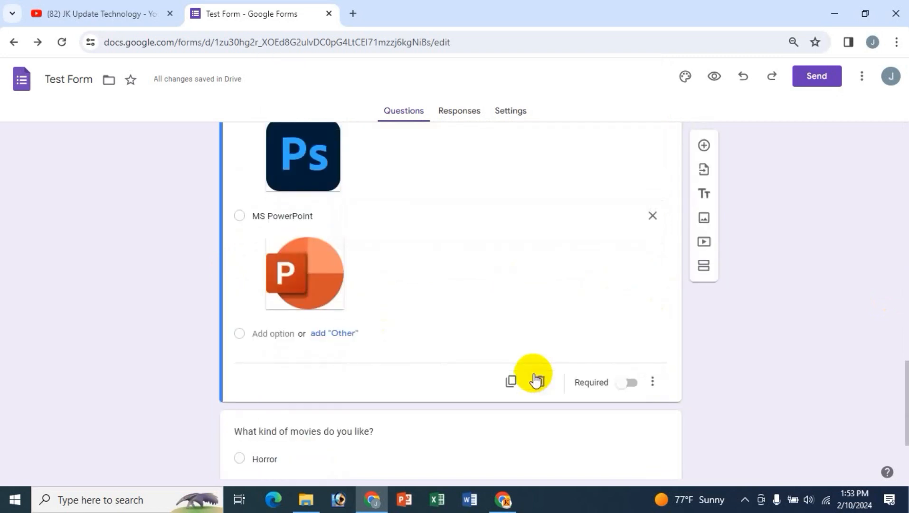
pyautogui.scroll(10, 533, 373)
pyautogui.scroll(3, 533, 374)
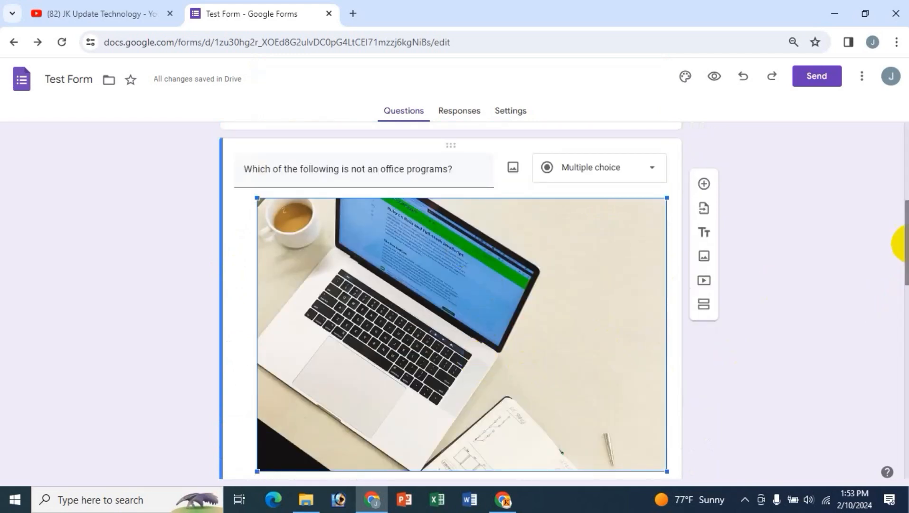
pyautogui.moveTo(899, 240); pyautogui.dragTo(899, 457)
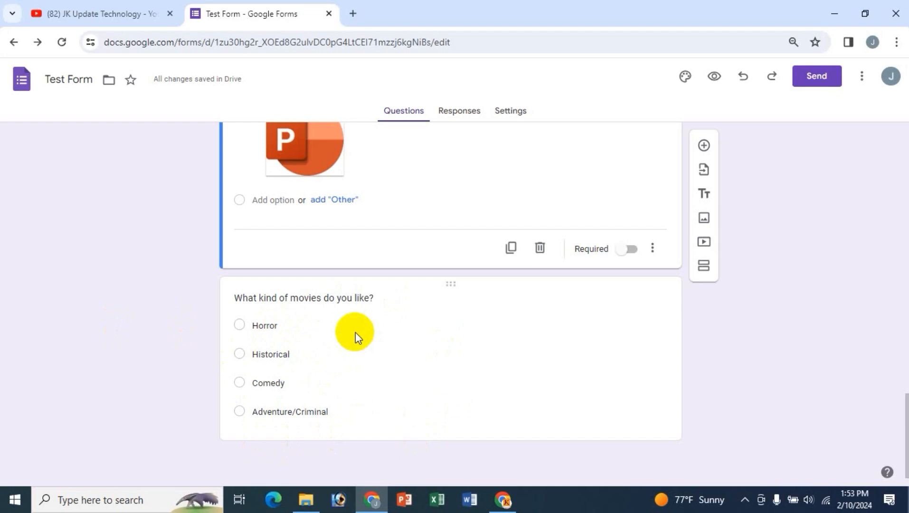
# - Search Google Images for 'Movie' from the movies question's image picker
pyautogui.click(338, 300)
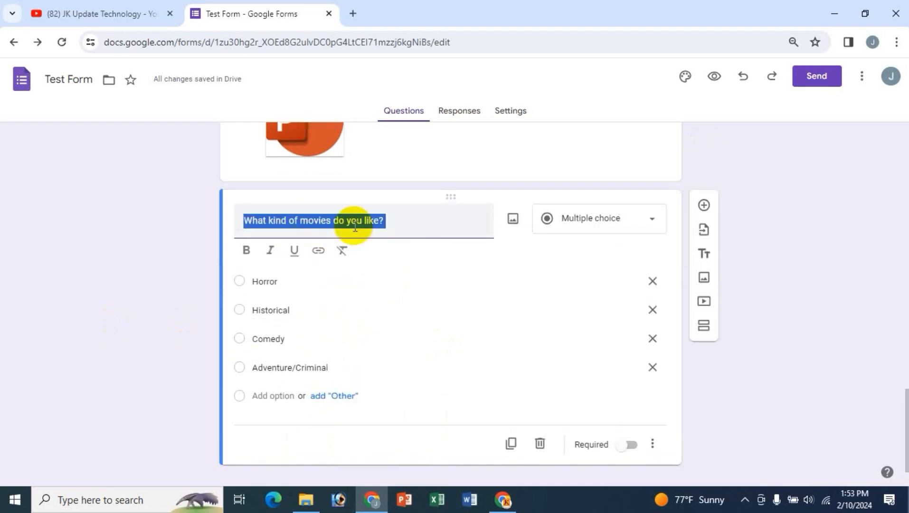
pyautogui.click(411, 220)
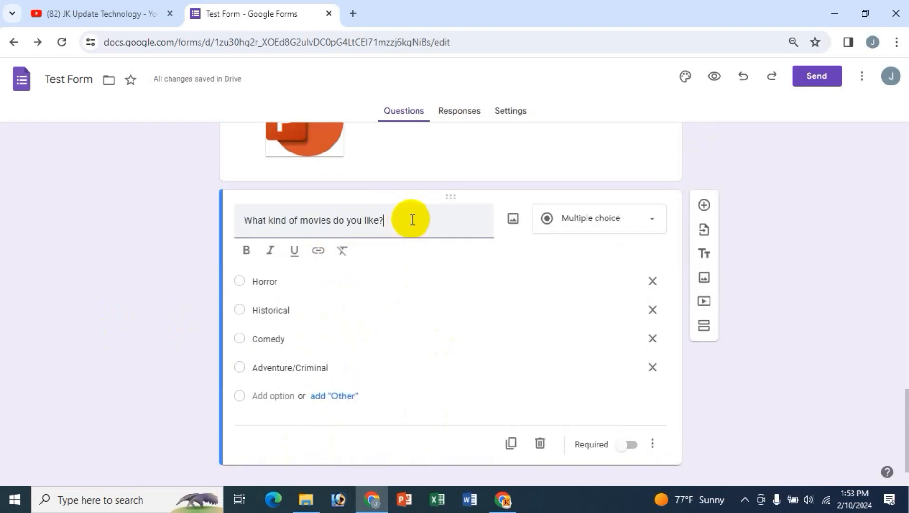
pyautogui.click(513, 220)
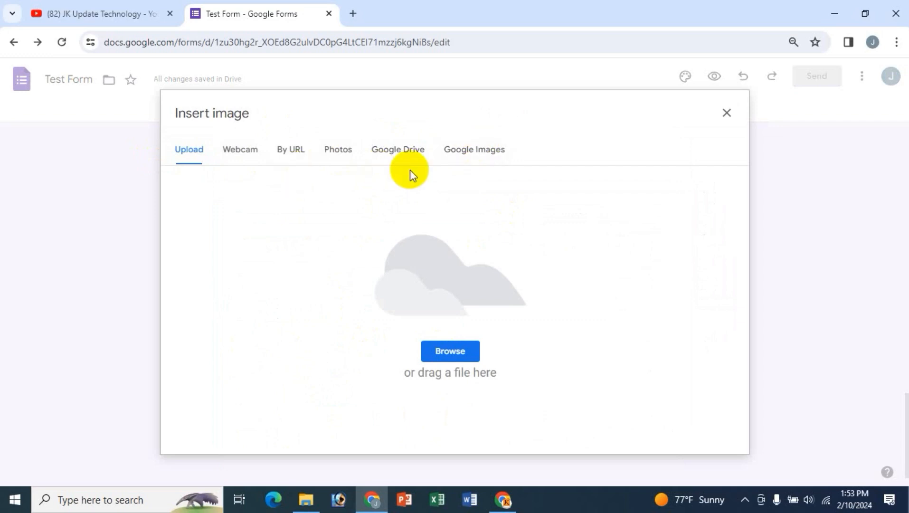
pyautogui.click(489, 155)
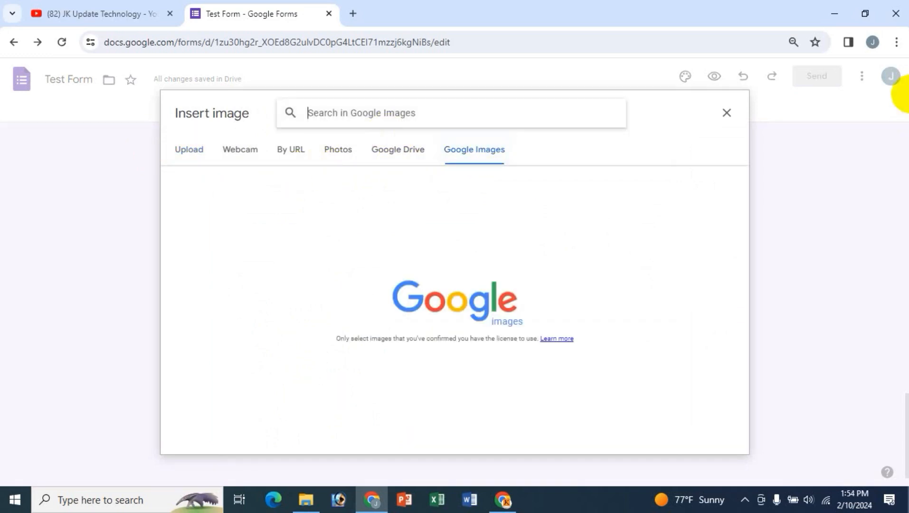
pyautogui.write('Movei')
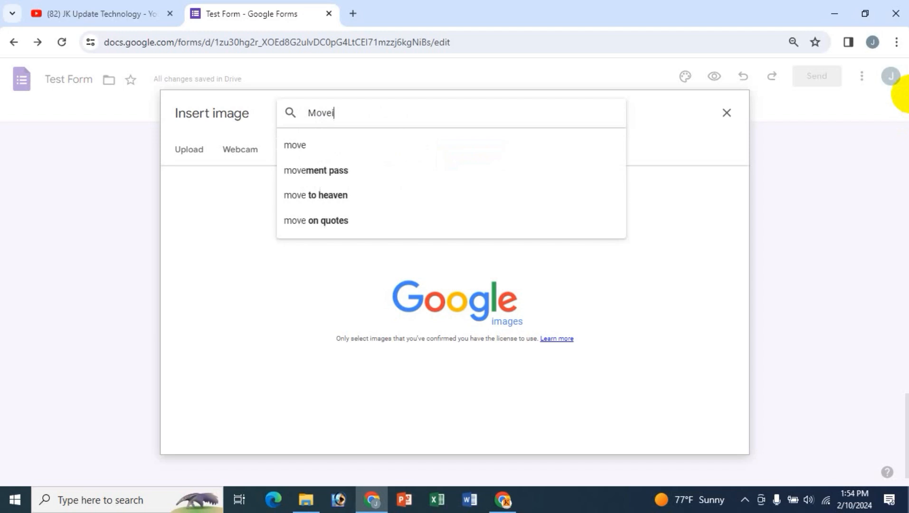
pyautogui.write('e')
pyautogui.press('Return')
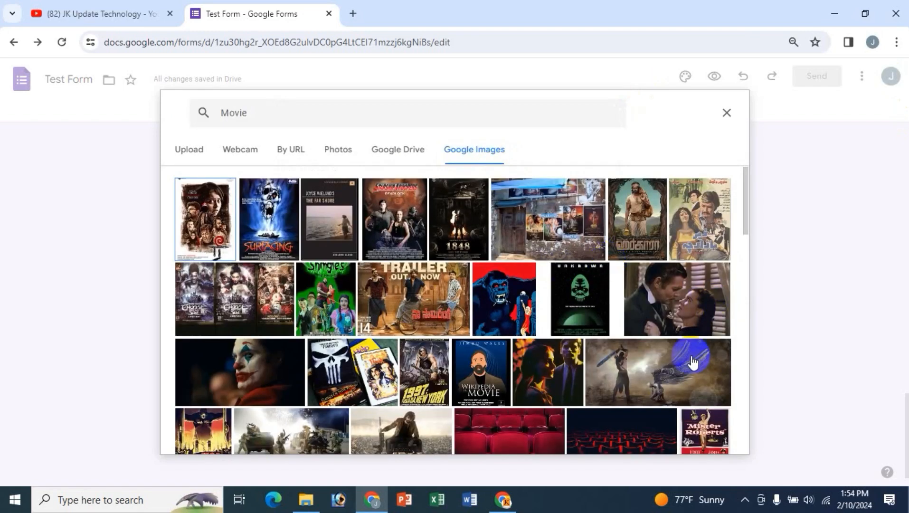
pyautogui.scroll(-4, 617, 318)
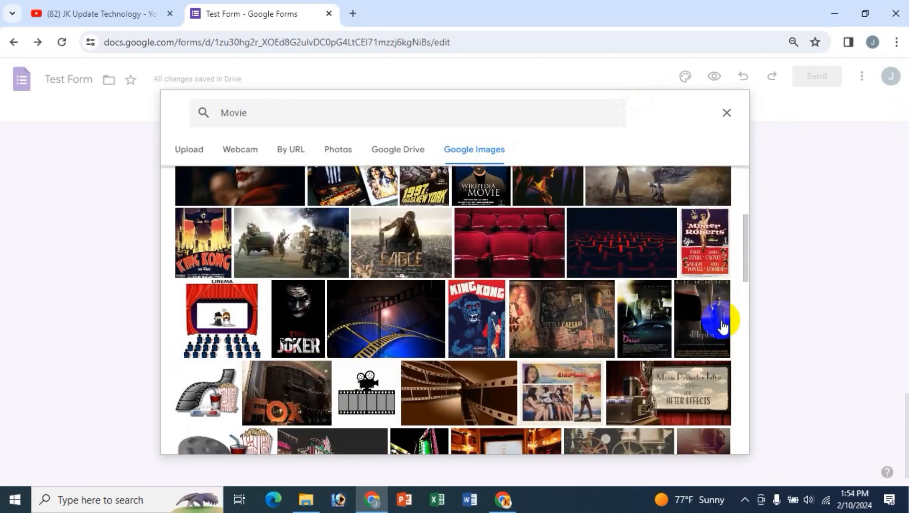
pyautogui.scroll(4, 711, 325)
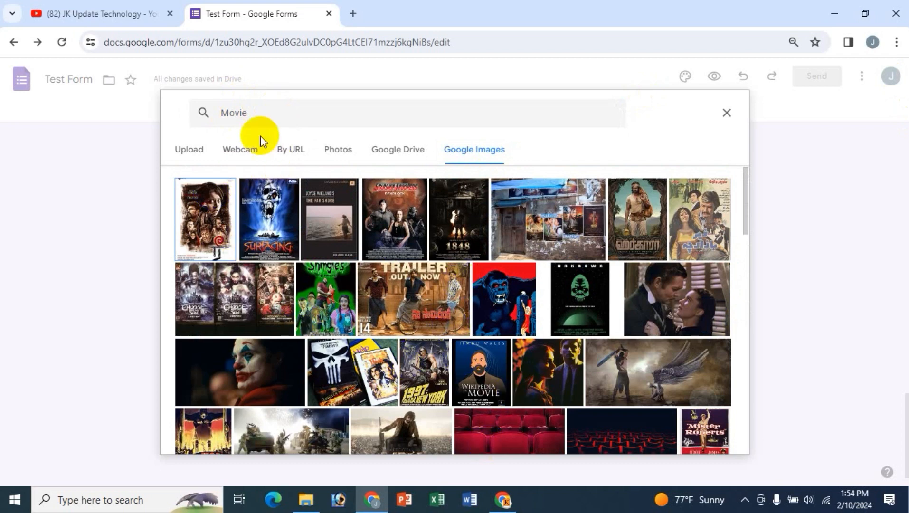
# - Switch the search to 'movie background' and insert the light-purple film-frame image
pyautogui.click(277, 116)
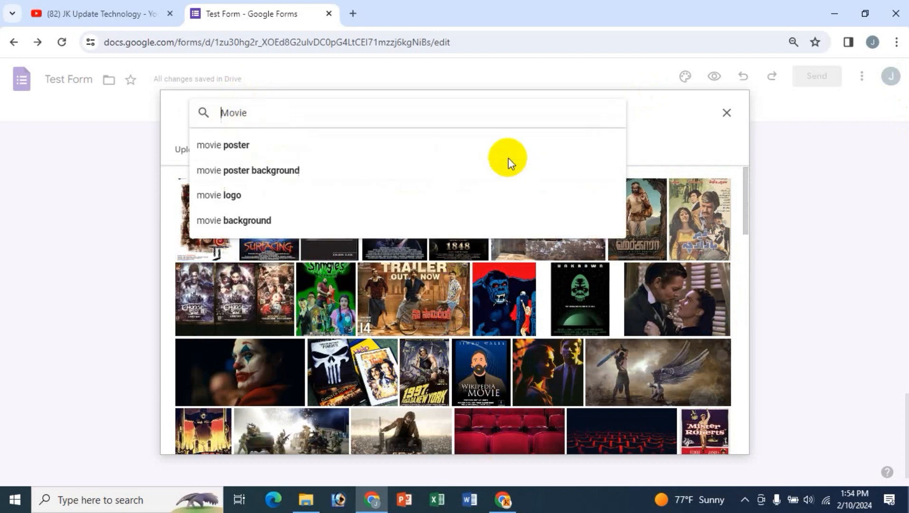
pyautogui.click(242, 221)
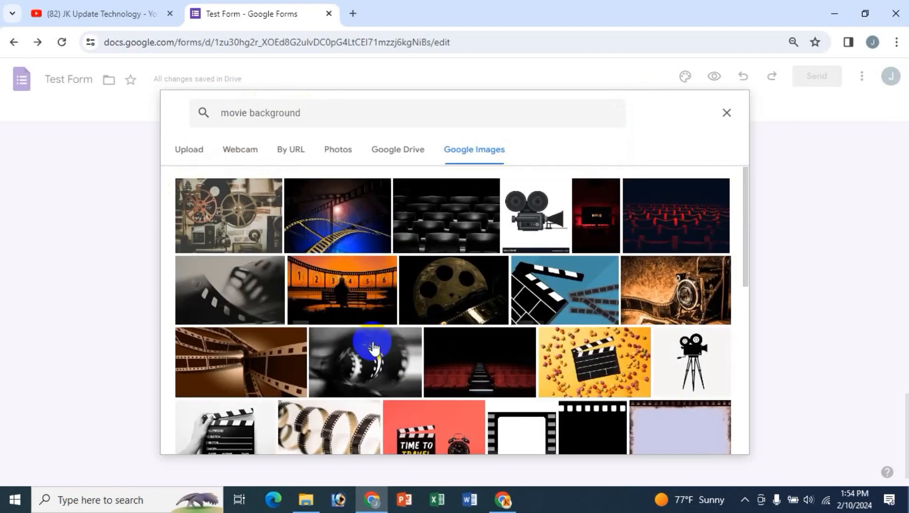
pyautogui.scroll(-4, 610, 328)
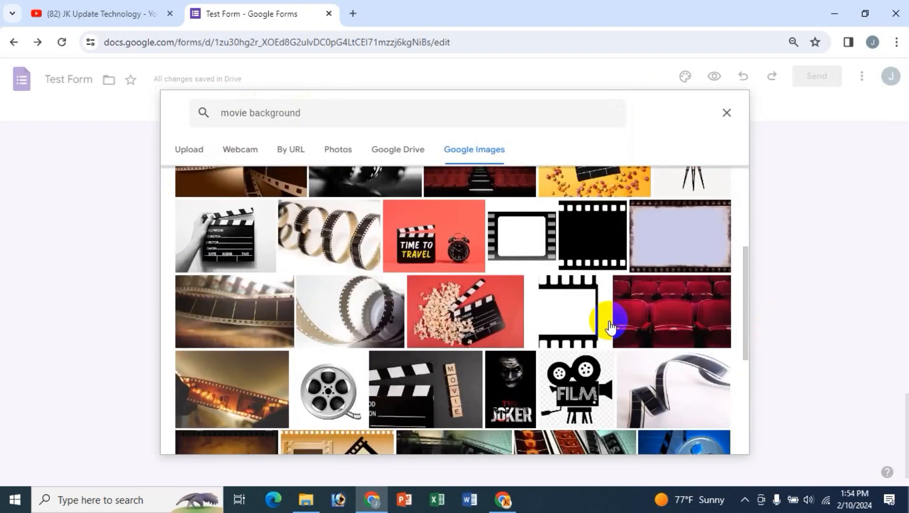
pyautogui.scroll(1, 610, 328)
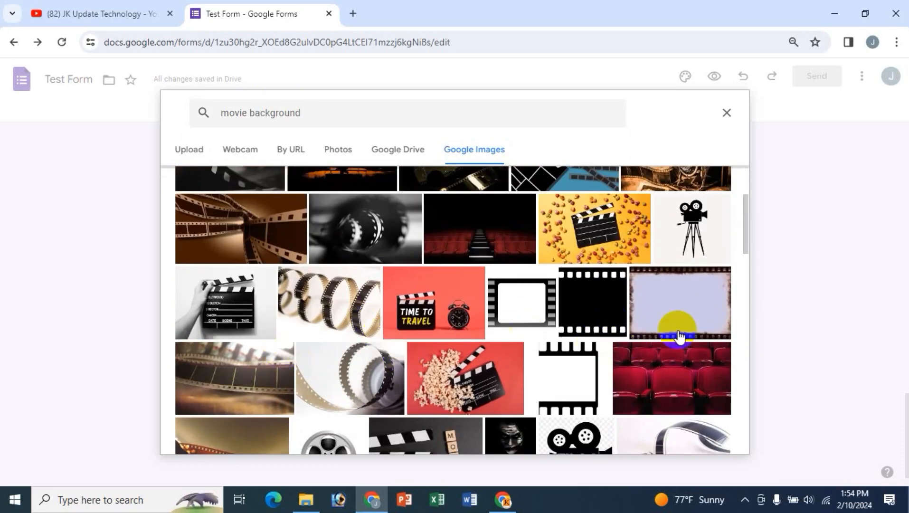
pyautogui.click(688, 296)
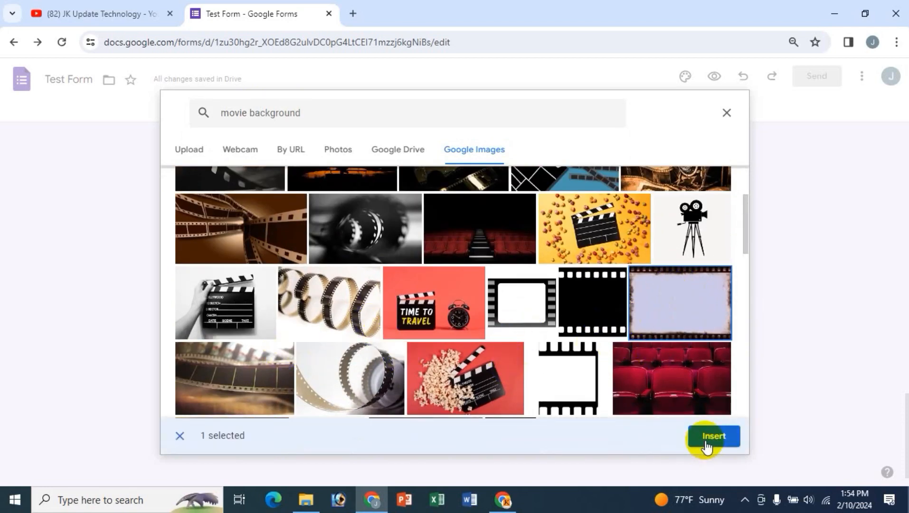
pyautogui.click(710, 436)
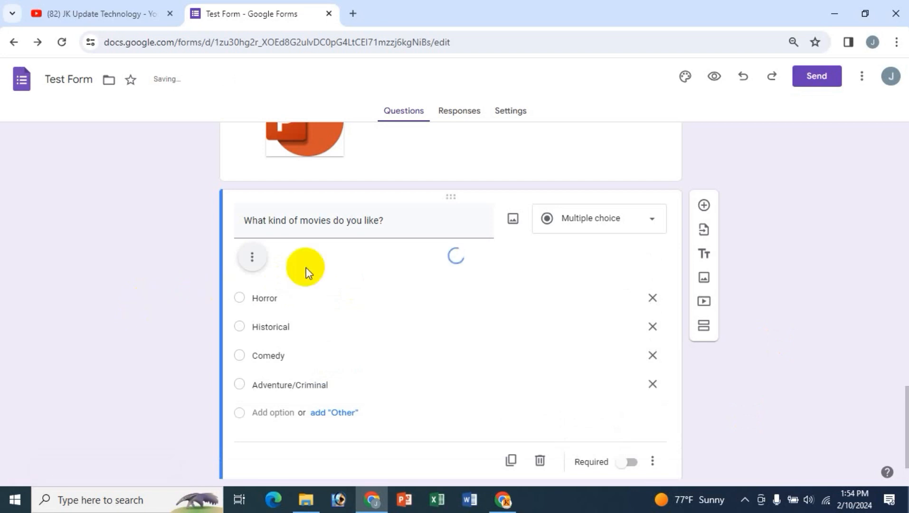
pyautogui.scroll(-5, 421, 340)
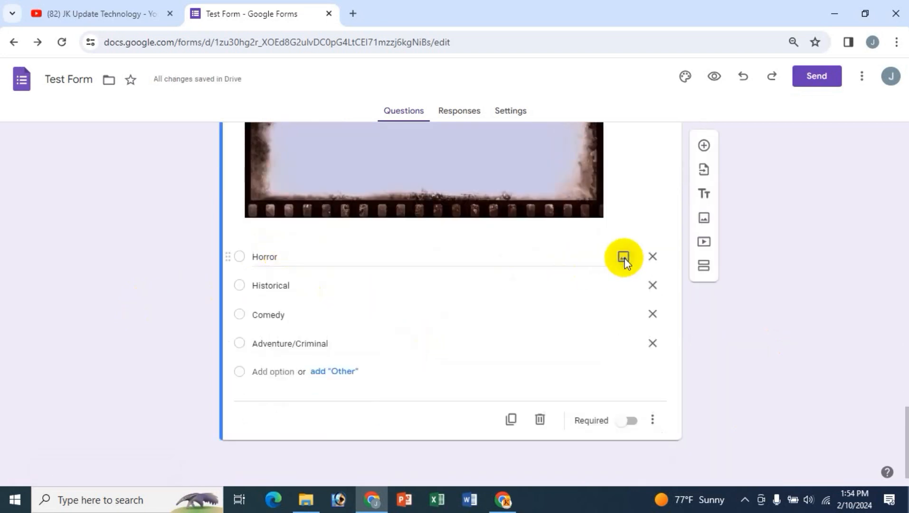
# - Search Google Images for 'horror' and insert the dark ragged-figure picture under Horror
pyautogui.click(624, 259)
pyautogui.click(451, 151)
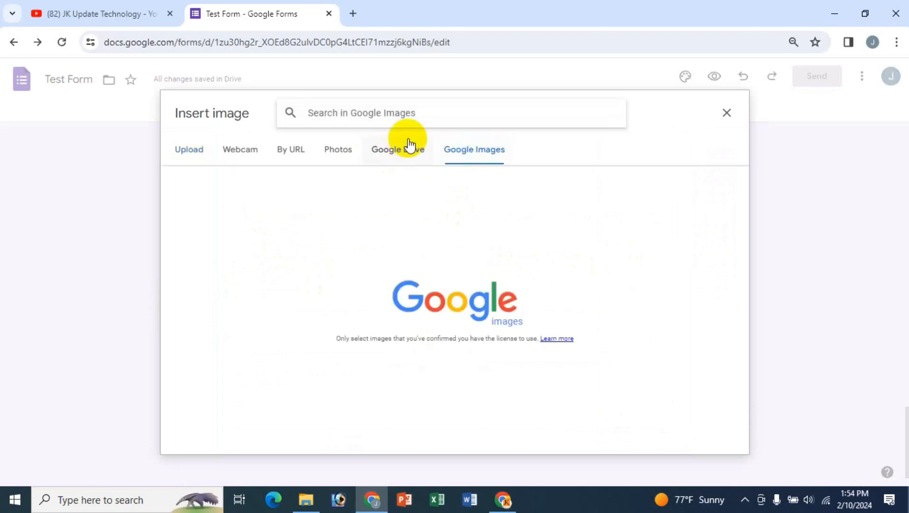
pyautogui.write('horror')
pyautogui.press('Return')
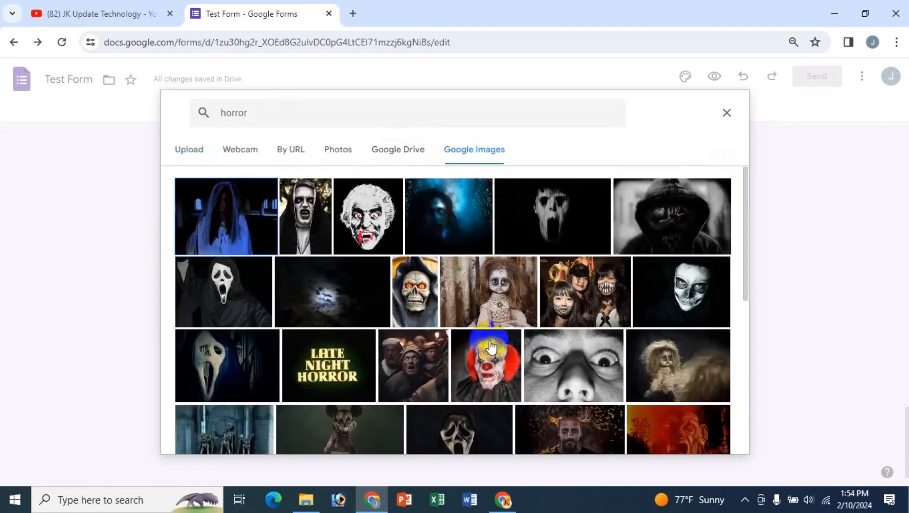
pyautogui.click(684, 363)
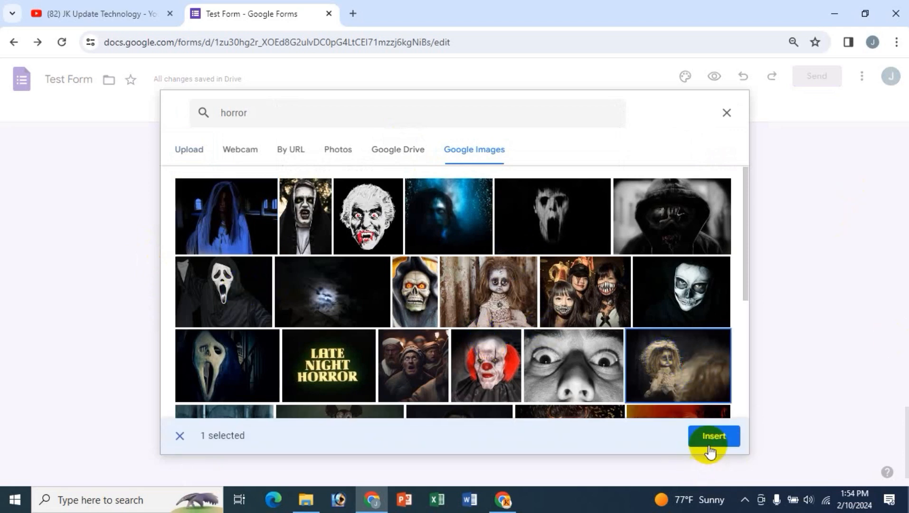
pyautogui.click(710, 449)
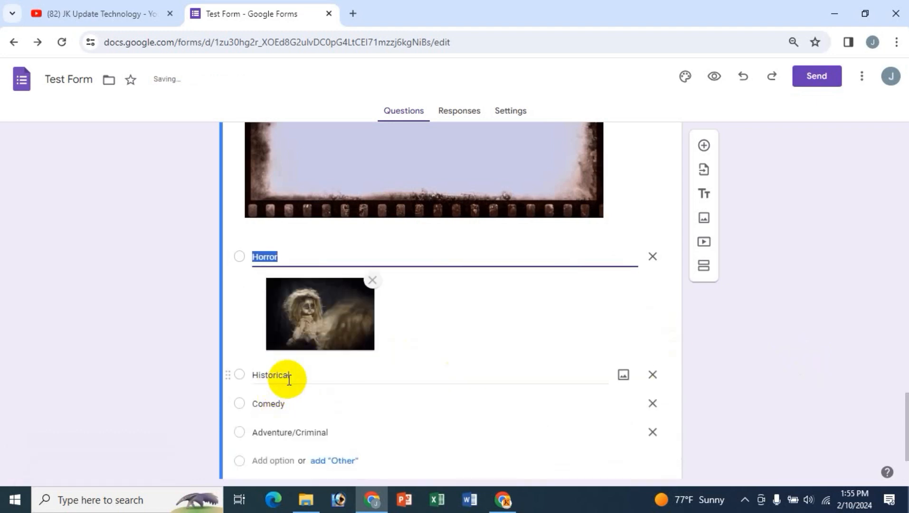
# - Search Google Images for 'historical' and insert the reflecting-pool photo under Historical
pyautogui.click(567, 372)
pyautogui.click(623, 377)
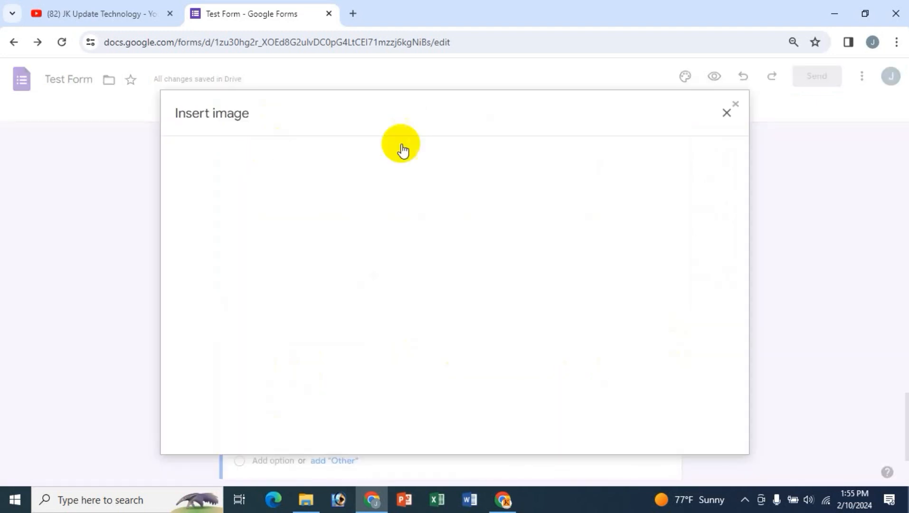
pyautogui.click(474, 149)
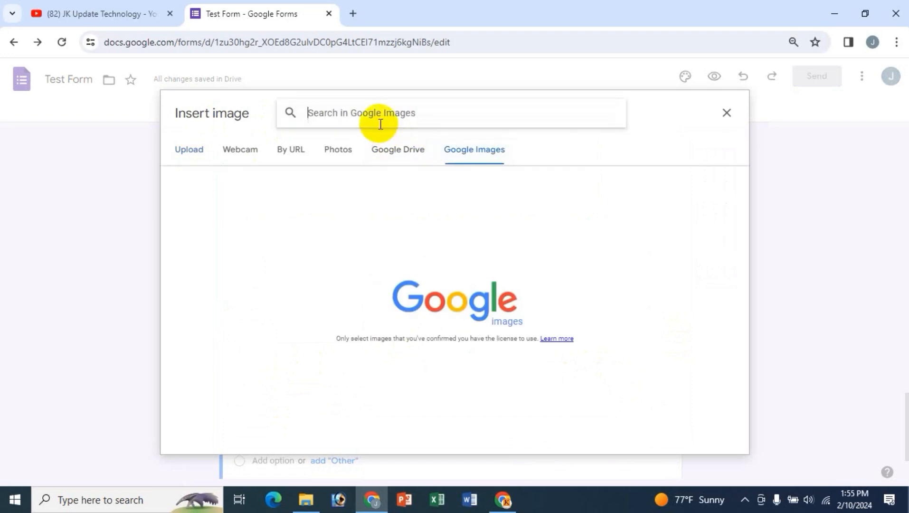
pyautogui.write('historical')
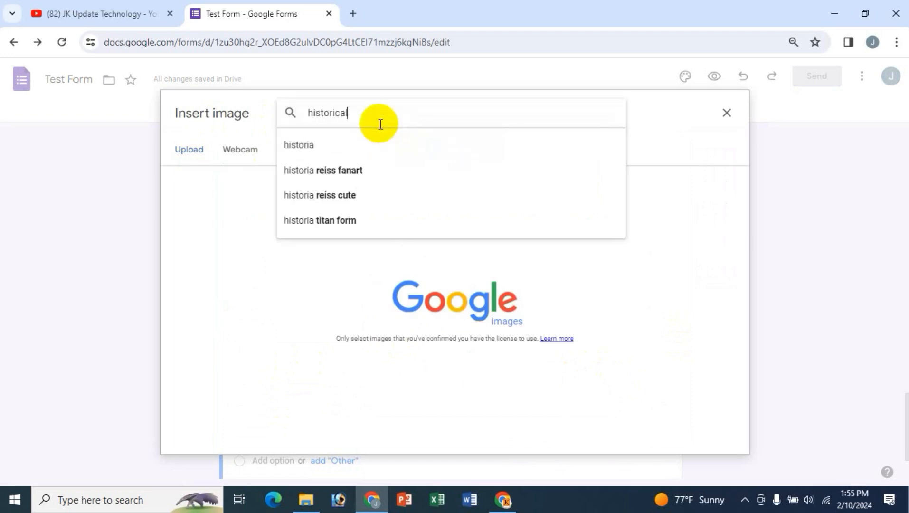
pyautogui.press('Return')
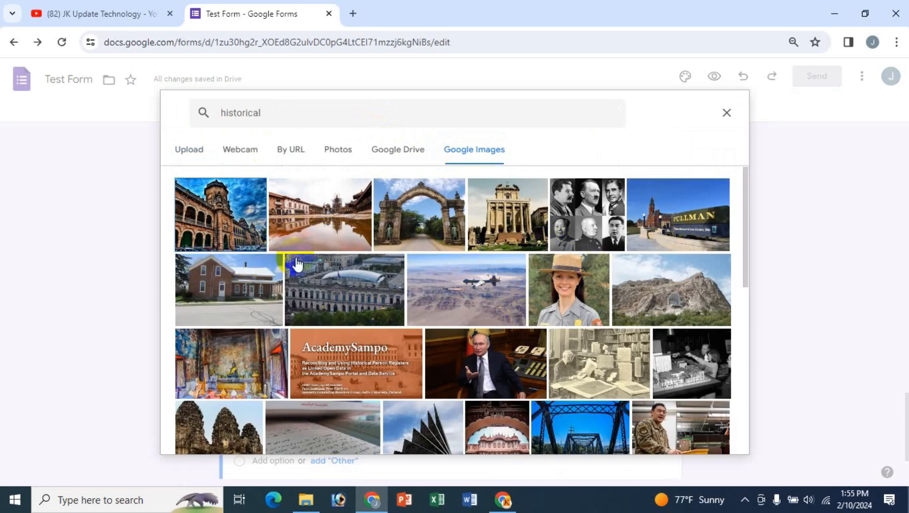
pyautogui.click(307, 207)
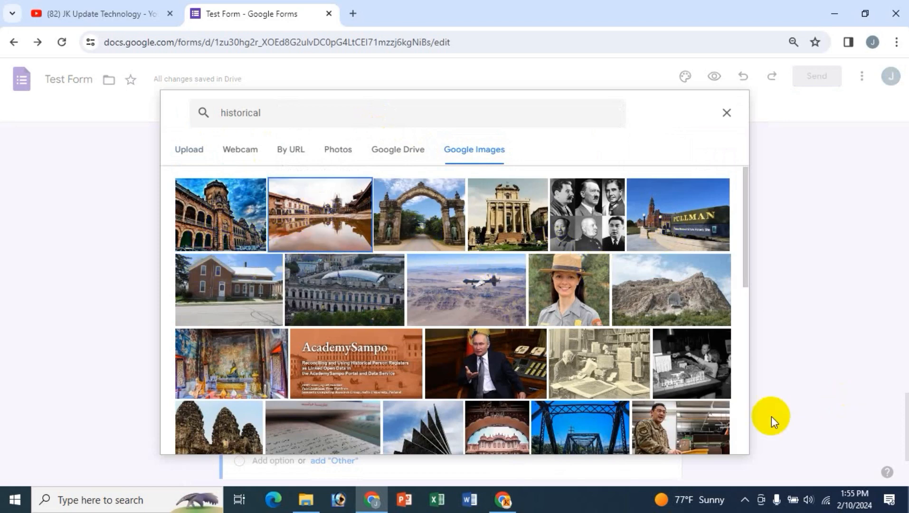
pyautogui.click(706, 447)
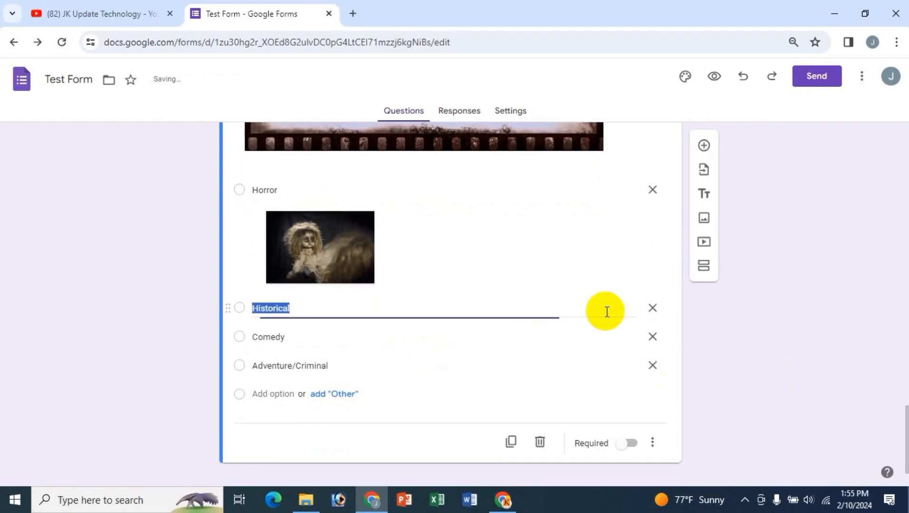
pyautogui.scroll(-2, 354, 376)
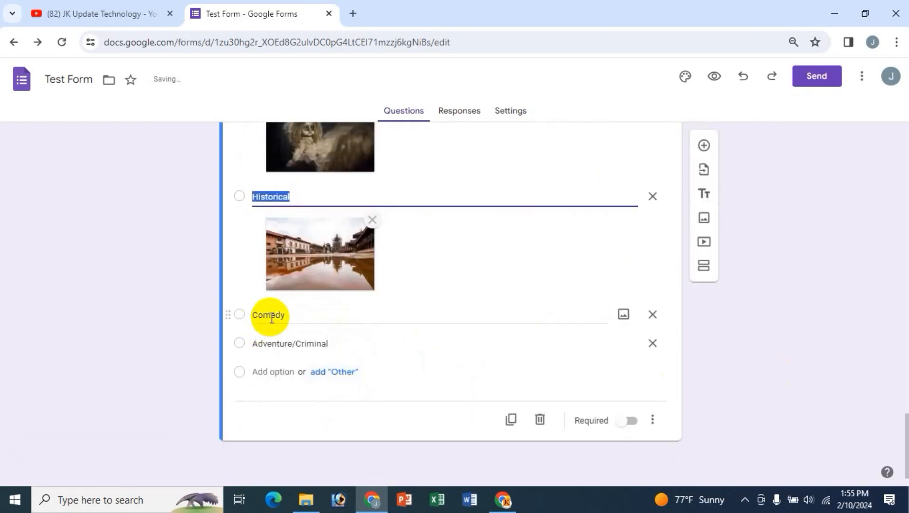
# - Search Google Images for 'comedy' and insert the clown picture under Comedy
pyautogui.click(626, 317)
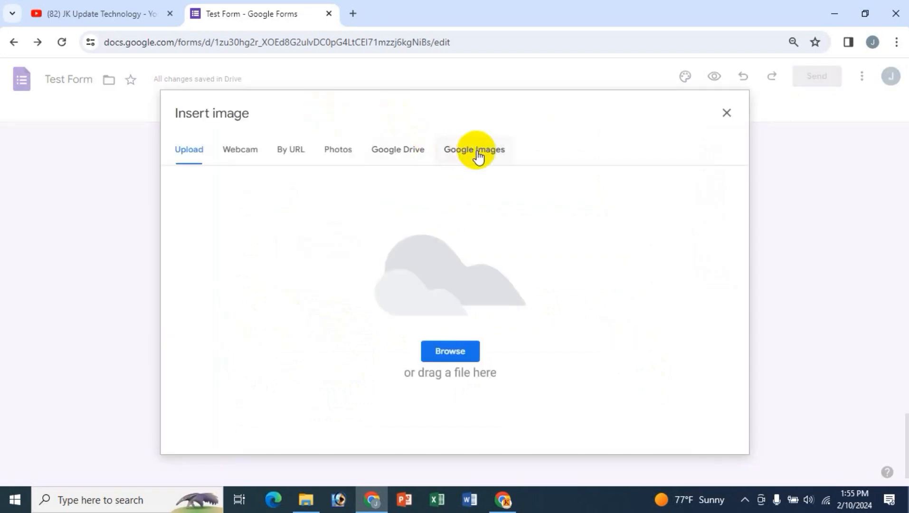
pyautogui.click(476, 151)
pyautogui.write('comedy')
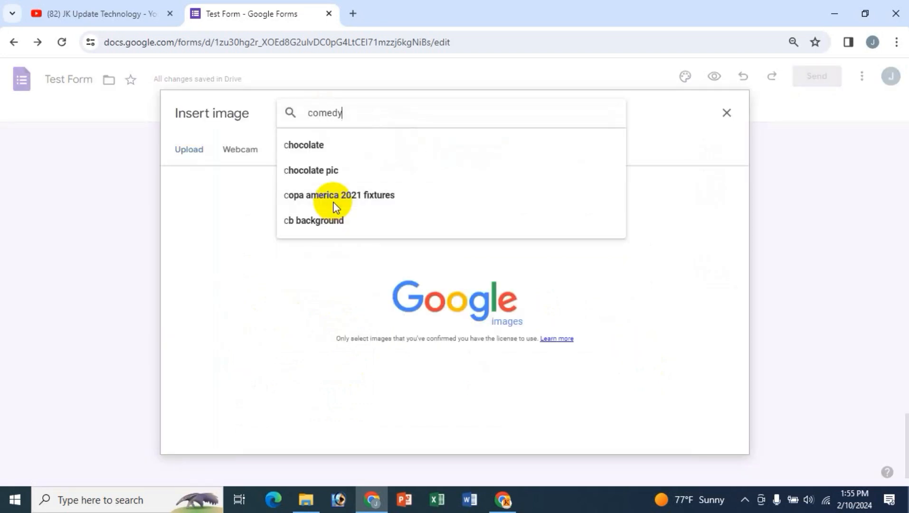
pyautogui.press('Return')
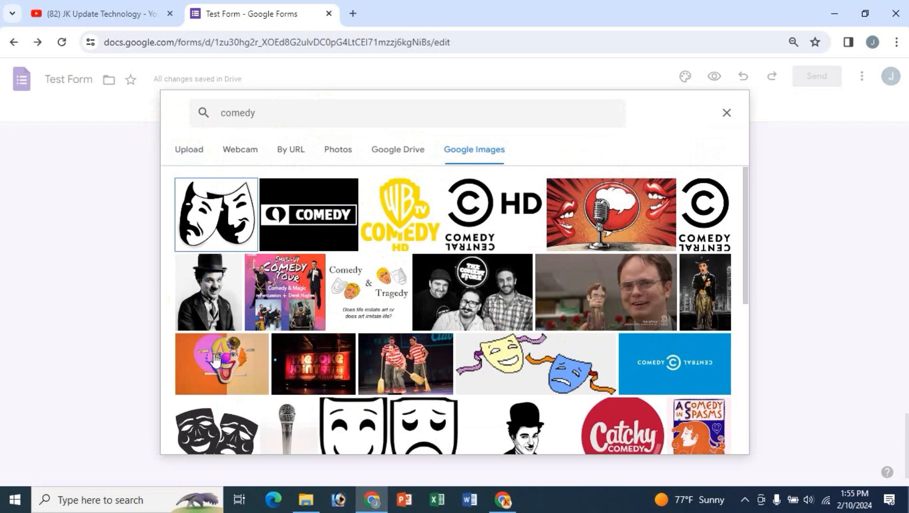
pyautogui.click(232, 357)
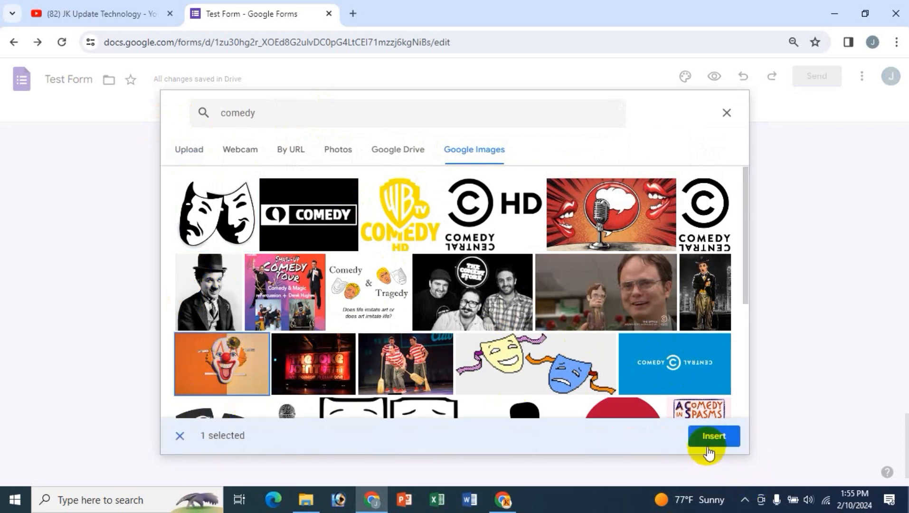
pyautogui.click(710, 437)
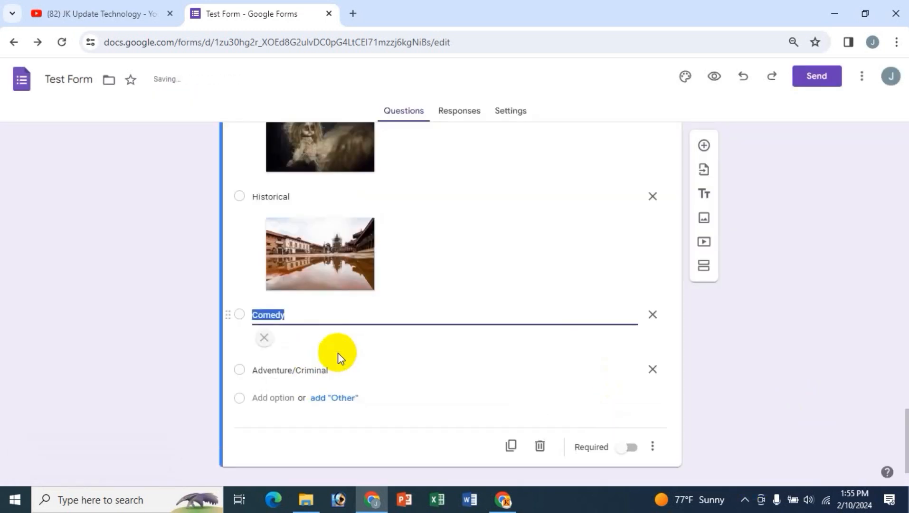
pyautogui.scroll(-1, 351, 429)
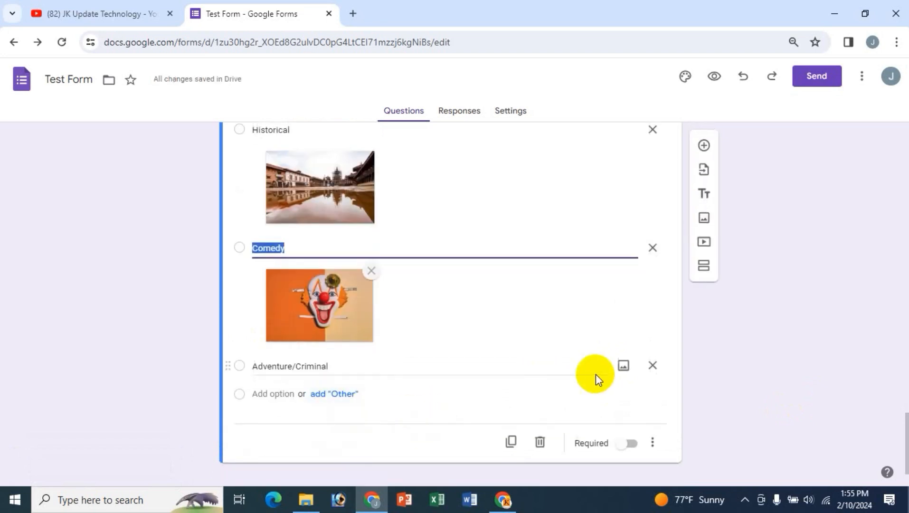
# - Search Google Images for 'adventure' and insert the signpost picture under Adventure/Criminal
pyautogui.click(622, 367)
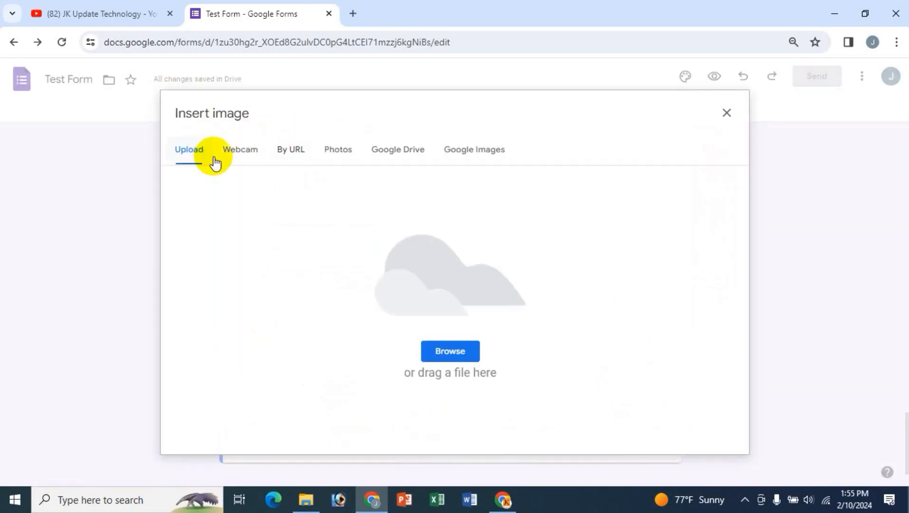
pyautogui.click(476, 150)
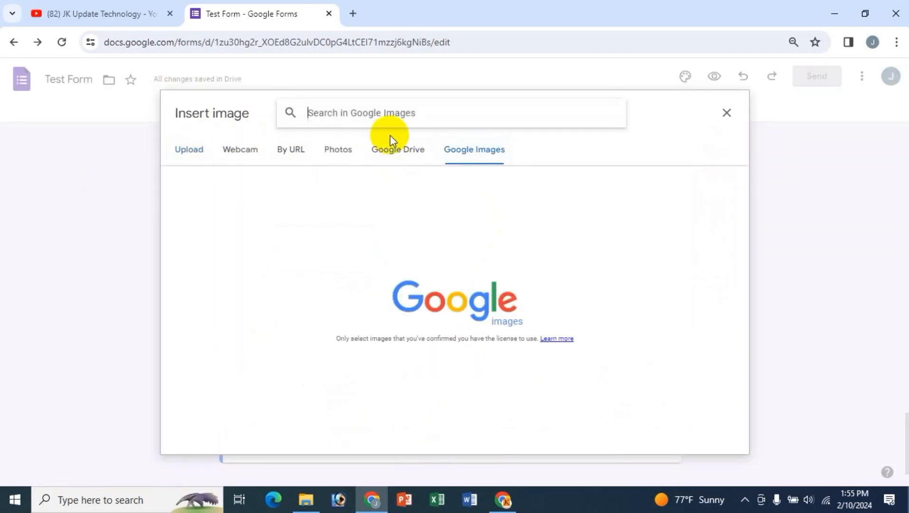
pyautogui.write('advn')
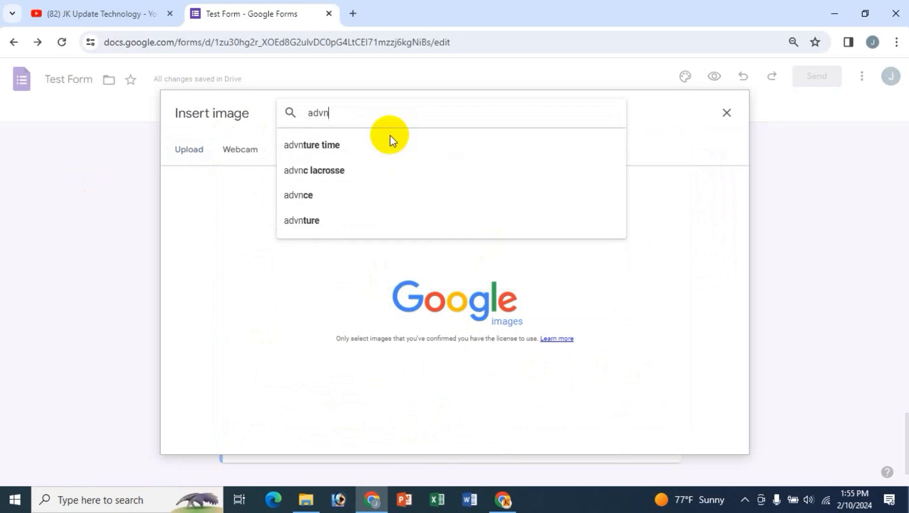
pyautogui.press('BackSpace')
pyautogui.write('enture')
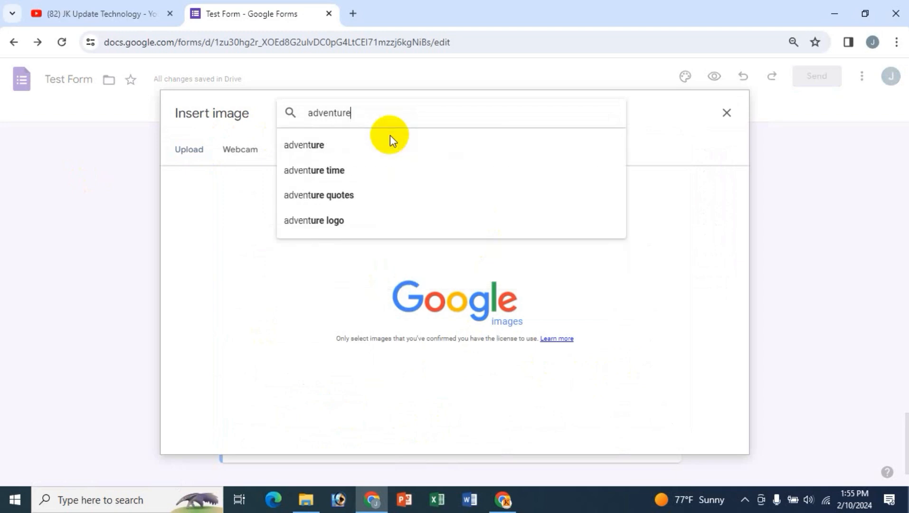
pyautogui.press('Return')
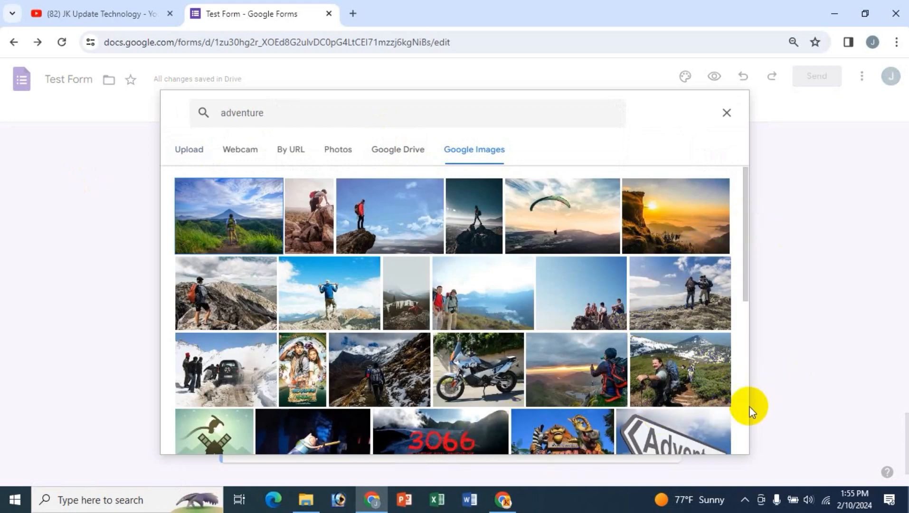
pyautogui.scroll(-3, 742, 408)
pyautogui.click(689, 323)
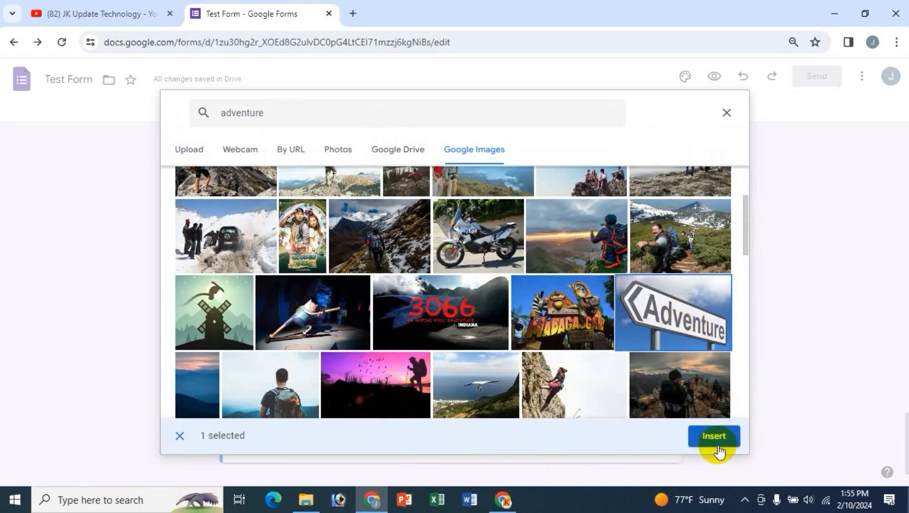
pyautogui.click(716, 435)
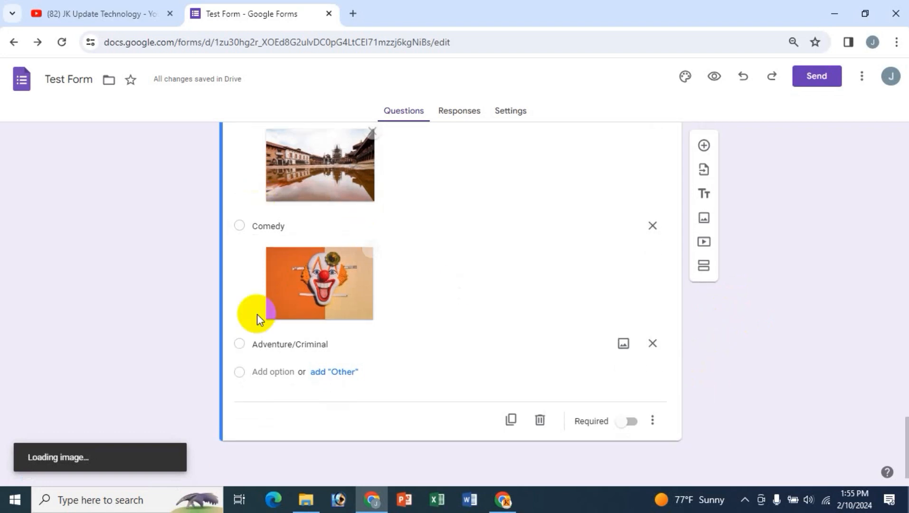
# - Center-align the film-frame image in the movies question
pyautogui.scroll(10, 386, 371)
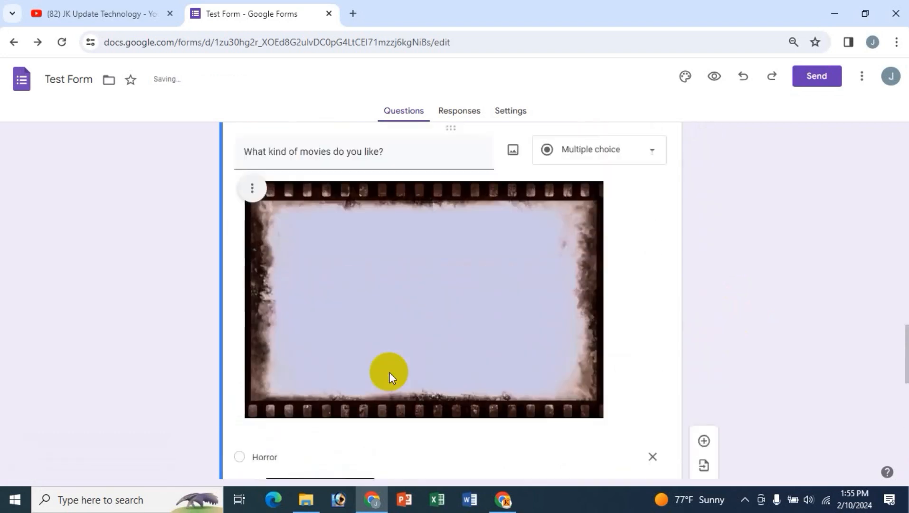
pyautogui.scroll(15, 389, 372)
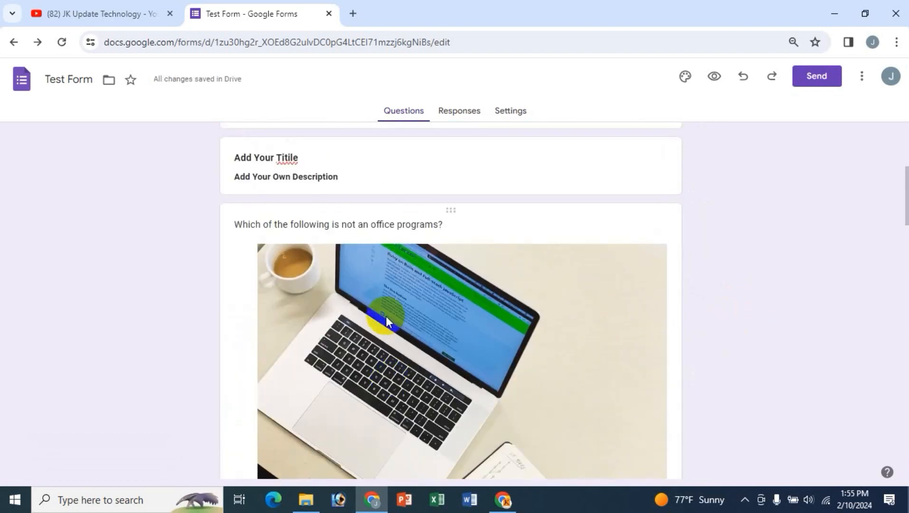
pyautogui.scroll(-20, 429, 331)
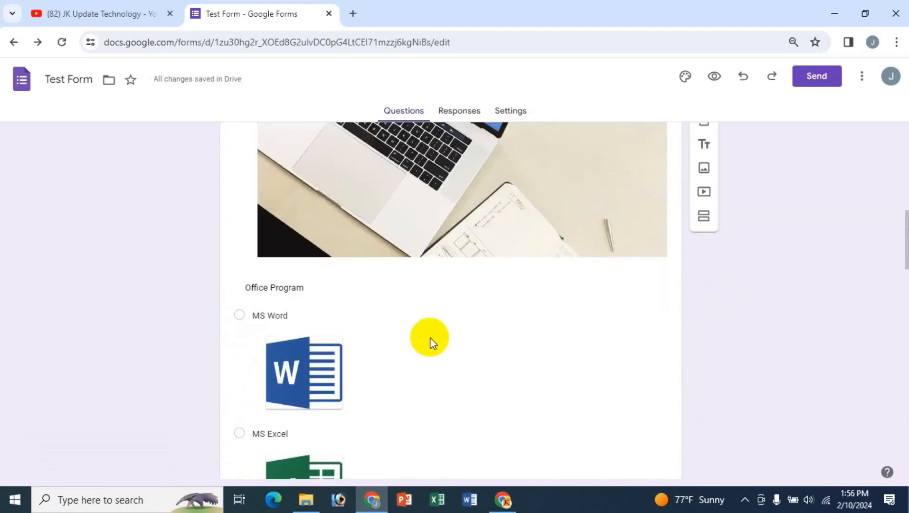
pyautogui.scroll(5, 430, 338)
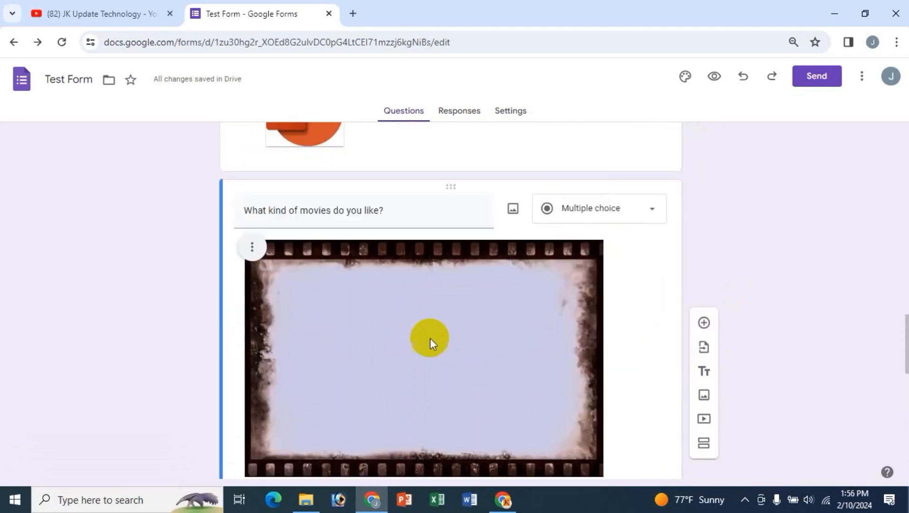
pyautogui.click(252, 259)
pyautogui.click(218, 284)
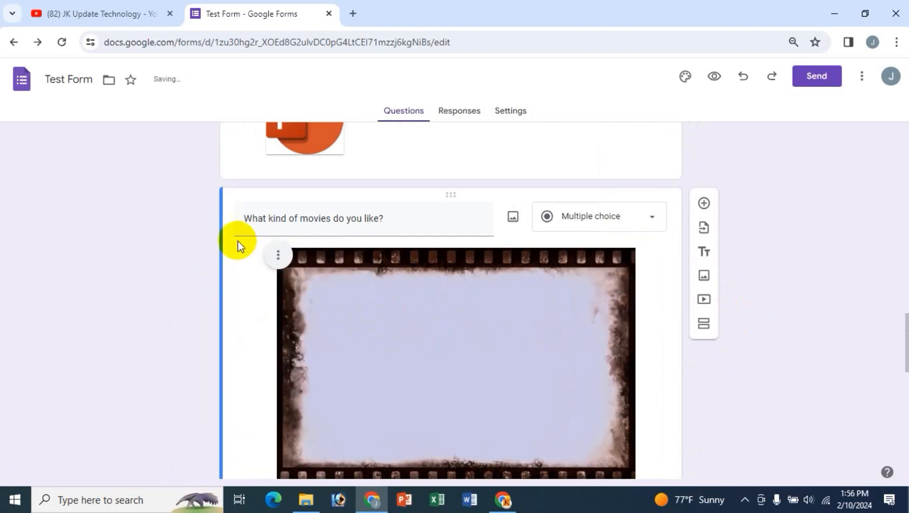
pyautogui.click(277, 256)
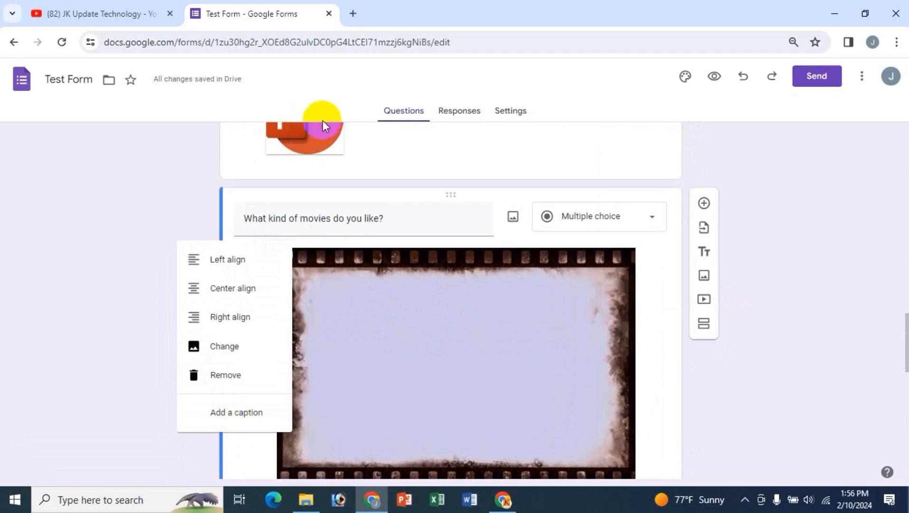
pyautogui.click(150, 185)
# - Scroll through the movie answer options to review their pictures
pyautogui.scroll(-8, 620, 367)
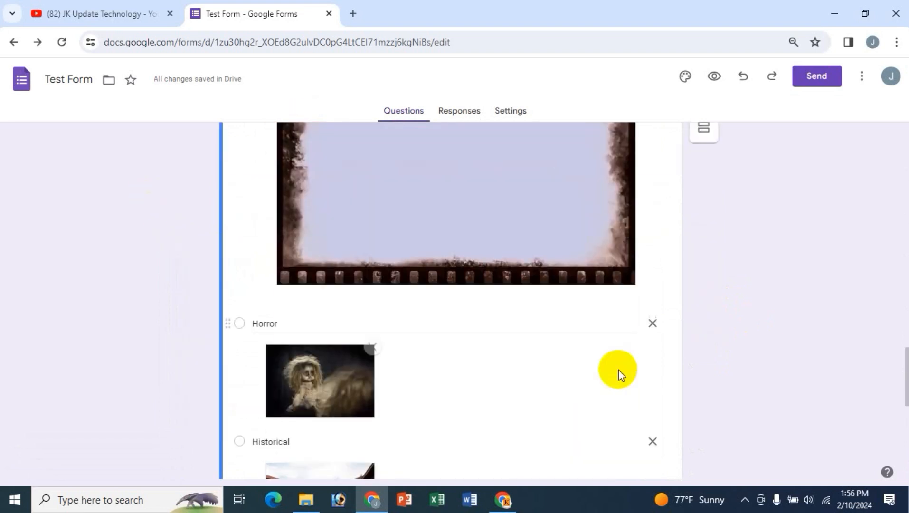
pyautogui.scroll(-4, 354, 412)
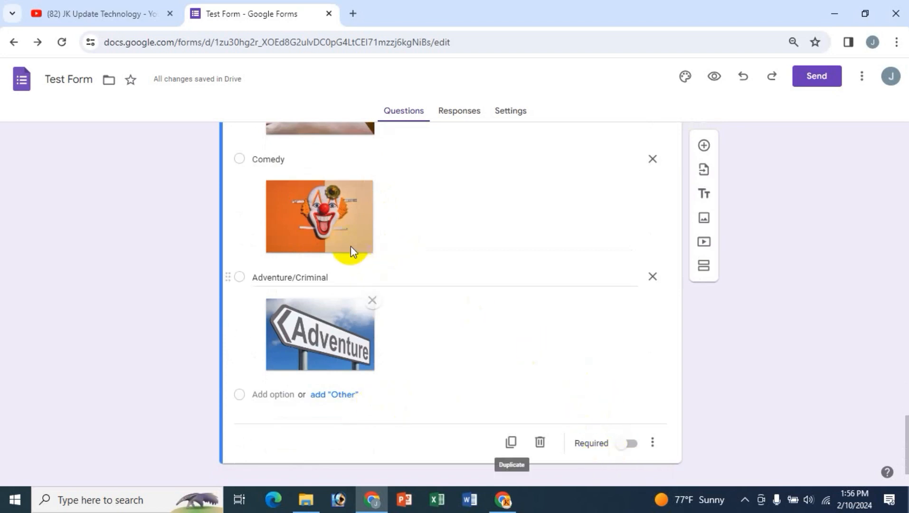
pyautogui.scroll(3, 236, 317)
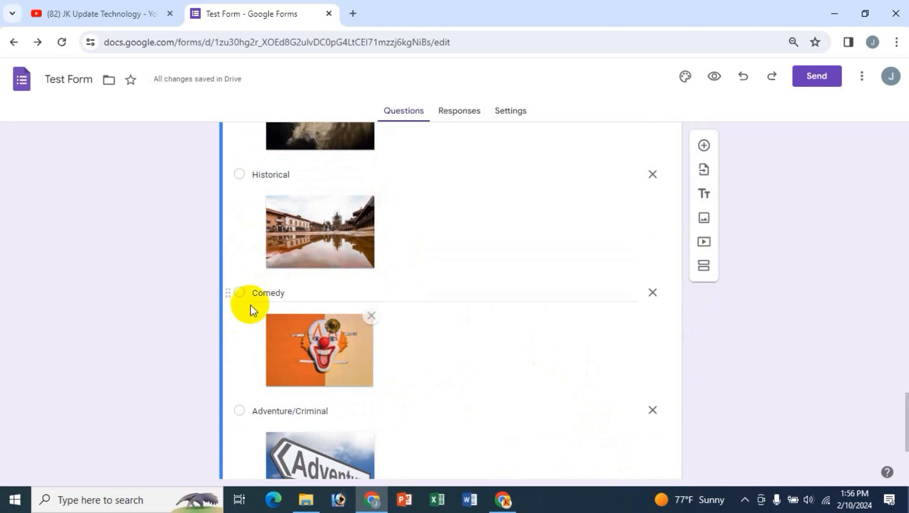
pyautogui.scroll(3, 262, 399)
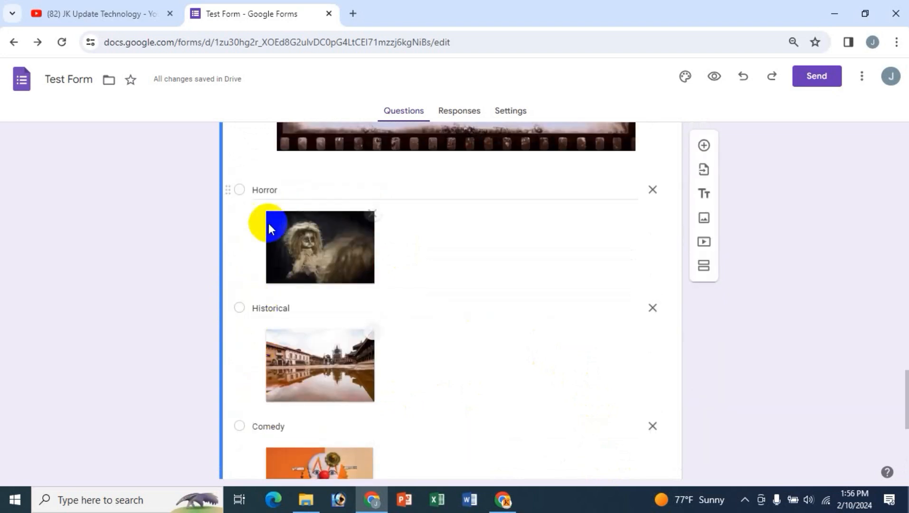
pyautogui.scroll(-5, 475, 332)
pyautogui.scroll(-2, 661, 462)
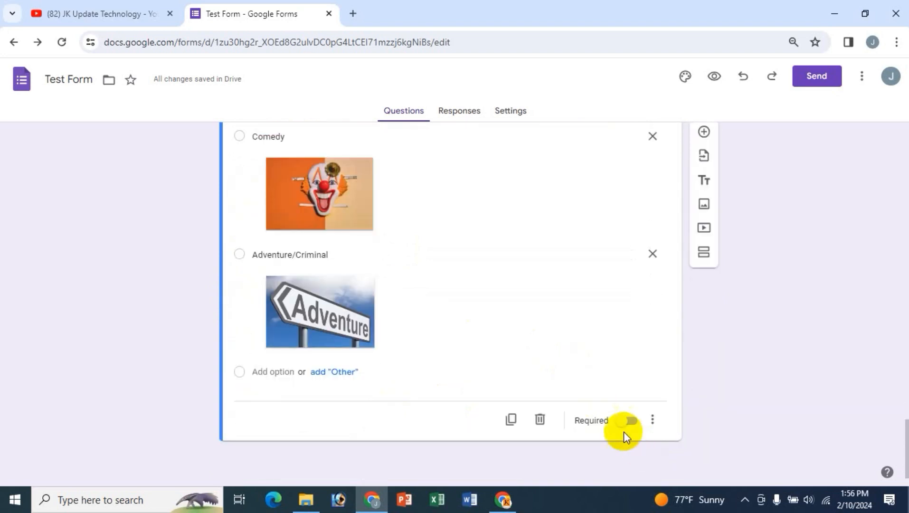
# - Turn on Required for the movie-genre question
pyautogui.click(622, 422)
pyautogui.scroll(10, 830, 381)
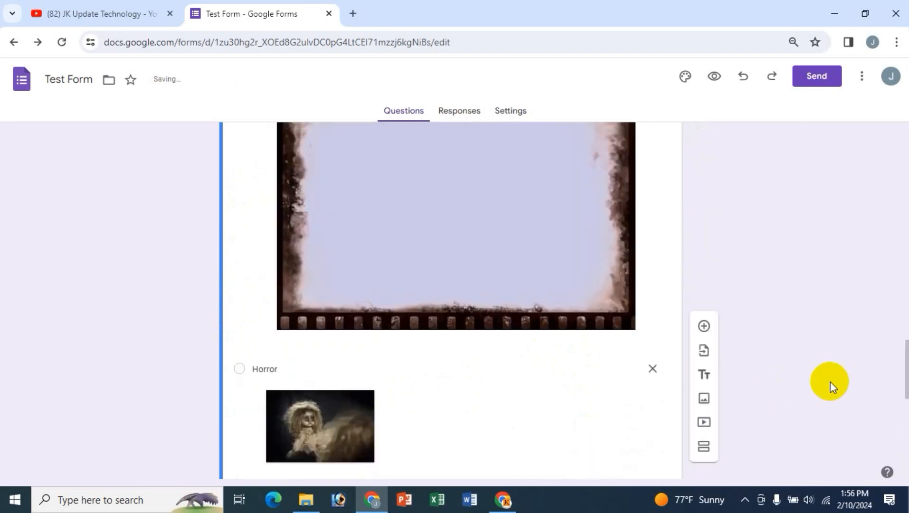
pyautogui.scroll(2, 663, 410)
pyautogui.scroll(8, 609, 390)
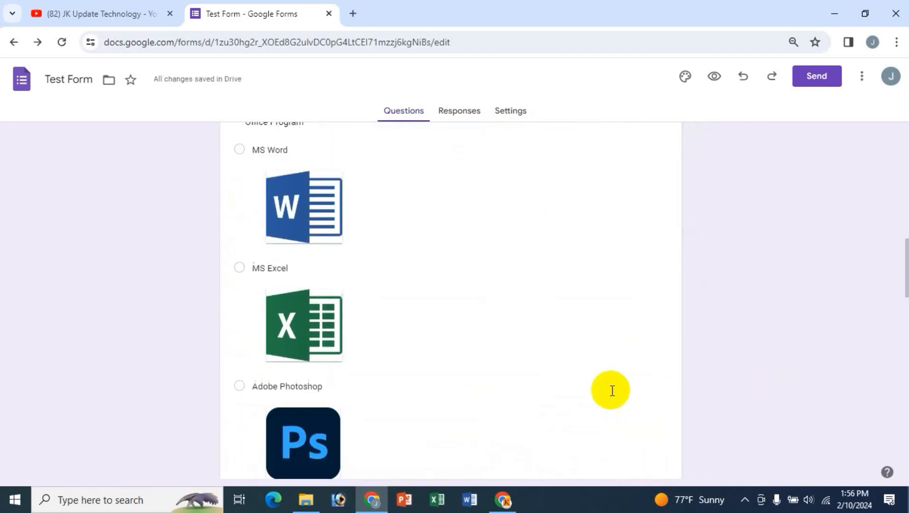
pyautogui.scroll(1, 549, 368)
pyautogui.scroll(-9, 549, 368)
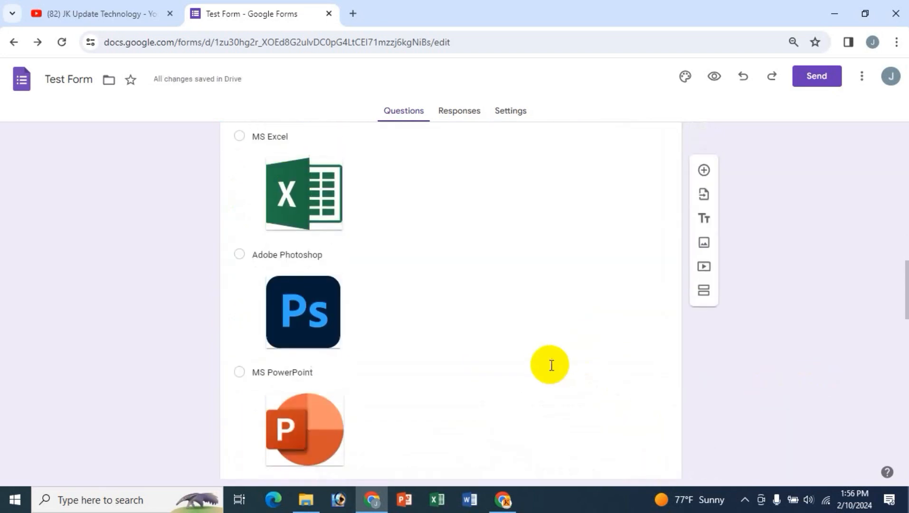
pyautogui.scroll(-3, 549, 368)
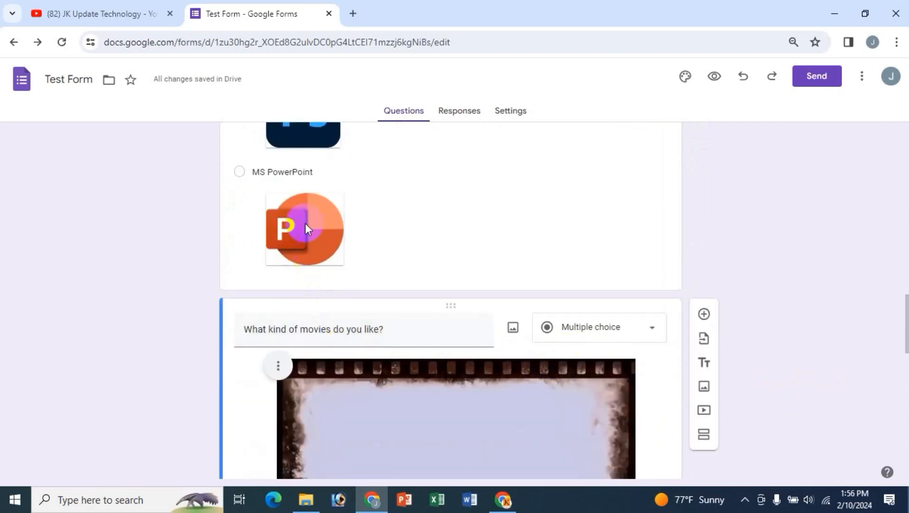
pyautogui.scroll(1, 432, 200)
pyautogui.scroll(8, 432, 201)
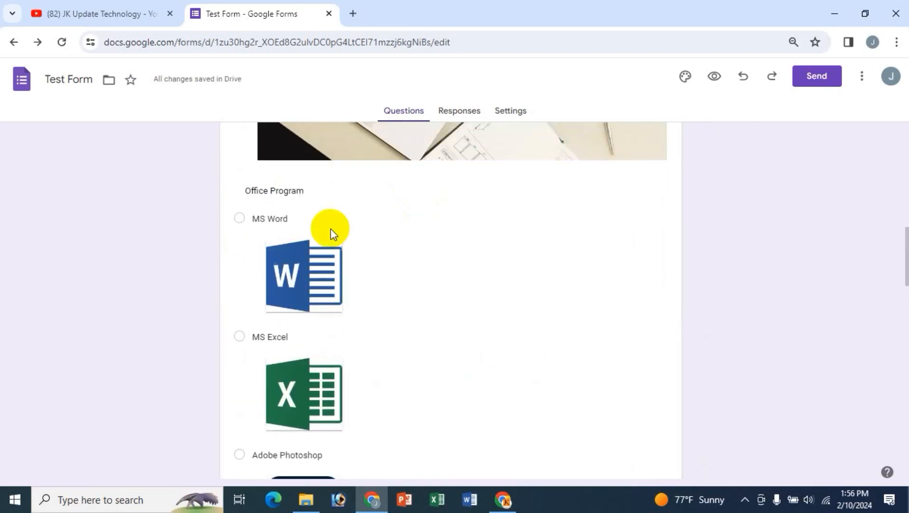
# - Turn on Required for the Office Program question
pyautogui.click(293, 193)
pyautogui.scroll(-8, 600, 311)
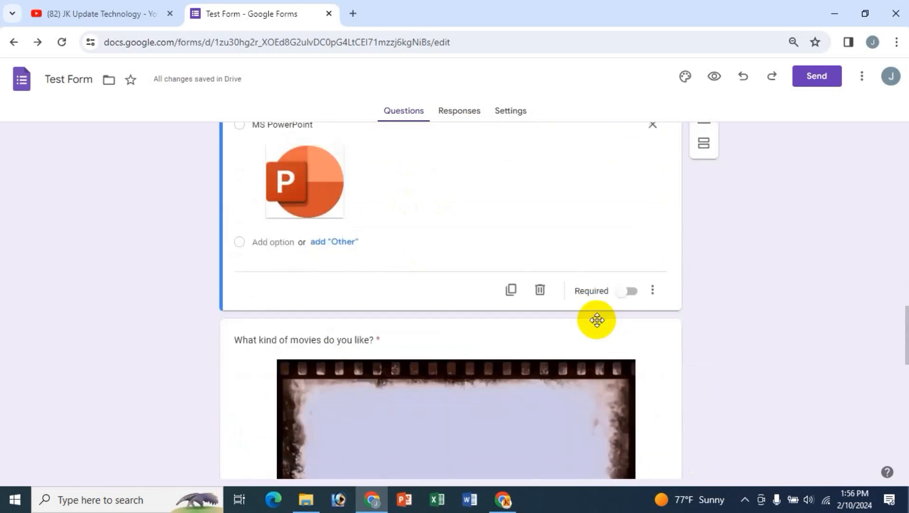
pyautogui.click(628, 291)
pyautogui.scroll(-10, 768, 378)
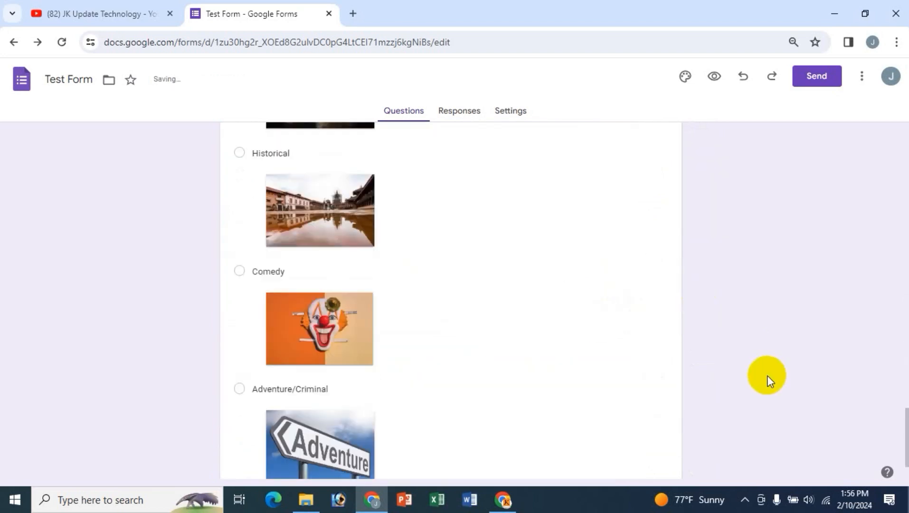
pyautogui.scroll(-2, 769, 380)
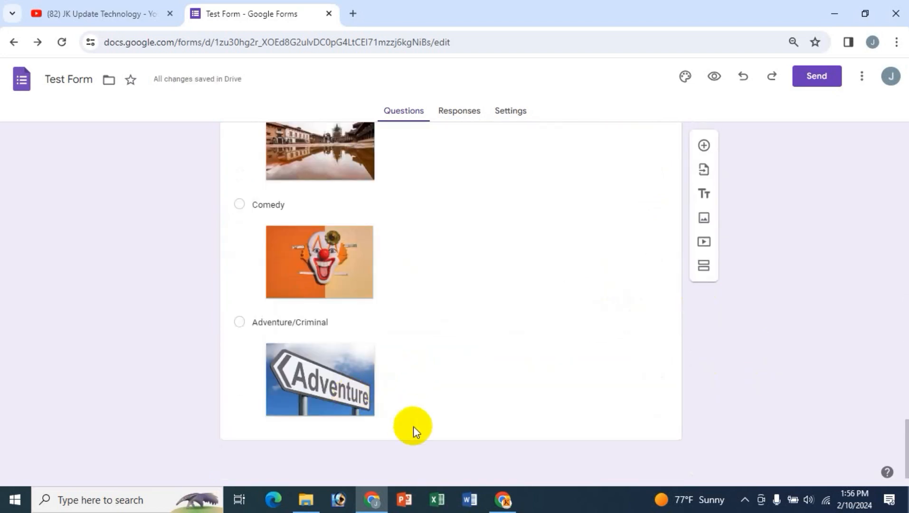
pyautogui.scroll(7, 516, 346)
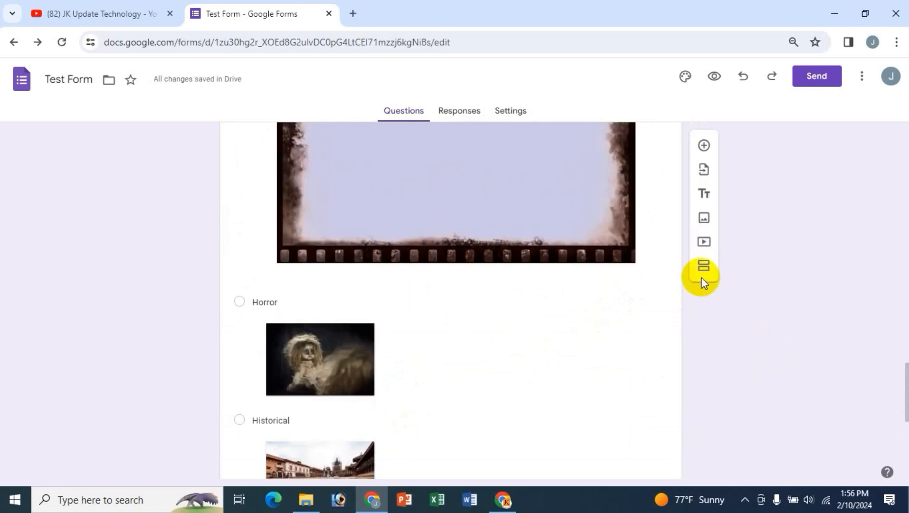
pyautogui.scroll(5, 534, 339)
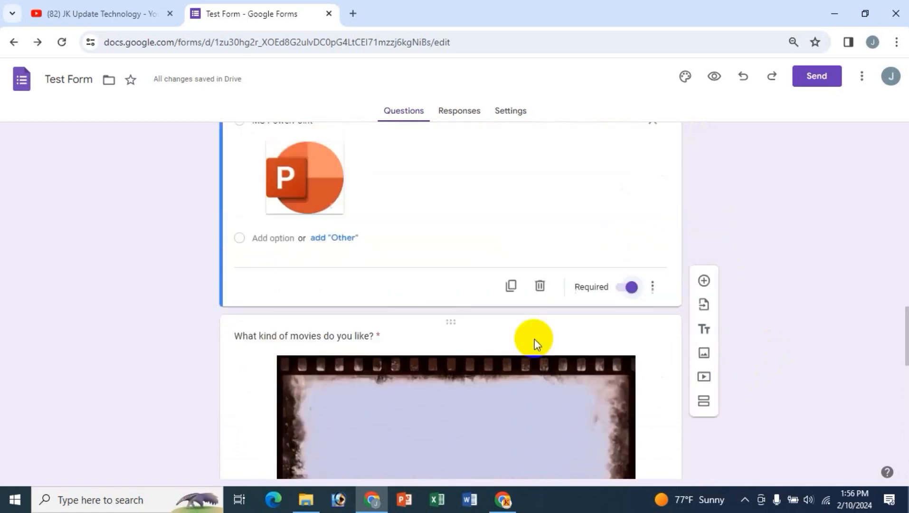
pyautogui.click(363, 338)
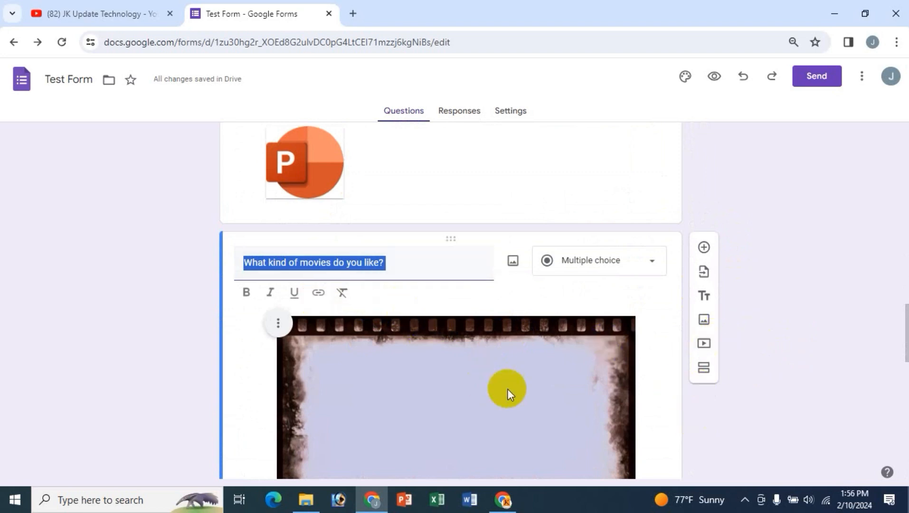
pyautogui.scroll(-20, 663, 427)
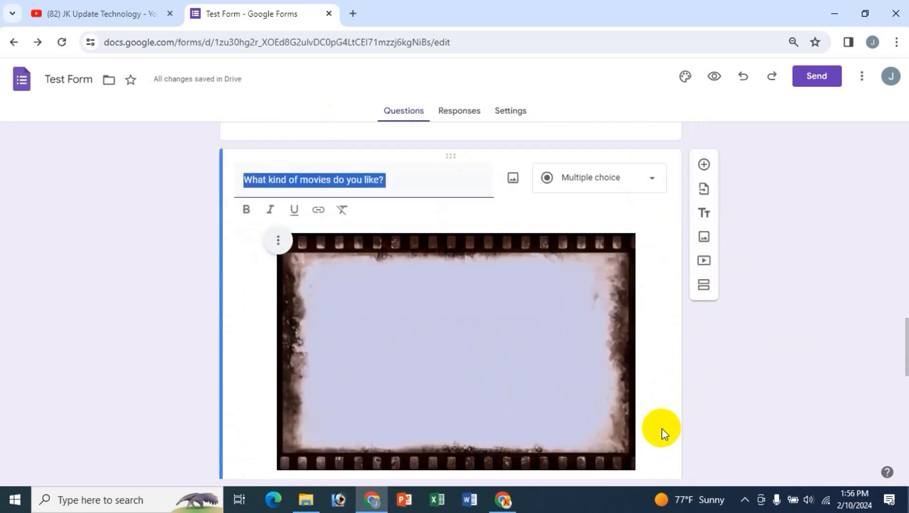
pyautogui.scroll(4, 659, 429)
pyautogui.scroll(15, 658, 430)
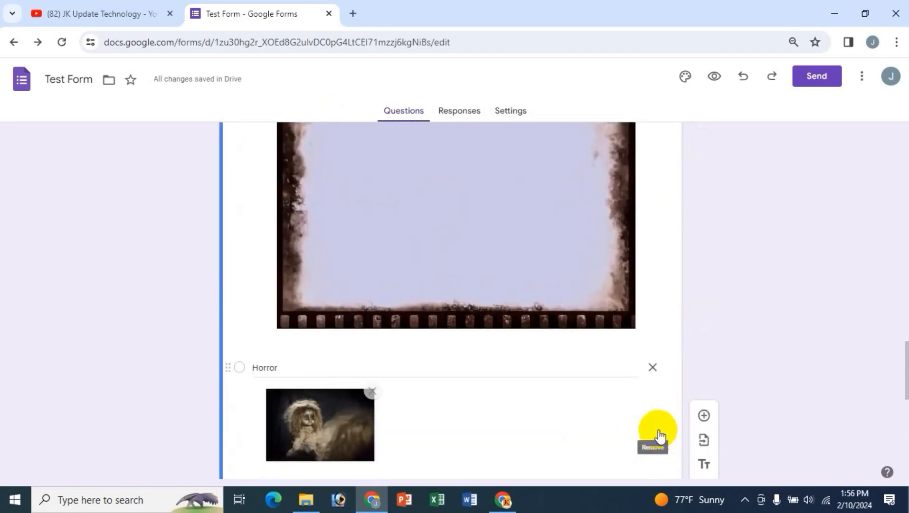
pyautogui.click(416, 373)
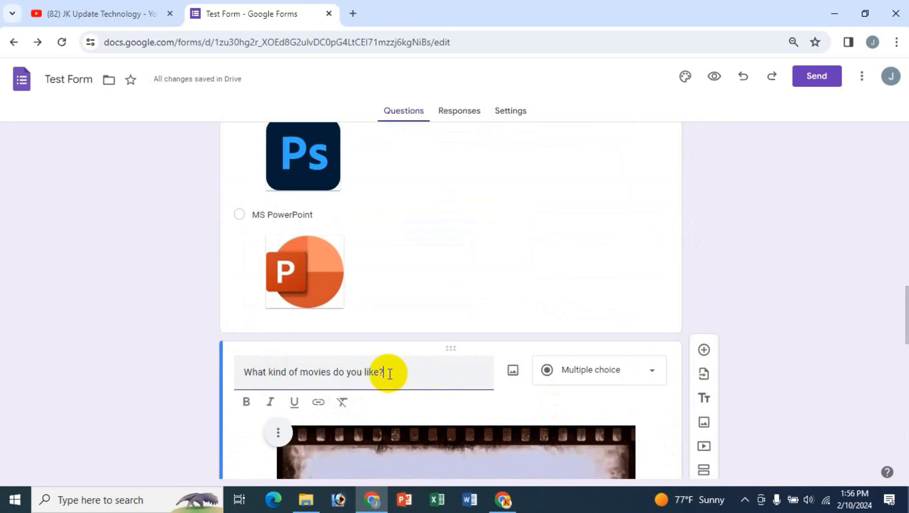
pyautogui.scroll(-1, 893, 433)
pyautogui.scroll(-2, 759, 344)
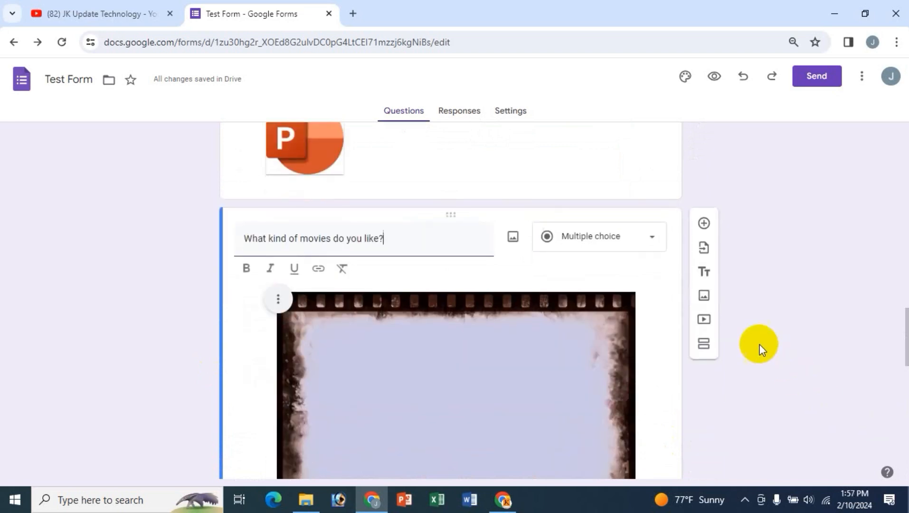
# - Search YouTube for 'Advanced email marketing bangla' and insert the Advanced Email Marketing A To Z video
pyautogui.click(703, 319)
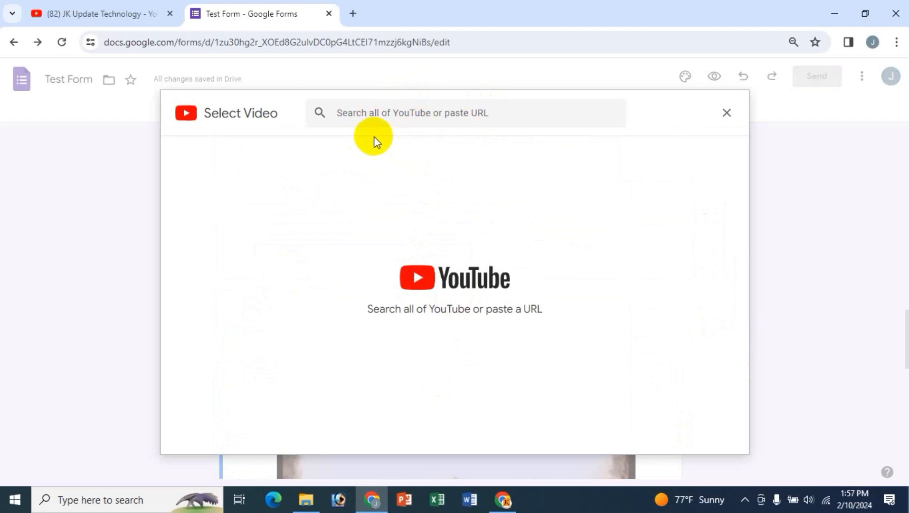
pyautogui.click(386, 113)
pyautogui.write('Emai')
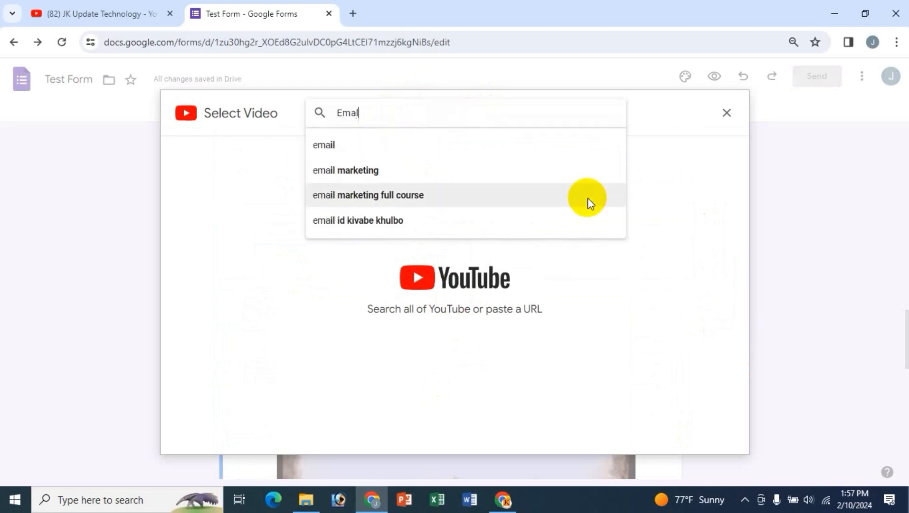
pyautogui.press('BackSpace')
pyautogui.press('BackSpace')
pyautogui.press('BackSpace')
pyautogui.press('BackSpace')
pyautogui.write('Ad')
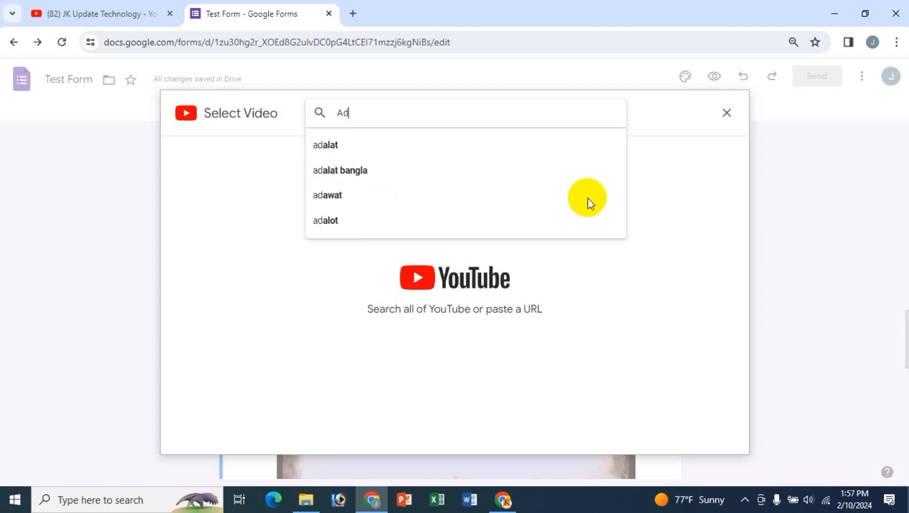
pyautogui.write('vanced emal m')
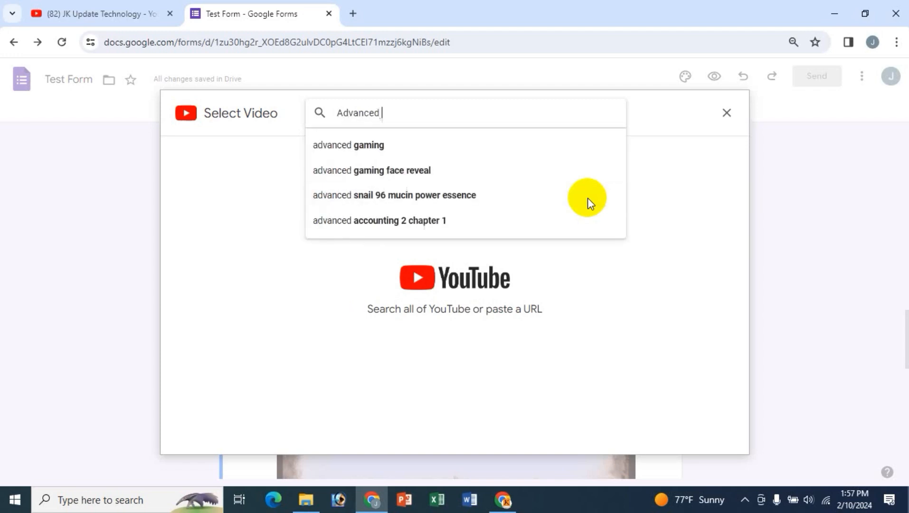
pyautogui.press('BackSpace')
pyautogui.press('BackSpace')
pyautogui.press('BackSpace')
pyautogui.write('il mar')
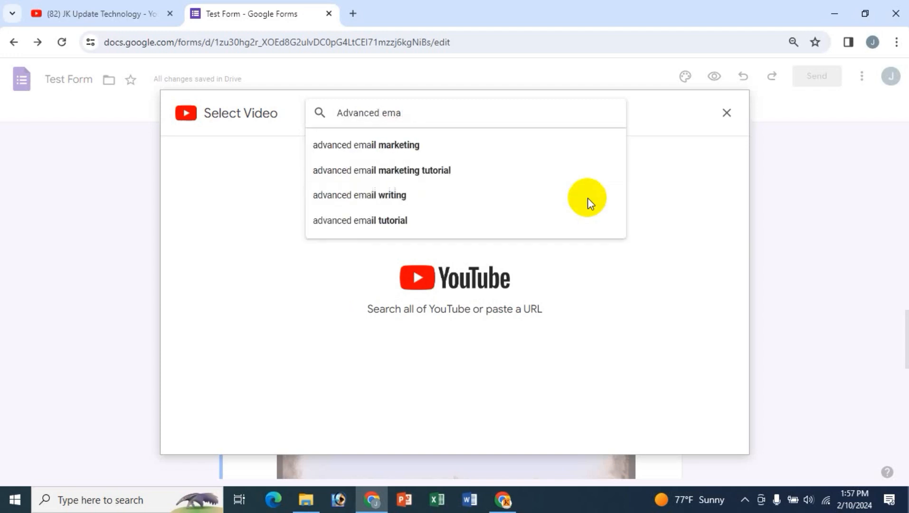
pyautogui.write('keting bangla')
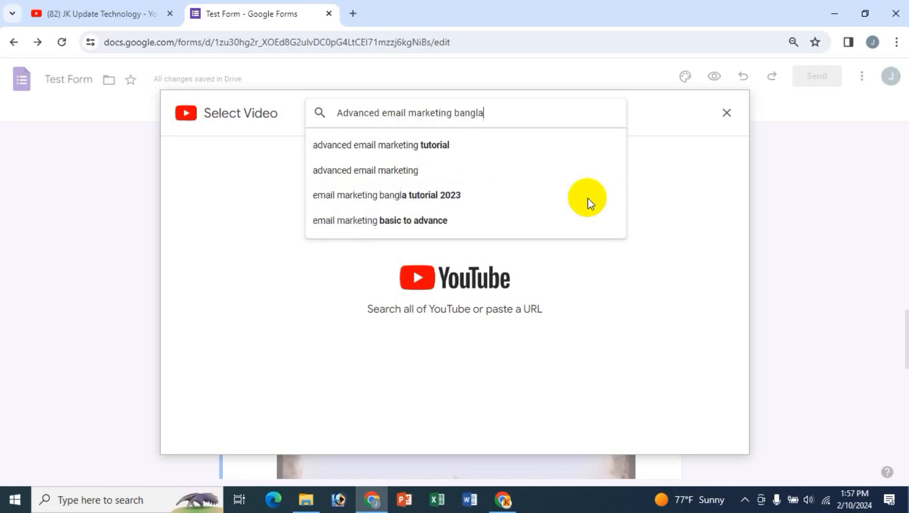
pyautogui.press('Return')
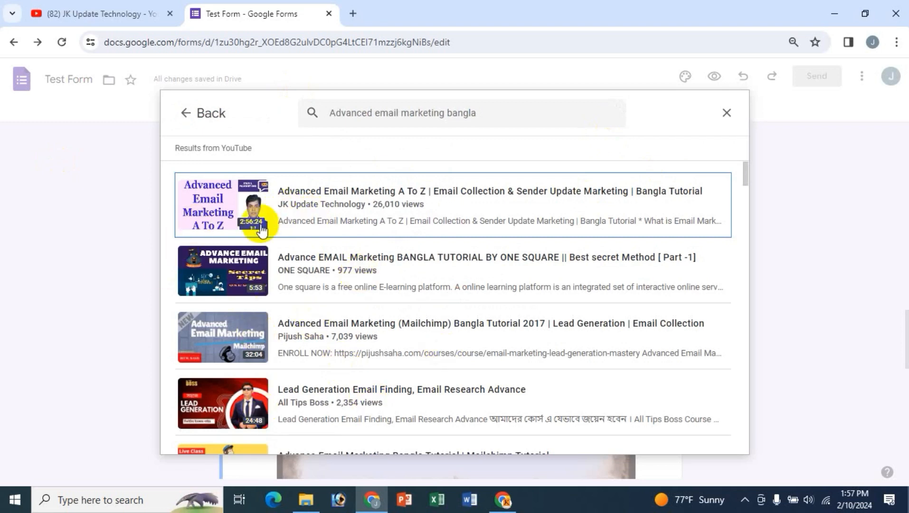
pyautogui.click(224, 200)
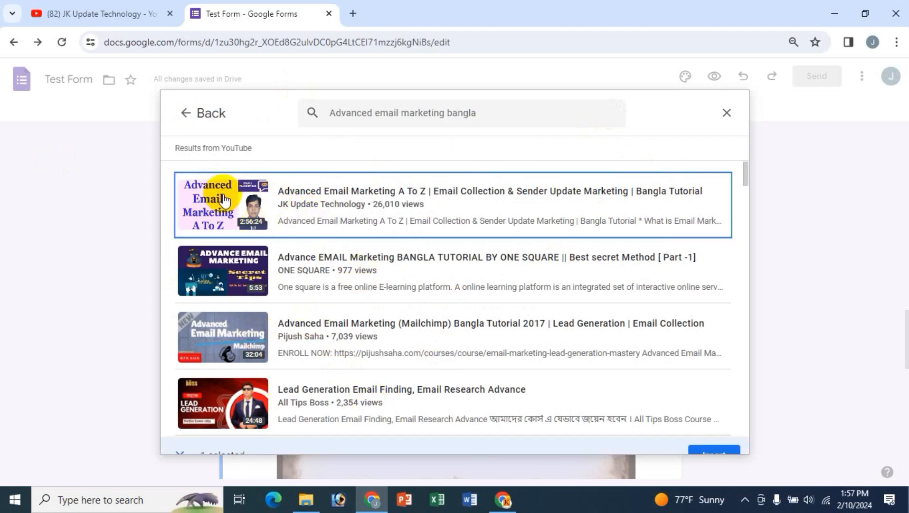
pyautogui.click(707, 436)
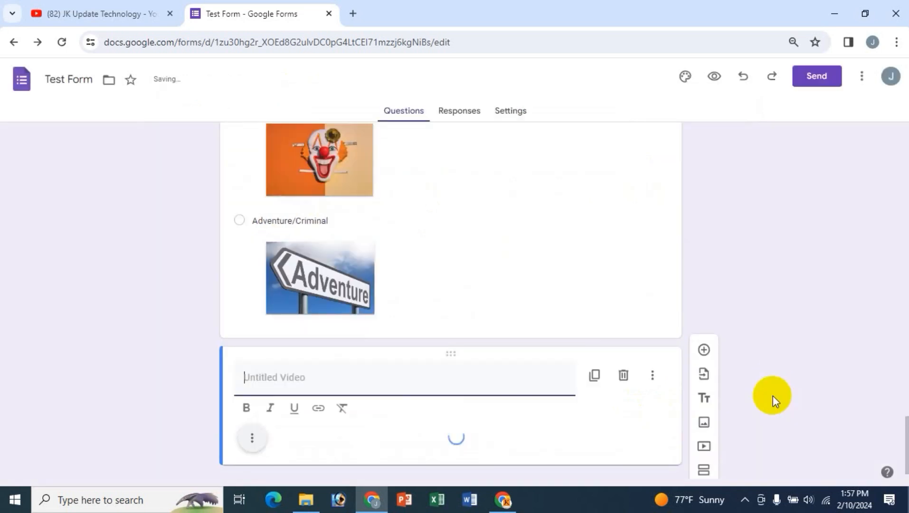
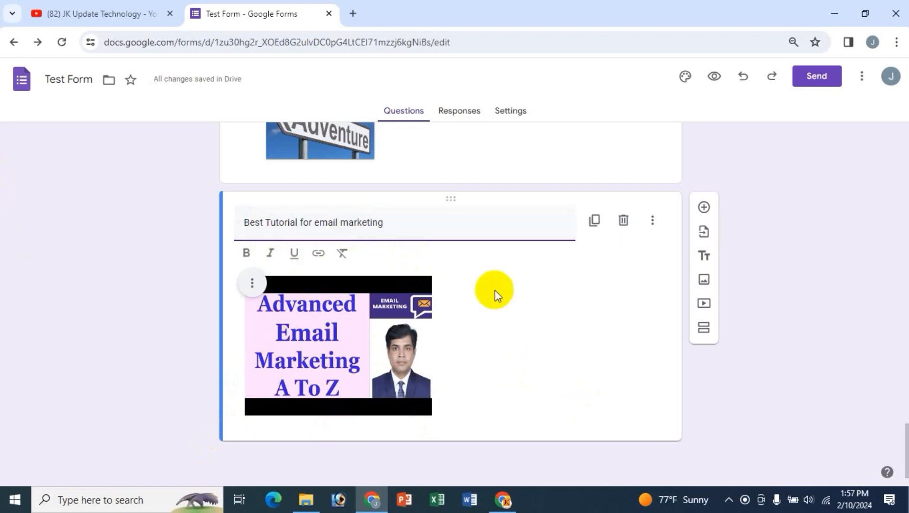
# - Bold the title 'Best Tutorial for email marketing' and center-align the video
pyautogui.moveTo(244, 219); pyautogui.dragTo(385, 222)
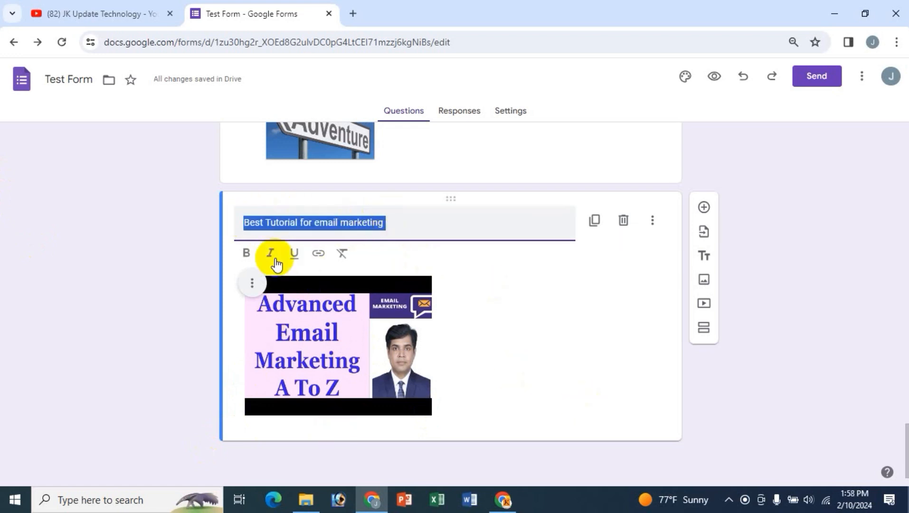
pyautogui.click(247, 254)
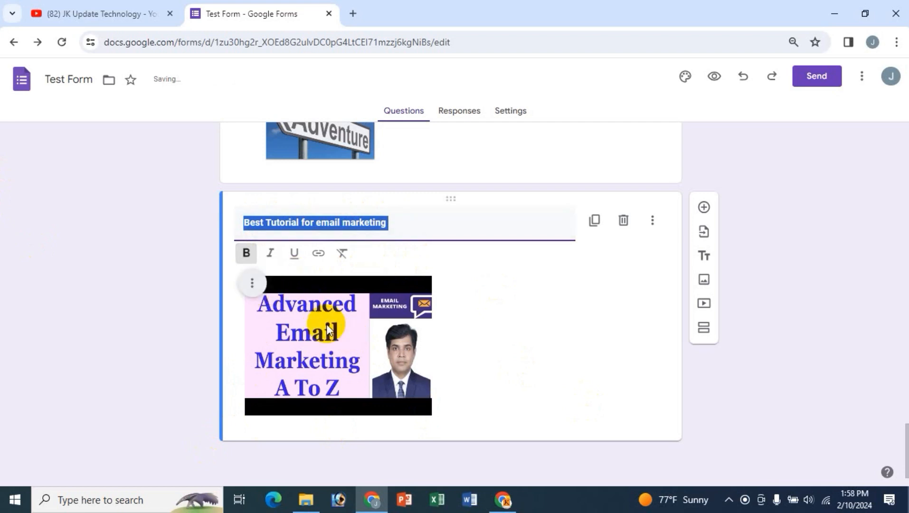
pyautogui.click(252, 283)
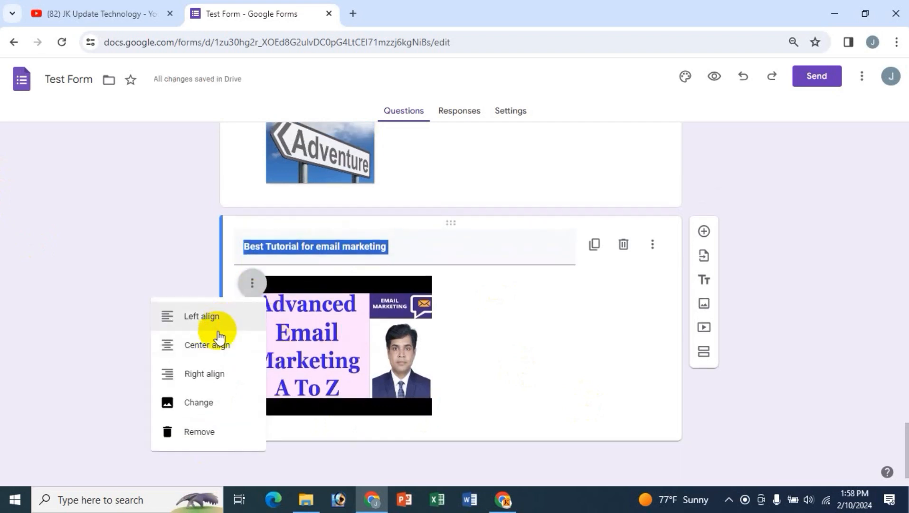
pyautogui.click(214, 345)
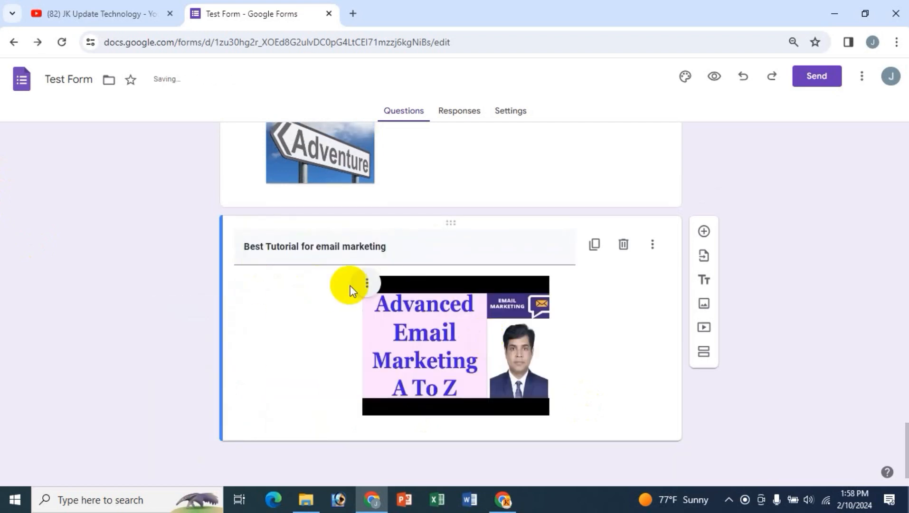
# - Start replacing the video from its options menu, then cancel and leave it unchanged
pyautogui.click(362, 286)
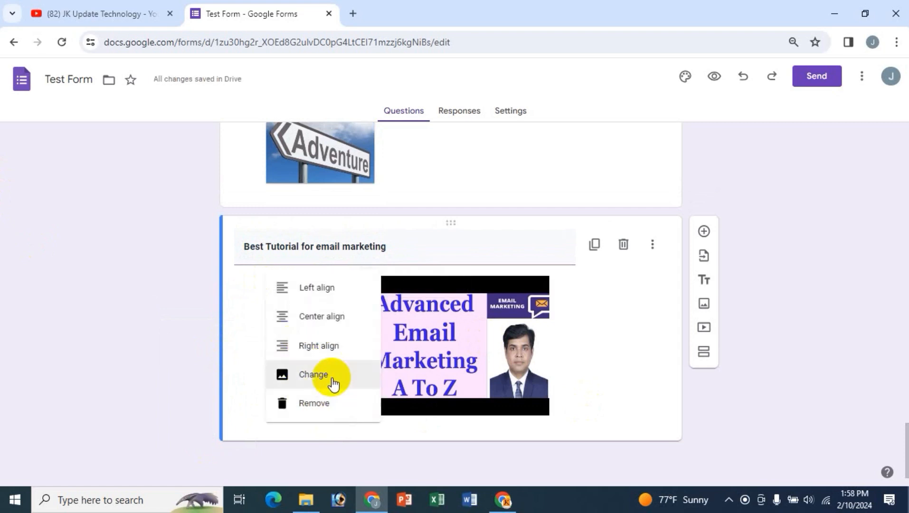
pyautogui.click(356, 368)
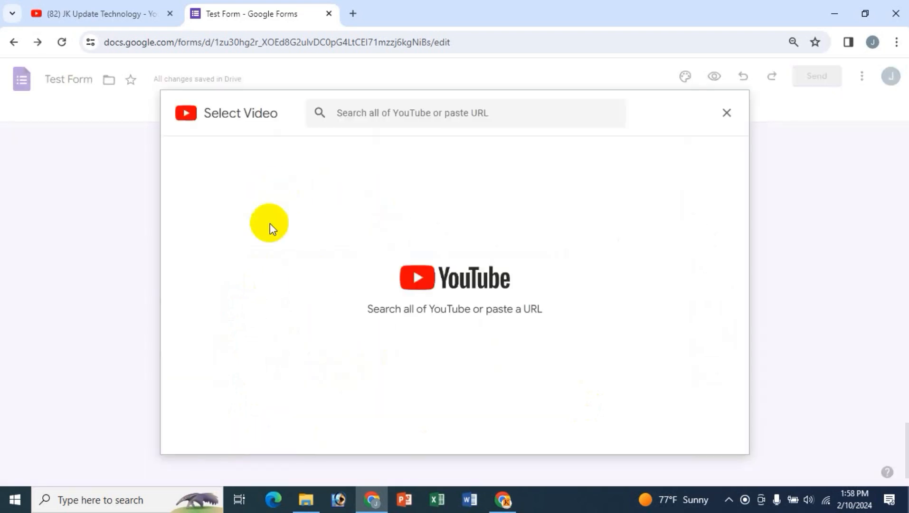
pyautogui.click(725, 114)
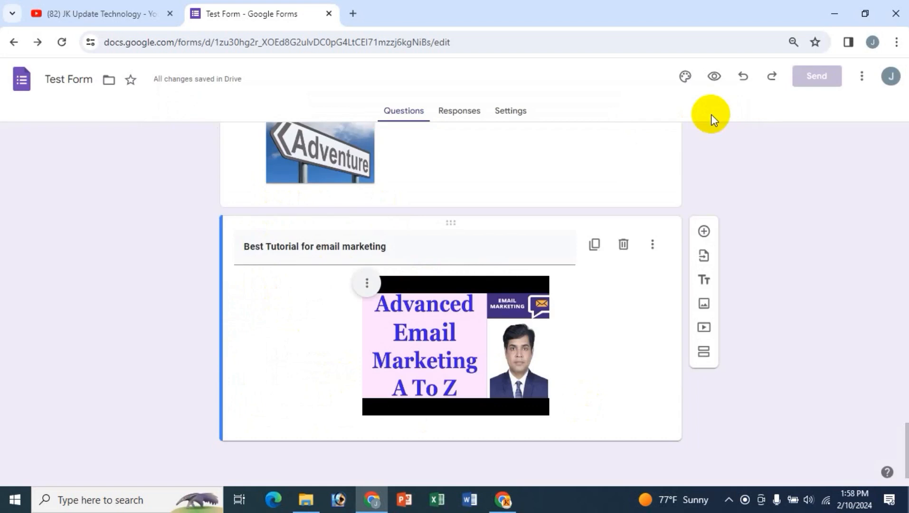
pyautogui.click(369, 286)
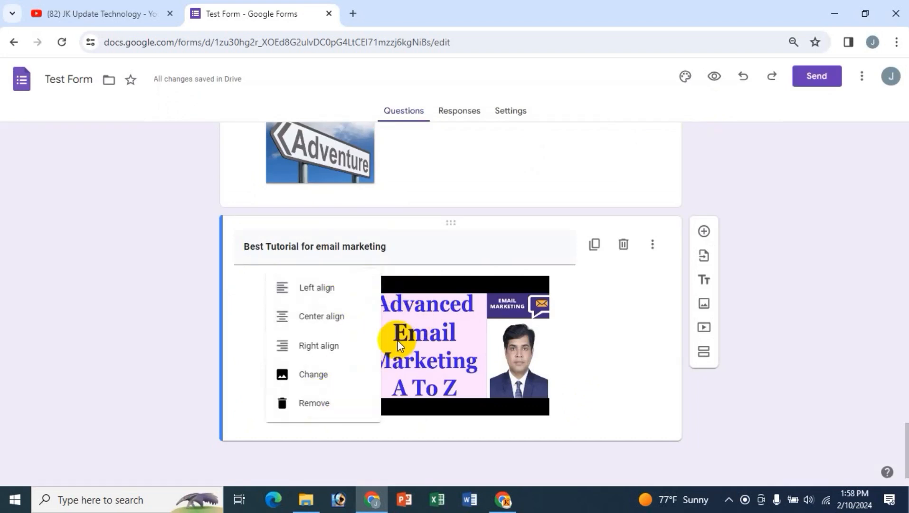
pyautogui.click(422, 279)
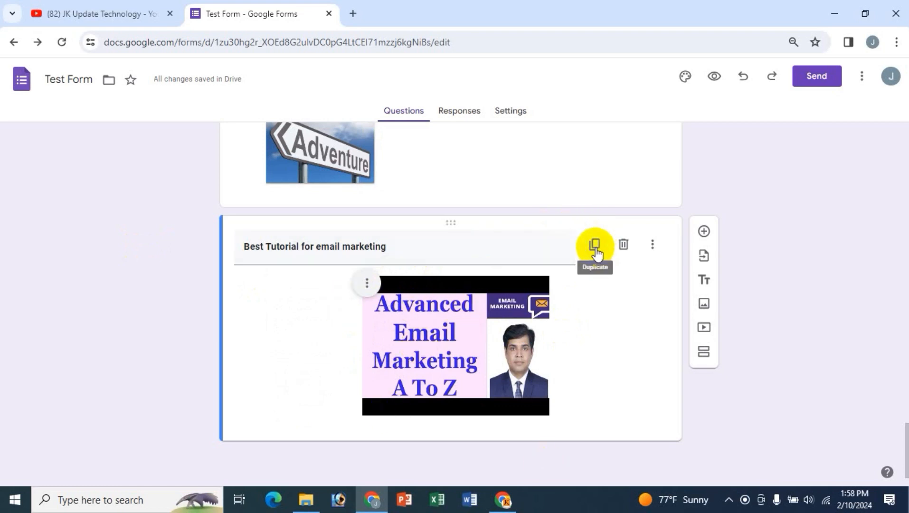
# - Show a caption on the email marketing video and enter 'Email markeing'
pyautogui.click(650, 246)
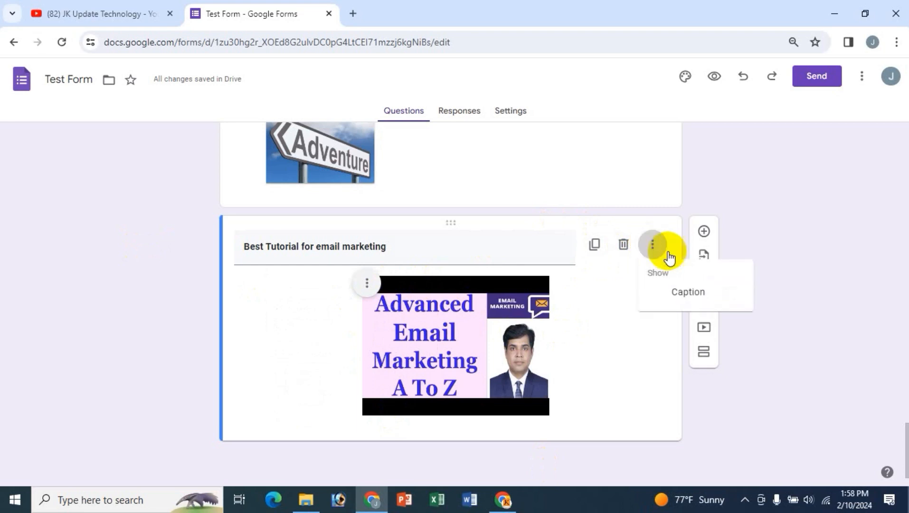
pyautogui.click(690, 295)
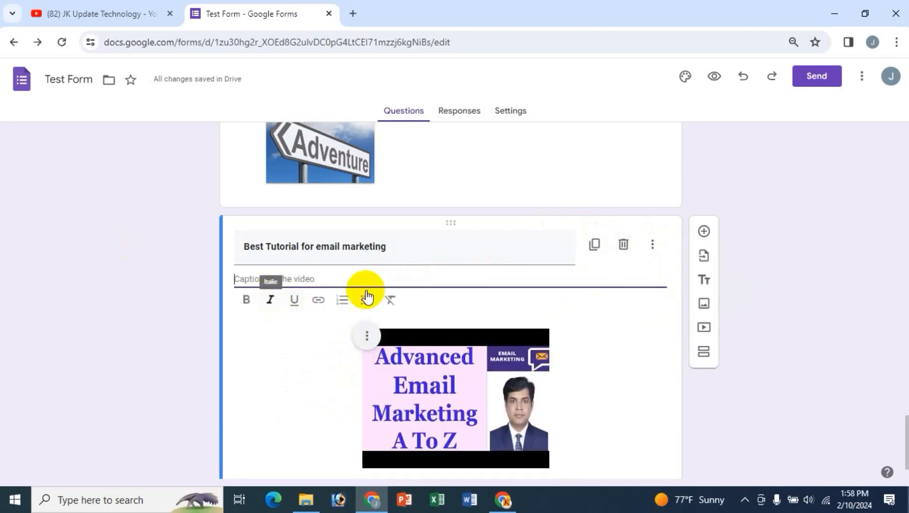
pyautogui.write('Email markeing')
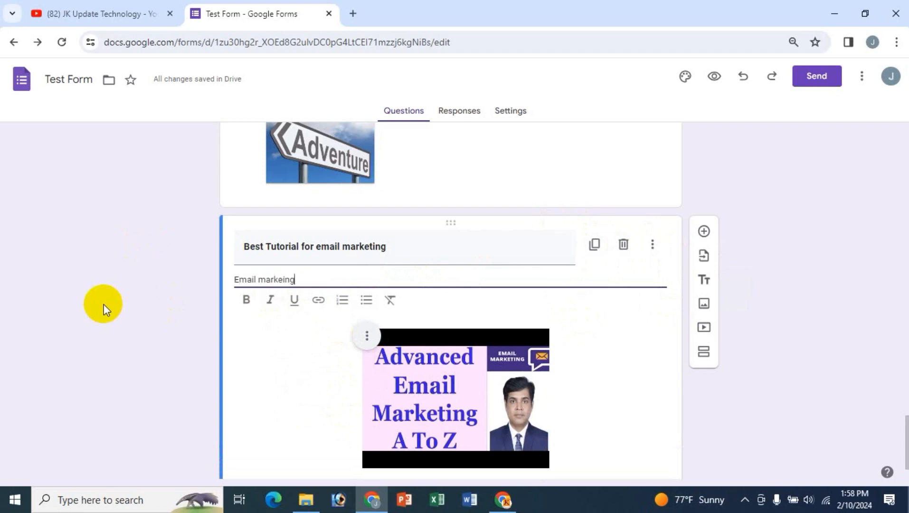
pyautogui.click(117, 295)
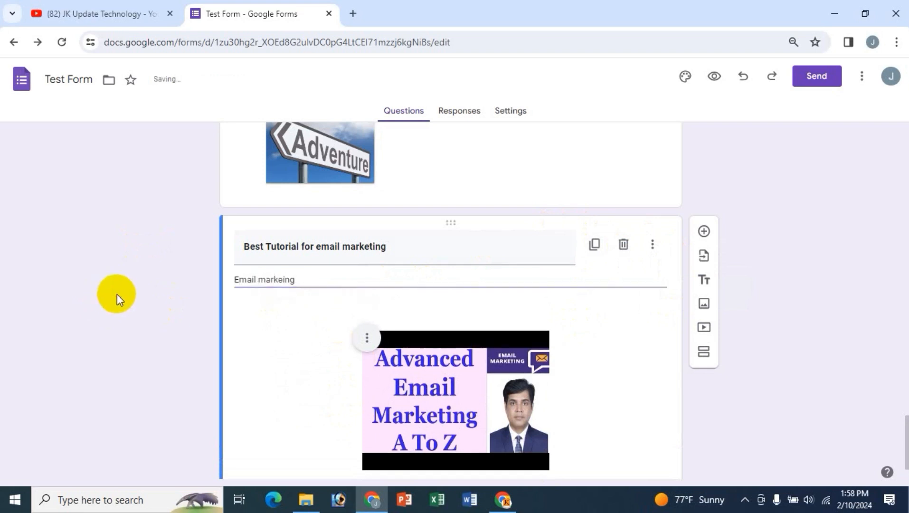
pyautogui.tripleClick(301, 280)
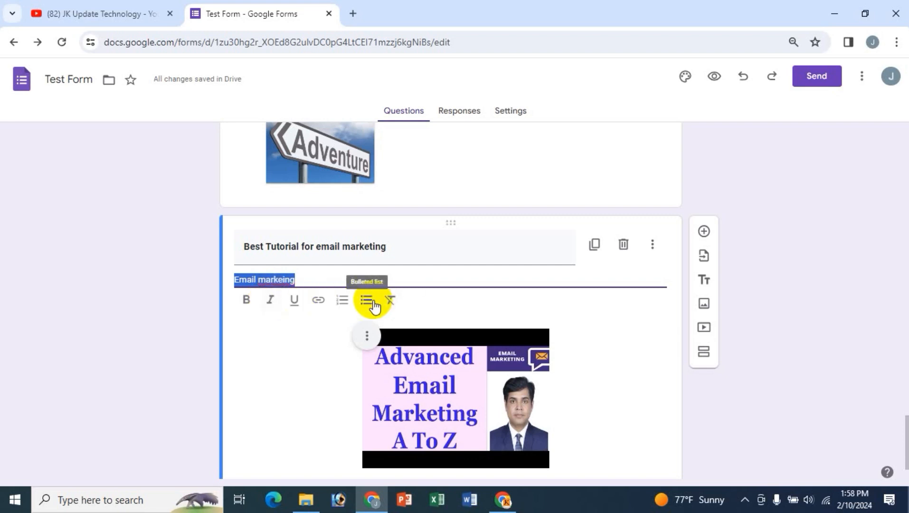
pyautogui.click(121, 307)
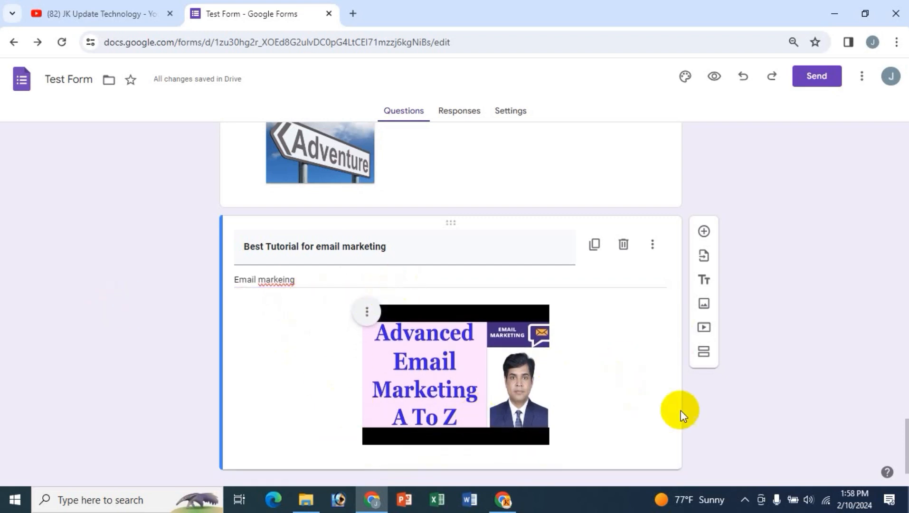
pyautogui.scroll(-1, 338, 313)
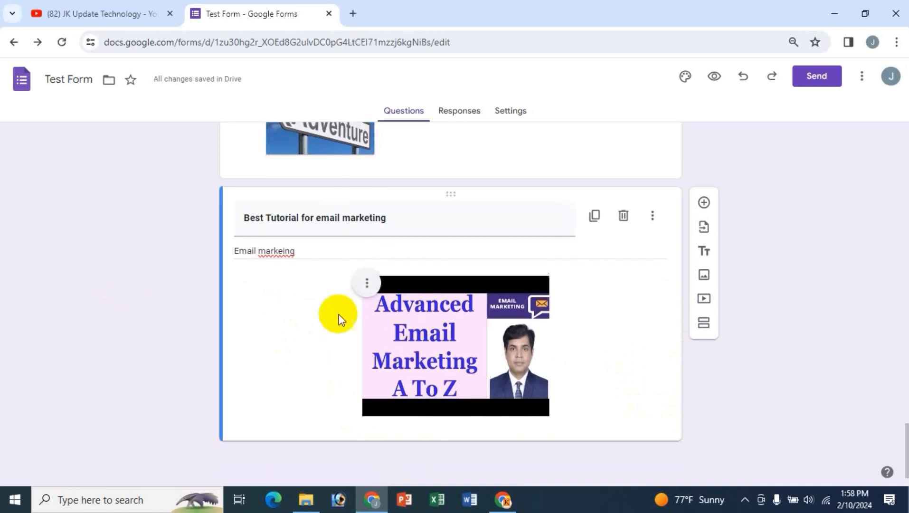
# - Search YouTube for 'Advanced product description bangla' and insert the Advanced Product Description/Listing A To Z video
pyautogui.click(704, 299)
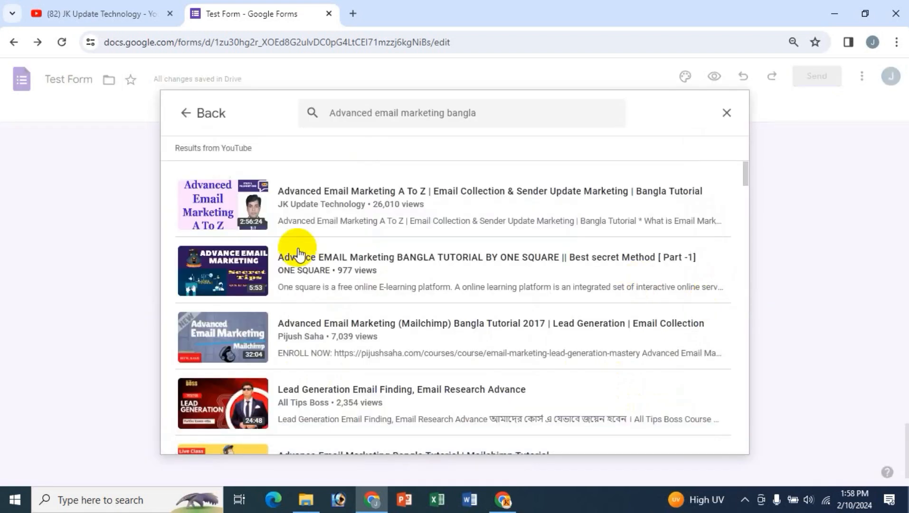
pyautogui.moveTo(493, 116); pyautogui.dragTo(299, 121)
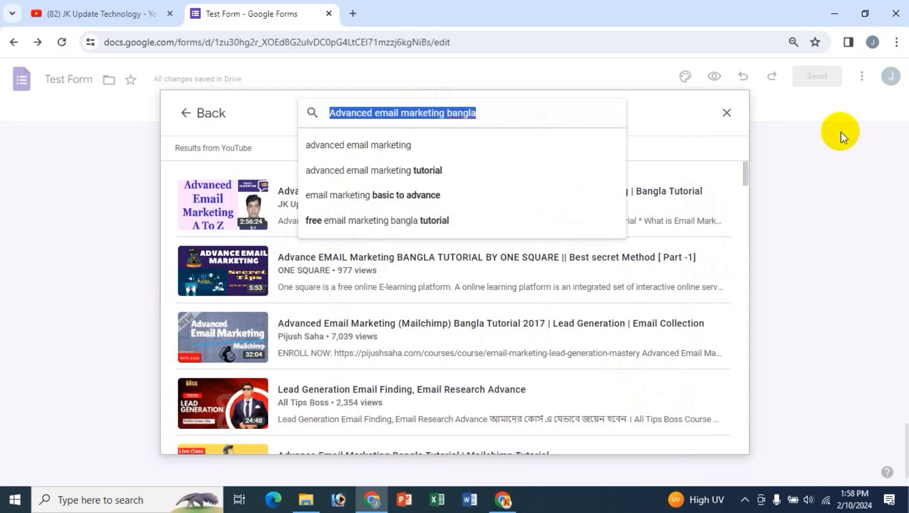
pyautogui.write('Ad')
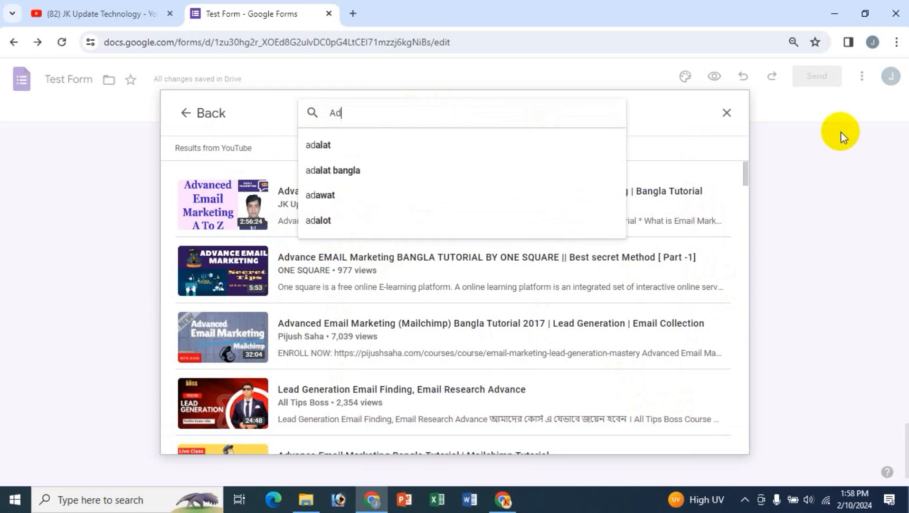
pyautogui.write('vanced prod')
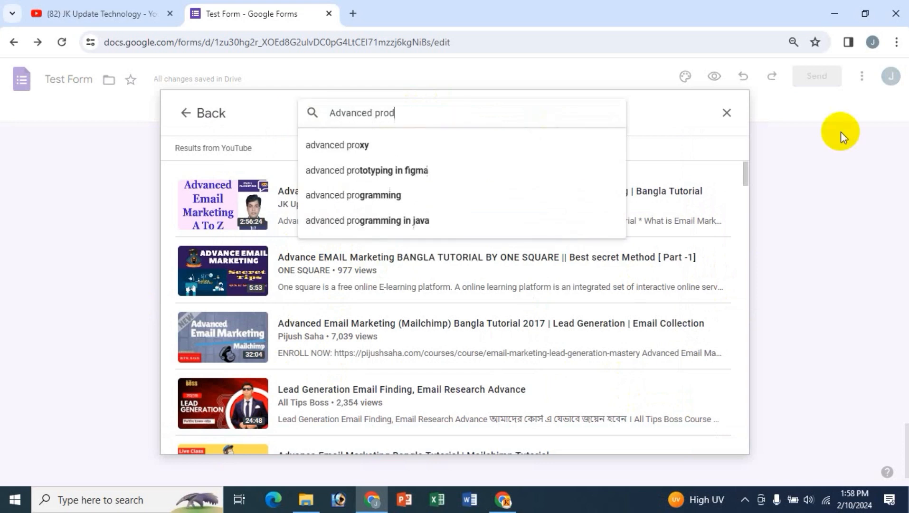
pyautogui.write('uct desci')
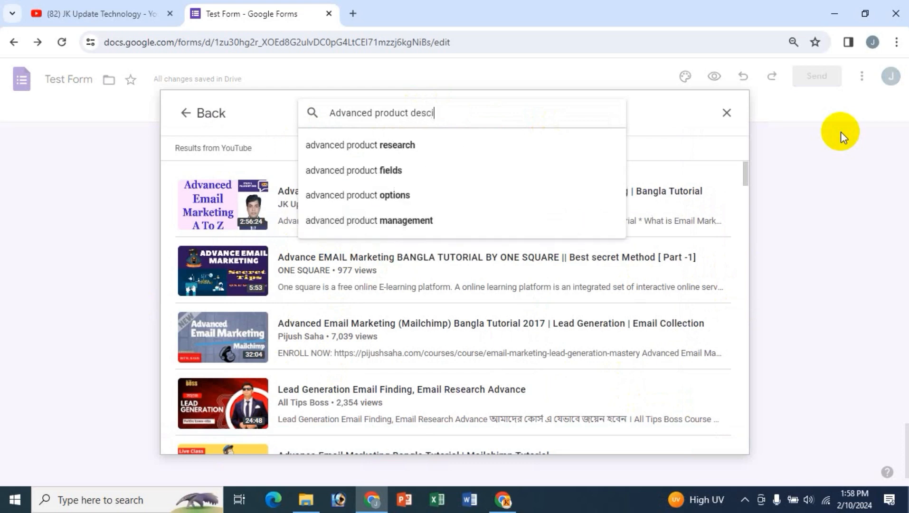
pyautogui.press('BackSpace')
pyautogui.write('ri')
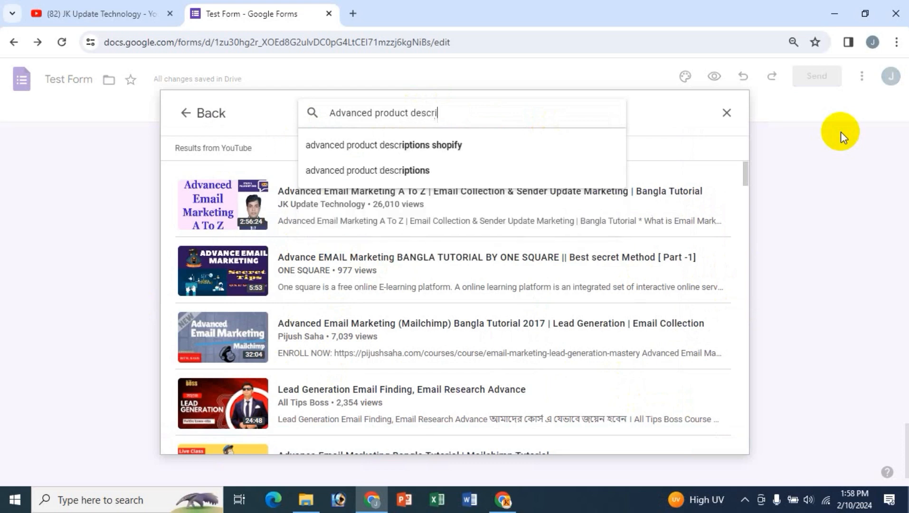
pyautogui.write('ption')
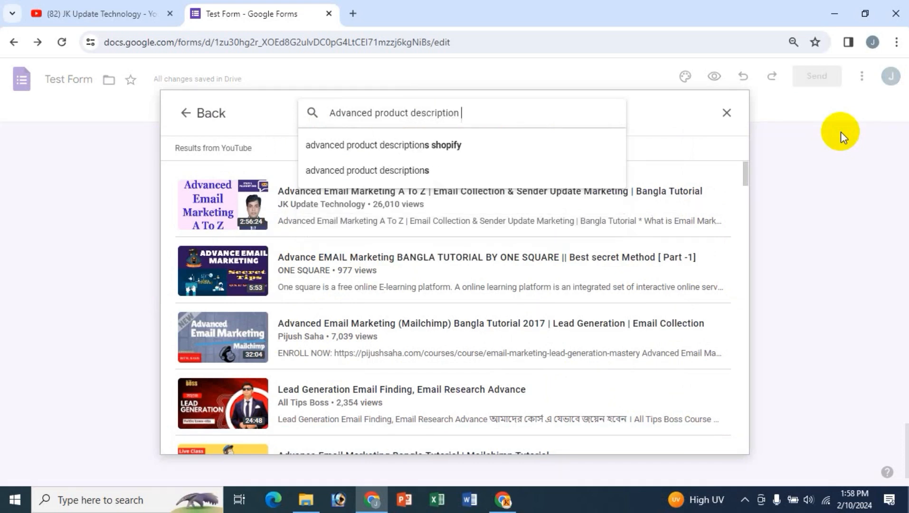
pyautogui.write(' bangla')
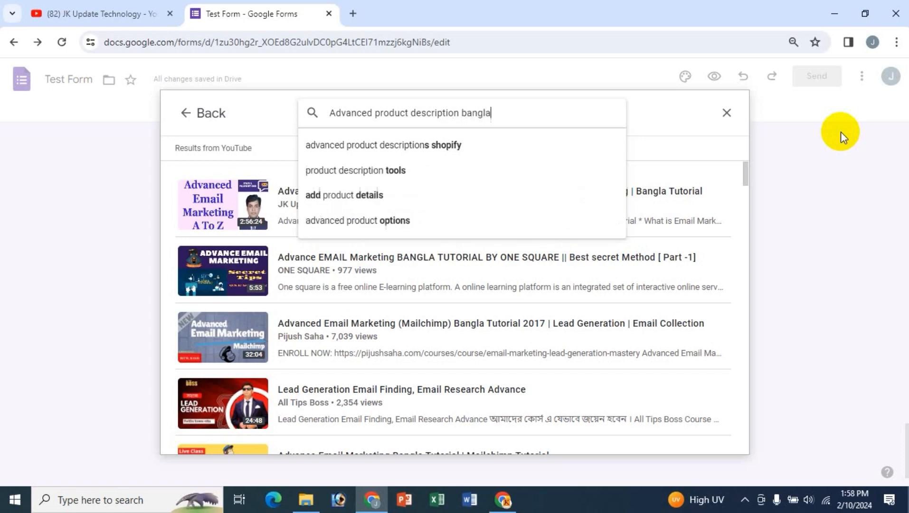
pyautogui.press('Return')
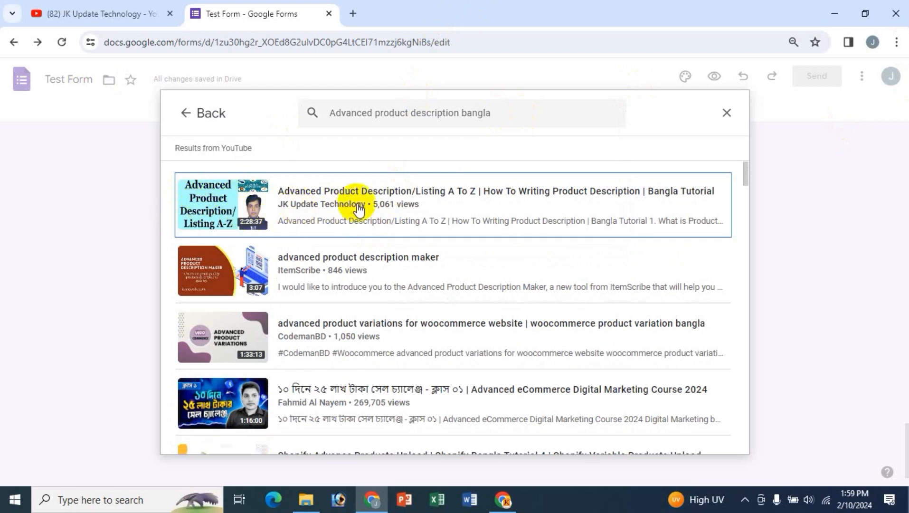
pyautogui.click(212, 199)
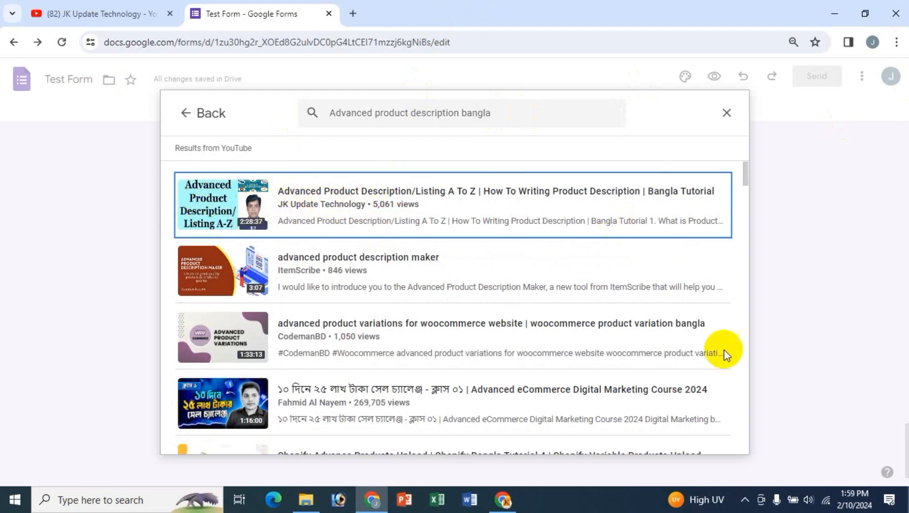
pyautogui.click(714, 433)
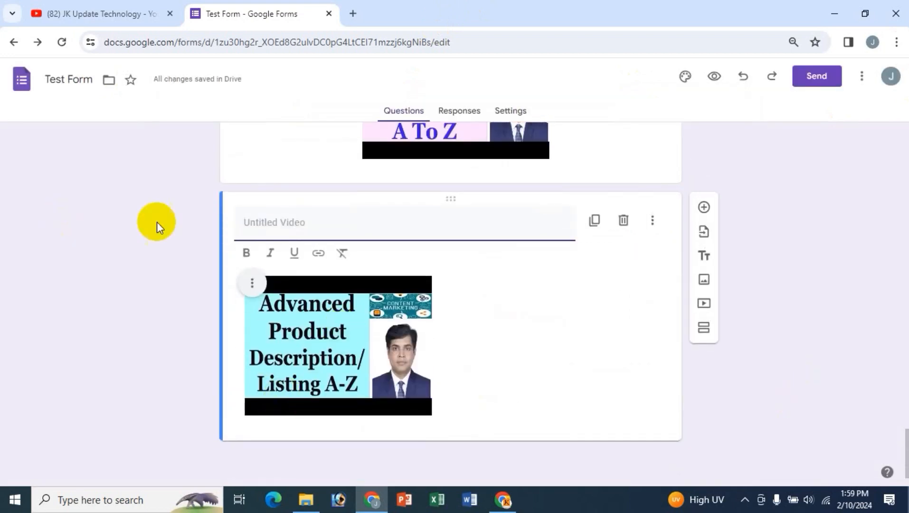
# - Title the second video 'Best Tutorial for advanced product description/listing' and center-align it
pyautogui.click(257, 222)
pyautogui.write('B')
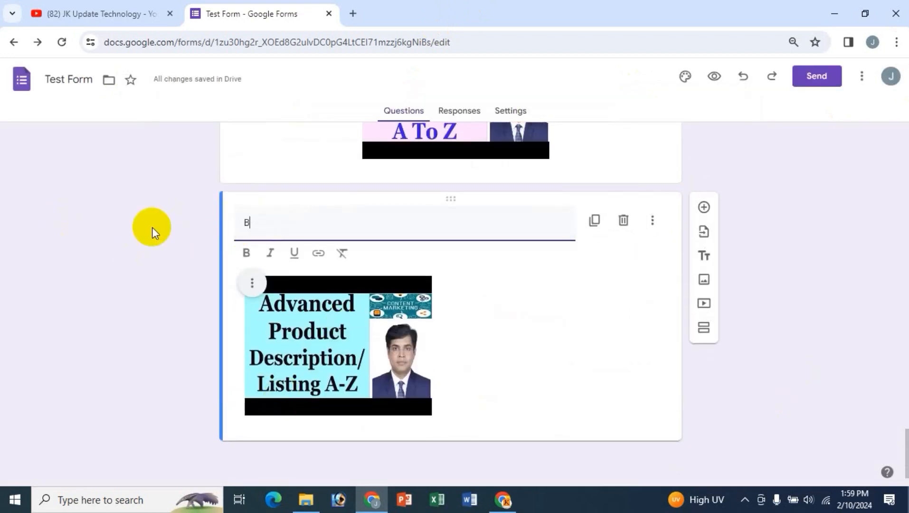
pyautogui.write('est Tutorial')
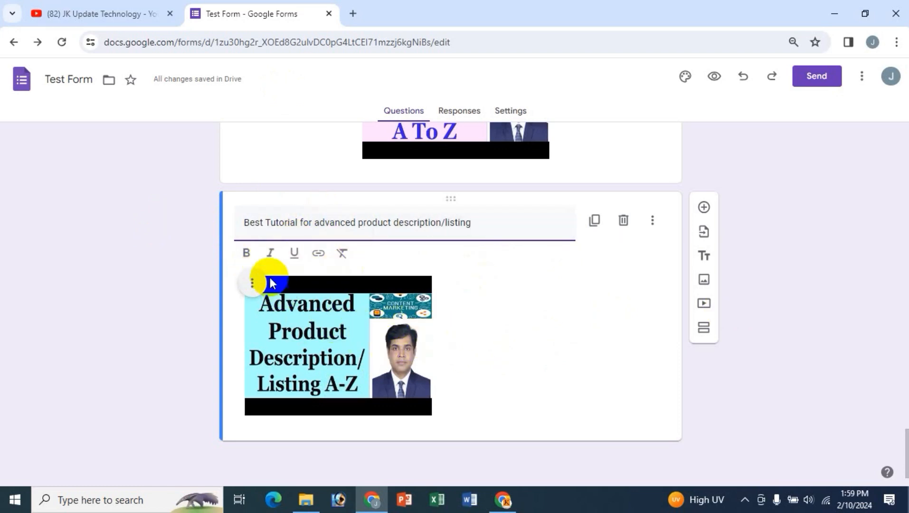
pyautogui.click(252, 284)
pyautogui.click(199, 341)
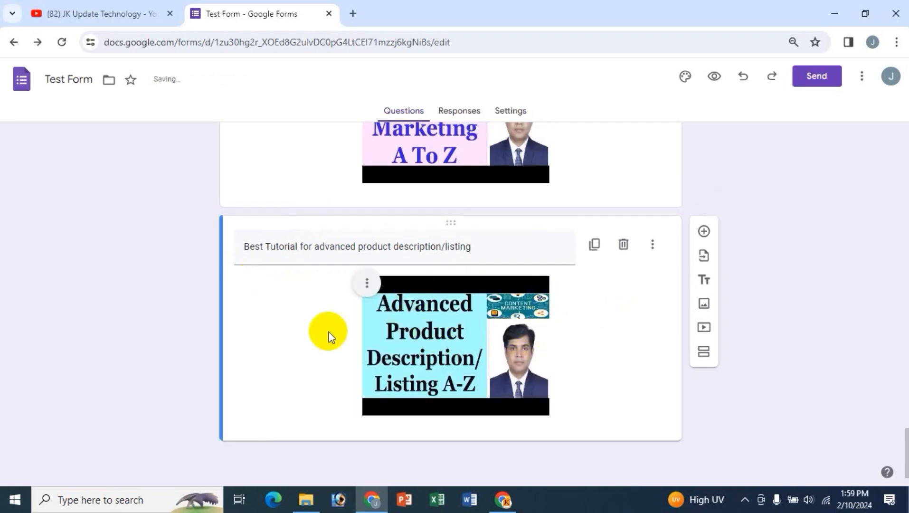
pyautogui.scroll(2, 352, 382)
pyautogui.scroll(-2, 352, 381)
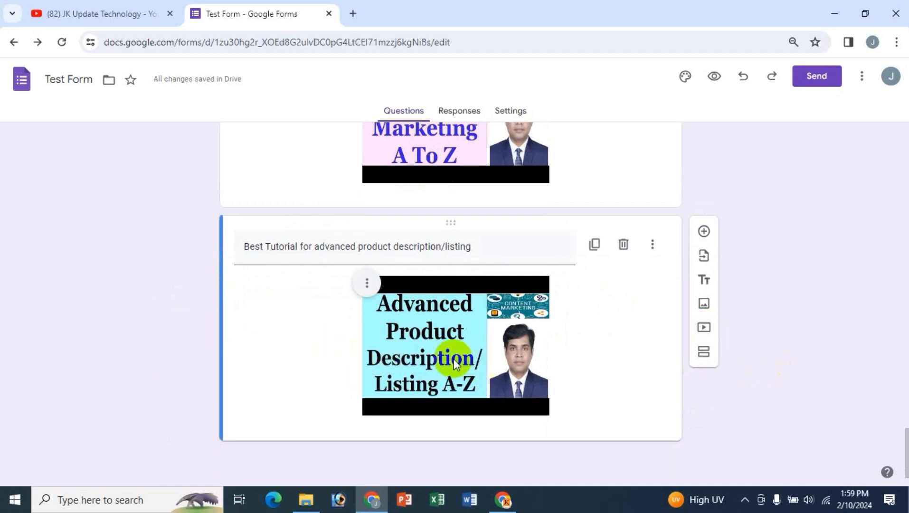
pyautogui.scroll(15, 181, 299)
pyautogui.scroll(10, 180, 299)
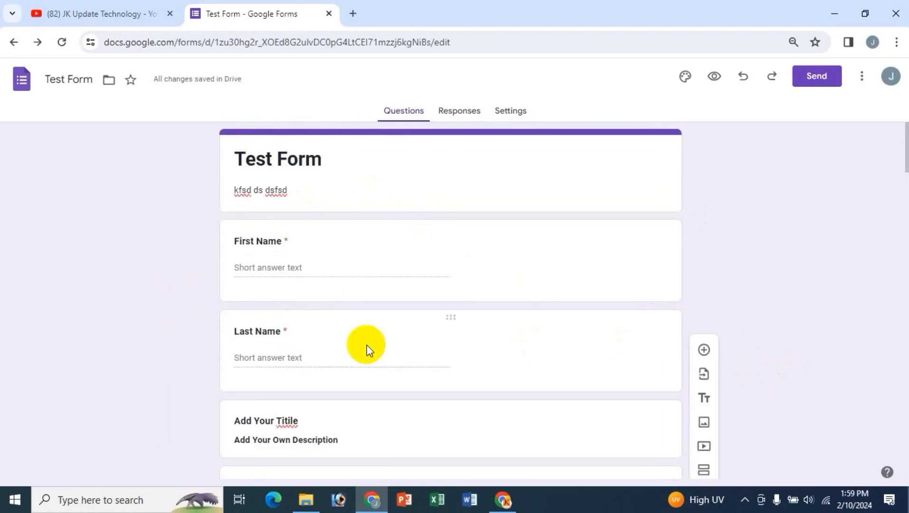
pyautogui.scroll(-5, 367, 345)
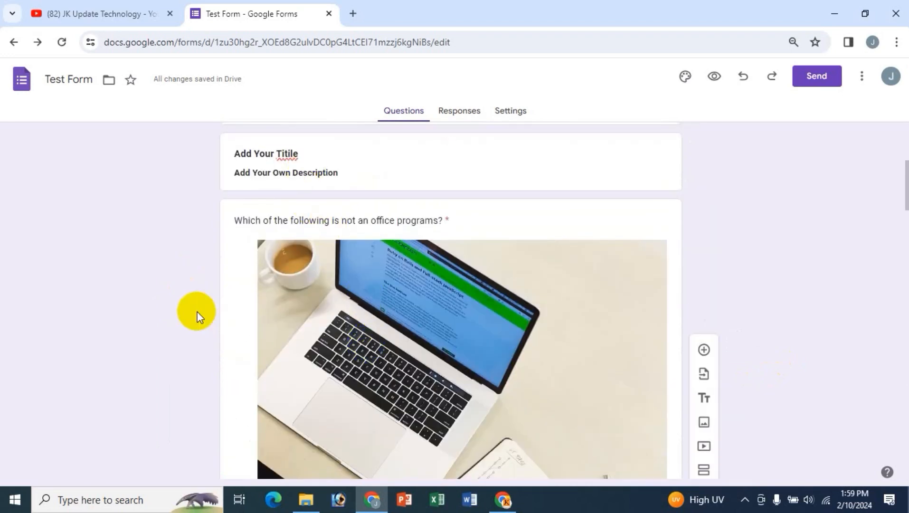
pyautogui.scroll(3, 278, 284)
pyautogui.scroll(-4, 619, 355)
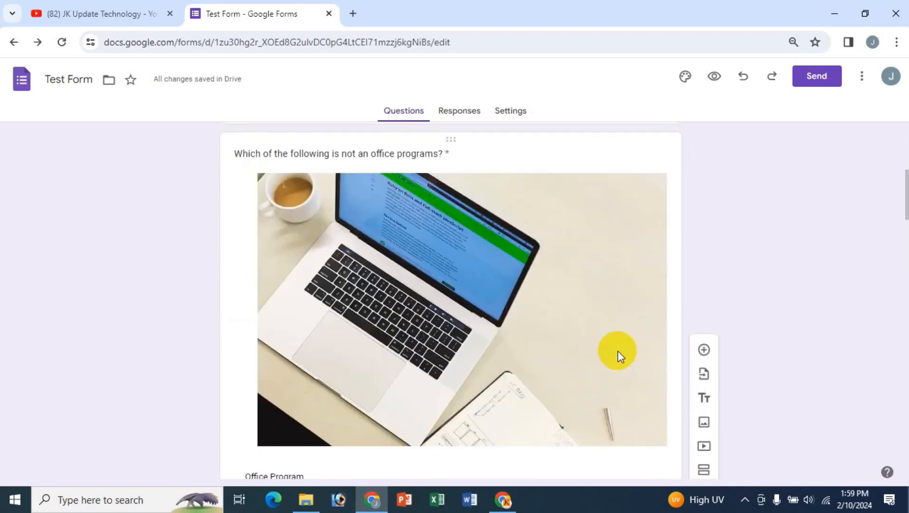
pyautogui.scroll(8, 598, 351)
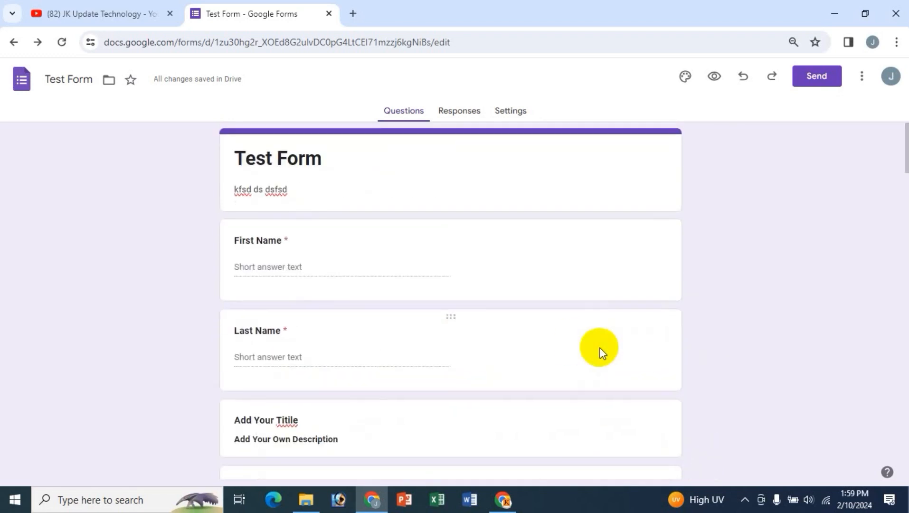
pyautogui.scroll(-20, 465, 349)
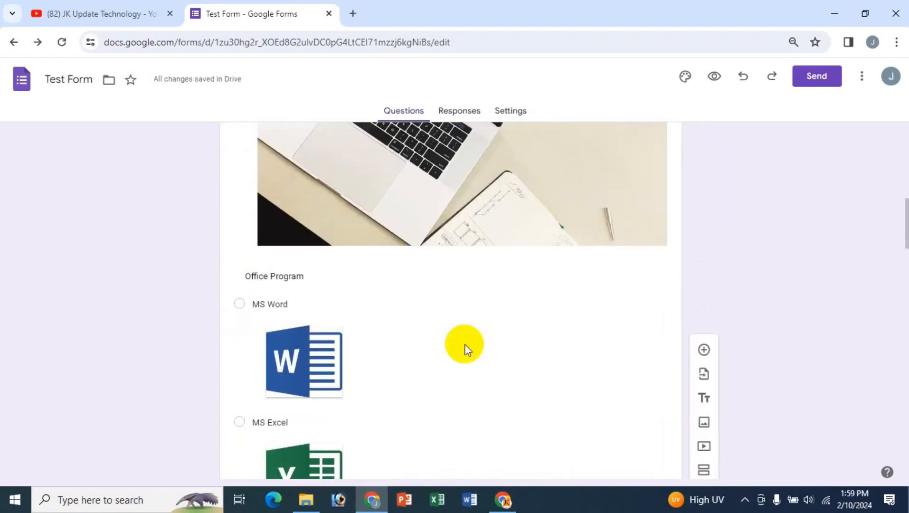
pyautogui.scroll(20, 464, 349)
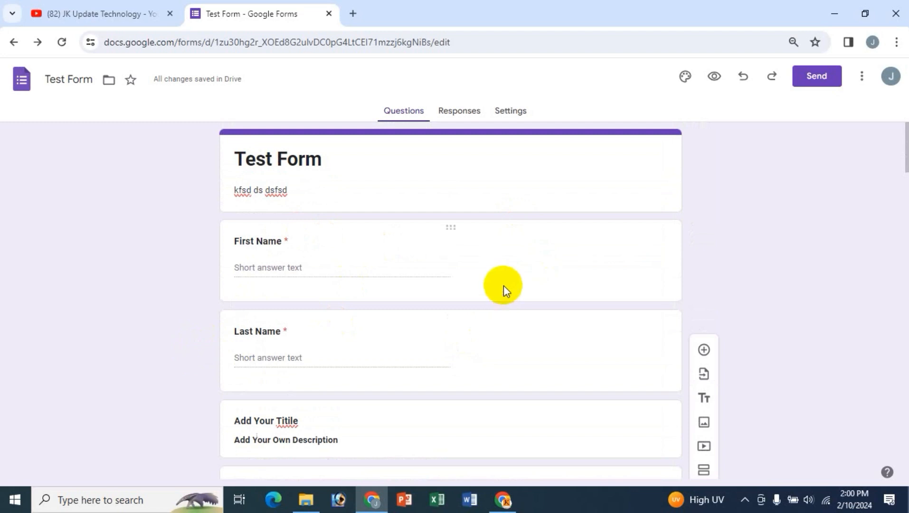
pyautogui.scroll(-2, 295, 249)
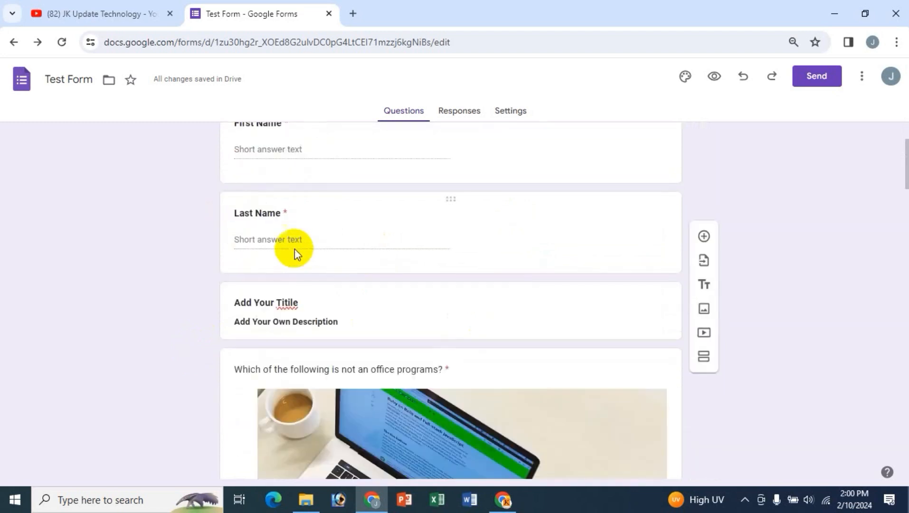
pyautogui.scroll(1, 295, 248)
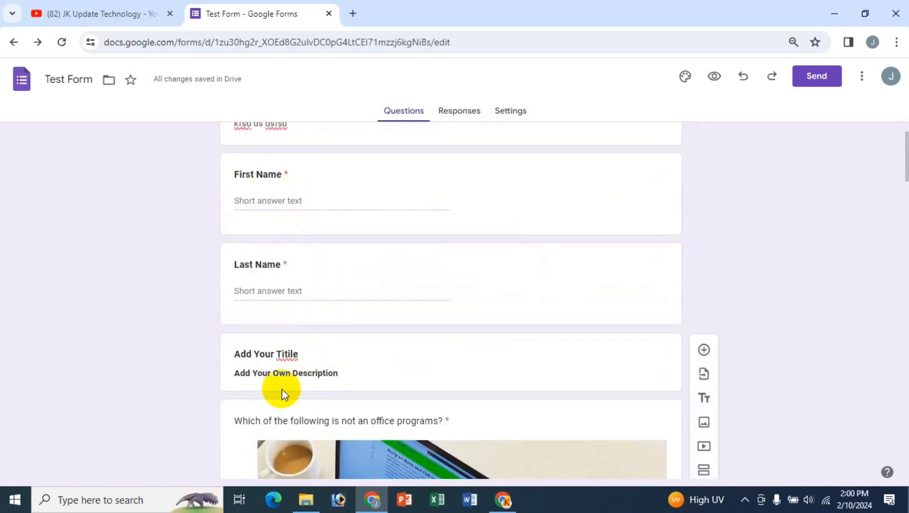
pyautogui.scroll(-1, 324, 390)
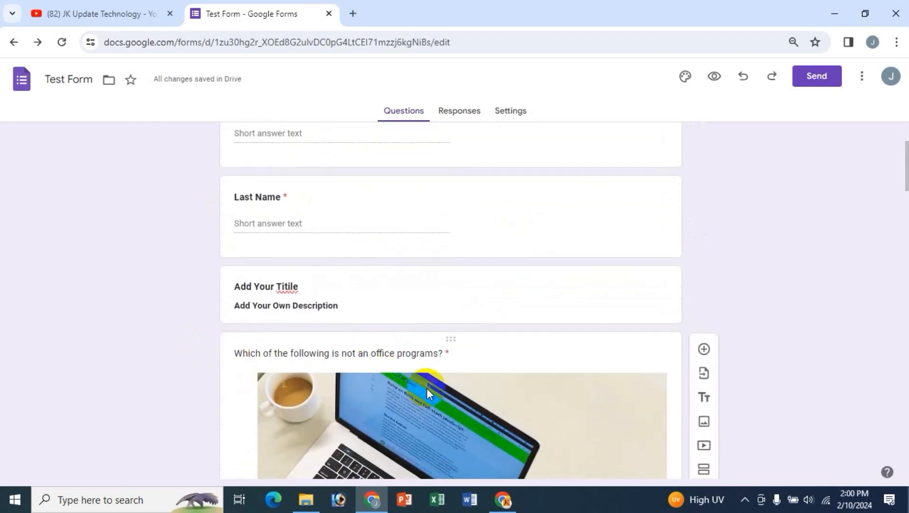
pyautogui.scroll(-5, 427, 387)
pyautogui.scroll(-18, 436, 329)
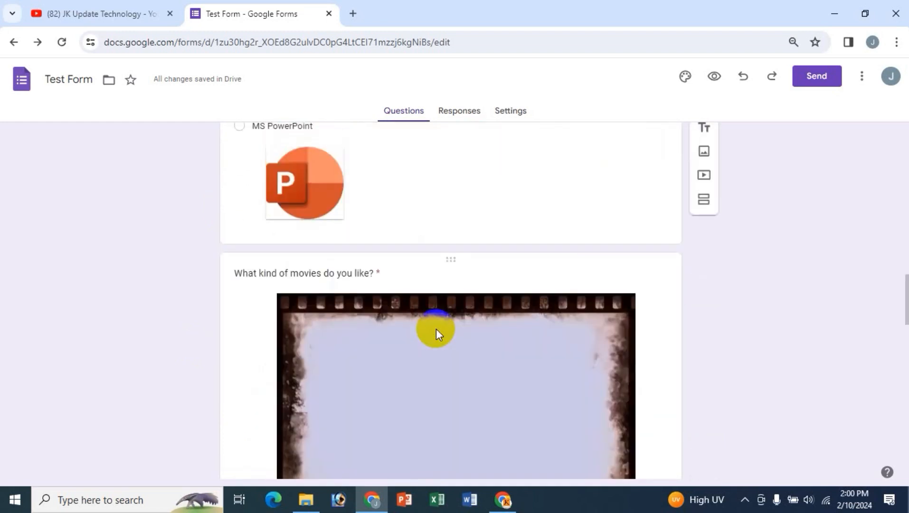
pyautogui.scroll(-10, 436, 329)
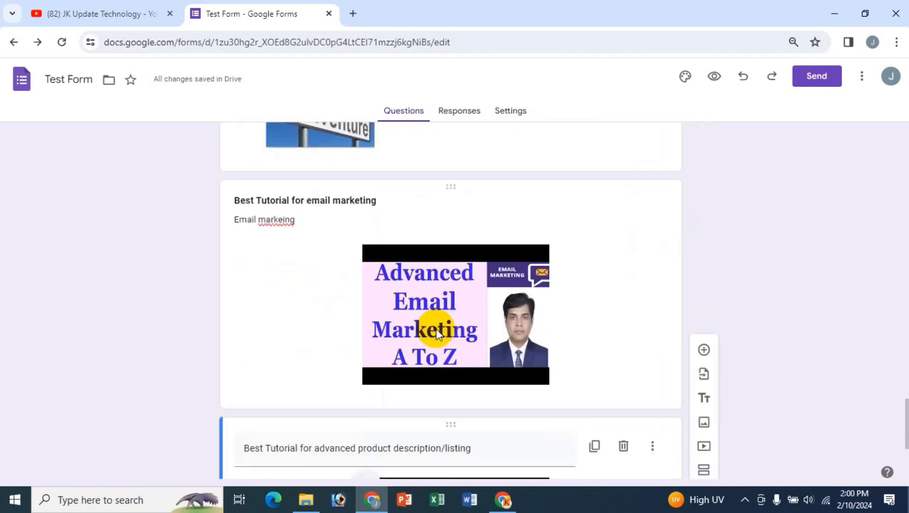
pyautogui.scroll(6, 436, 328)
pyautogui.scroll(20, 436, 329)
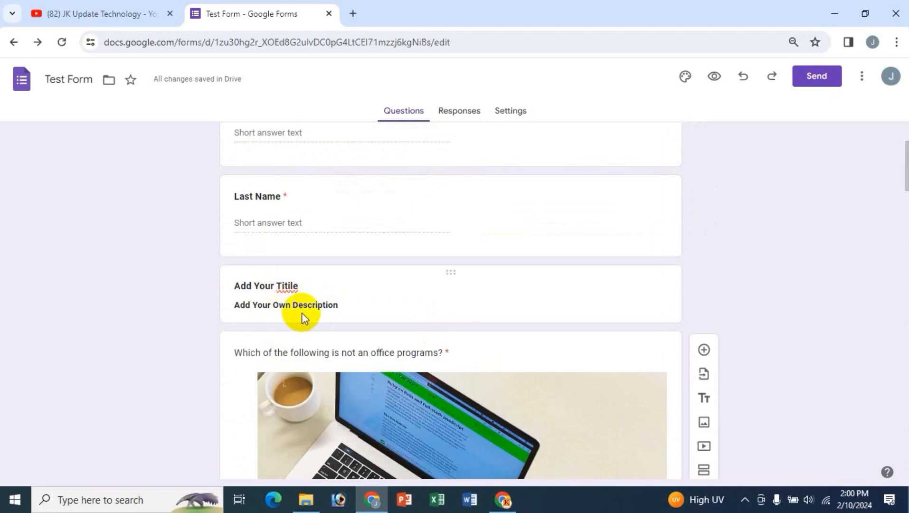
pyautogui.scroll(1, 277, 229)
pyautogui.scroll(3, 280, 252)
pyautogui.scroll(-3, 287, 274)
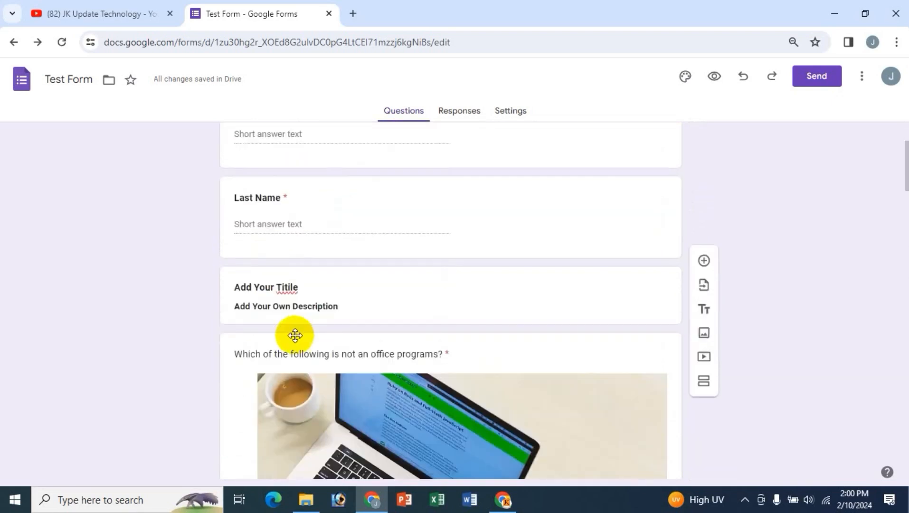
# - Insert a new untitled Section 2 directly after the 'Add Your Titile' card
pyautogui.click(302, 286)
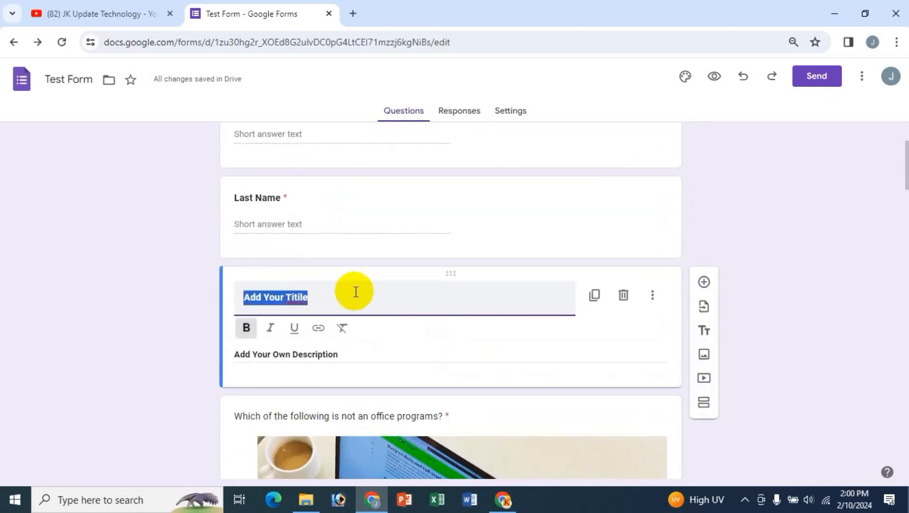
pyautogui.click(705, 405)
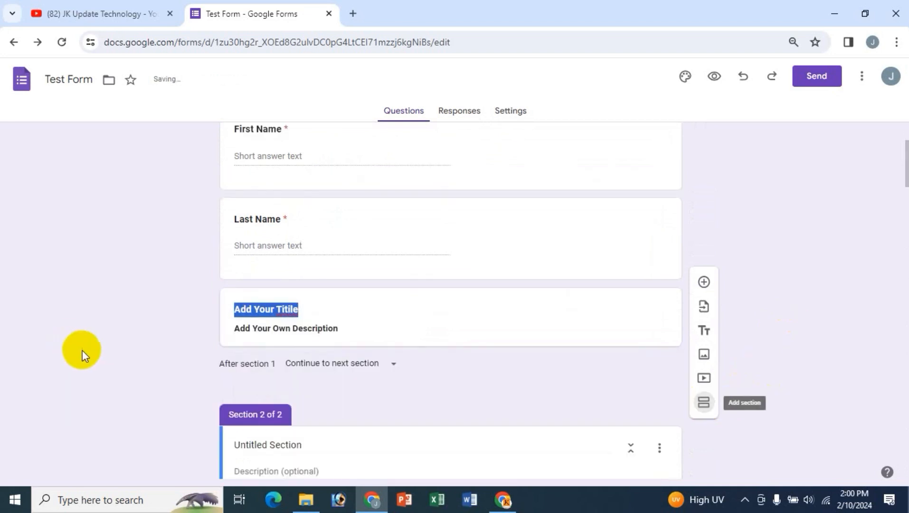
pyautogui.scroll(-4, 342, 379)
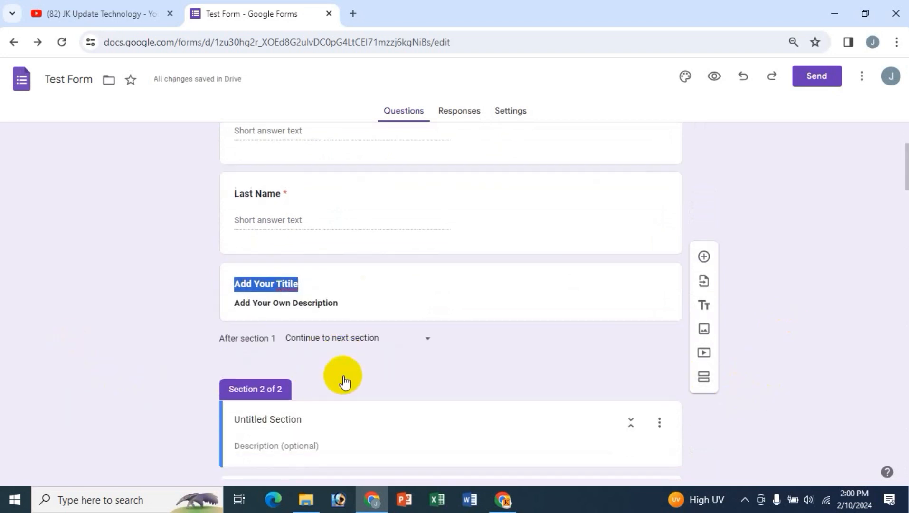
pyautogui.scroll(3, 303, 366)
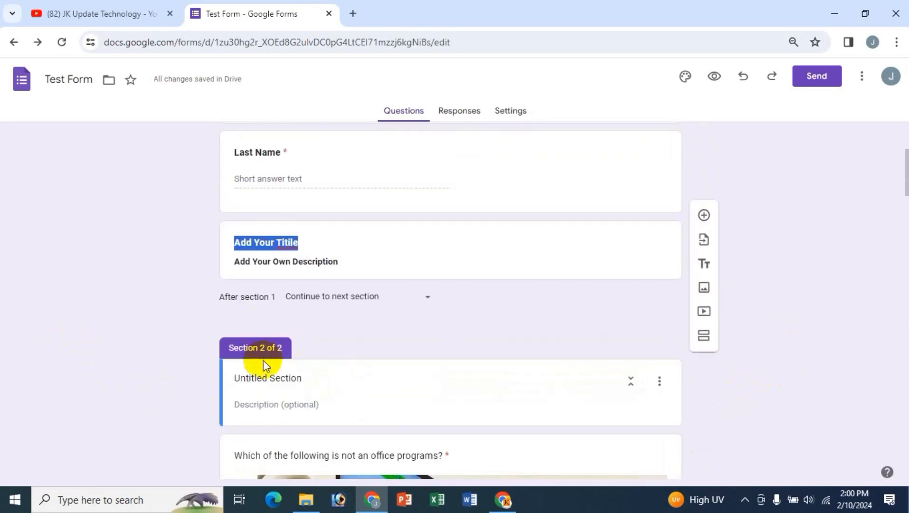
pyautogui.scroll(4, 263, 360)
pyautogui.scroll(-10, 471, 377)
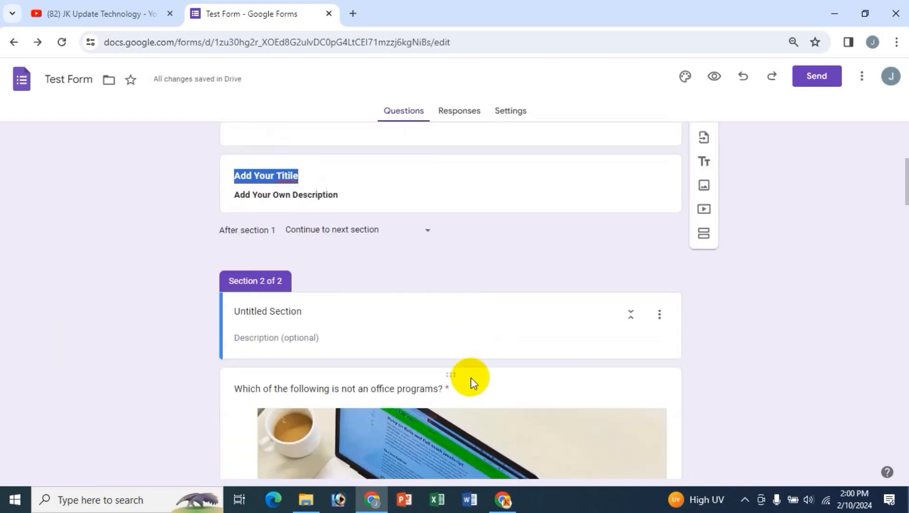
pyautogui.scroll(6, 468, 378)
pyautogui.scroll(2, 466, 377)
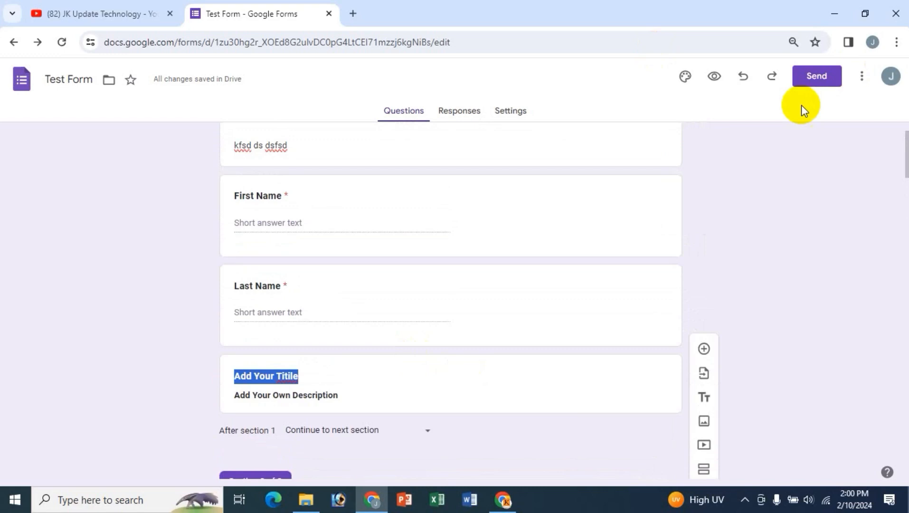
# - Preview the form and try moving past page one without answering
pyautogui.click(713, 77)
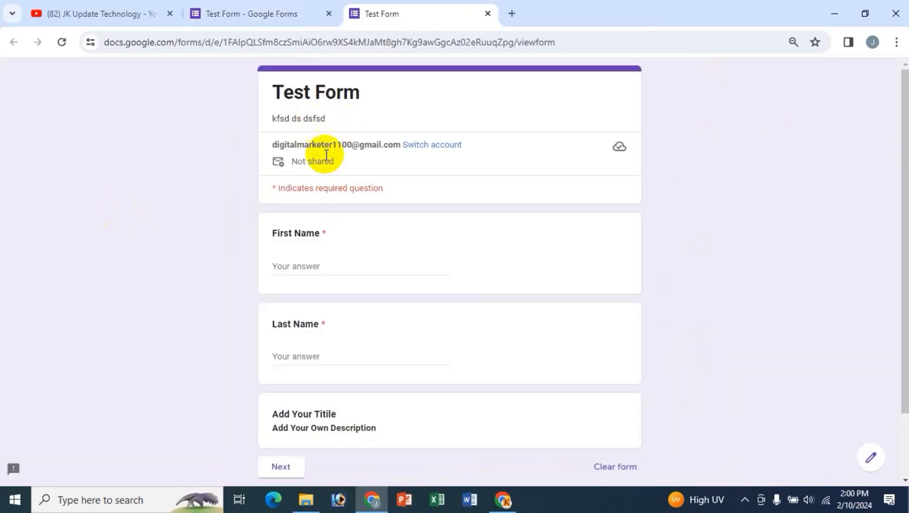
pyautogui.scroll(-2, 370, 434)
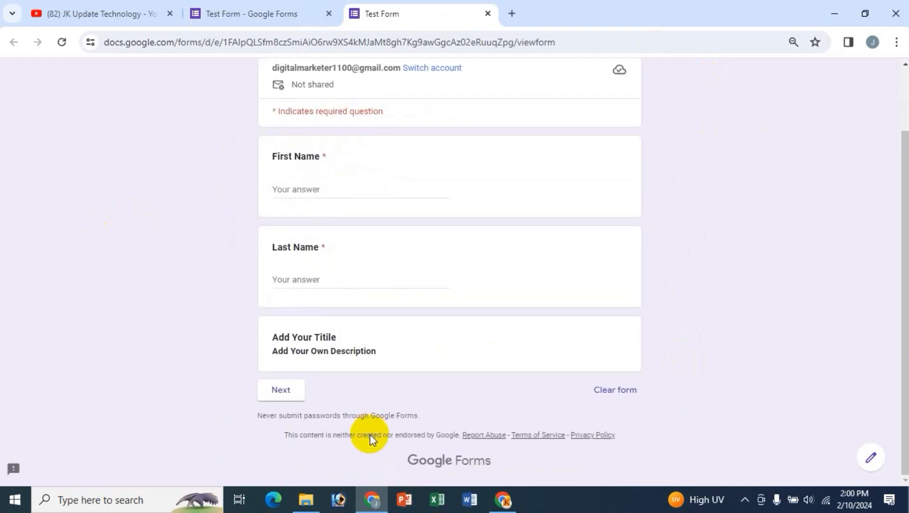
pyautogui.scroll(2, 361, 270)
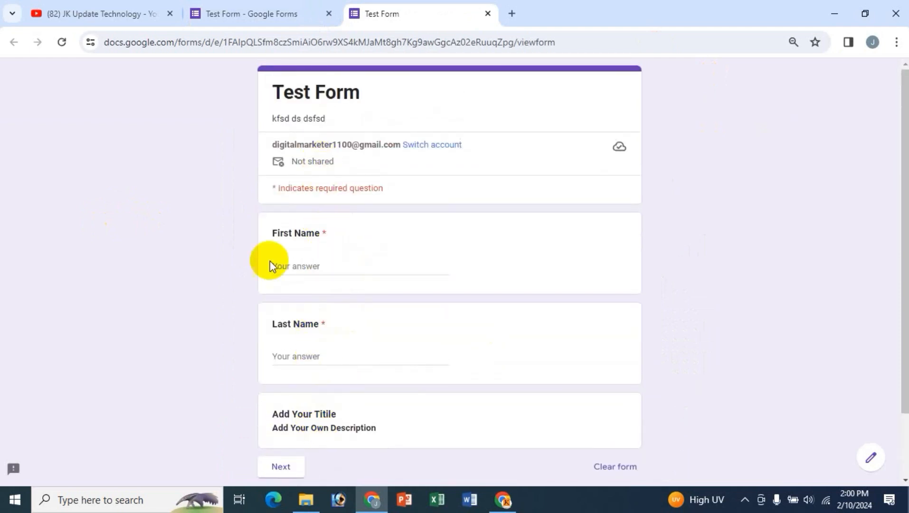
pyautogui.scroll(-2, 321, 290)
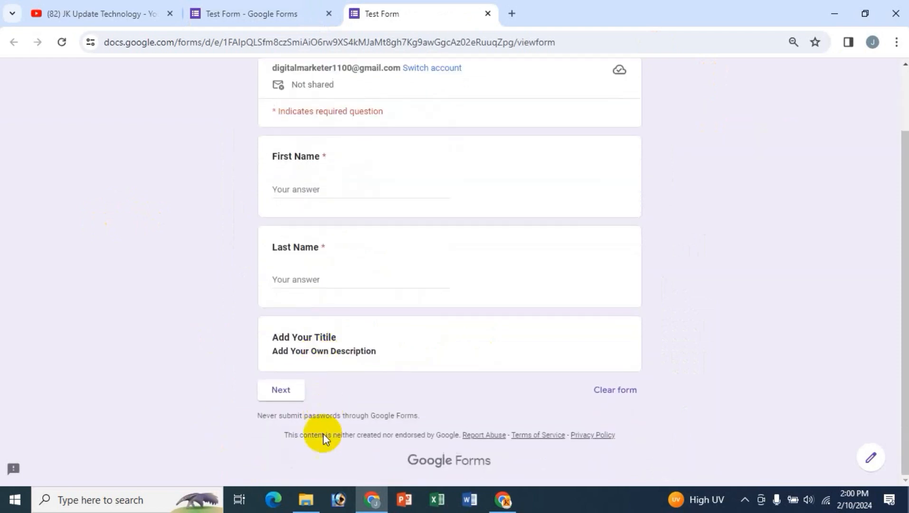
pyautogui.scroll(2, 375, 236)
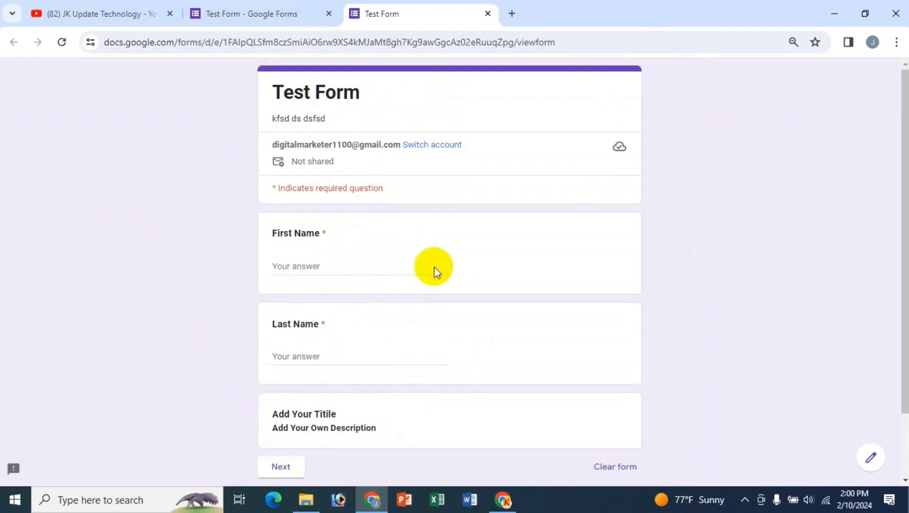
pyautogui.scroll(-2, 332, 356)
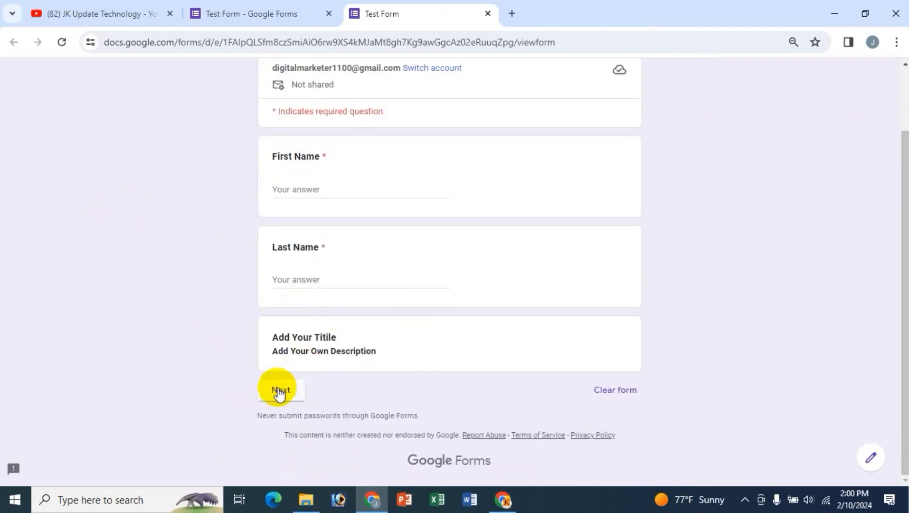
pyautogui.click(279, 392)
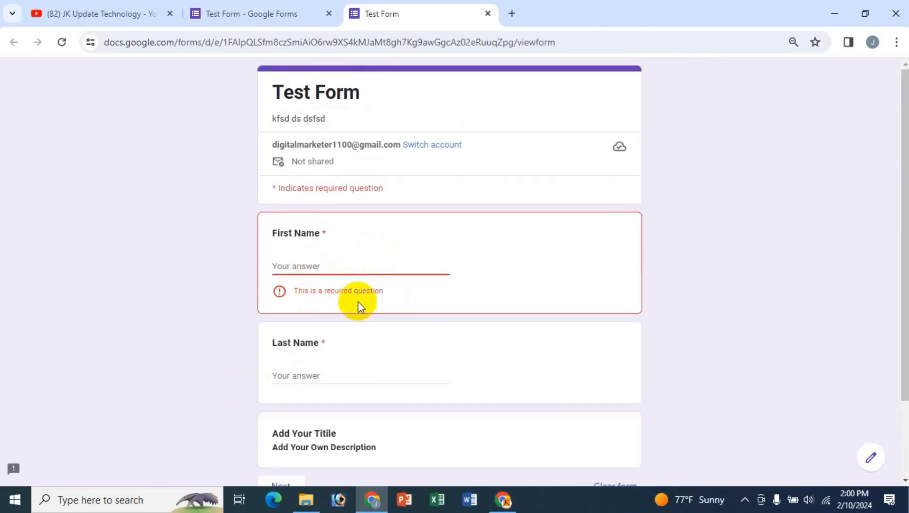
# - Fill First Name and Last Name with sample text and continue to page two
pyautogui.click(406, 273)
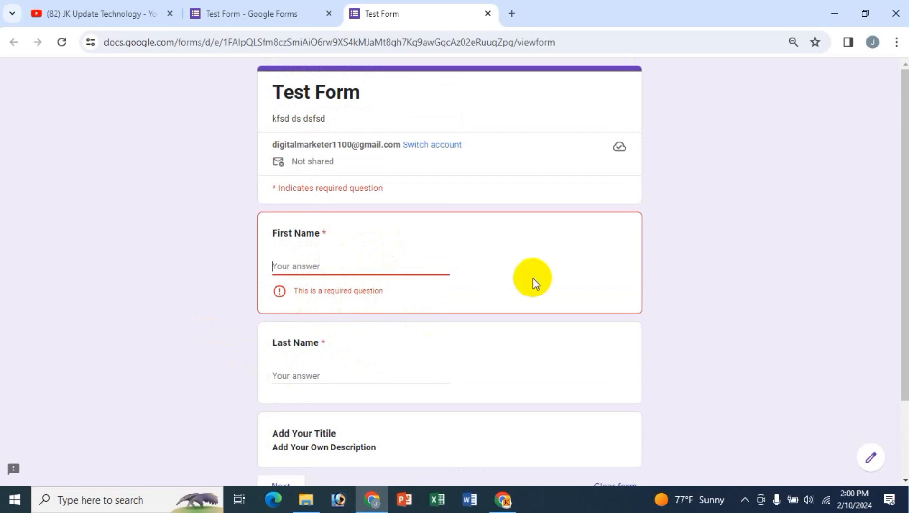
pyautogui.write('dffd')
pyautogui.click(323, 356)
pyautogui.write('dsfds')
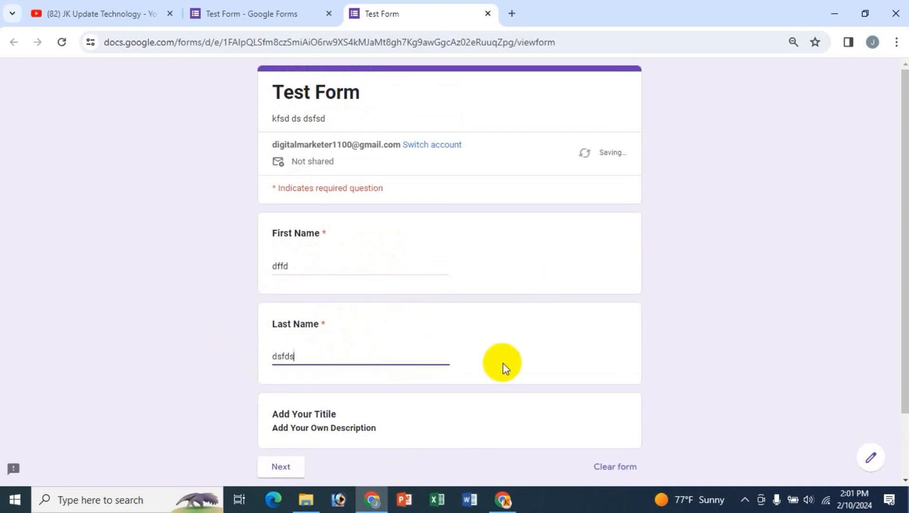
pyautogui.scroll(-2, 363, 383)
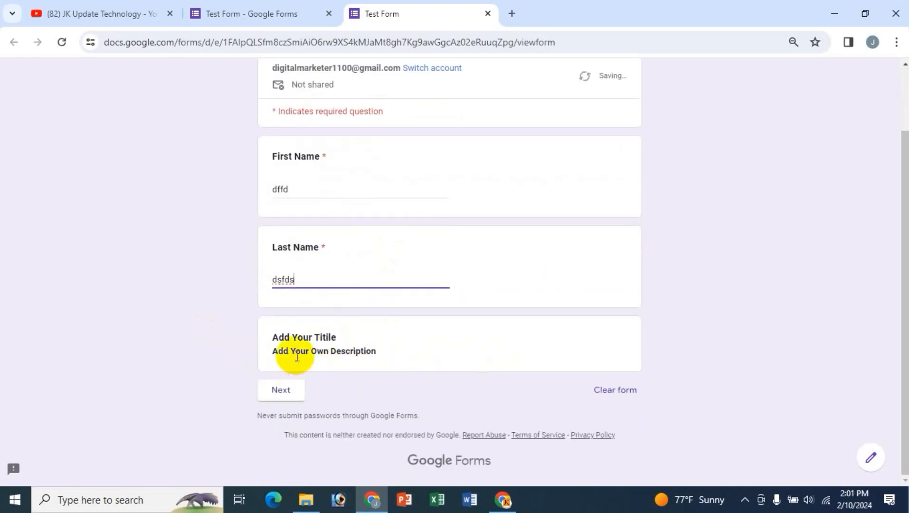
pyautogui.click(285, 388)
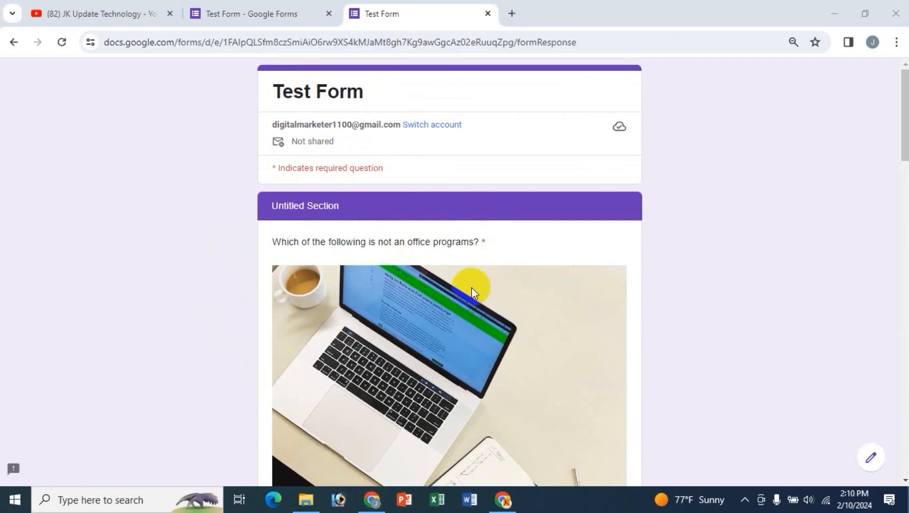
# - Scroll the preview's second page down to Submit and back up to the movie options
pyautogui.scroll(-7, 472, 289)
pyautogui.scroll(-15, 472, 287)
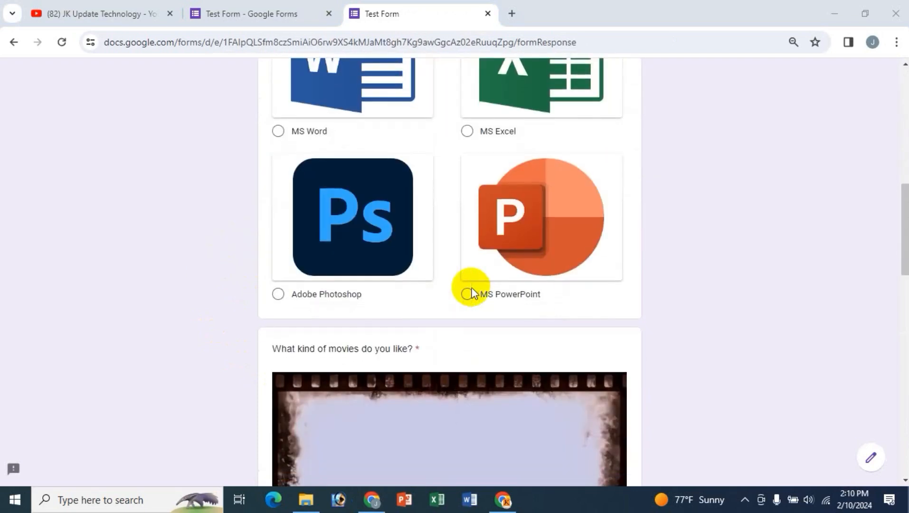
pyautogui.scroll(-7, 472, 288)
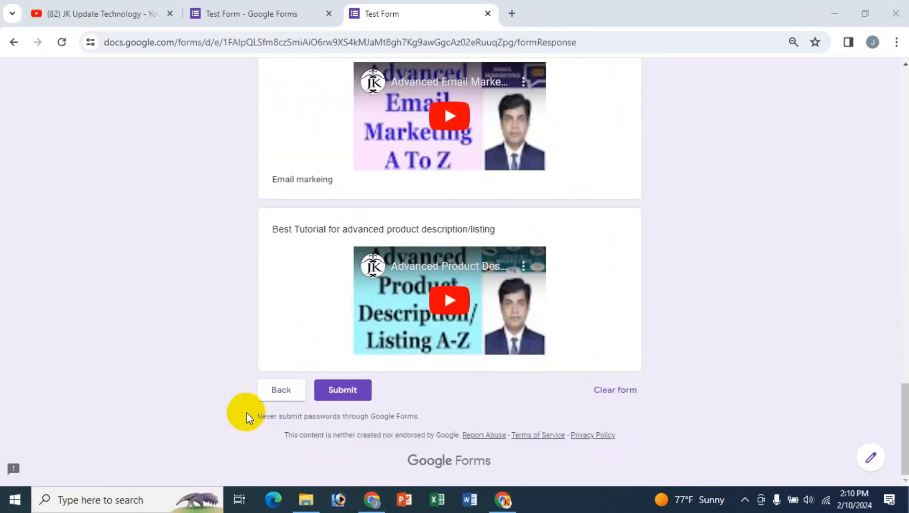
pyautogui.scroll(6, 678, 340)
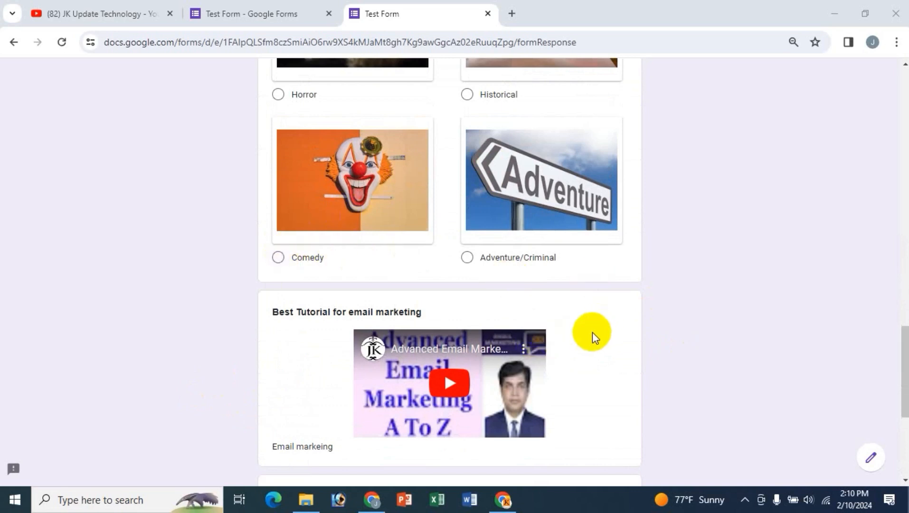
pyautogui.scroll(-5, 592, 333)
pyautogui.scroll(6, 592, 332)
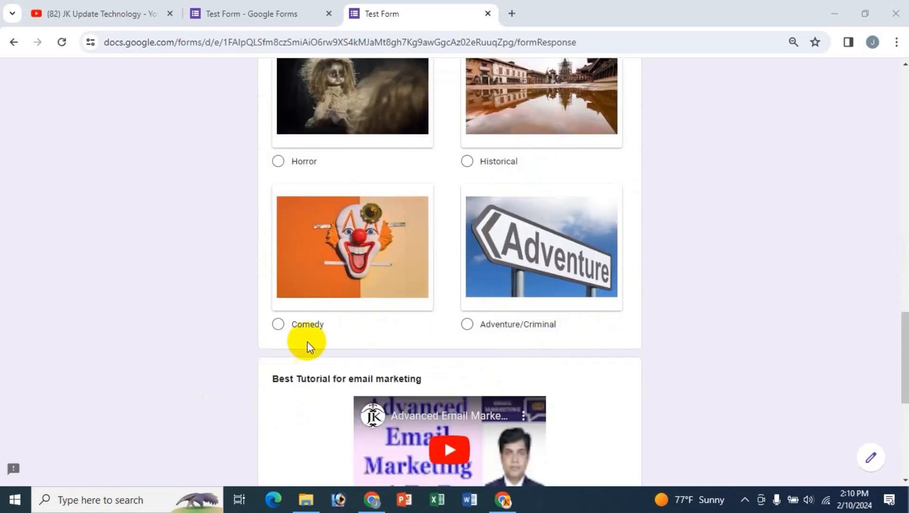
# - In the editor, add a section after the email-marketing question, then undo it
pyautogui.click(248, 14)
pyautogui.scroll(-12, 536, 352)
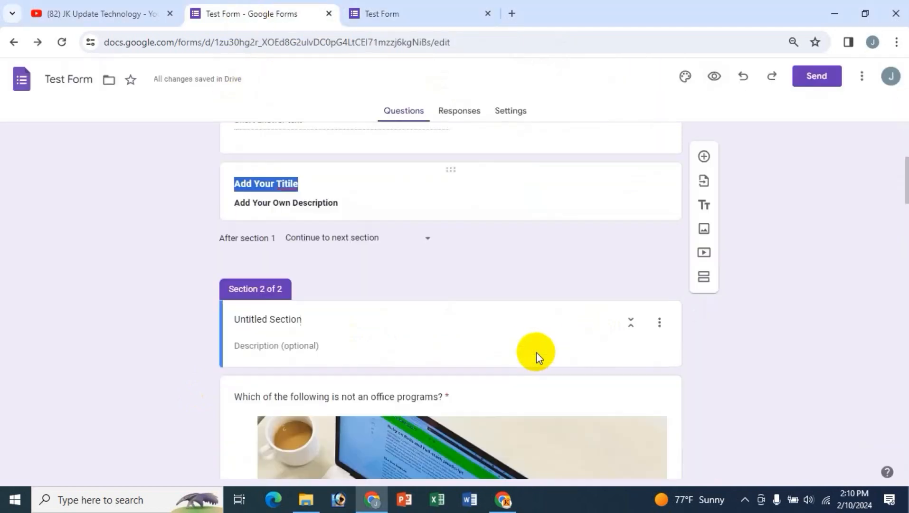
pyautogui.scroll(-10, 536, 352)
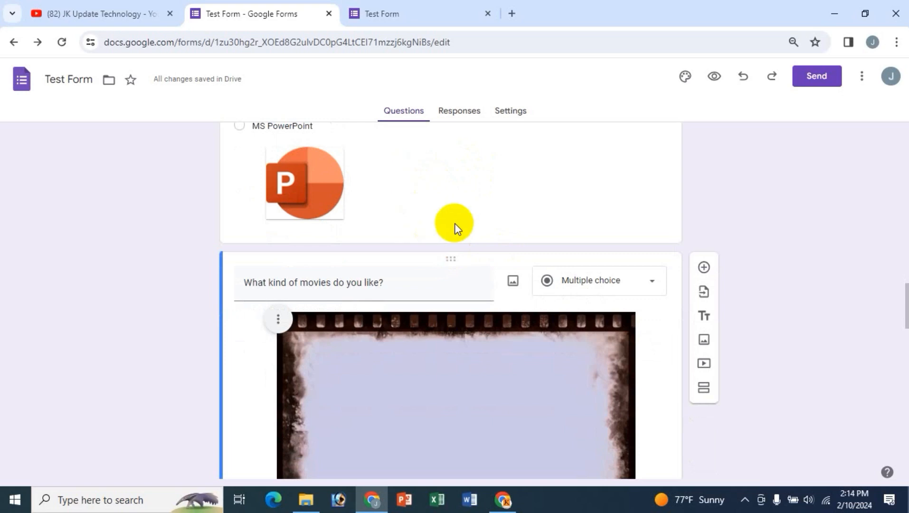
pyautogui.scroll(-15, 454, 223)
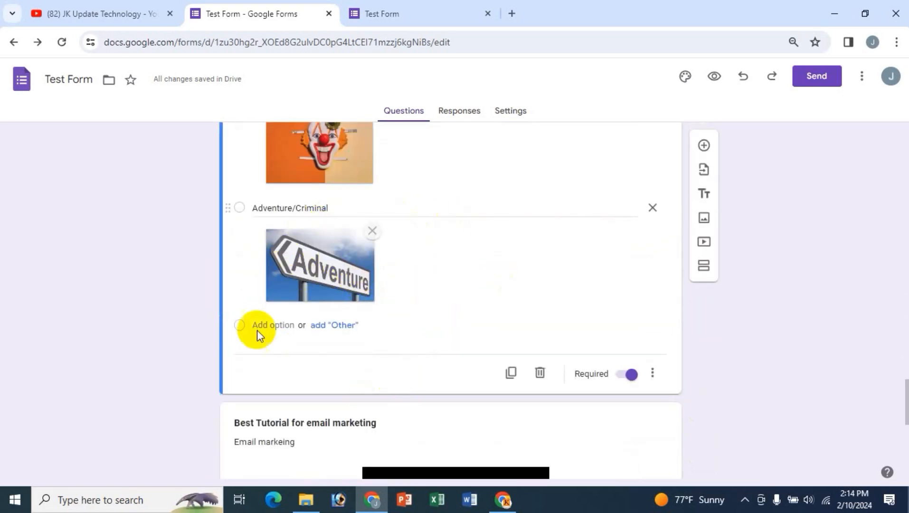
pyautogui.scroll(-4, 441, 370)
pyautogui.scroll(-4, 436, 411)
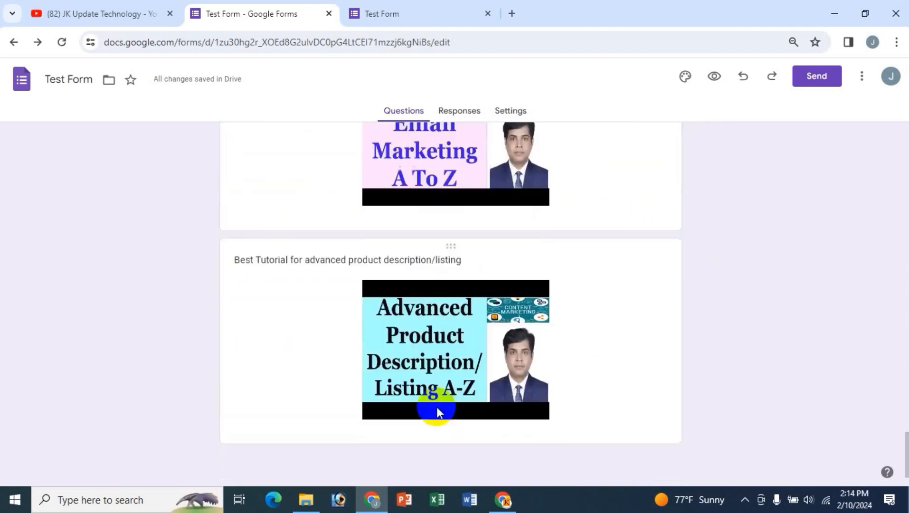
pyautogui.scroll(2, 437, 406)
pyautogui.scroll(3, 437, 406)
pyautogui.click(279, 290)
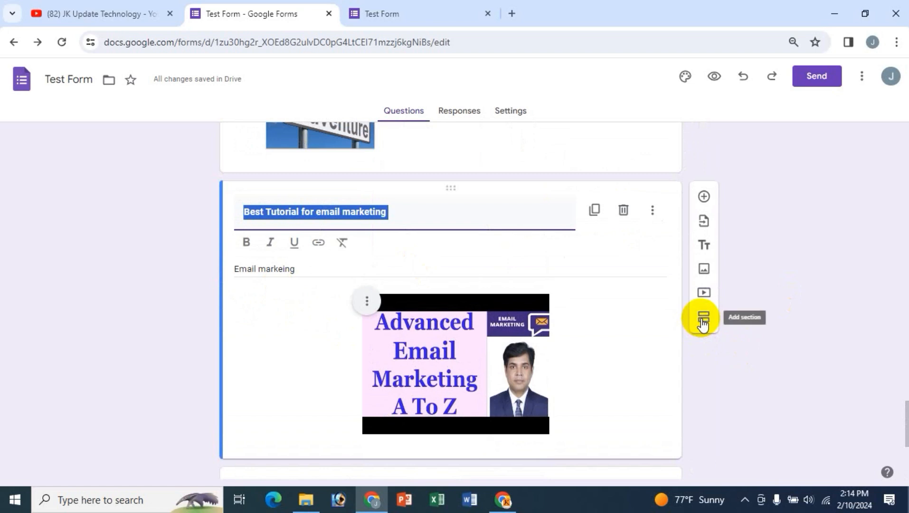
pyautogui.click(702, 322)
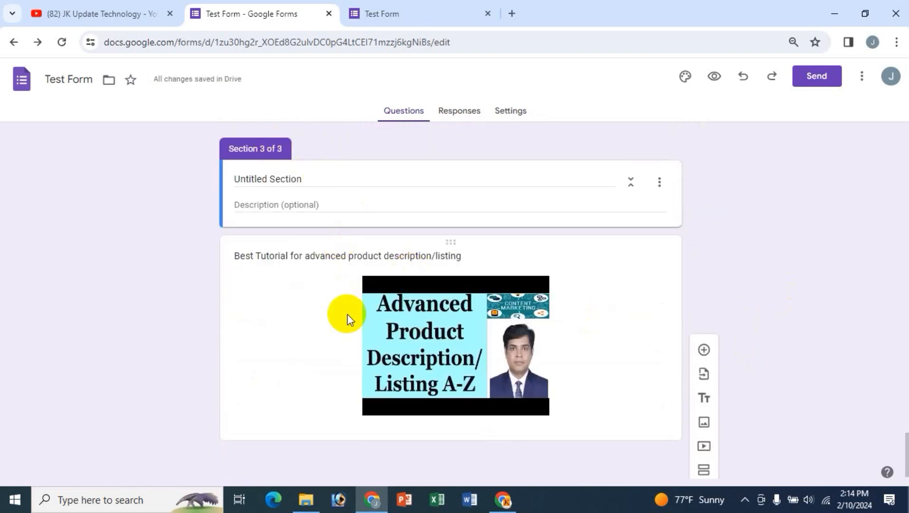
pyautogui.scroll(7, 301, 273)
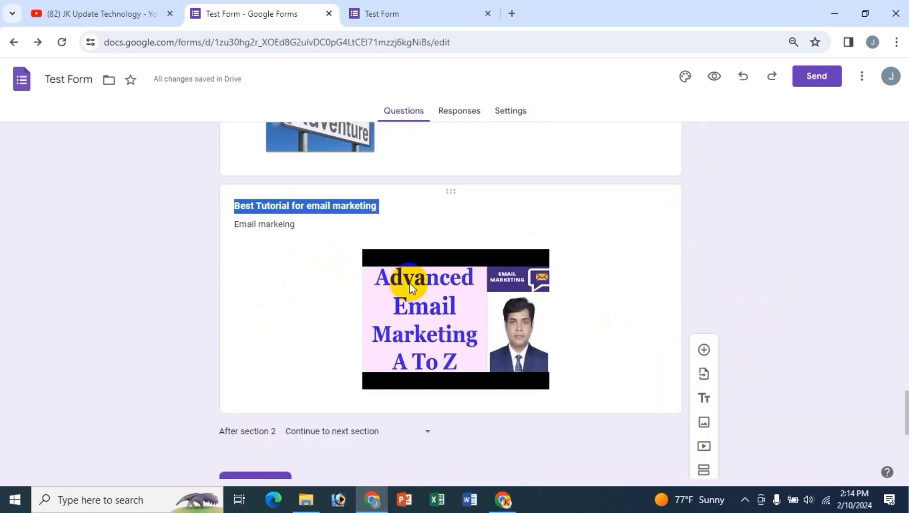
pyautogui.scroll(4, 391, 201)
pyautogui.scroll(-6, 400, 359)
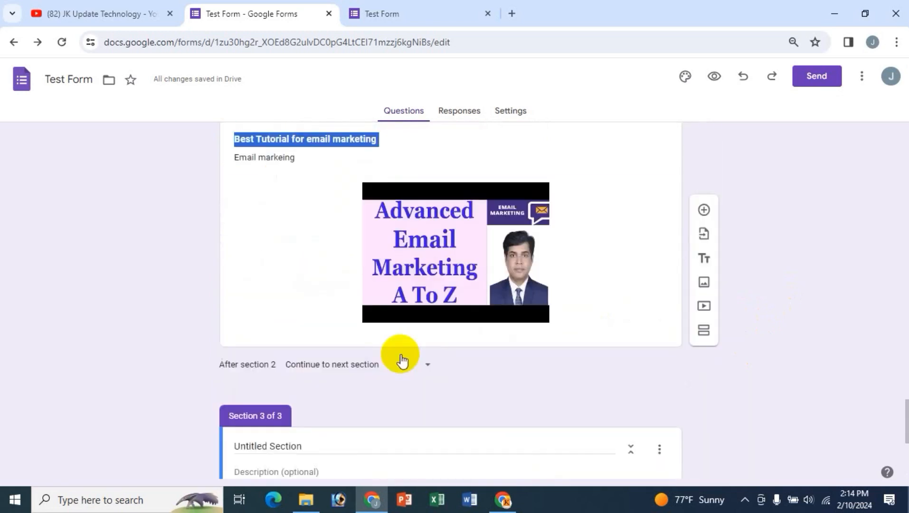
pyautogui.scroll(-4, 251, 389)
pyautogui.hotkey('ctrl', 'z')
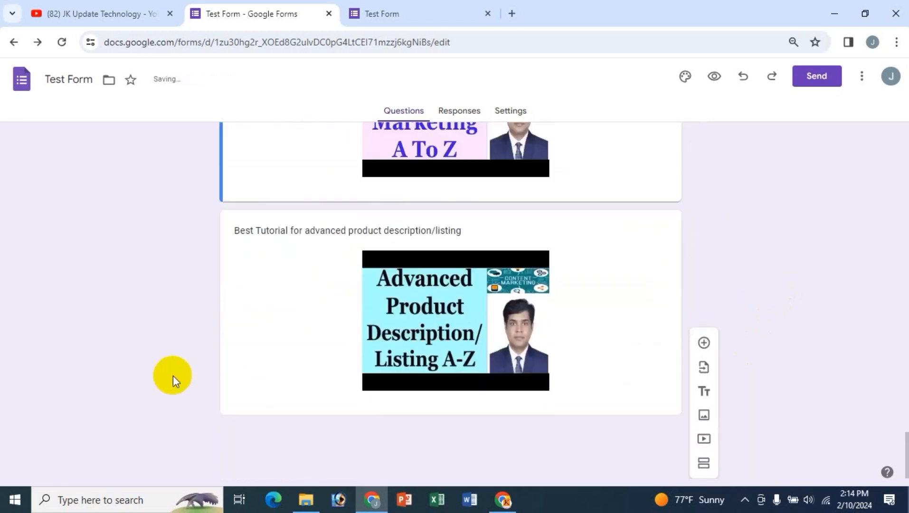
# - Insert a new section right after the movies question instead
pyautogui.scroll(8, 329, 320)
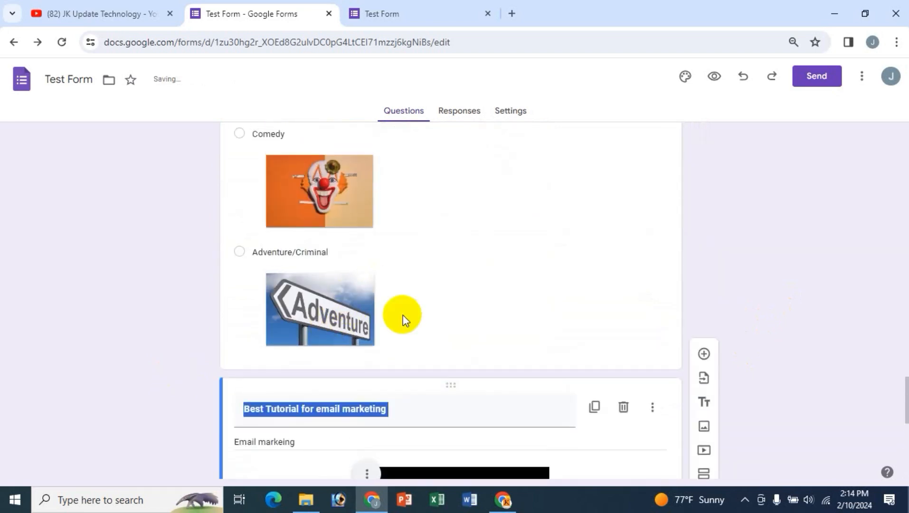
pyautogui.scroll(4, 401, 318)
pyautogui.scroll(8, 402, 316)
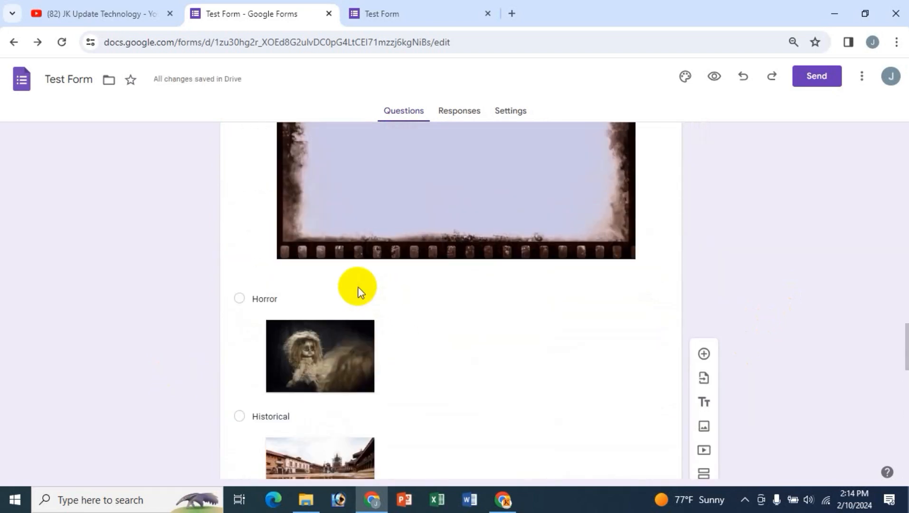
pyautogui.click(361, 198)
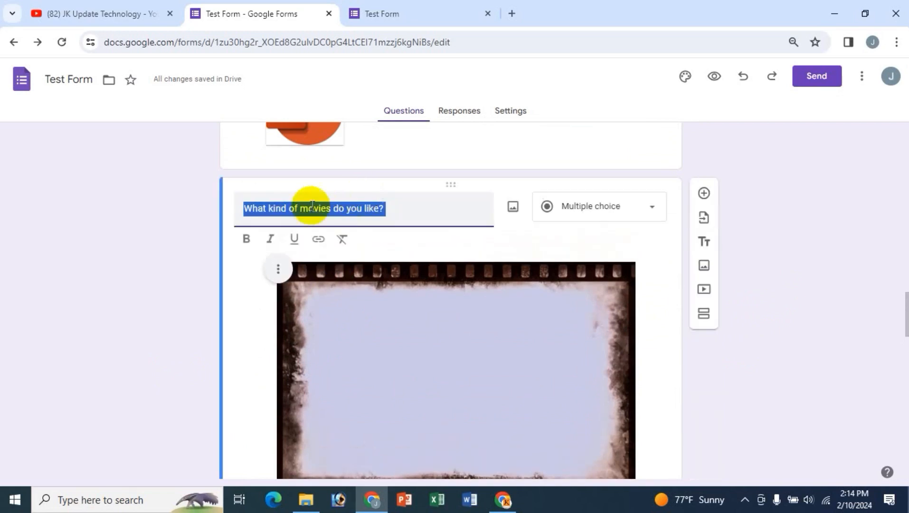
pyautogui.click(401, 210)
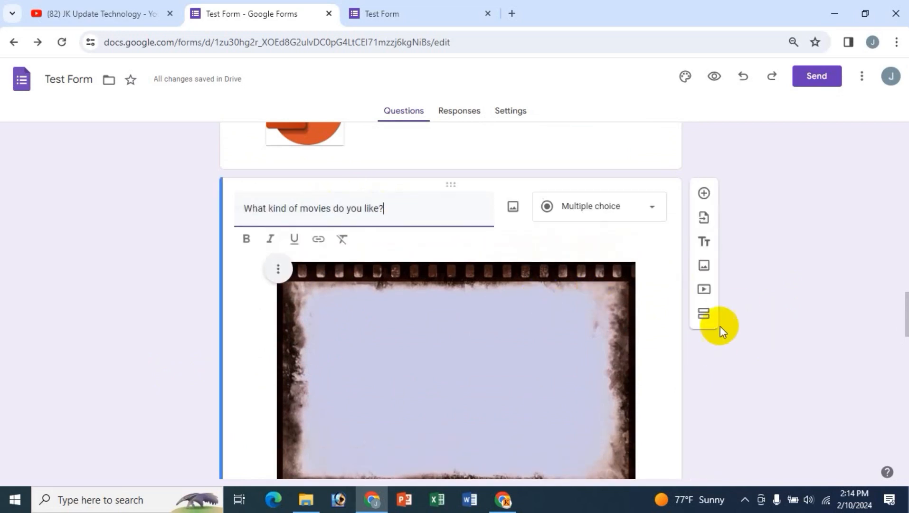
pyautogui.click(702, 316)
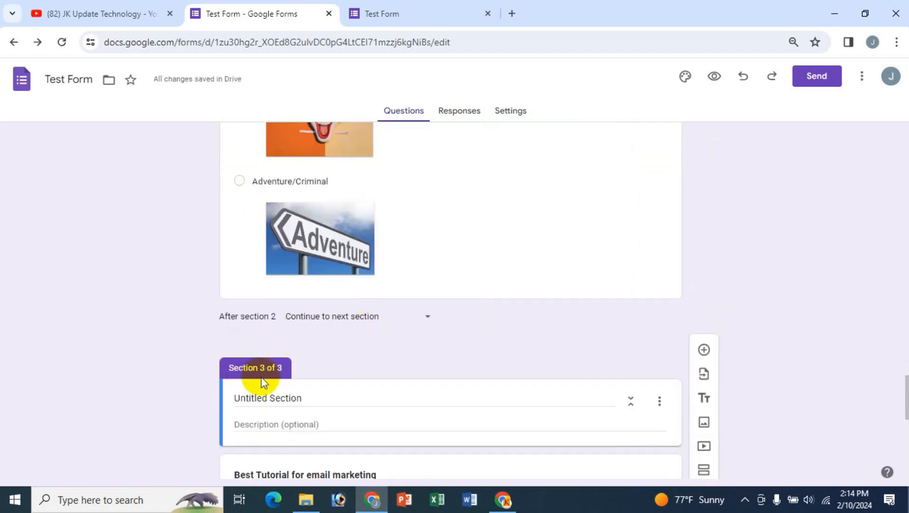
pyautogui.scroll(-4, 271, 382)
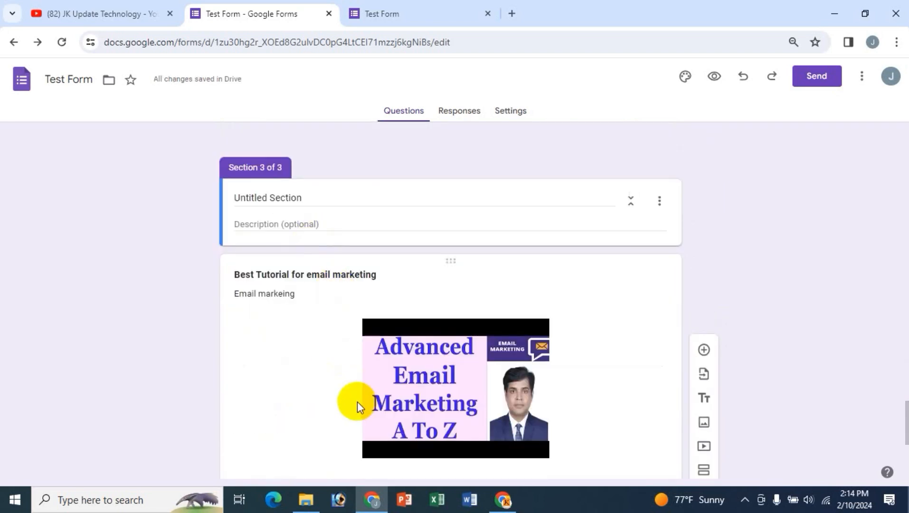
pyautogui.scroll(-5, 470, 401)
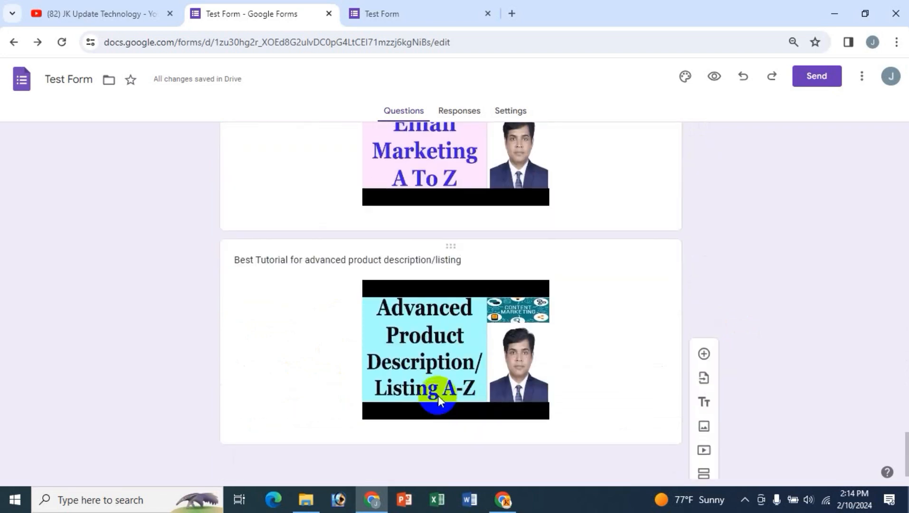
pyautogui.scroll(7, 438, 395)
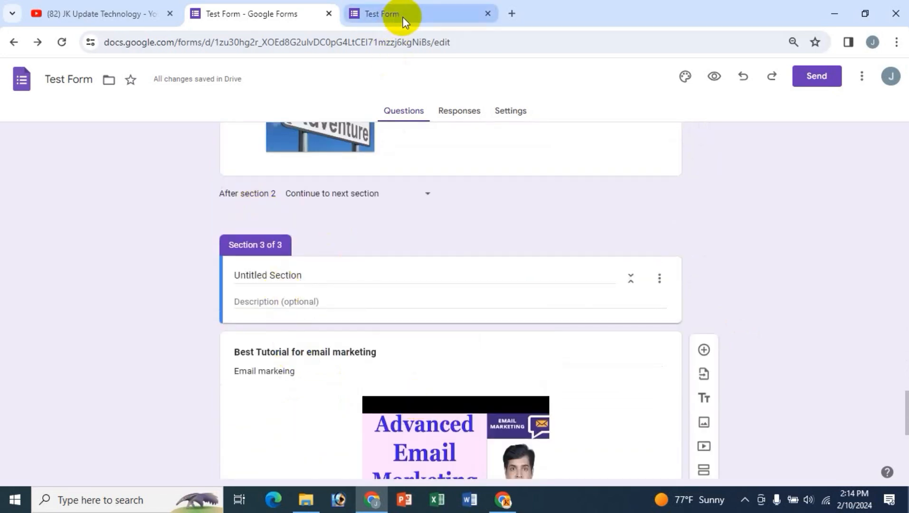
# - Reload the preview, continue to page two and try advancing without answering
pyautogui.click(406, 16)
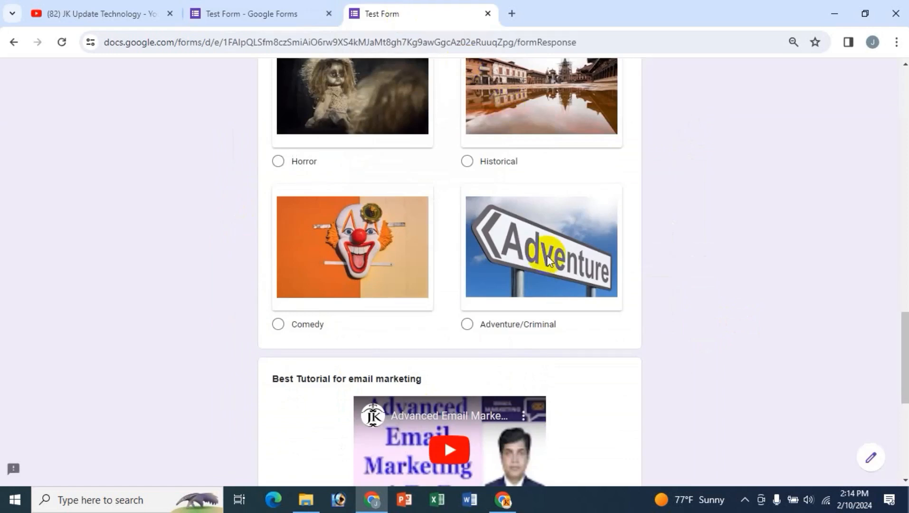
pyautogui.click(63, 42)
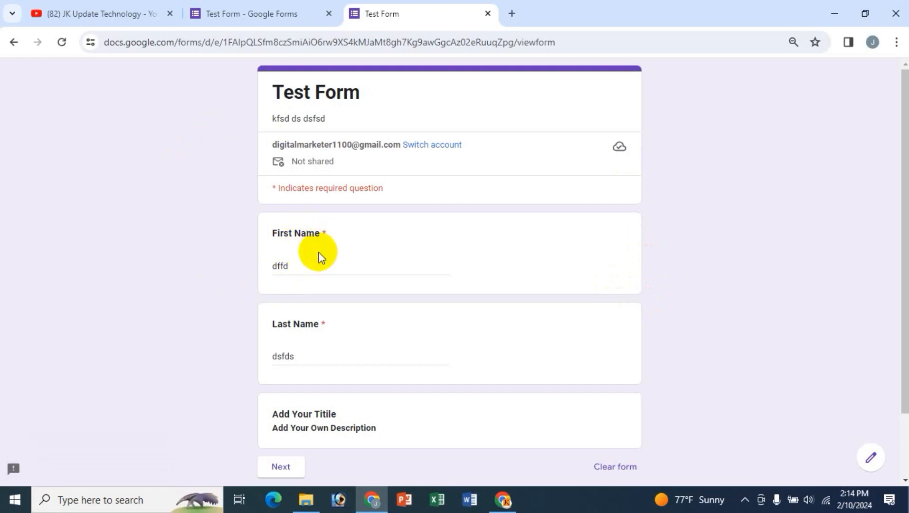
pyautogui.scroll(-2, 324, 292)
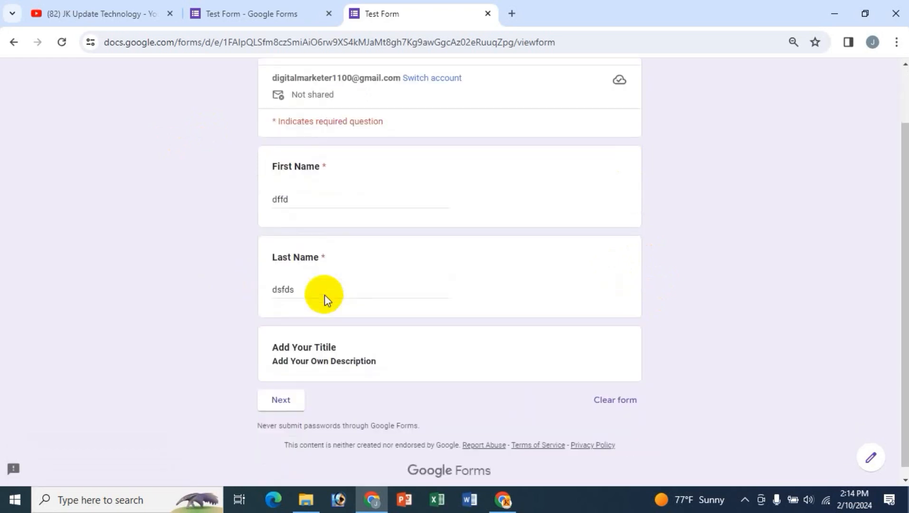
pyautogui.click(288, 404)
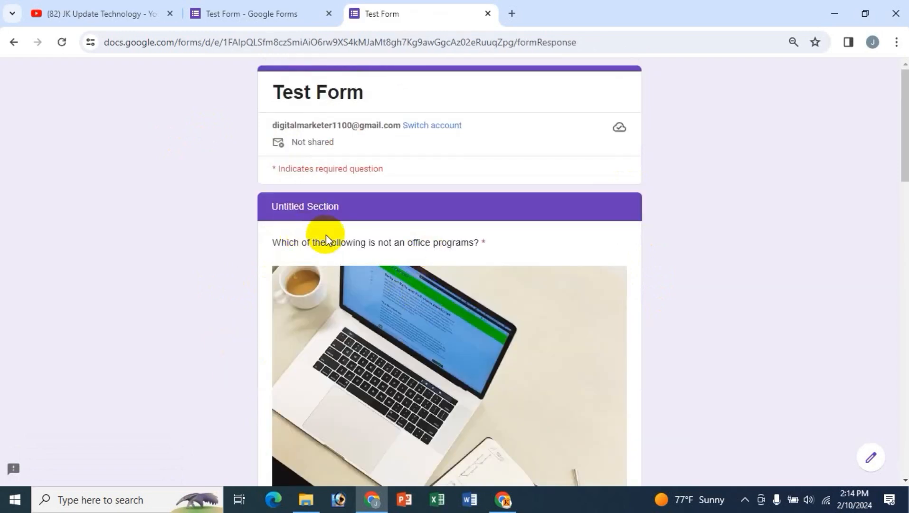
pyautogui.click(321, 202)
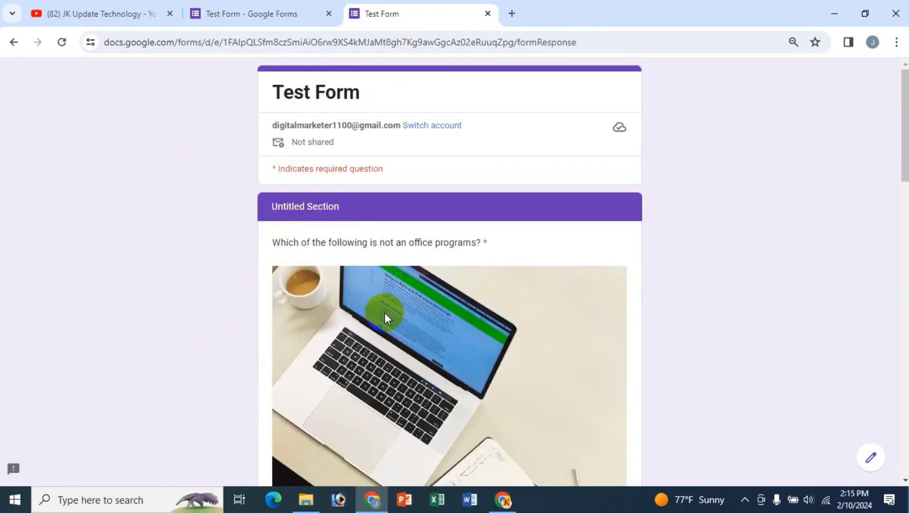
pyautogui.scroll(-11, 437, 352)
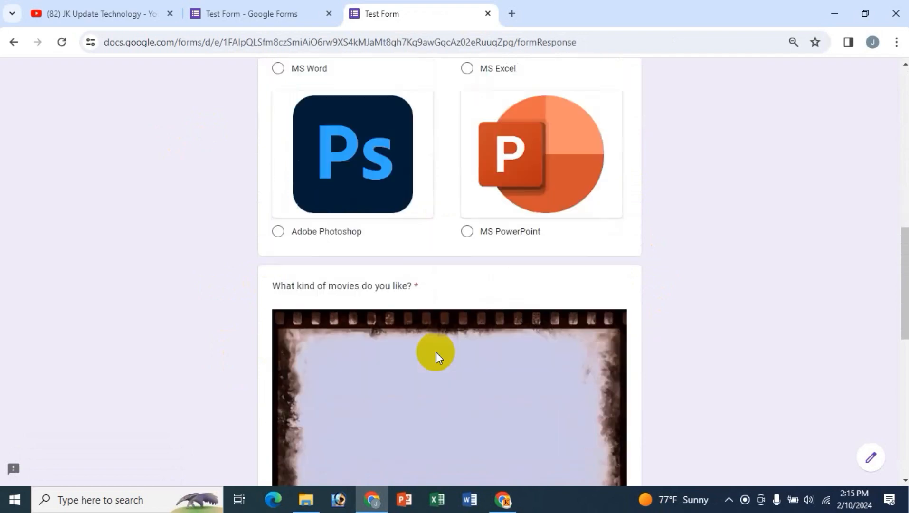
pyautogui.scroll(1, 436, 352)
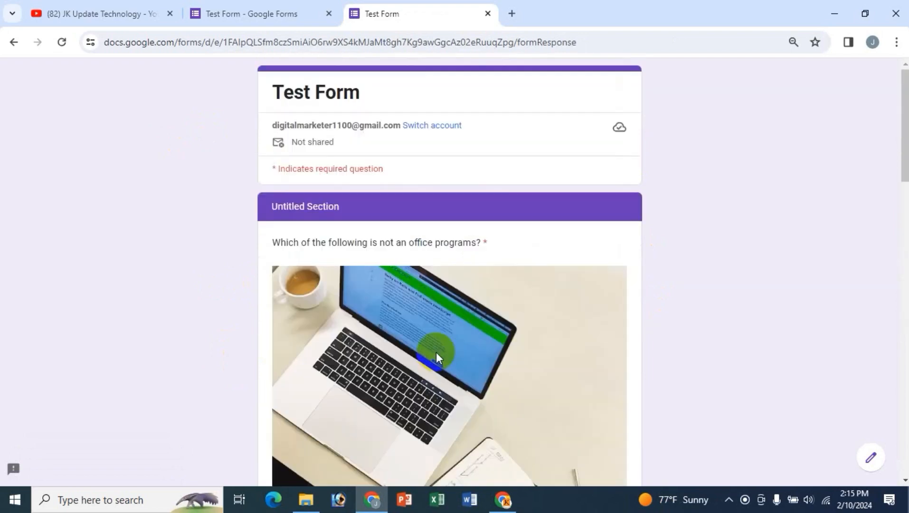
pyautogui.scroll(-14, 436, 352)
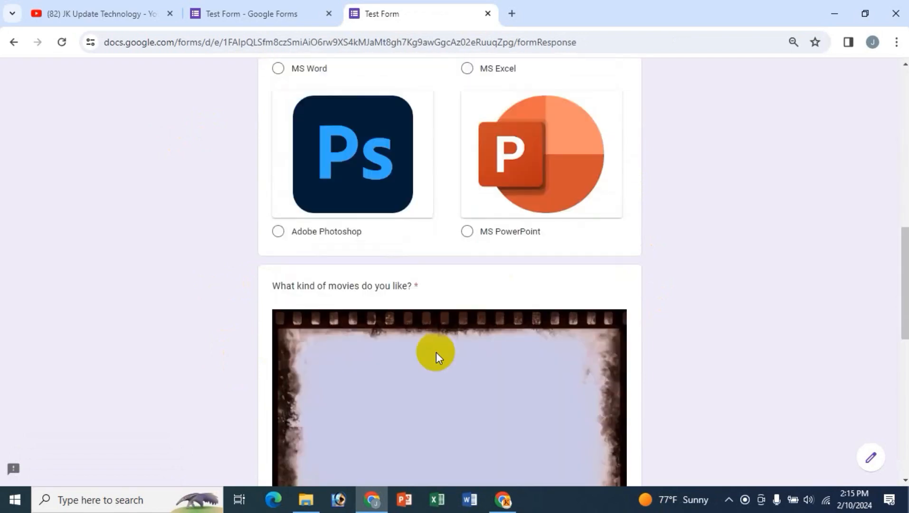
pyautogui.scroll(-6, 435, 353)
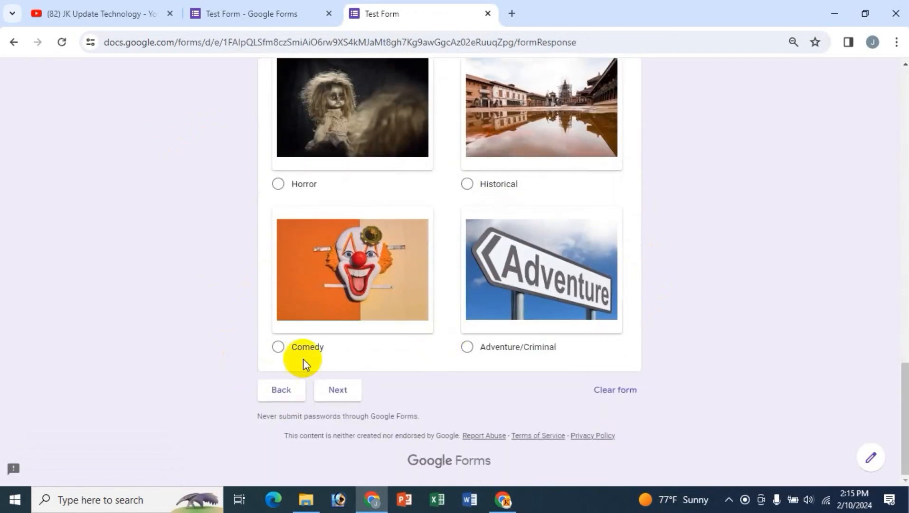
pyautogui.click(338, 391)
# - Answer MS Word and Historical, then continue to the tutorial videos page
pyautogui.scroll(9, 188, 364)
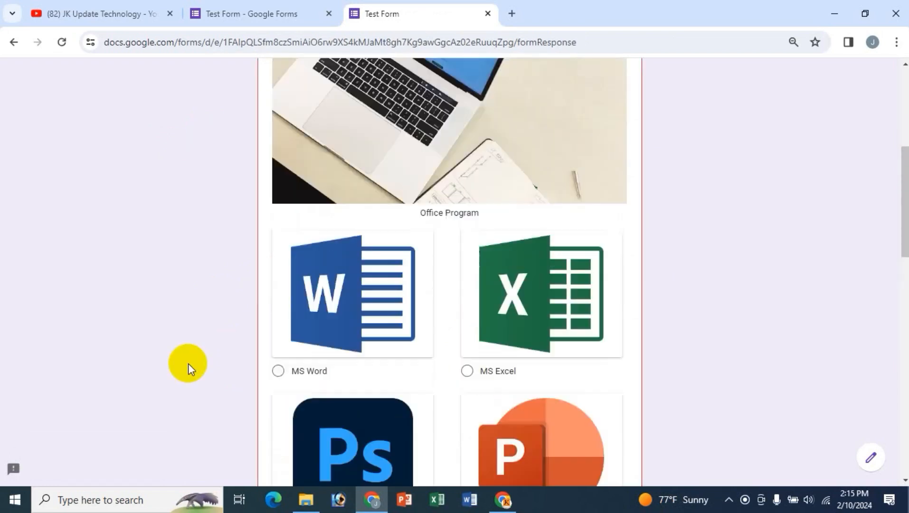
pyautogui.scroll(-7, 473, 311)
pyautogui.scroll(-4, 474, 311)
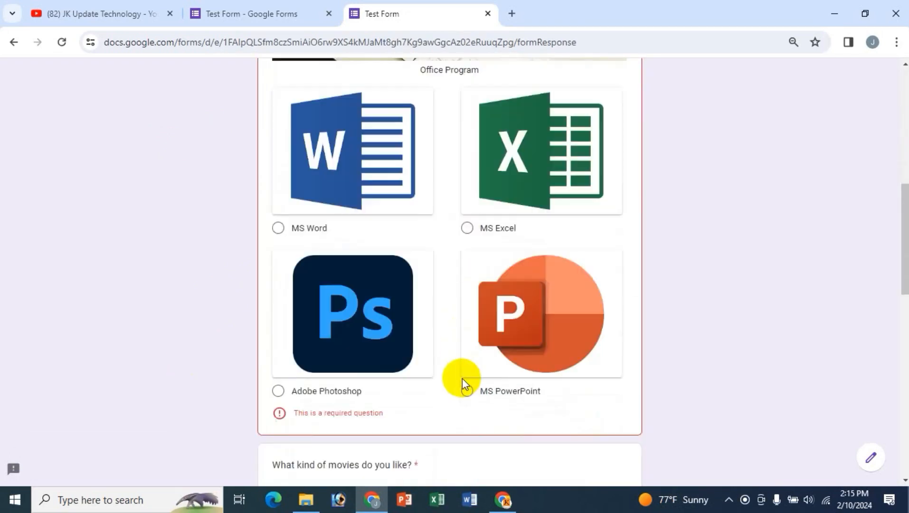
pyautogui.click(279, 203)
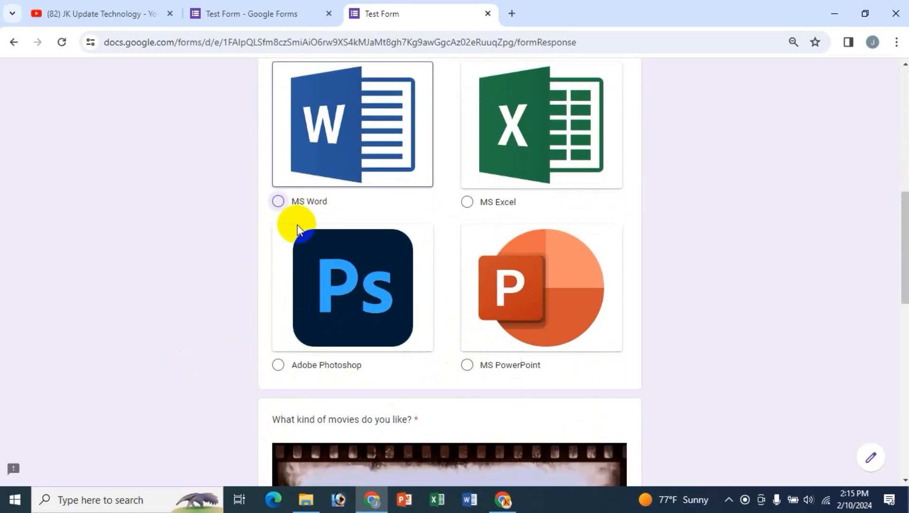
pyautogui.scroll(-10, 426, 327)
pyautogui.scroll(-5, 426, 327)
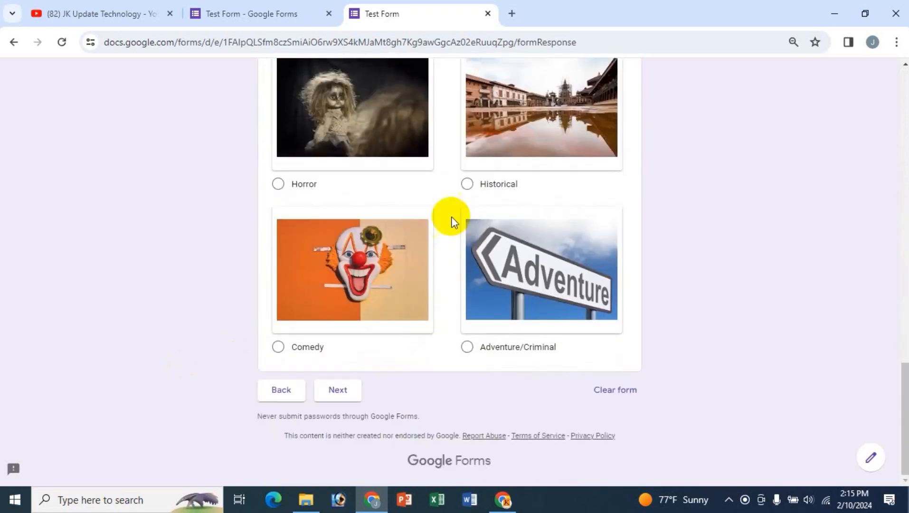
pyautogui.click(465, 186)
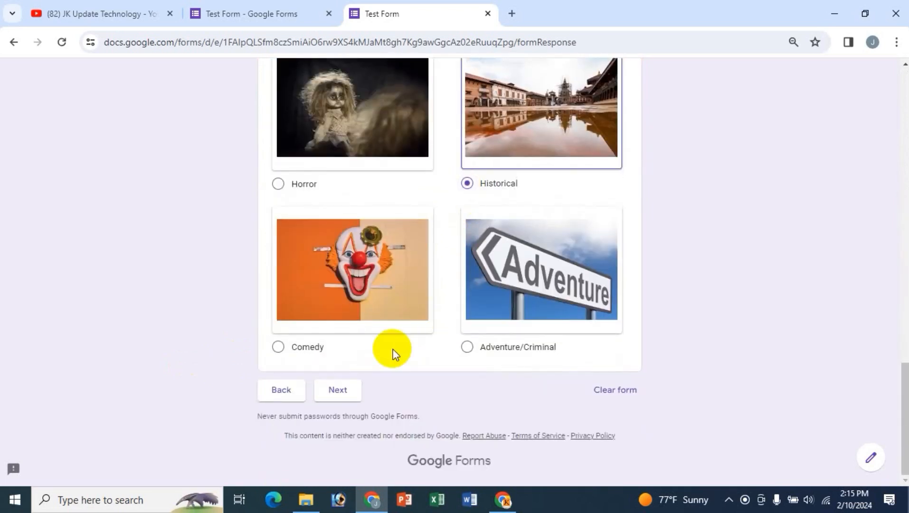
pyautogui.click(341, 390)
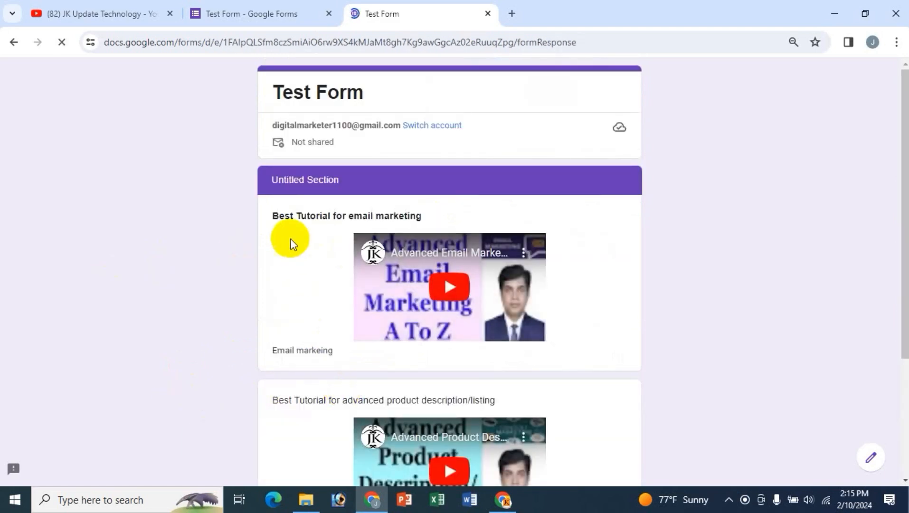
pyautogui.scroll(-3, 477, 387)
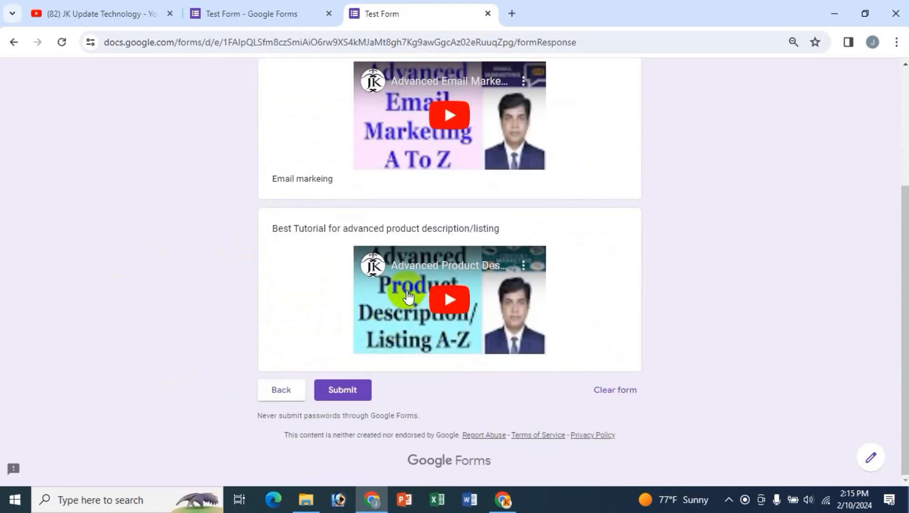
pyautogui.scroll(3, 354, 405)
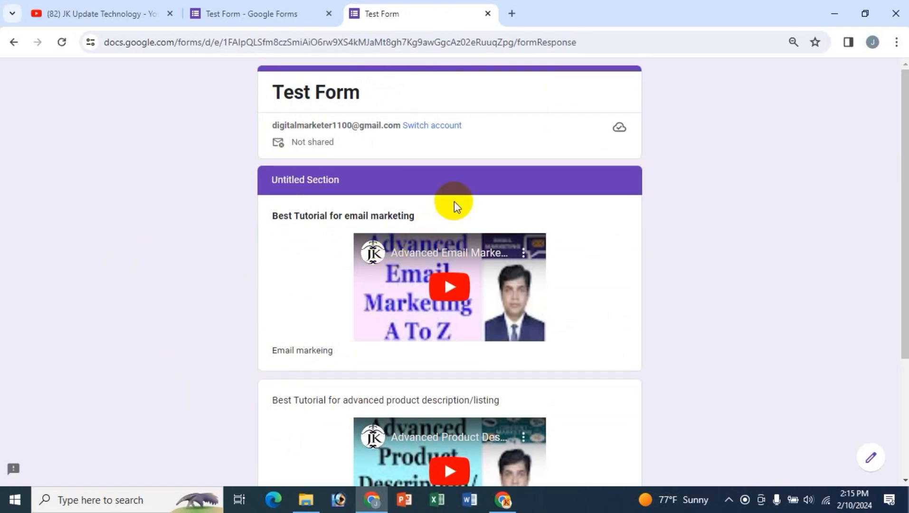
# - Close the preview and rename Section 2's title to a person's name
pyautogui.click(485, 14)
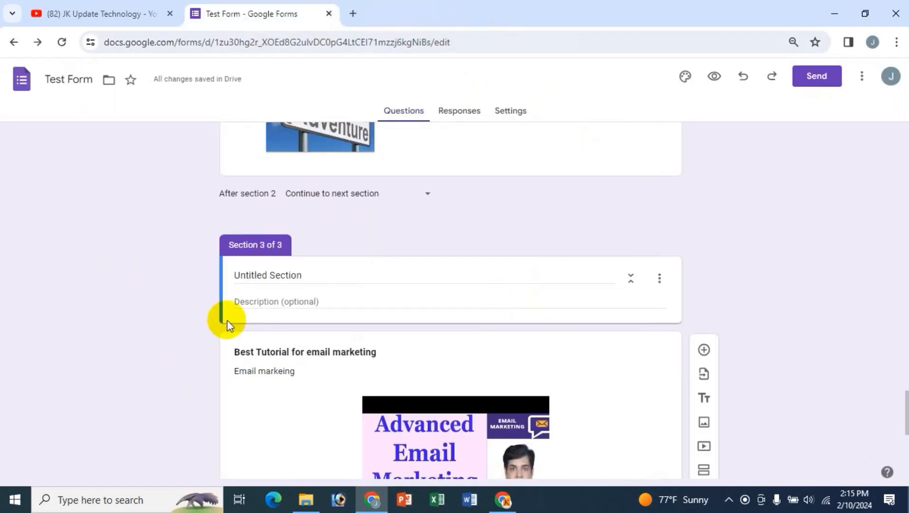
pyautogui.scroll(20, 140, 317)
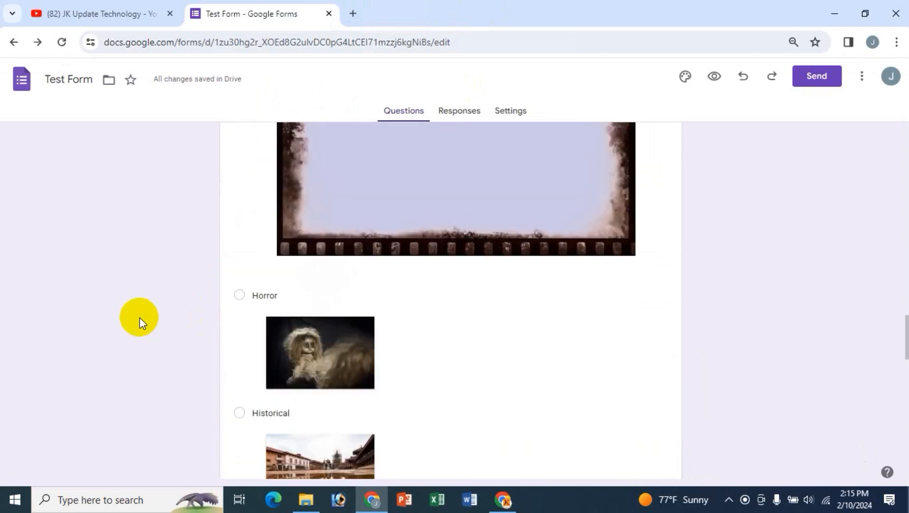
pyautogui.scroll(5, 140, 317)
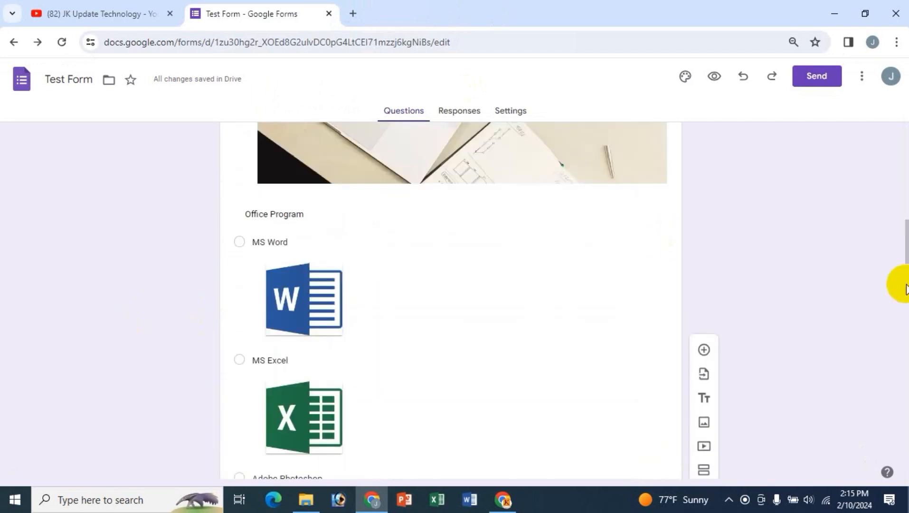
pyautogui.scroll(15, 501, 248)
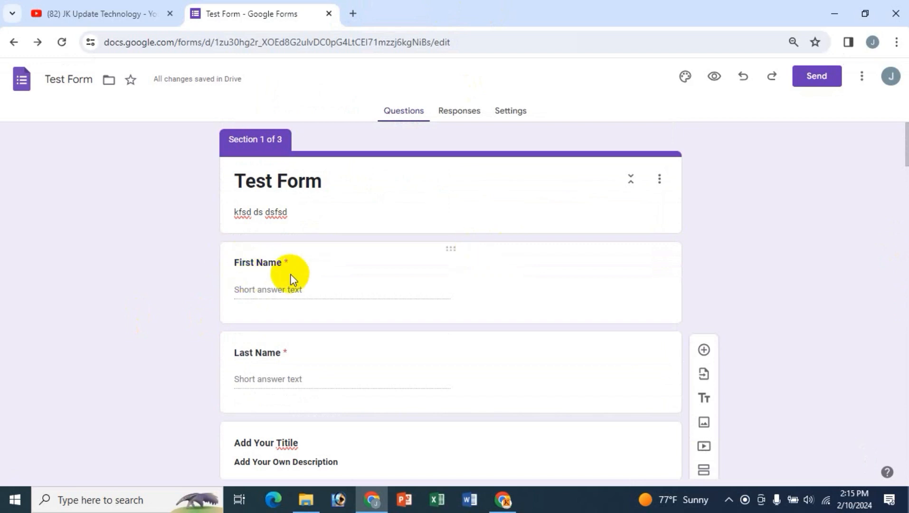
pyautogui.scroll(-3, 354, 292)
pyautogui.scroll(-3, 352, 295)
pyautogui.scroll(6, 295, 306)
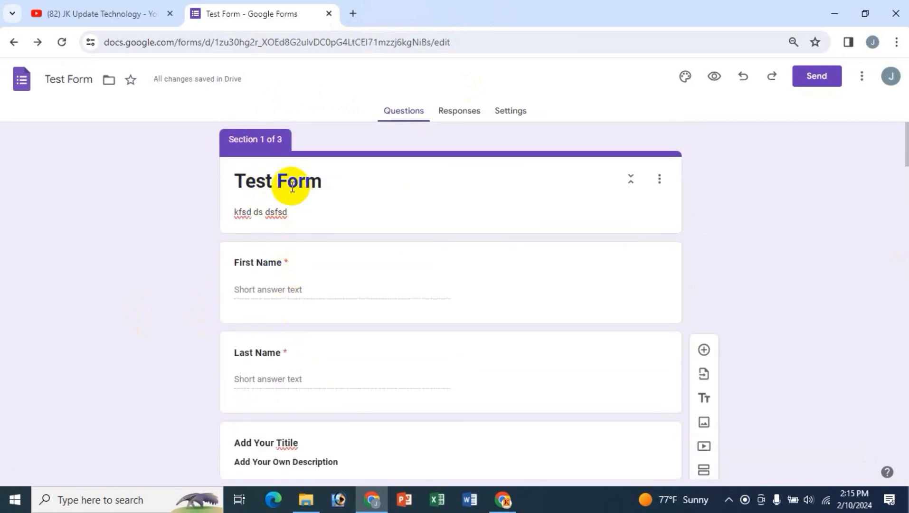
pyautogui.scroll(-4, 420, 333)
pyautogui.scroll(-1, 265, 323)
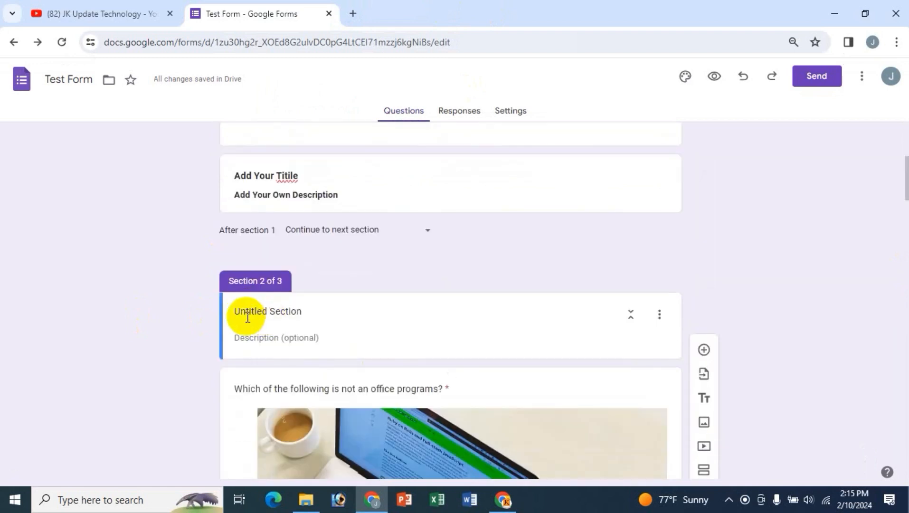
pyautogui.moveTo(309, 310); pyautogui.dragTo(213, 310)
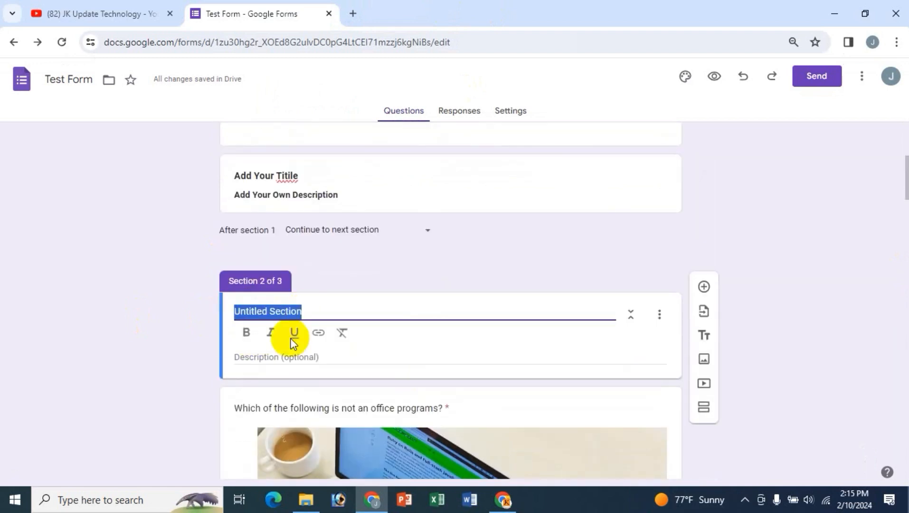
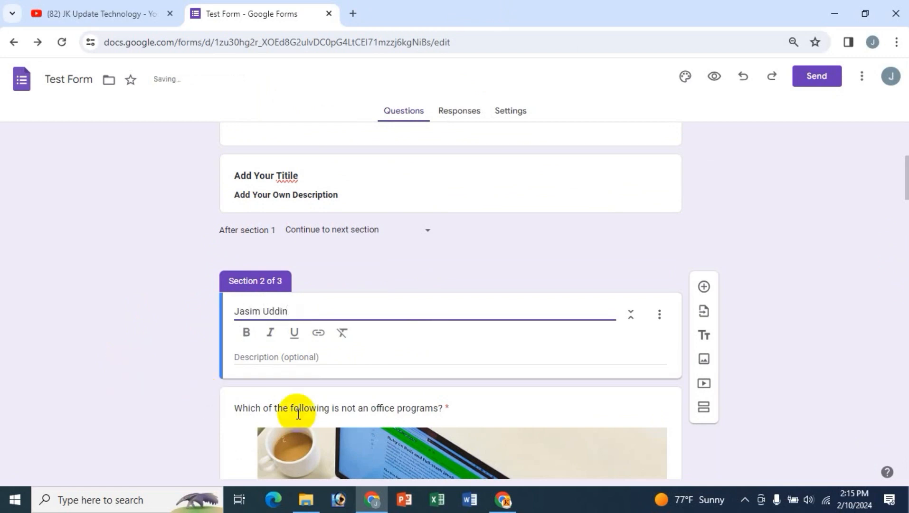
# - Add a short sample description to Section 2
pyautogui.click(290, 357)
pyautogui.write('dfsdds')
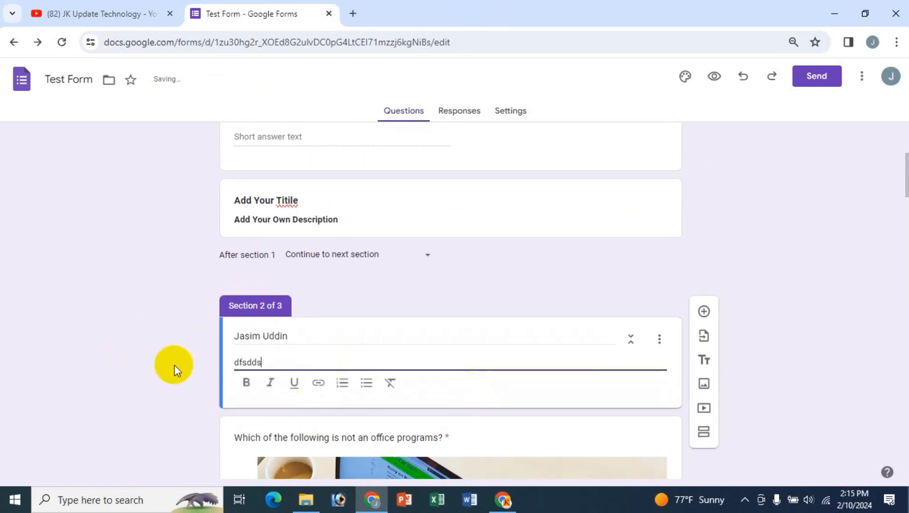
pyautogui.click(93, 343)
pyautogui.scroll(-5, 322, 355)
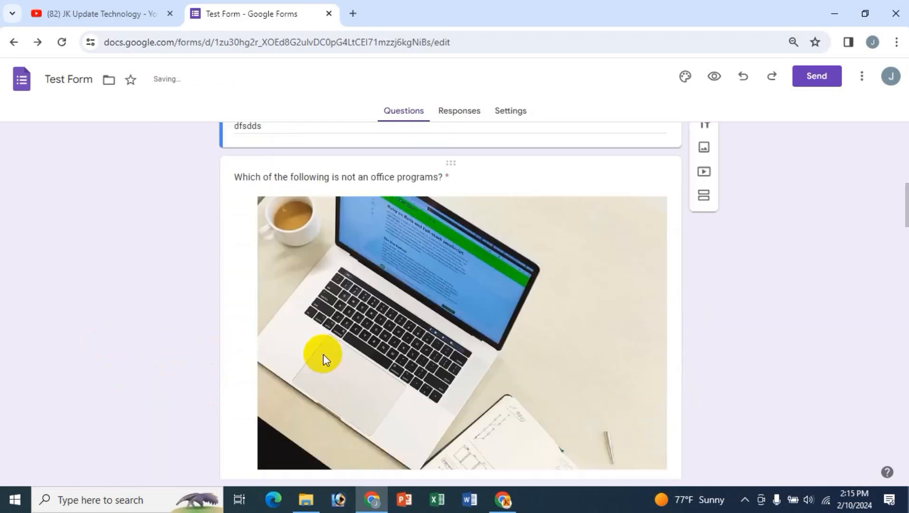
pyautogui.scroll(-20, 323, 353)
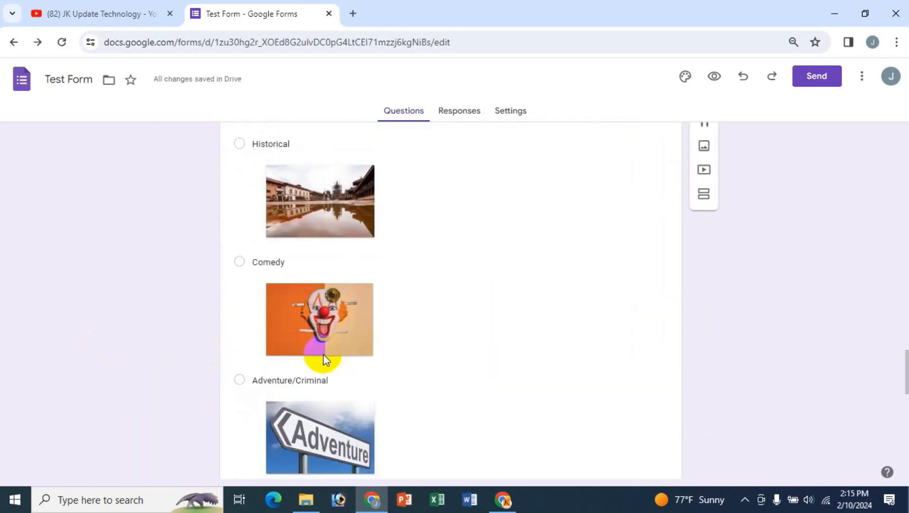
pyautogui.scroll(-7, 323, 356)
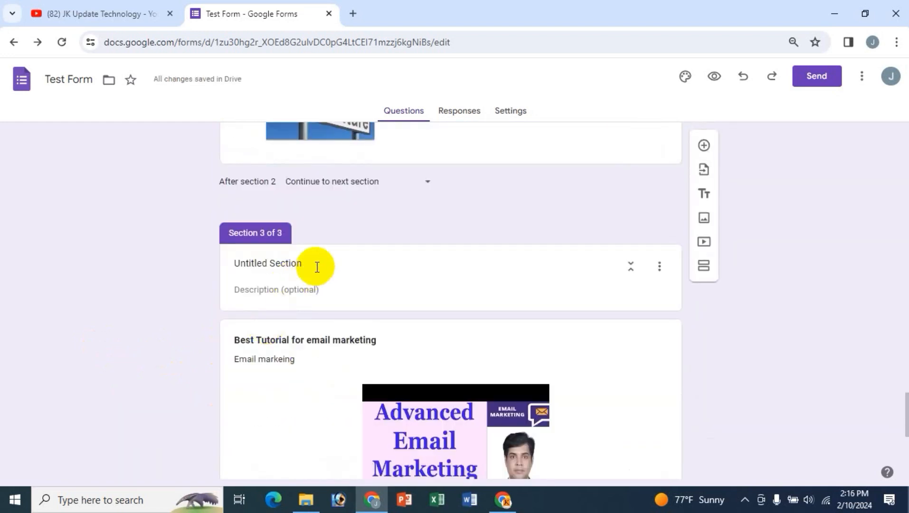
# - Retitle Section 3 'Bangladesh' and give it the description 'dsfsdfsfs'
pyautogui.click(317, 267)
pyautogui.write('Bangladesh')
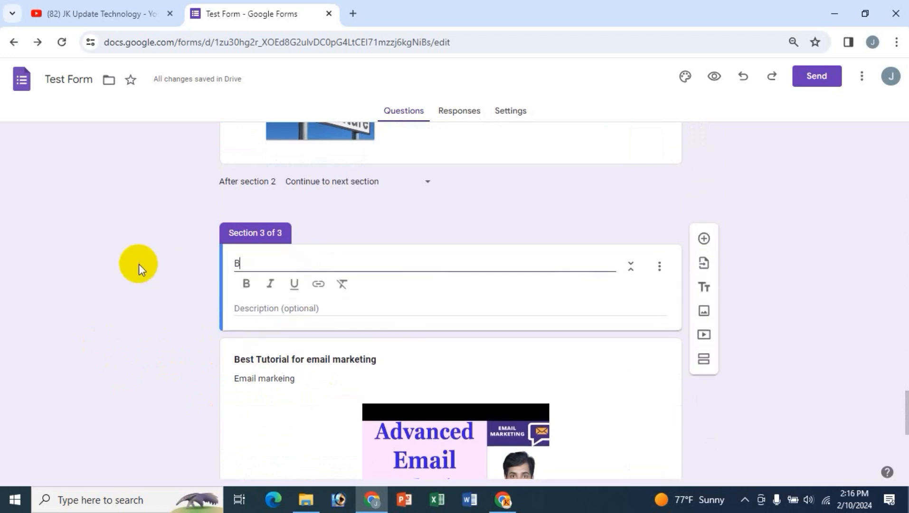
pyautogui.click(284, 316)
pyautogui.write('dsfsdfsfs')
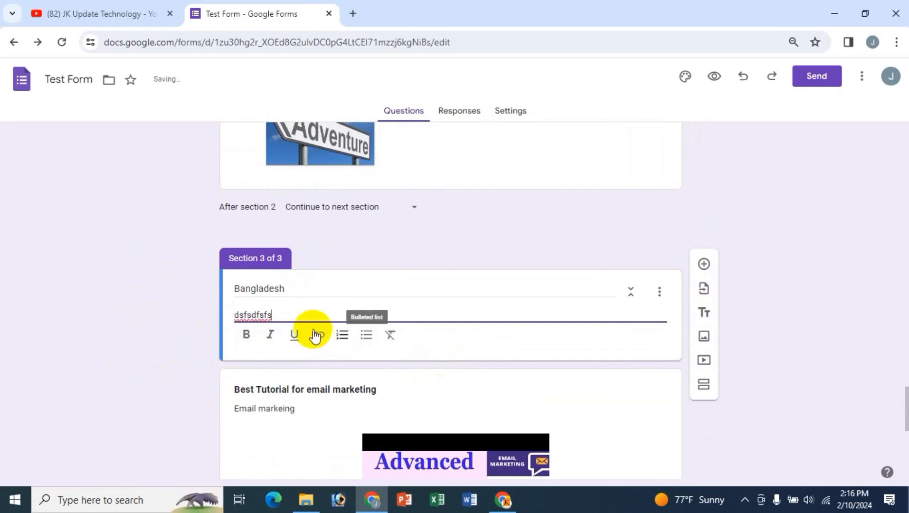
pyautogui.click(258, 289)
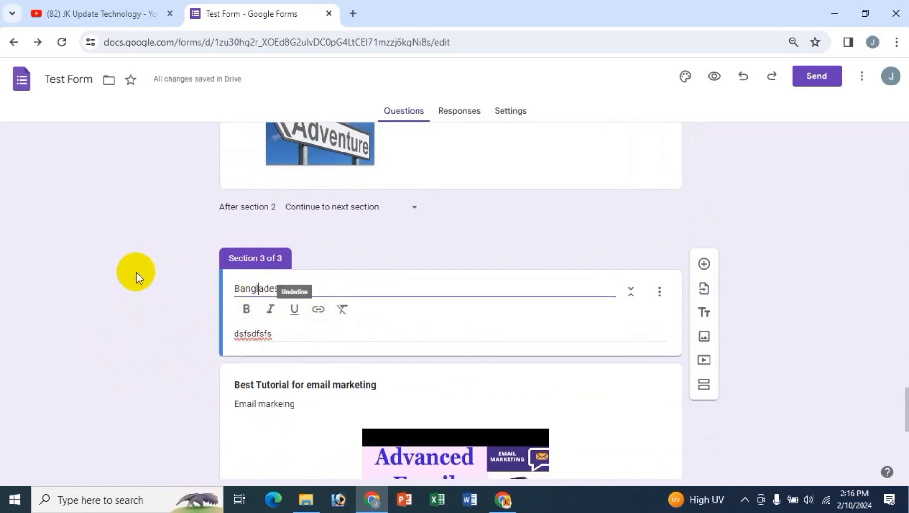
pyautogui.click(136, 274)
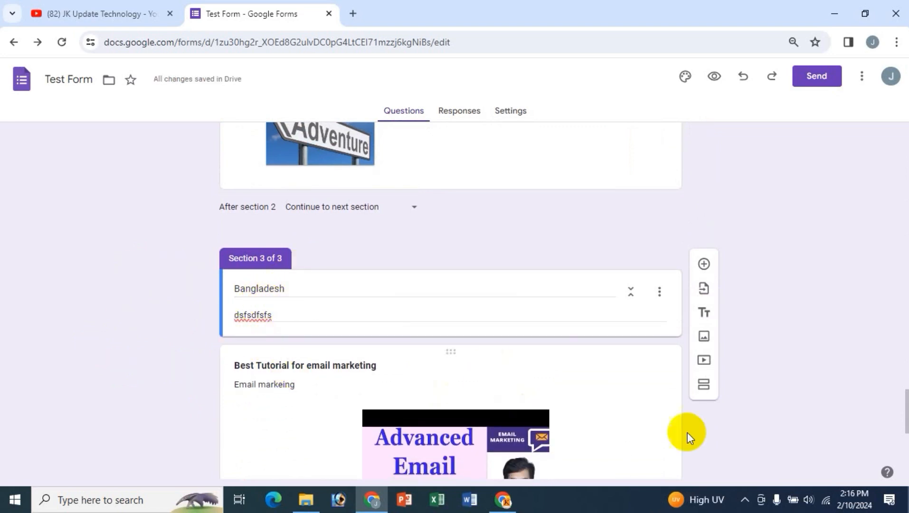
pyautogui.scroll(-7, 707, 437)
pyautogui.scroll(15, 707, 437)
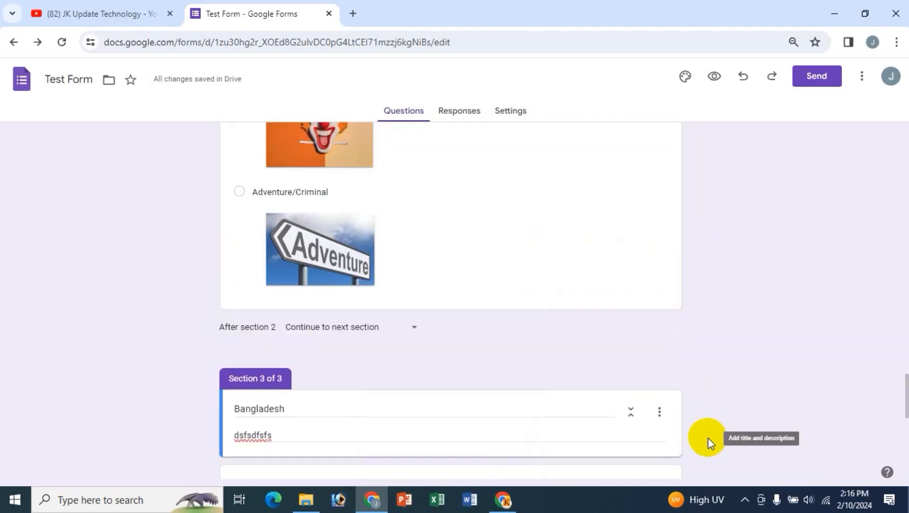
pyautogui.scroll(15, 707, 438)
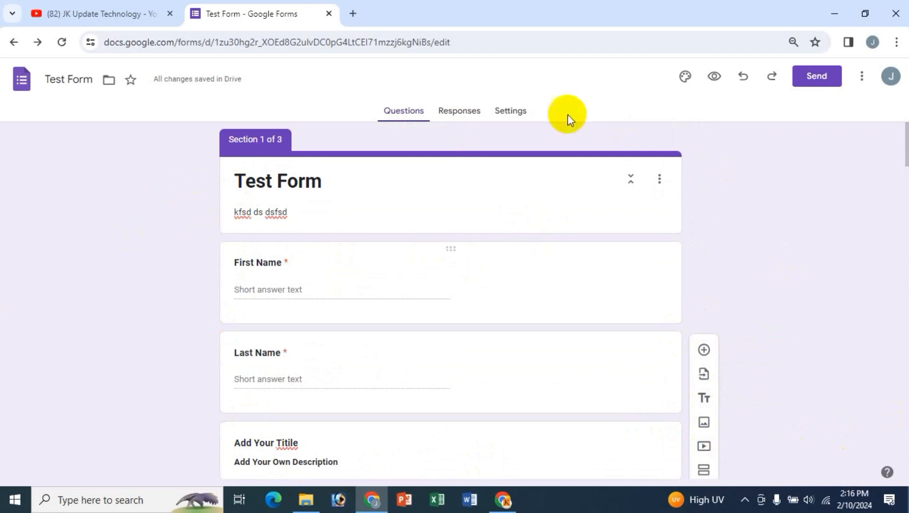
# - Shorten the form's share link in Send form, copy it, and open a new browser tab
pyautogui.click(817, 76)
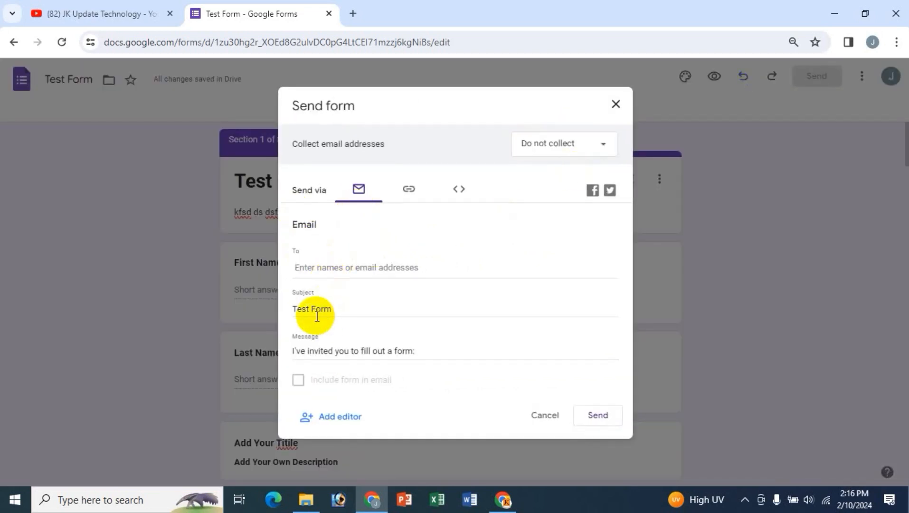
pyautogui.click(303, 263)
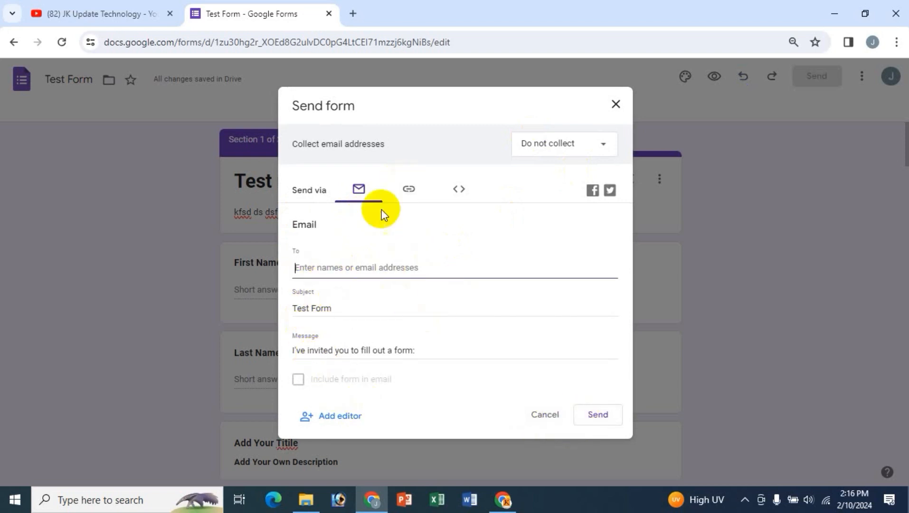
pyautogui.click(409, 190)
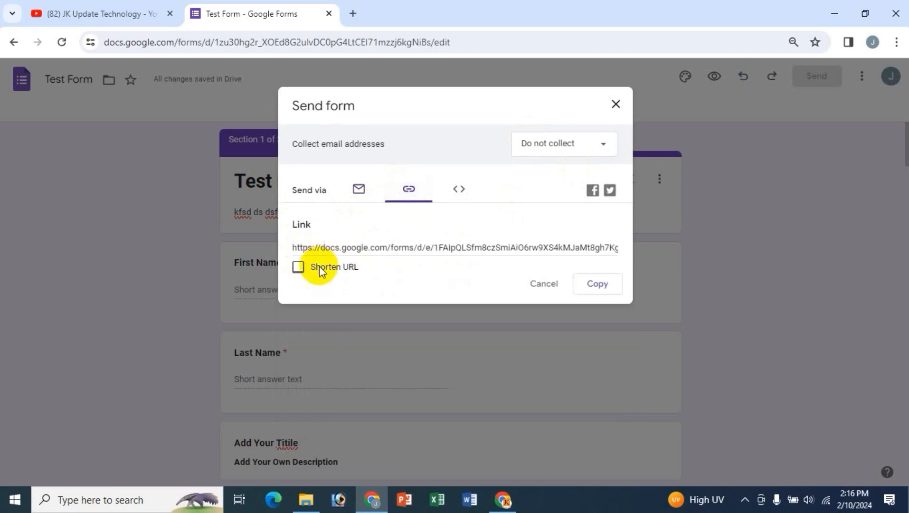
pyautogui.click(299, 268)
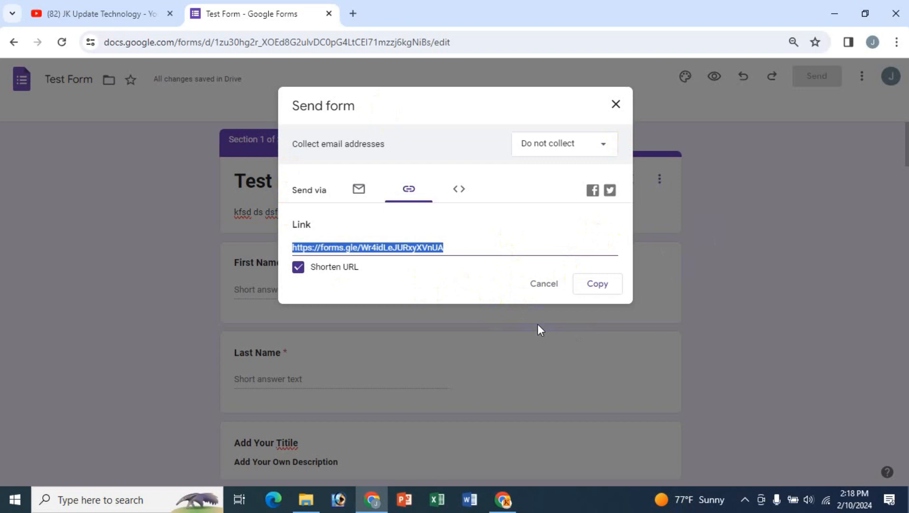
pyautogui.click(436, 196)
pyautogui.click(407, 296)
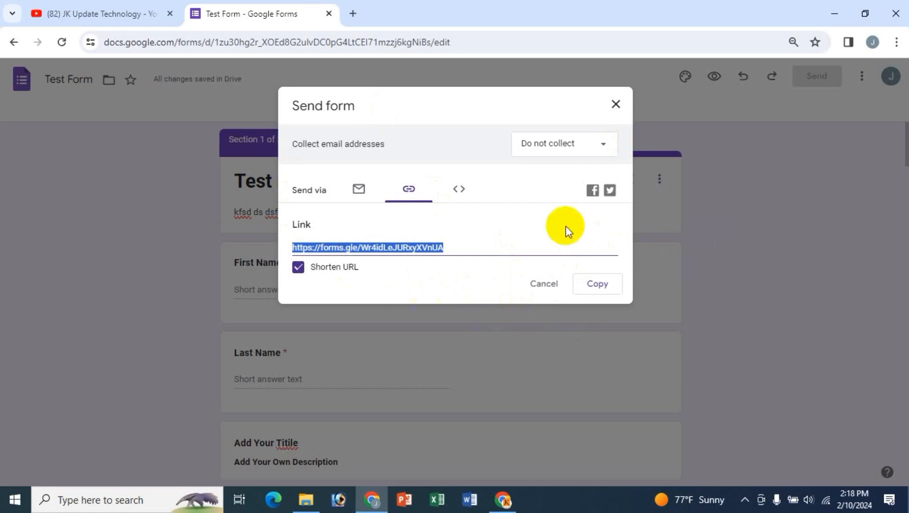
pyautogui.click(357, 19)
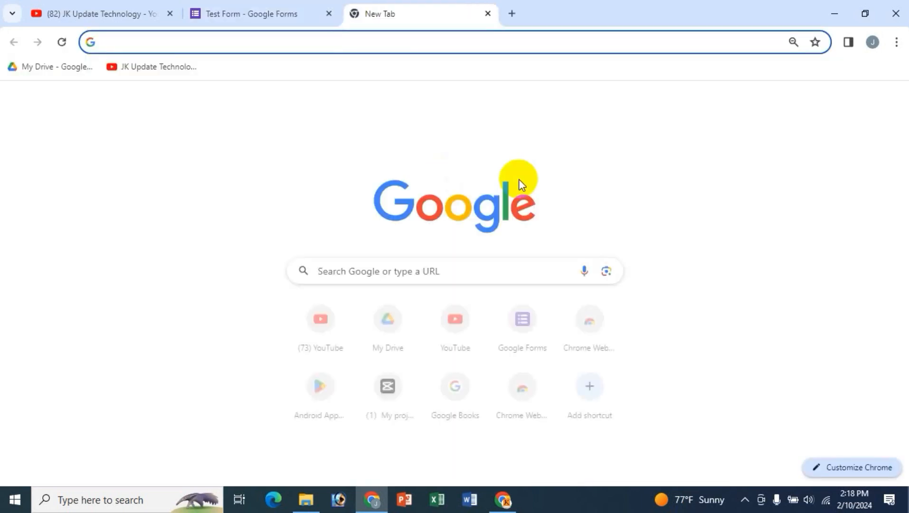
# - Paste the short link into the new tab and load the live form's first page
pyautogui.write('https://forms.gle/Wr4idLeJURxyXVnUA')
pyautogui.press('Return')
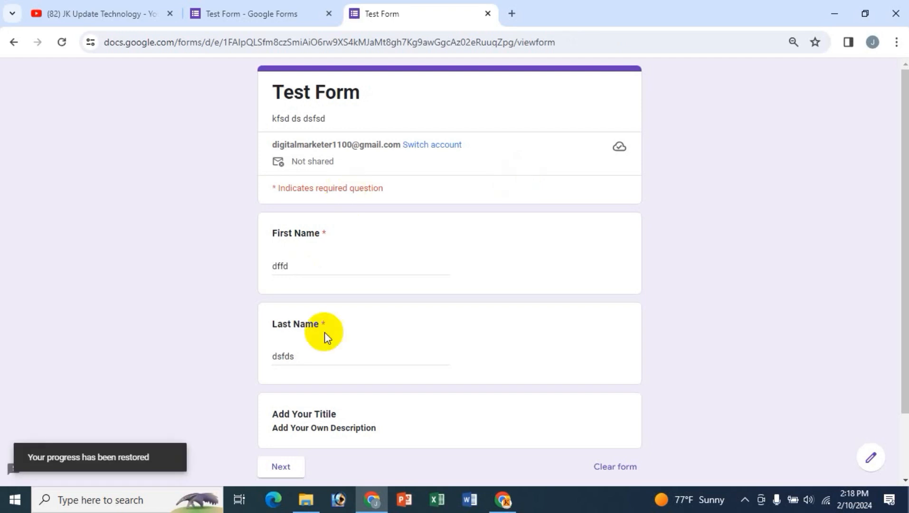
pyautogui.scroll(-2, 330, 385)
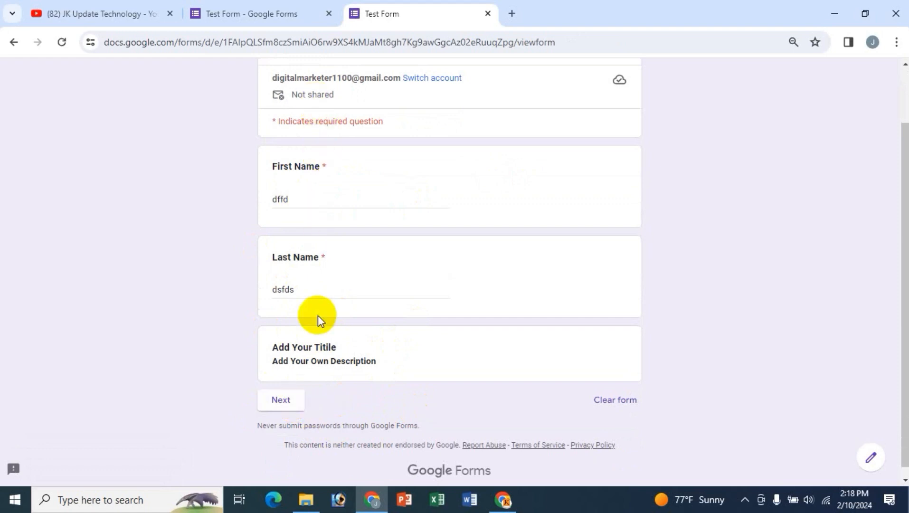
pyautogui.scroll(2, 317, 315)
pyautogui.doubleClick(332, 98)
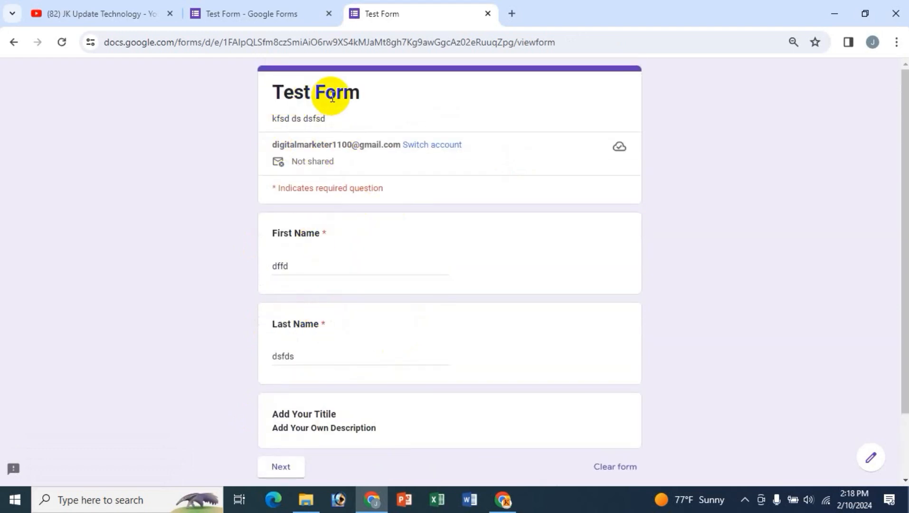
pyautogui.click(284, 115)
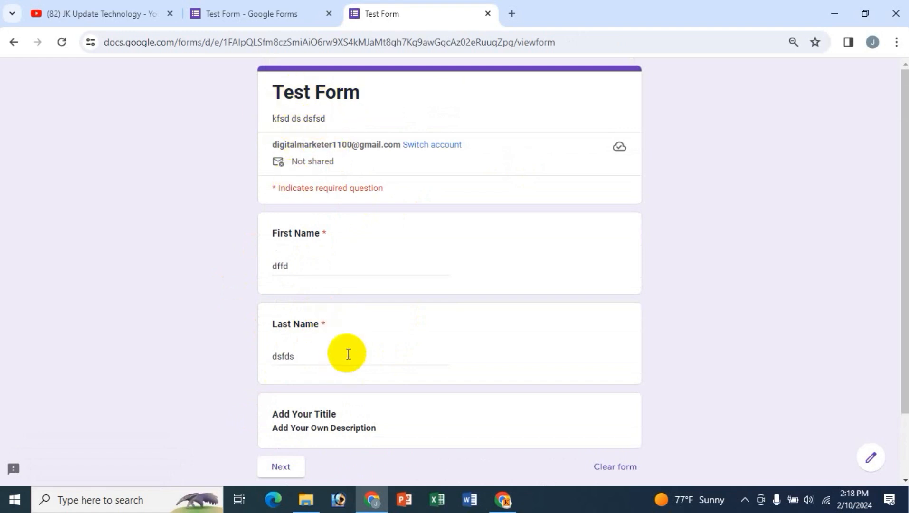
pyautogui.scroll(-2, 348, 354)
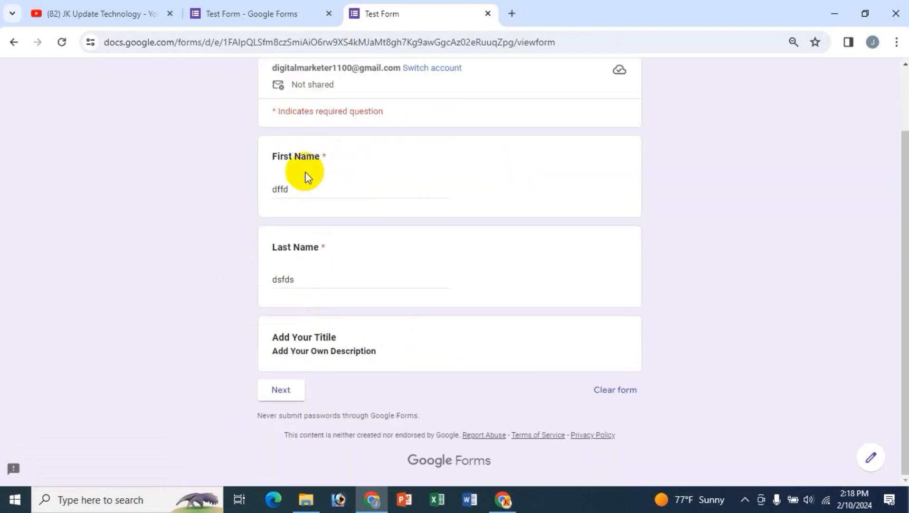
# - Advance to the next section, browse it, go back, then return to the editor tab
pyautogui.click(288, 391)
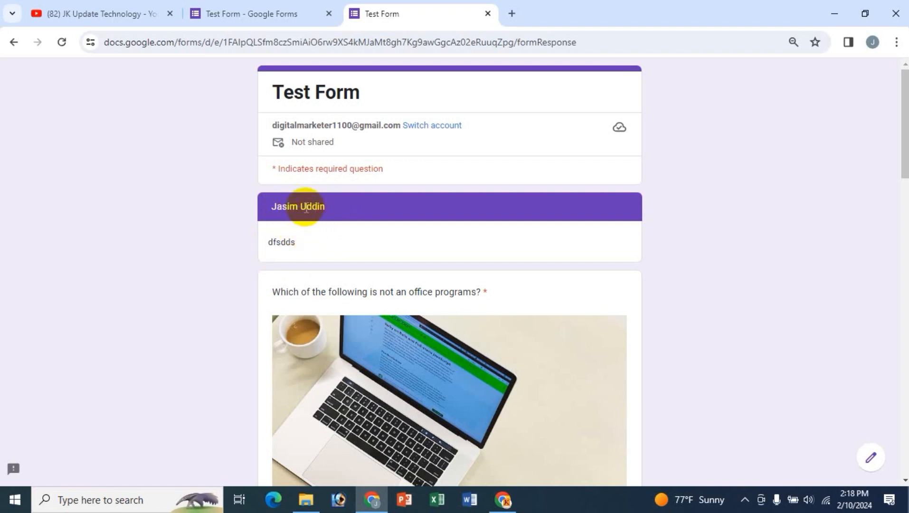
pyautogui.scroll(-10, 368, 323)
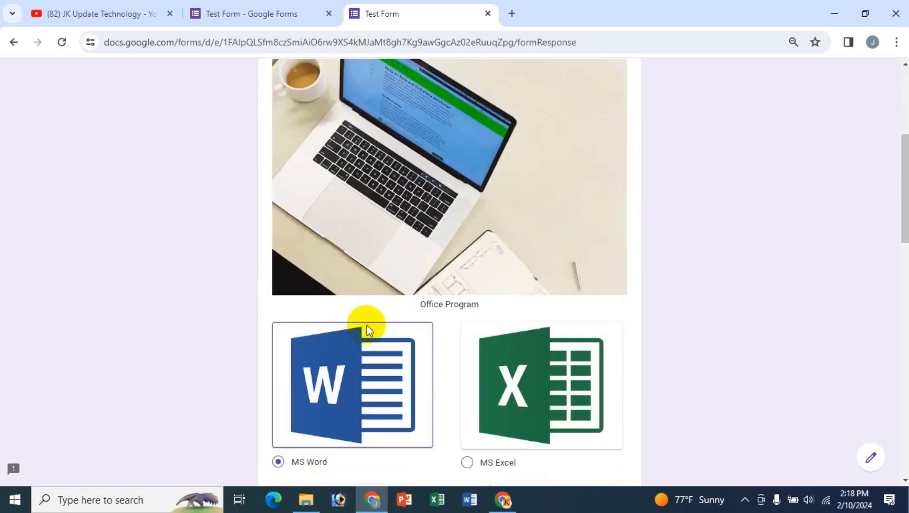
pyautogui.scroll(-11, 392, 324)
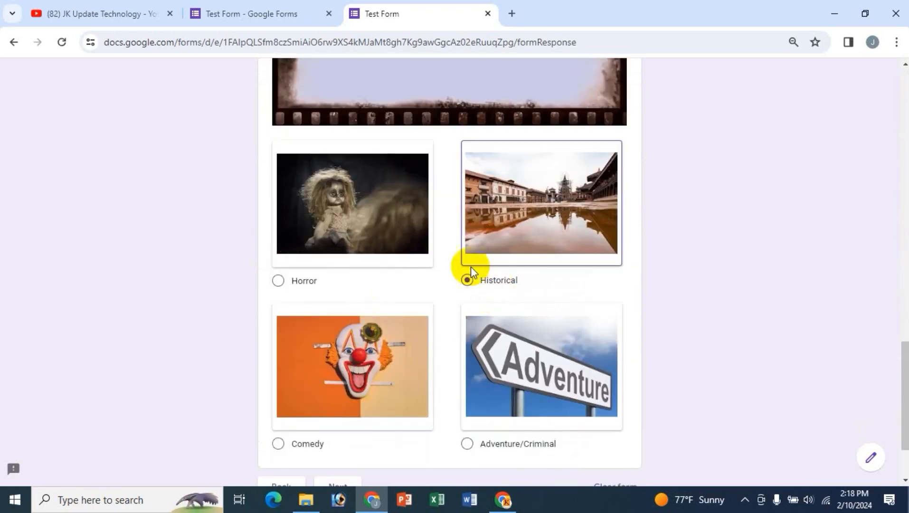
pyautogui.scroll(-2, 398, 415)
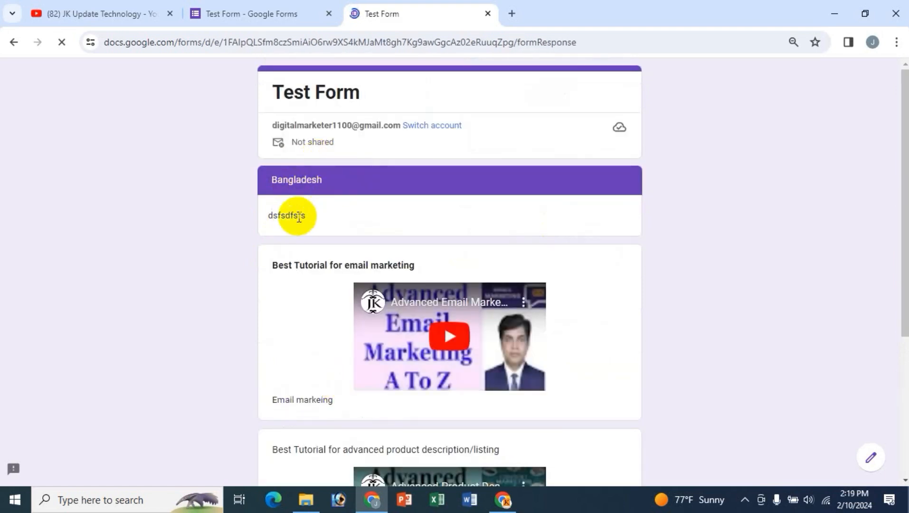
pyautogui.scroll(-2, 234, 350)
pyautogui.scroll(-3, 450, 376)
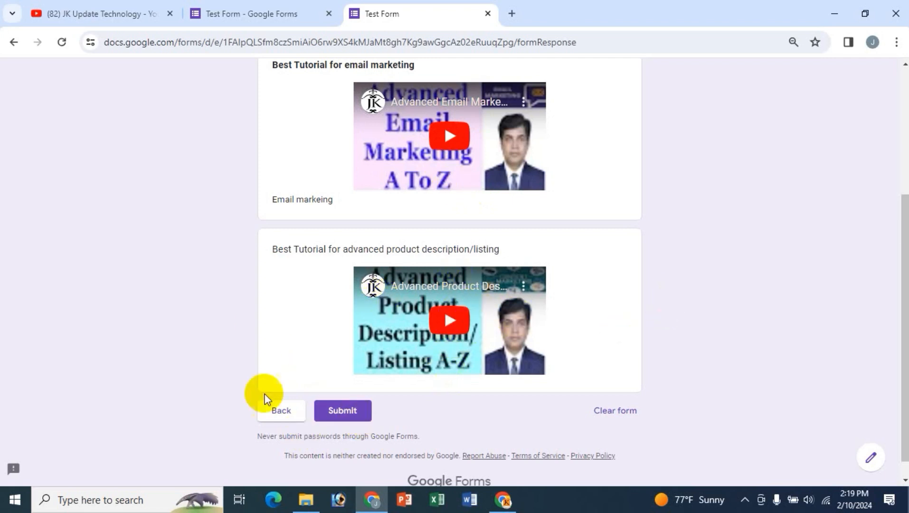
pyautogui.click(286, 413)
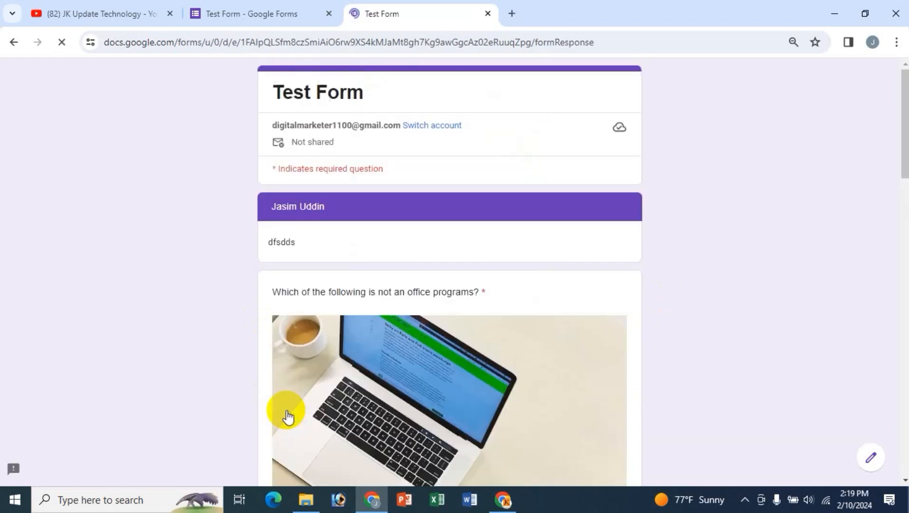
pyautogui.scroll(-5, 679, 350)
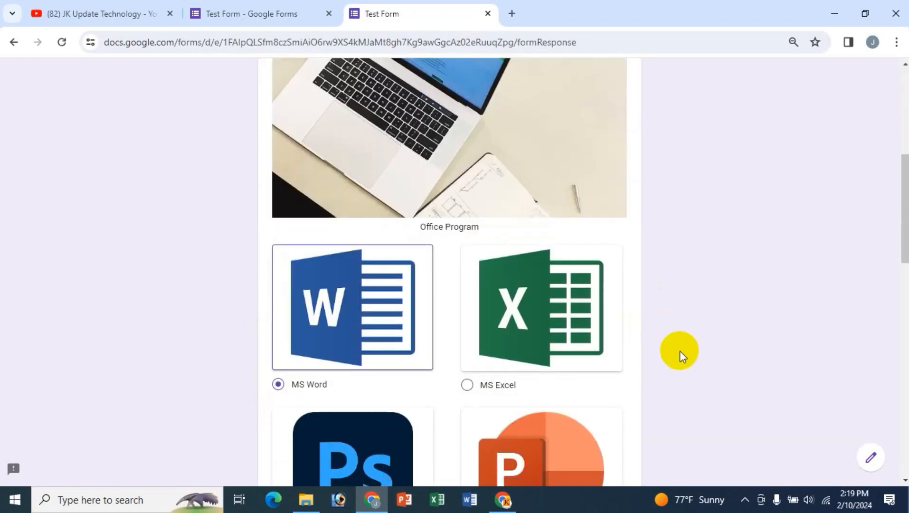
pyautogui.scroll(5, 680, 351)
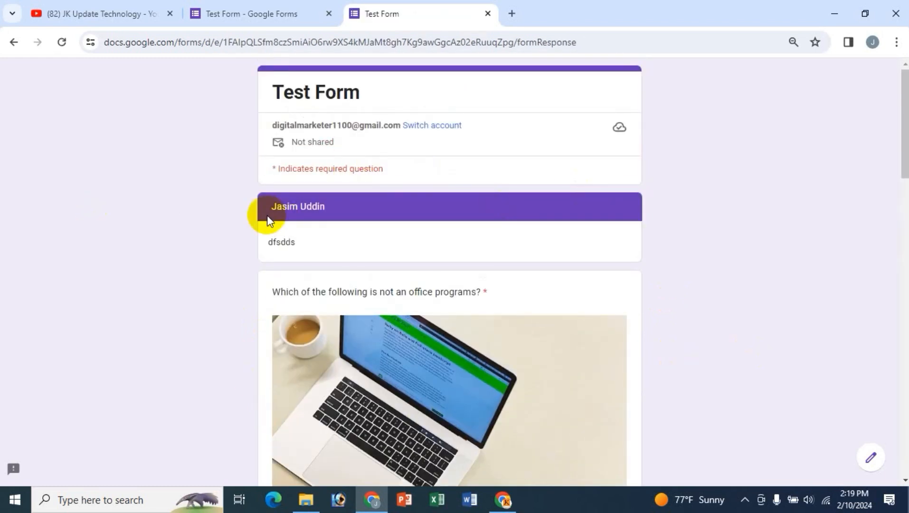
pyautogui.click(251, 18)
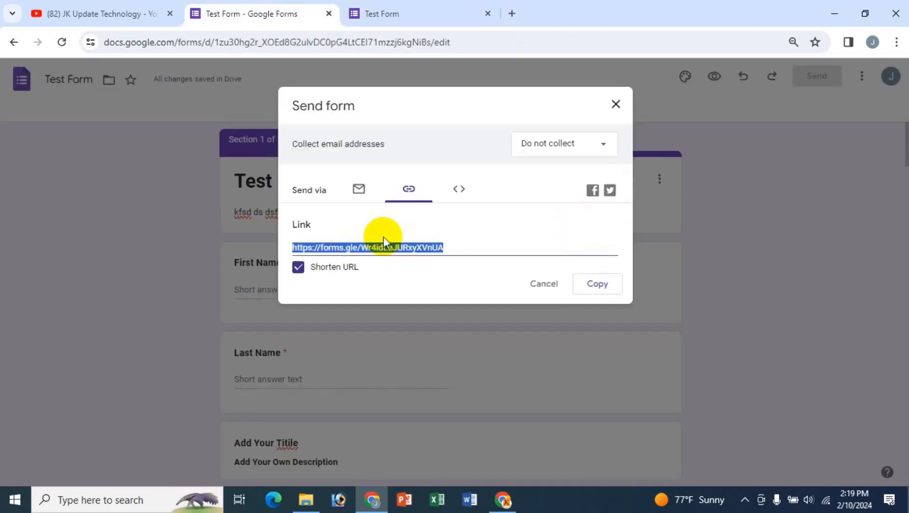
# - View the form's iframe embed code, then cancel the Send form dialog
pyautogui.click(458, 191)
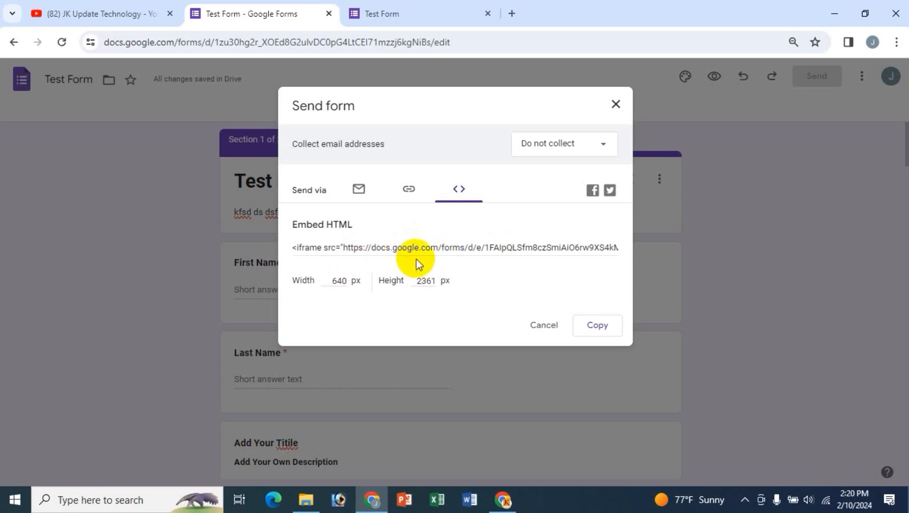
pyautogui.click(542, 325)
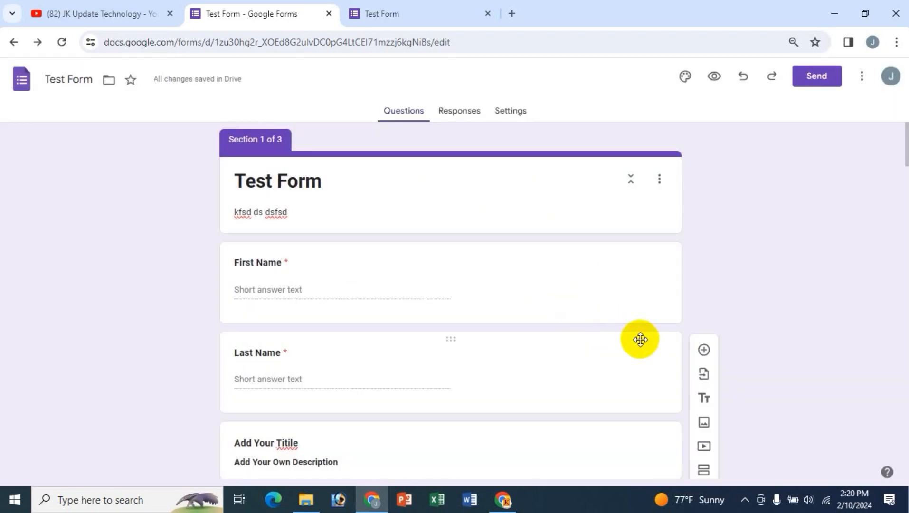
pyautogui.scroll(-15, 640, 339)
pyautogui.scroll(15, 639, 339)
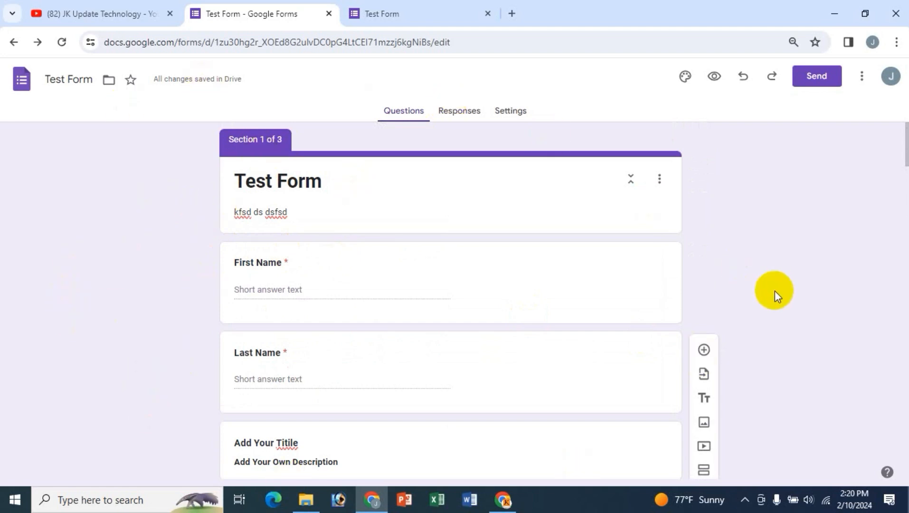
# - Scroll through the form's sections in the editor, then switch to the YouTube channel's videos tab
pyautogui.scroll(-3, 773, 291)
pyautogui.scroll(-1, 740, 376)
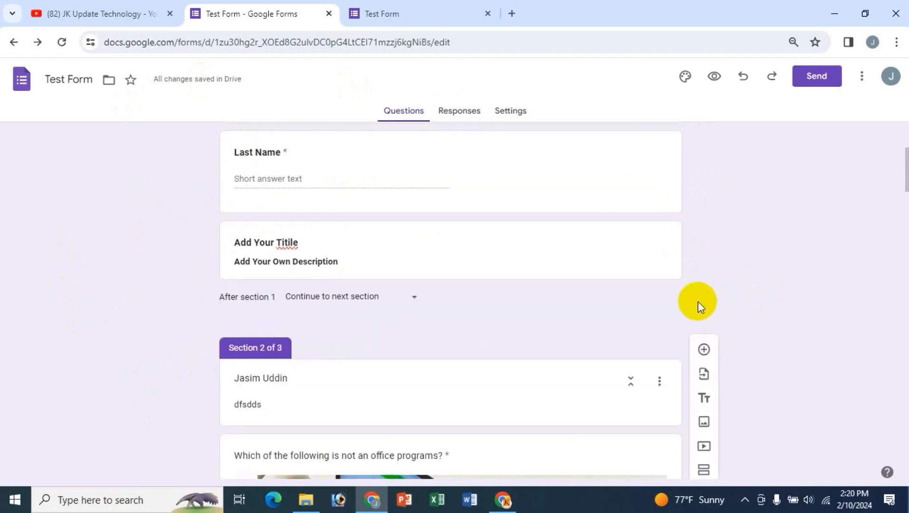
pyautogui.scroll(-1, 755, 365)
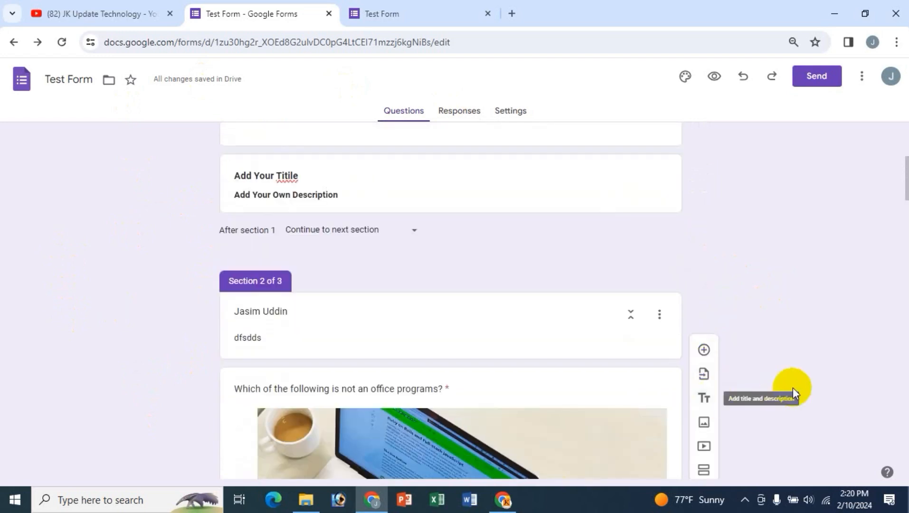
pyautogui.scroll(-3, 787, 392)
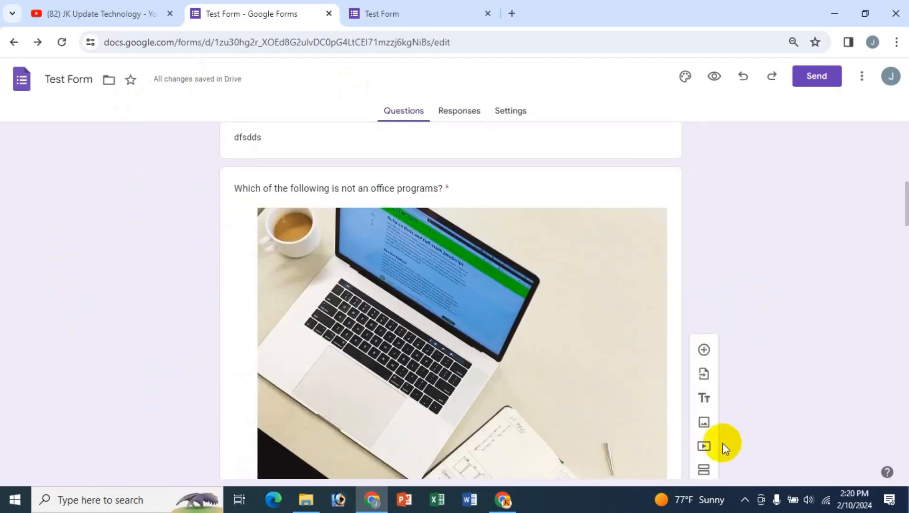
pyautogui.click(462, 294)
pyautogui.scroll(10, 462, 294)
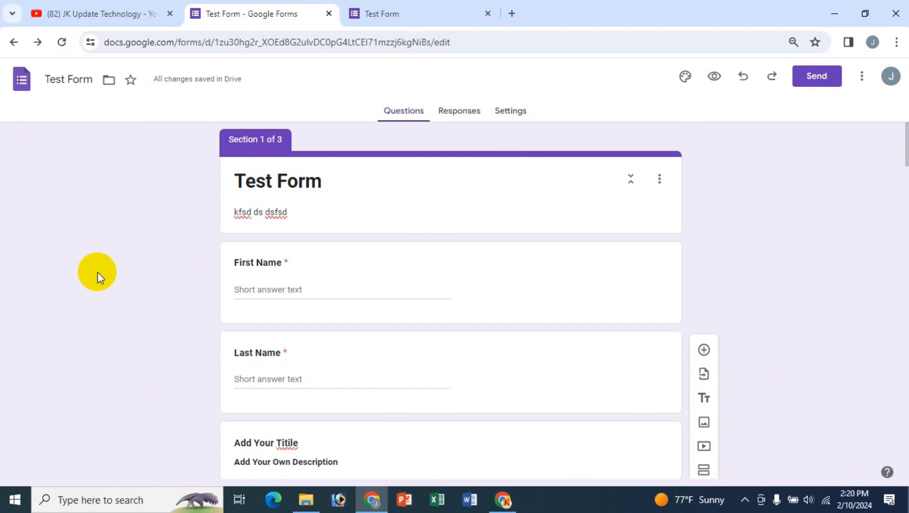
pyautogui.click(56, 11)
pyautogui.scroll(2, 615, 220)
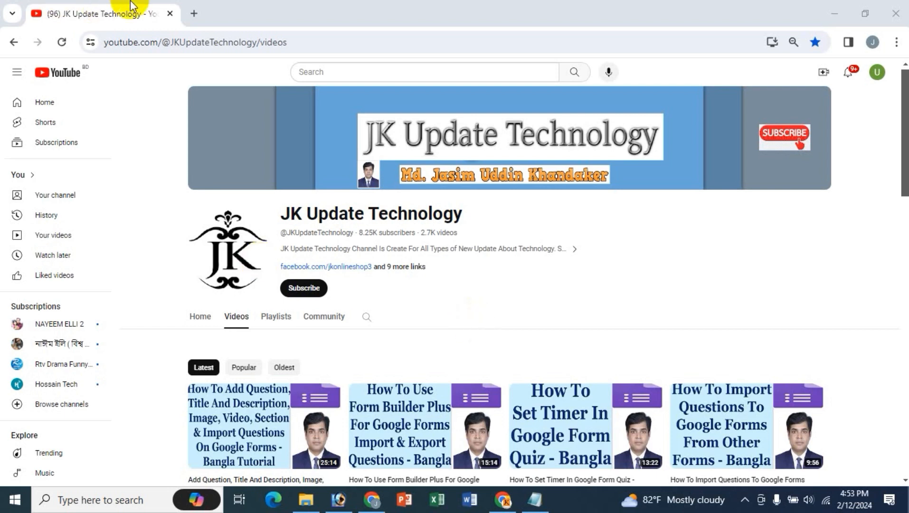
# - Search the web for 'google forms' in a new tab, then close the results tab
pyautogui.click(194, 13)
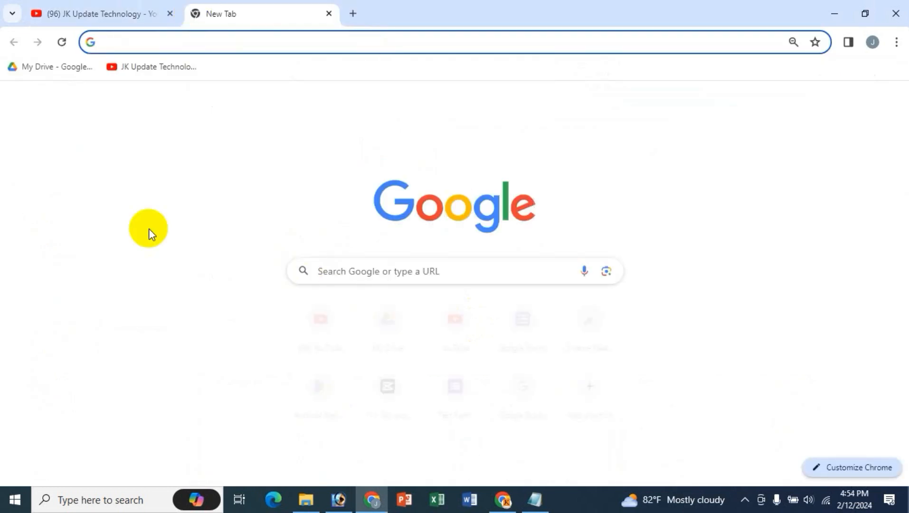
pyautogui.write('f')
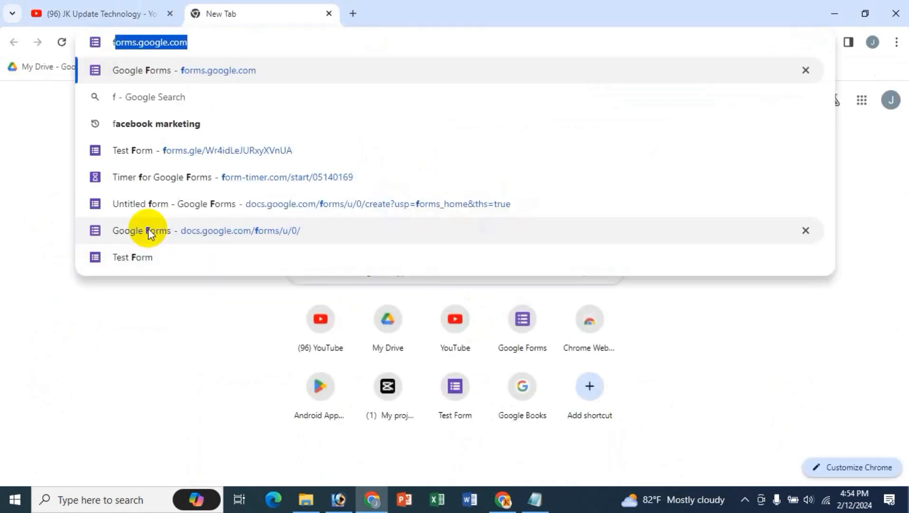
pyautogui.press('BackSpace')
pyautogui.press('BackSpace')
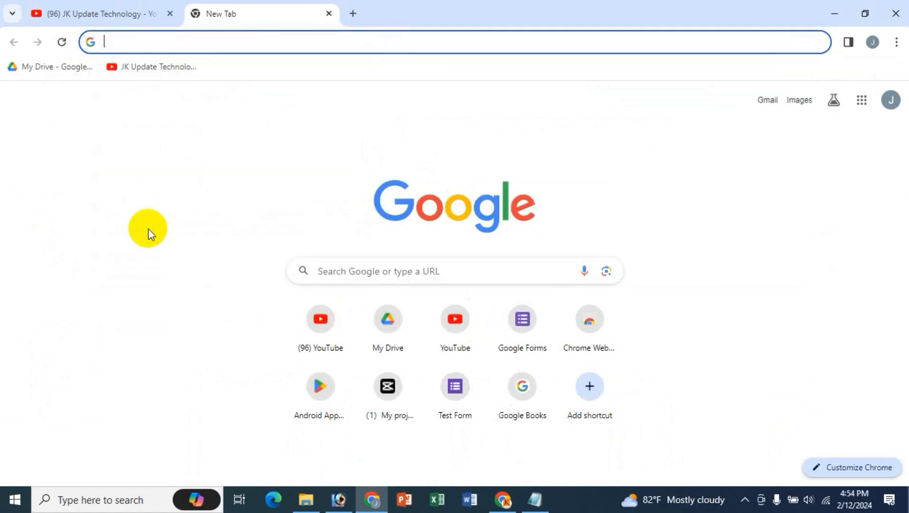
pyautogui.click(381, 273)
pyautogui.write('g')
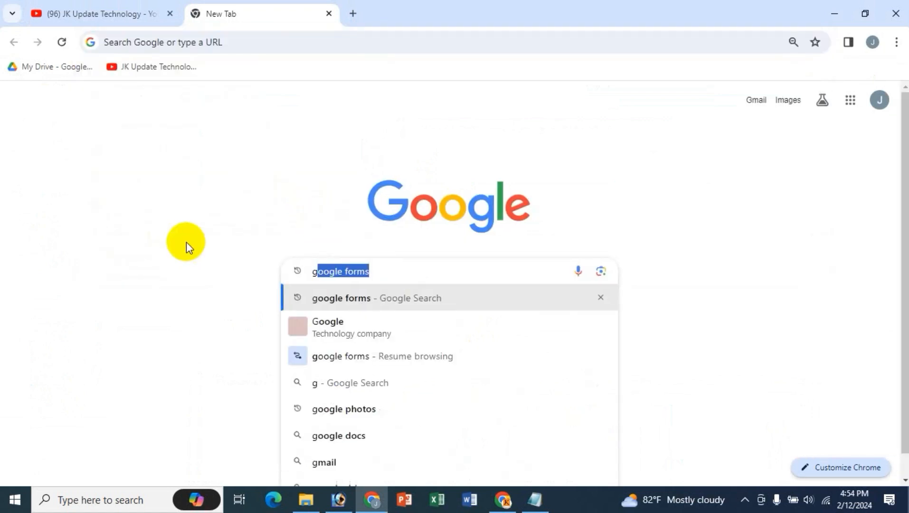
pyautogui.press('Return')
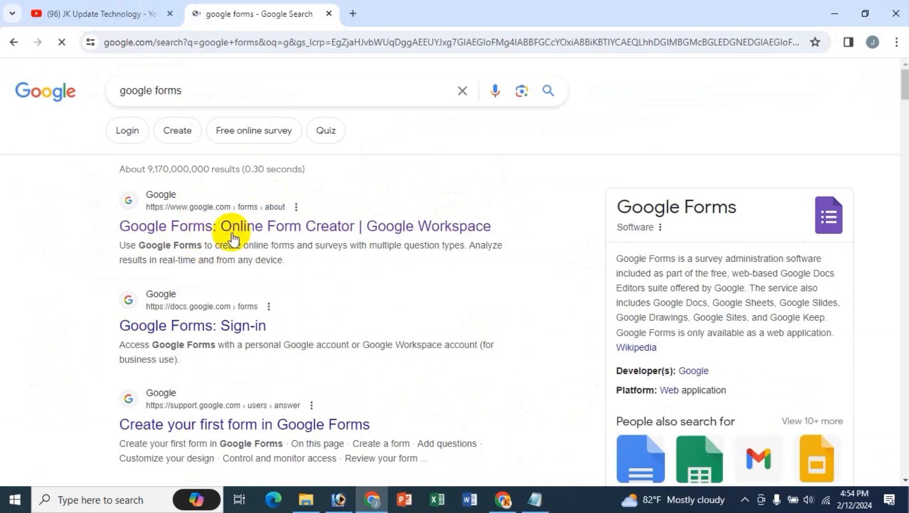
pyautogui.hotkey('ctrl', 't')
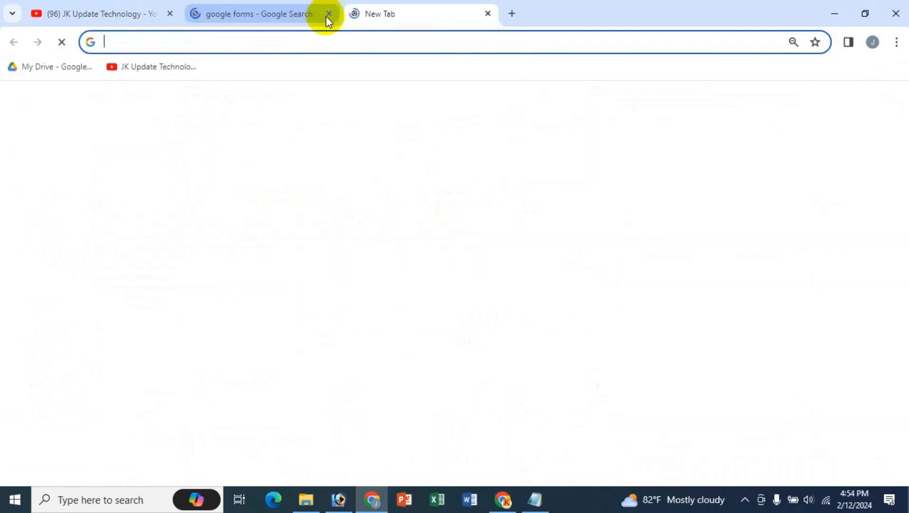
pyautogui.click(327, 14)
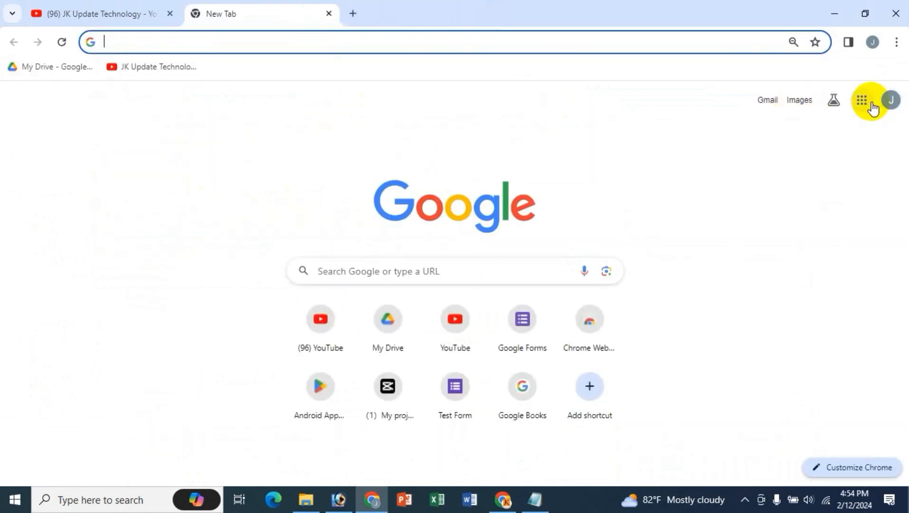
# - Open Google Forms from the Google apps launcher
pyautogui.click(872, 108)
pyautogui.scroll(-3, 849, 306)
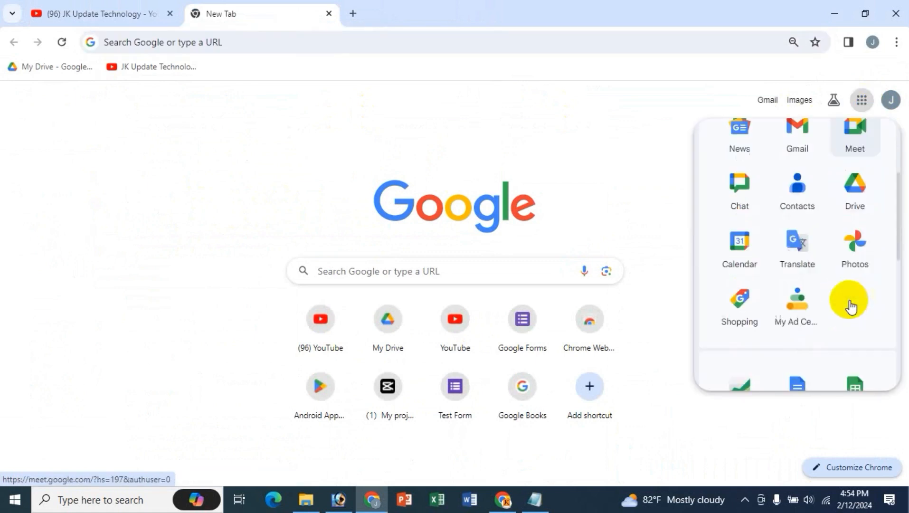
pyautogui.scroll(-5, 848, 305)
pyautogui.scroll(-3, 850, 285)
pyautogui.click(860, 258)
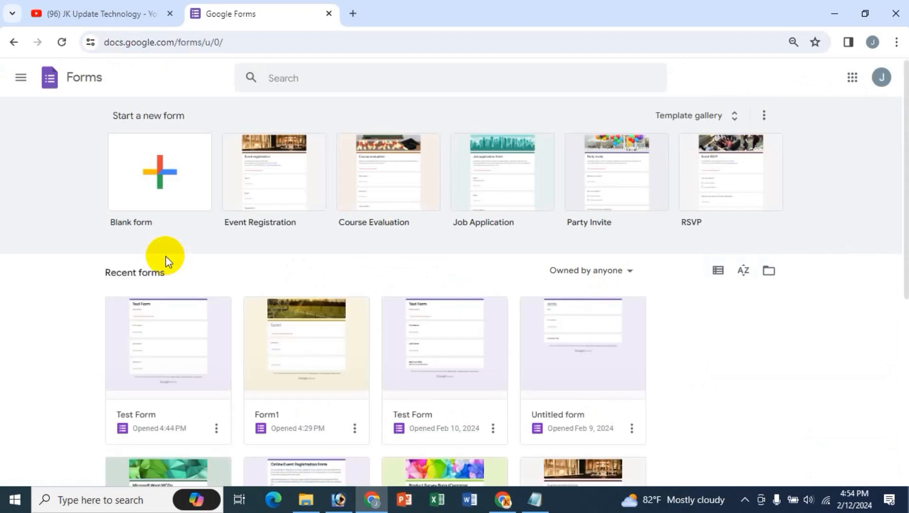
# - Create a blank form and name the document 'Form1'
pyautogui.click(152, 171)
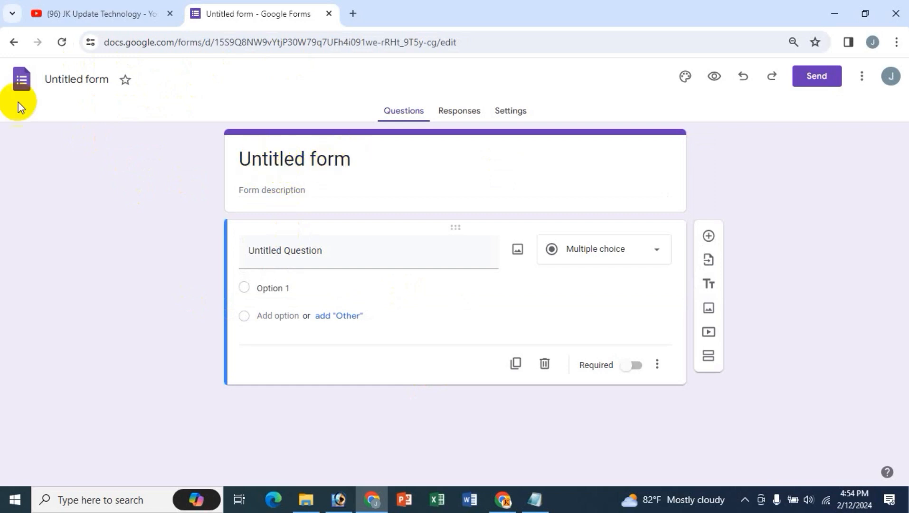
pyautogui.click(59, 78)
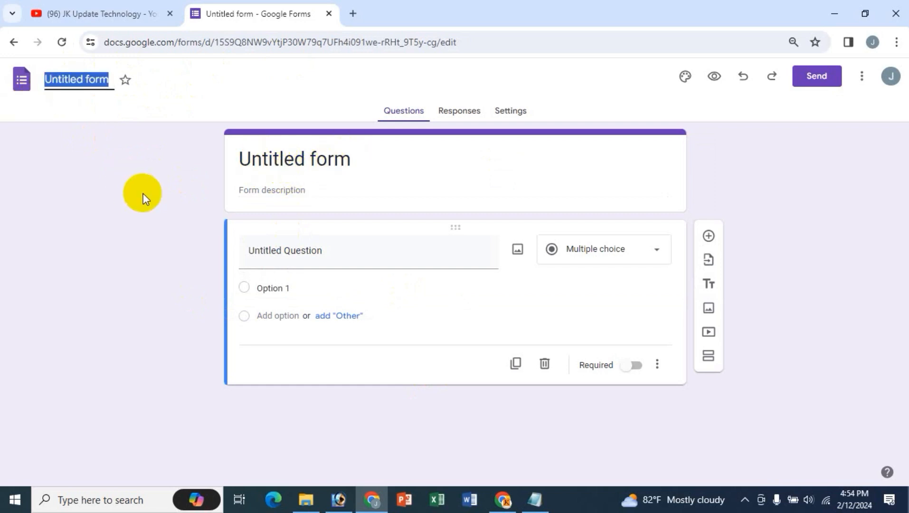
pyautogui.write('From')
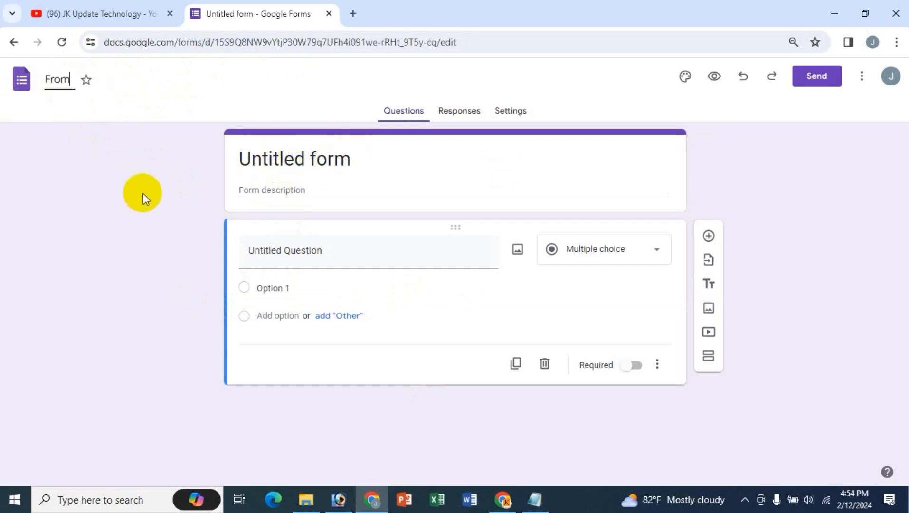
pyautogui.press('BackSpace')
pyautogui.press('BackSpace')
pyautogui.press('BackSpace')
pyautogui.write('orm1')
# - Make the Form1 title bold, without adding a link
pyautogui.click(275, 159)
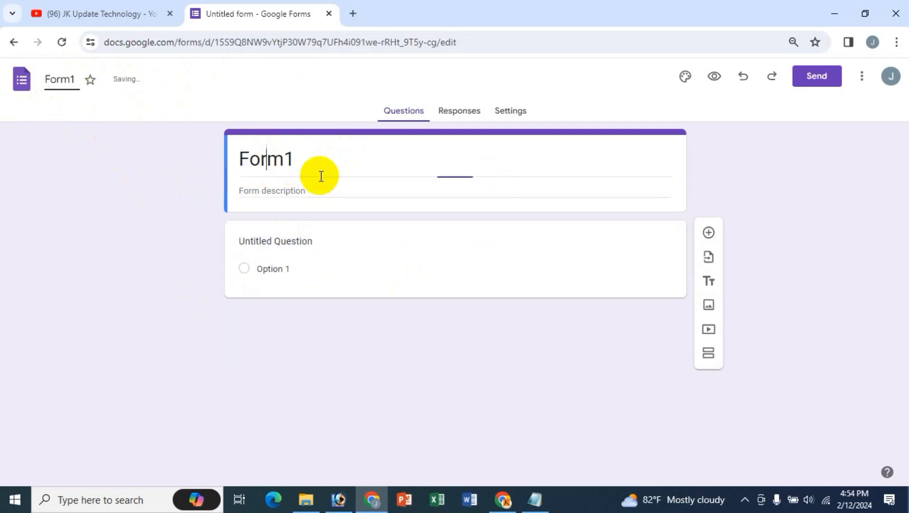
pyautogui.moveTo(297, 159); pyautogui.dragTo(207, 148)
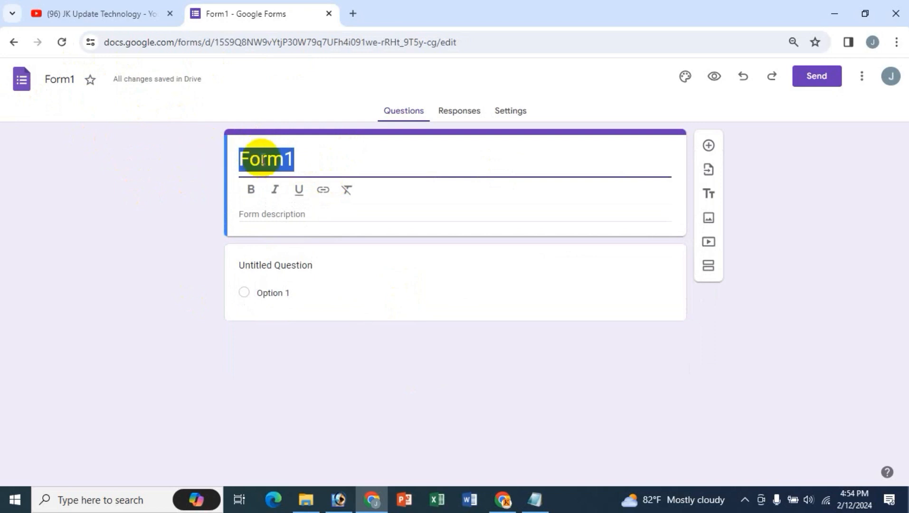
pyautogui.click(251, 189)
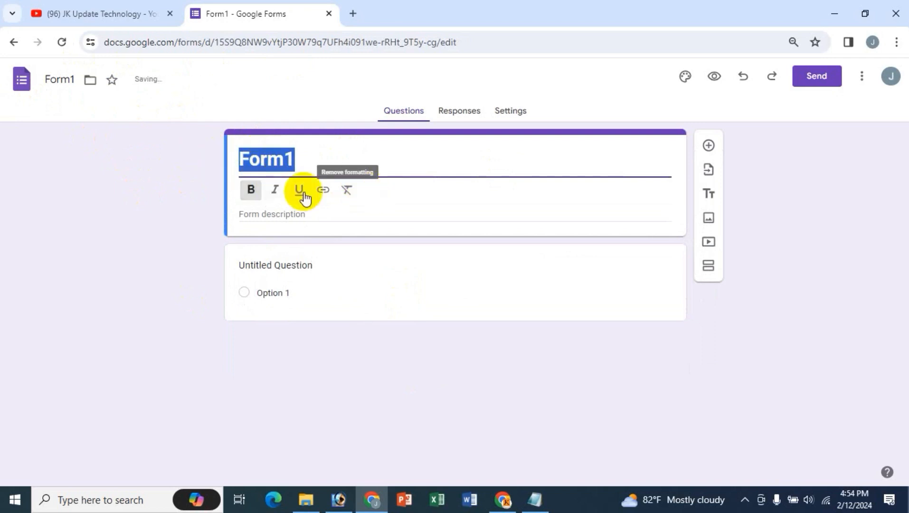
pyautogui.click(324, 192)
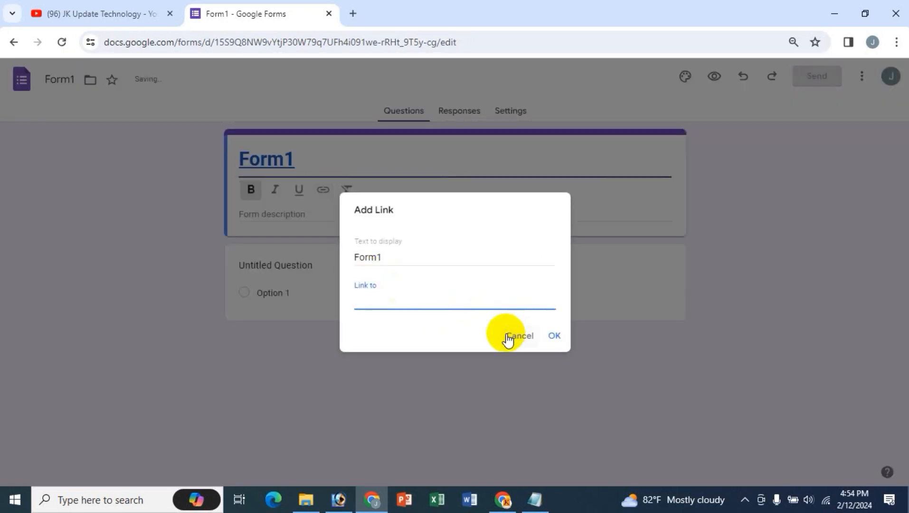
pyautogui.click(506, 337)
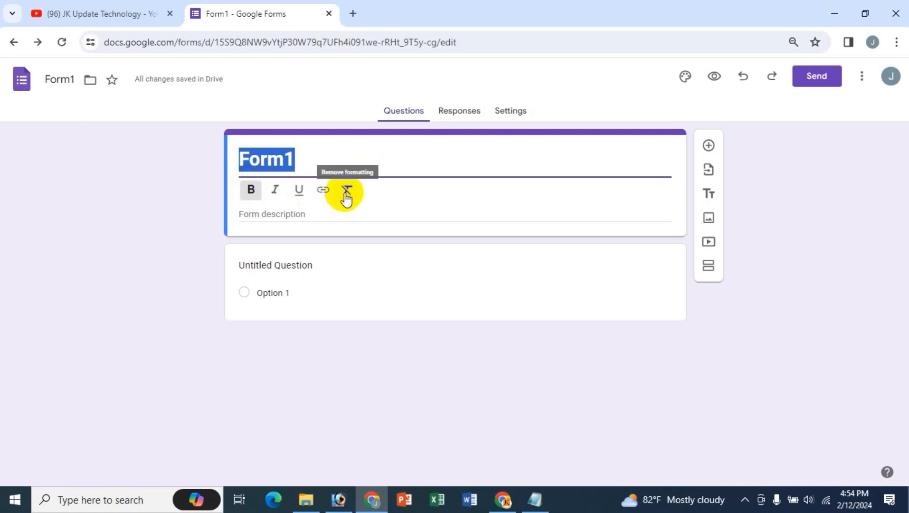
# - Add the description 'kldsf sdsfsfd' under the title
pyautogui.click(276, 215)
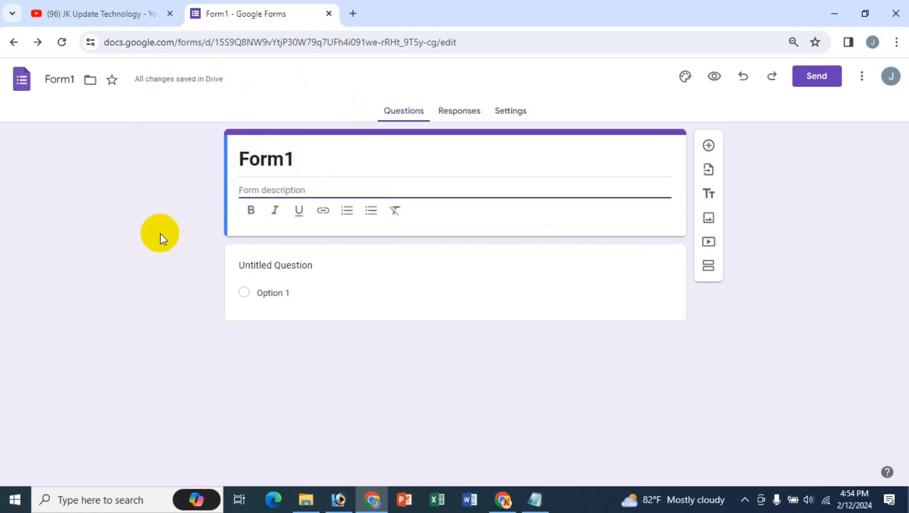
pyautogui.write('kldsf sdsfsfd')
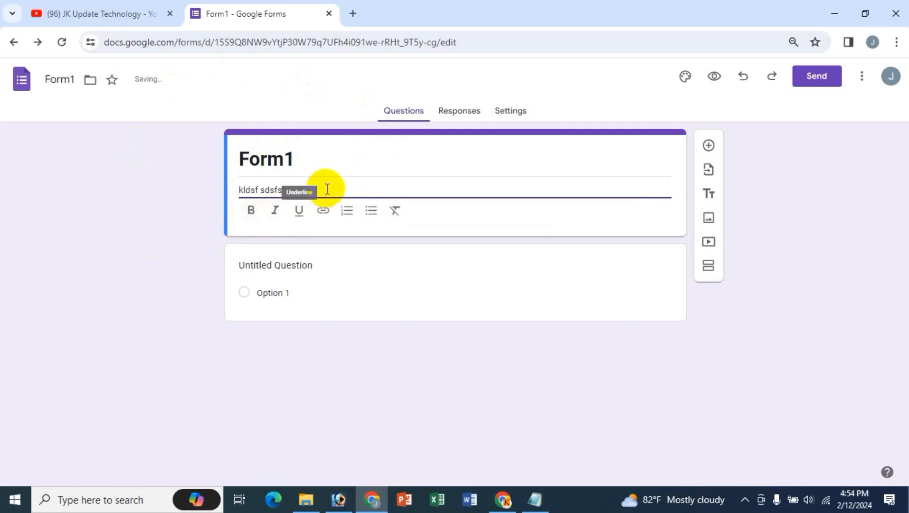
pyautogui.tripleClick(324, 189)
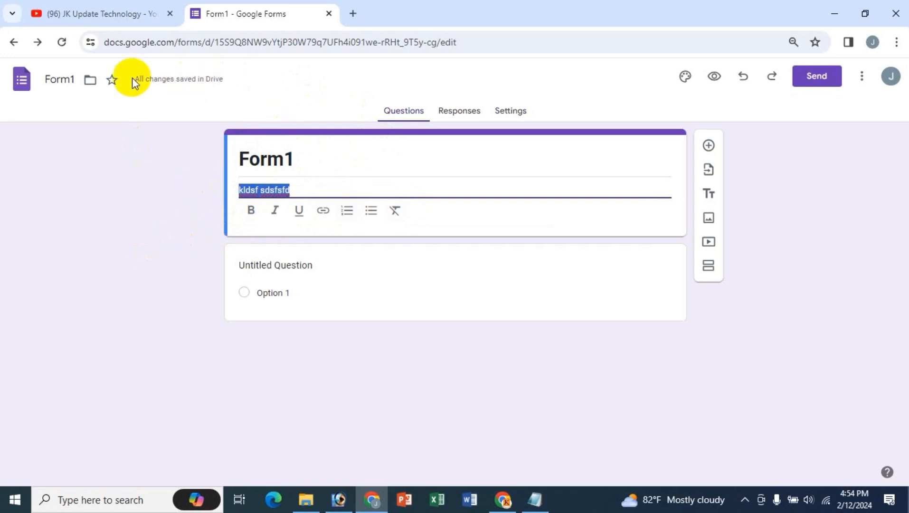
pyautogui.click(271, 265)
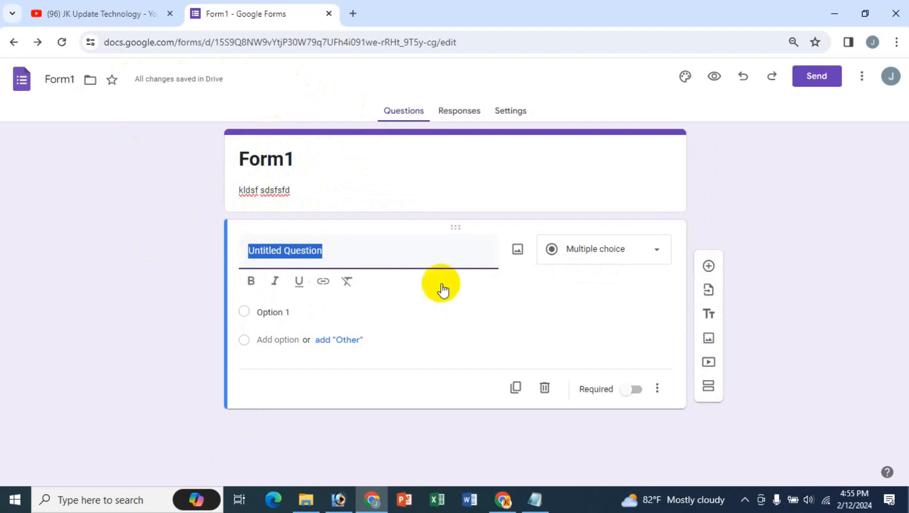
# - Set the first question's type to Checkboxes and title it 'Academic Qualification'
pyautogui.click(646, 250)
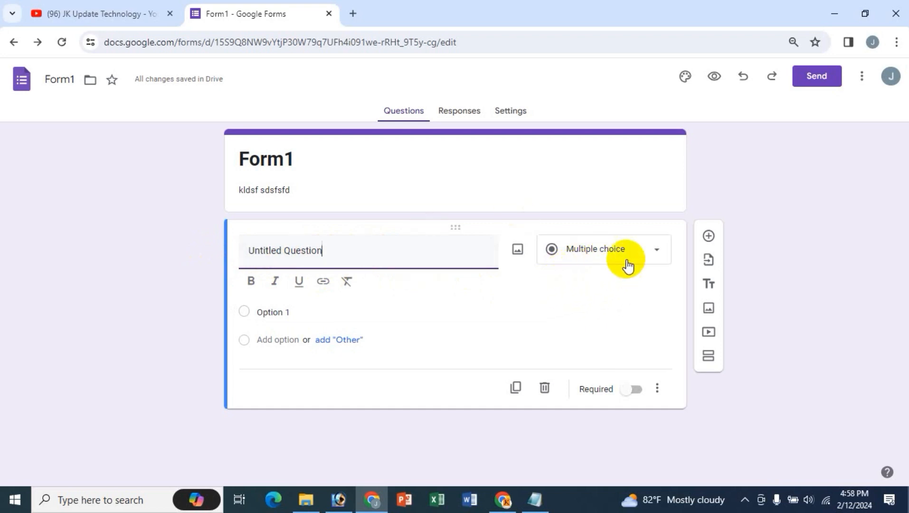
pyautogui.moveTo(342, 250); pyautogui.dragTo(192, 251)
pyautogui.write('Aa')
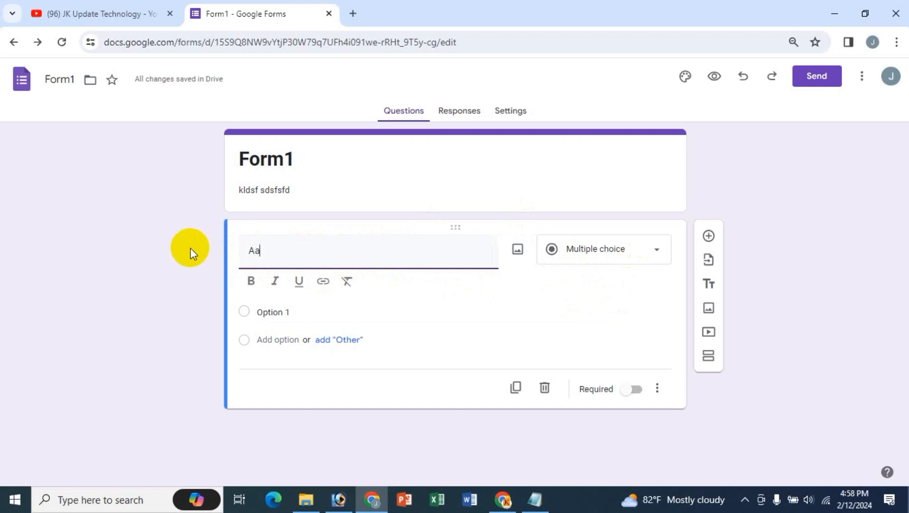
pyautogui.press('BackSpace')
pyautogui.write('cademic Qua')
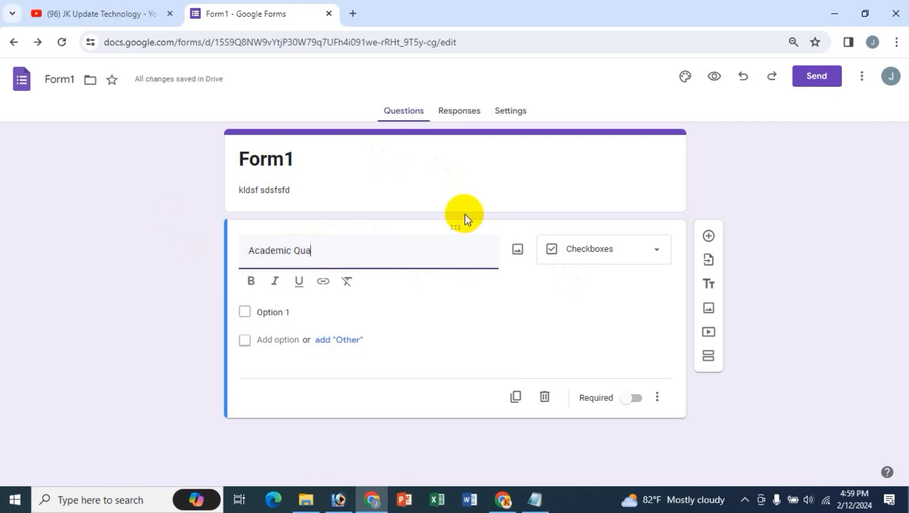
pyautogui.write('fication')
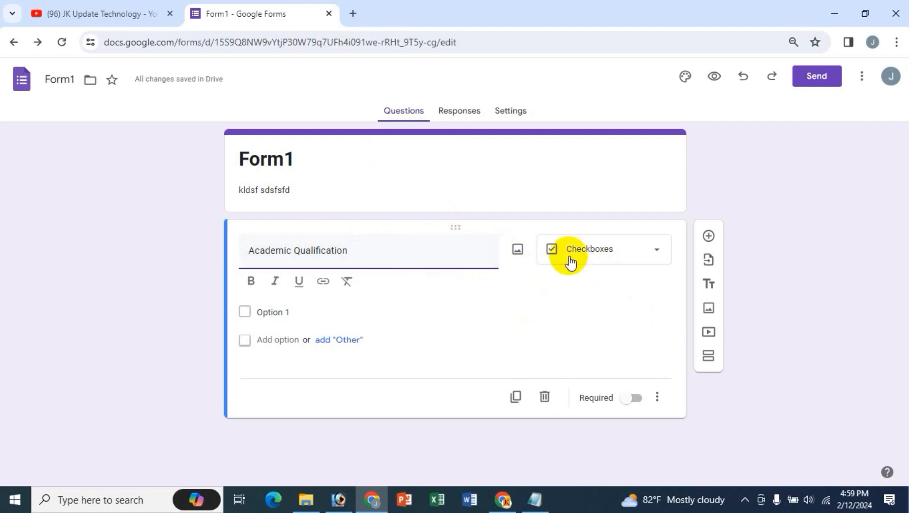
# - Enter the four checkbox options S.S.C, H.SC, BA and MA
pyautogui.click(273, 313)
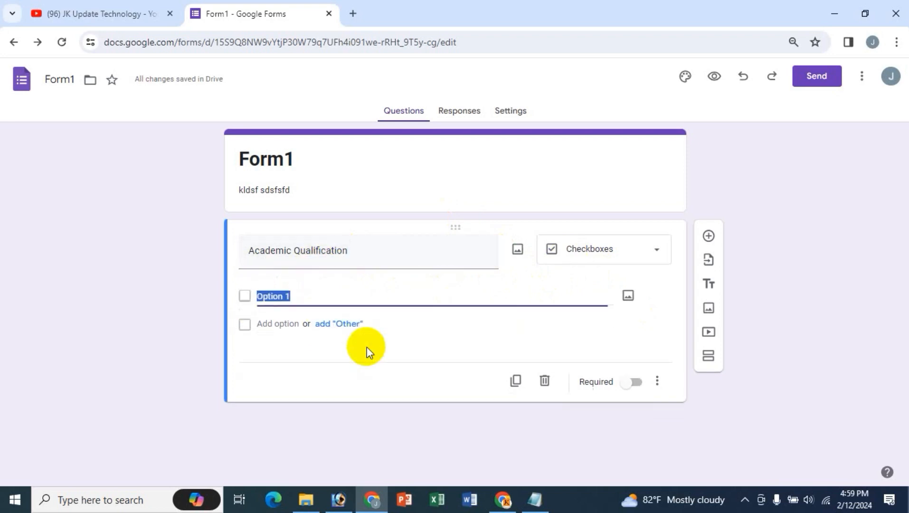
pyautogui.write('S.SC')
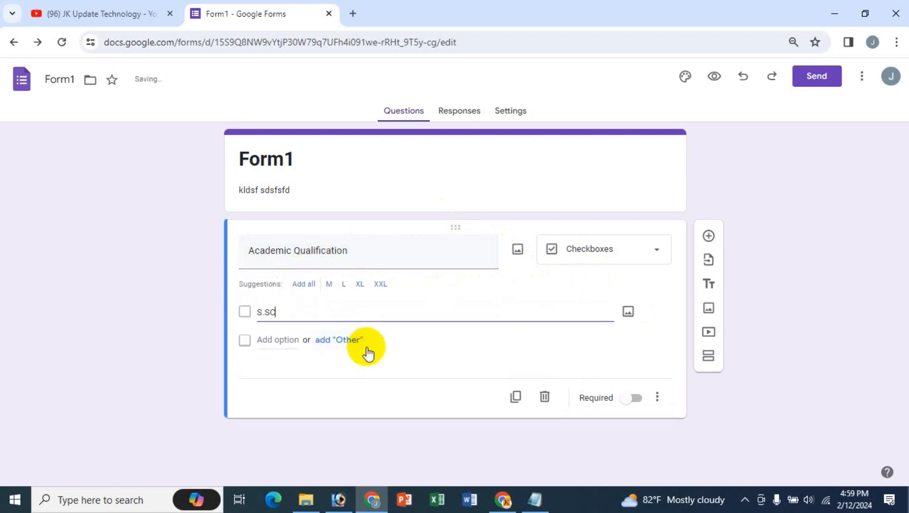
pyautogui.press('BackSpace')
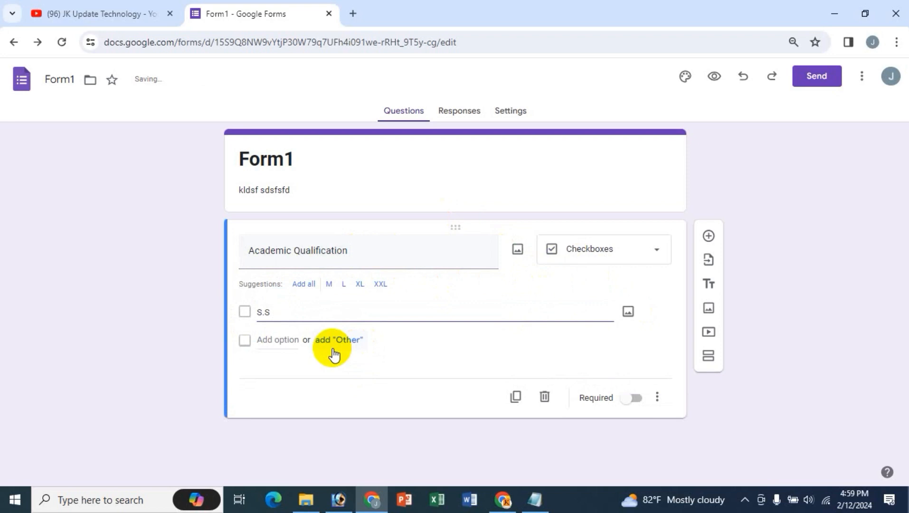
pyautogui.click(283, 340)
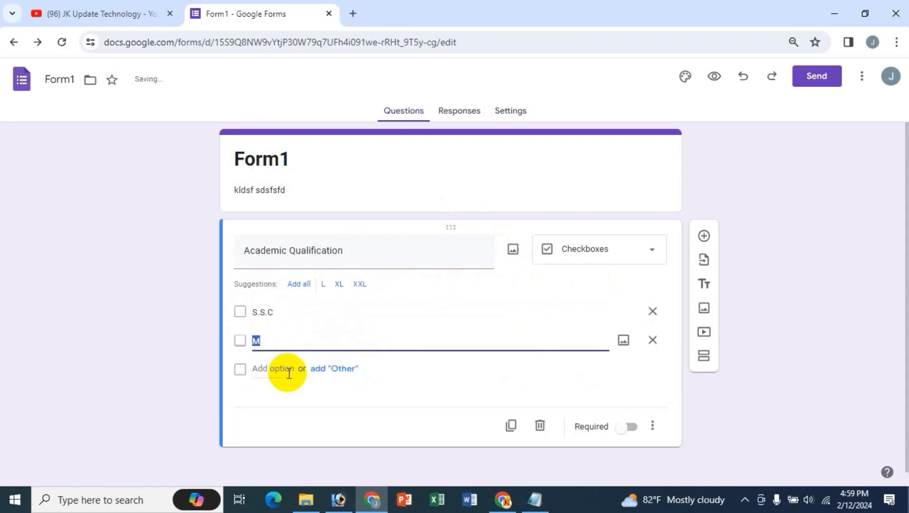
pyautogui.write('H.SC')
pyautogui.click(289, 369)
pyautogui.write('BA')
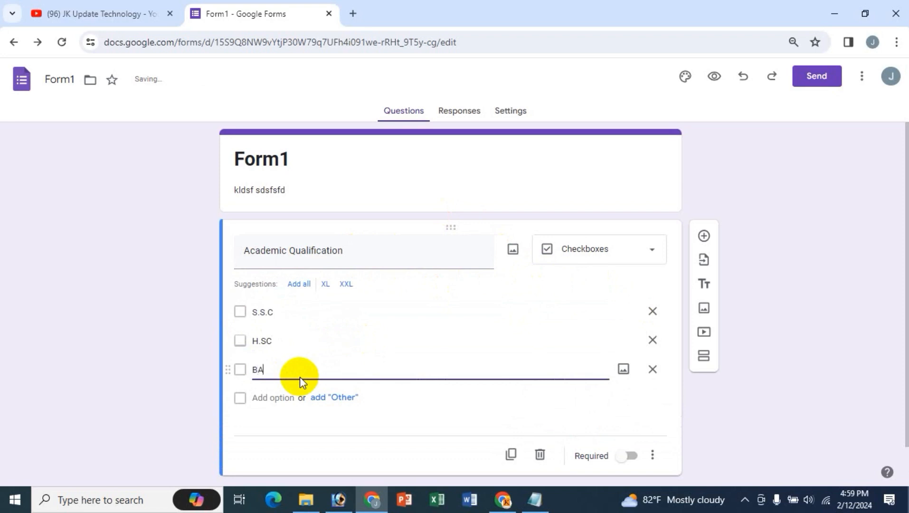
pyautogui.click(284, 397)
pyautogui.write('MA')
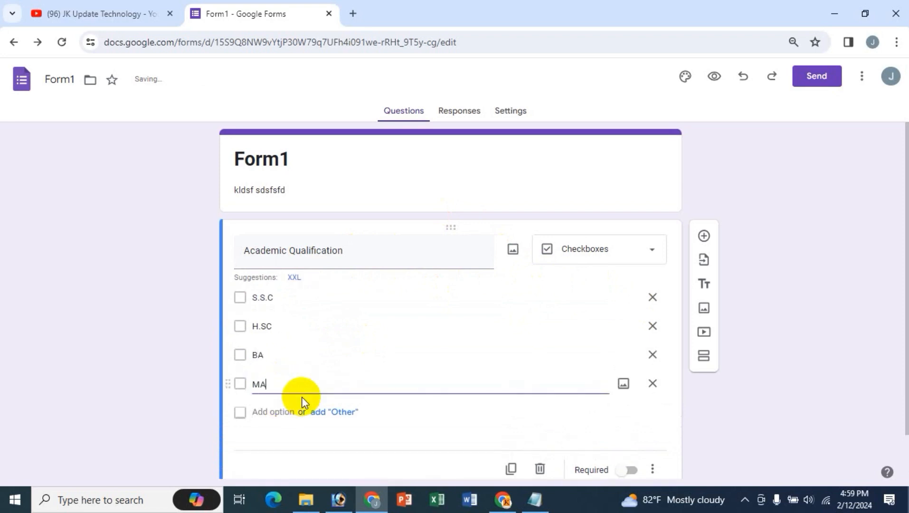
# - Confirm the Academic Qualification question type stays Checkboxes and reselect the question
pyautogui.tripleClick(357, 258)
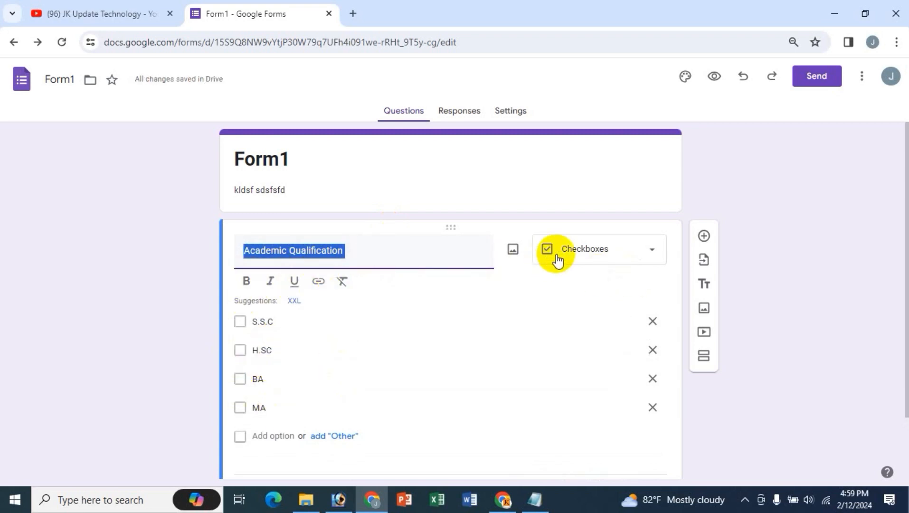
pyautogui.click(635, 252)
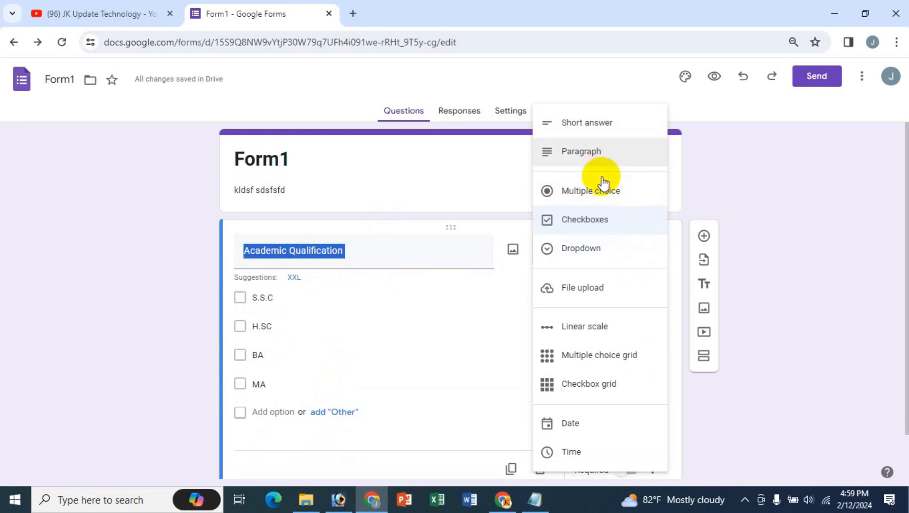
pyautogui.click(367, 187)
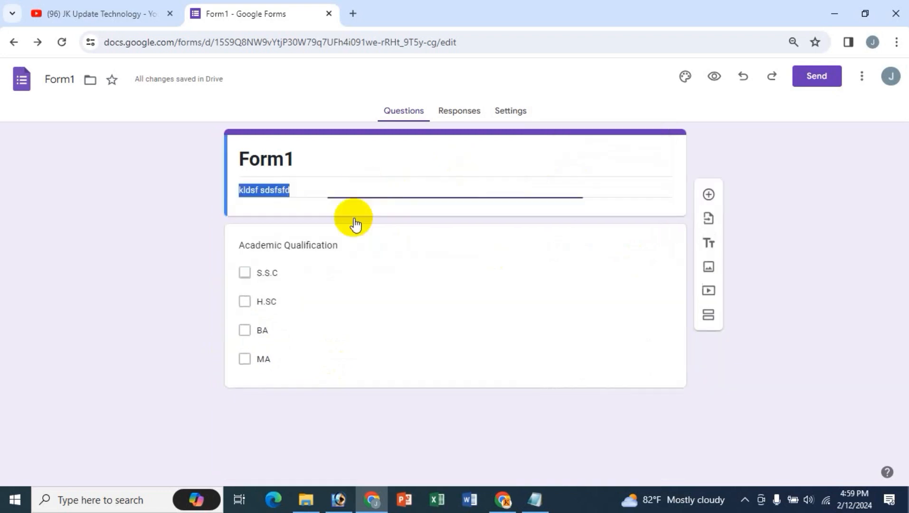
pyautogui.click(323, 268)
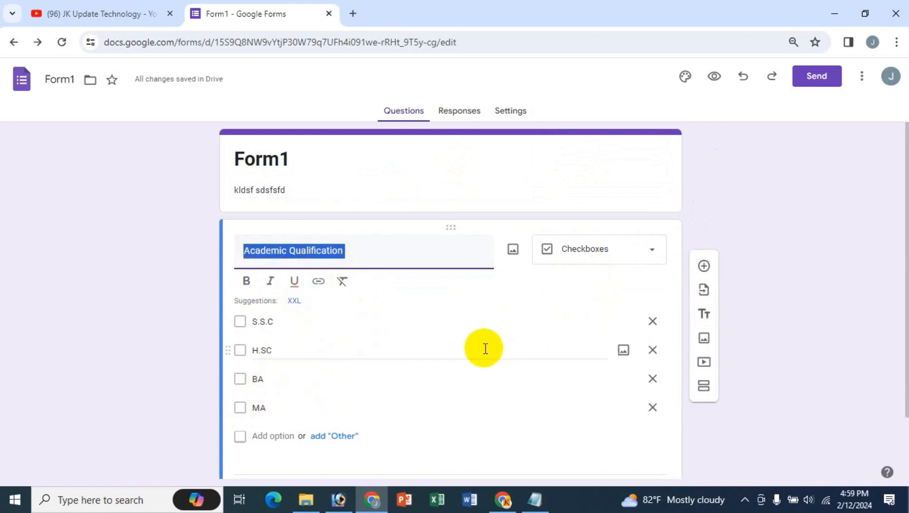
pyautogui.scroll(-1, 483, 347)
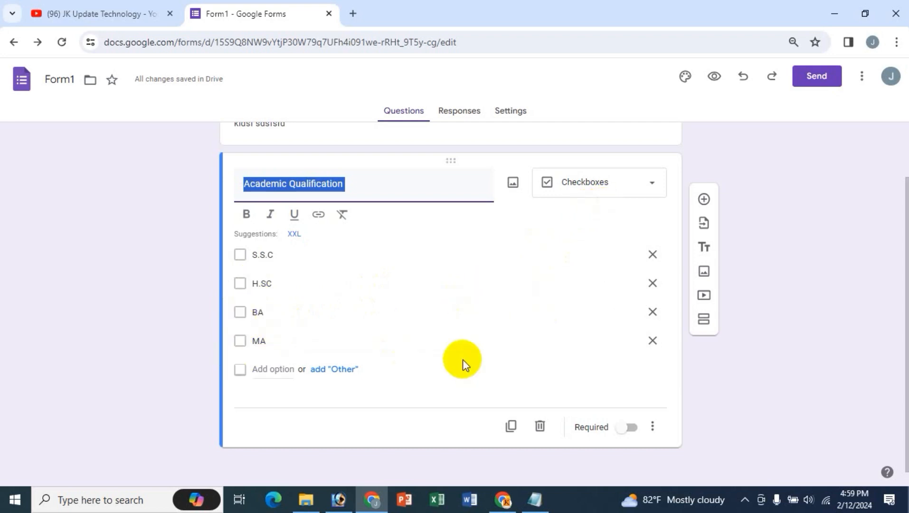
# - Add a multiple-choice question 'Gender' with options Male and Female
pyautogui.click(703, 200)
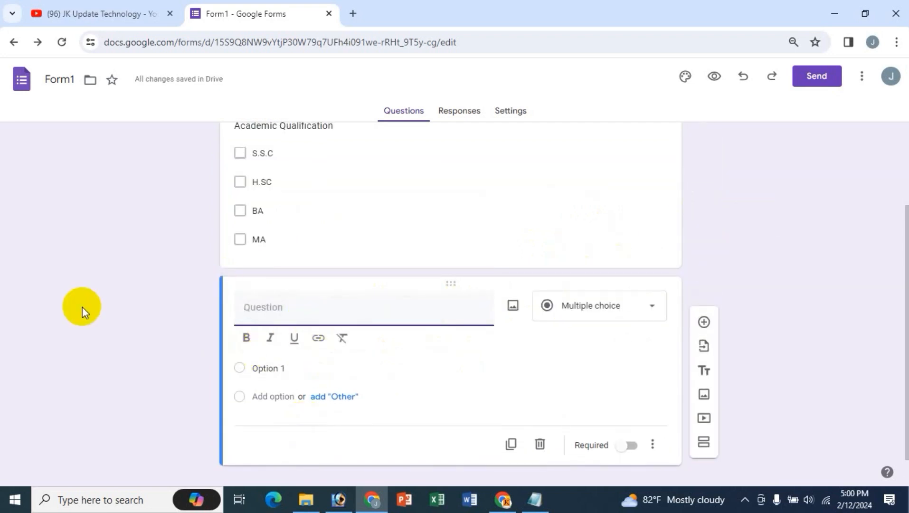
pyautogui.write('Gender')
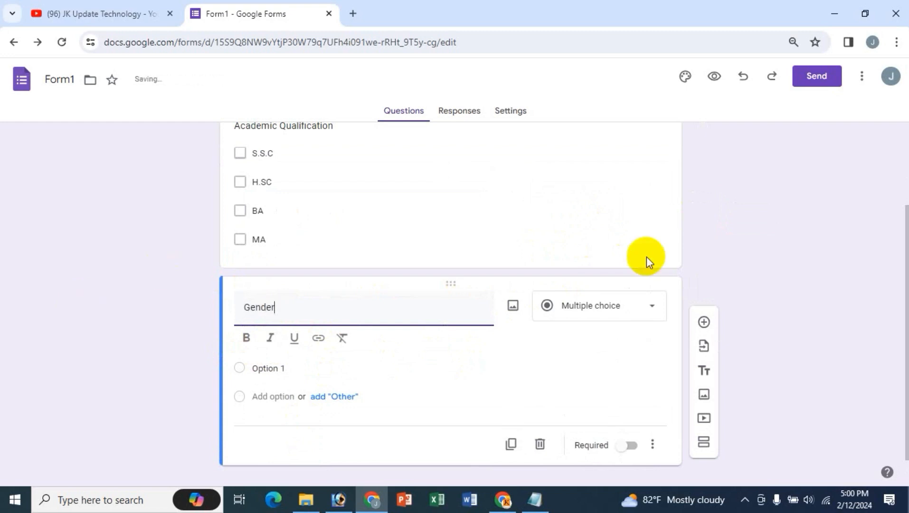
pyautogui.click(264, 368)
pyautogui.write('Ma')
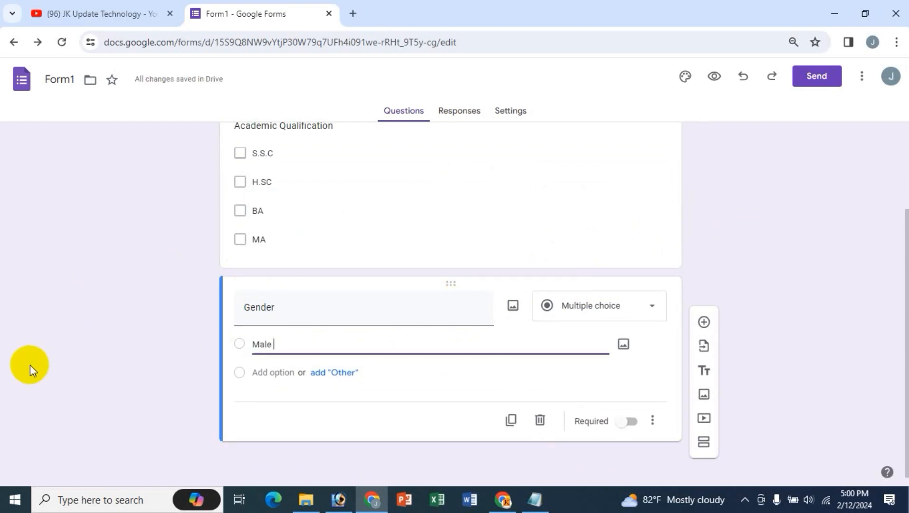
pyautogui.write('le')
pyautogui.click(274, 396)
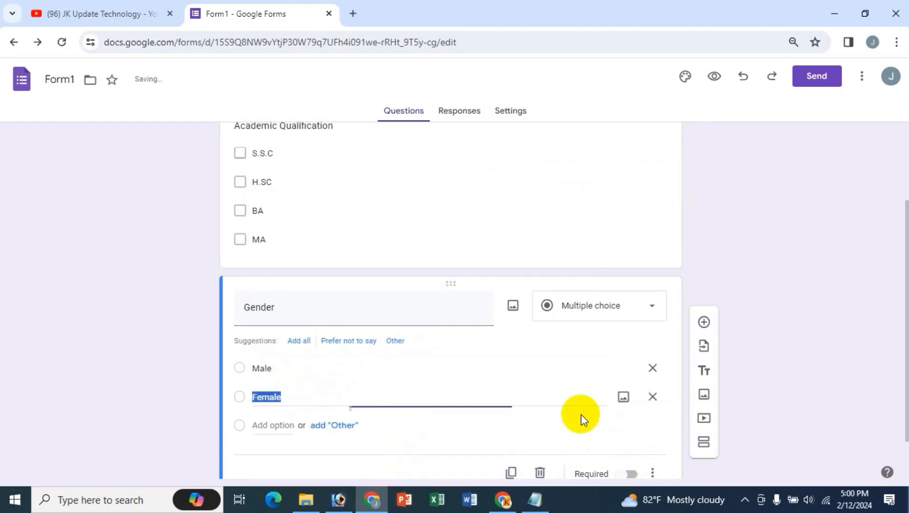
# - Review the Academic Qualification question, then reselect the Gender question
pyautogui.scroll(-1, 377, 371)
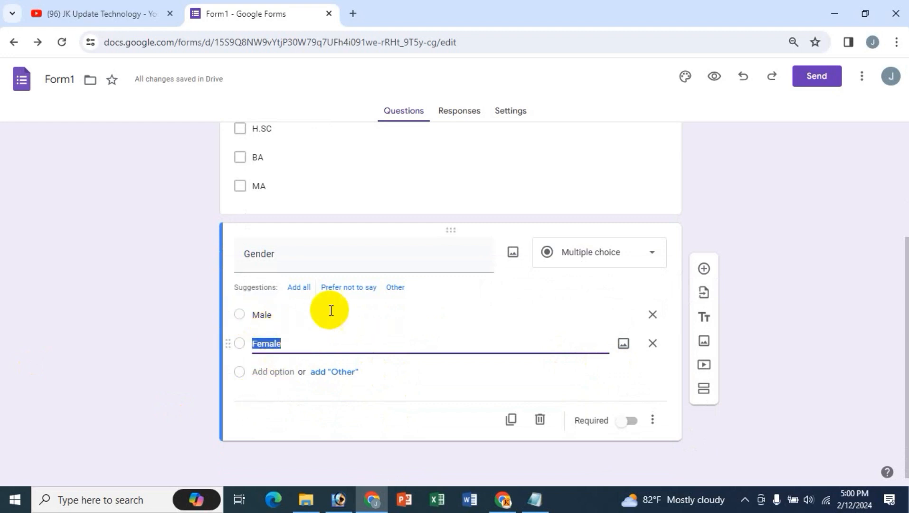
pyautogui.scroll(3, 528, 370)
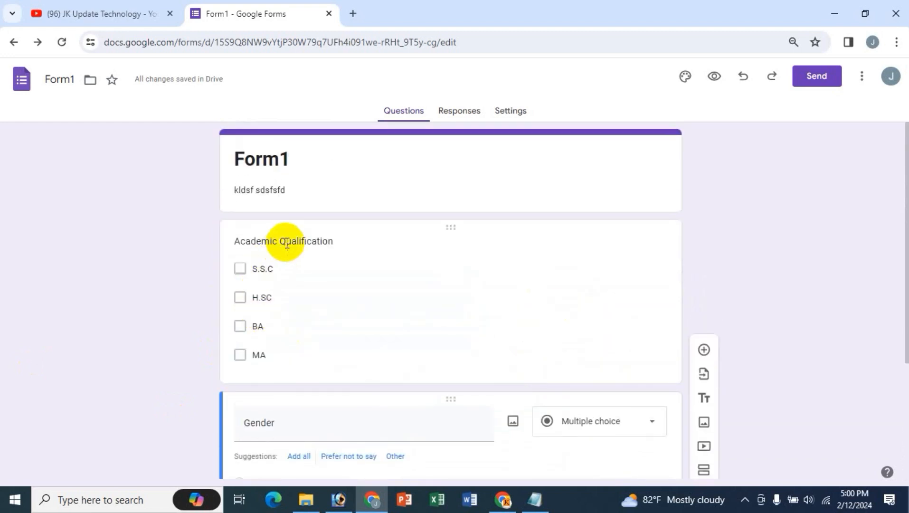
pyautogui.click(289, 240)
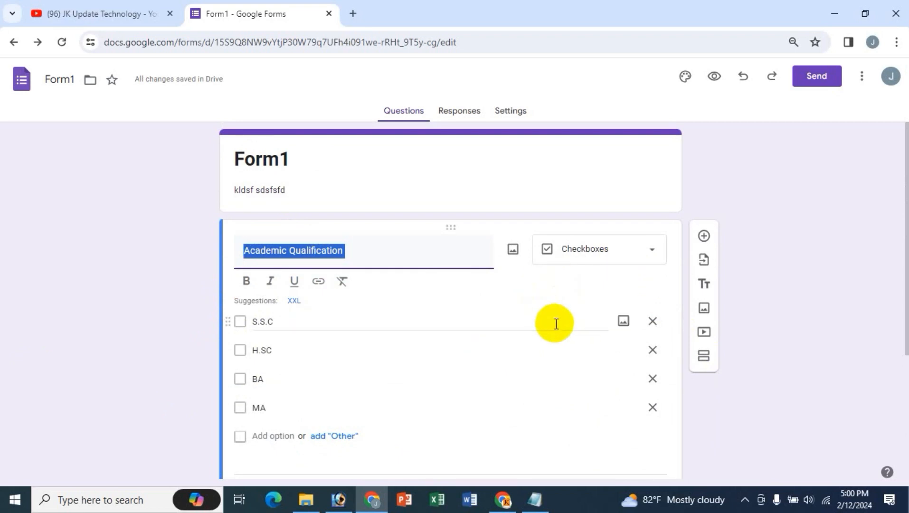
pyautogui.scroll(-3, 527, 337)
pyautogui.scroll(-1, 527, 390)
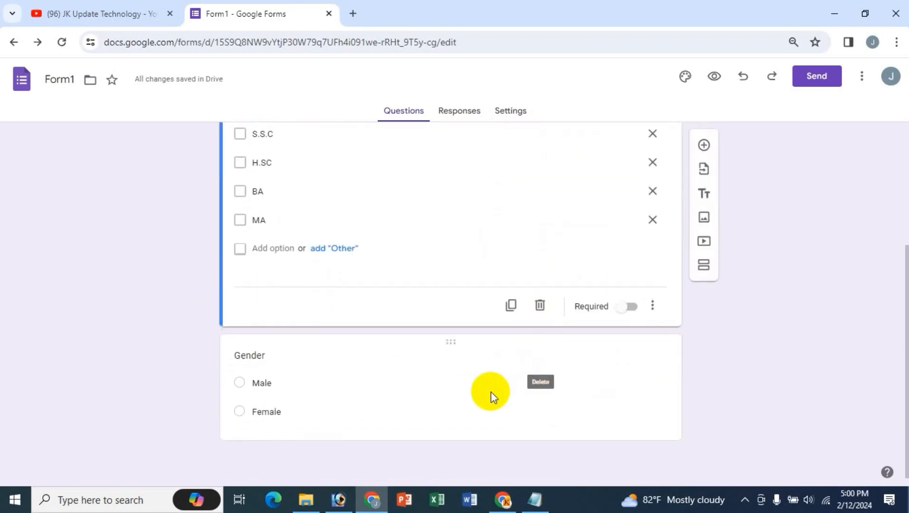
pyautogui.scroll(3, 371, 342)
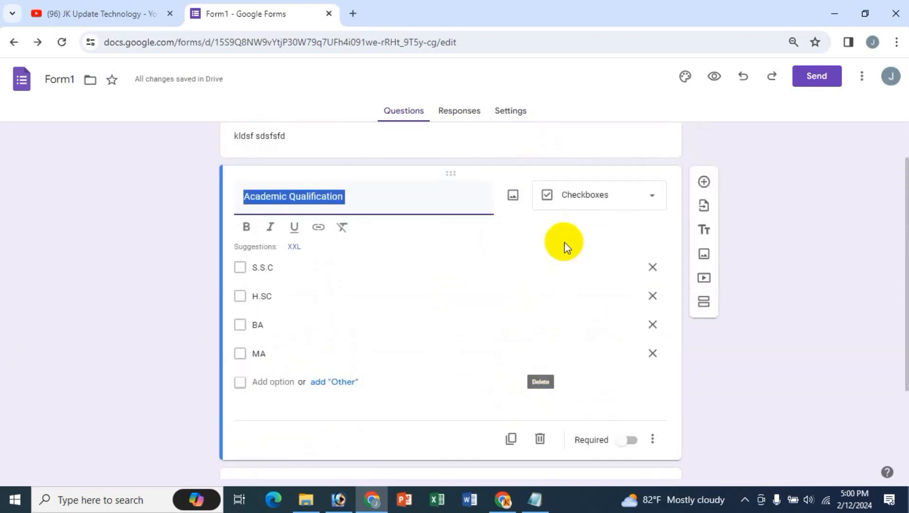
pyautogui.scroll(-3, 527, 318)
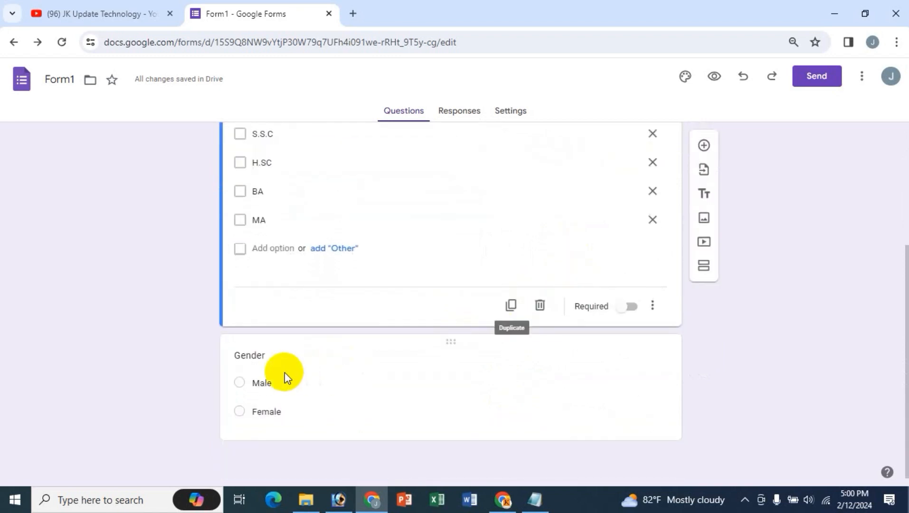
pyautogui.click(264, 356)
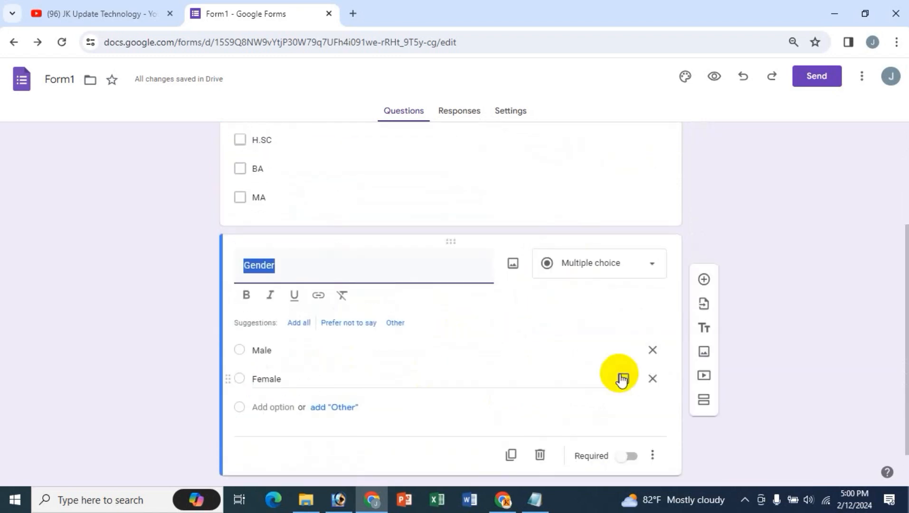
# - Add a new question titled 'Select Your Country' with Bangladesh as its first option
pyautogui.click(704, 283)
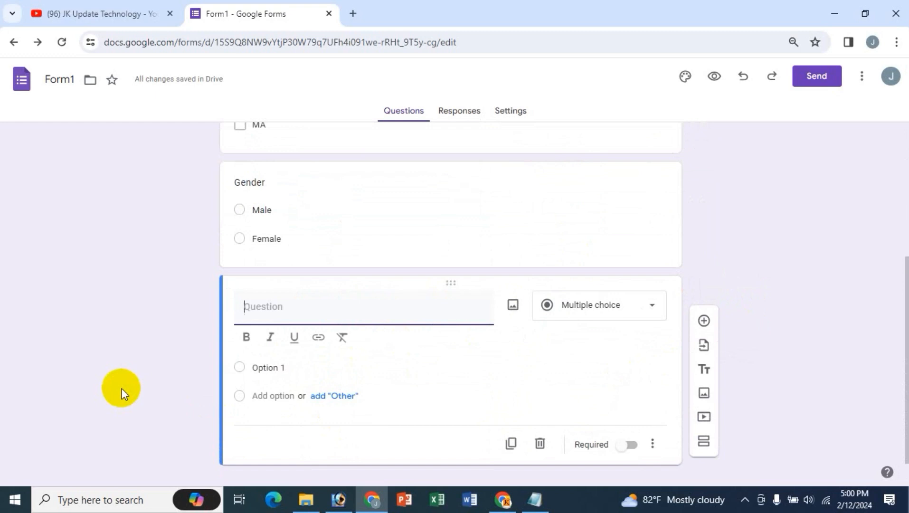
pyautogui.write('Select')
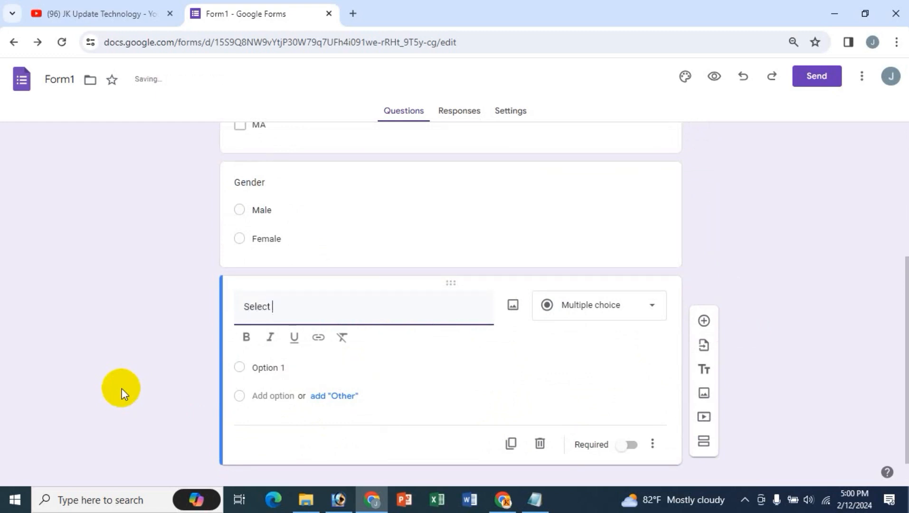
pyautogui.write(' You')
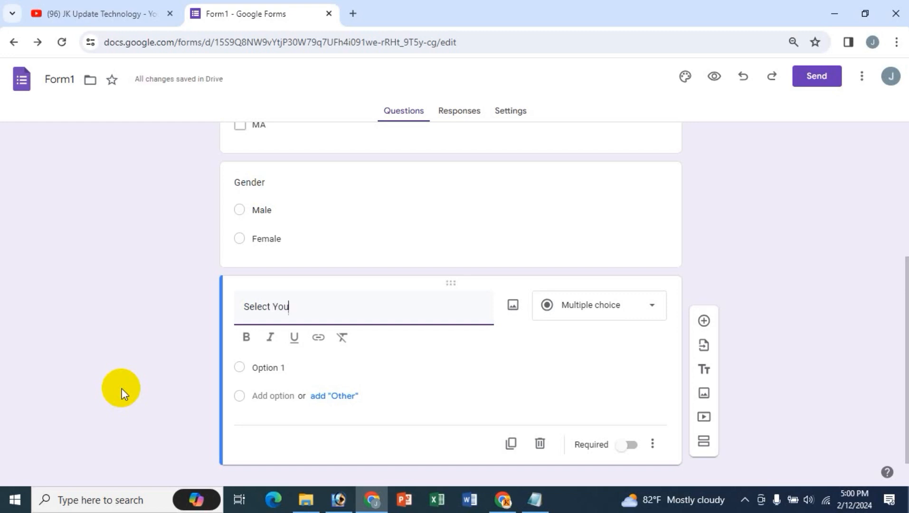
pyautogui.write('r Country')
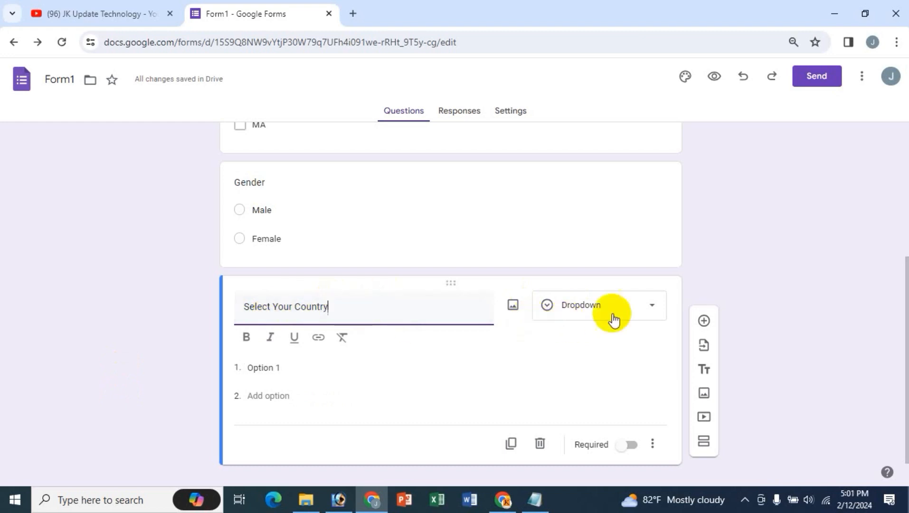
pyautogui.click(278, 368)
pyautogui.write('B')
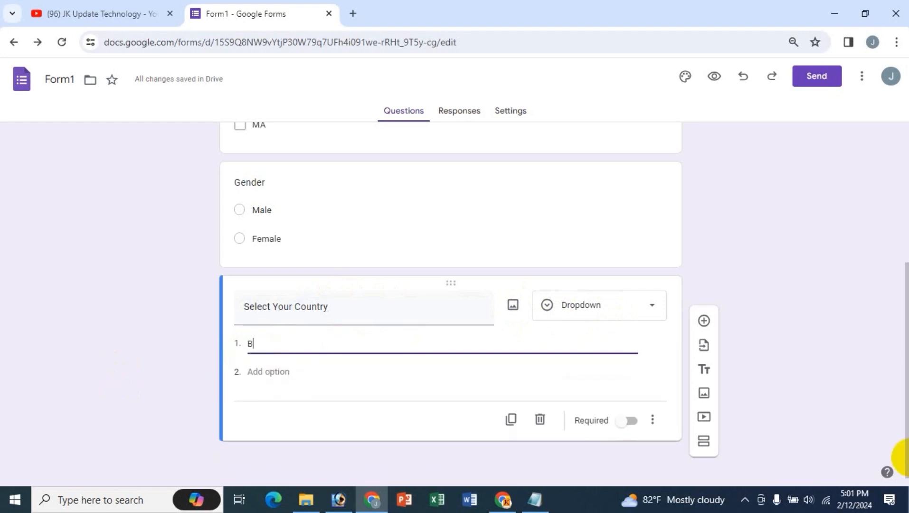
pyautogui.write('angladesh')
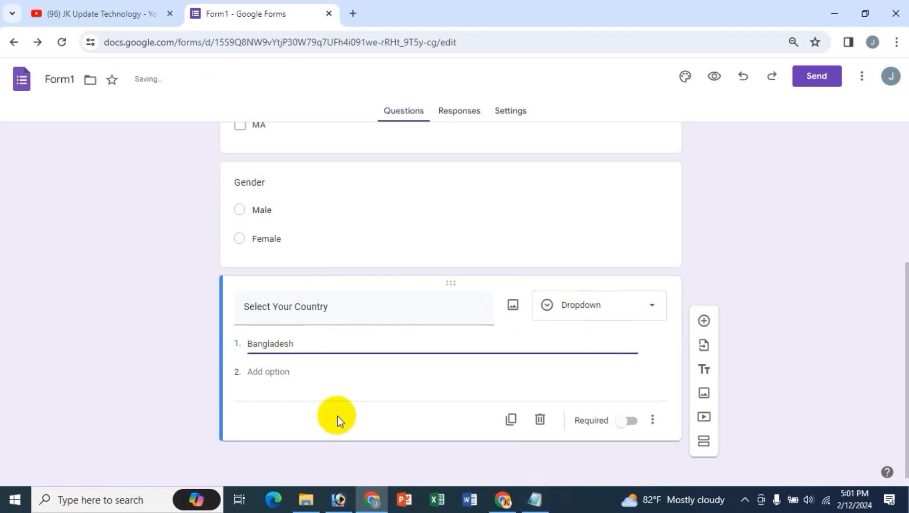
# - Add the options India, Pakistan and dsfs, correcting the misspelled India entry
pyautogui.click(280, 380)
pyautogui.write('Inida')
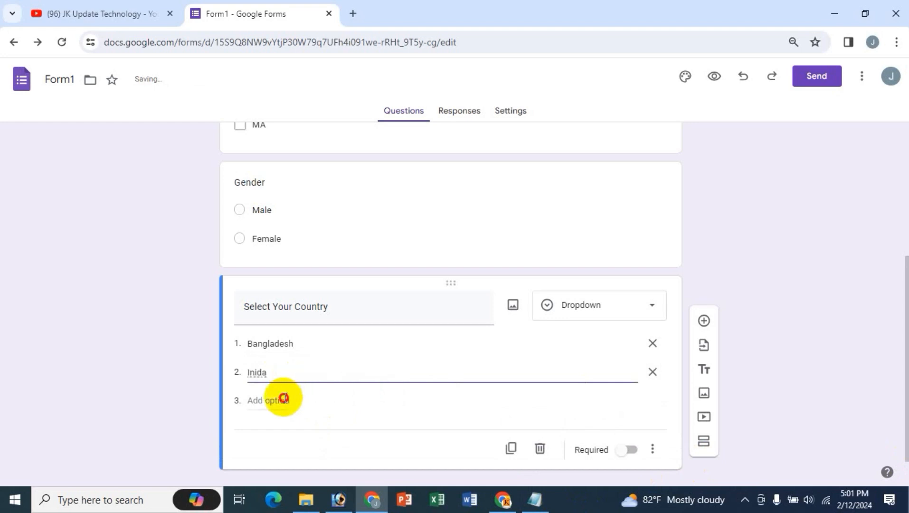
pyautogui.click(284, 399)
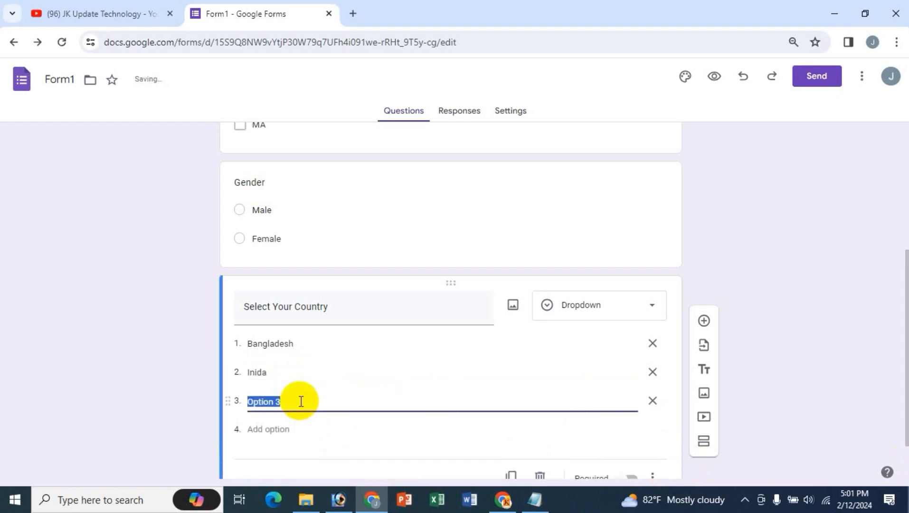
pyautogui.write('Pakistan')
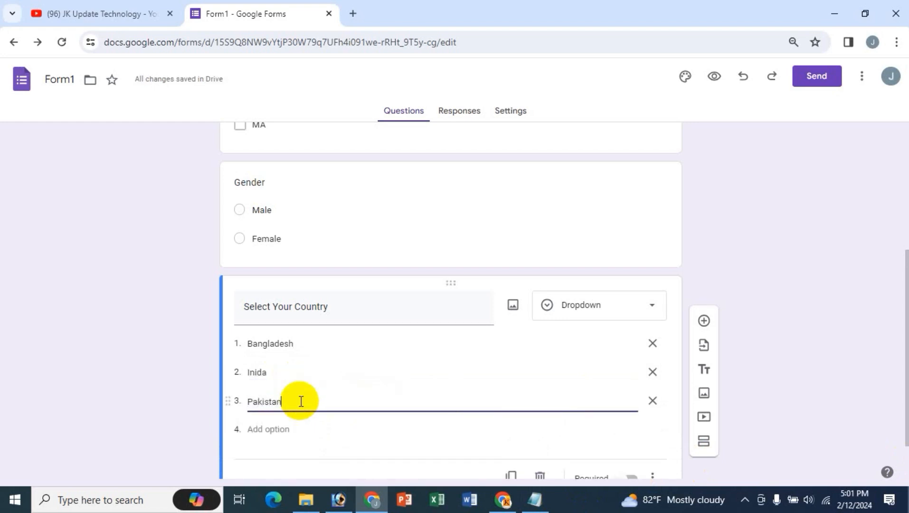
pyautogui.doubleClick(258, 371)
pyautogui.press('Left')
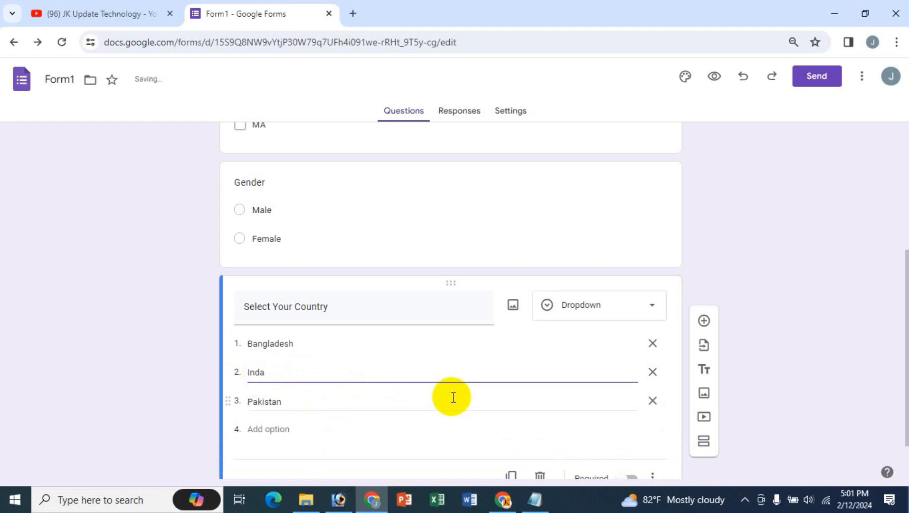
pyautogui.click(300, 428)
pyautogui.write('dsfs')
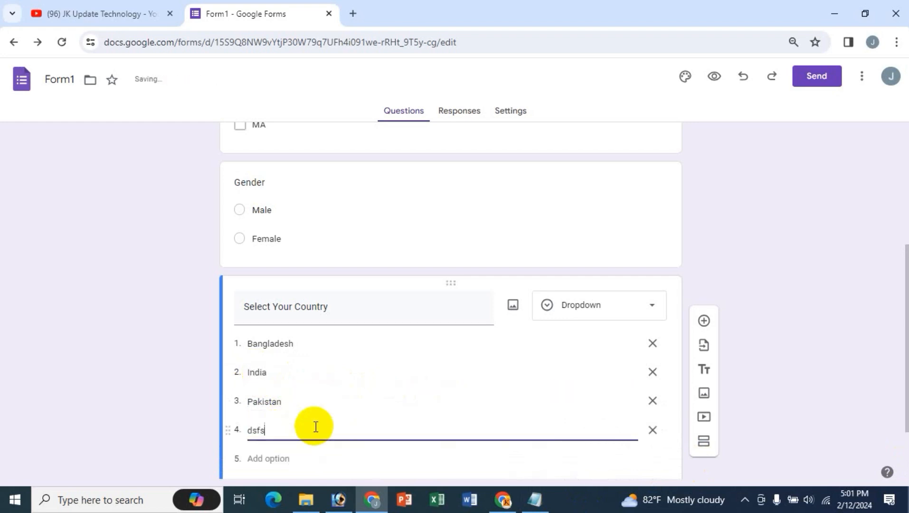
pyautogui.click(623, 278)
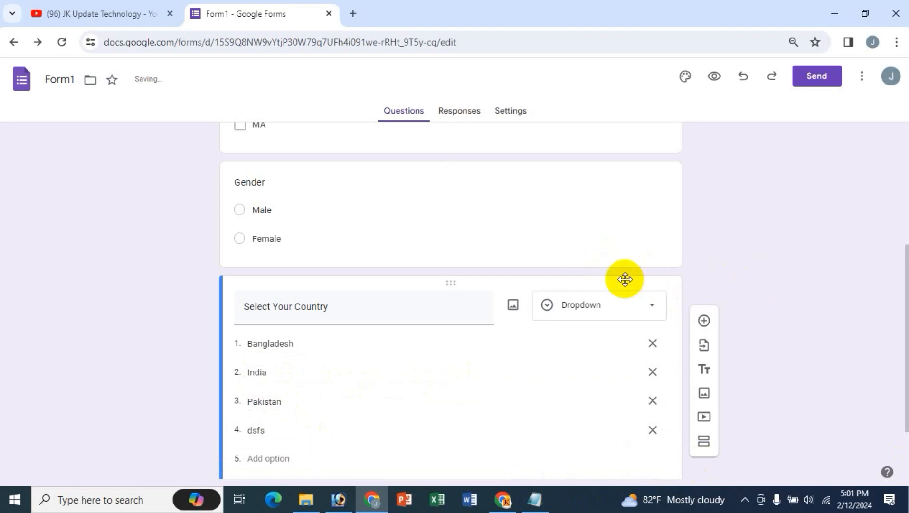
pyautogui.scroll(5, 625, 279)
pyautogui.scroll(-4, 625, 279)
pyautogui.scroll(-3, 546, 281)
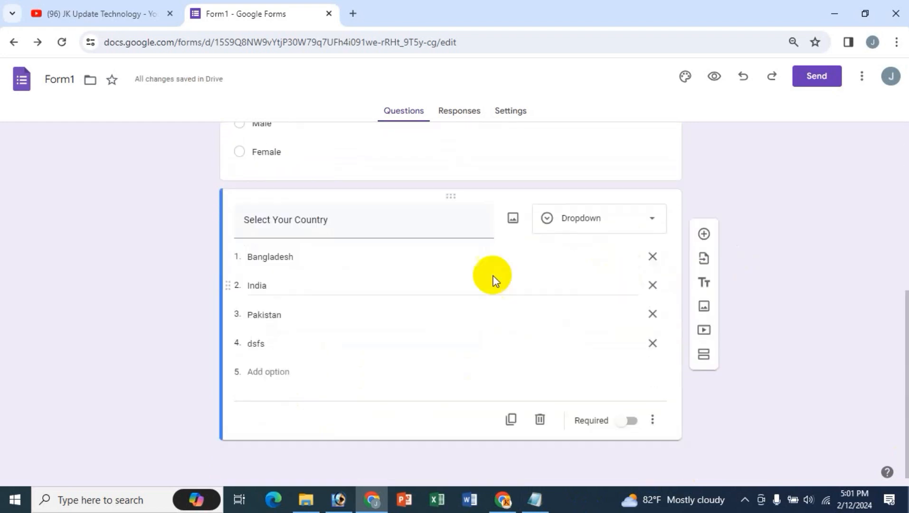
pyautogui.scroll(7, 520, 324)
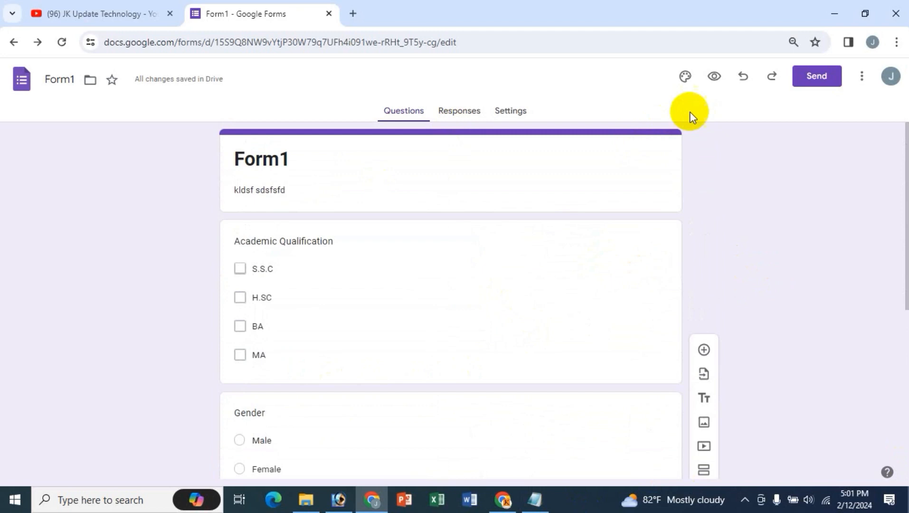
# - Preview Form1 in a new tab and tick MA and S.S.C under Academic Qualification
pyautogui.click(714, 77)
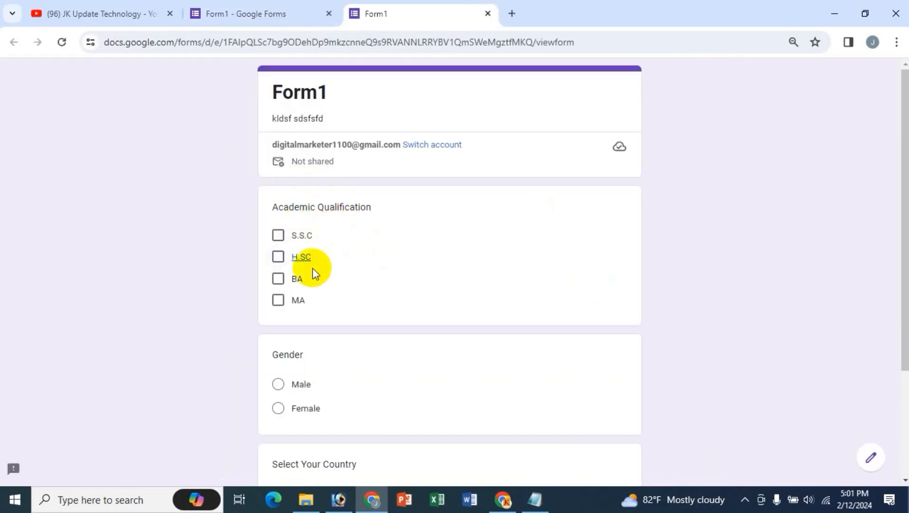
pyautogui.click(279, 266)
pyautogui.click(278, 280)
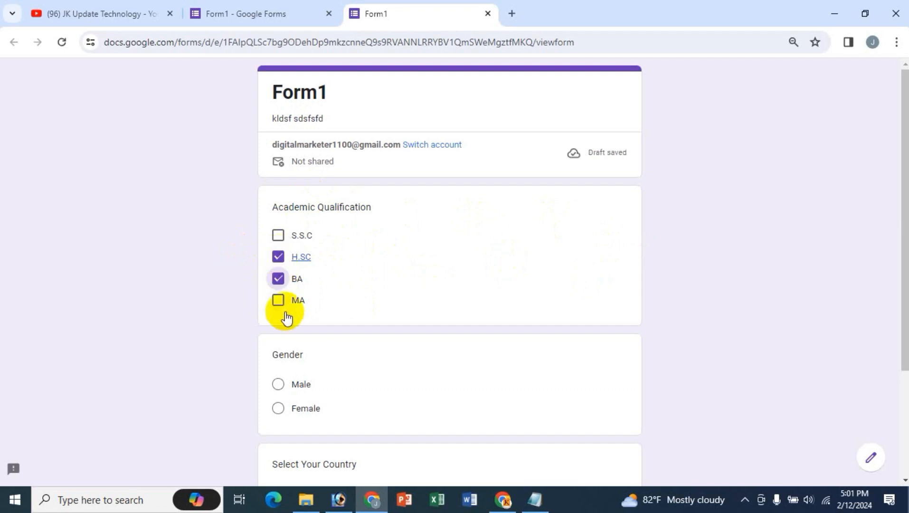
pyautogui.click(279, 304)
pyautogui.click(278, 235)
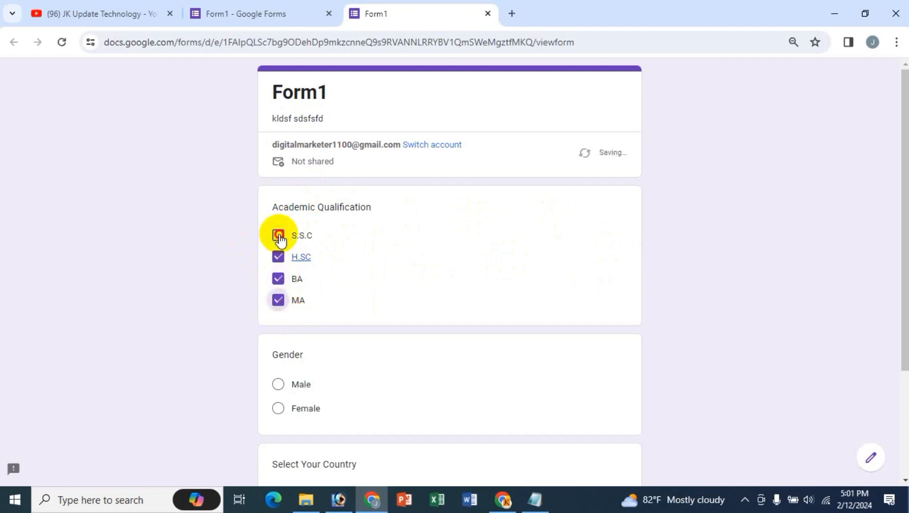
pyautogui.click(278, 257)
pyautogui.click(278, 278)
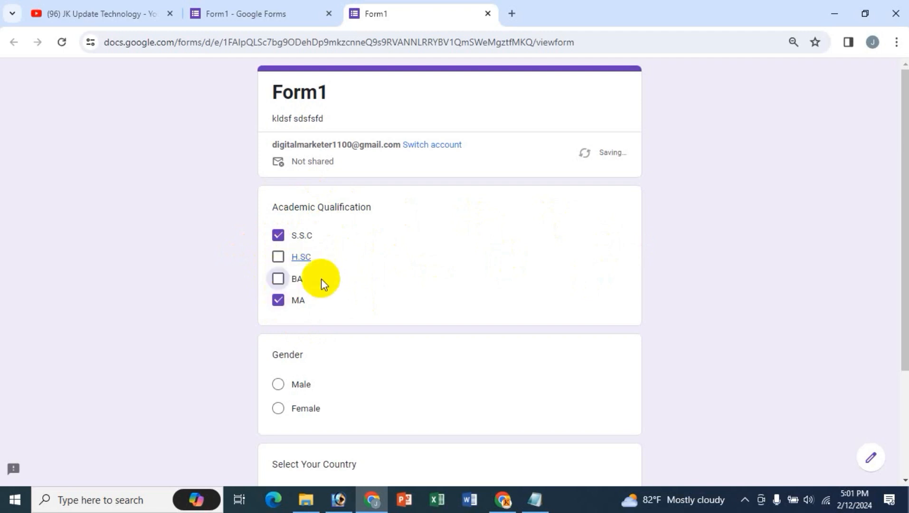
# - Test the Gender question by switching between Male and Female, ending on Female
pyautogui.scroll(-1, 361, 313)
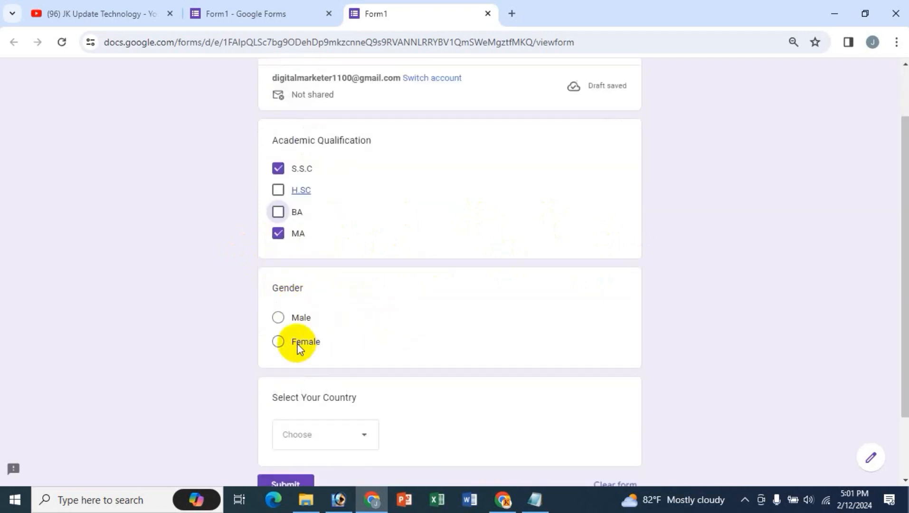
pyautogui.click(279, 317)
pyautogui.click(278, 341)
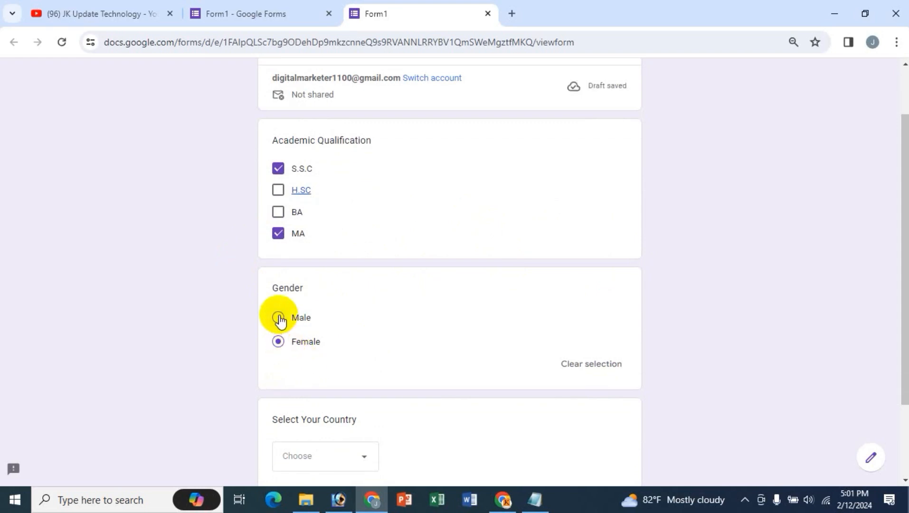
pyautogui.click(278, 317)
pyautogui.click(278, 341)
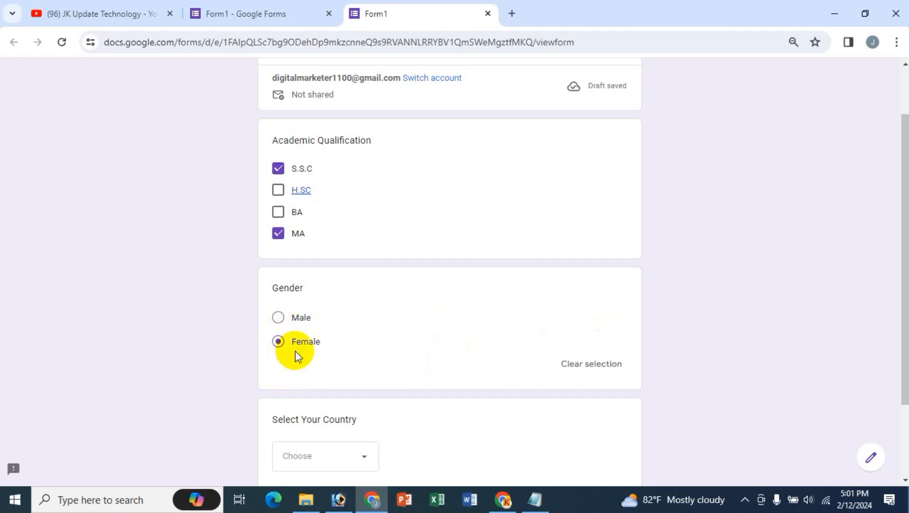
# - Test the country dropdown by picking India, then settle on Bangladesh
pyautogui.scroll(-3, 416, 343)
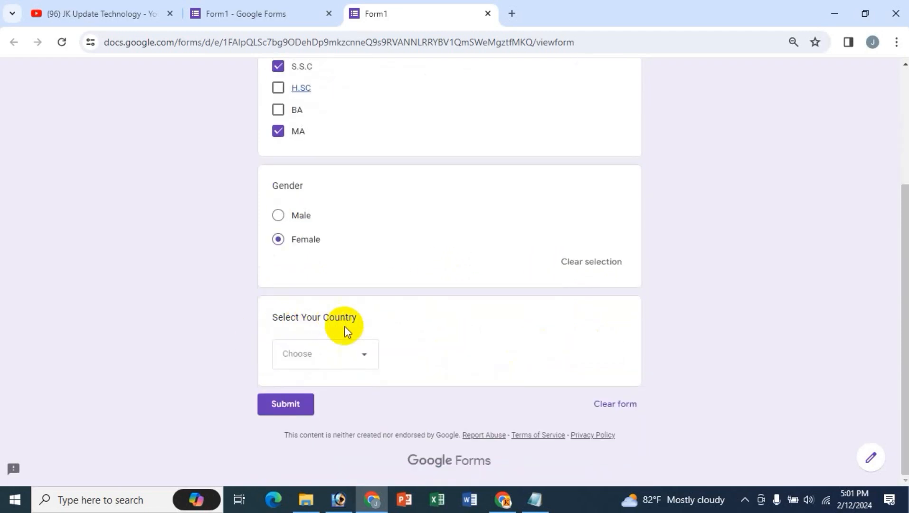
pyautogui.click(359, 365)
pyautogui.click(234, 332)
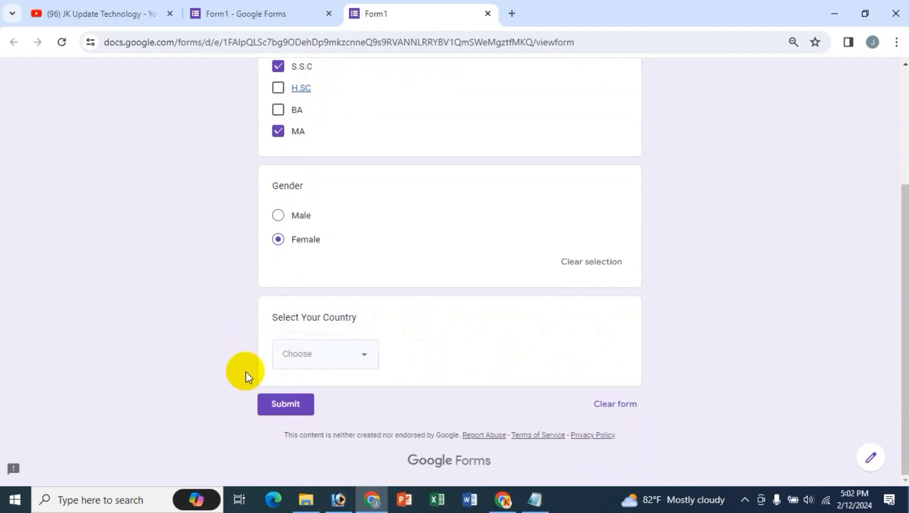
pyautogui.click(355, 361)
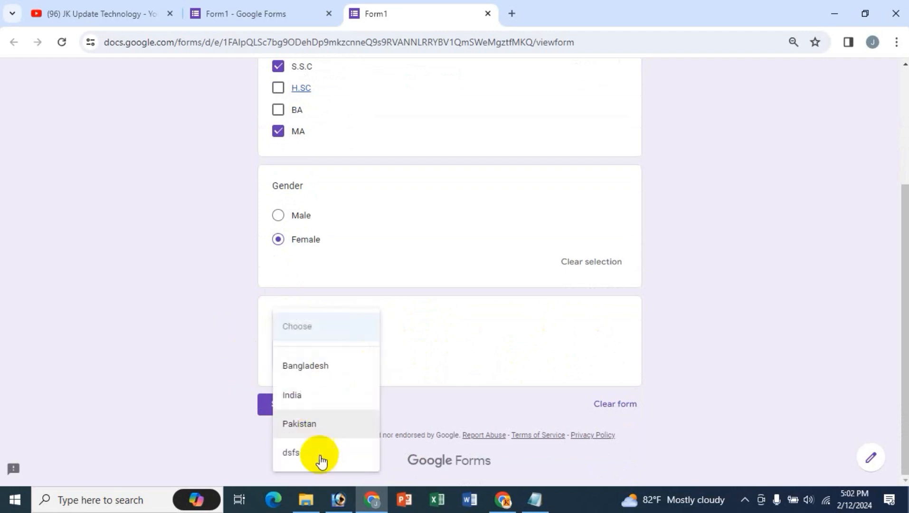
pyautogui.click(316, 401)
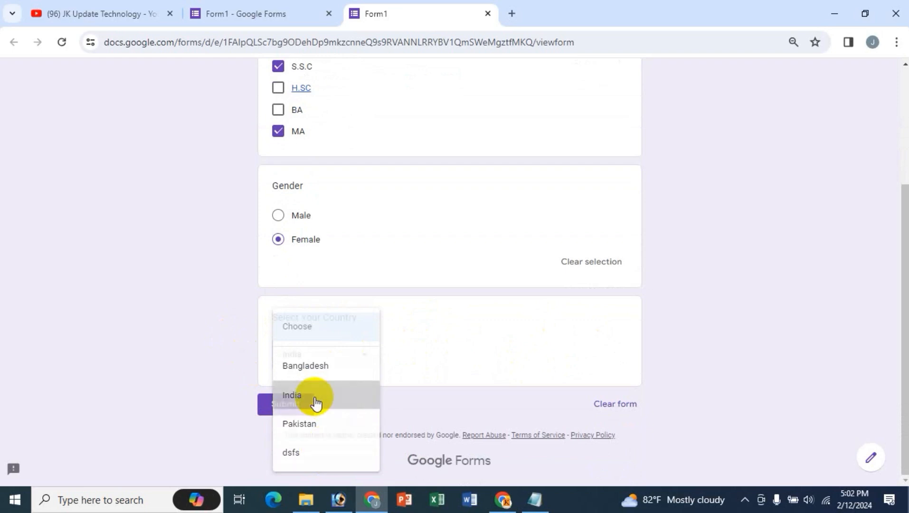
pyautogui.click(328, 354)
pyautogui.click(331, 329)
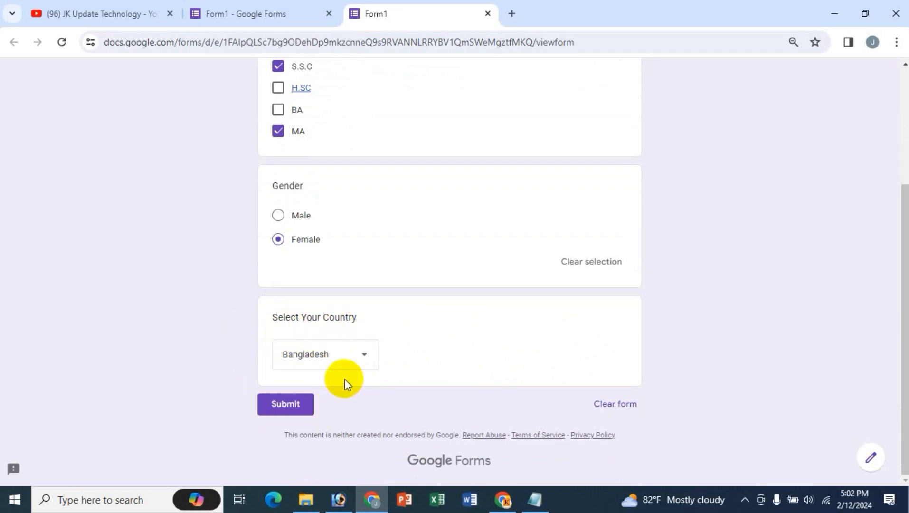
# - Recheck Female as gender and untick S.S.C, leaving only MA ticked
pyautogui.scroll(1, 344, 379)
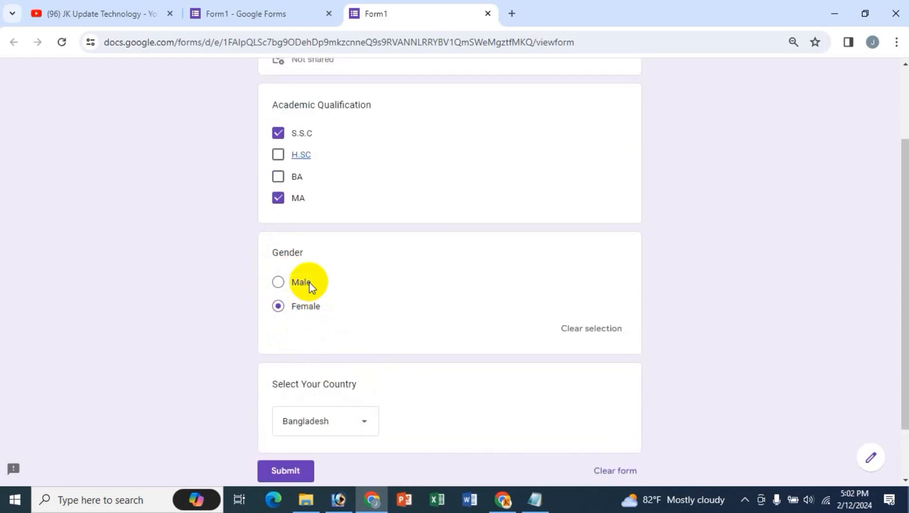
pyautogui.click(281, 283)
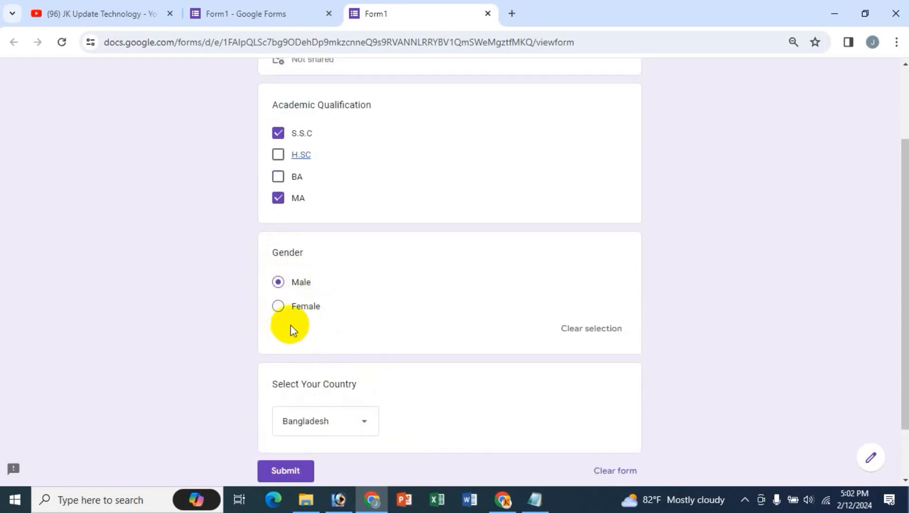
pyautogui.click(279, 306)
pyautogui.scroll(2, 344, 310)
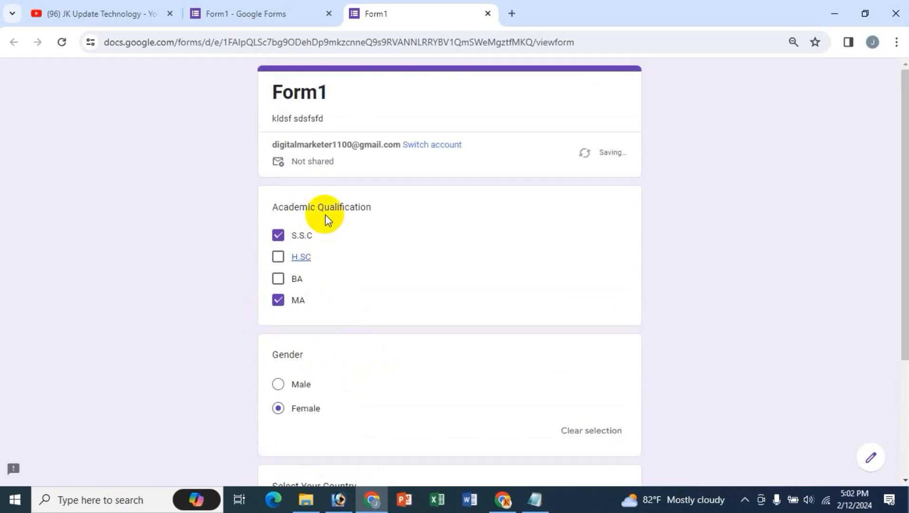
pyautogui.click(278, 278)
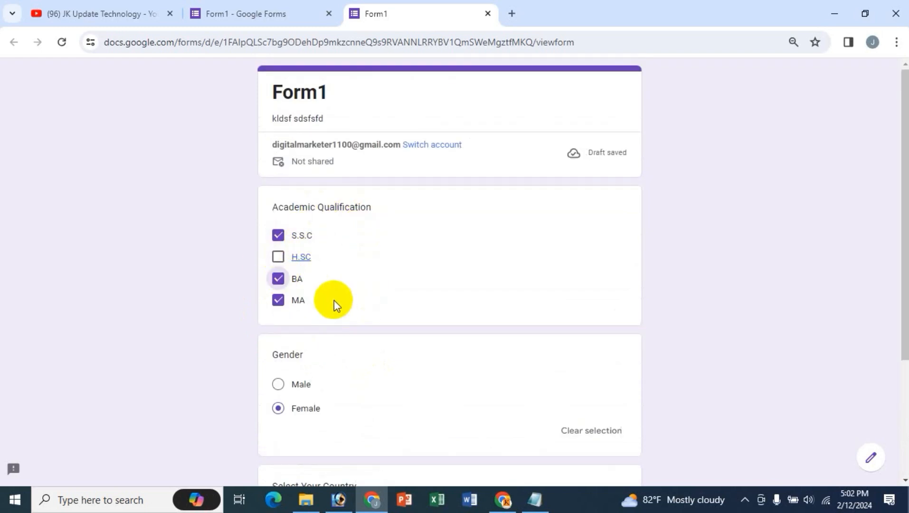
pyautogui.click(278, 278)
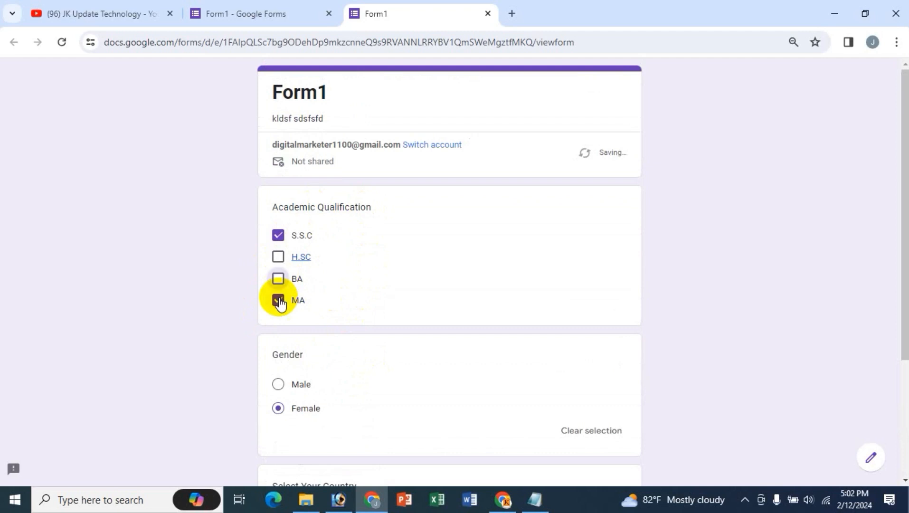
pyautogui.click(279, 235)
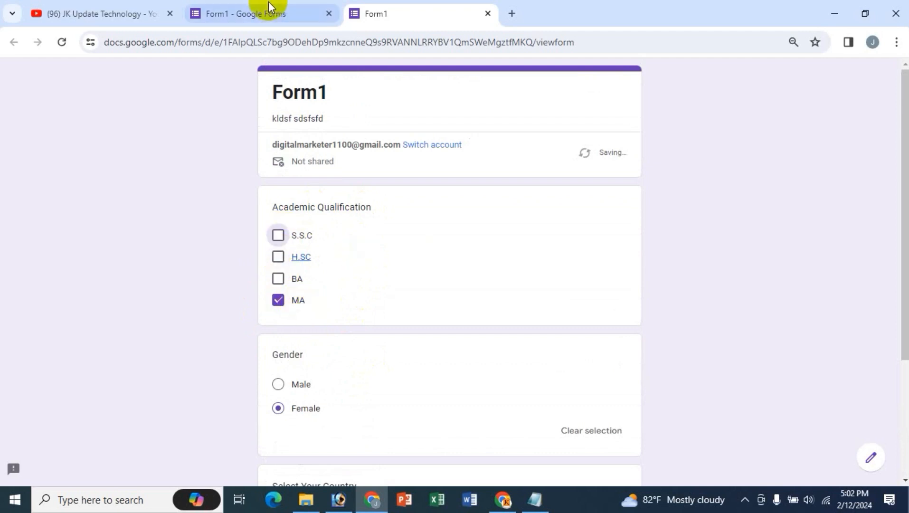
# - Back in the Form1 editor, leave Academic Qualification as Checkboxes, then go to the YouTube tab
pyautogui.click(285, 11)
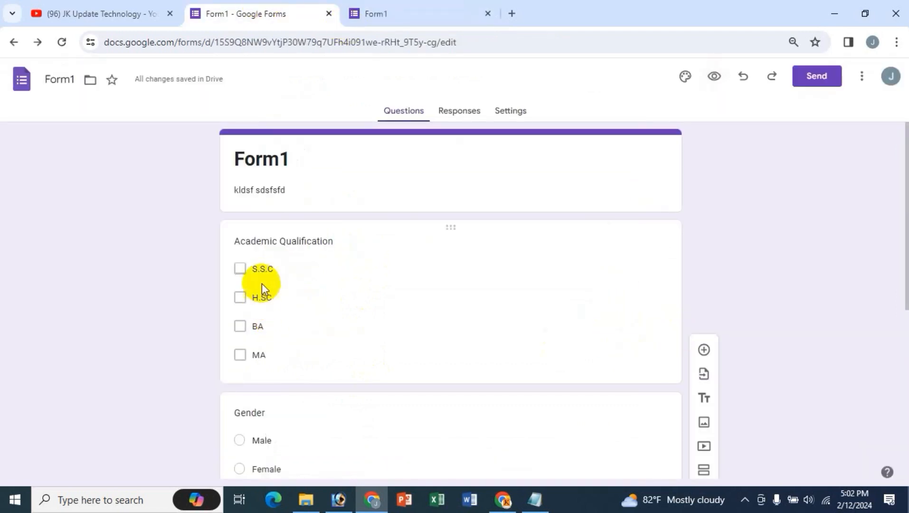
pyautogui.click(262, 270)
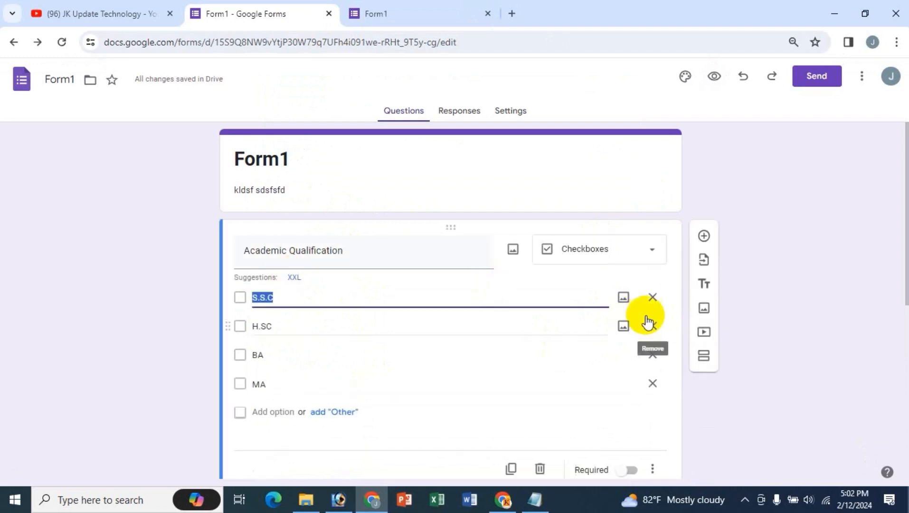
pyautogui.click(589, 252)
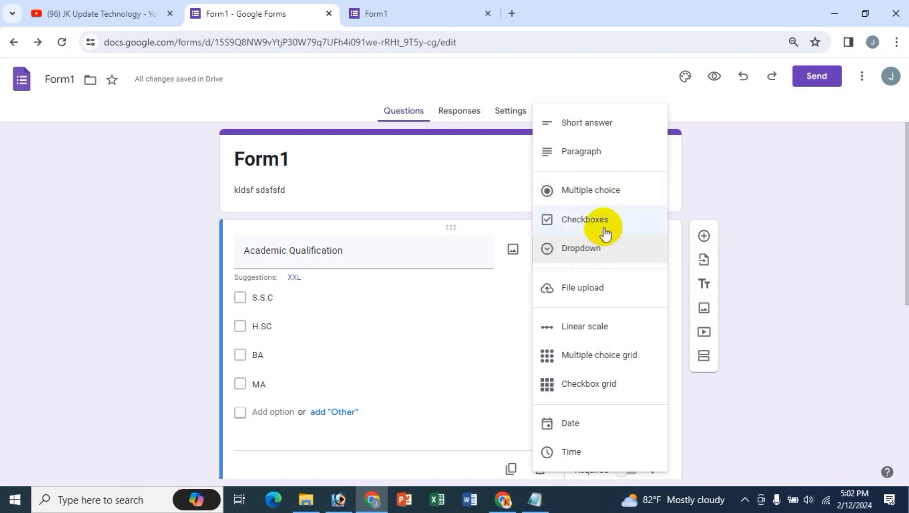
pyautogui.click(158, 308)
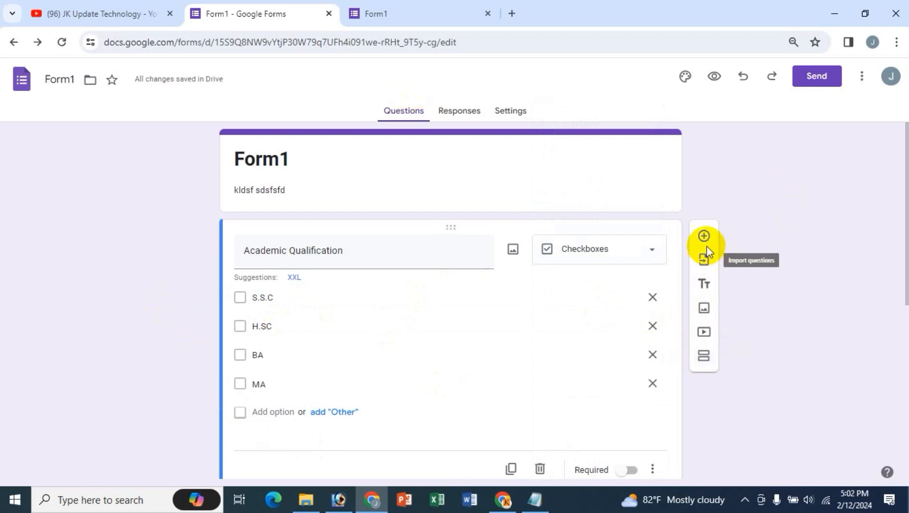
pyautogui.click(122, 10)
pyautogui.scroll(-2, 209, 341)
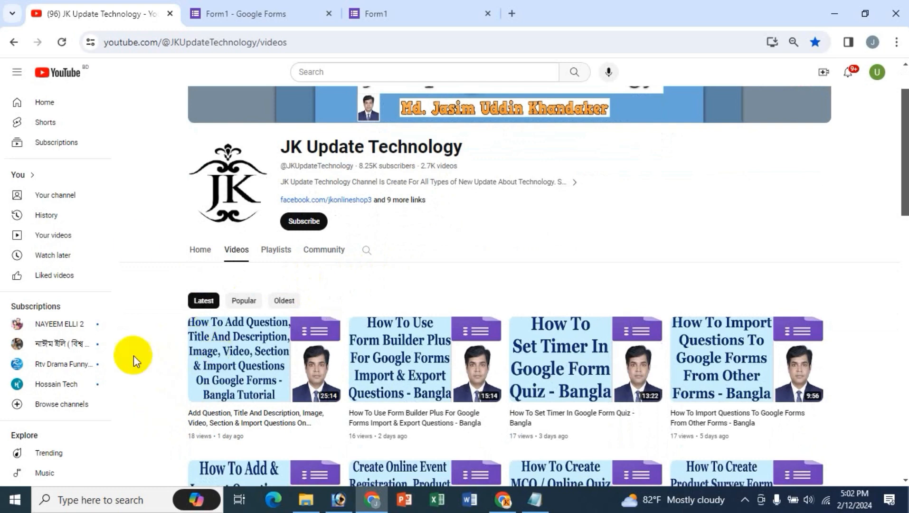
pyautogui.click(295, 15)
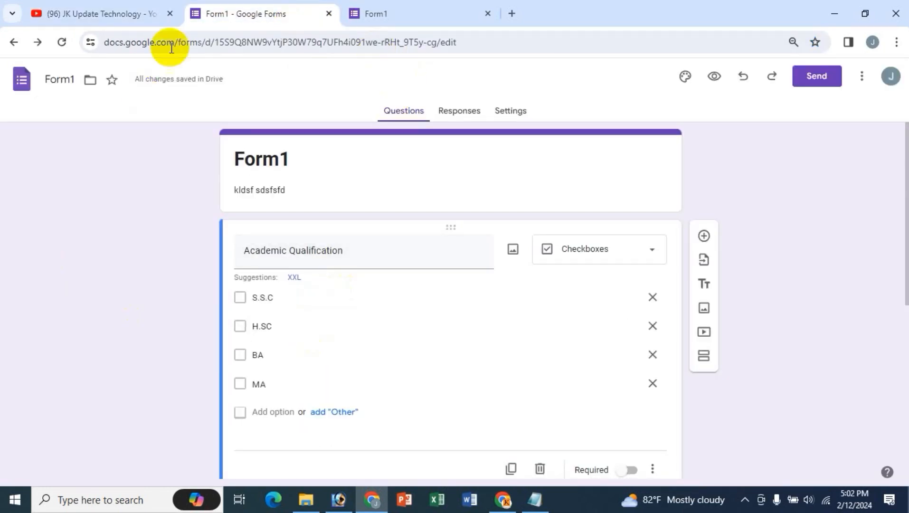
pyautogui.click(101, 15)
pyautogui.scroll(2, 641, 189)
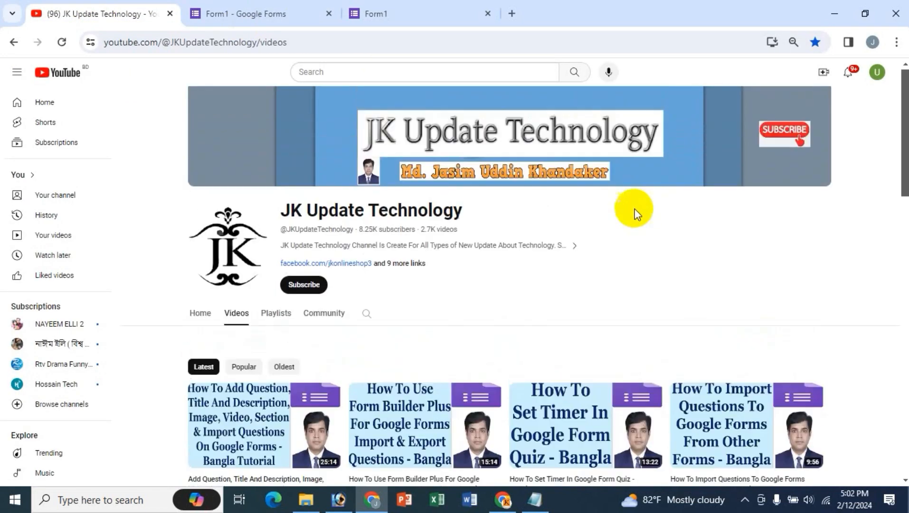
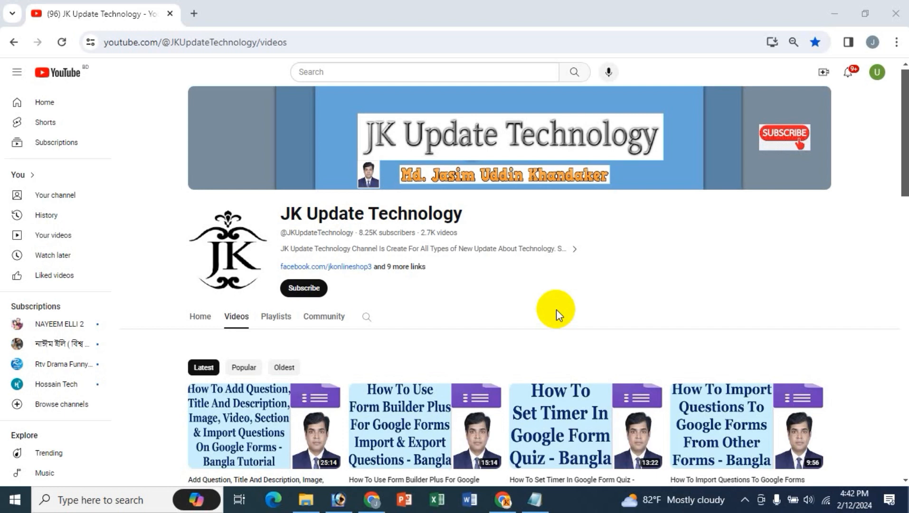
# - Open a new browser tab showing the Google start page beside YouTube
pyautogui.click(193, 13)
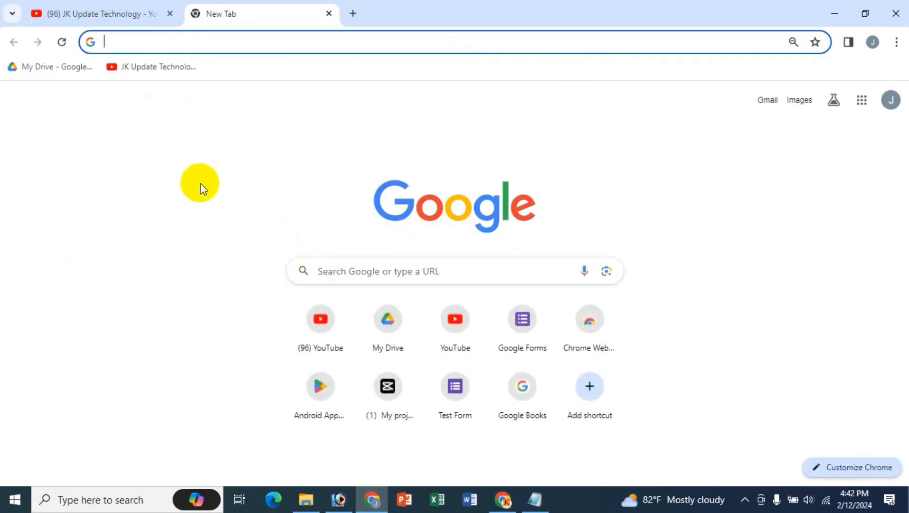
# - Search Google for 'google forms' from the start page's search box
pyautogui.write('f')
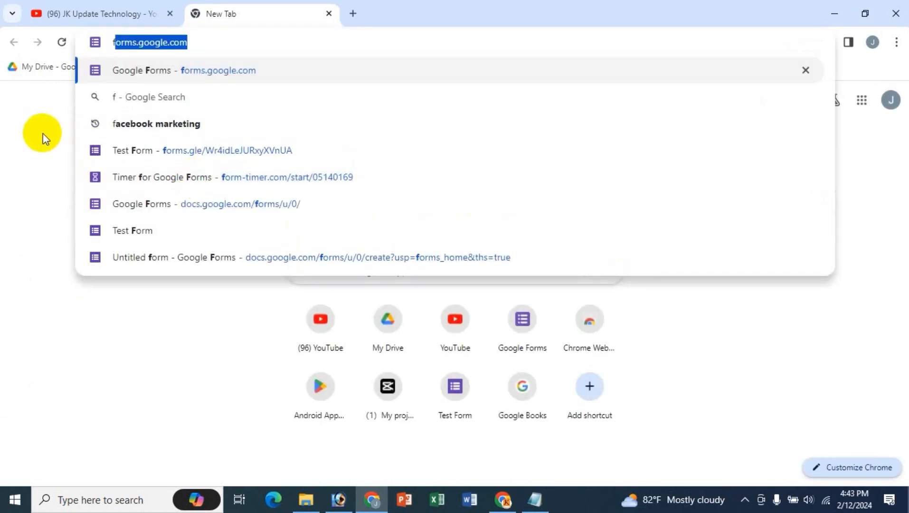
pyautogui.press('BackSpace')
pyautogui.press('BackSpace')
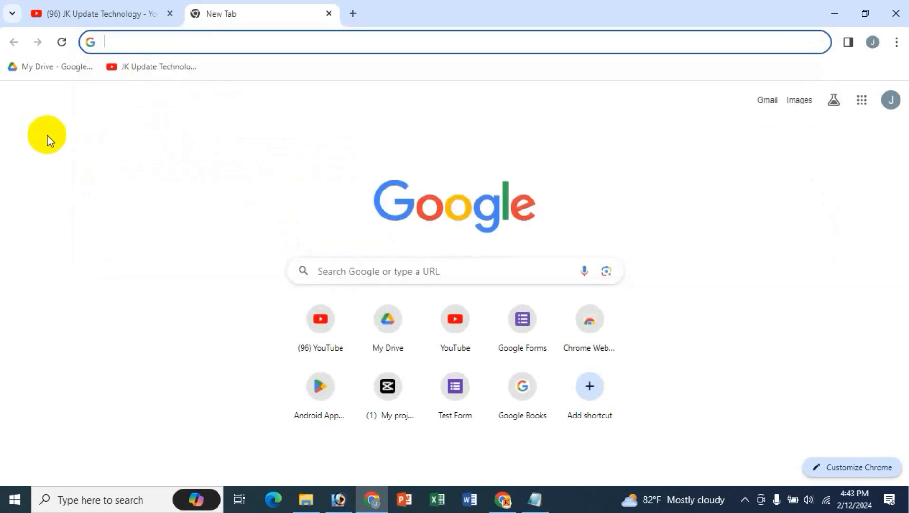
pyautogui.click(370, 269)
pyautogui.write('g')
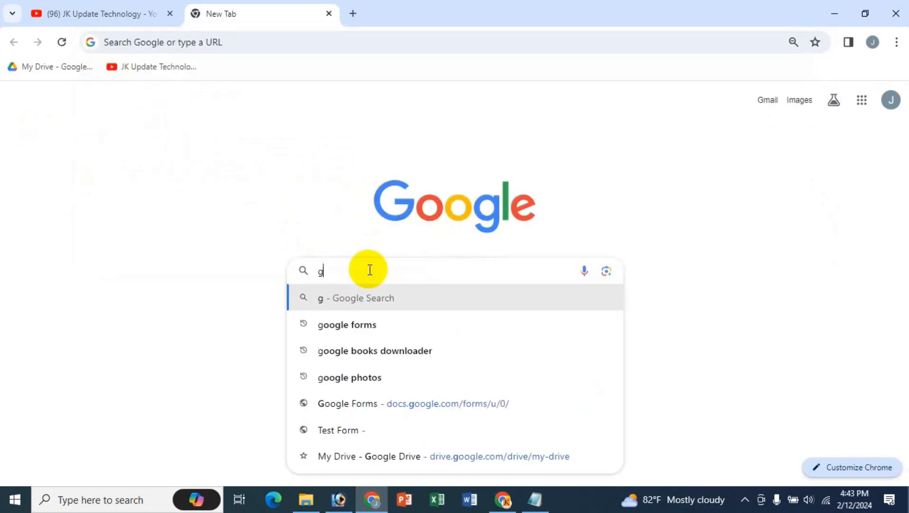
pyautogui.press('Down')
pyautogui.press('Return')
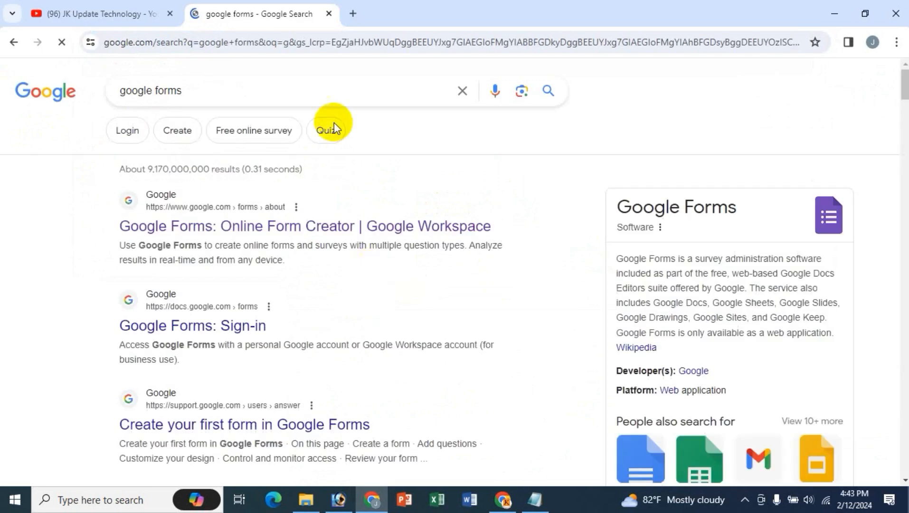
# - In another new tab, open Google Forms from the Google apps grid
pyautogui.click(351, 16)
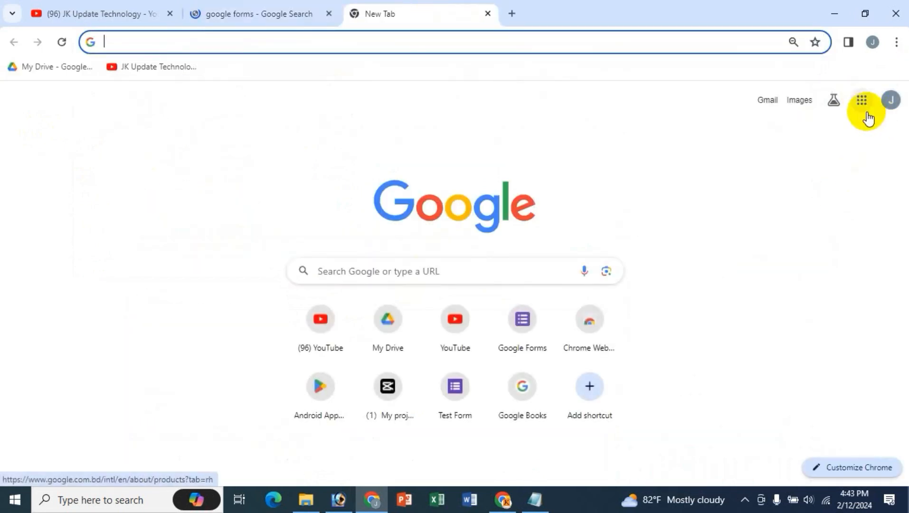
pyautogui.click(862, 104)
pyautogui.scroll(-10, 834, 314)
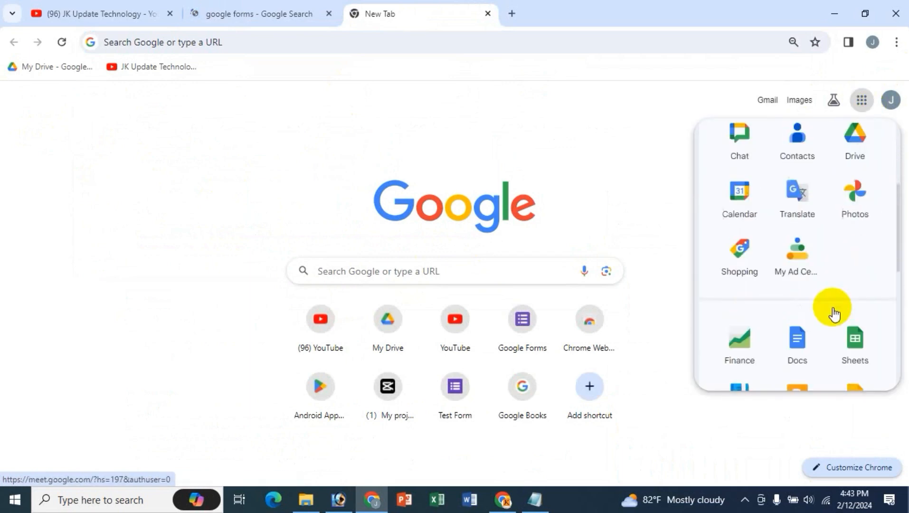
pyautogui.click(861, 189)
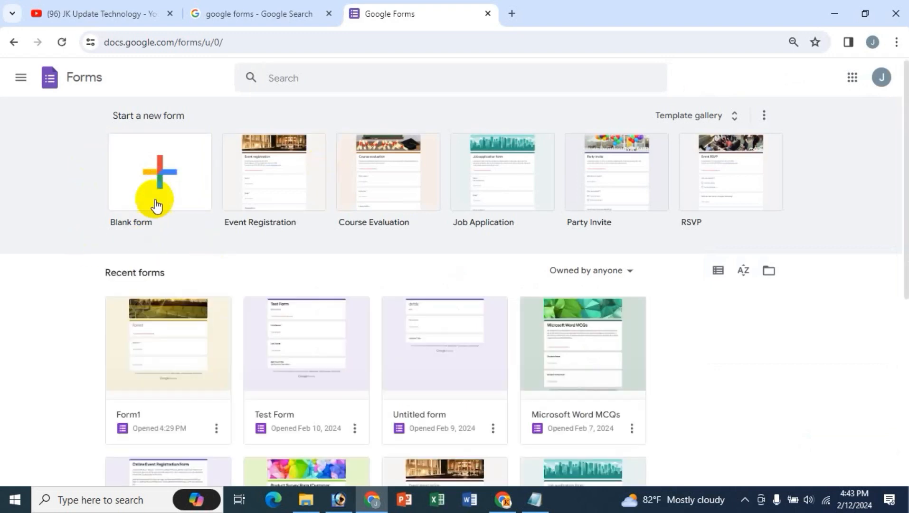
# - Create a blank form named 'Test Form' and make its header title bold
pyautogui.click(157, 165)
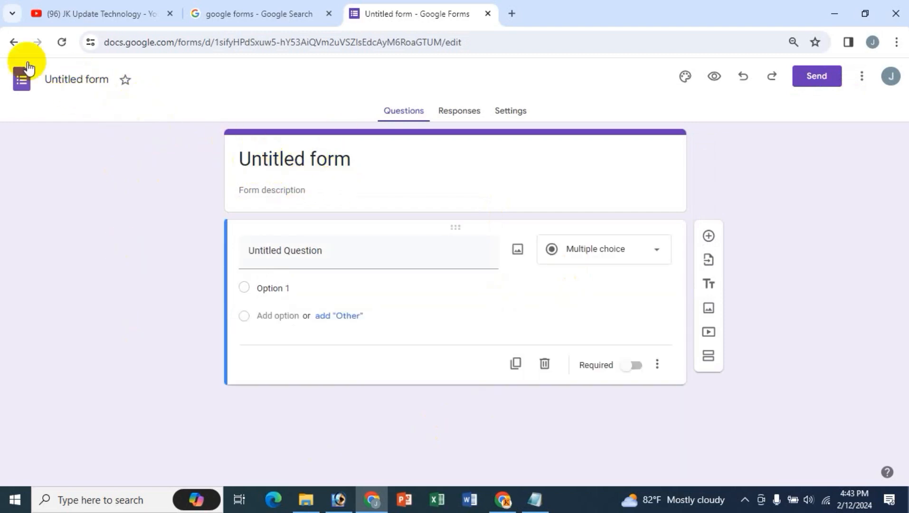
pyautogui.click(67, 79)
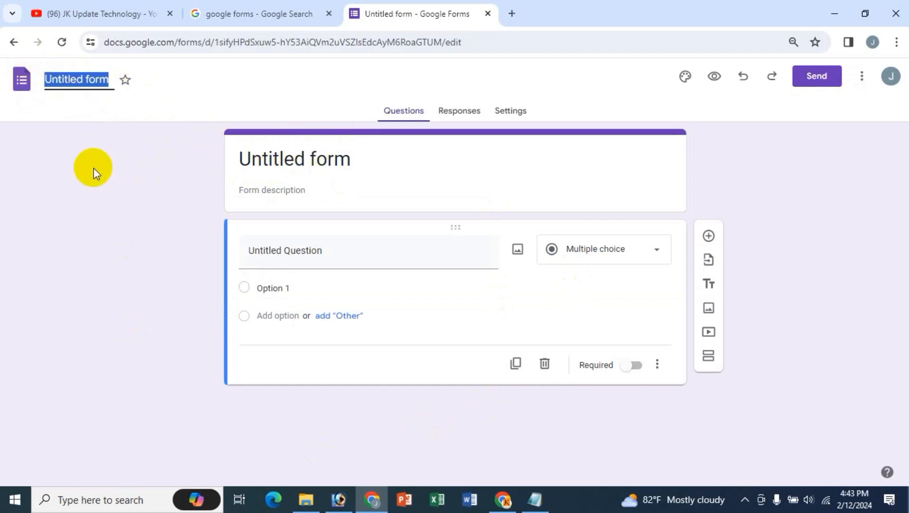
pyautogui.write('Test Form')
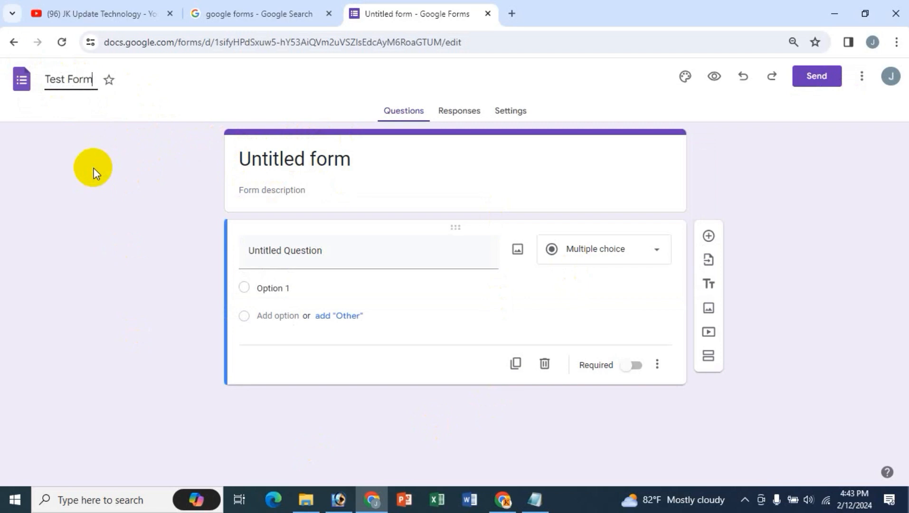
pyautogui.click(310, 158)
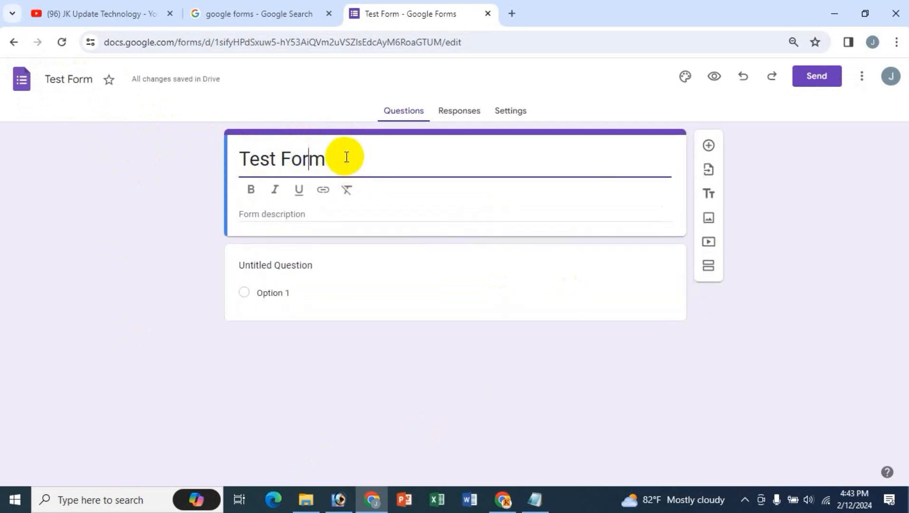
pyautogui.moveTo(349, 157); pyautogui.dragTo(219, 157)
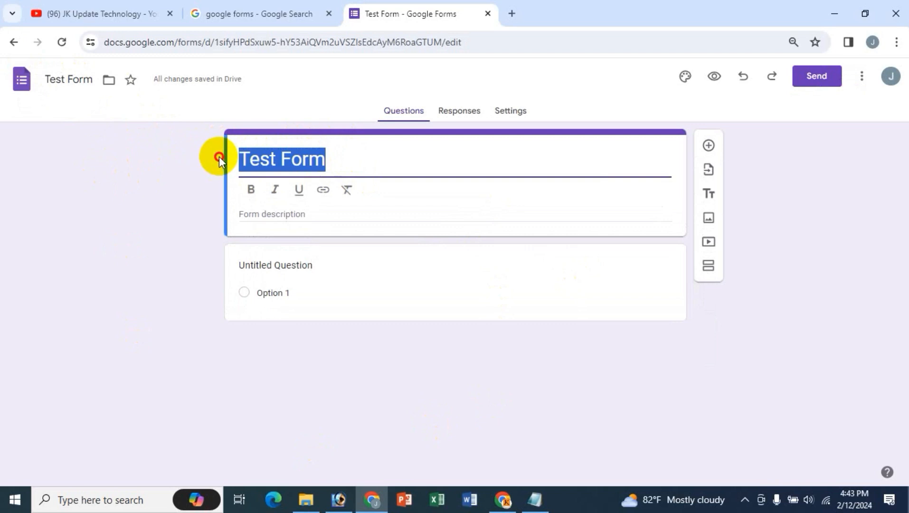
pyautogui.click(251, 190)
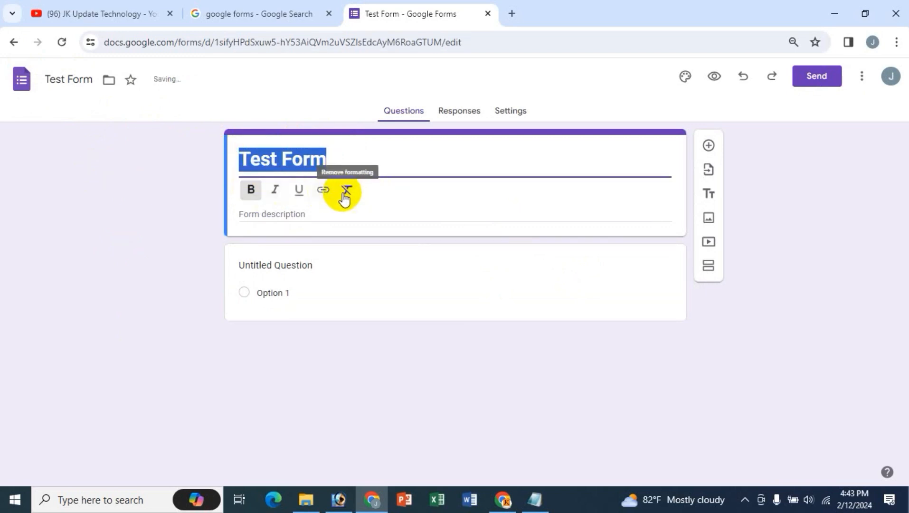
# - Add the description 'ddsfs dsfsd' and open the first question's type list
pyautogui.click(292, 213)
pyautogui.write('dds')
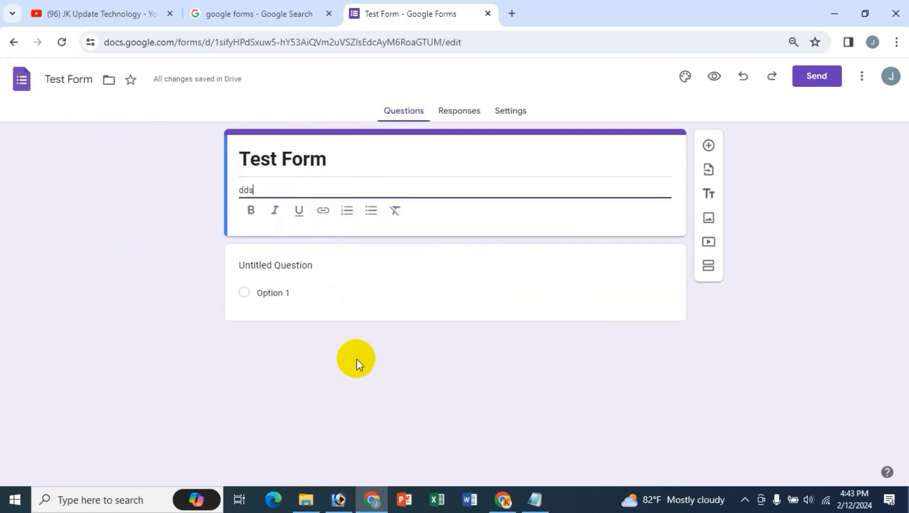
pyautogui.write('fs dsfsd')
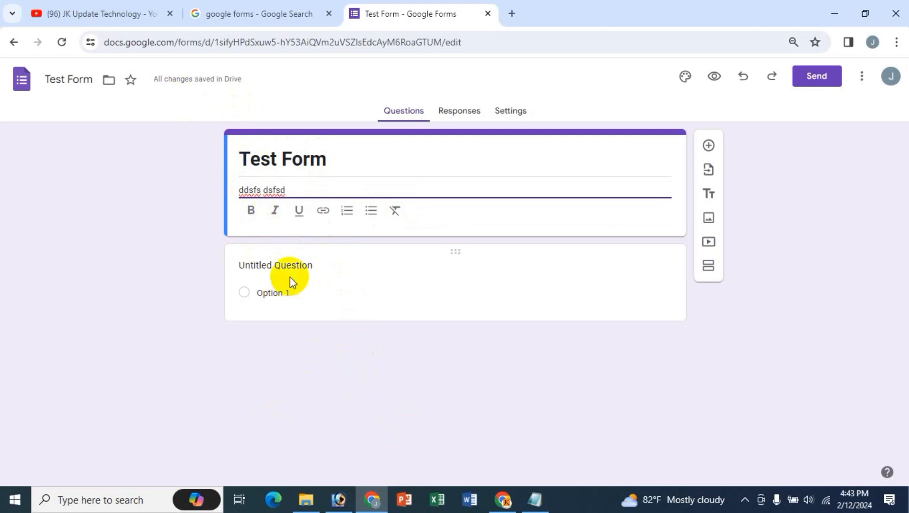
pyautogui.click(285, 264)
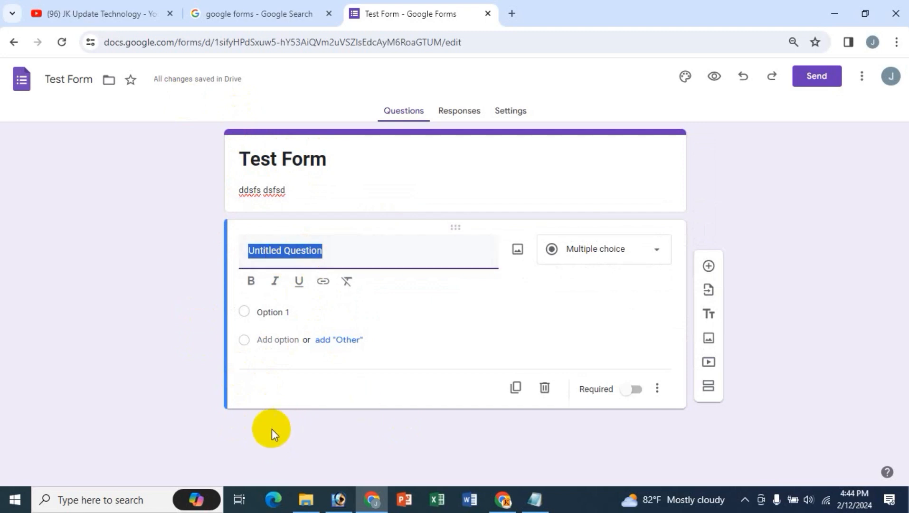
pyautogui.click(658, 252)
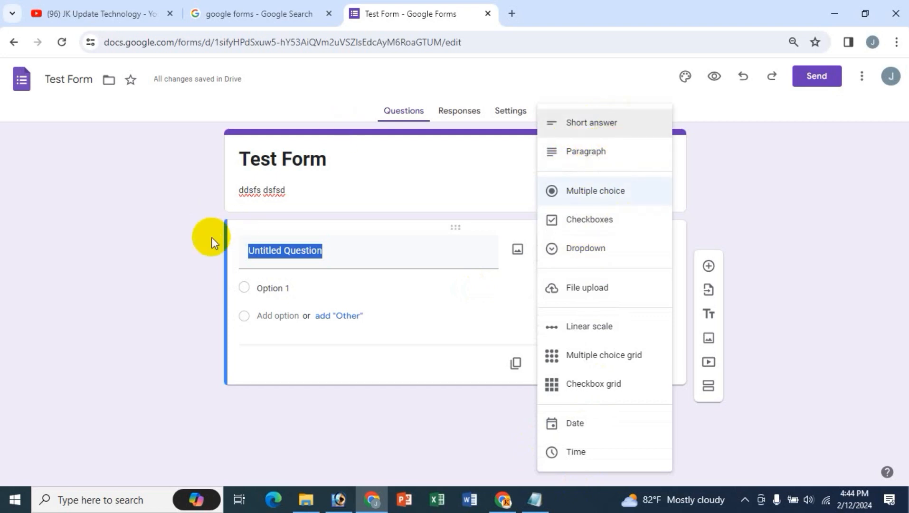
# - Title the first question 'address' and give it the Paragraph answer type
pyautogui.click(178, 240)
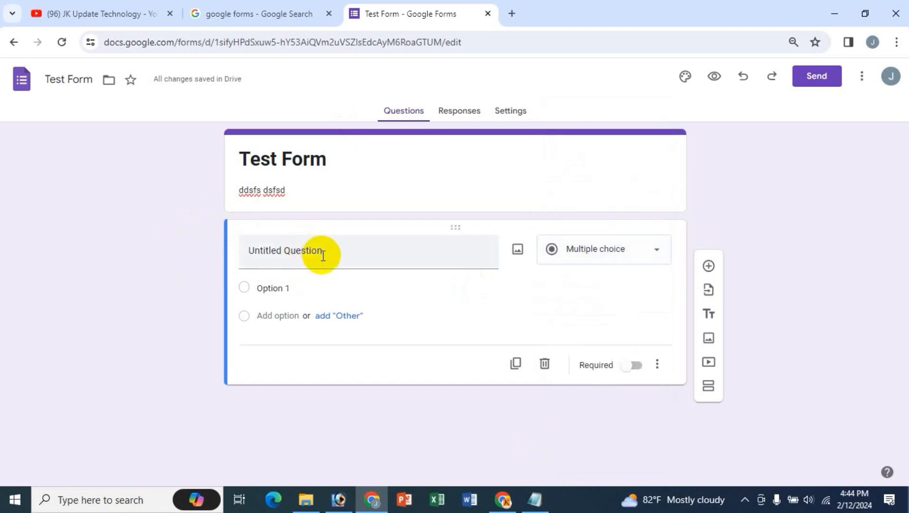
pyautogui.click(363, 253)
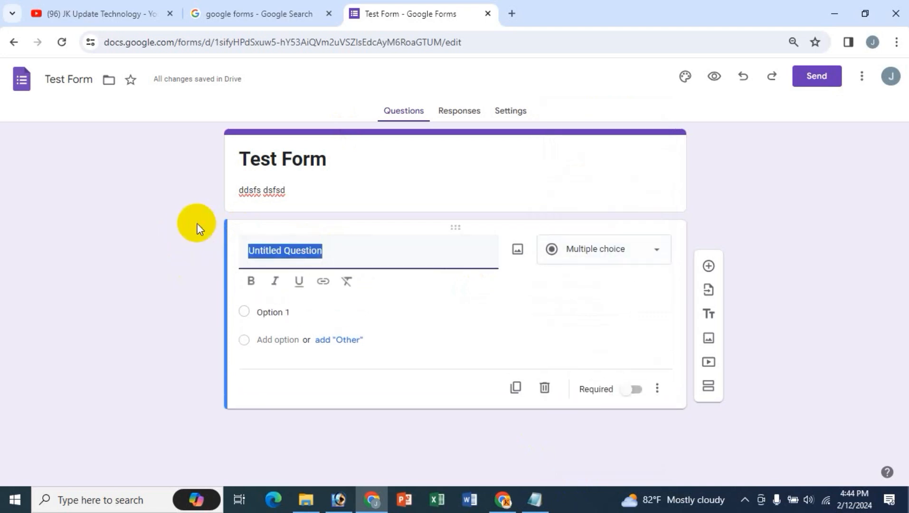
pyautogui.write('name')
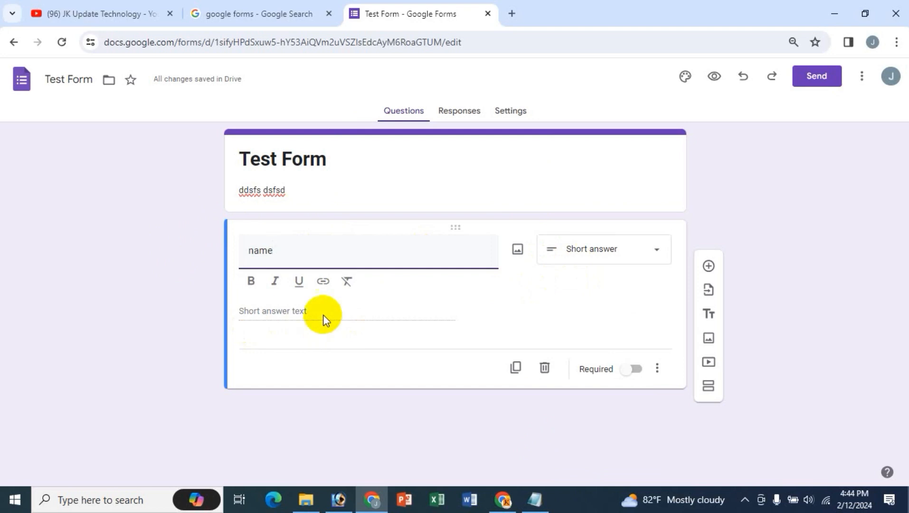
pyautogui.moveTo(277, 250); pyautogui.dragTo(204, 247)
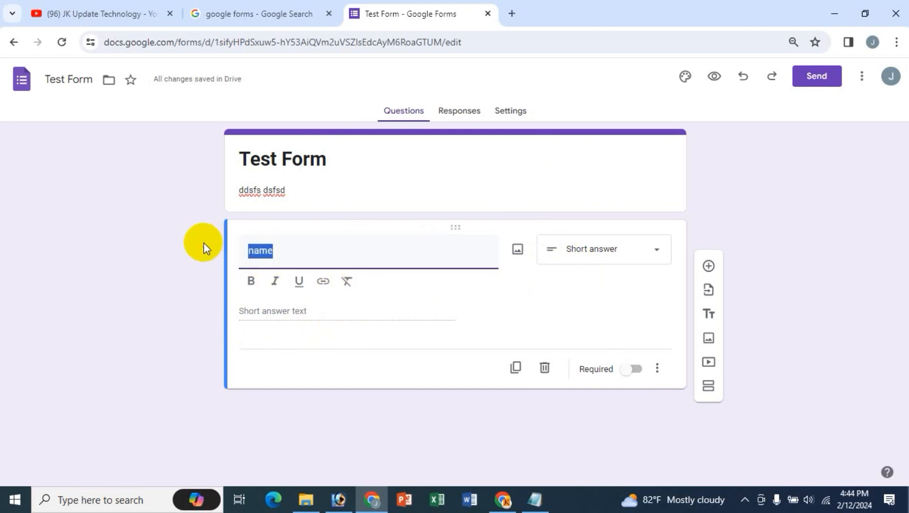
pyautogui.write('address')
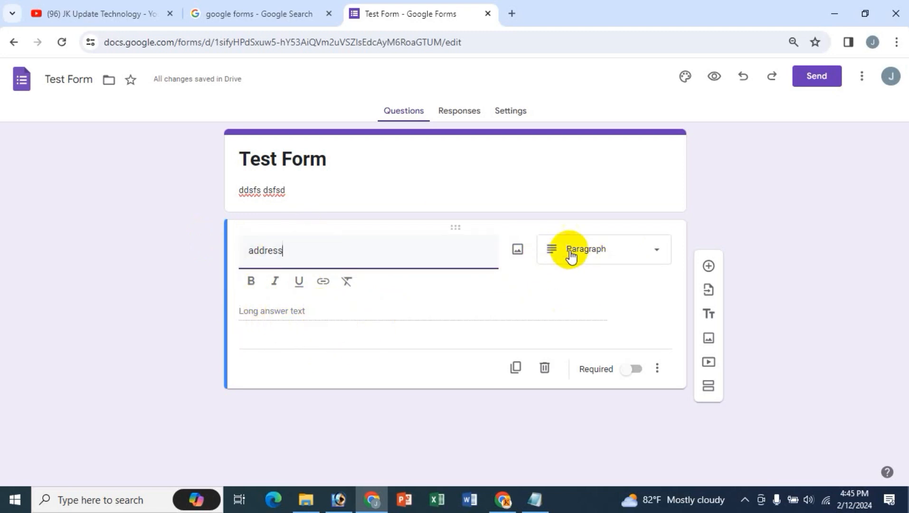
pyautogui.click(621, 267)
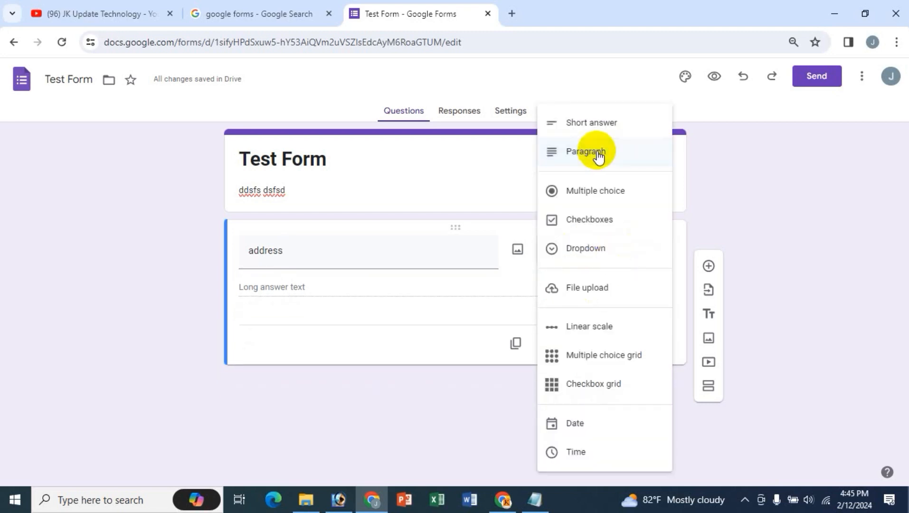
pyautogui.click(598, 153)
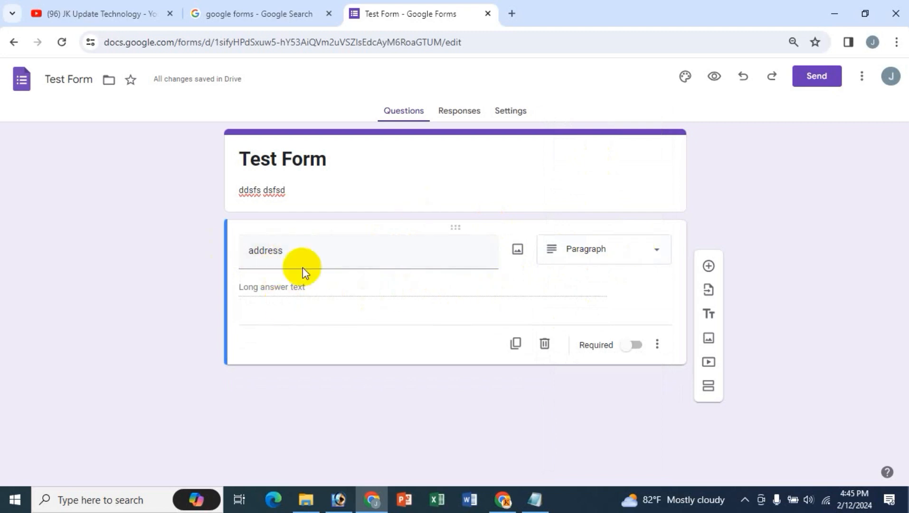
# - Change the first question's title back to 'name'
pyautogui.click(597, 248)
pyautogui.click(435, 161)
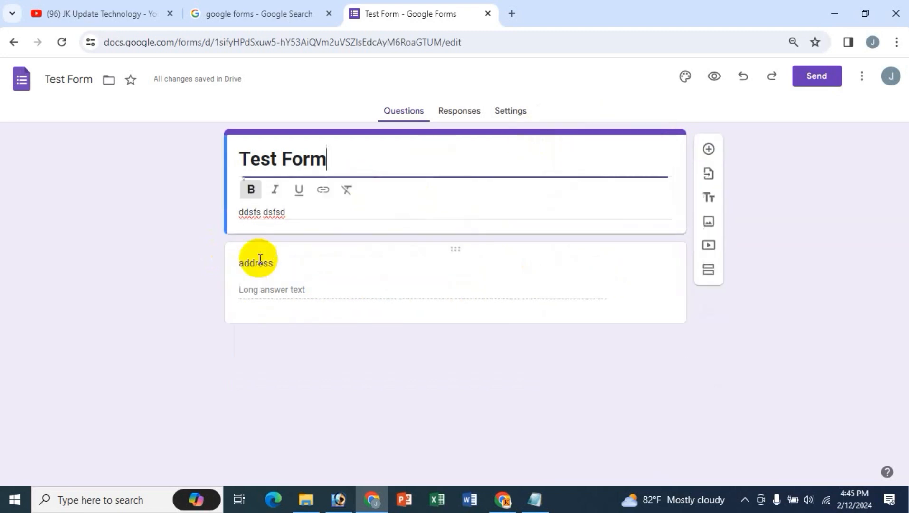
pyautogui.doubleClick(282, 262)
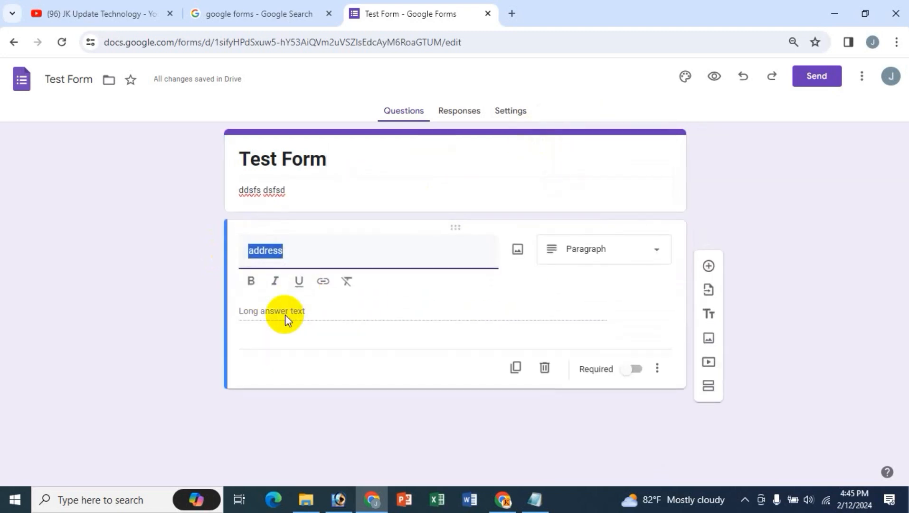
pyautogui.write('name')
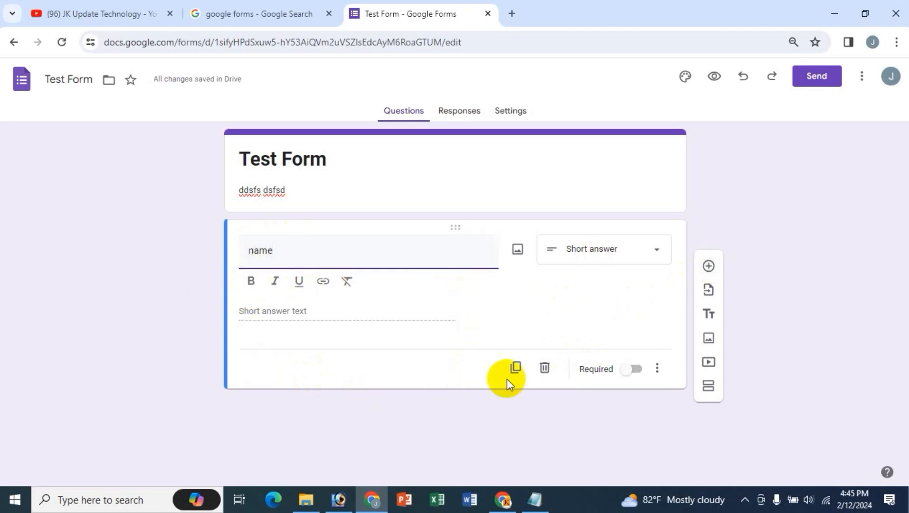
# - Duplicate the name question and retitle the copies 'first name' and 'last name'
pyautogui.click(516, 369)
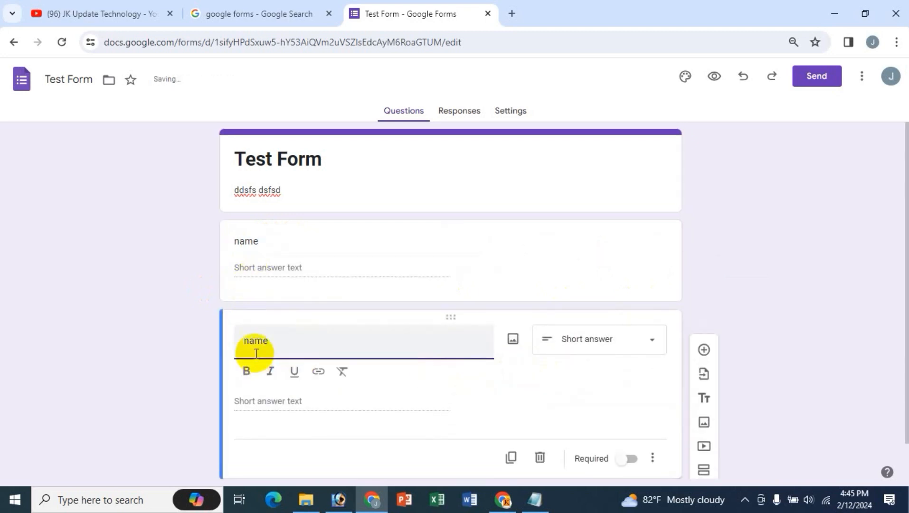
pyautogui.click(242, 241)
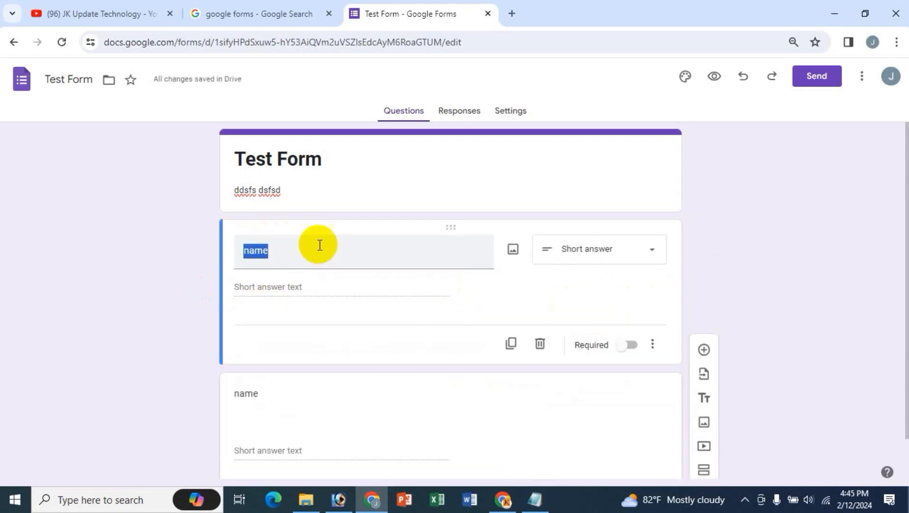
pyautogui.press('Home')
pyautogui.write('first')
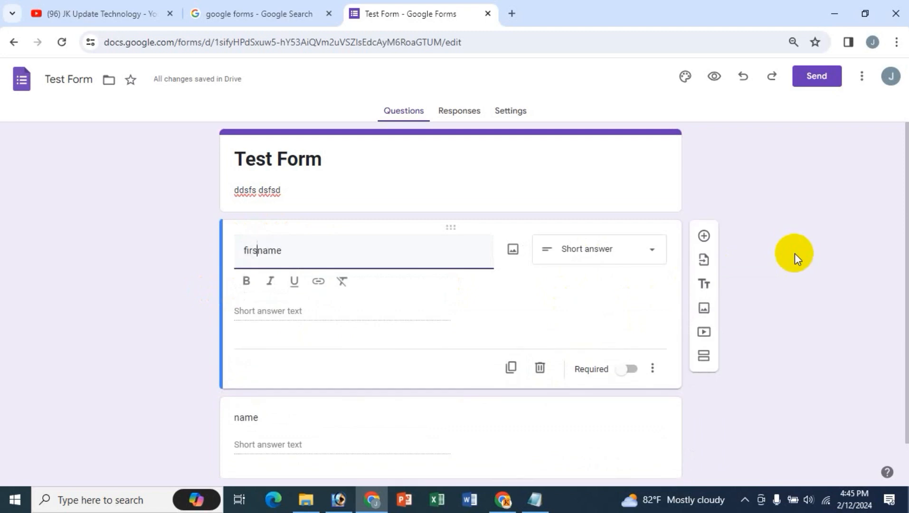
pyautogui.click(235, 416)
pyautogui.press('Home')
pyautogui.write('last')
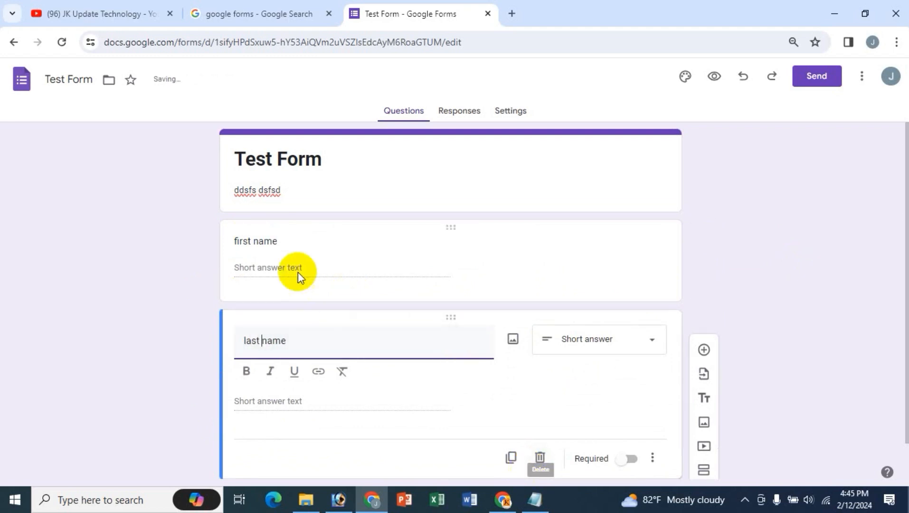
pyautogui.click(333, 352)
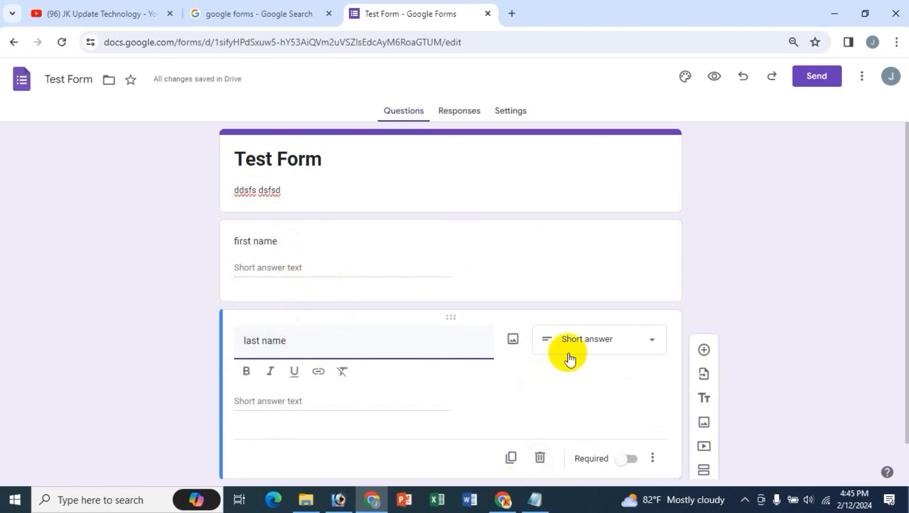
# - Mark both the last name and first name questions as required
pyautogui.scroll(-1, 305, 213)
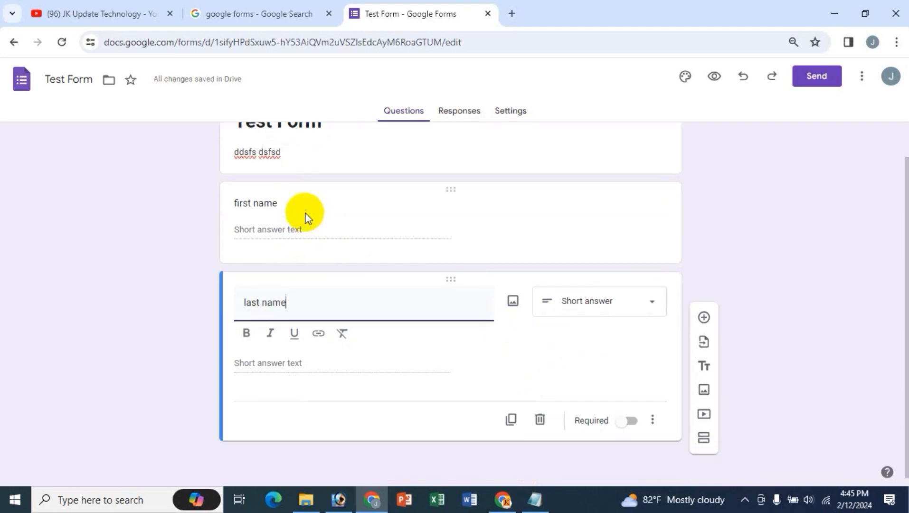
pyautogui.click(280, 203)
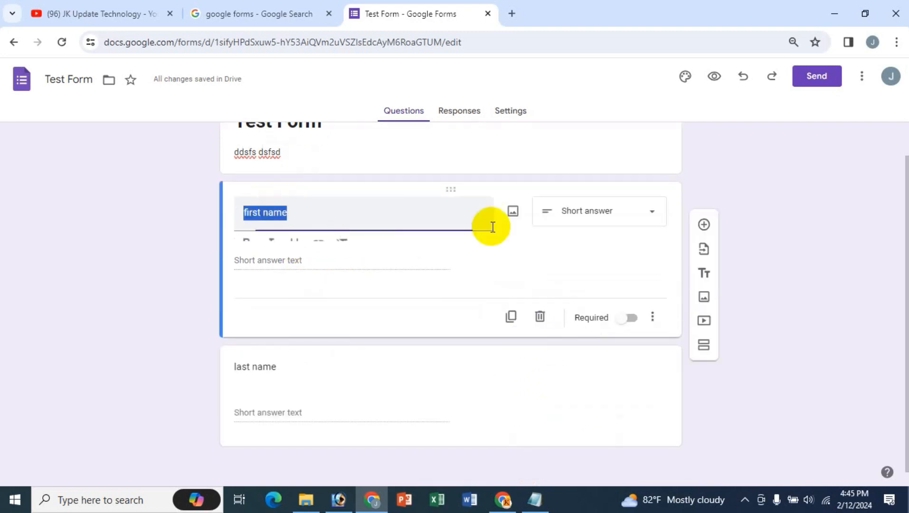
pyautogui.click(273, 395)
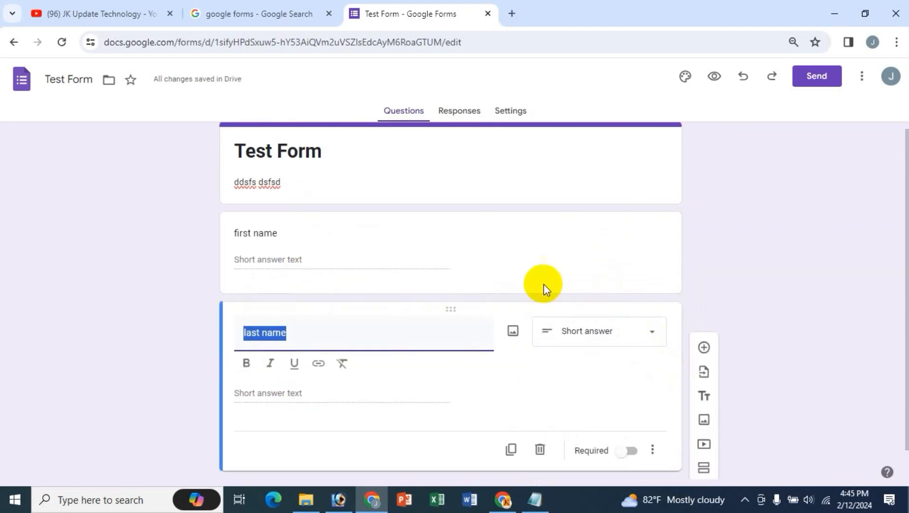
pyautogui.click(629, 451)
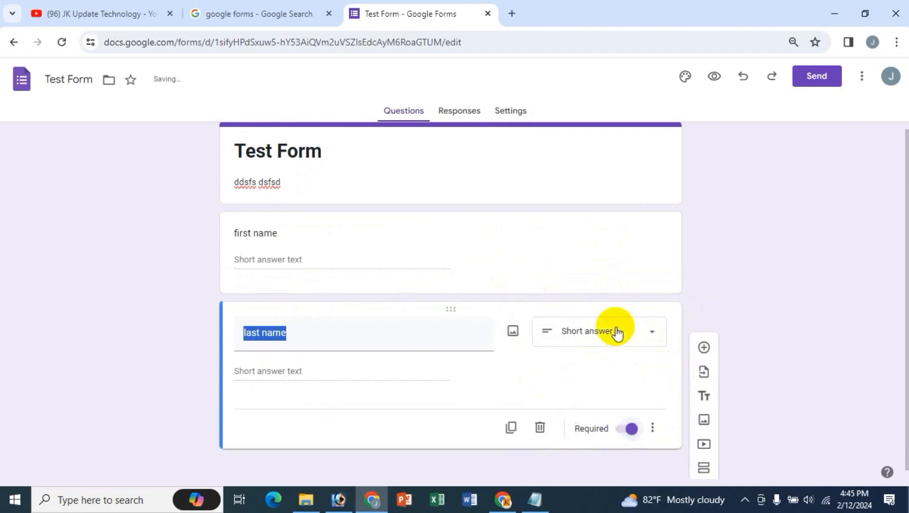
pyautogui.click(263, 241)
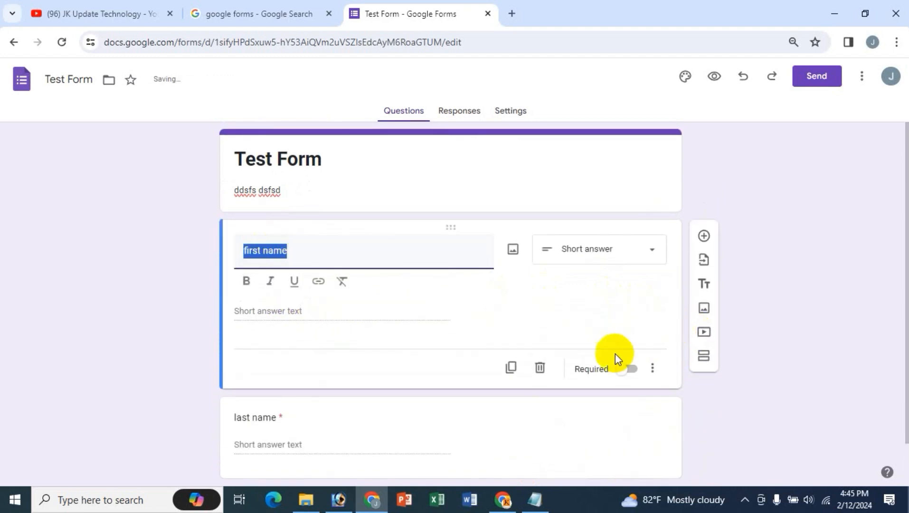
pyautogui.click(625, 369)
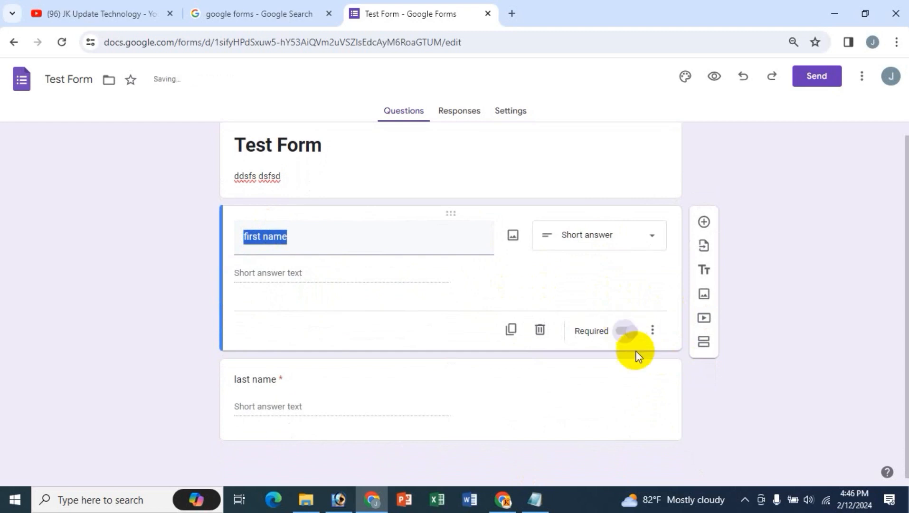
pyautogui.click(258, 378)
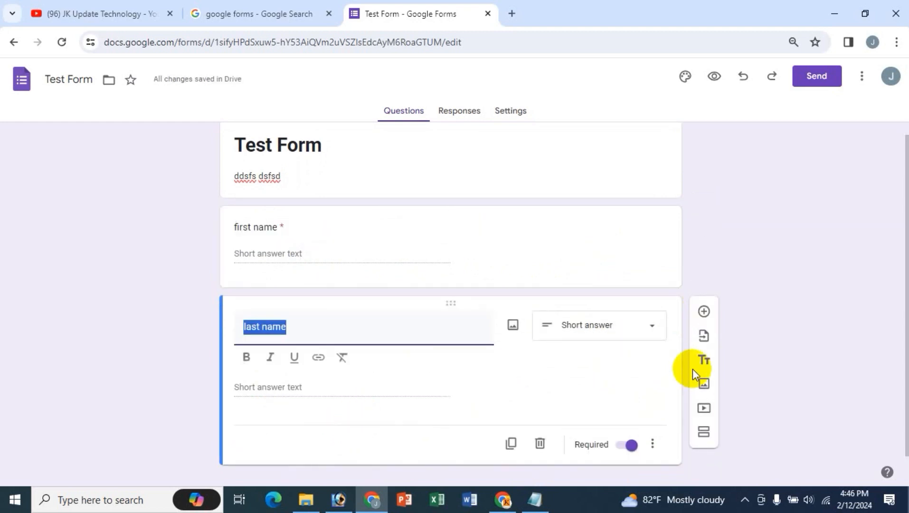
# - Add a required 'Address' question with the Paragraph answer type below last name
pyautogui.click(704, 311)
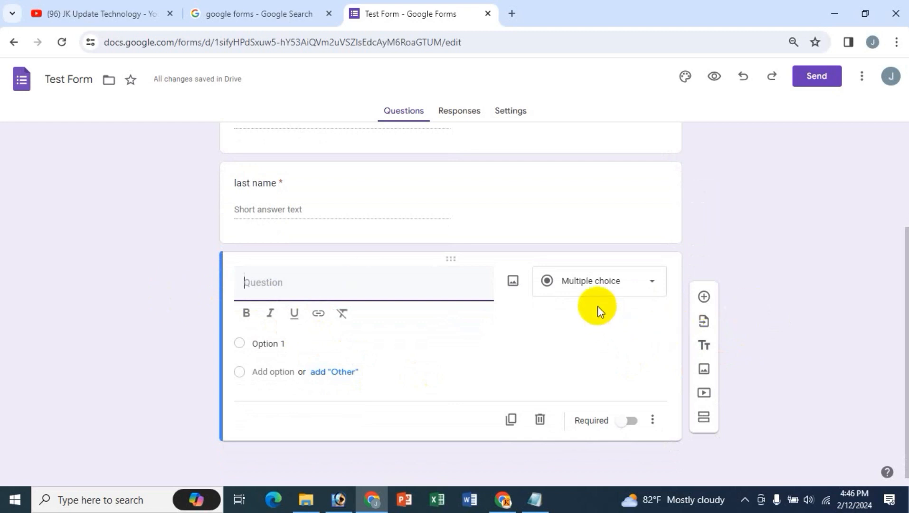
pyautogui.write('Address')
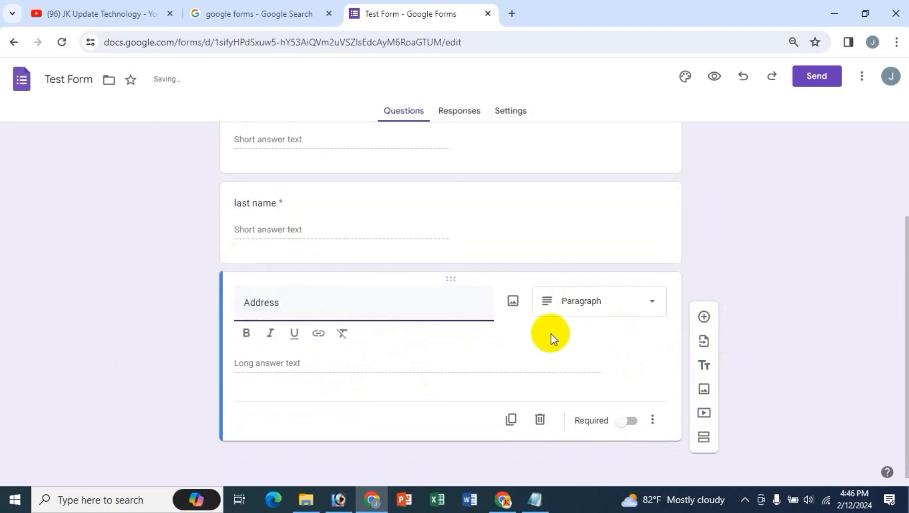
pyautogui.click(613, 310)
pyautogui.click(590, 162)
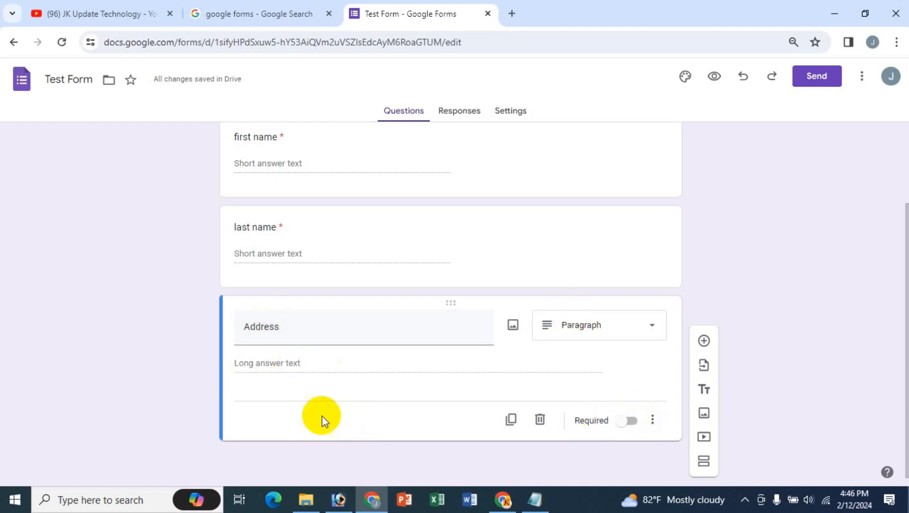
pyautogui.click(624, 421)
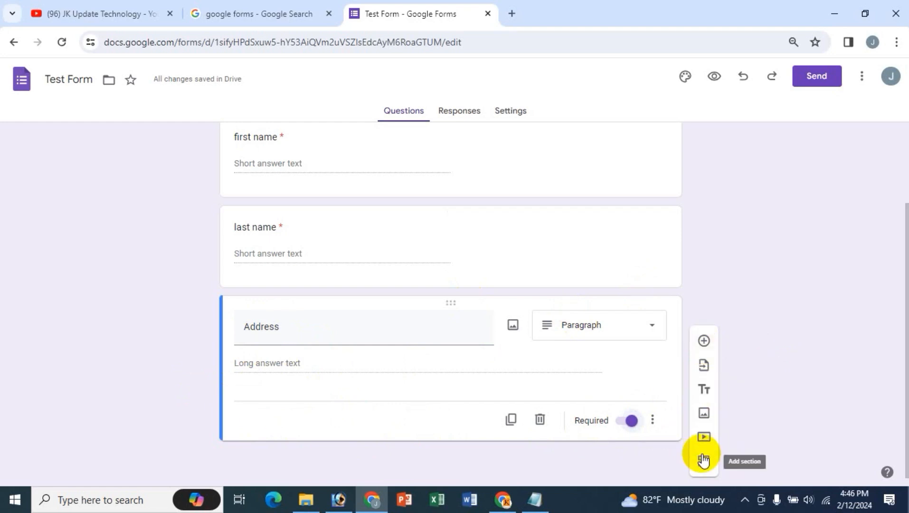
pyautogui.click(116, 18)
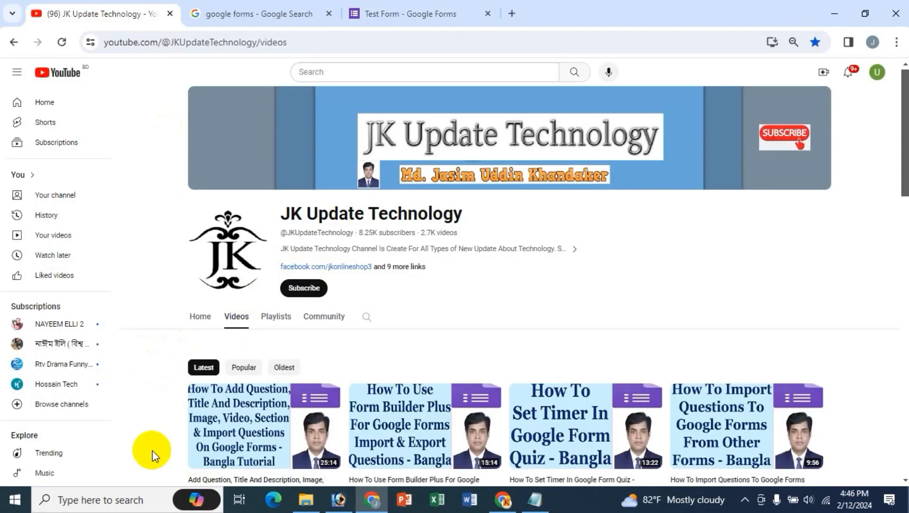
pyautogui.scroll(-1, 150, 430)
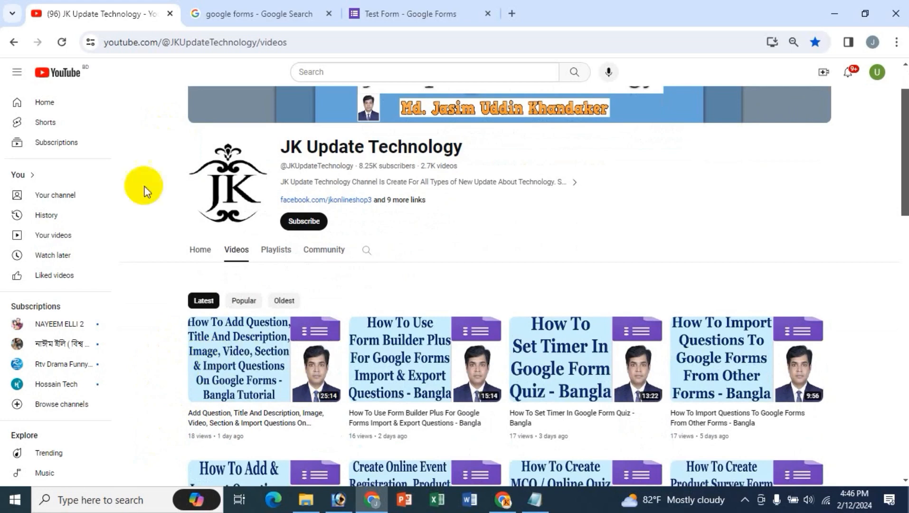
pyautogui.click(439, 15)
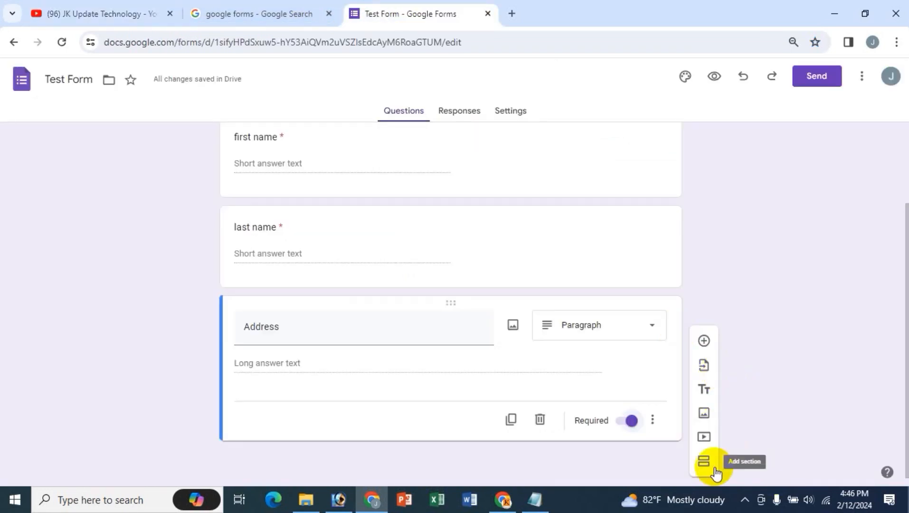
pyautogui.click(125, 9)
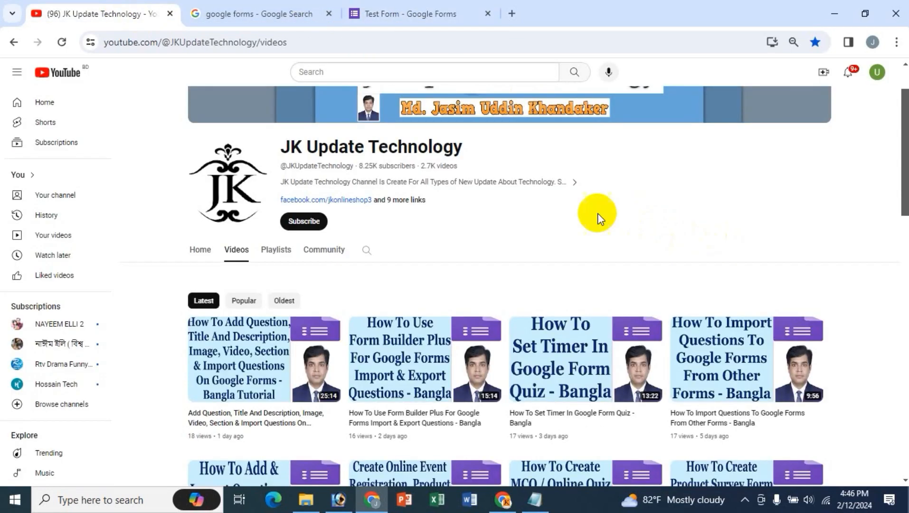
pyautogui.scroll(-3, 636, 236)
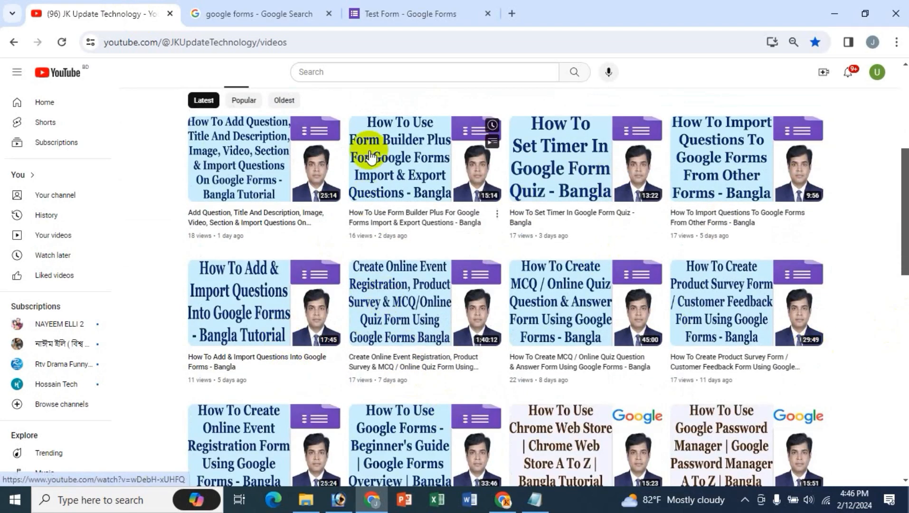
pyautogui.scroll(5, 490, 382)
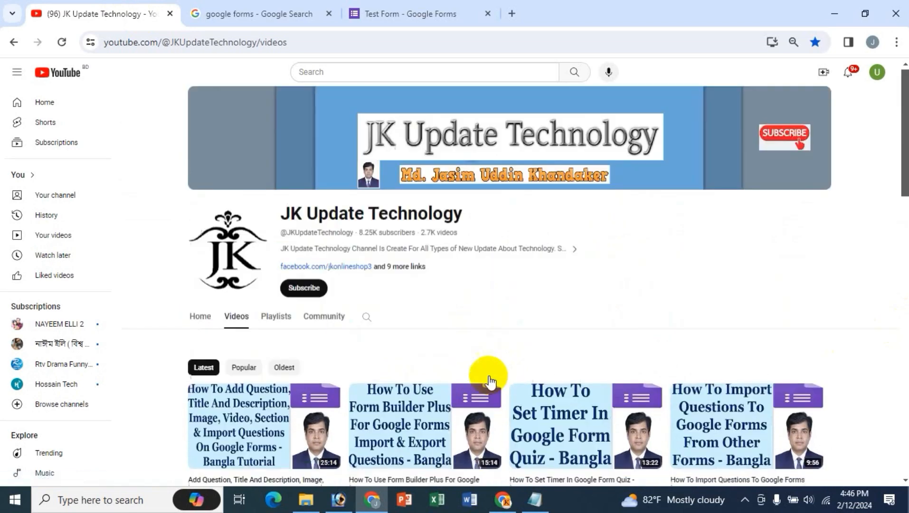
pyautogui.click(362, 15)
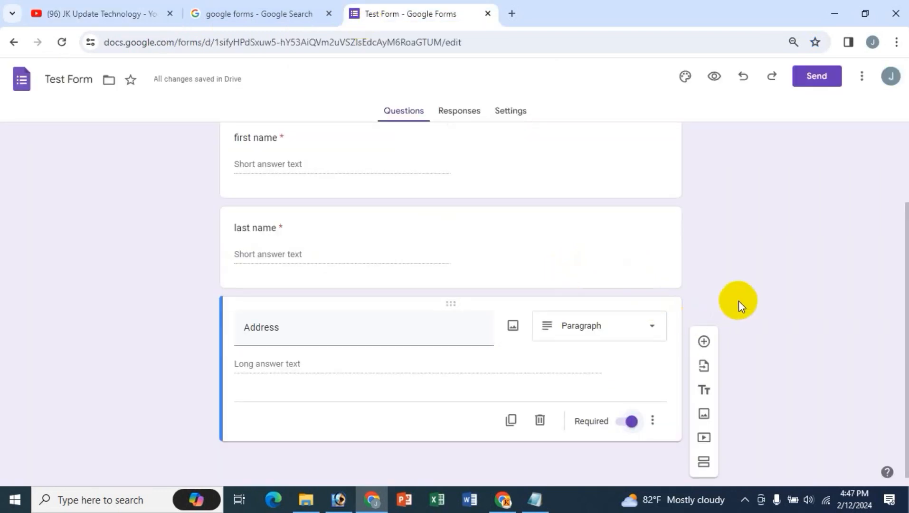
# - Leave the Address question as Paragraph and switch back to the YouTube channel tab
pyautogui.scroll(2, 738, 300)
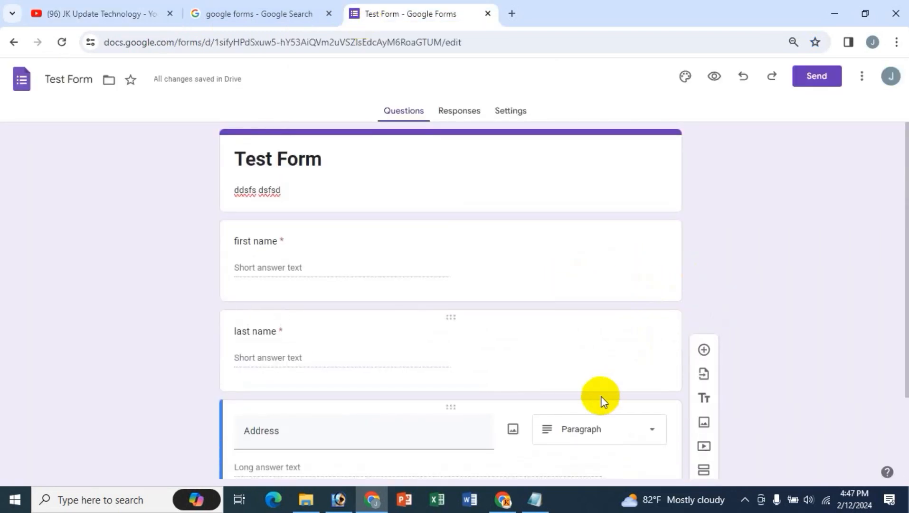
pyautogui.click(591, 432)
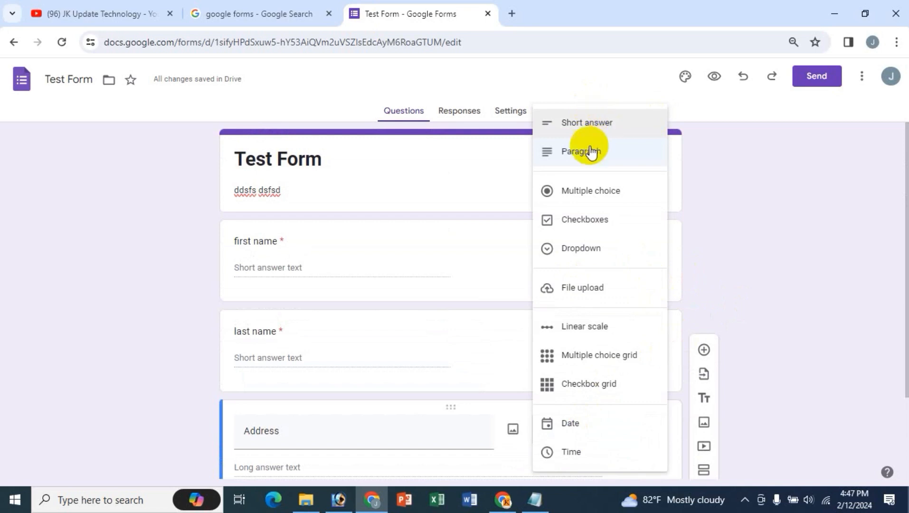
pyautogui.click(123, 181)
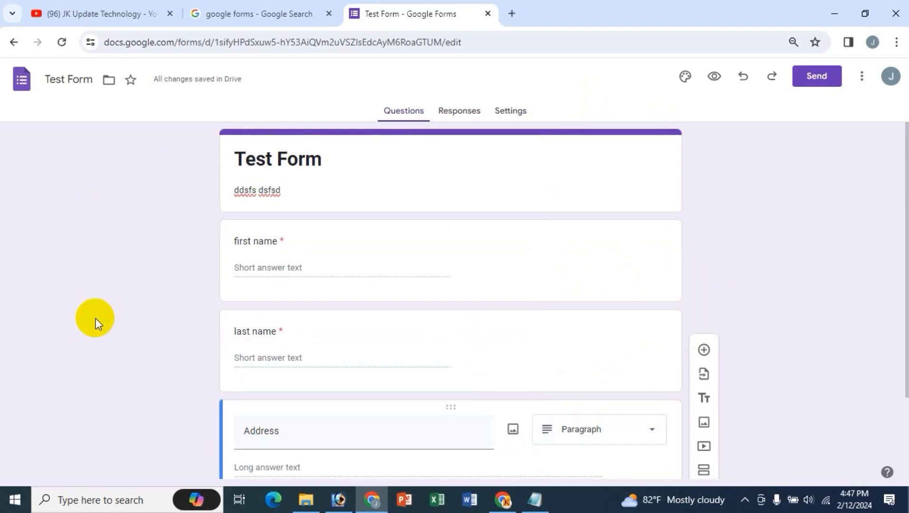
pyautogui.click(102, 12)
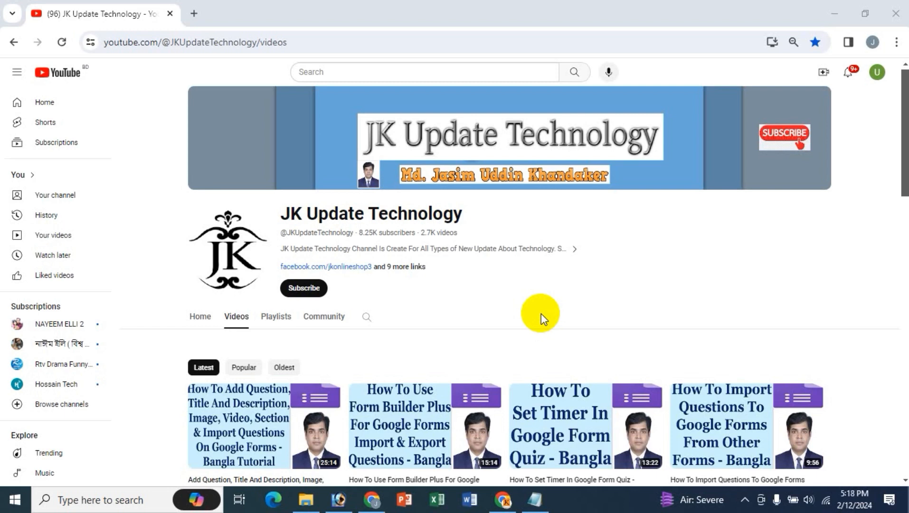
# - In a new tab, search Google for google forms
pyautogui.click(194, 15)
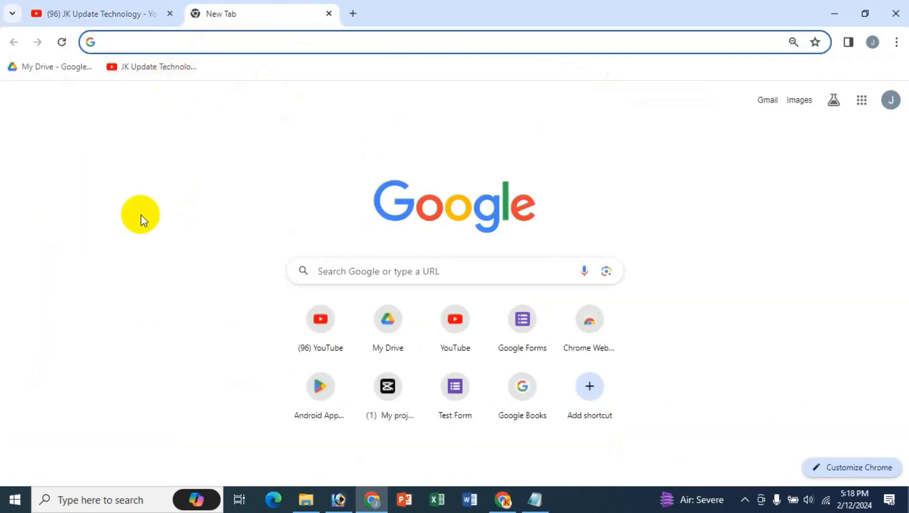
pyautogui.write('forms.google.com')
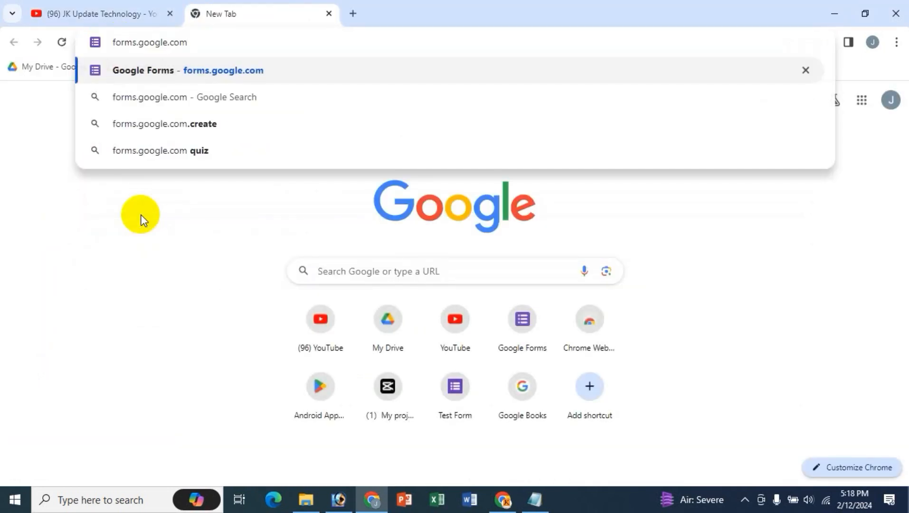
pyautogui.hotkey('ctrl', 'a')
pyautogui.press('BackSpace')
pyautogui.click(364, 278)
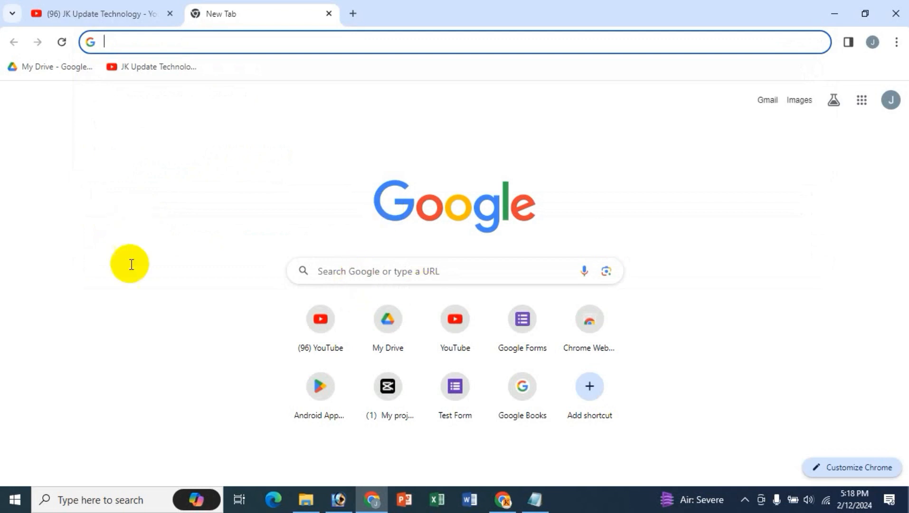
pyautogui.press('Return')
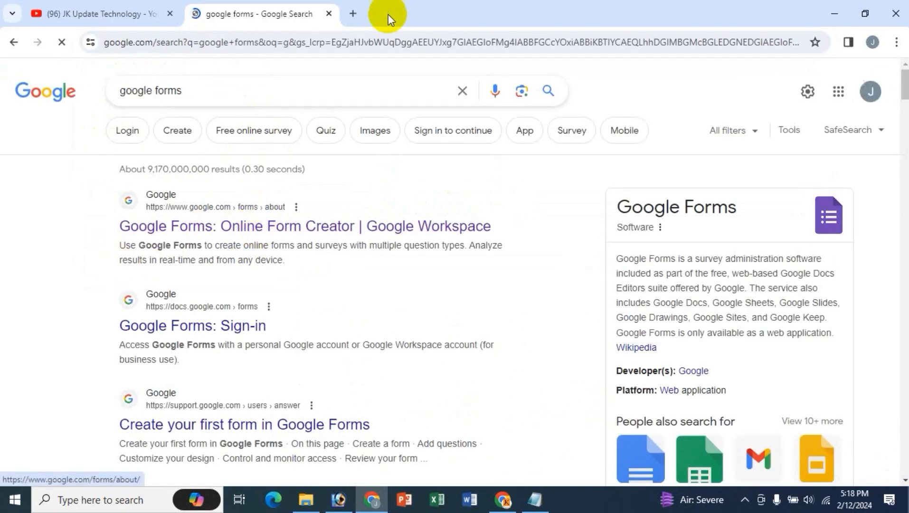
# - Close the search results tab and open Google Forms from the apps grid
pyautogui.click(353, 13)
pyautogui.click(329, 13)
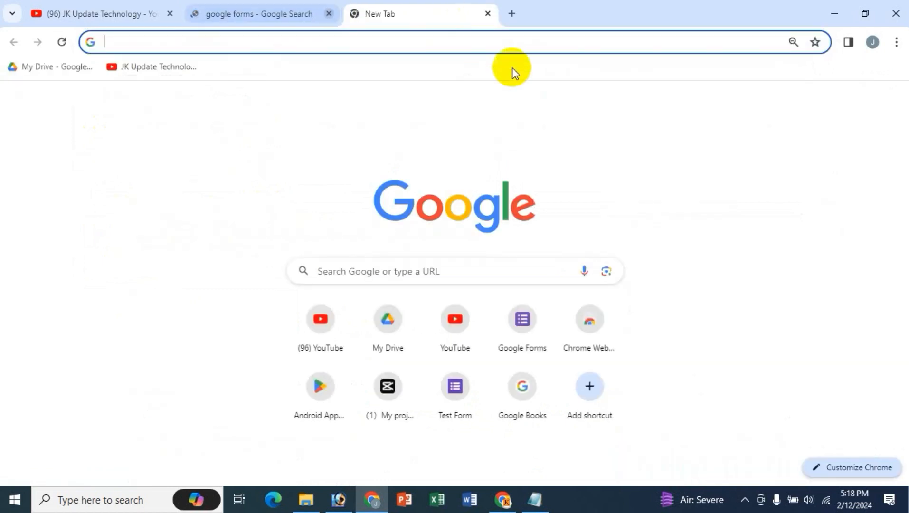
pyautogui.click(861, 100)
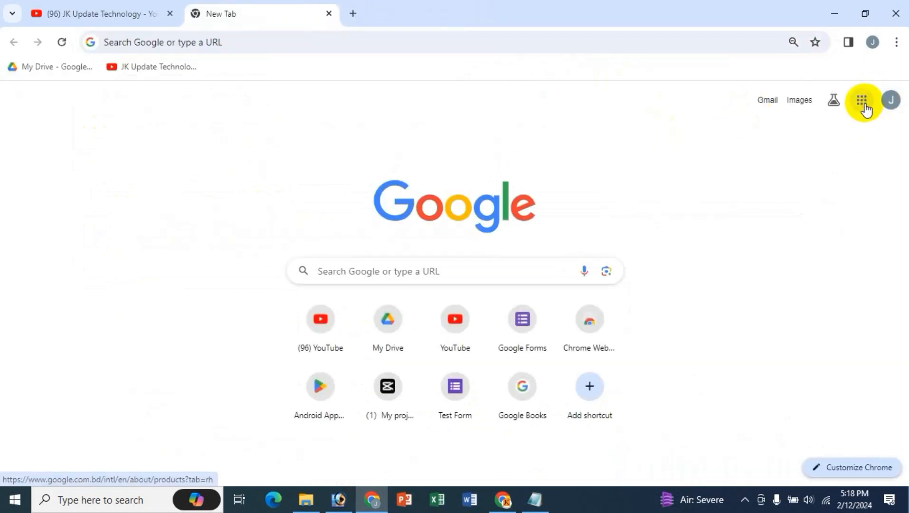
pyautogui.scroll(-5, 849, 254)
pyautogui.scroll(-5, 852, 260)
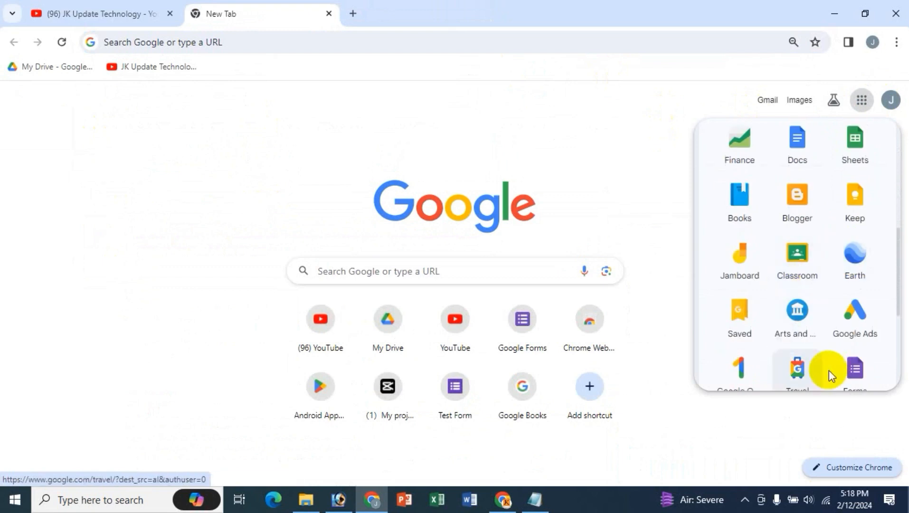
pyautogui.click(851, 252)
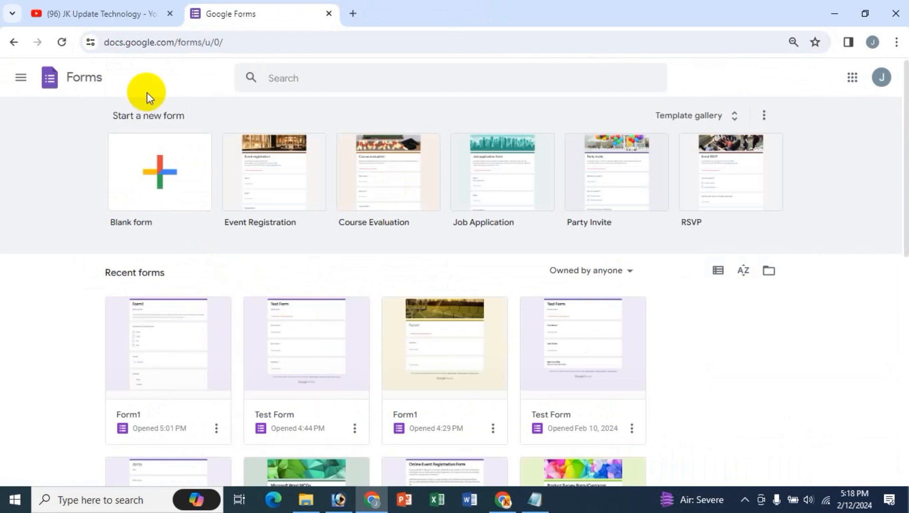
# - Create a blank form named 'Test form' with a bold title, without adding a link
pyautogui.click(153, 169)
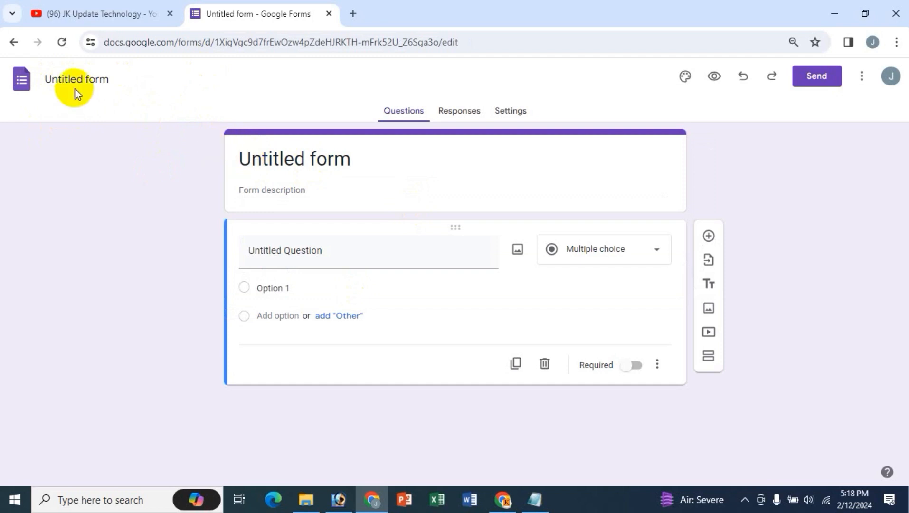
pyautogui.click(111, 78)
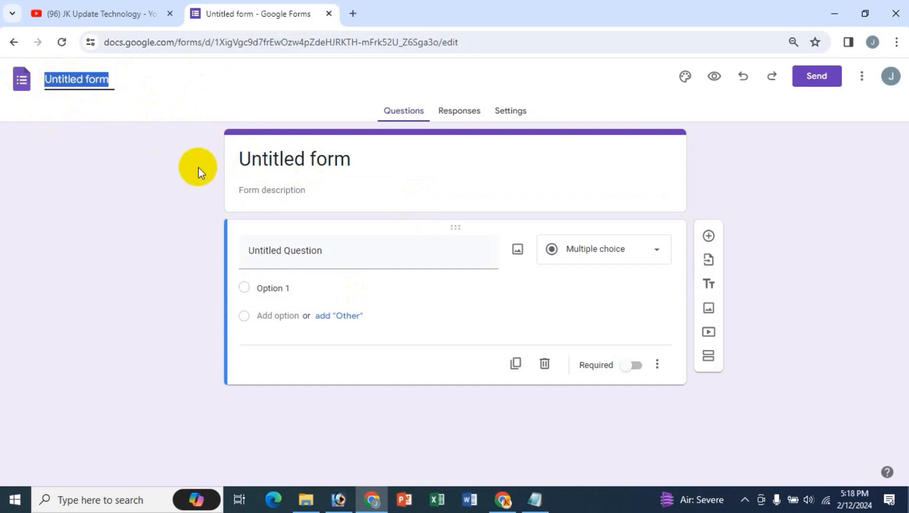
pyautogui.write('Test')
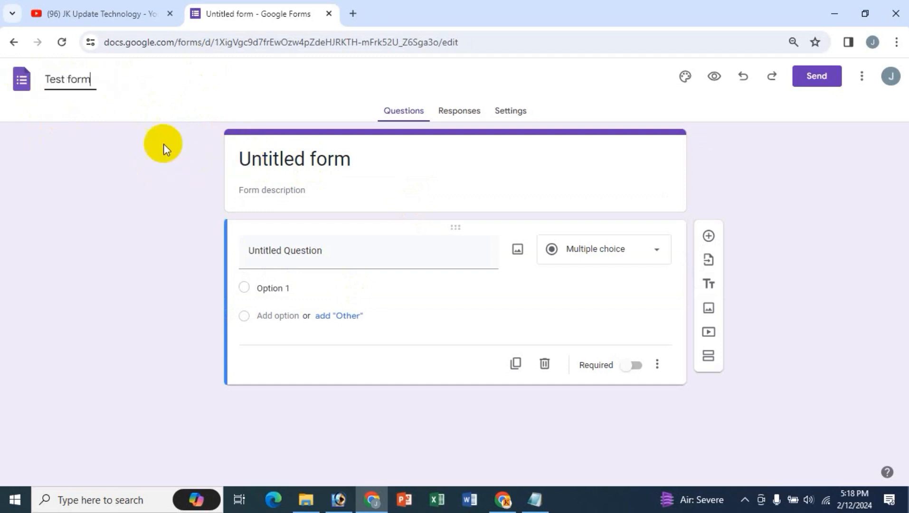
pyautogui.click(305, 159)
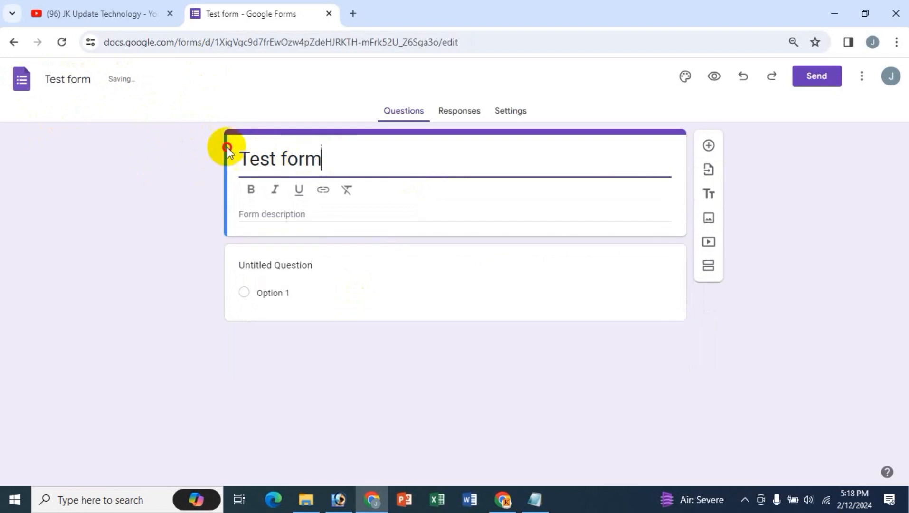
pyautogui.tripleClick(239, 158)
pyautogui.click(261, 192)
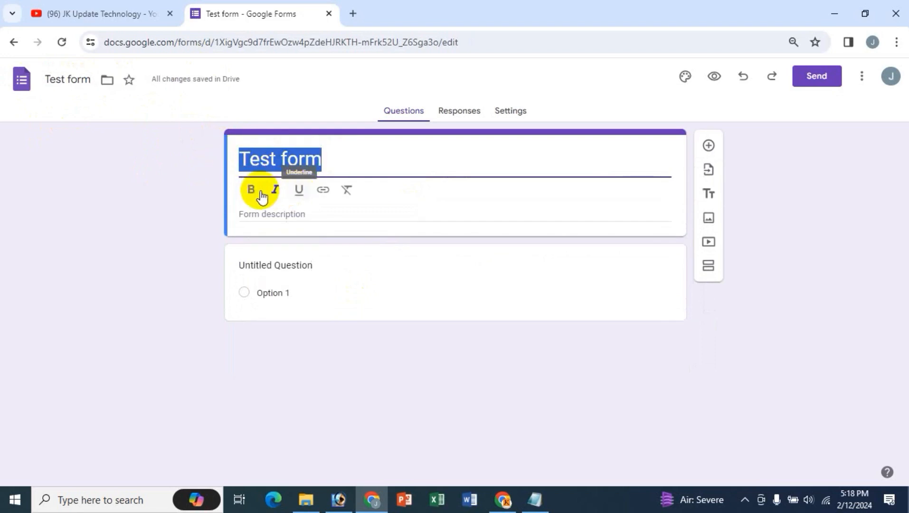
pyautogui.click(323, 190)
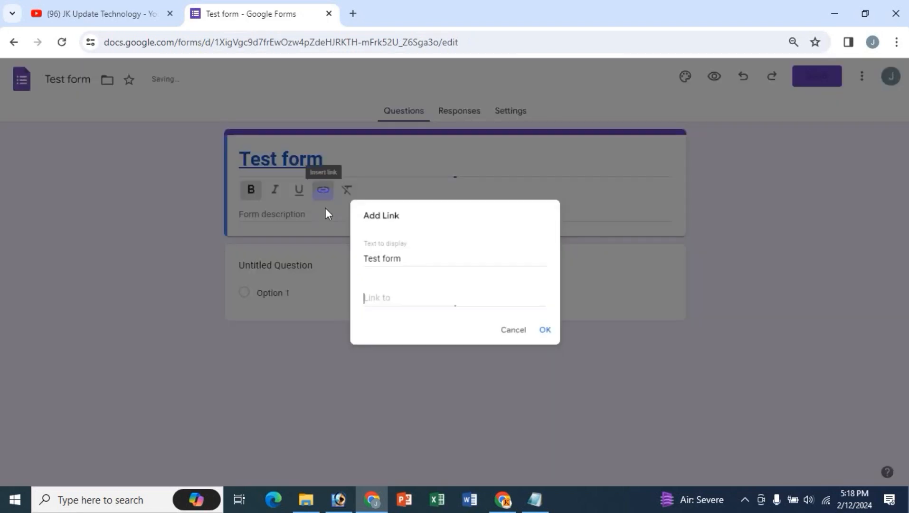
pyautogui.click(517, 333)
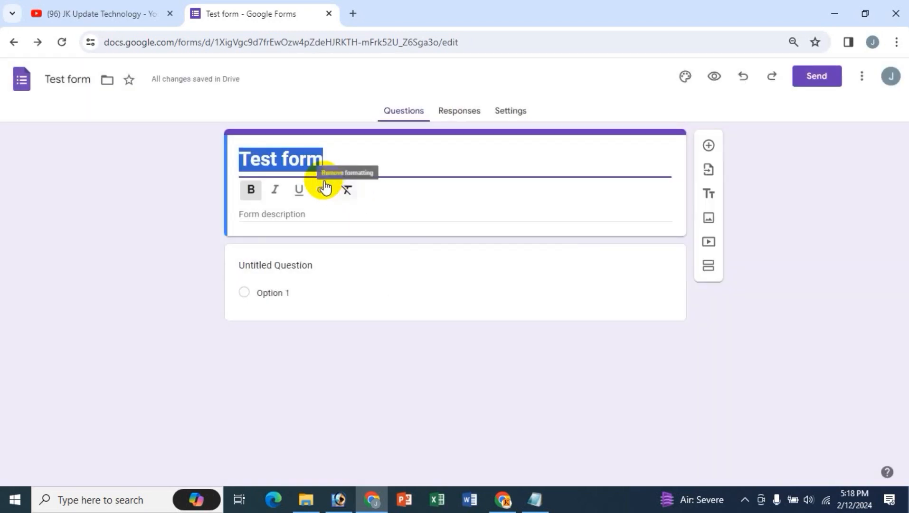
# - Add the description 'dsfsd dsfsd' under the title
pyautogui.click(259, 214)
pyautogui.write('dsfsd')
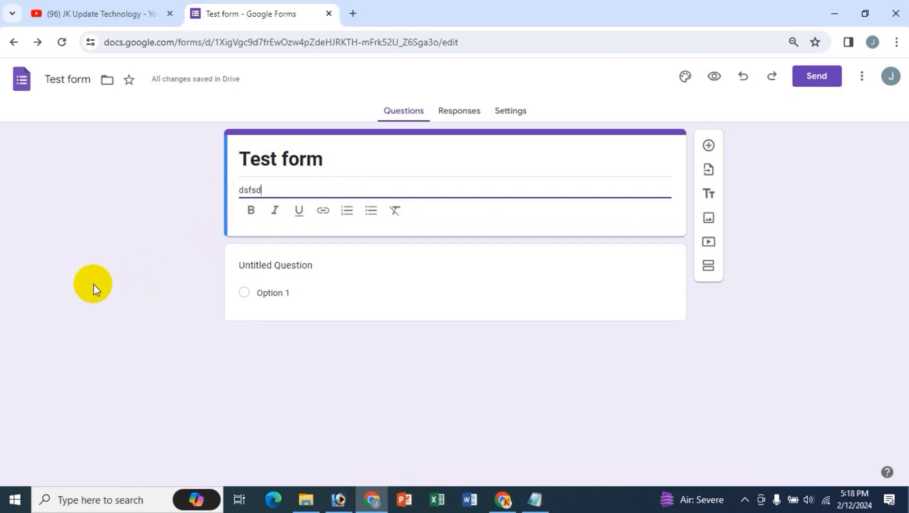
pyautogui.write(' dsfsd')
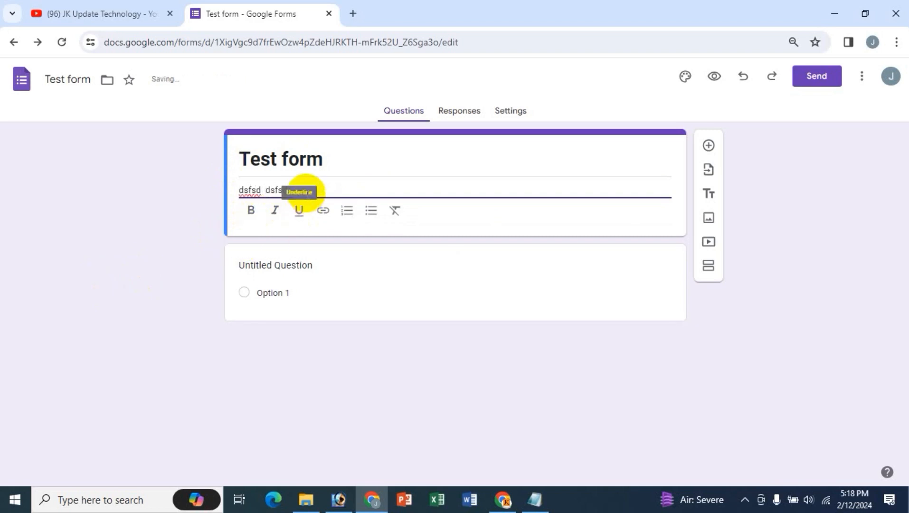
pyautogui.moveTo(242, 188); pyautogui.dragTo(288, 189)
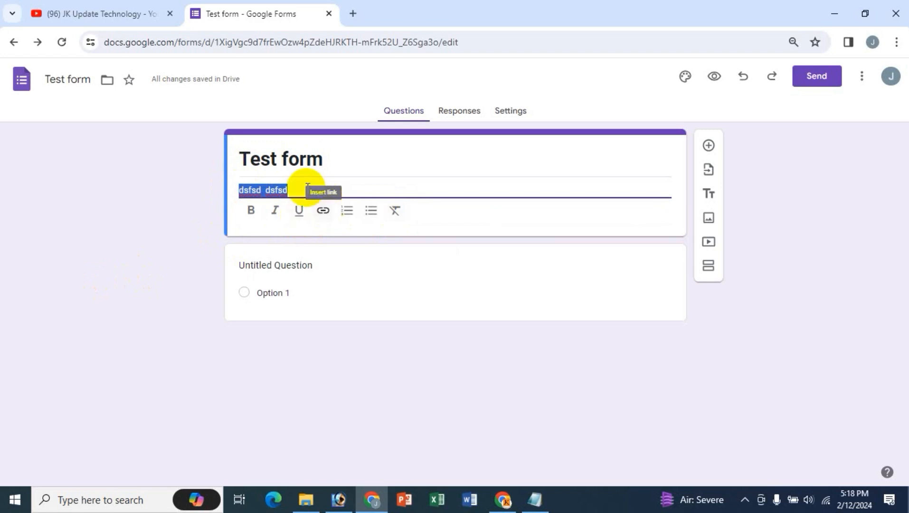
pyautogui.click(308, 266)
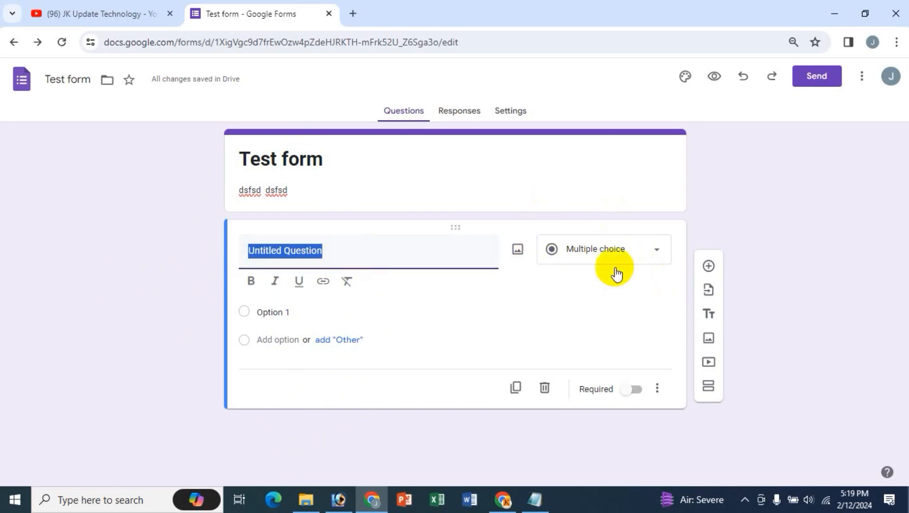
# - Show the first question's type choices, then switch to the YouTube channel page
pyautogui.click(644, 256)
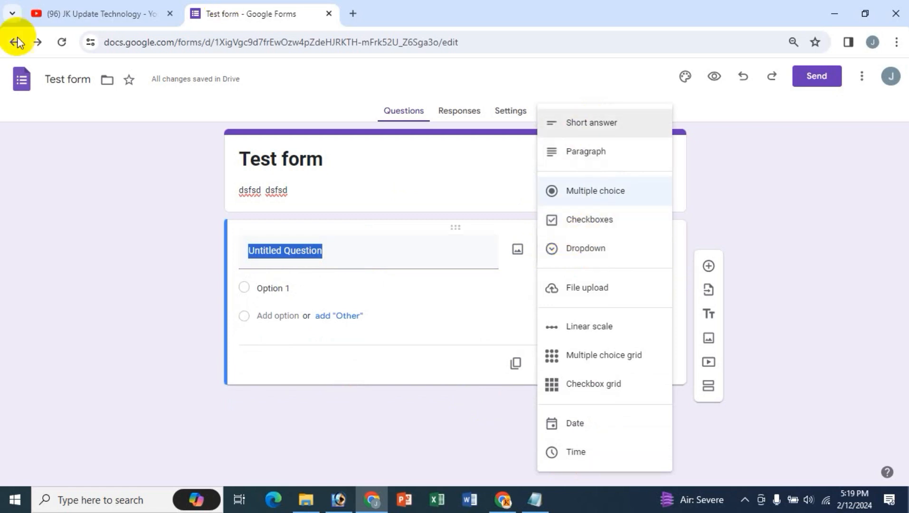
pyautogui.click(109, 23)
pyautogui.scroll(-3, 601, 351)
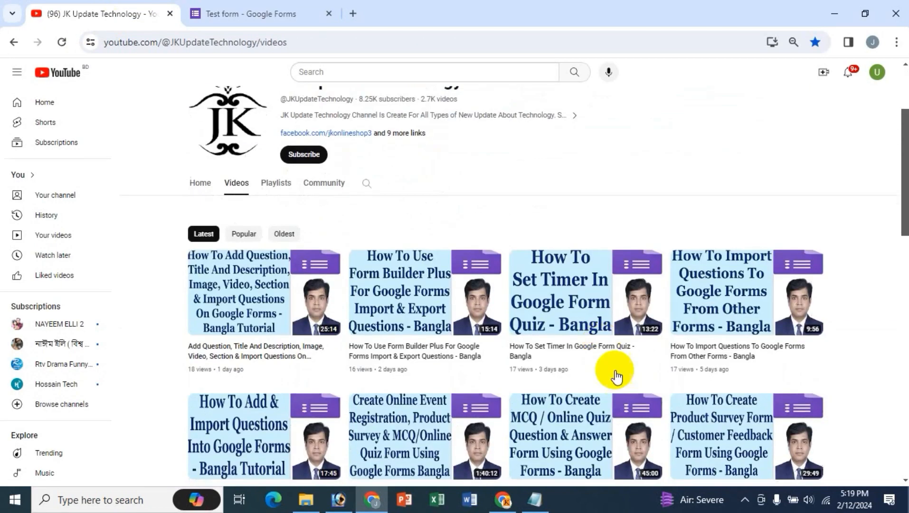
pyautogui.scroll(-3, 695, 426)
pyautogui.scroll(6, 697, 432)
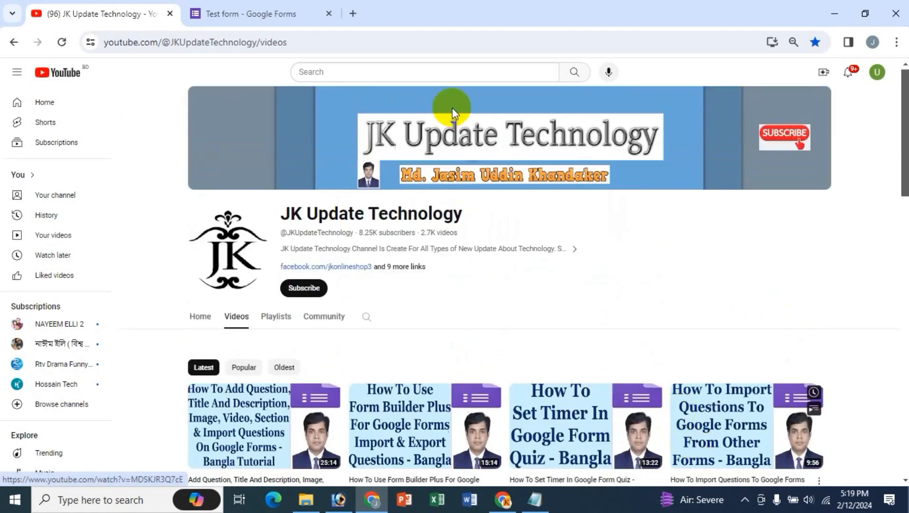
pyautogui.click(255, 14)
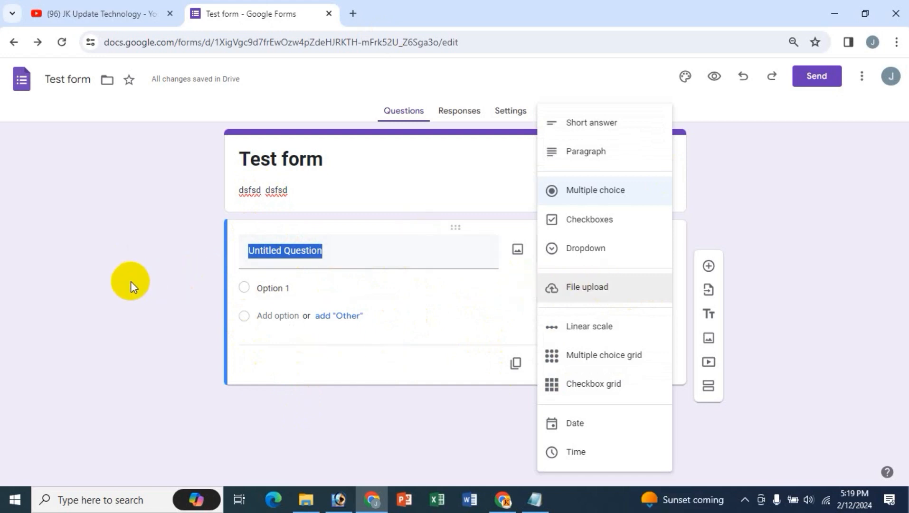
# - Title the first question 'Your CV' and change its type to File upload
pyautogui.click(332, 250)
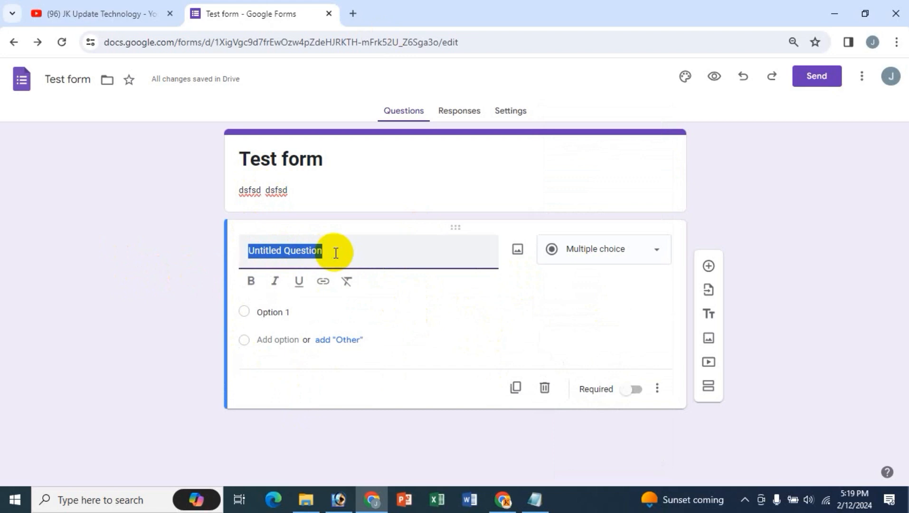
pyautogui.write('Your CV')
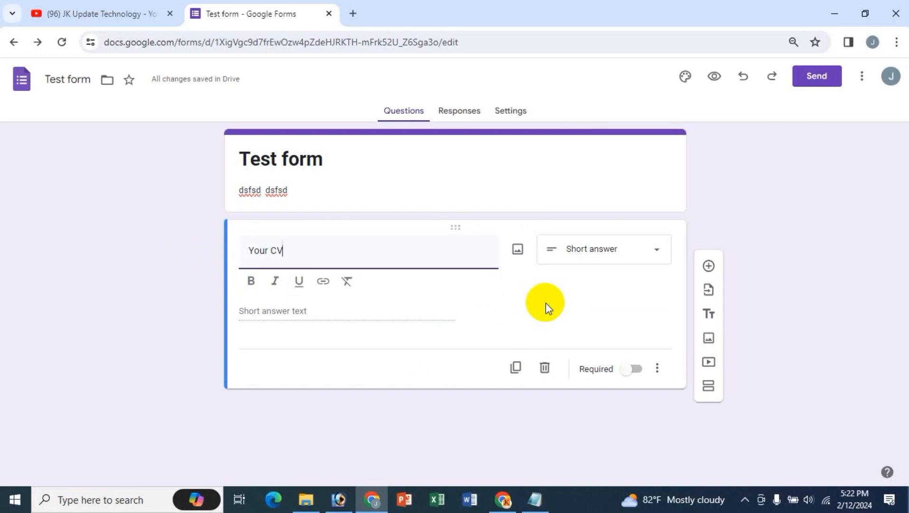
pyautogui.click(637, 266)
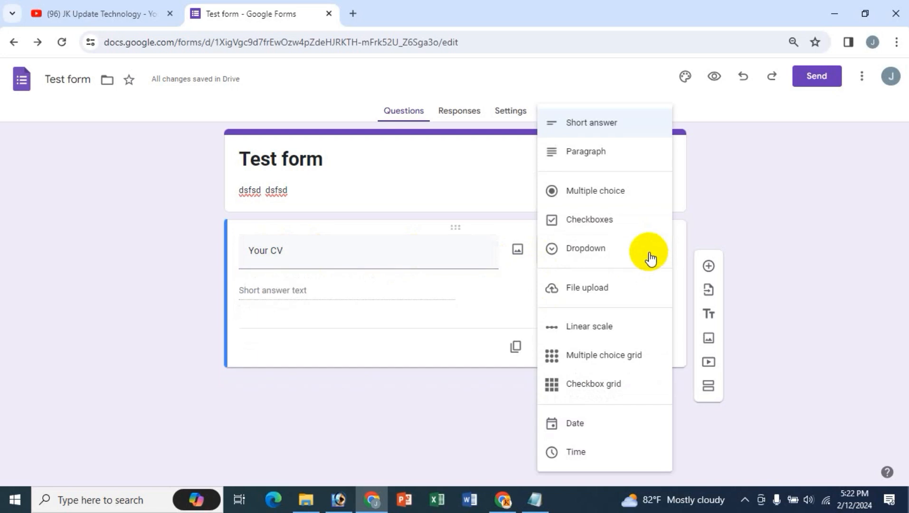
pyautogui.click(587, 290)
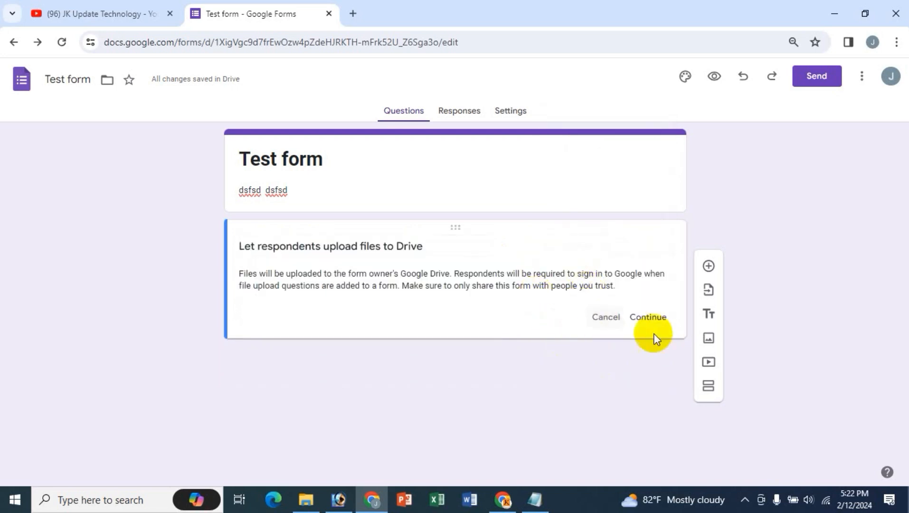
# - Accept the Drive upload notice and allow only Document and PDF file types
pyautogui.click(650, 318)
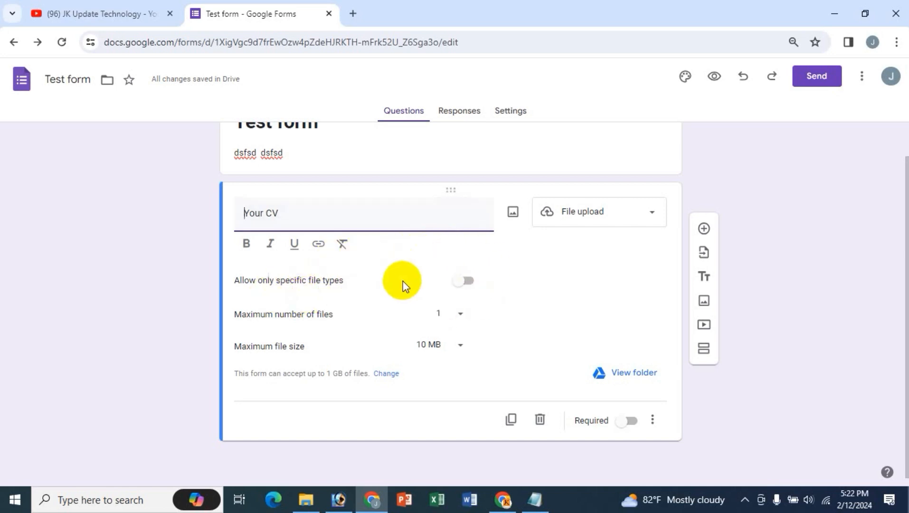
pyautogui.click(463, 281)
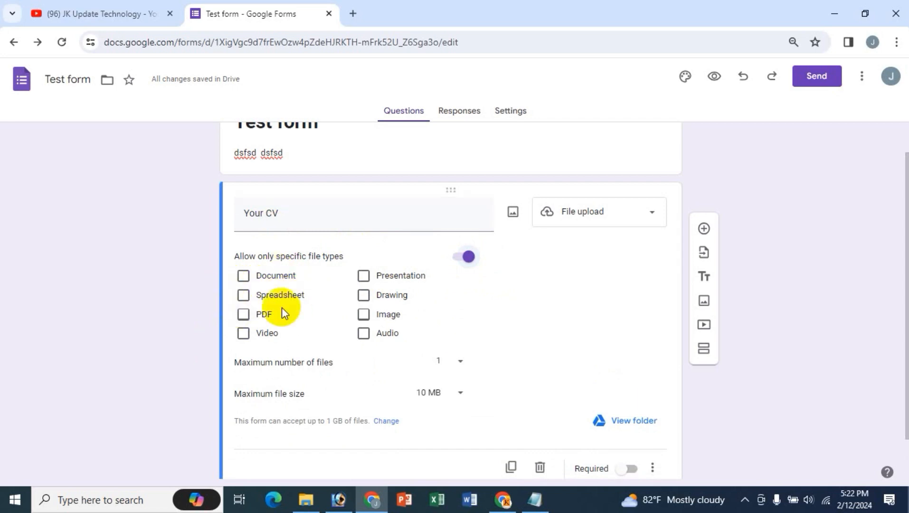
pyautogui.click(244, 277)
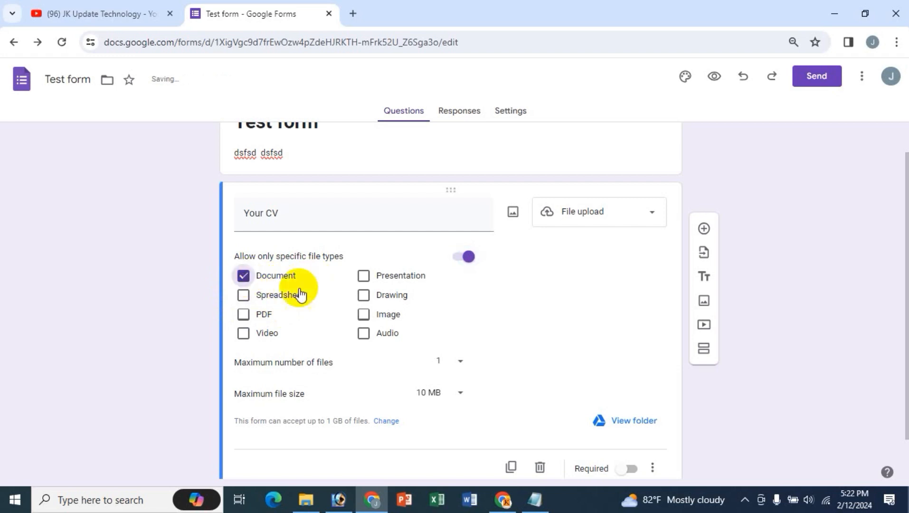
pyautogui.click(248, 315)
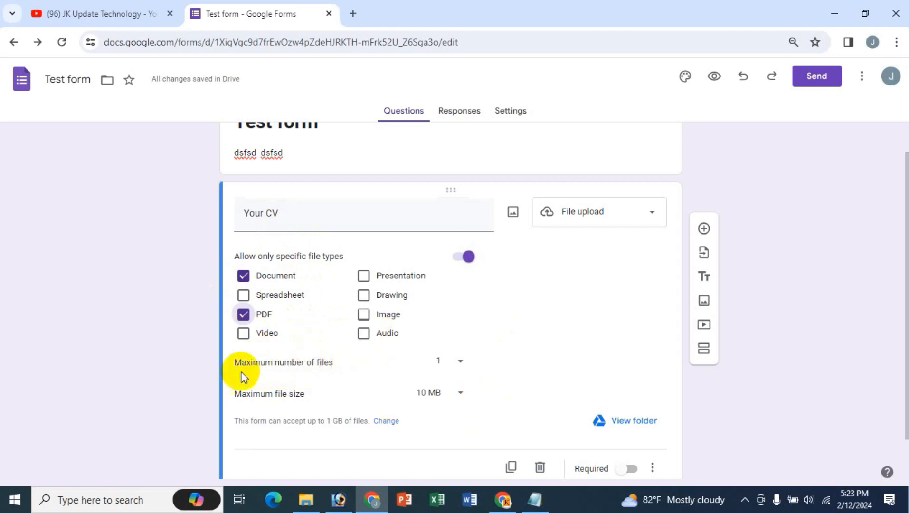
# - Keep the Your CV upload limits at a maximum of 1 file and 10 MB
pyautogui.click(459, 364)
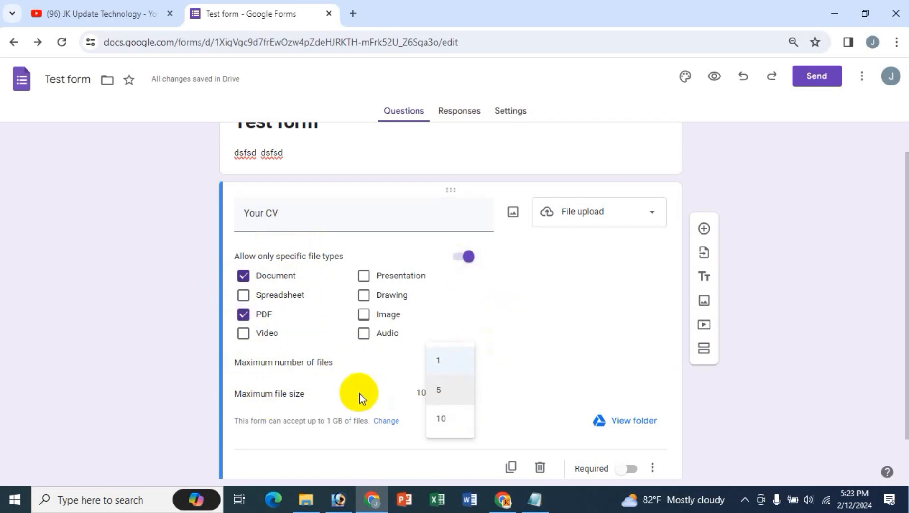
pyautogui.click(377, 365)
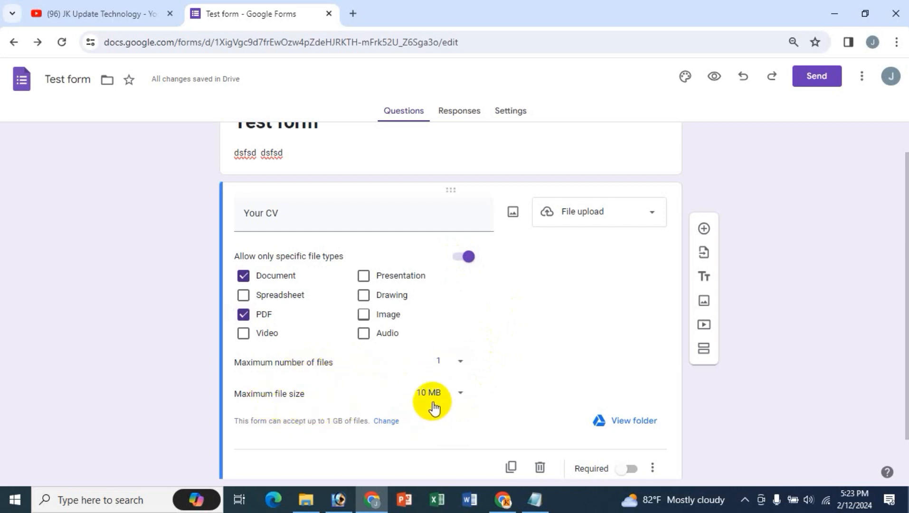
pyautogui.click(460, 397)
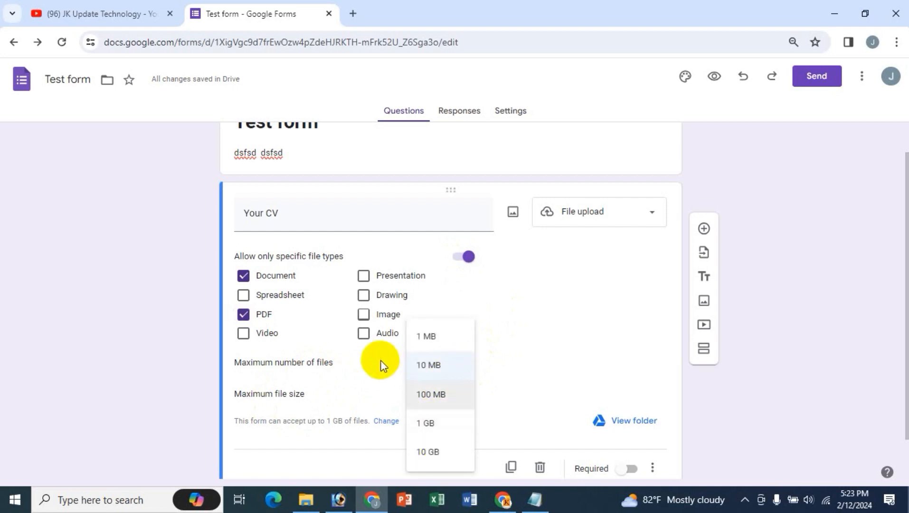
pyautogui.click(425, 365)
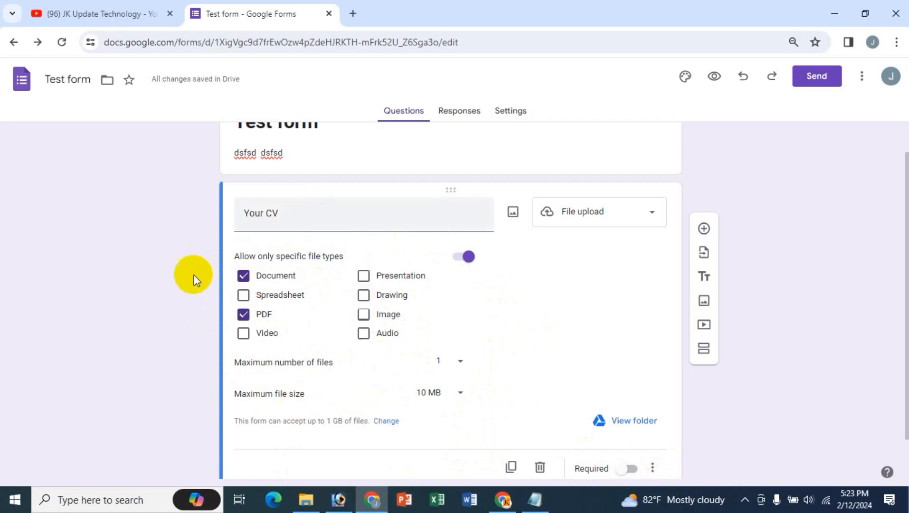
# - Mark Your CV as required and check the form's share link without sending
pyautogui.click(626, 470)
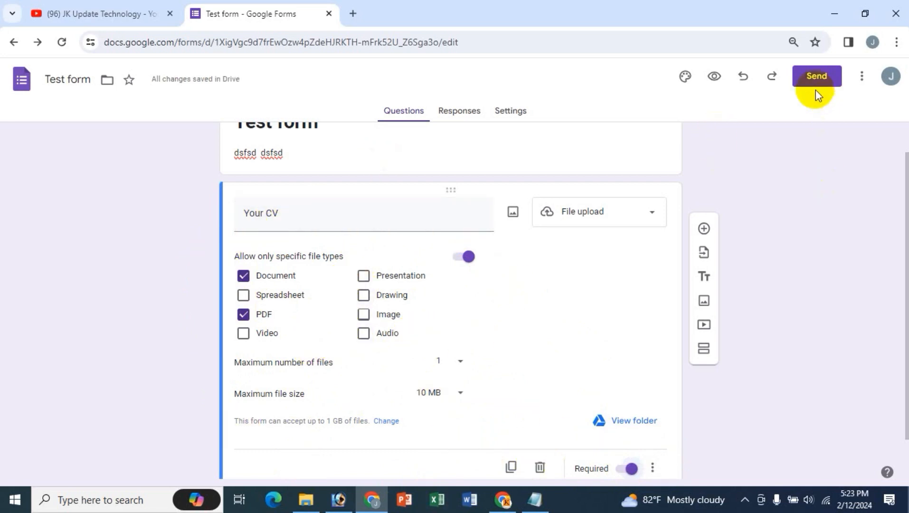
pyautogui.click(816, 76)
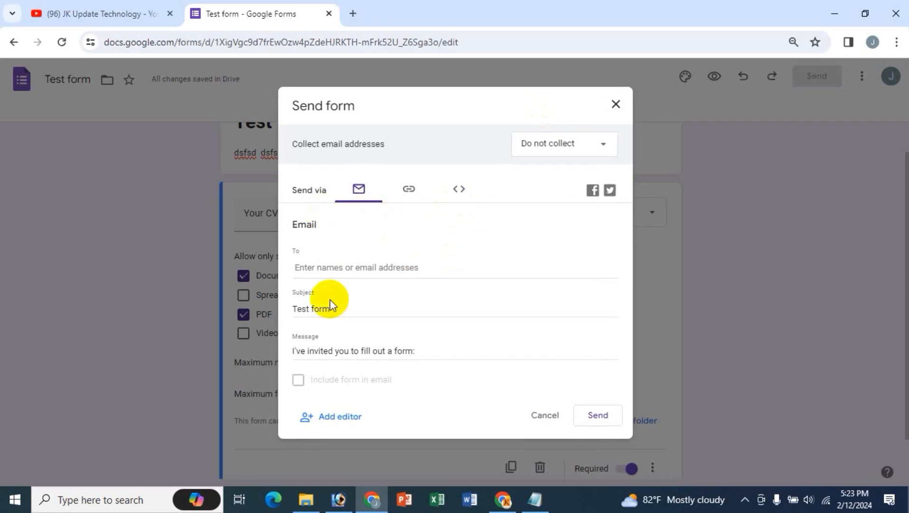
pyautogui.click(406, 191)
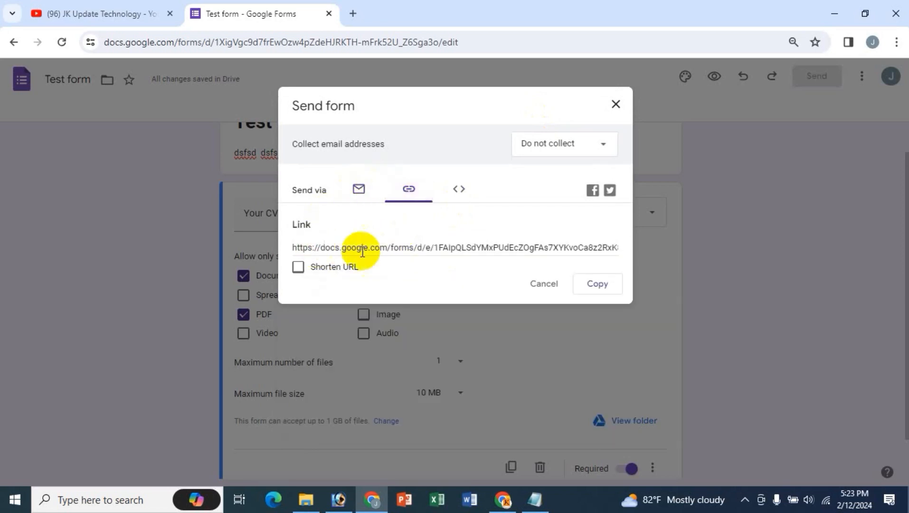
pyautogui.click(534, 286)
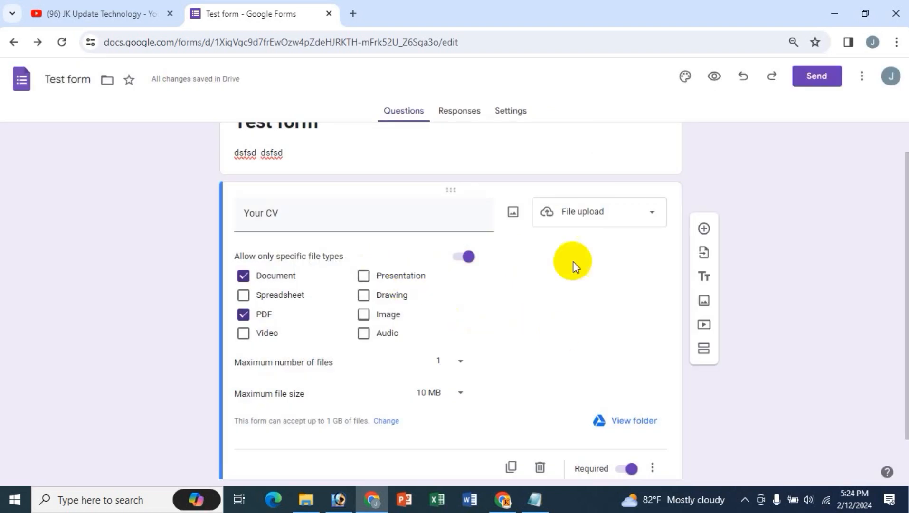
# - In the preview, upload 'Dhaka Medical College Hospital Icche Dana' from Documents to Your CV
pyautogui.click(714, 76)
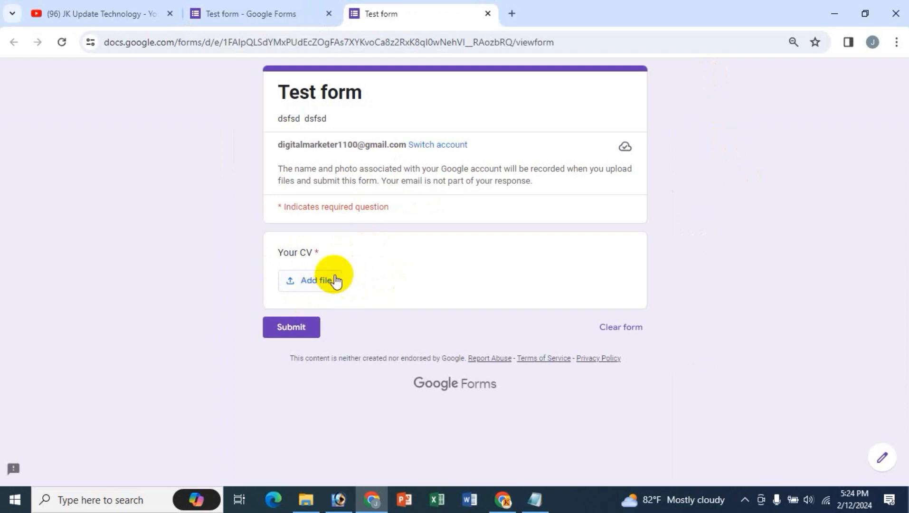
pyautogui.click(314, 285)
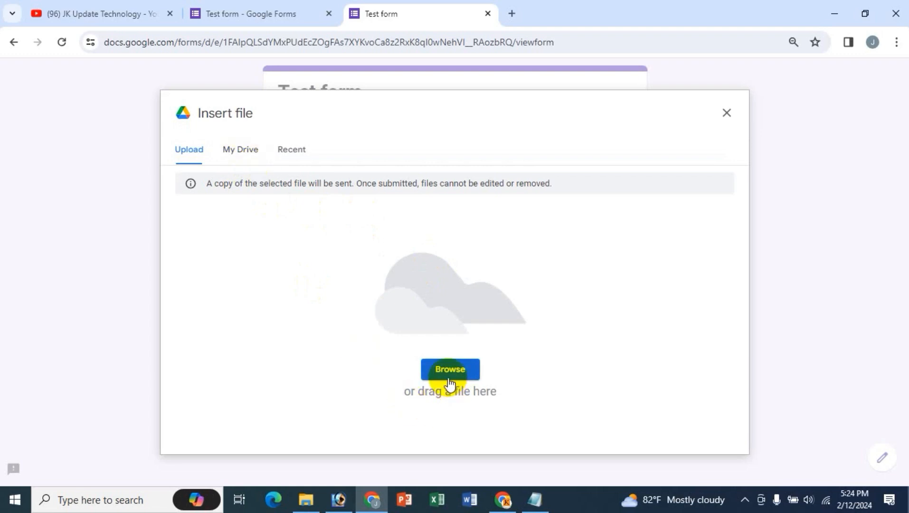
pyautogui.click(244, 152)
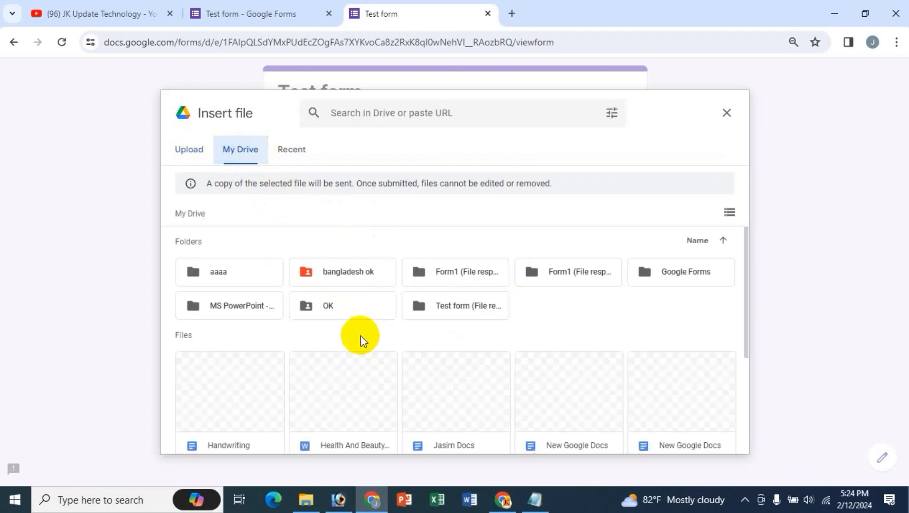
pyautogui.click(196, 153)
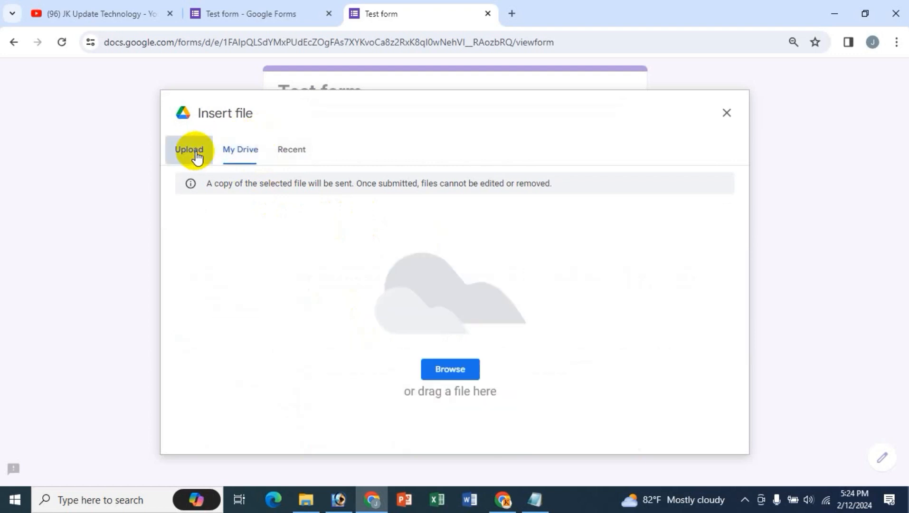
pyautogui.click(453, 373)
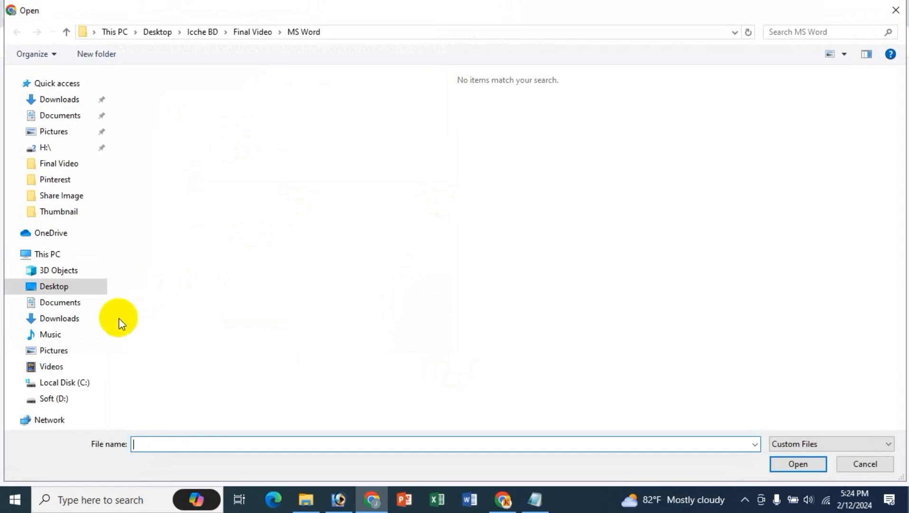
pyautogui.click(66, 306)
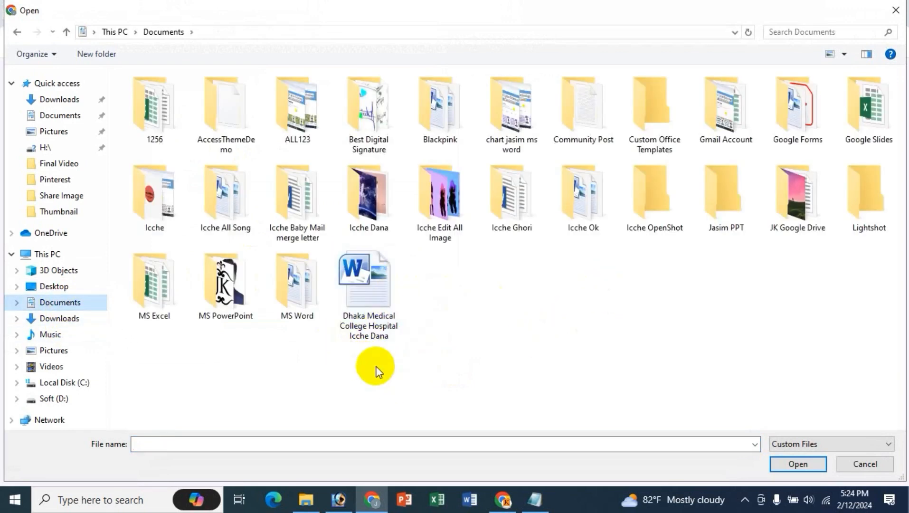
pyautogui.click(383, 333)
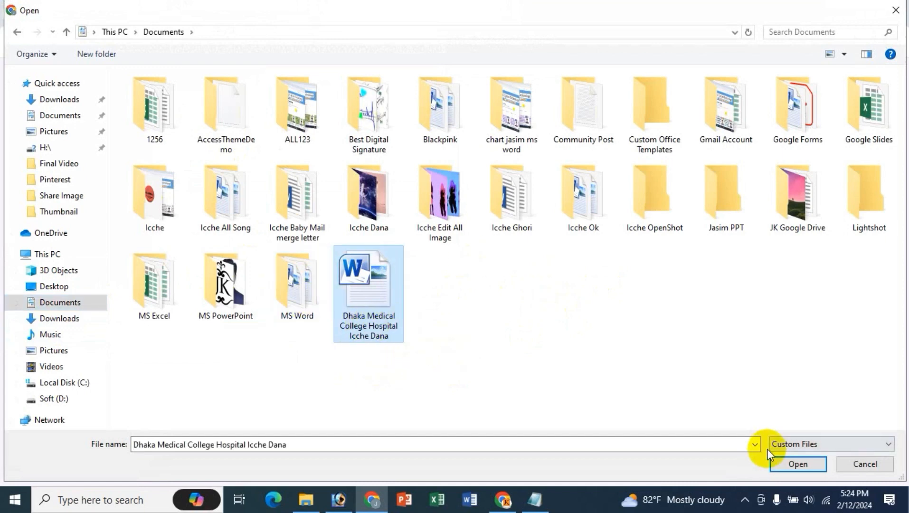
pyautogui.click(790, 463)
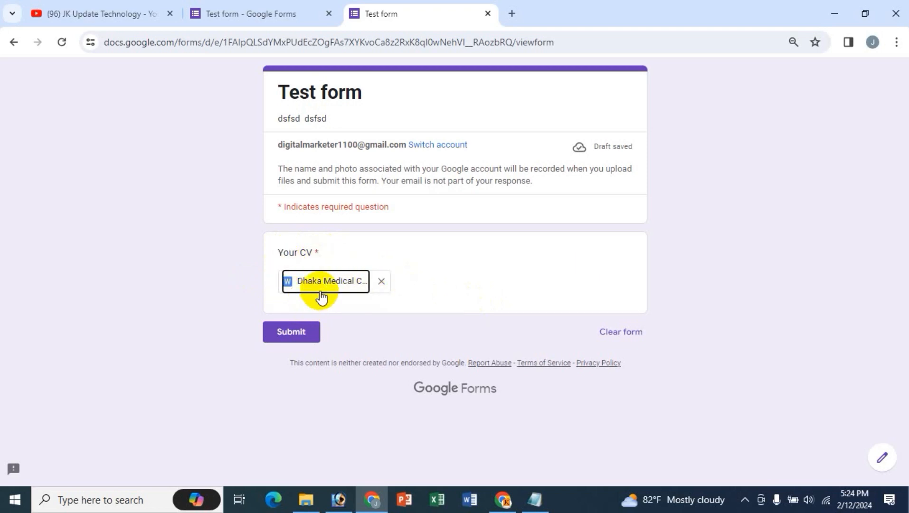
# - Remove the Word file and try uploading Percentage Calculation.xlsx from MS Excel, which is rejected
pyautogui.click(381, 283)
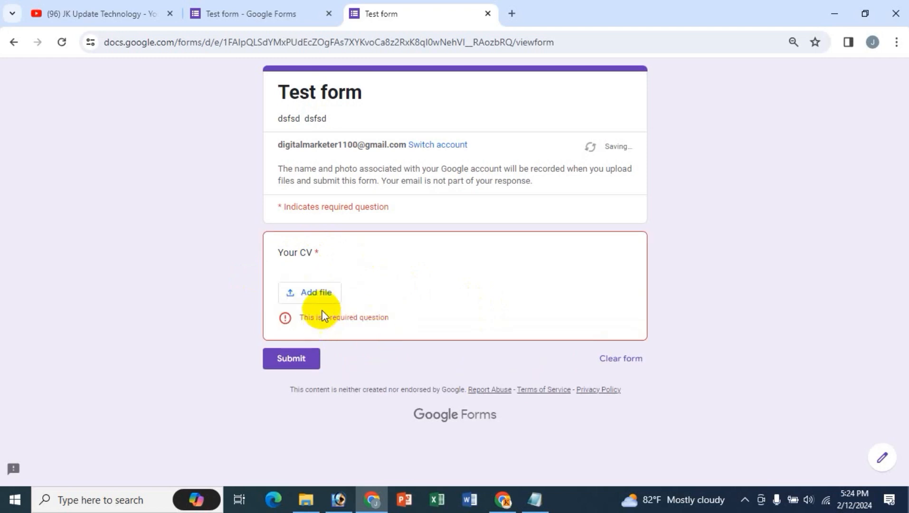
pyautogui.click(320, 297)
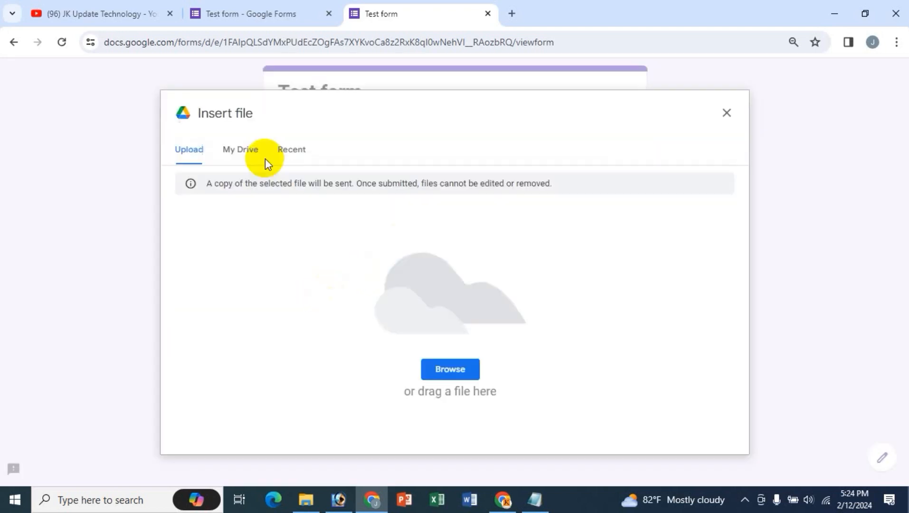
pyautogui.click(461, 369)
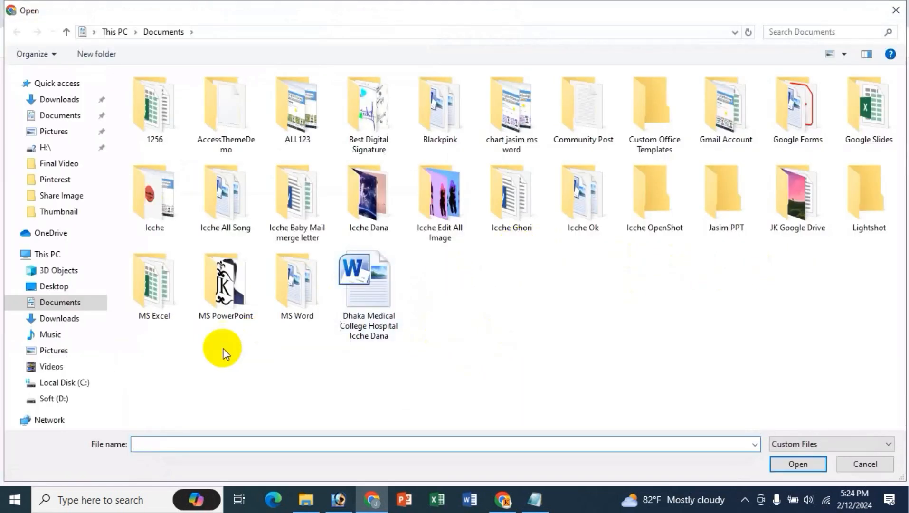
pyautogui.doubleClick(163, 289)
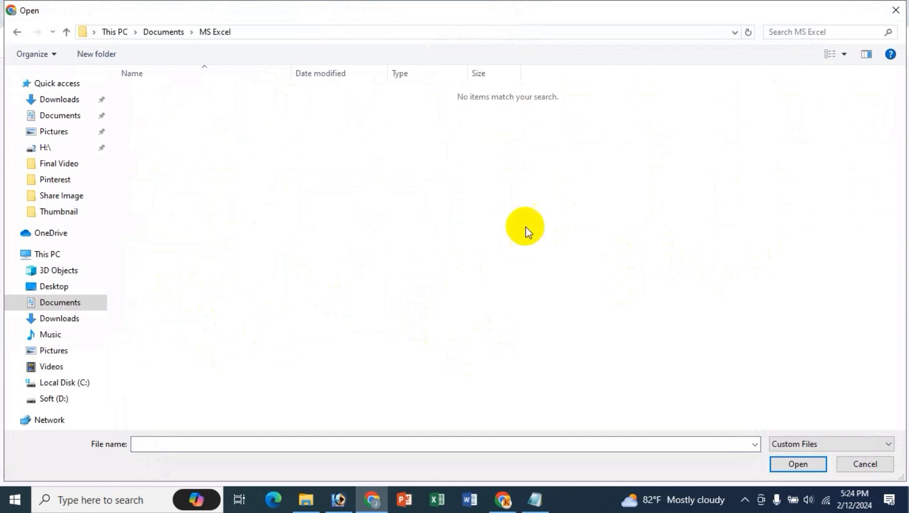
pyautogui.click(796, 443)
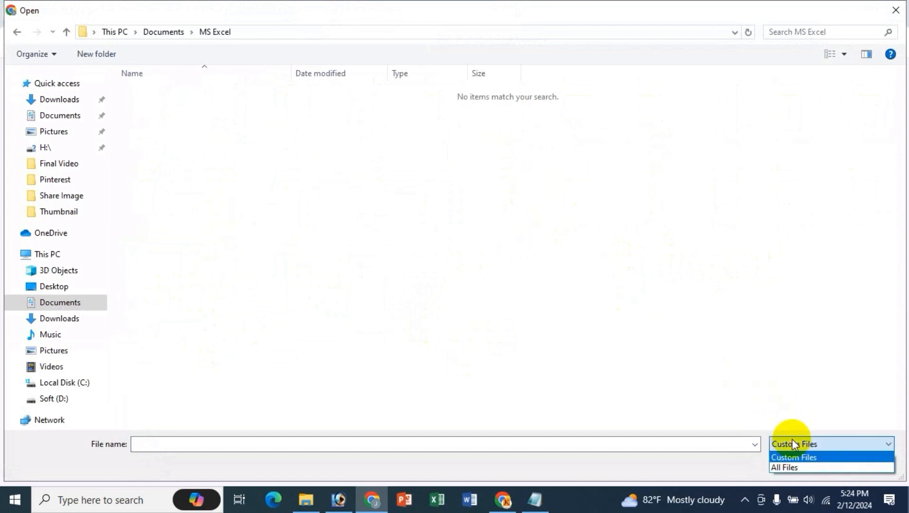
pyautogui.click(791, 468)
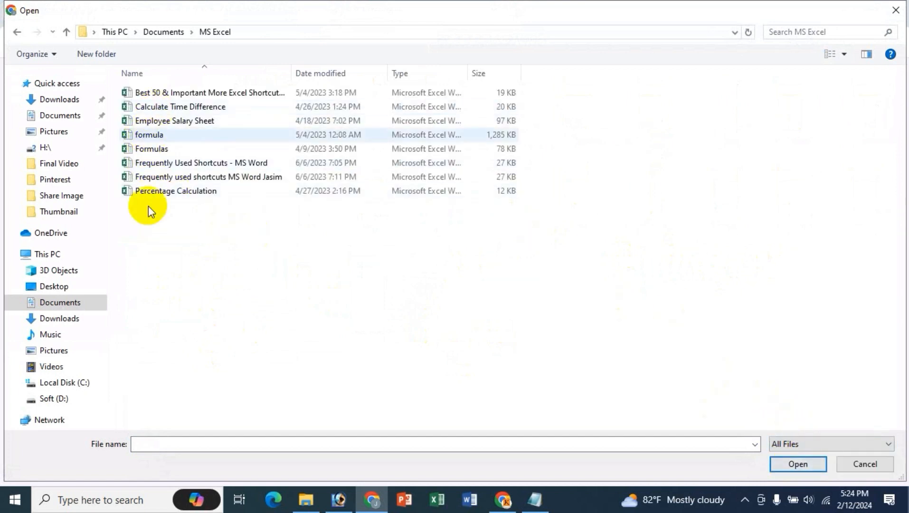
pyautogui.click(171, 192)
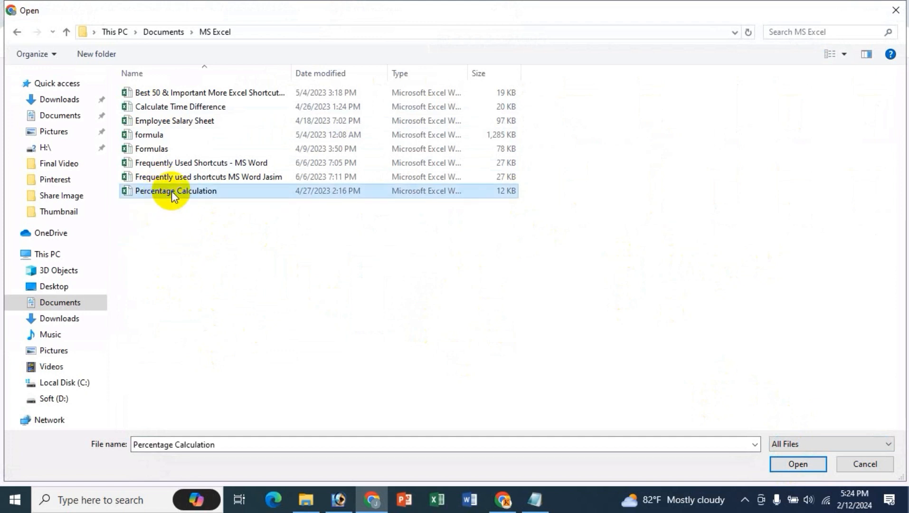
pyautogui.click(798, 463)
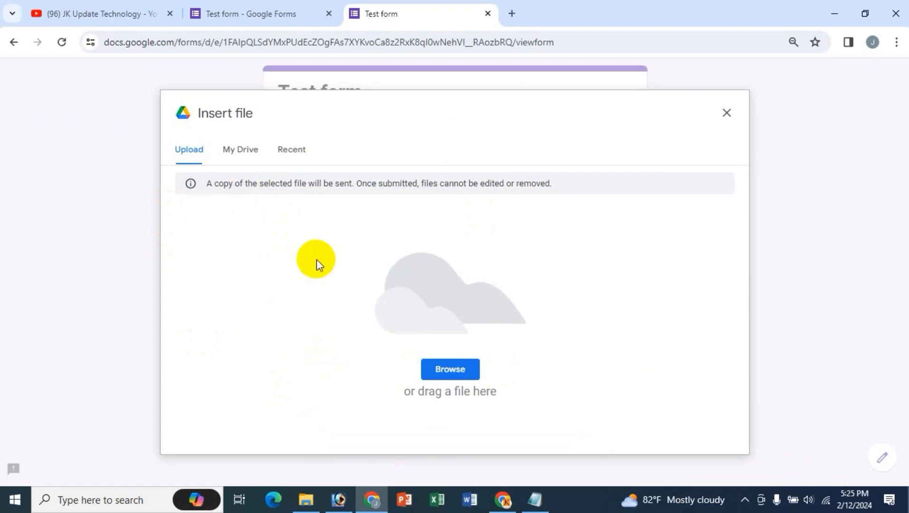
# - Browse the Documents and Google Forms folders, selecting then deselecting the Microsoft Word MCQs PDF
pyautogui.click(442, 307)
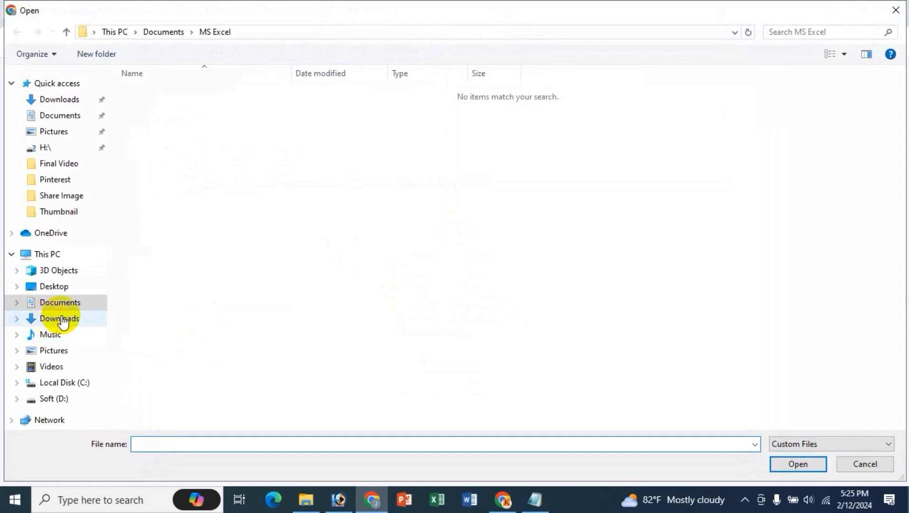
pyautogui.click(58, 306)
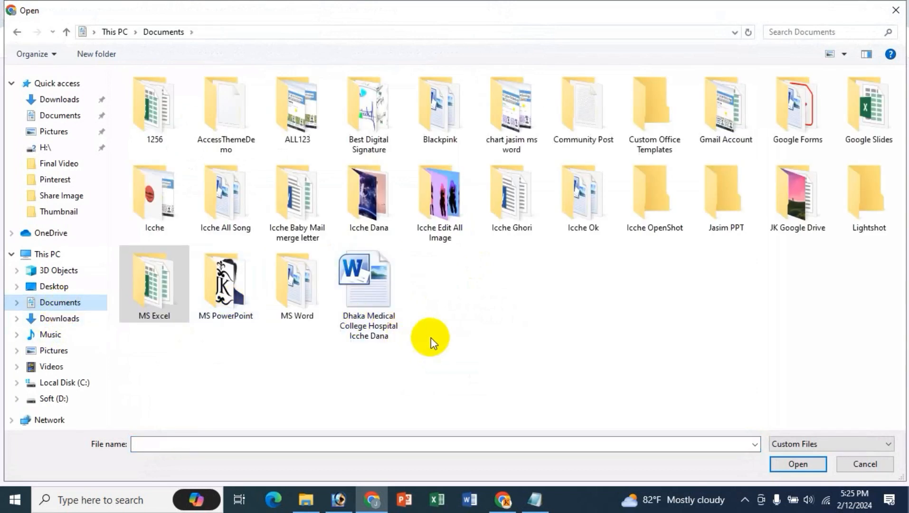
pyautogui.click(457, 287)
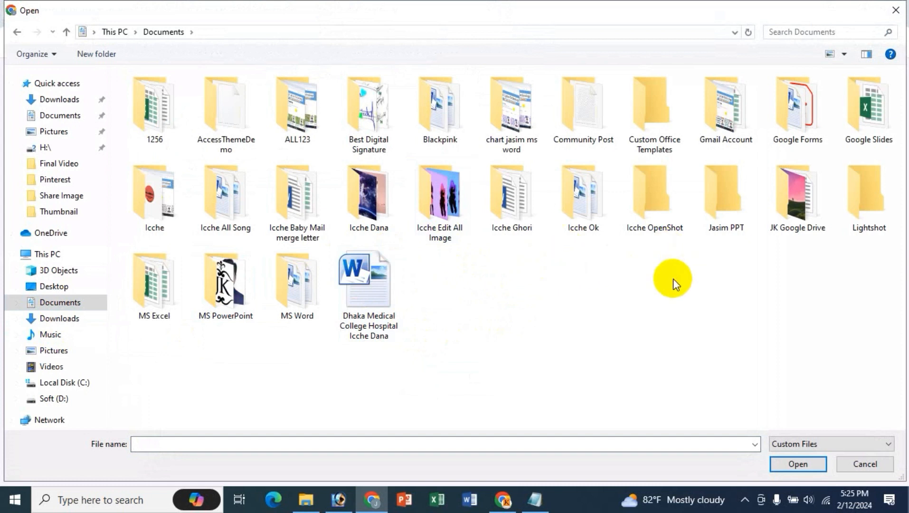
pyautogui.click(811, 128)
pyautogui.doubleClick(810, 127)
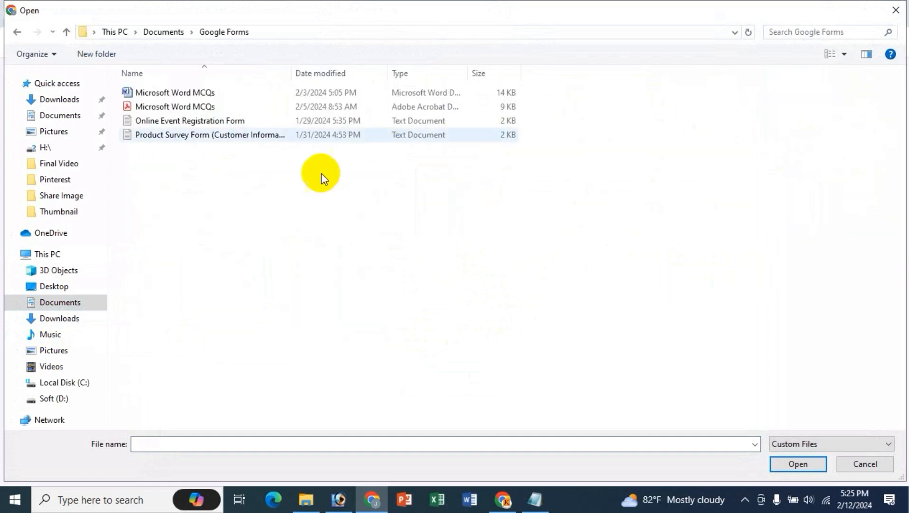
pyautogui.click(160, 108)
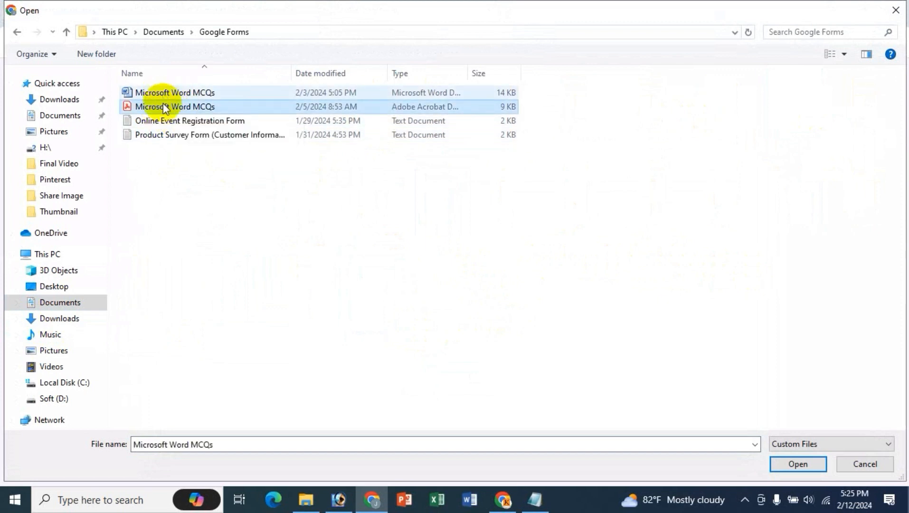
pyautogui.click(198, 193)
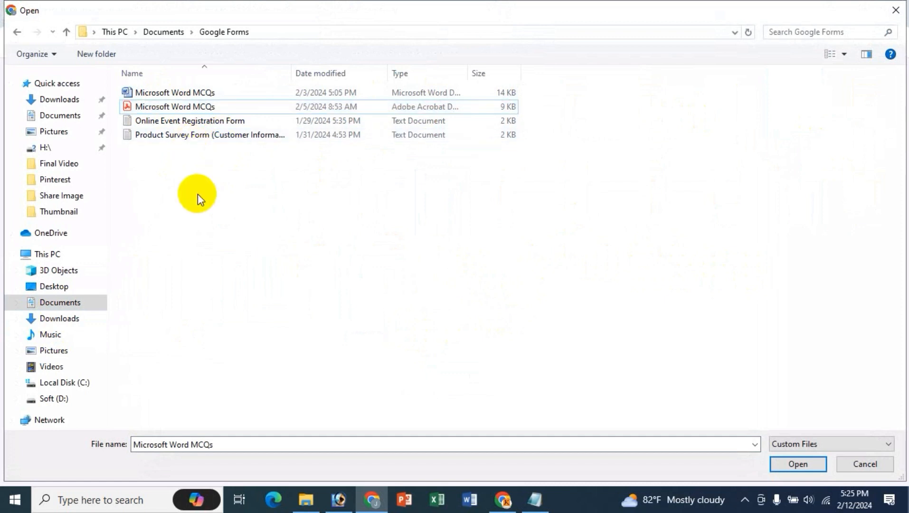
pyautogui.hotkey('alt', 'Up')
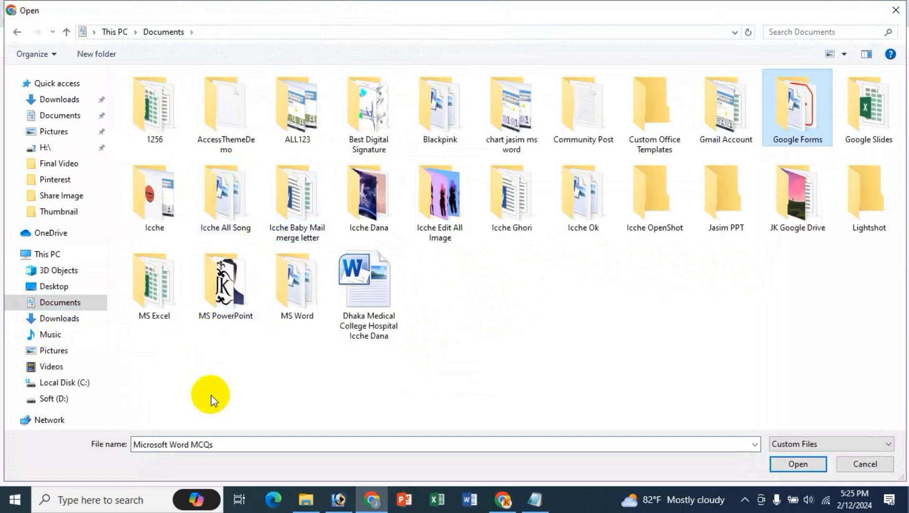
# - Try uploading a JPG image from the MS PowerPoint folder, which is rejected
pyautogui.doubleClick(212, 287)
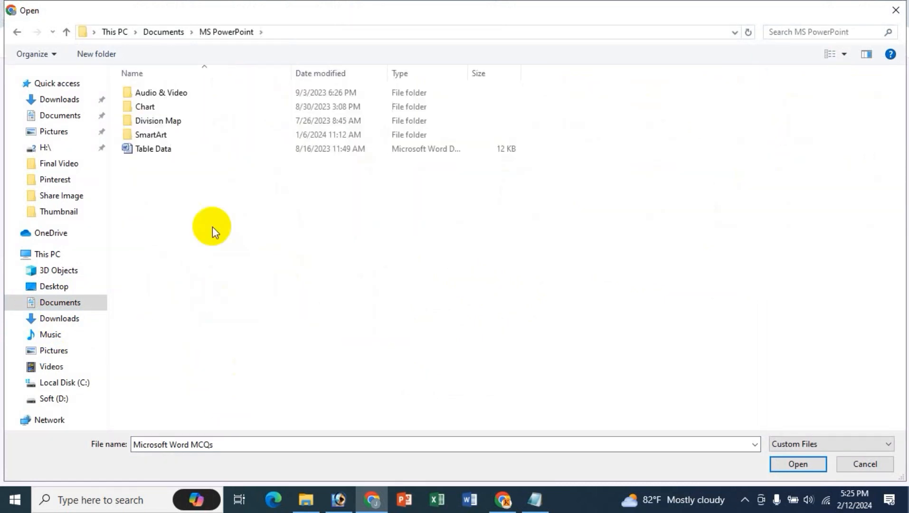
pyautogui.click(786, 446)
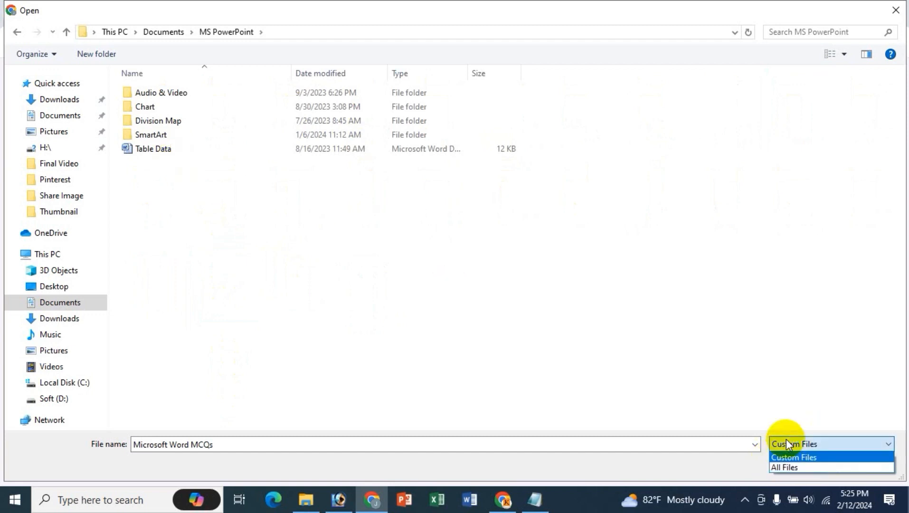
pyautogui.click(790, 470)
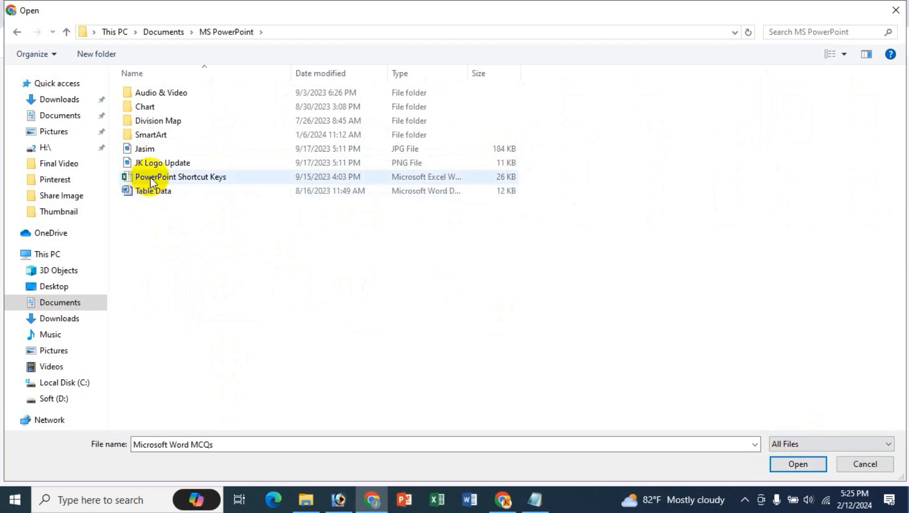
pyautogui.click(157, 148)
pyautogui.click(797, 464)
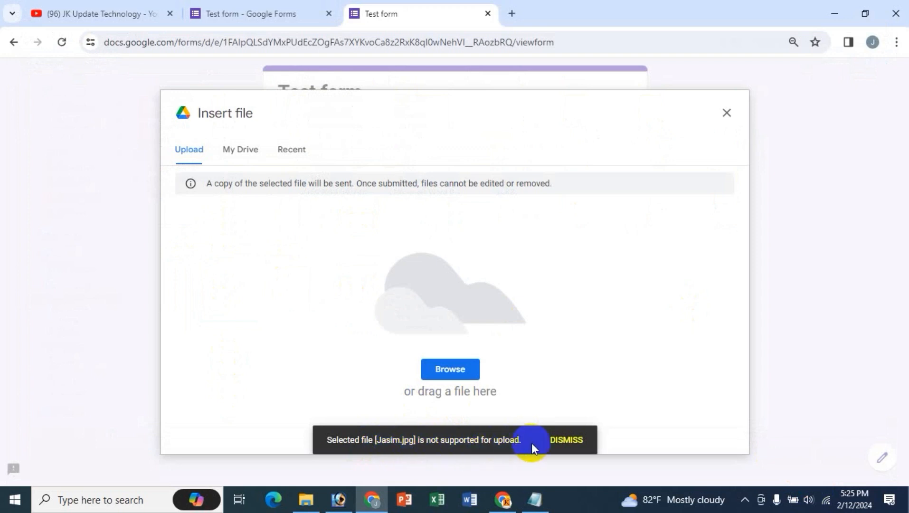
# - Upload Table Data.docx as the answer to Your CV
pyautogui.click(456, 369)
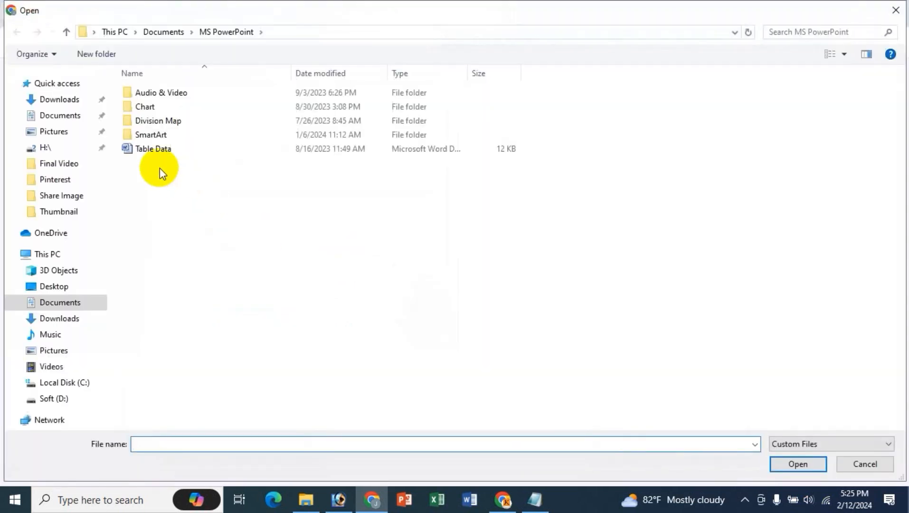
pyautogui.click(178, 151)
pyautogui.click(797, 463)
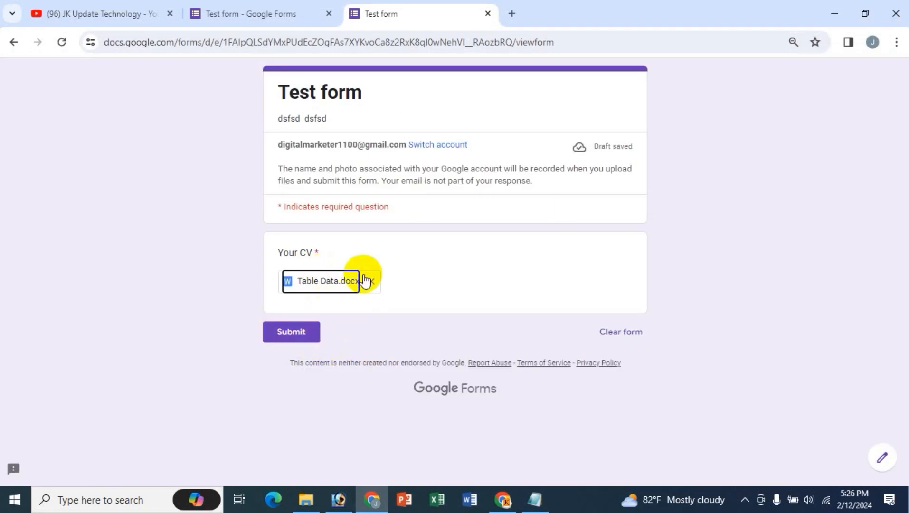
# - Close the preview and add a new question titled 'NID' below Your CV
pyautogui.click(487, 13)
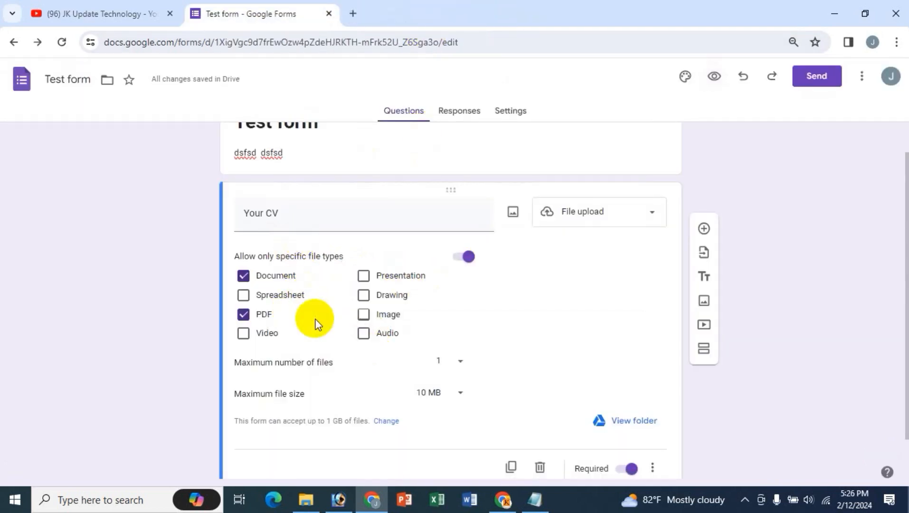
pyautogui.click(705, 228)
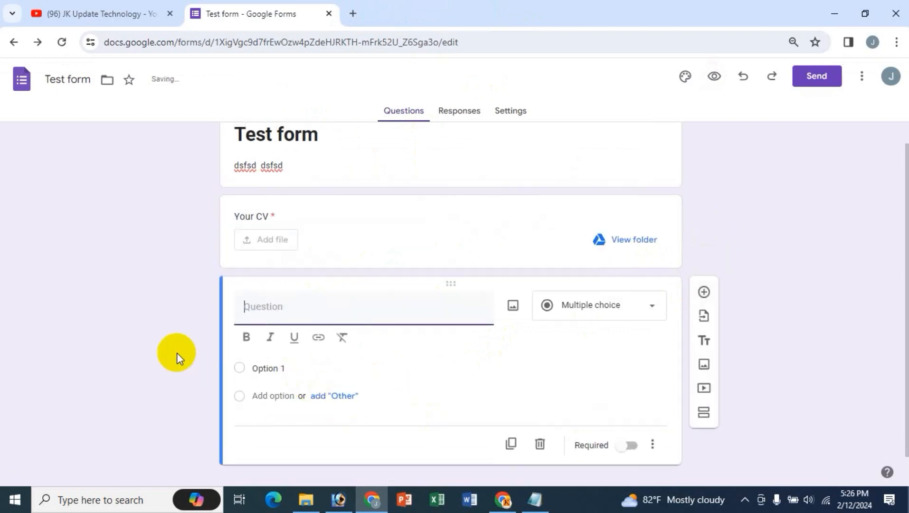
pyautogui.write('NID')
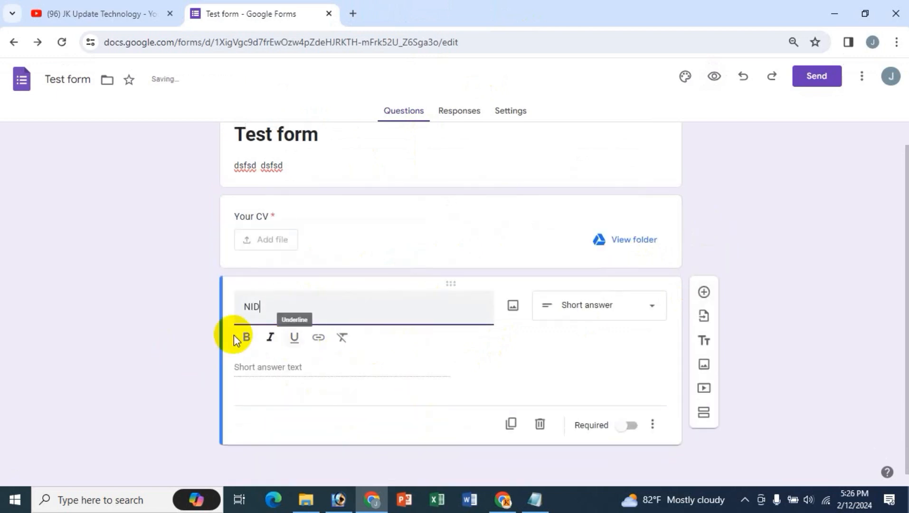
pyautogui.doubleClick(252, 307)
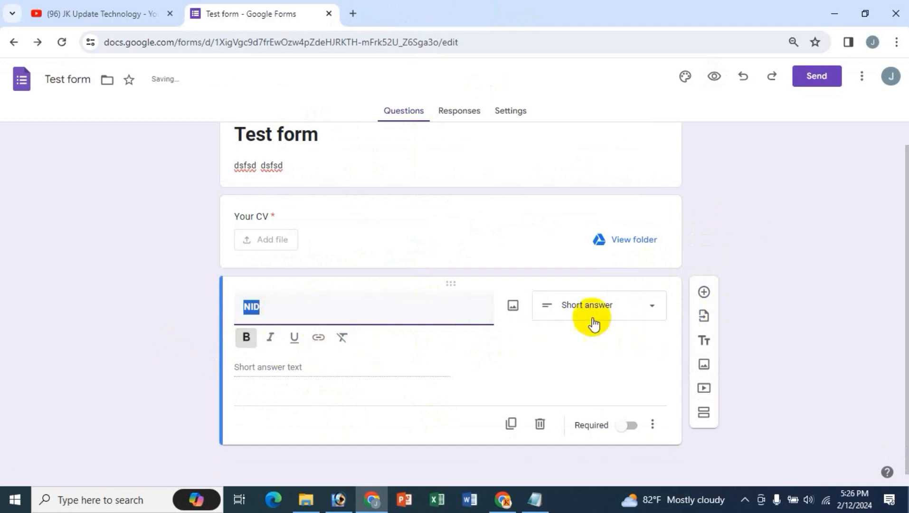
pyautogui.click(639, 307)
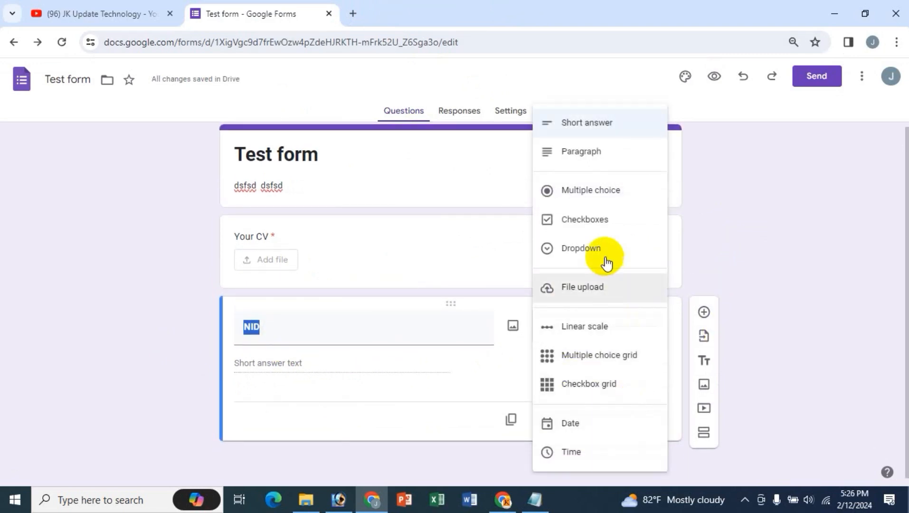
# - Make NID a file upload accepting only Image files, keeping the 10 MB maximum size
pyautogui.click(605, 291)
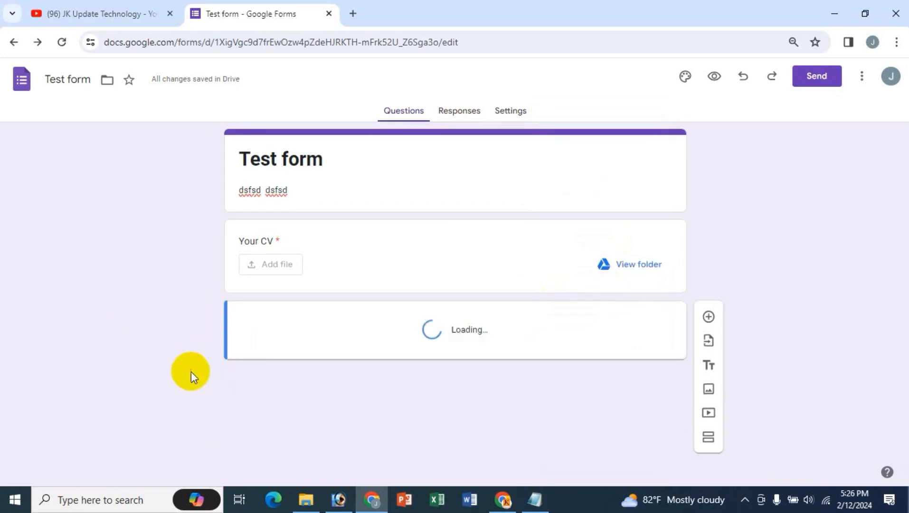
pyautogui.scroll(-3, 158, 281)
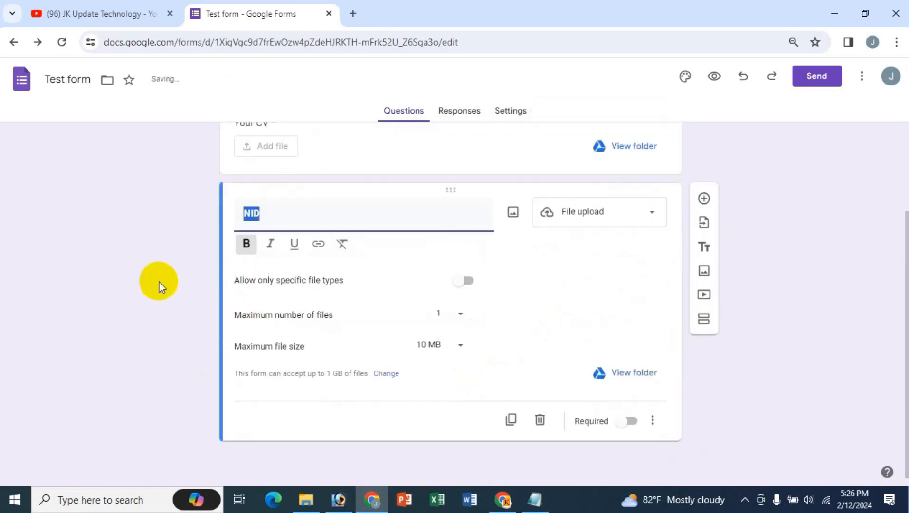
pyautogui.click(464, 281)
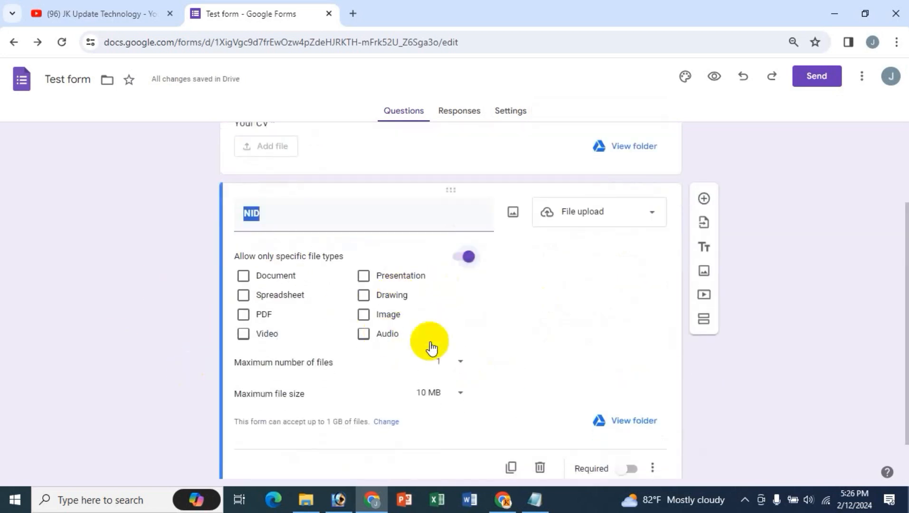
pyautogui.click(364, 315)
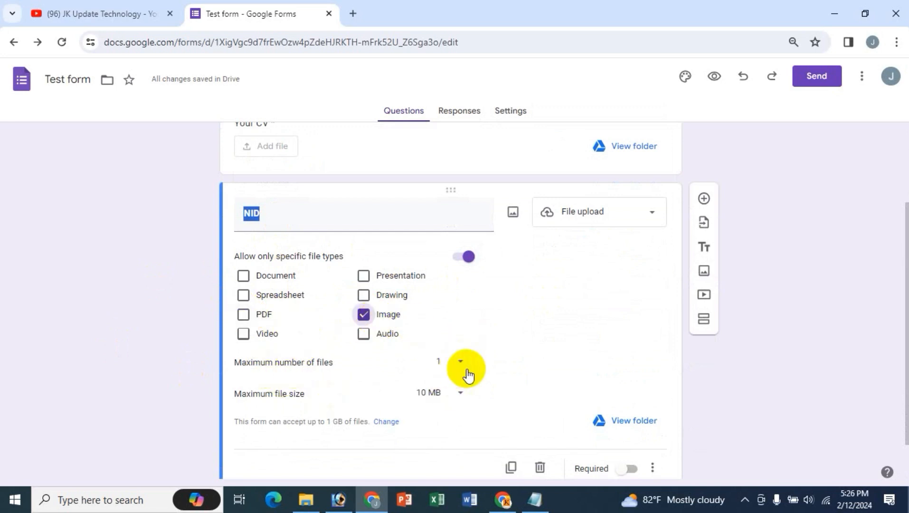
pyautogui.click(456, 400)
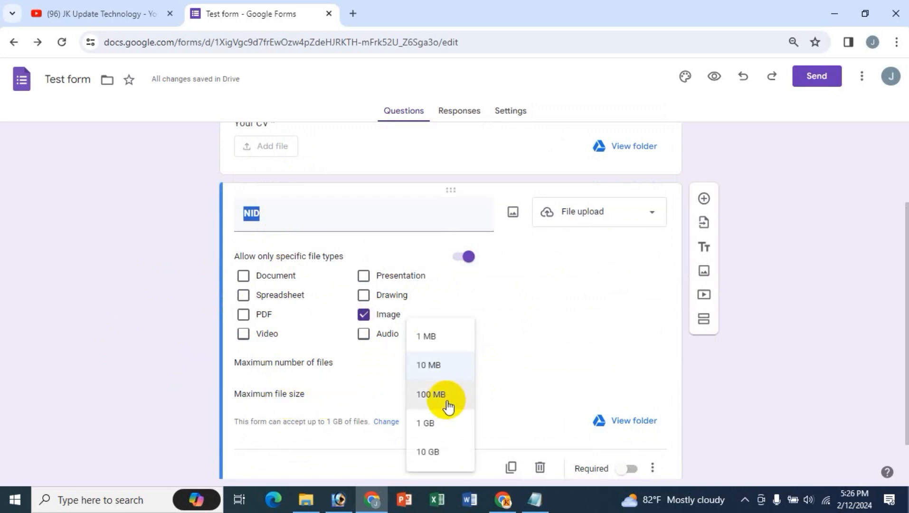
pyautogui.click(544, 375)
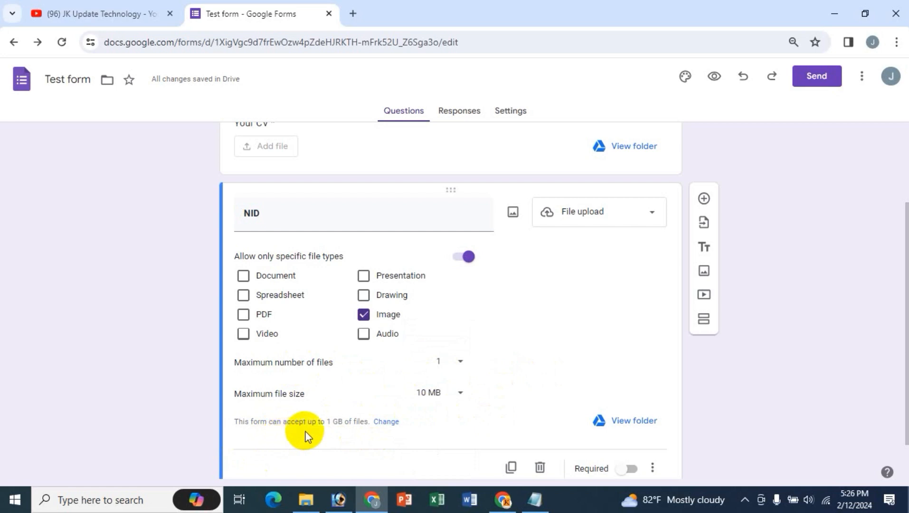
pyautogui.click(387, 422)
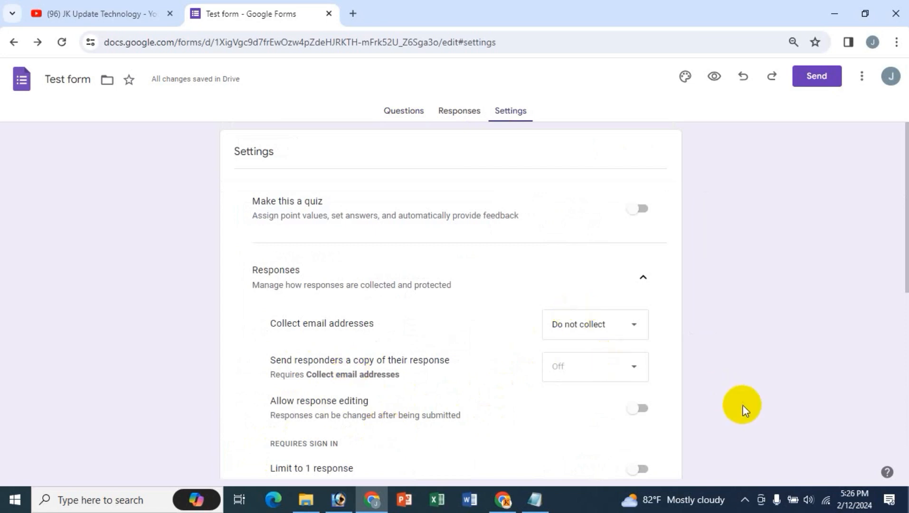
pyautogui.scroll(-4, 742, 406)
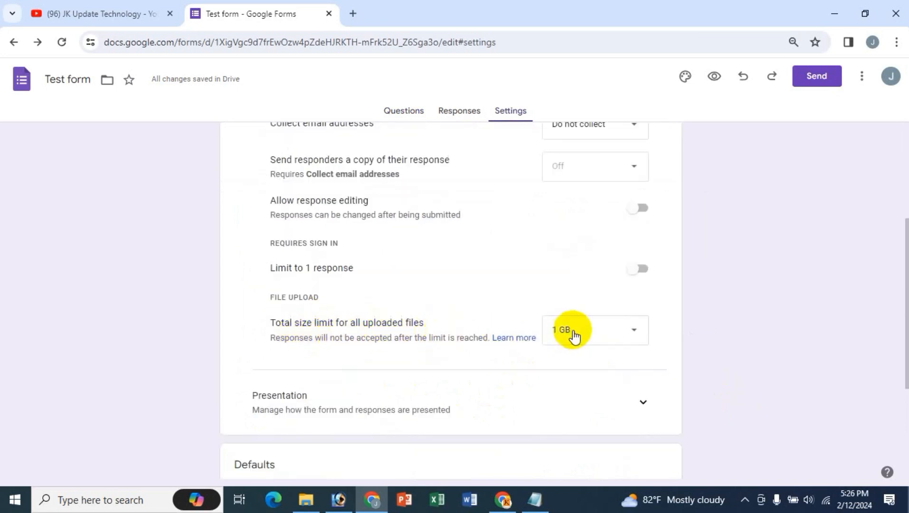
pyautogui.click(588, 336)
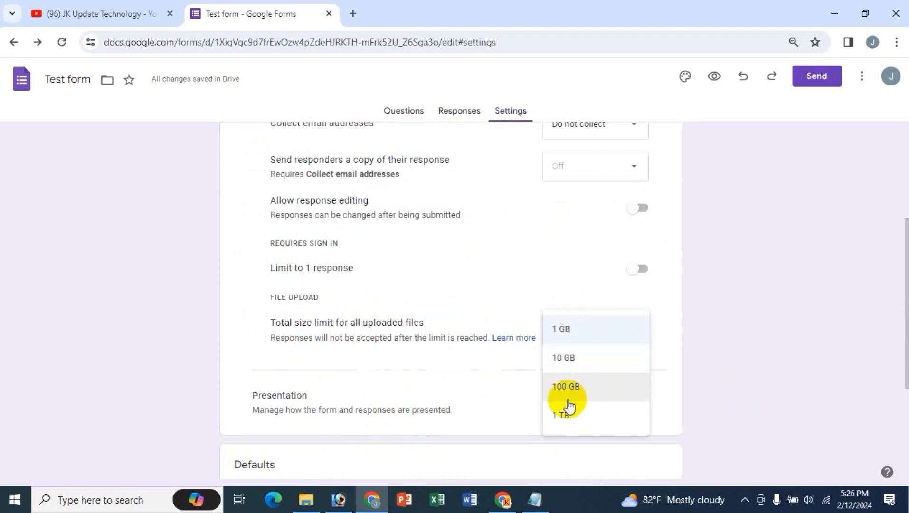
pyautogui.click(725, 371)
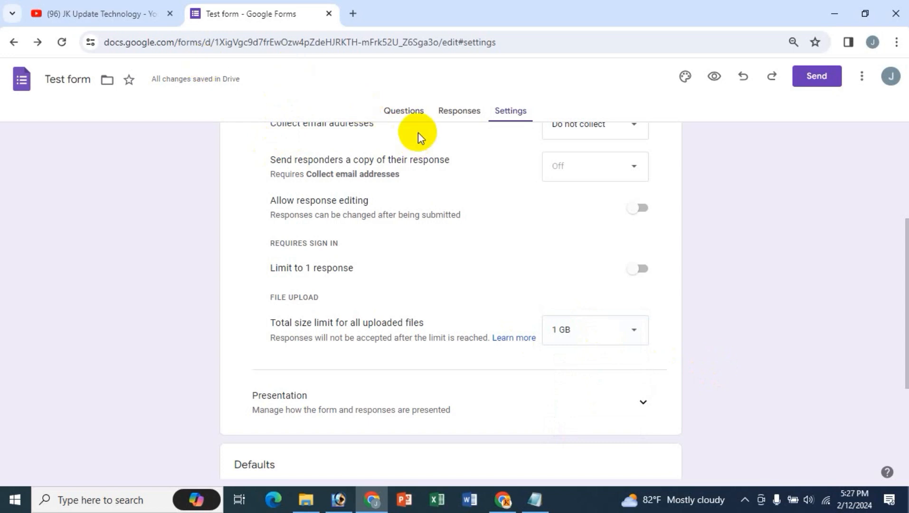
pyautogui.click(406, 123)
pyautogui.scroll(-3, 167, 348)
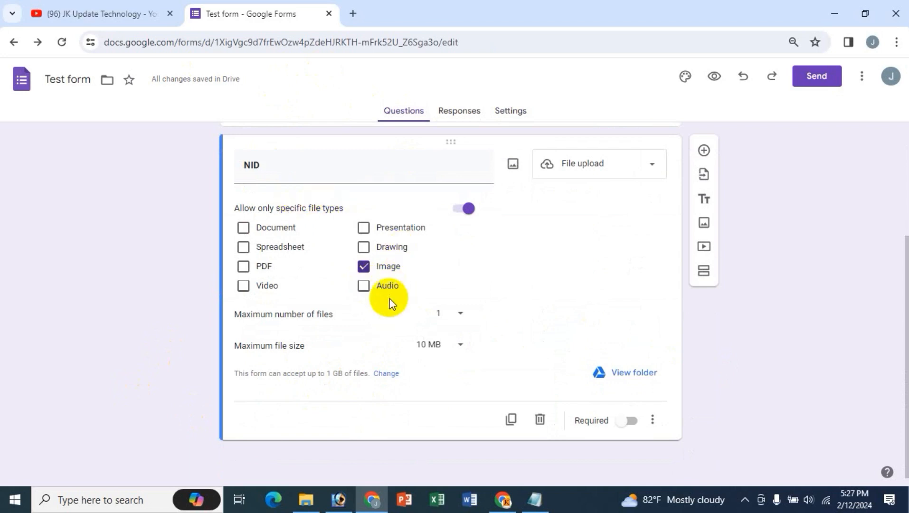
pyautogui.click(627, 377)
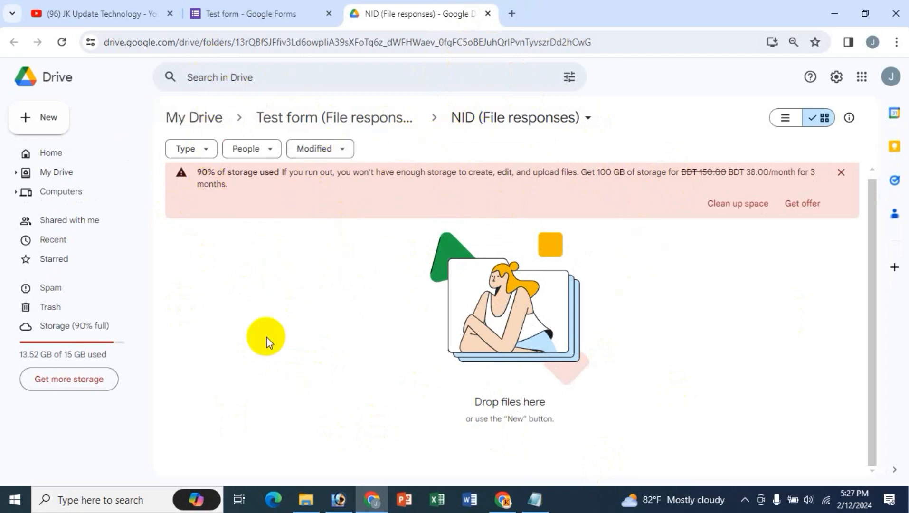
pyautogui.click(487, 13)
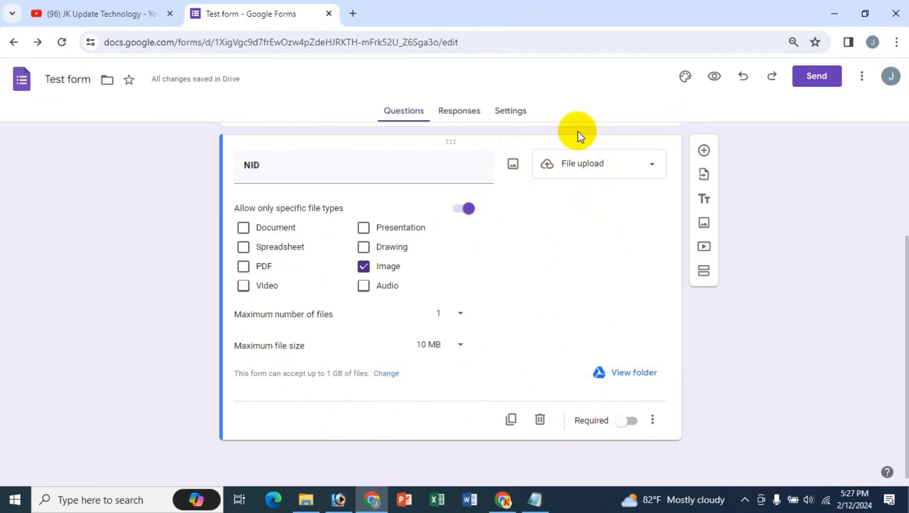
# - Preview the form and try uploading Table Data.docx to the NID question, which is rejected
pyautogui.click(714, 76)
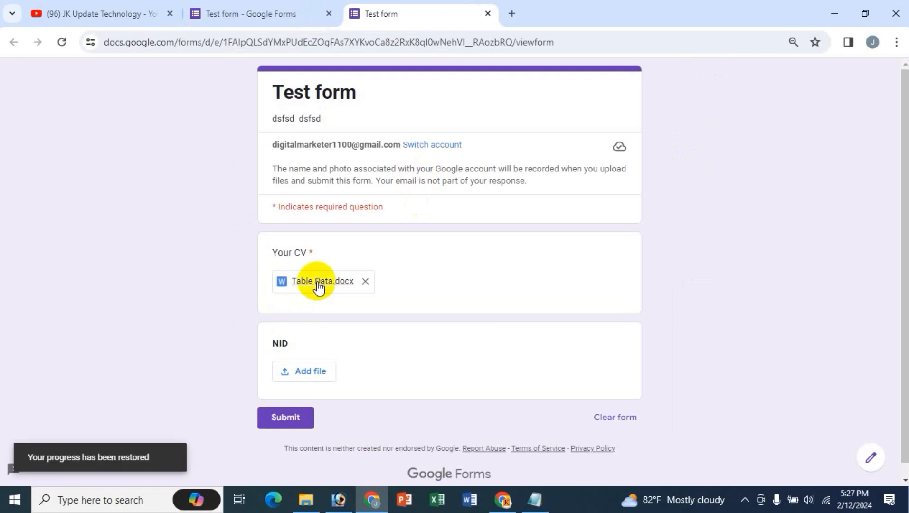
pyautogui.click(309, 370)
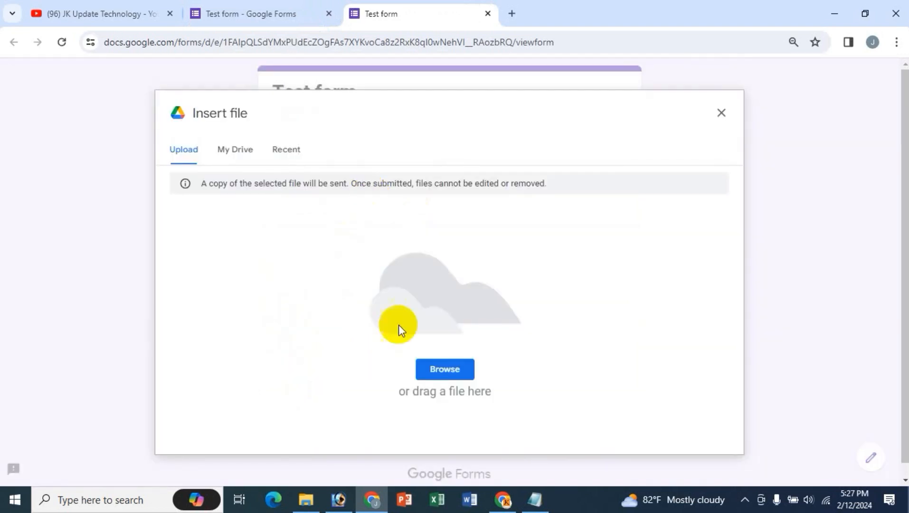
pyautogui.click(237, 155)
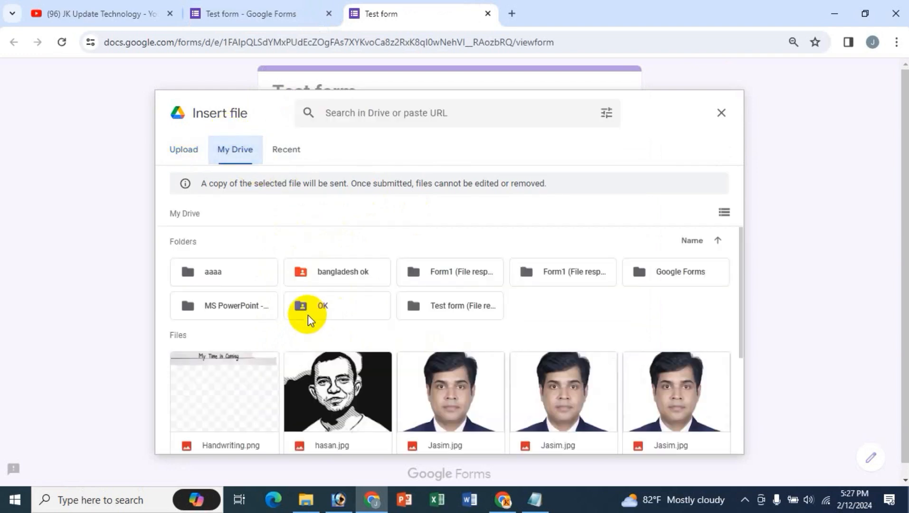
pyautogui.scroll(-3, 393, 408)
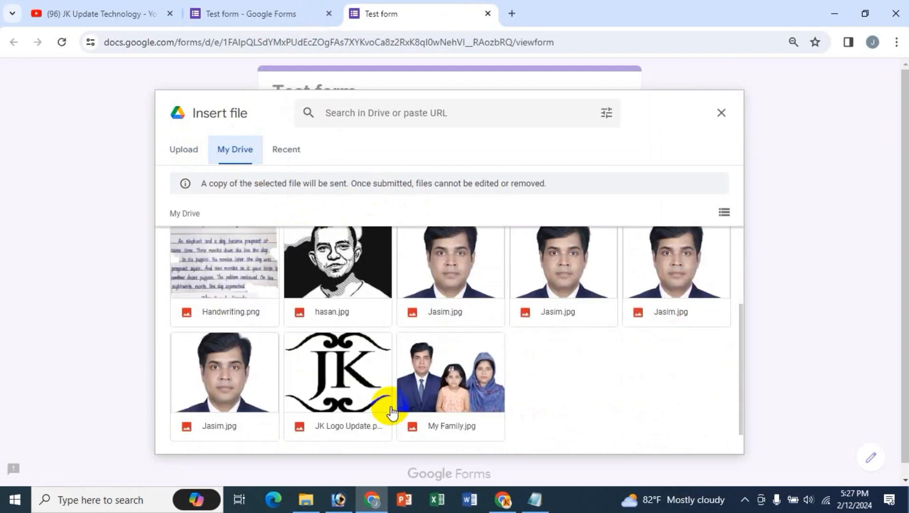
pyautogui.scroll(3, 426, 409)
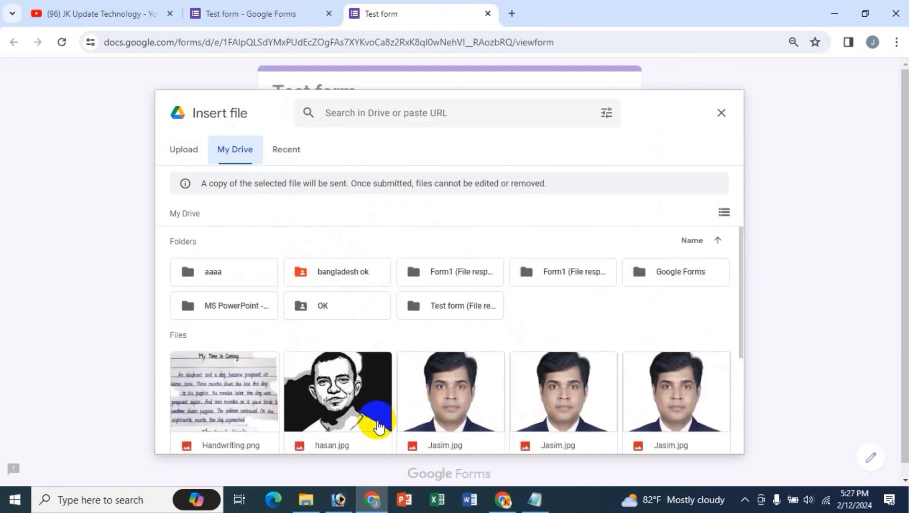
pyautogui.click(195, 149)
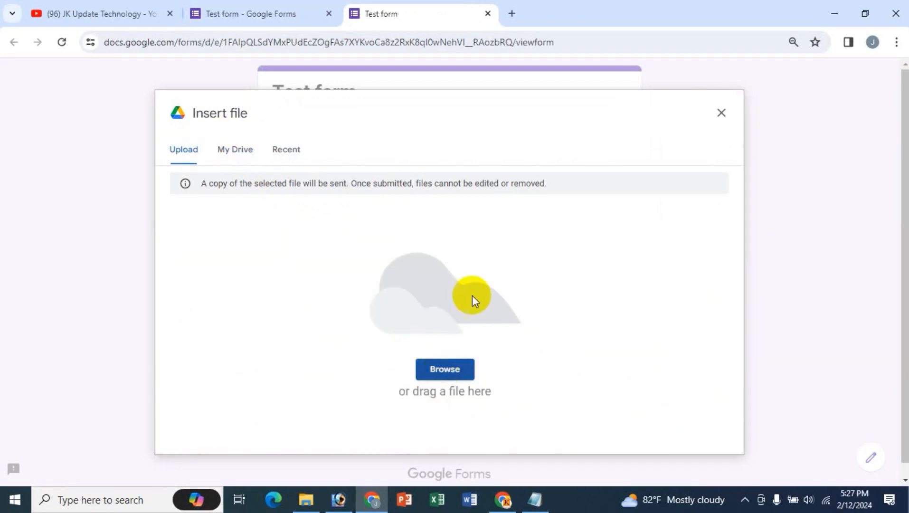
pyautogui.click(474, 278)
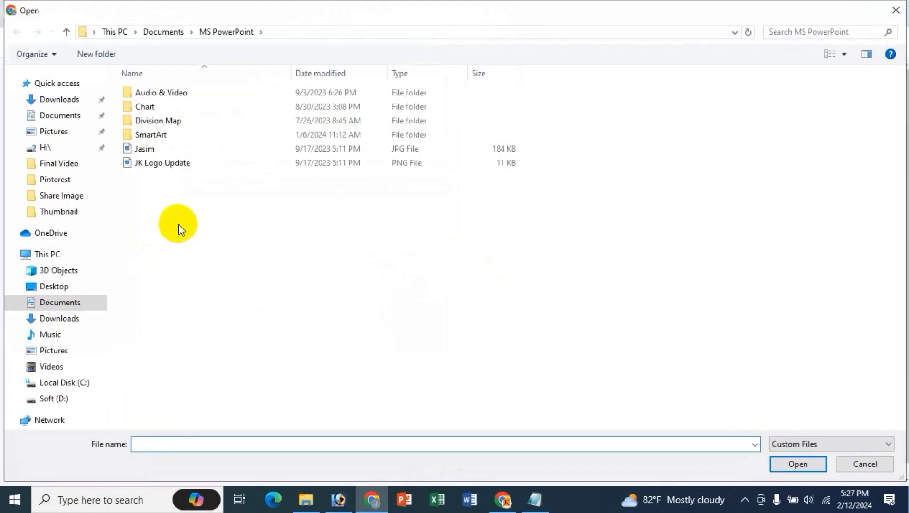
pyautogui.click(788, 446)
pyautogui.click(788, 468)
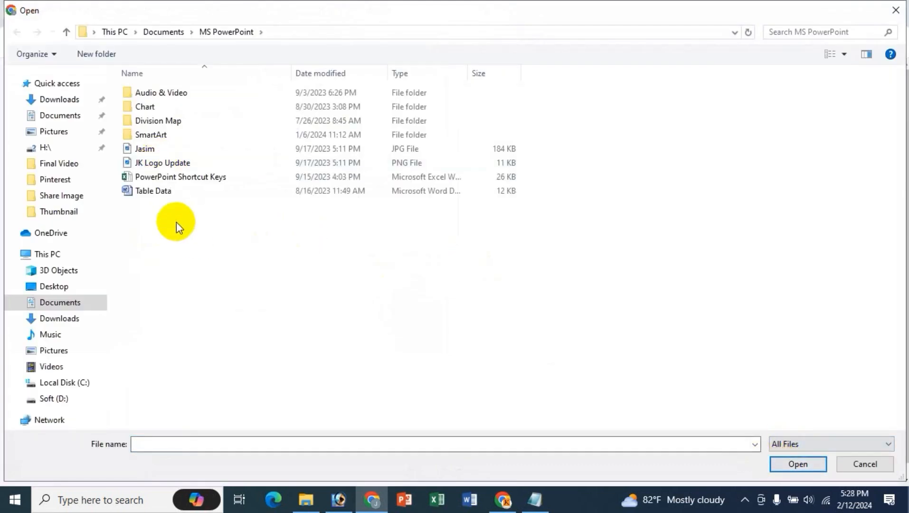
pyautogui.click(158, 195)
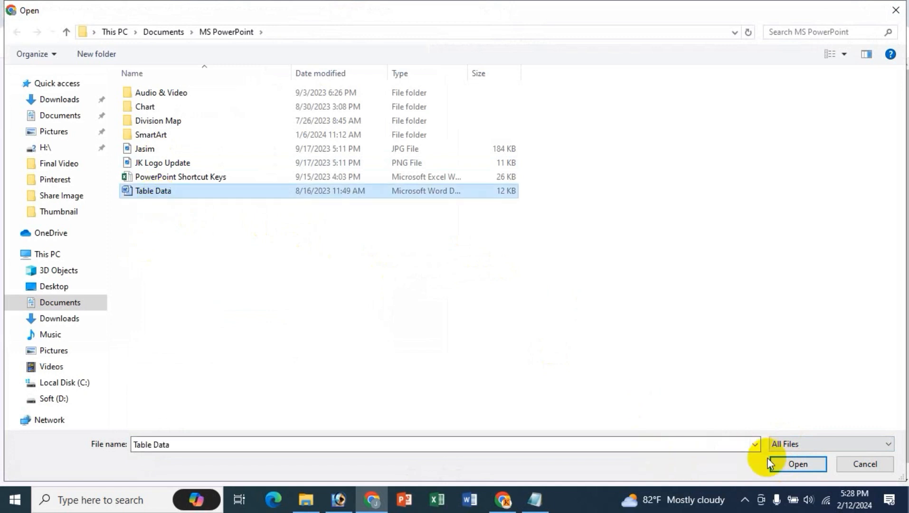
pyautogui.click(780, 463)
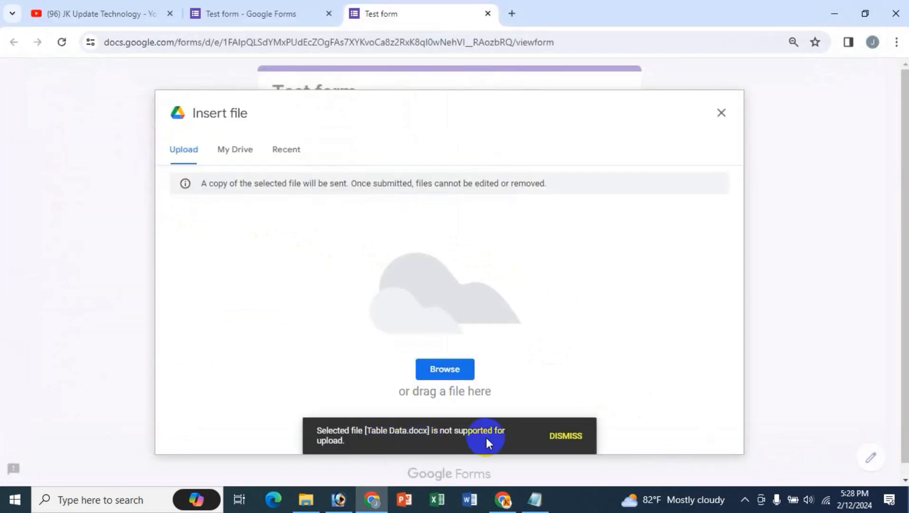
# - Upload the JPG image to the NID question instead, then close the preview
pyautogui.click(449, 368)
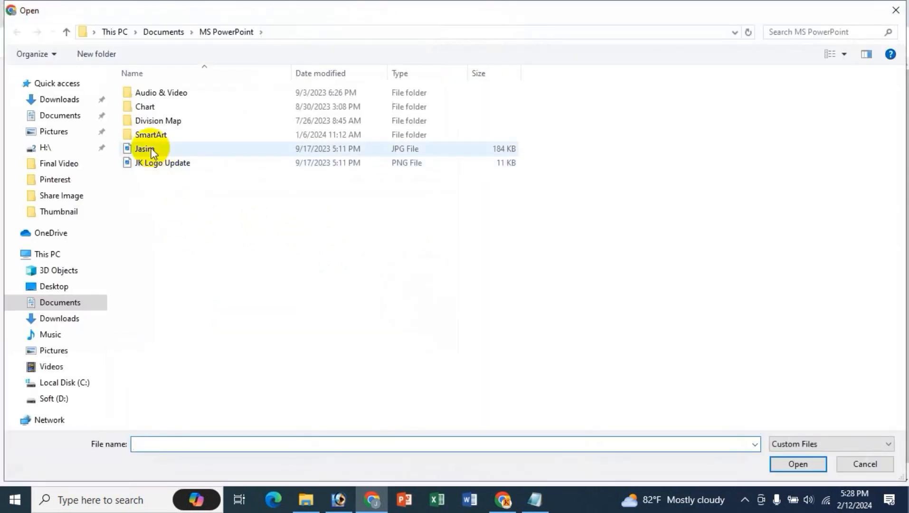
pyautogui.click(150, 149)
pyautogui.doubleClick(151, 149)
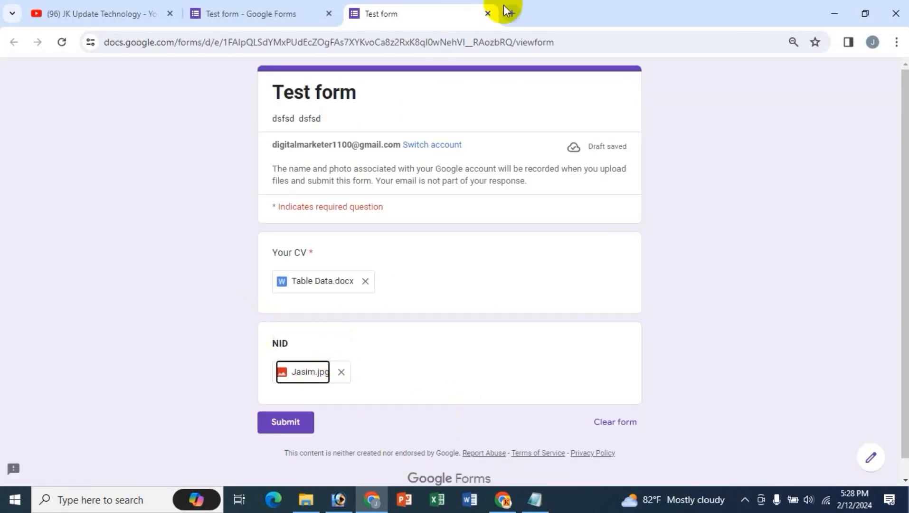
pyautogui.click(487, 14)
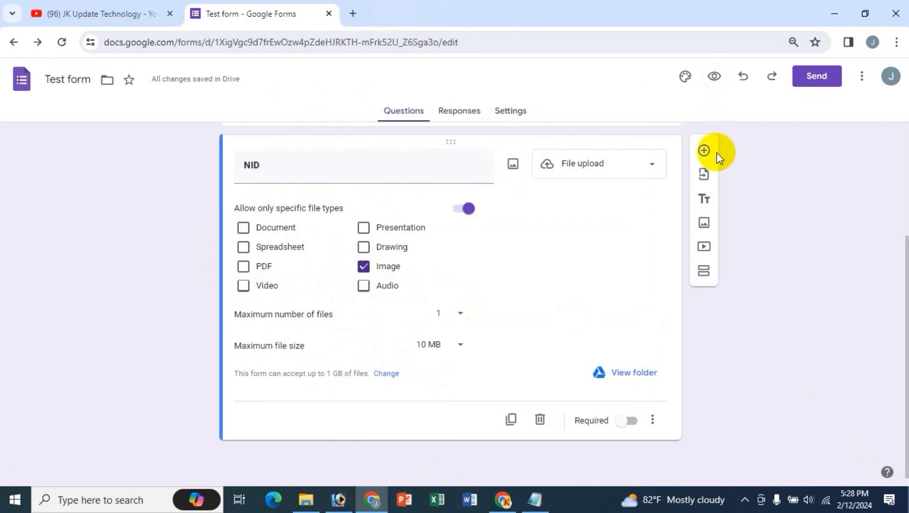
# - In a fresh preview, remove the uploaded files from Your CV and NID, then return to the editor
pyautogui.click(716, 79)
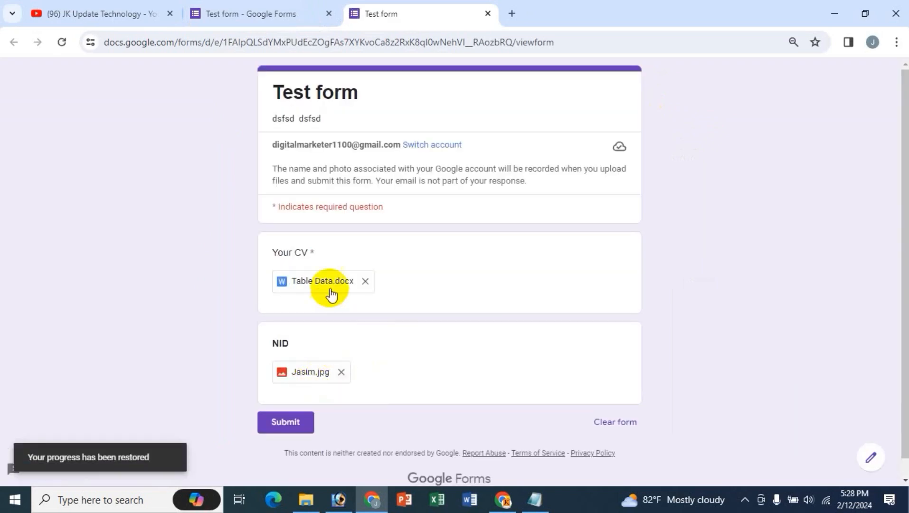
pyautogui.click(366, 280)
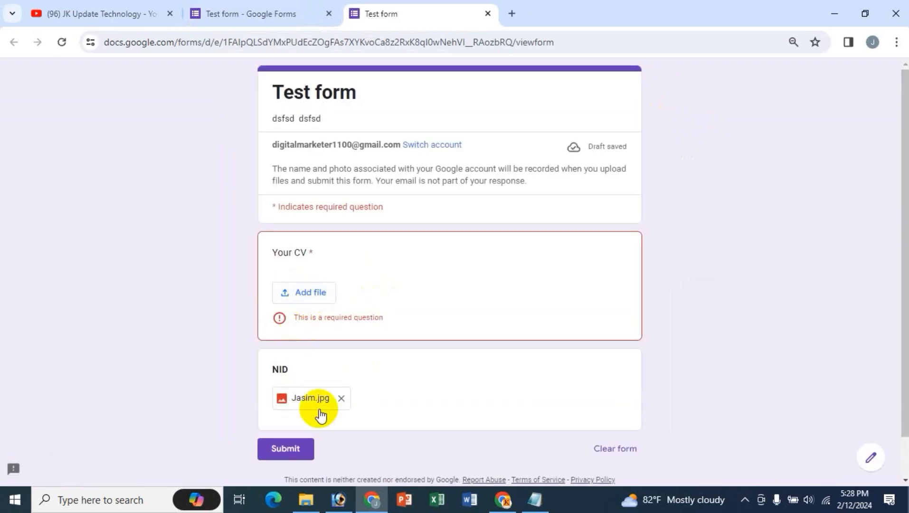
pyautogui.click(341, 399)
pyautogui.click(315, 414)
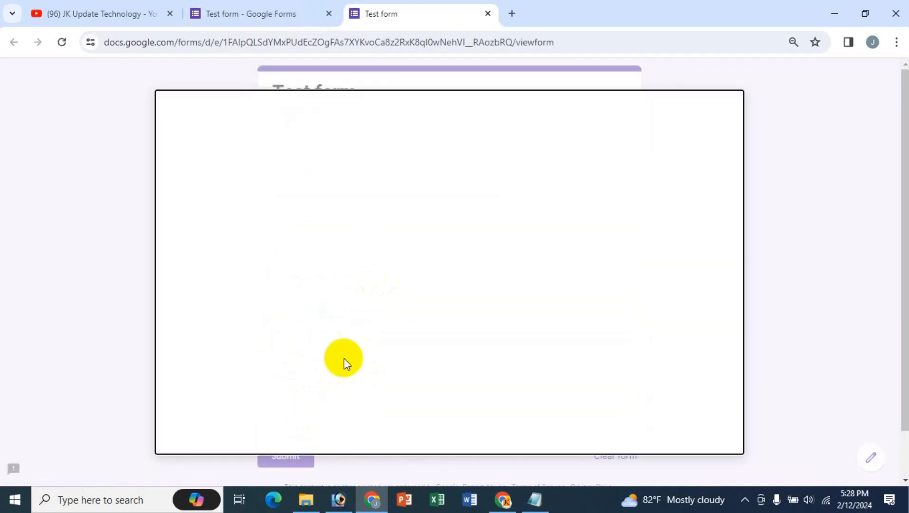
pyautogui.click(724, 117)
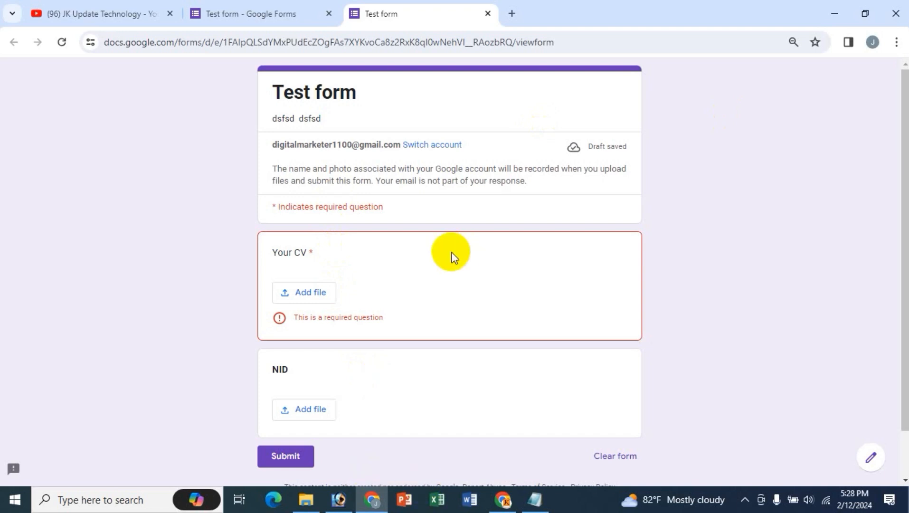
pyautogui.click(249, 14)
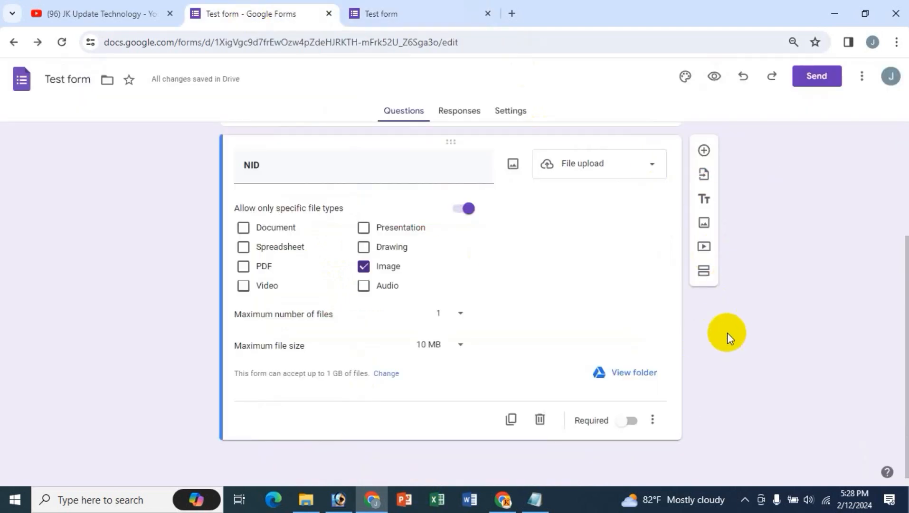
pyautogui.scroll(1, 727, 332)
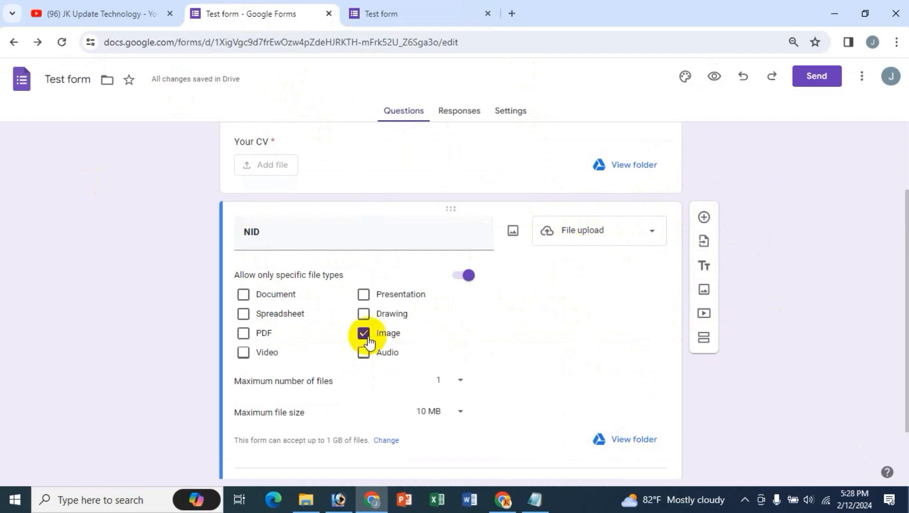
pyautogui.scroll(-1, 449, 412)
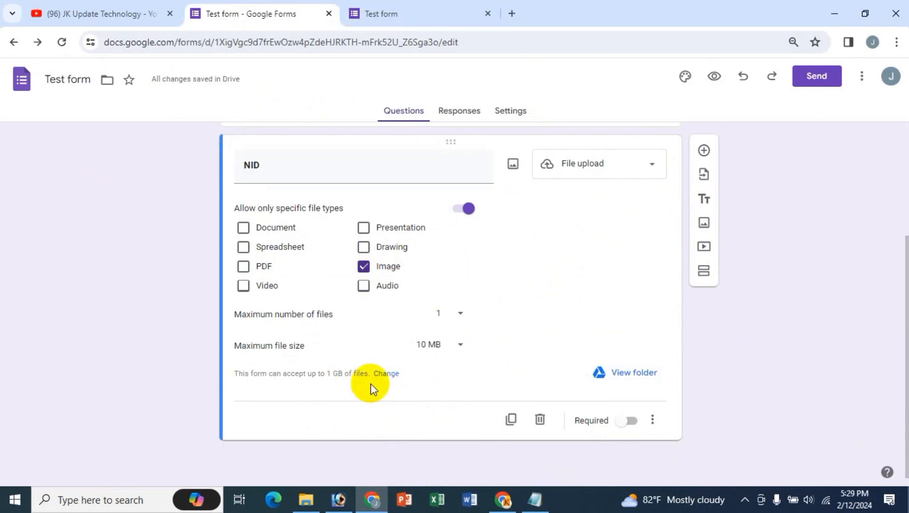
# - Switch to the YouTube tab showing the JK Update Technology channel's videos
pyautogui.click(129, 7)
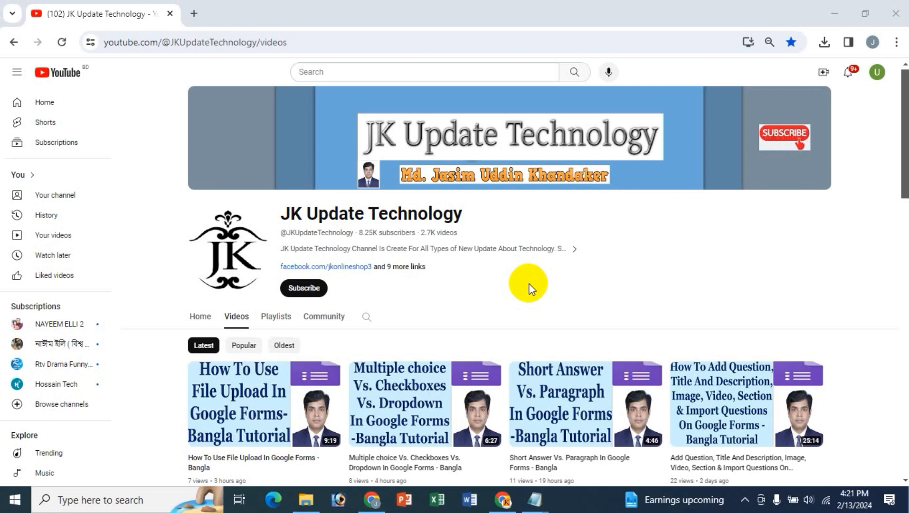
# - In a new tab, search Google for google forms and open the Forms result
pyautogui.click(194, 15)
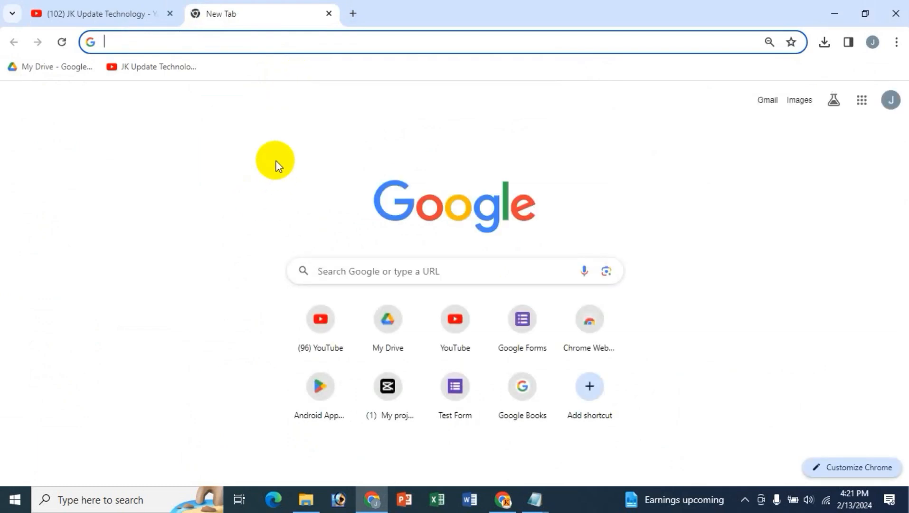
pyautogui.write('f')
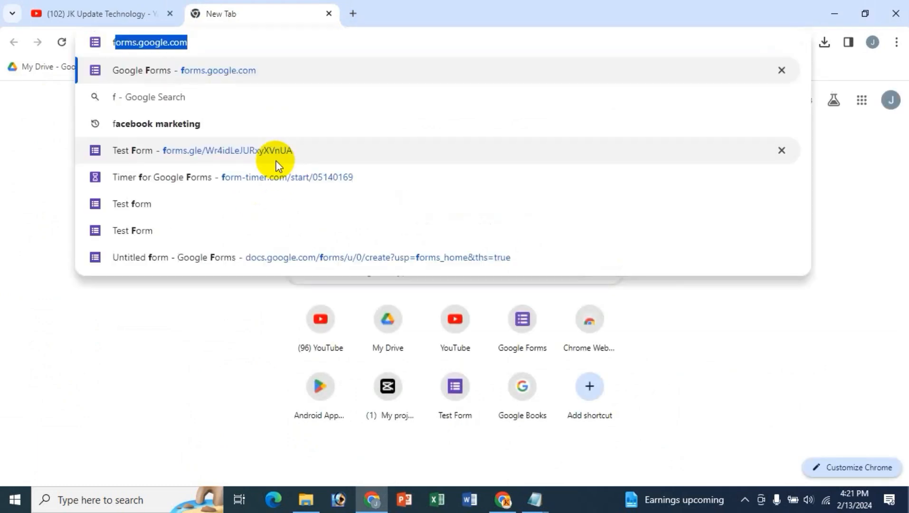
pyautogui.press('BackSpace')
pyautogui.press('BackSpace')
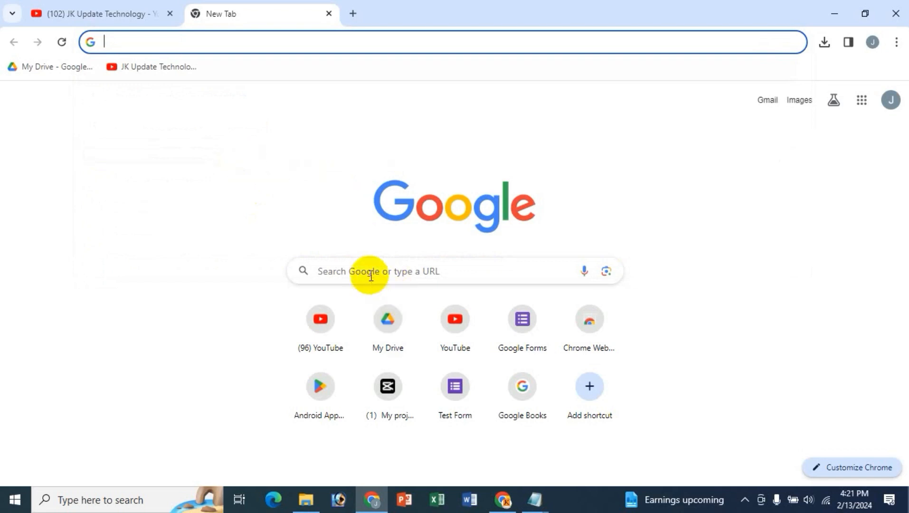
pyautogui.click(349, 269)
pyautogui.write('g')
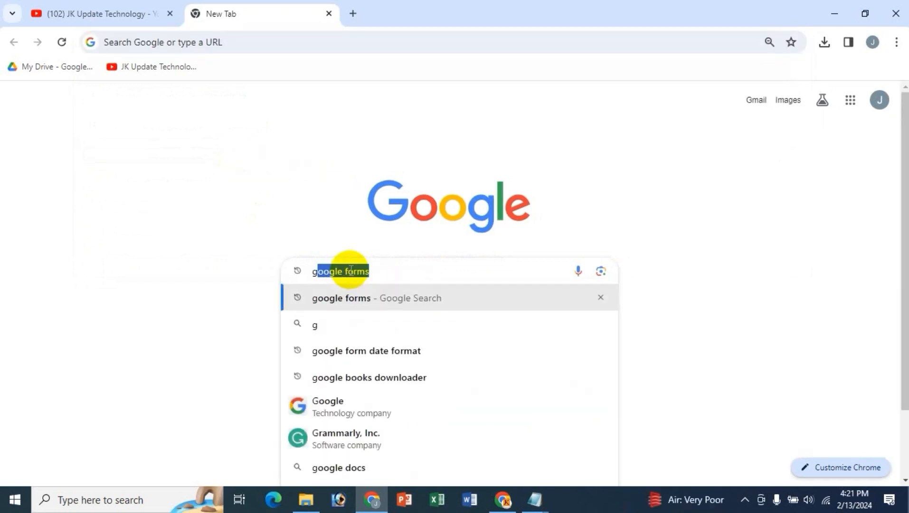
pyautogui.press('Return')
pyautogui.click(235, 236)
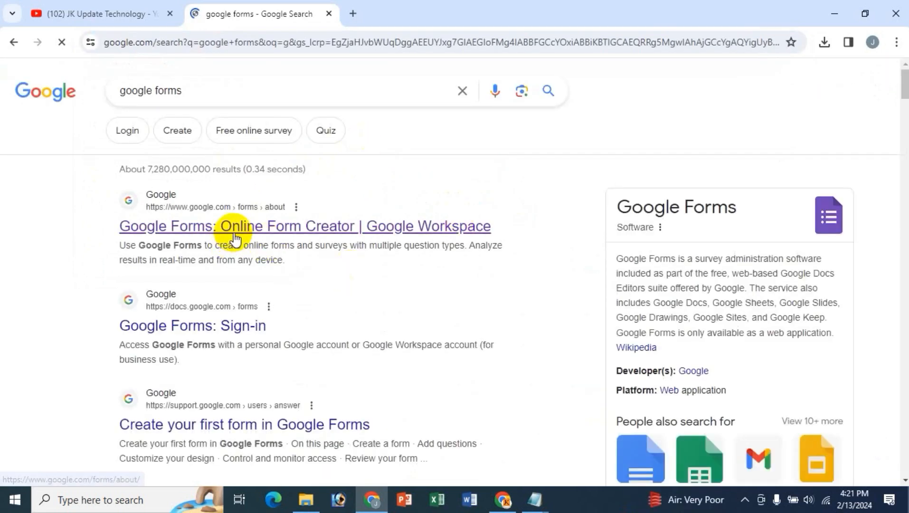
# - Close the extra search tab and open Forms from the Google apps grid
pyautogui.click(353, 13)
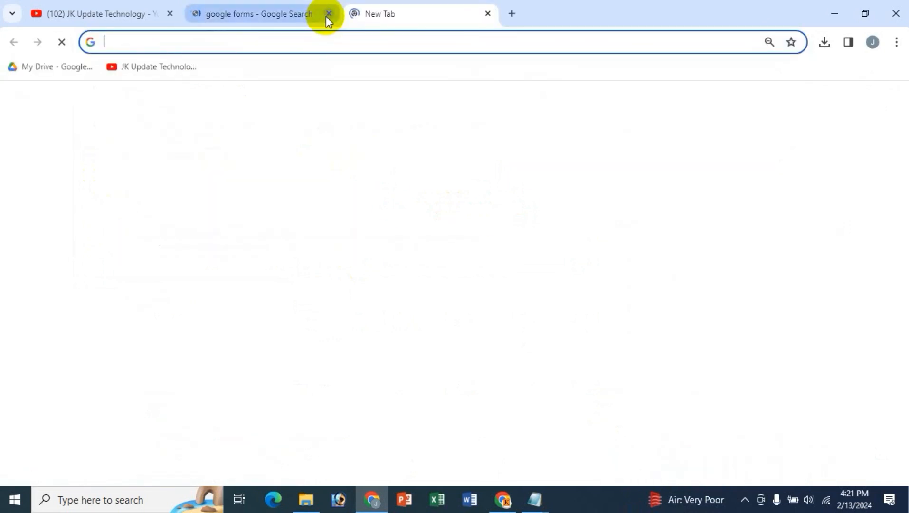
pyautogui.click(329, 13)
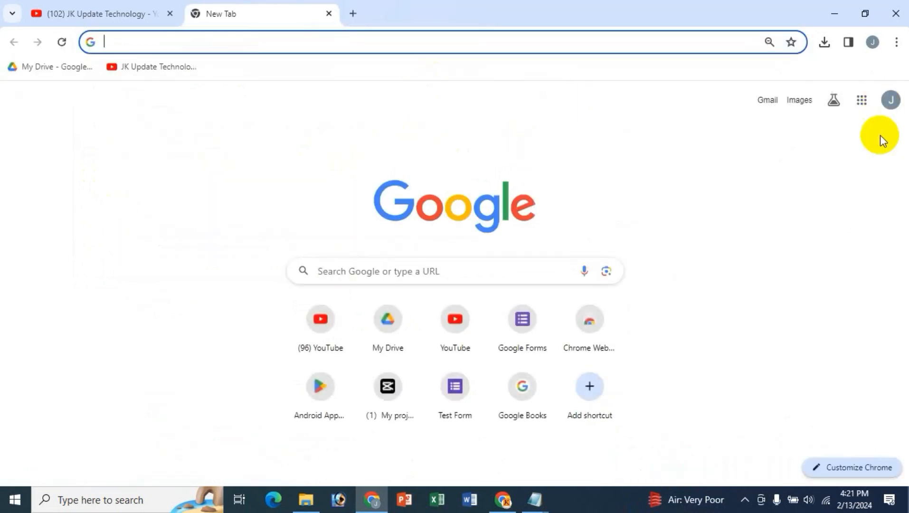
pyautogui.click(863, 101)
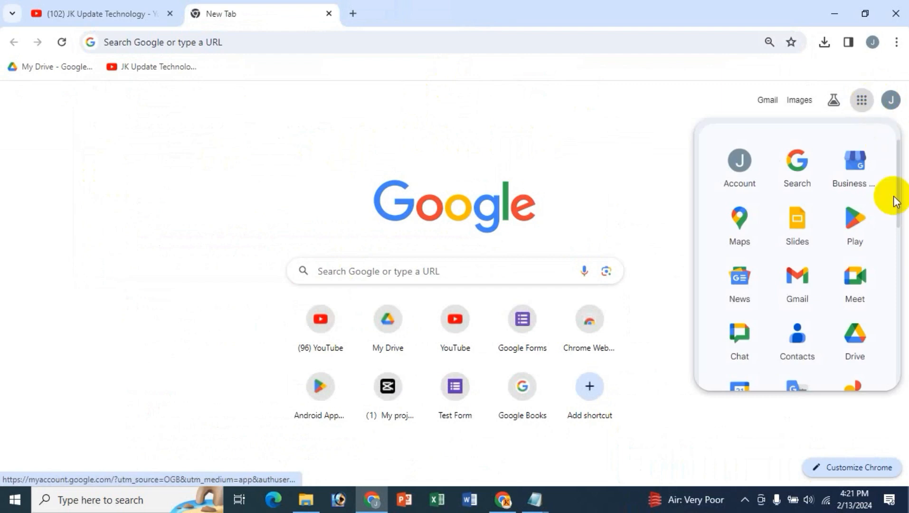
pyautogui.scroll(-8, 878, 213)
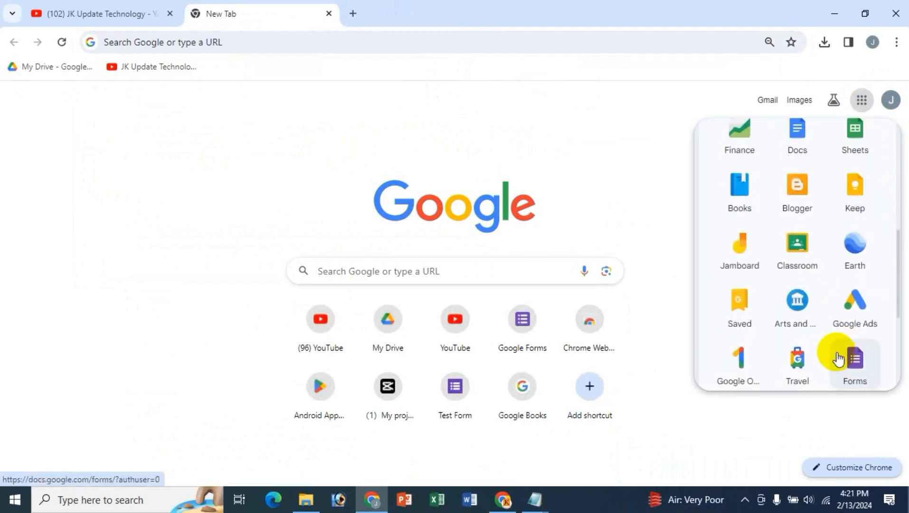
pyautogui.scroll(-2, 841, 353)
pyautogui.click(855, 311)
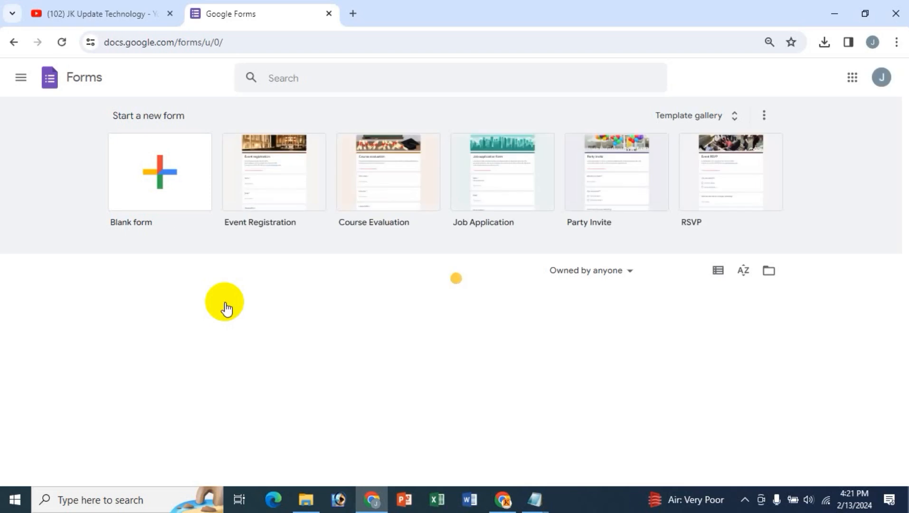
# - Create a blank form and copy the 'Linear Scale Question' heading from the Notepad notes
pyautogui.click(142, 167)
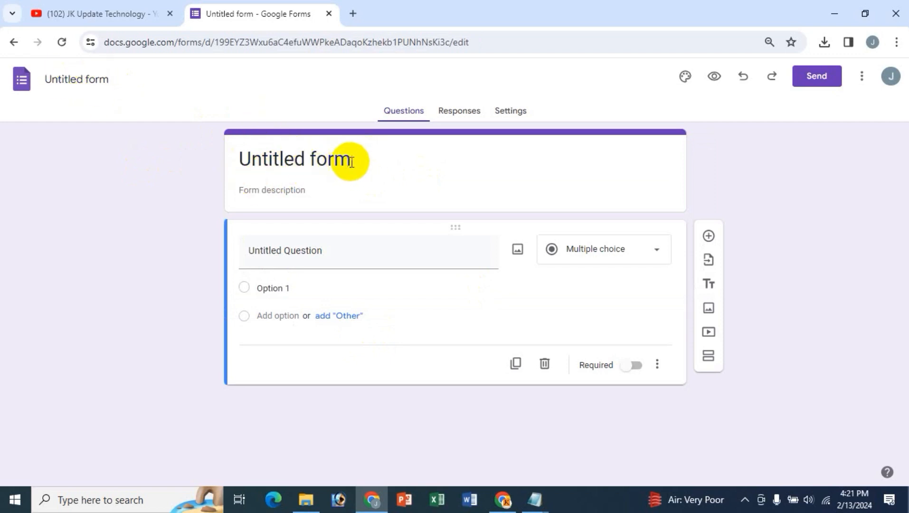
pyautogui.moveTo(534, 499)
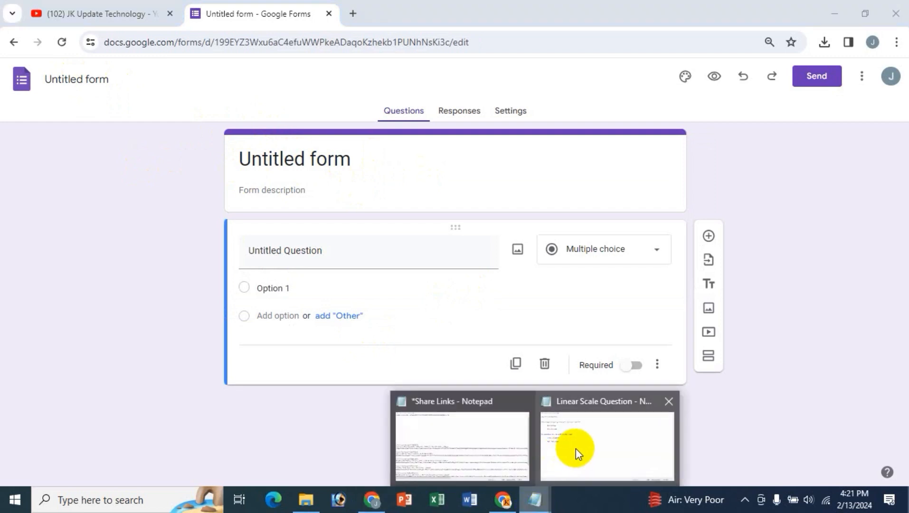
pyautogui.click(576, 448)
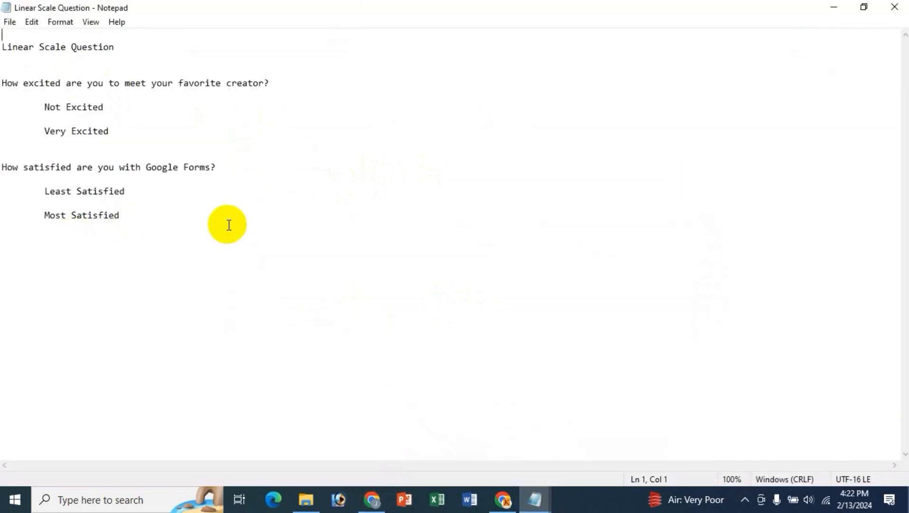
pyautogui.hotkey('shift', 'End')
pyautogui.hotkey('ctrl', 'c')
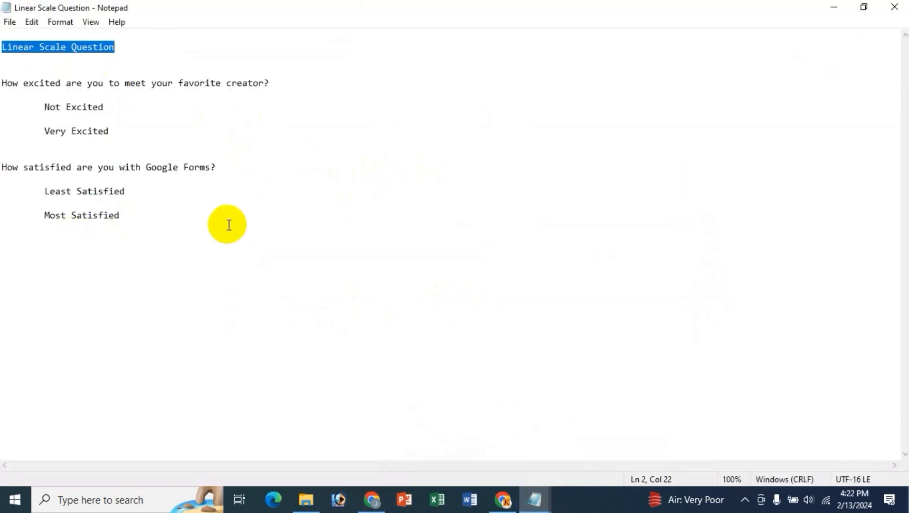
pyautogui.click(372, 499)
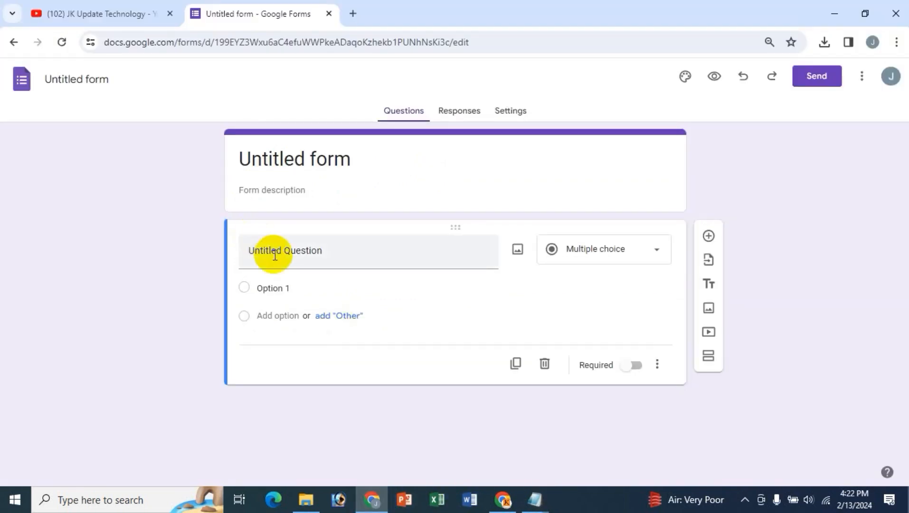
# - Paste 'Linear Scale Question' as the form title and make it bold
pyautogui.moveTo(361, 159); pyautogui.dragTo(176, 155)
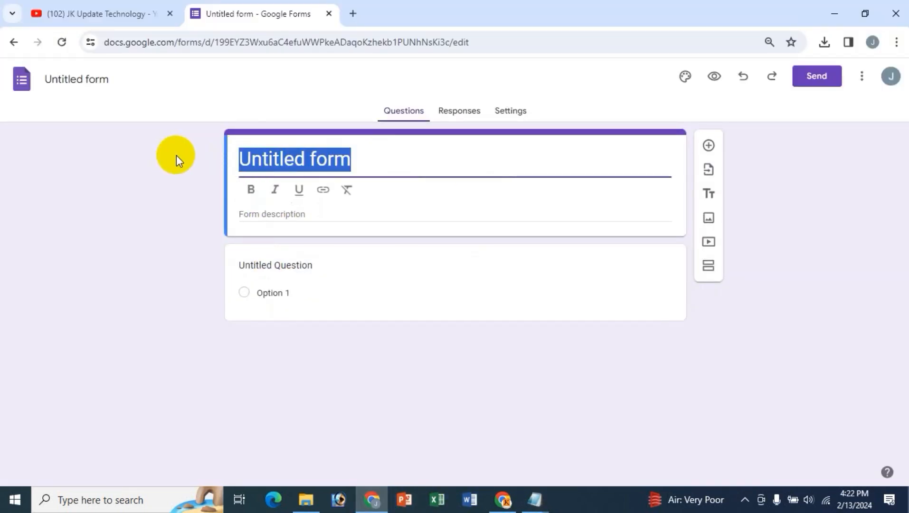
pyautogui.hotkey('ctrl', 'v')
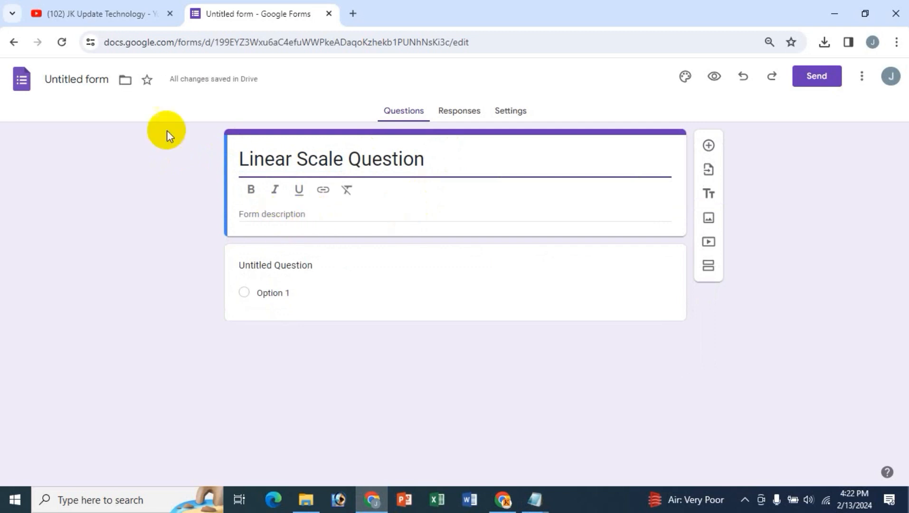
pyautogui.click(95, 82)
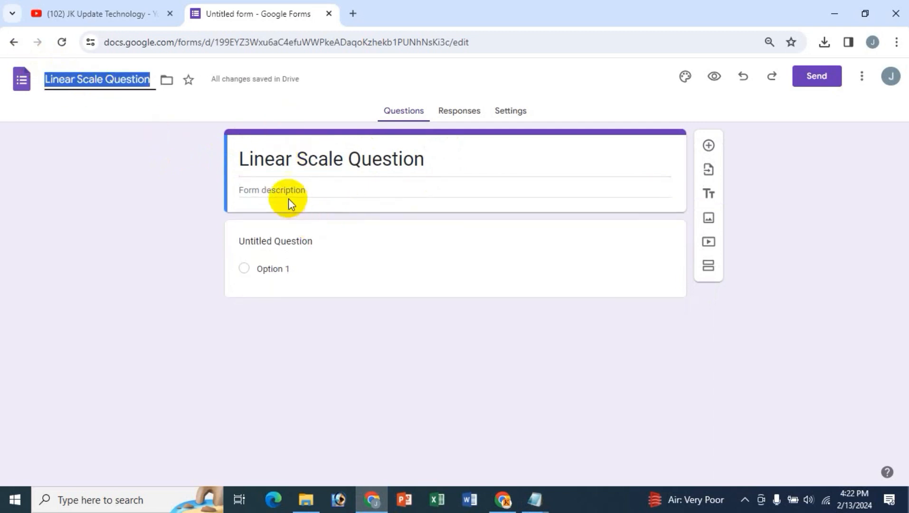
pyautogui.click(285, 159)
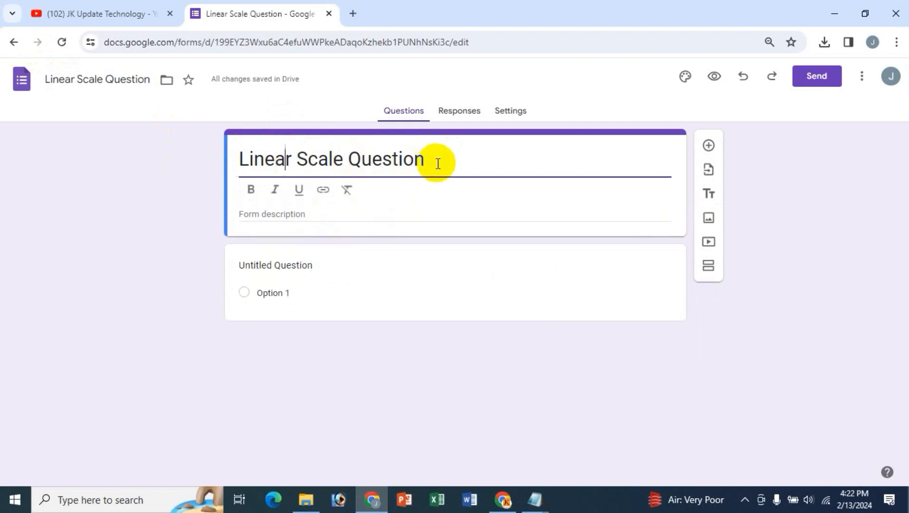
pyautogui.moveTo(438, 163); pyautogui.dragTo(225, 160)
pyautogui.click(248, 190)
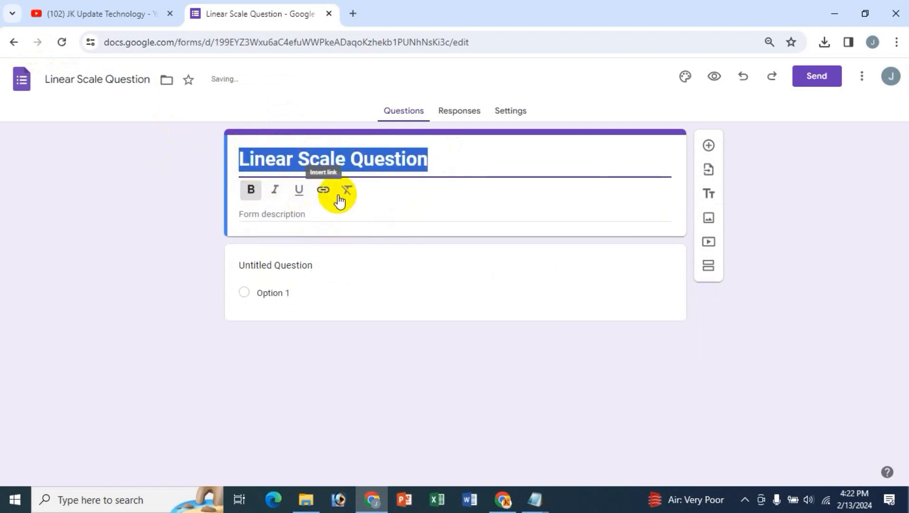
pyautogui.click(326, 193)
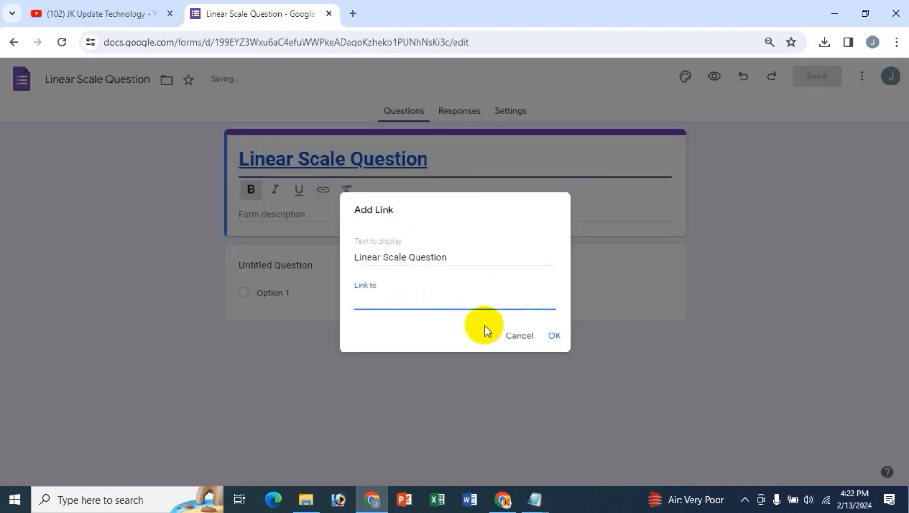
pyautogui.click(513, 337)
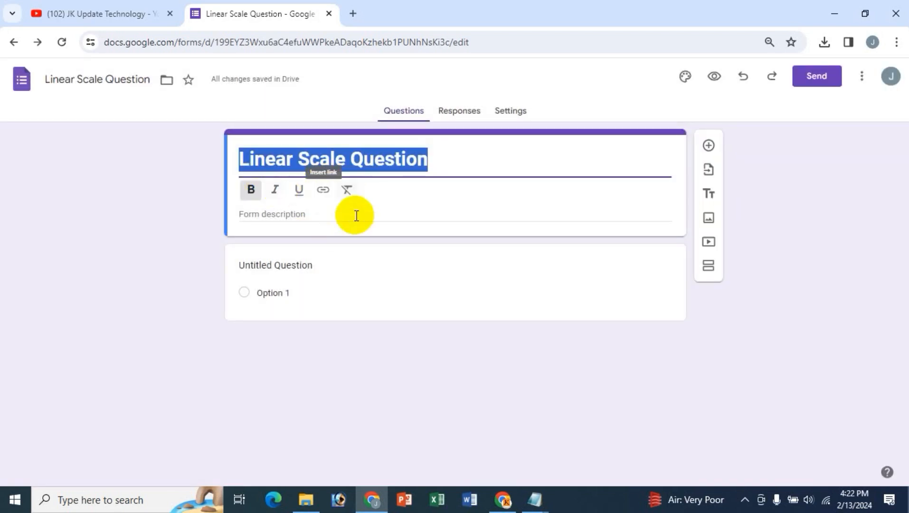
# - Add the placeholder description 'sd sdffs sfdf', select the first question, and switch to YouTube
pyautogui.click(340, 214)
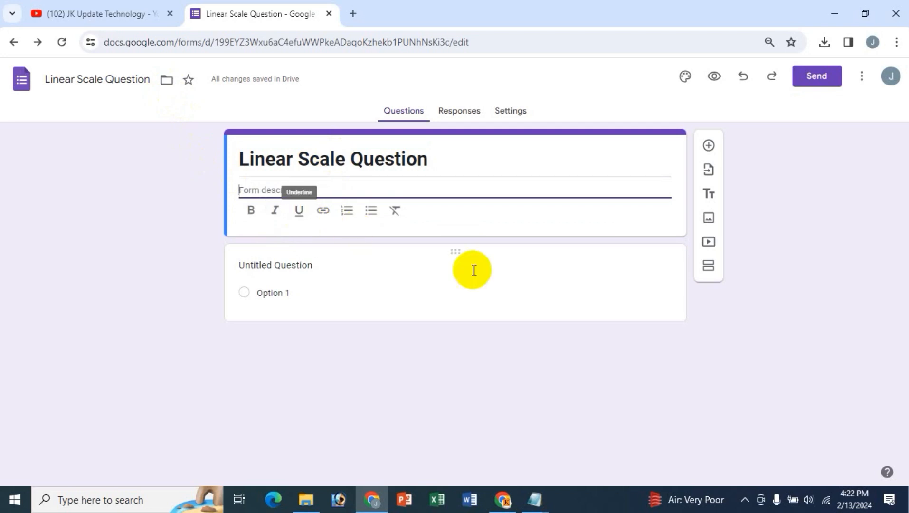
pyautogui.write('sd sdffs sf')
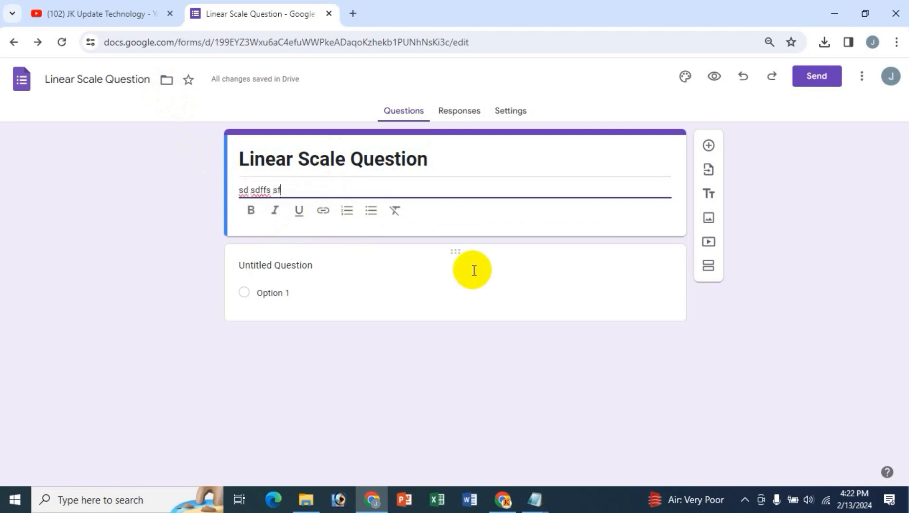
pyautogui.write('df')
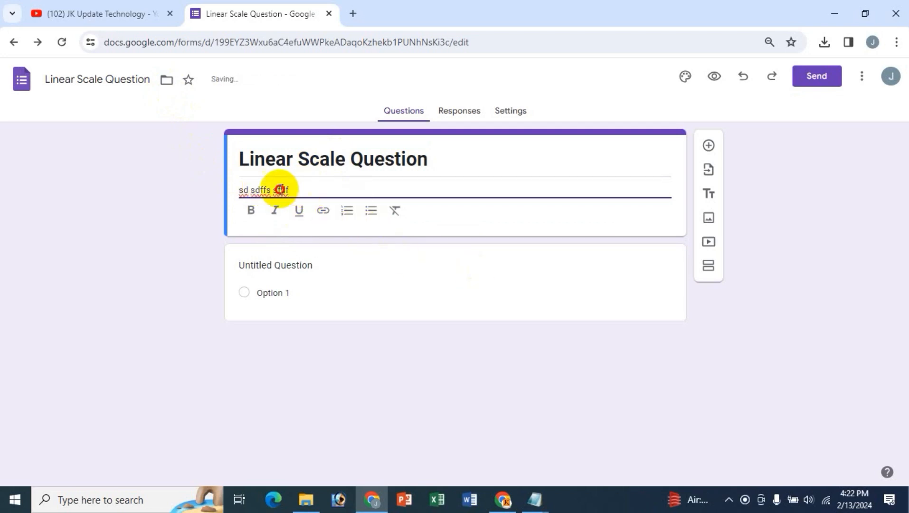
pyautogui.tripleClick(280, 189)
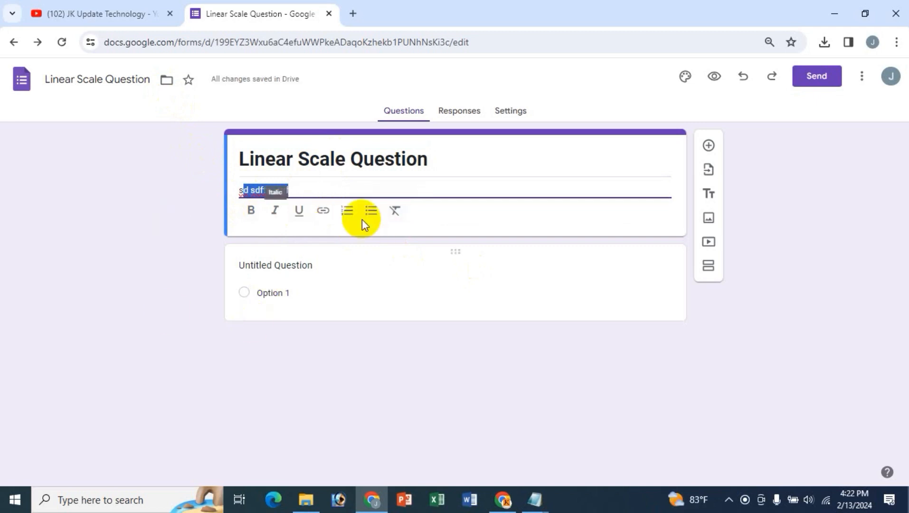
pyautogui.click(270, 264)
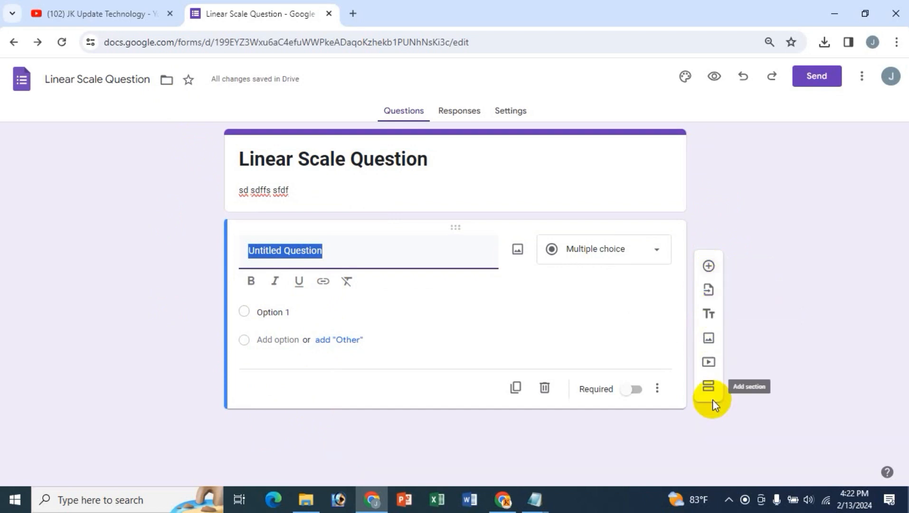
pyautogui.click(132, 6)
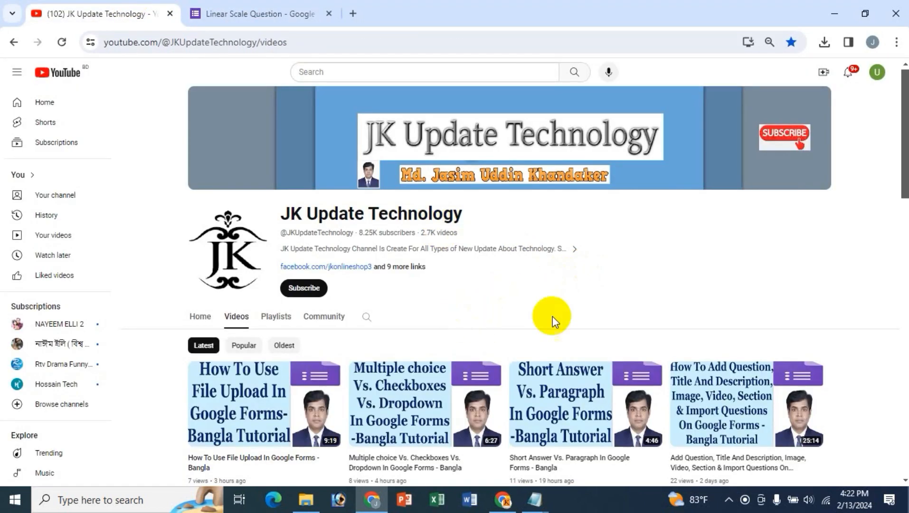
pyautogui.moveTo(715, 385)
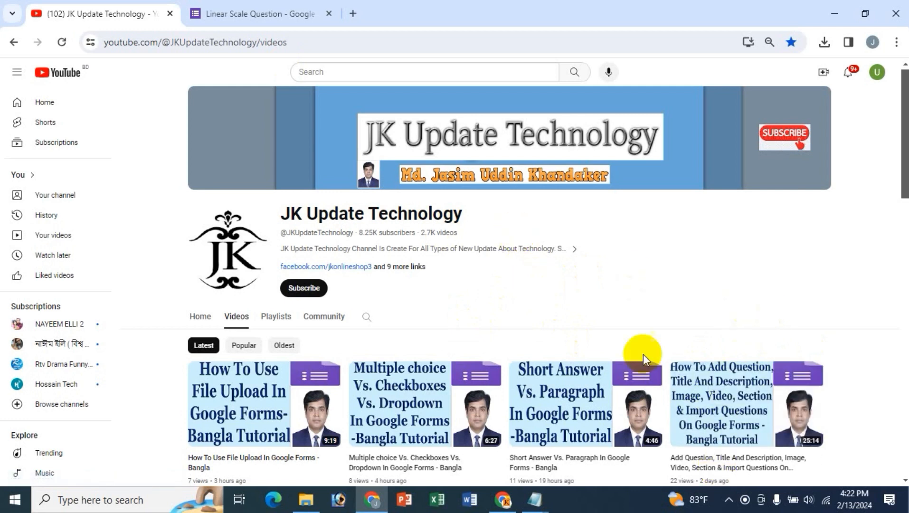
pyautogui.click(261, 9)
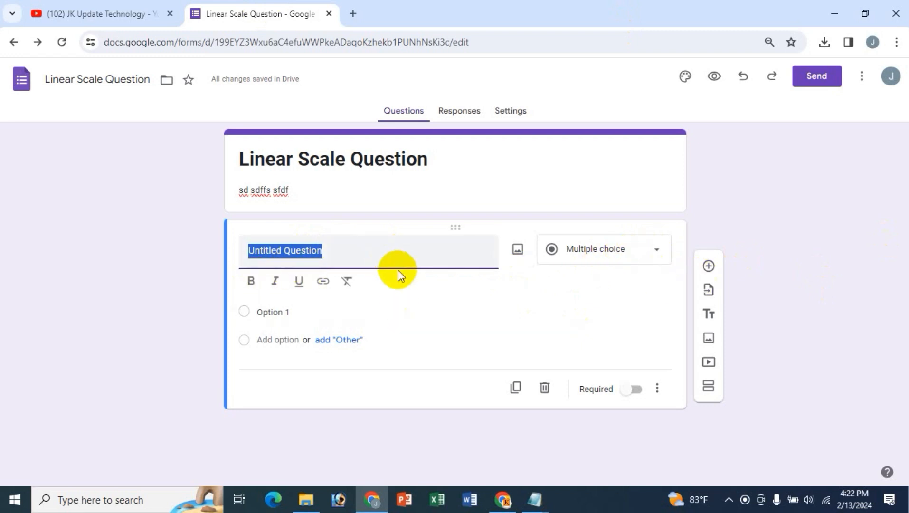
pyautogui.click(654, 249)
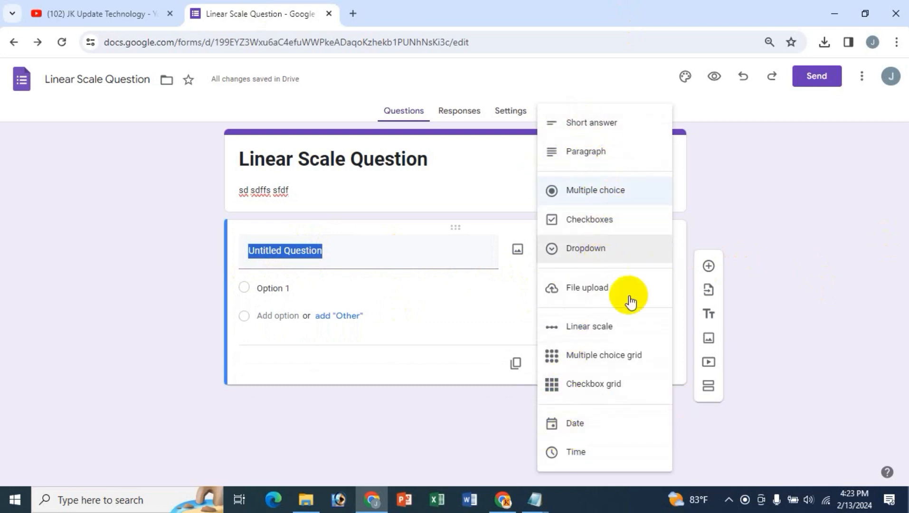
pyautogui.click(132, 7)
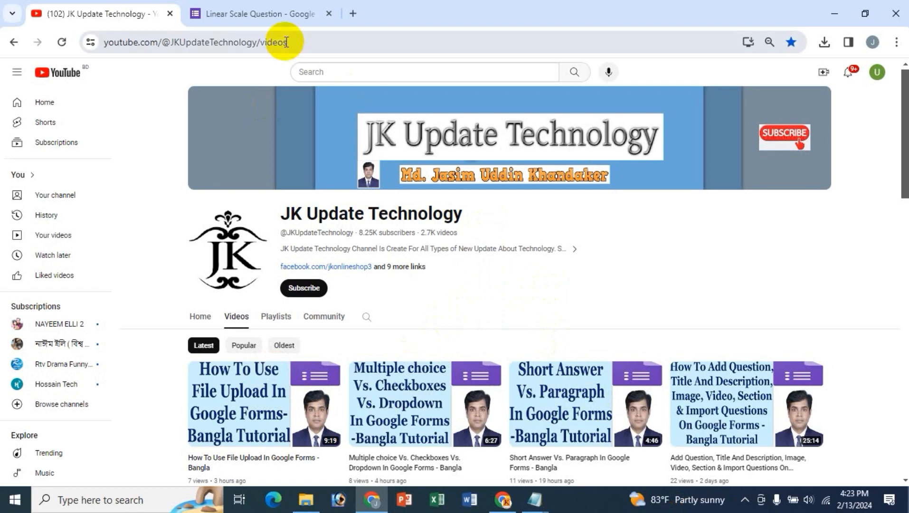
pyautogui.scroll(-3, 791, 280)
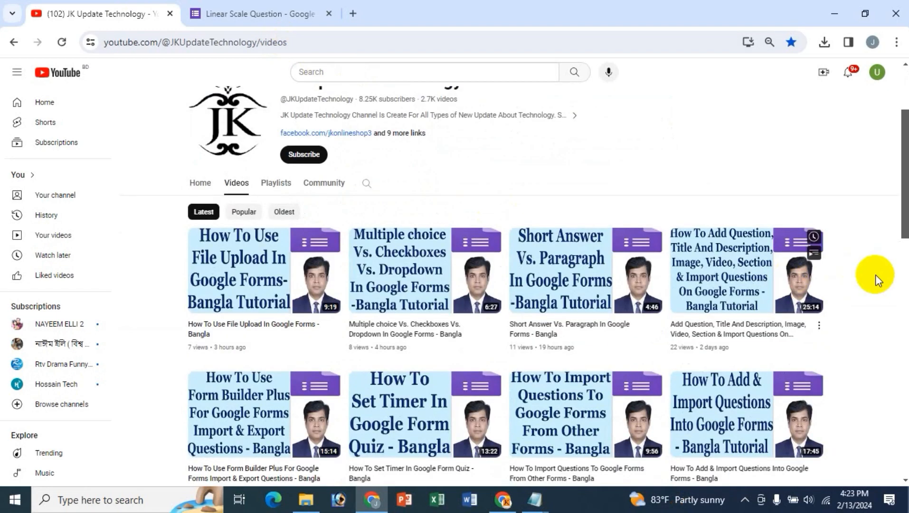
pyautogui.scroll(-2, 899, 307)
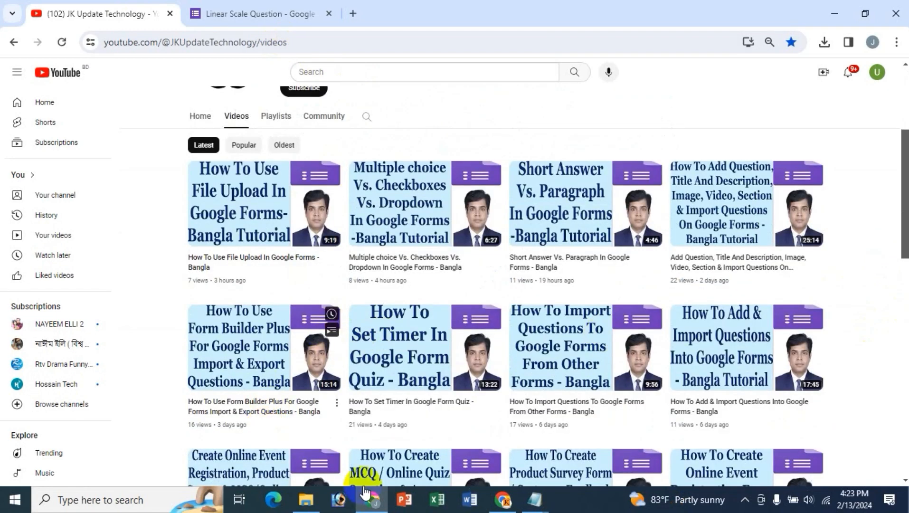
pyautogui.scroll(-1, 712, 420)
pyautogui.scroll(5, 713, 420)
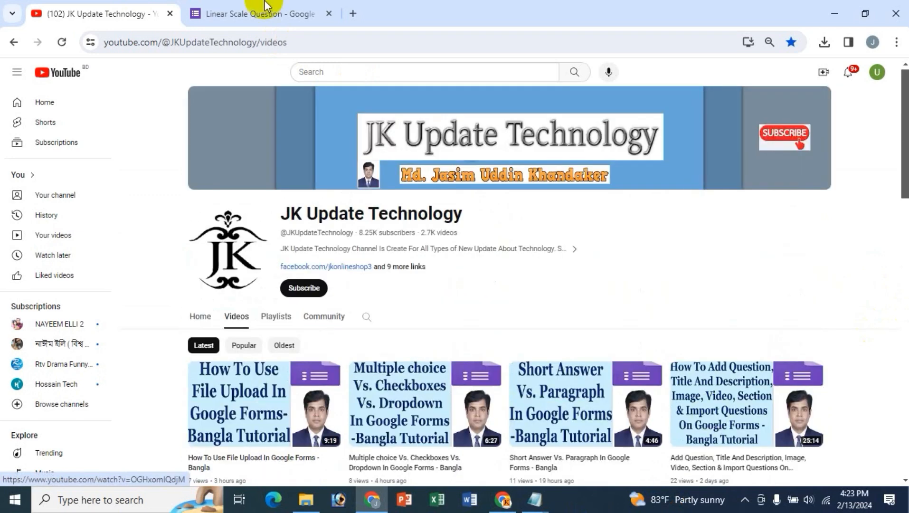
pyautogui.click(252, 13)
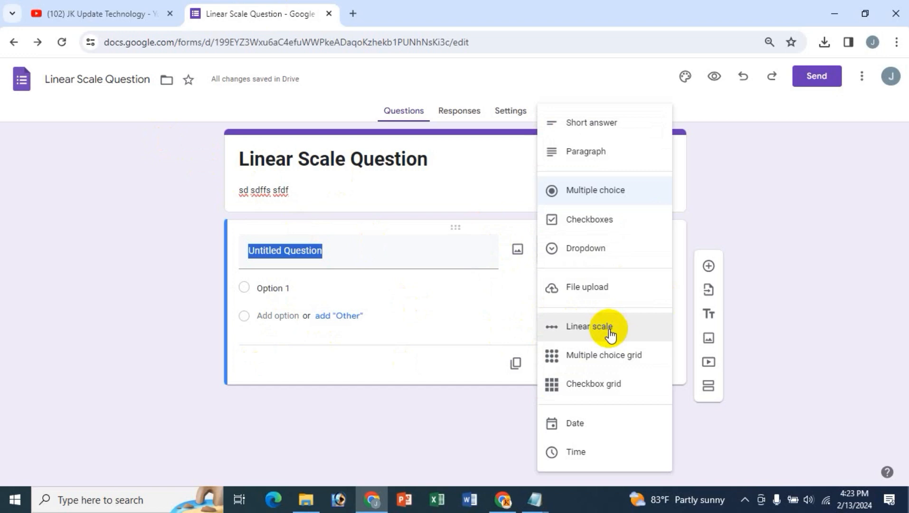
pyautogui.click(336, 258)
pyautogui.moveTo(535, 498)
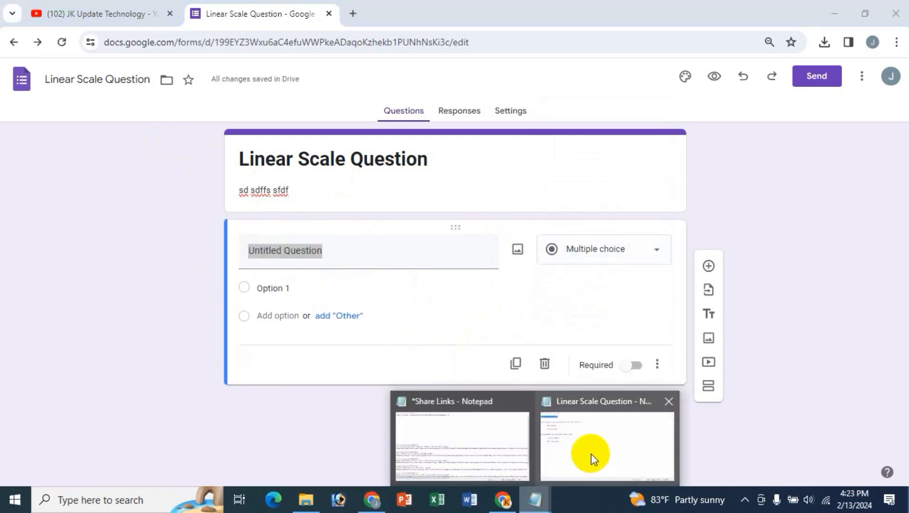
# - Replace 'Untitled Question' with 'How excited are you to meet your favorite creator?' copied from Notepad
pyautogui.click(590, 454)
pyautogui.click(38, 67)
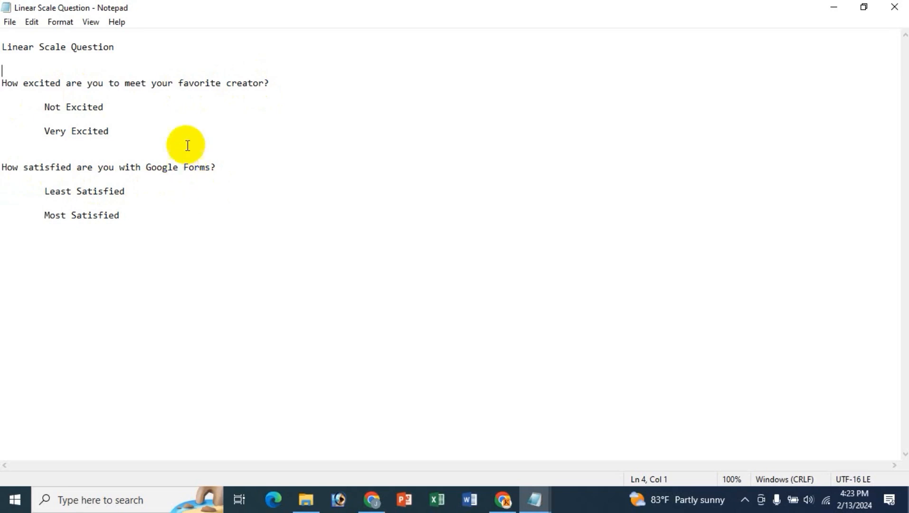
pyautogui.moveTo(6, 82); pyautogui.dragTo(281, 84)
pyautogui.hotkey('ctrl', 'c')
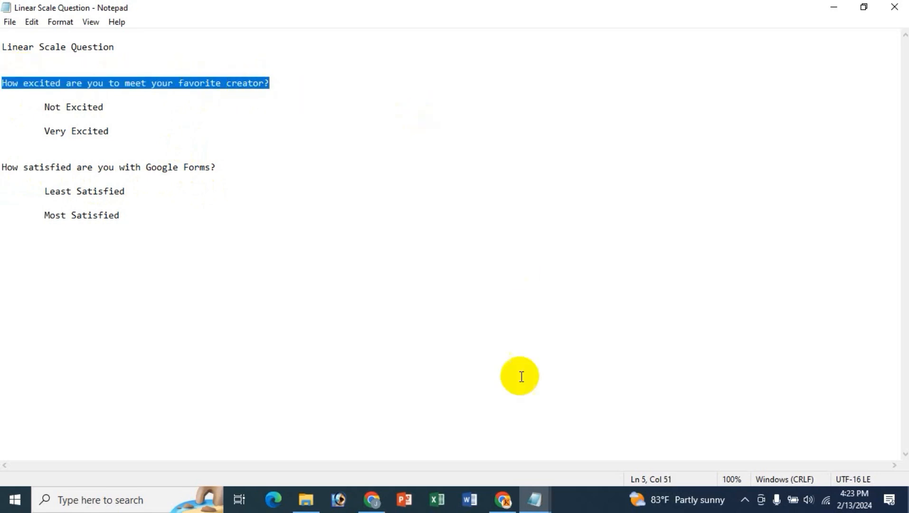
pyautogui.click(370, 501)
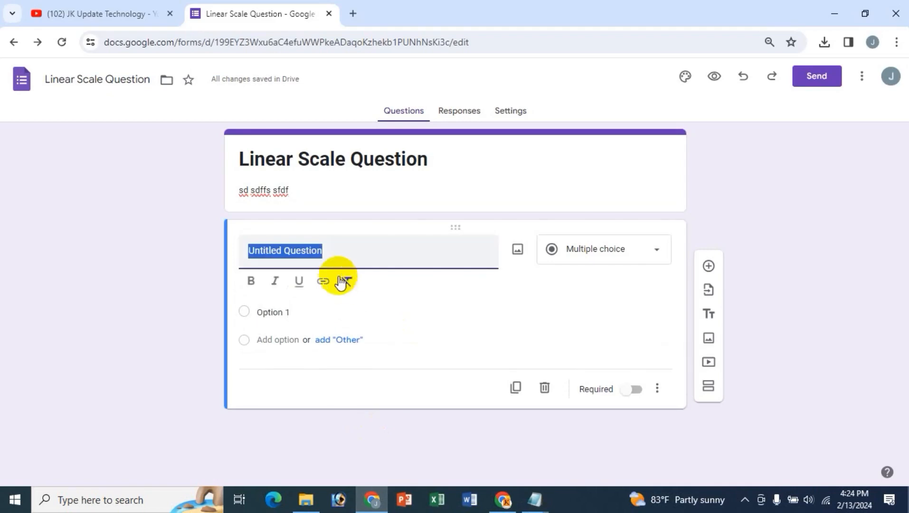
pyautogui.press('BackSpace')
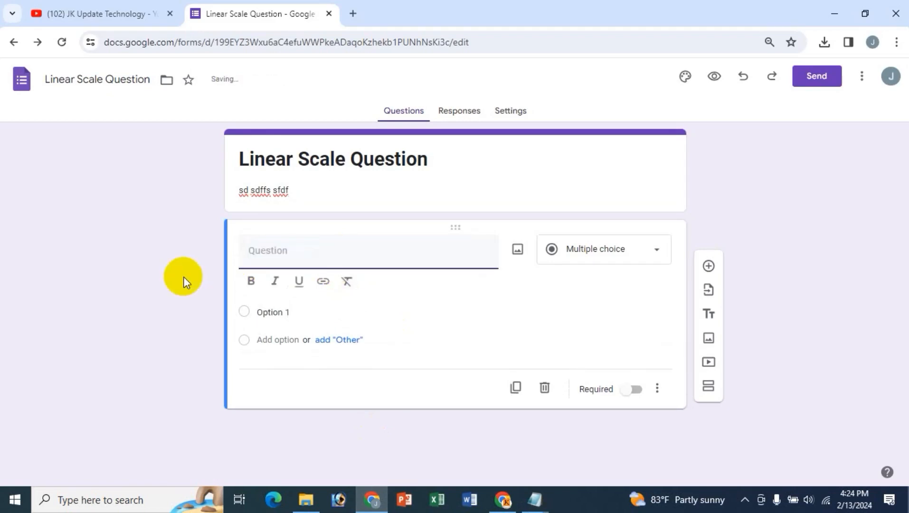
pyautogui.hotkey('ctrl', 'v')
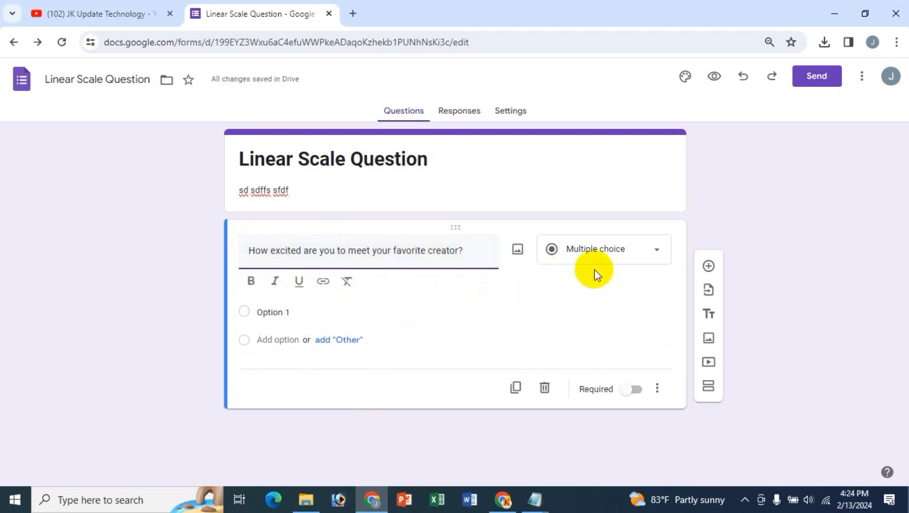
pyautogui.click(656, 256)
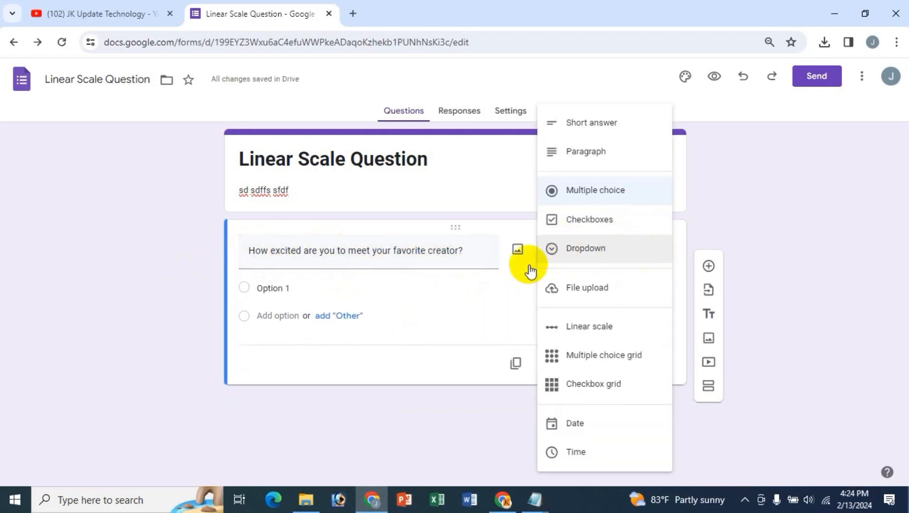
# - Change the question to a linear scale running from 1 to 5
pyautogui.click(587, 328)
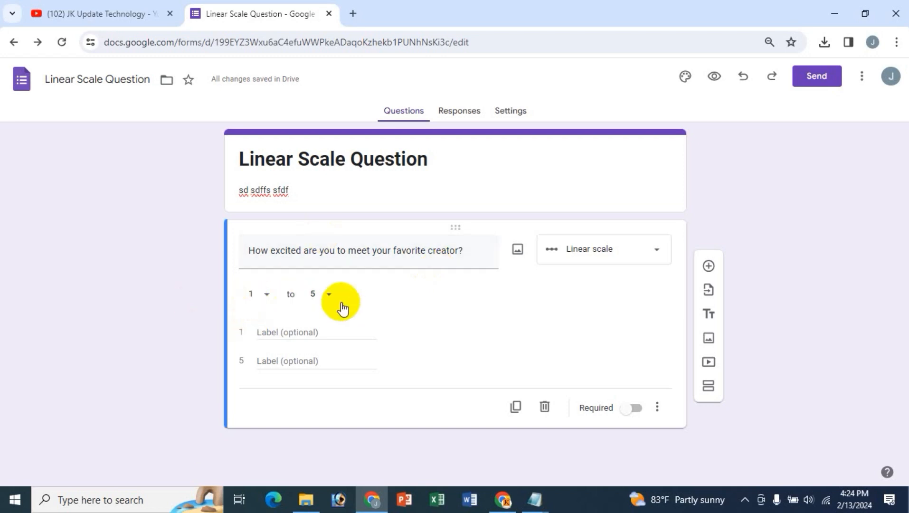
pyautogui.click(267, 297)
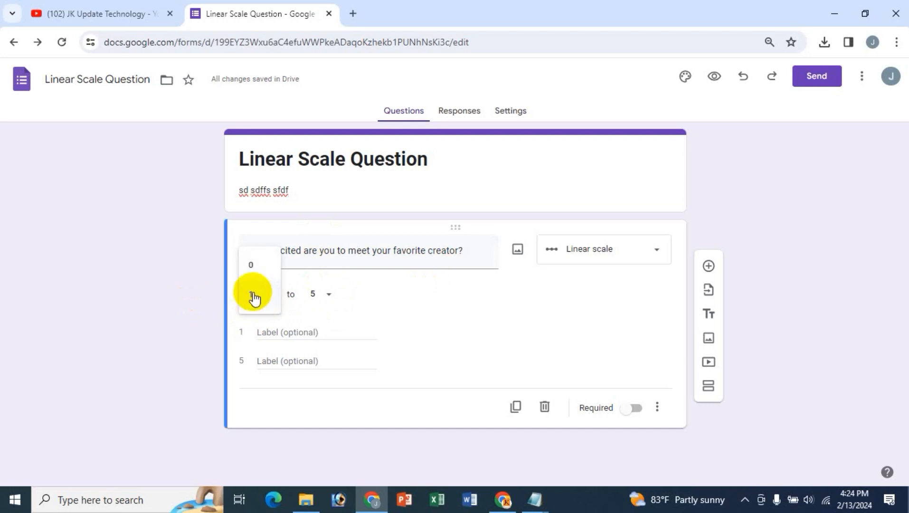
pyautogui.click(253, 296)
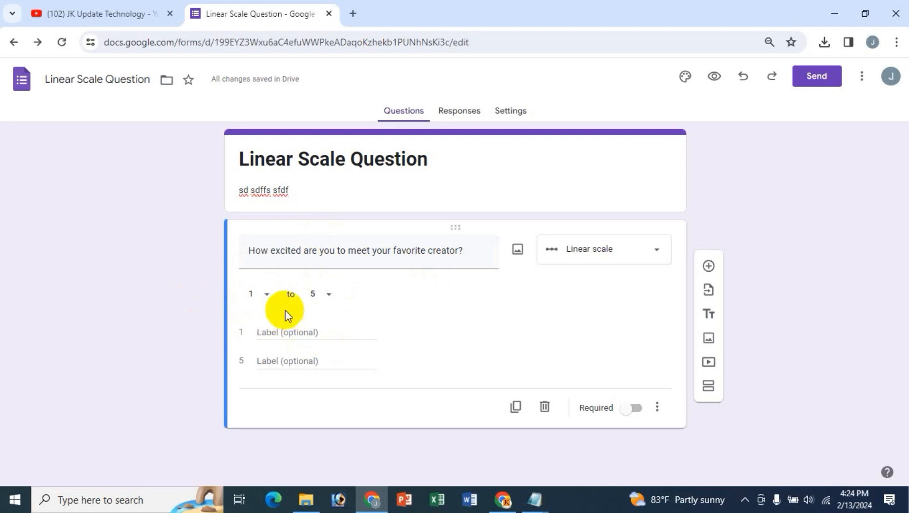
pyautogui.click(330, 297)
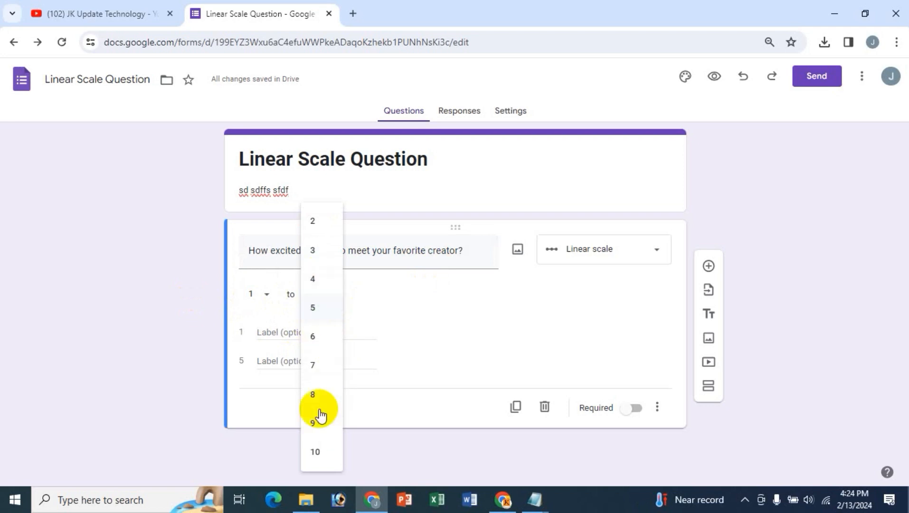
pyautogui.click(313, 309)
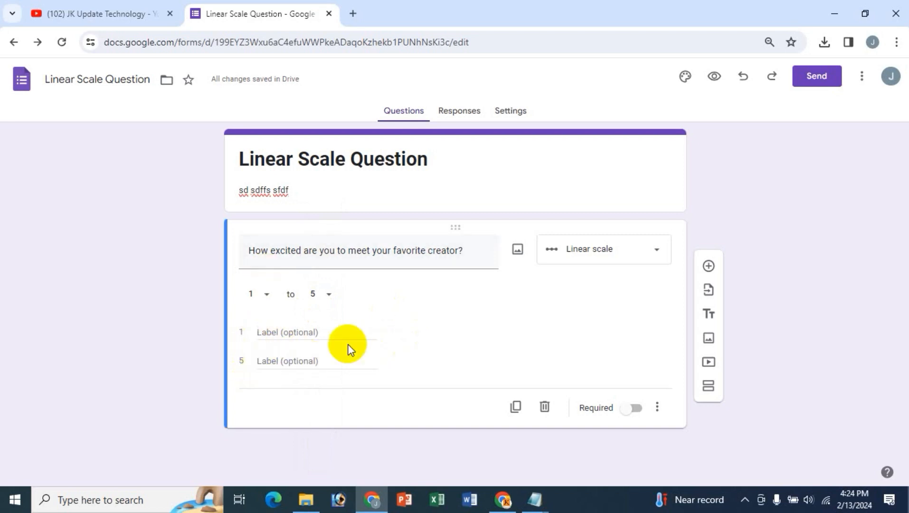
# - Copy 'Not Excited' from the Notepad notes for the label of 1
pyautogui.click(265, 334)
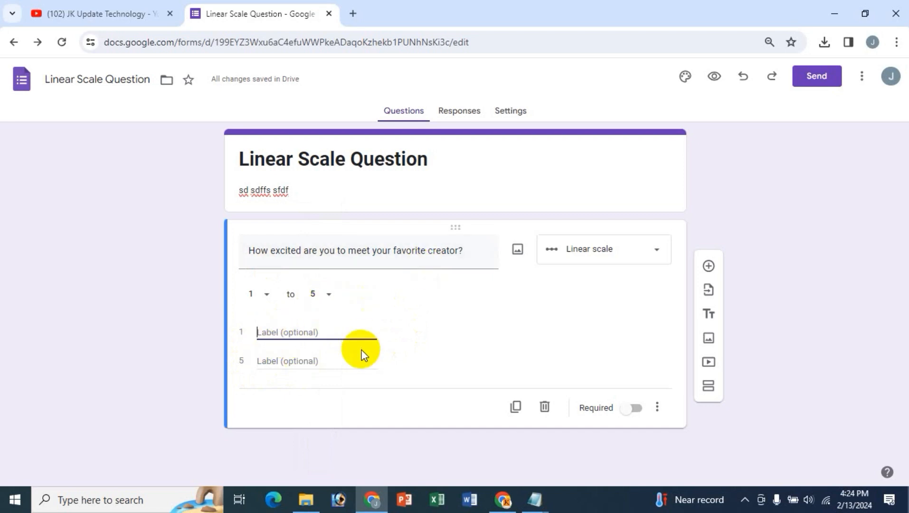
pyautogui.moveTo(532, 507)
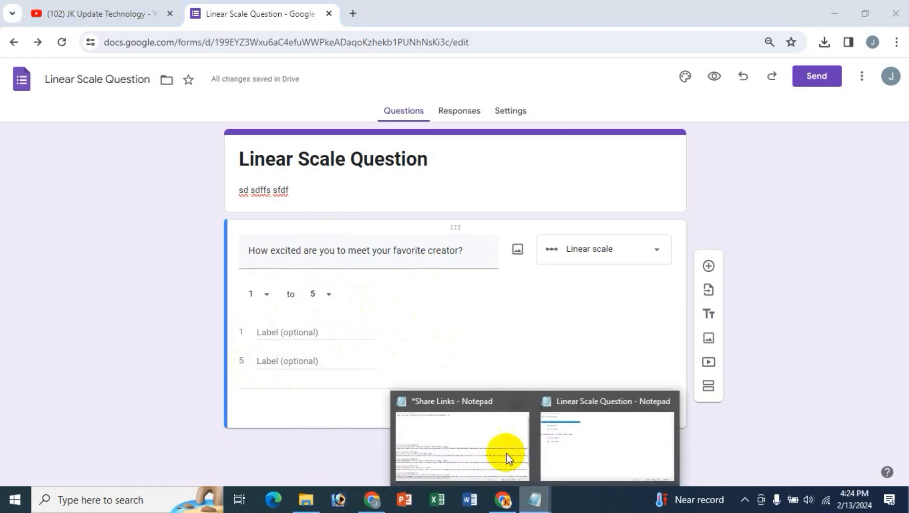
pyautogui.click(609, 432)
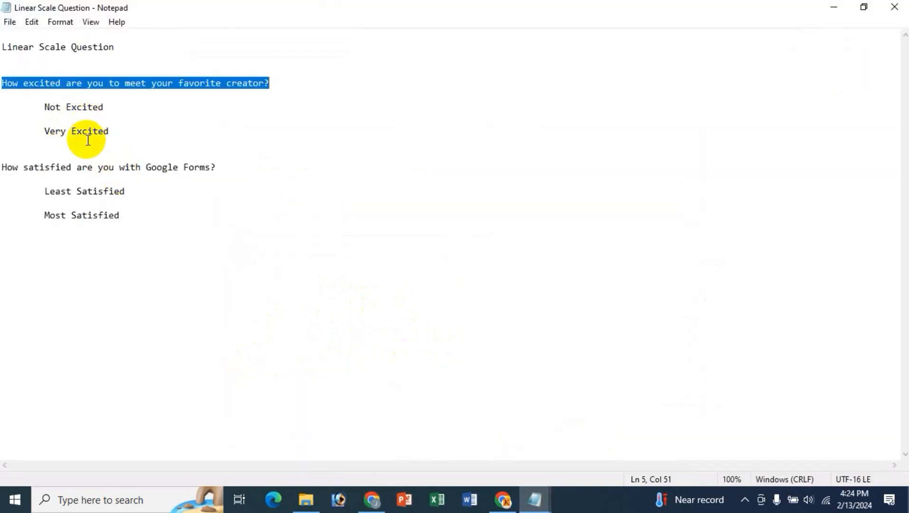
pyautogui.moveTo(42, 106); pyautogui.dragTo(109, 107)
pyautogui.hotkey('ctrl', 'c')
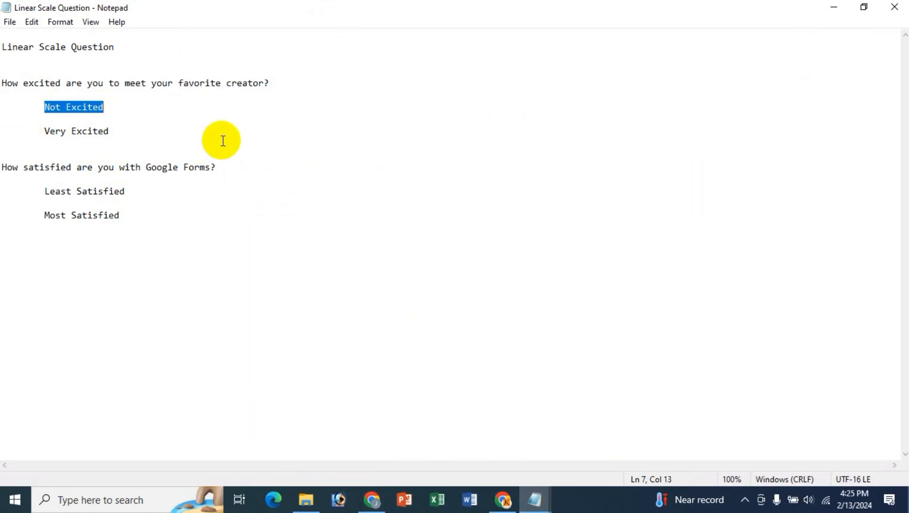
pyautogui.click(370, 499)
# - Paste 'Not Excited' and 'Very Excited' from the notes as the 1 and 5 labels, and turn on Required
pyautogui.hotkey('ctrl', 'v')
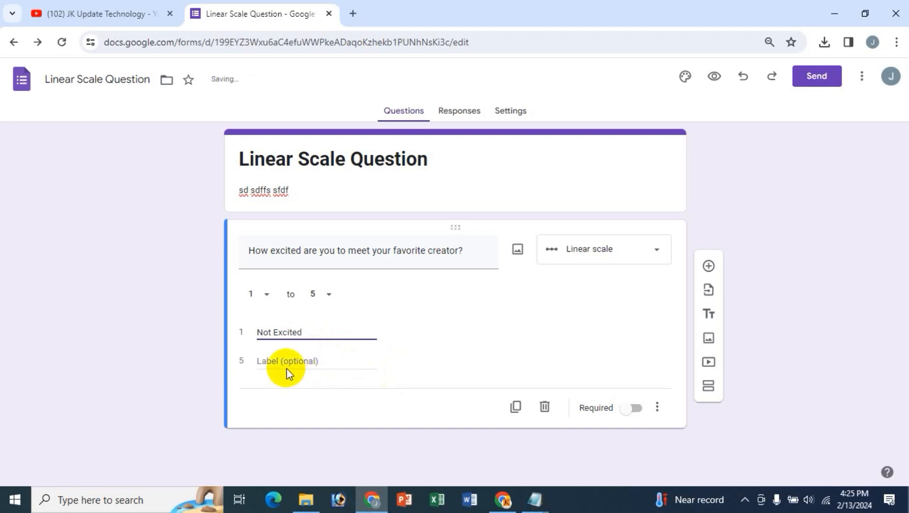
pyautogui.moveTo(534, 498)
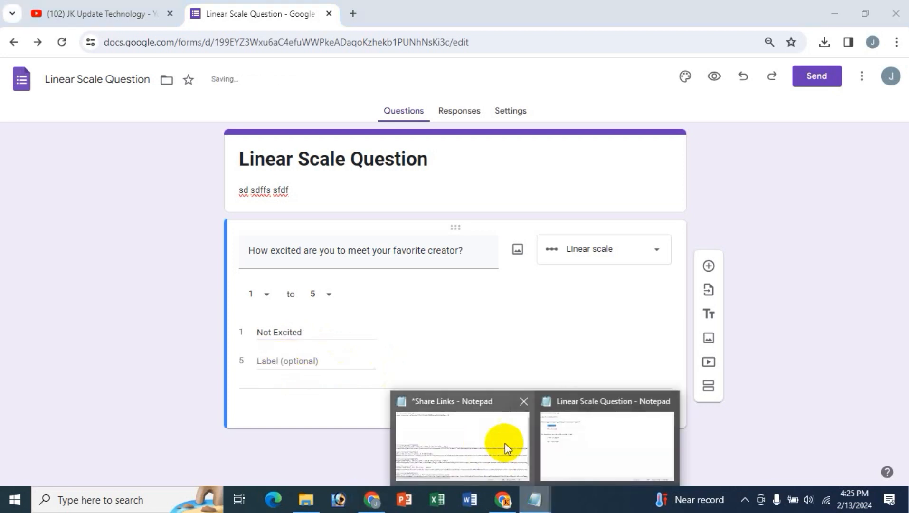
pyautogui.click(522, 409)
pyautogui.moveTo(45, 131); pyautogui.dragTo(109, 131)
pyautogui.hotkey('ctrl', 'c')
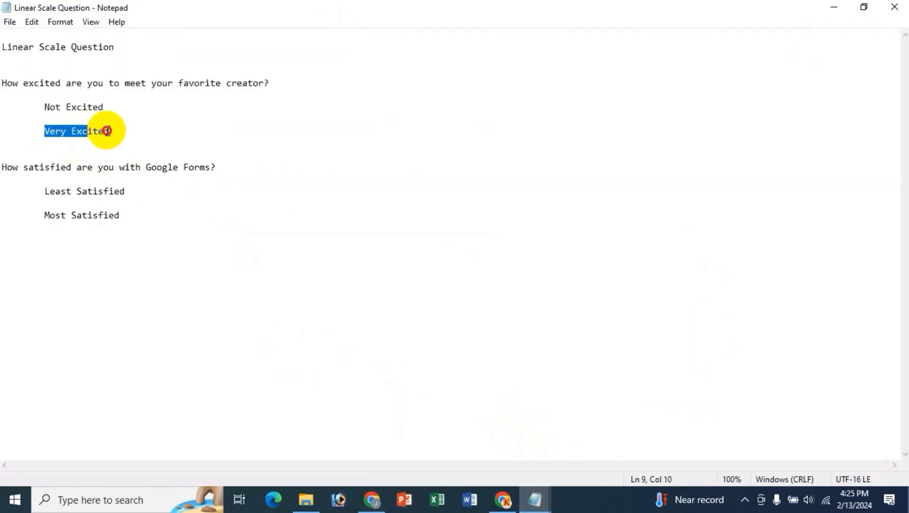
pyautogui.click(372, 499)
pyautogui.click(280, 364)
pyautogui.hotkey('ctrl', 'v')
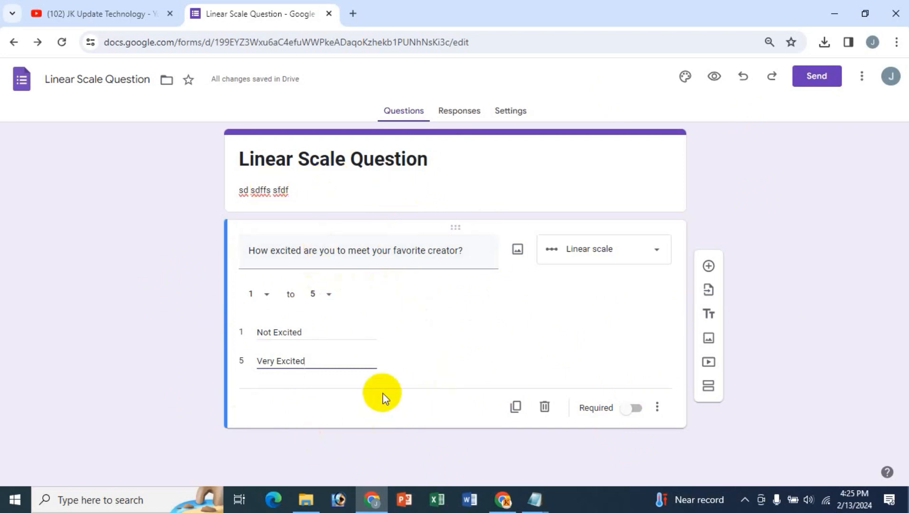
pyautogui.click(634, 412)
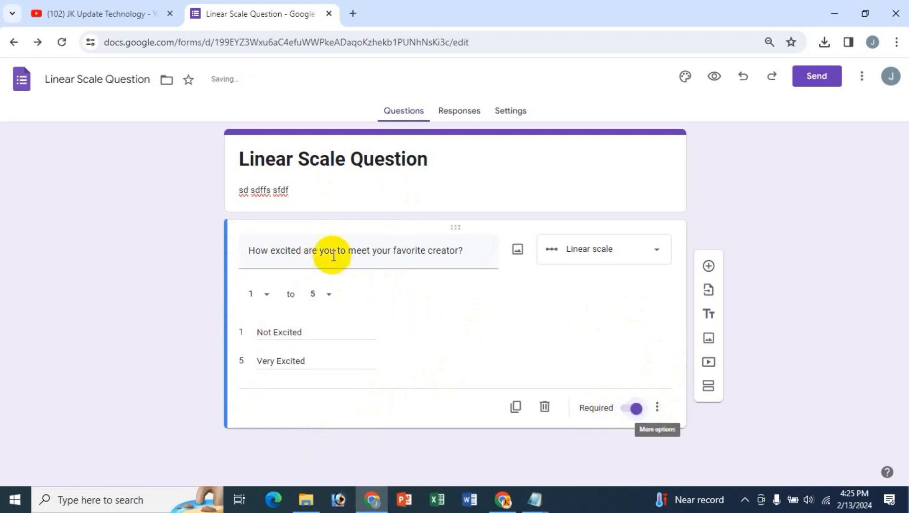
# - Add and then remove a description on the excitement question, and open the form preview
pyautogui.click(658, 407)
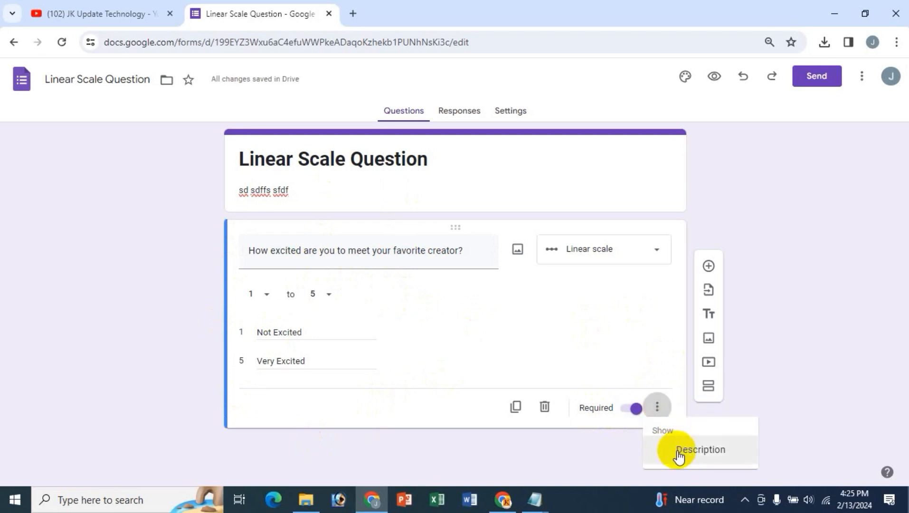
pyautogui.click(683, 450)
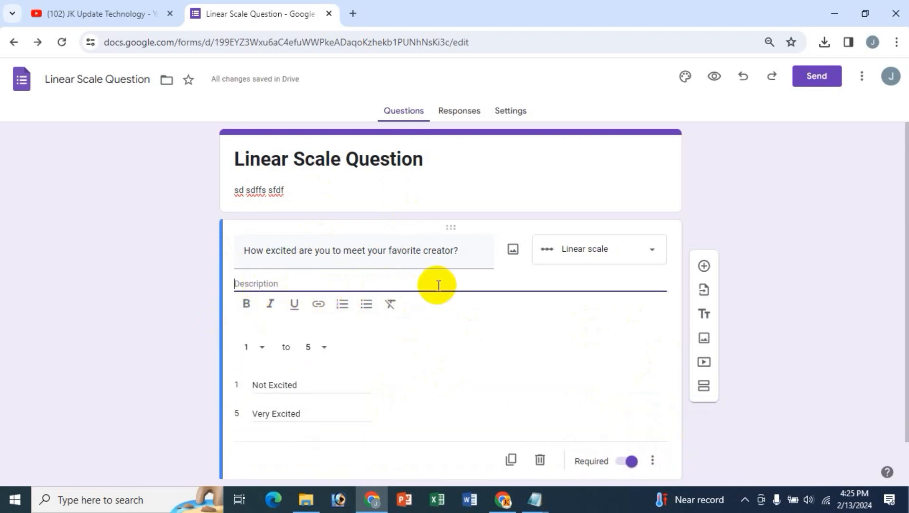
pyautogui.click(652, 460)
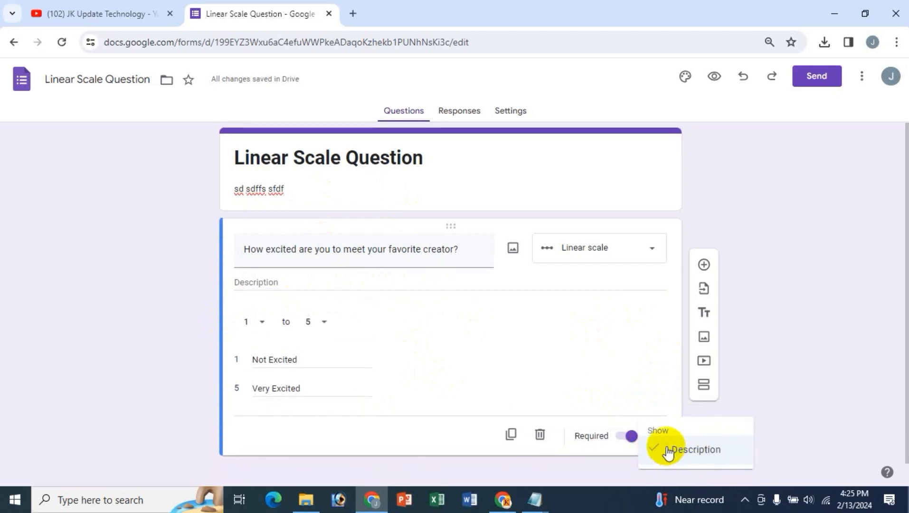
pyautogui.click(654, 450)
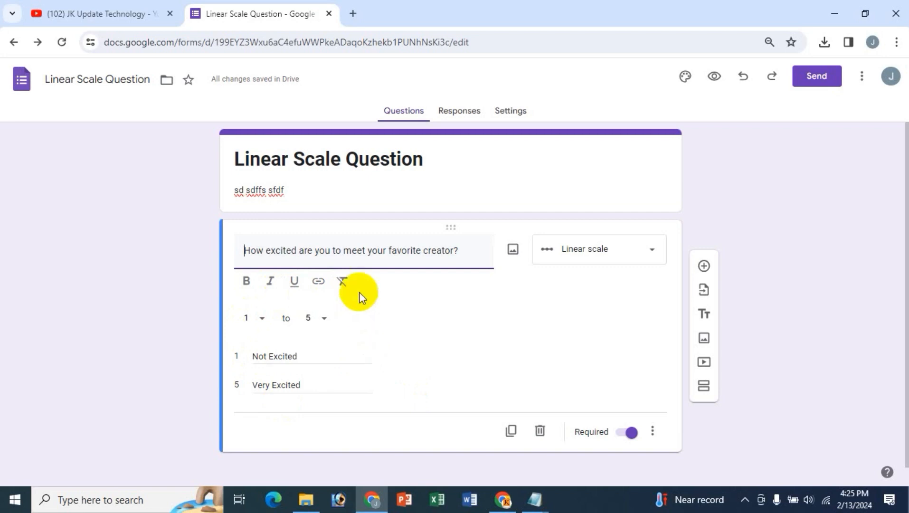
pyautogui.click(246, 250)
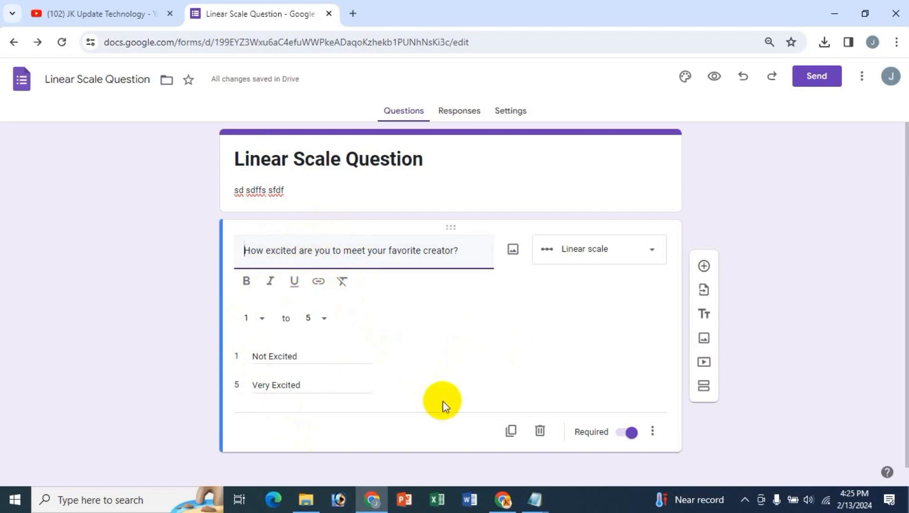
pyautogui.click(713, 79)
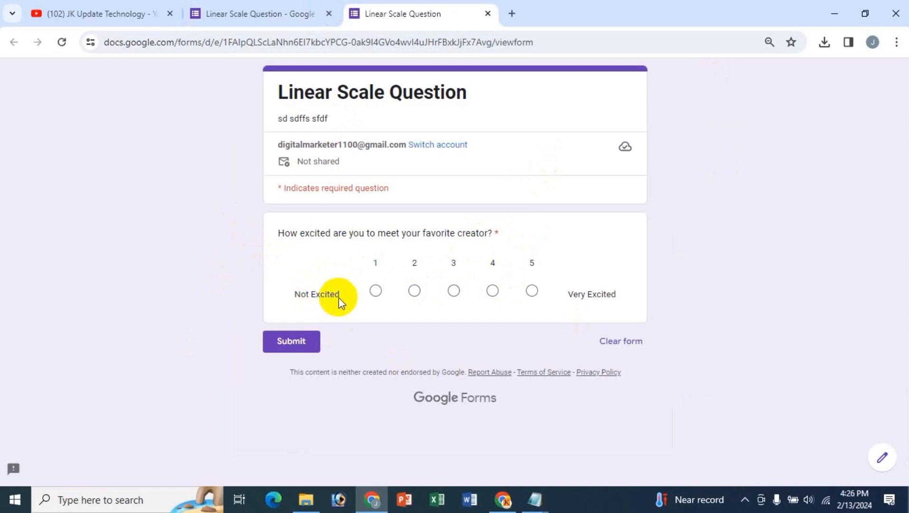
# - In the preview, try excitement ratings 1, 5, 3 and 2, settle on 4, then return to the editor
pyautogui.click(375, 295)
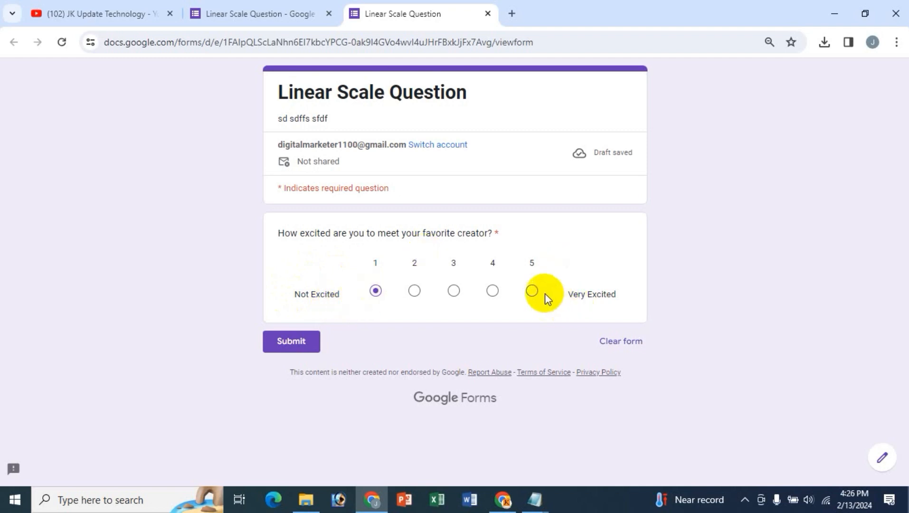
pyautogui.click(532, 291)
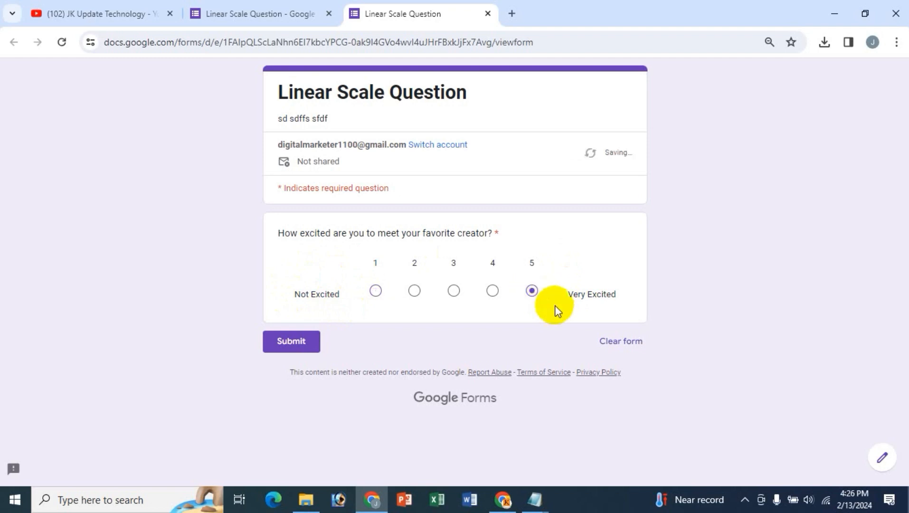
pyautogui.click(454, 296)
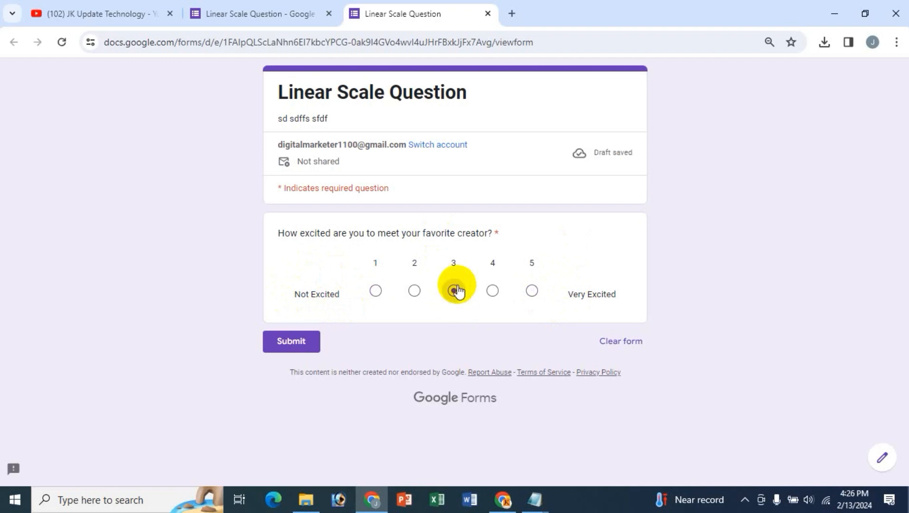
pyautogui.click(415, 296)
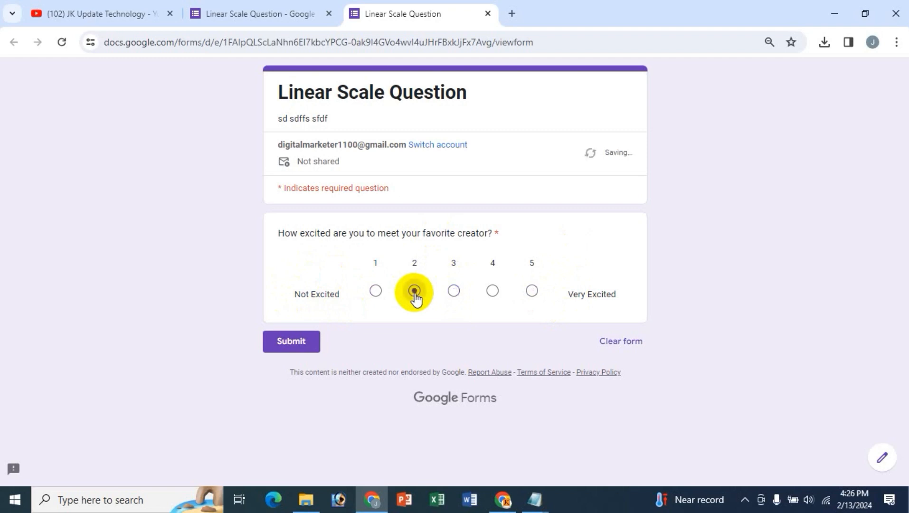
pyautogui.click(493, 295)
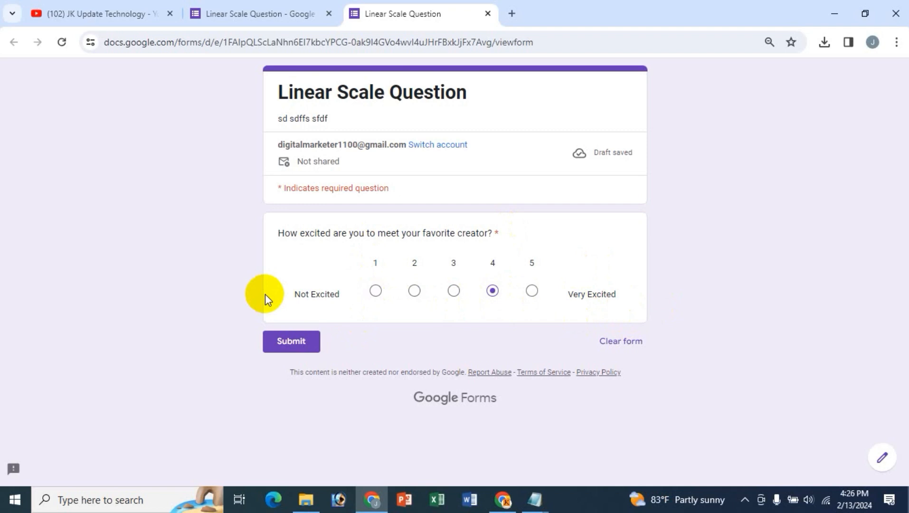
pyautogui.click(229, 14)
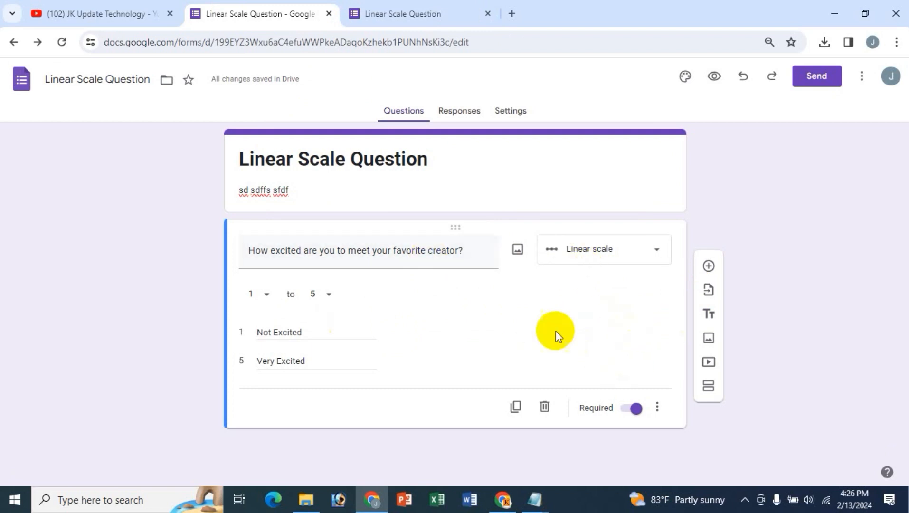
# - Add a new question and paste the 'How satisfied are you with Google Forms?' wording from the notes as its title
pyautogui.click(707, 267)
pyautogui.scroll(-1, 434, 416)
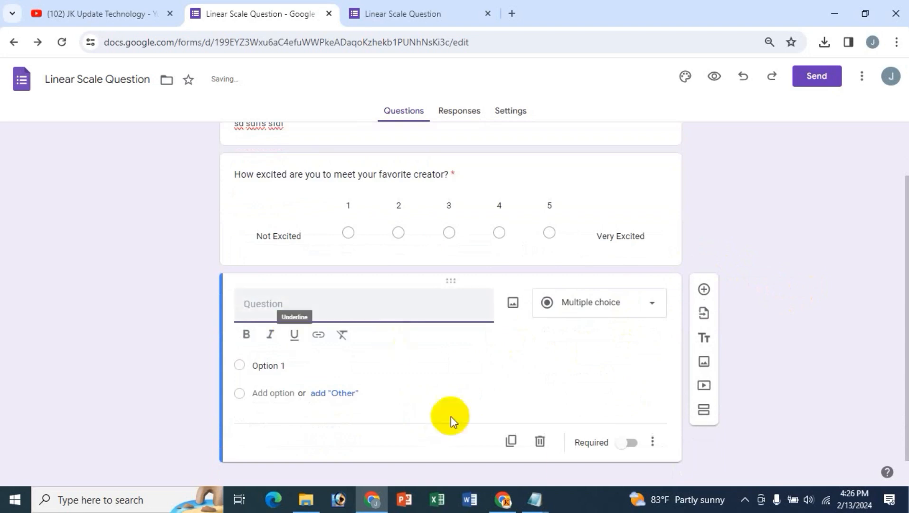
pyautogui.click(535, 498)
pyautogui.click(586, 444)
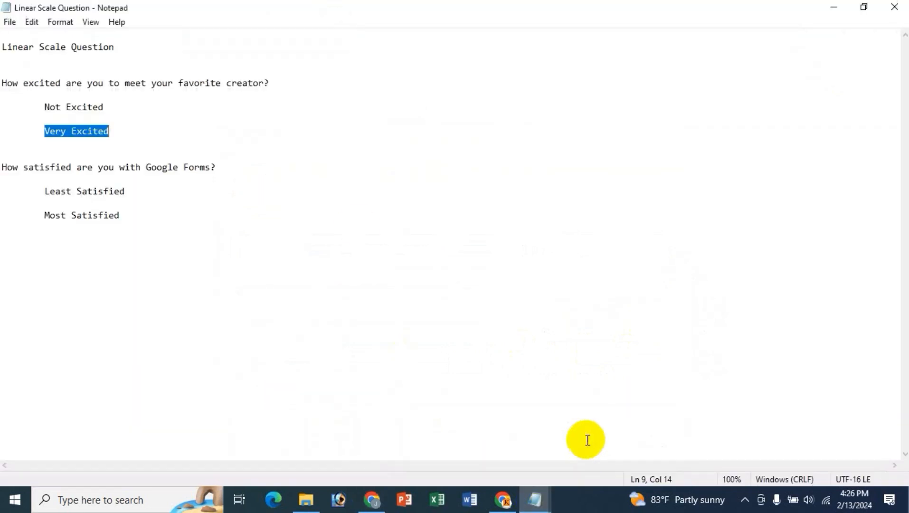
pyautogui.click(16, 154)
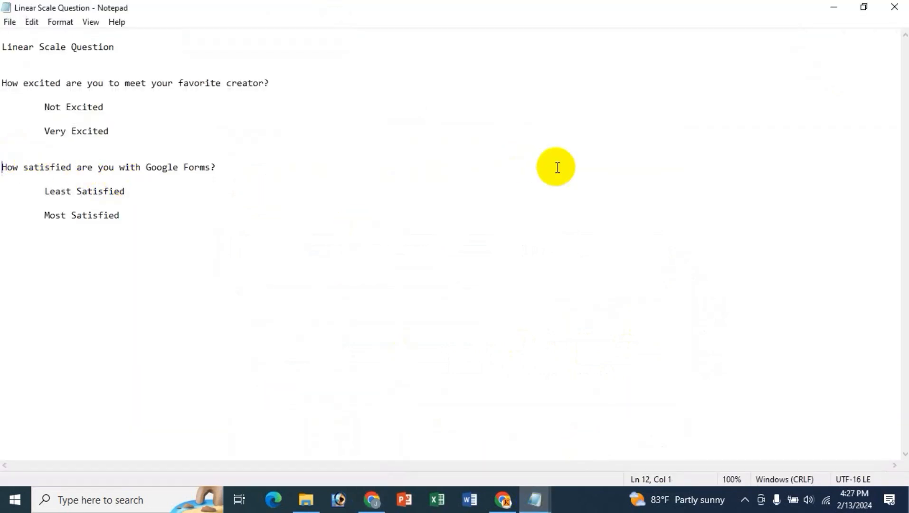
pyautogui.hotkey('shift', 'End')
pyautogui.hotkey('ctrl', 'c')
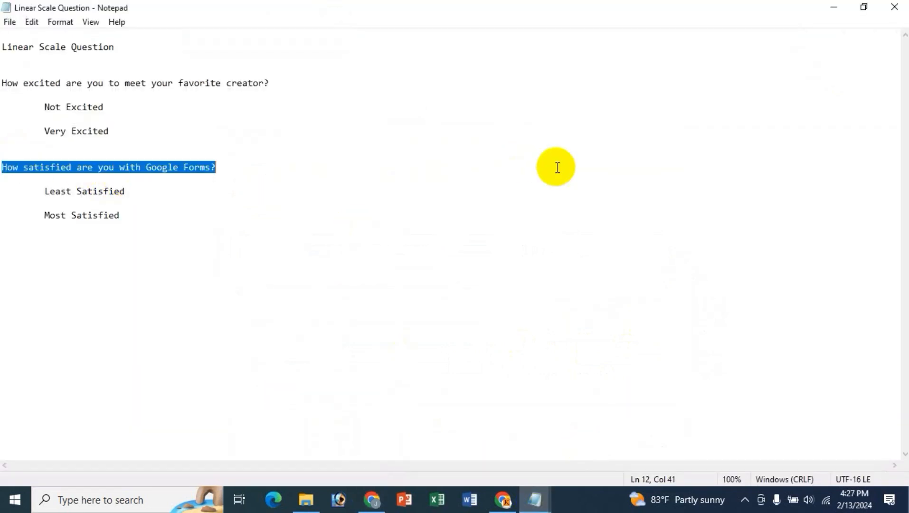
pyautogui.click(369, 498)
pyautogui.click(402, 375)
pyautogui.hotkey('ctrl', 'v')
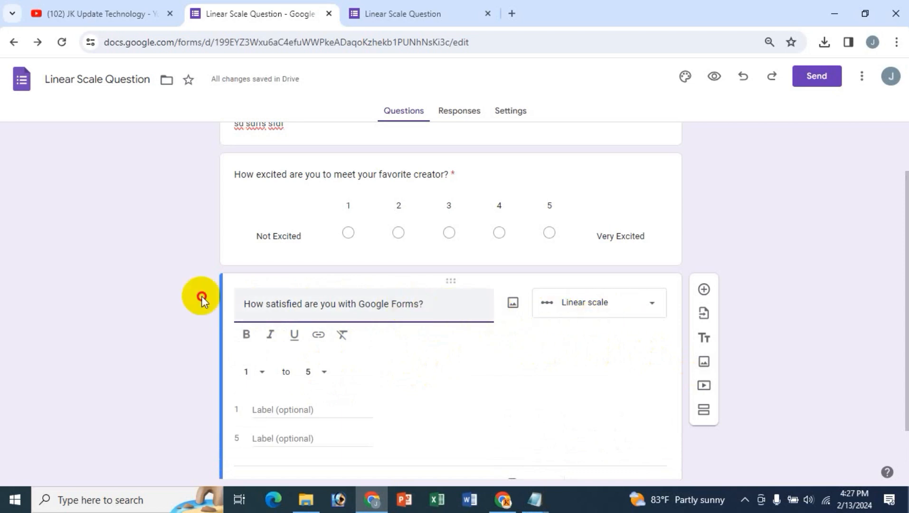
# - Try retitling it 'name', 'addres' and 'da', then paste back 'How satisfied are you with Google Forms?'
pyautogui.hotkey('ctrl', 'a')
pyautogui.hotkey('ctrl', 'c')
pyautogui.press('BackSpace')
pyautogui.write('name')
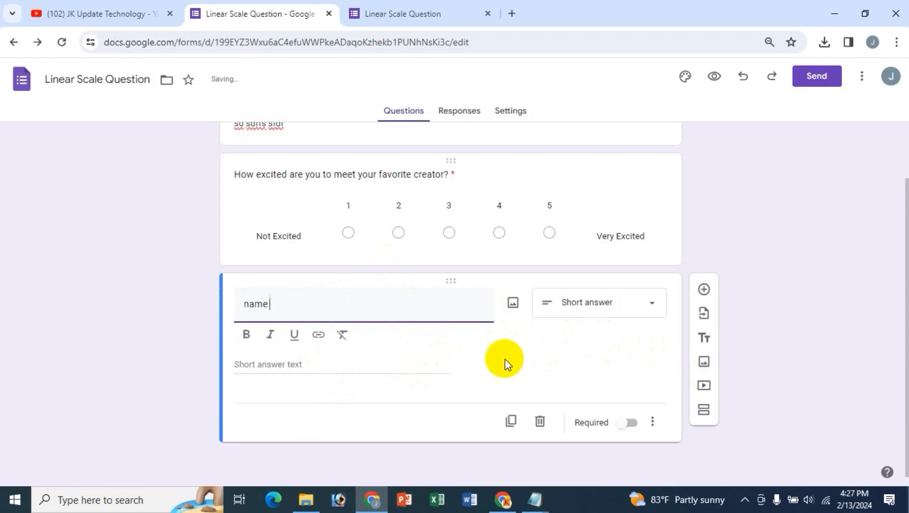
pyautogui.doubleClick(282, 303)
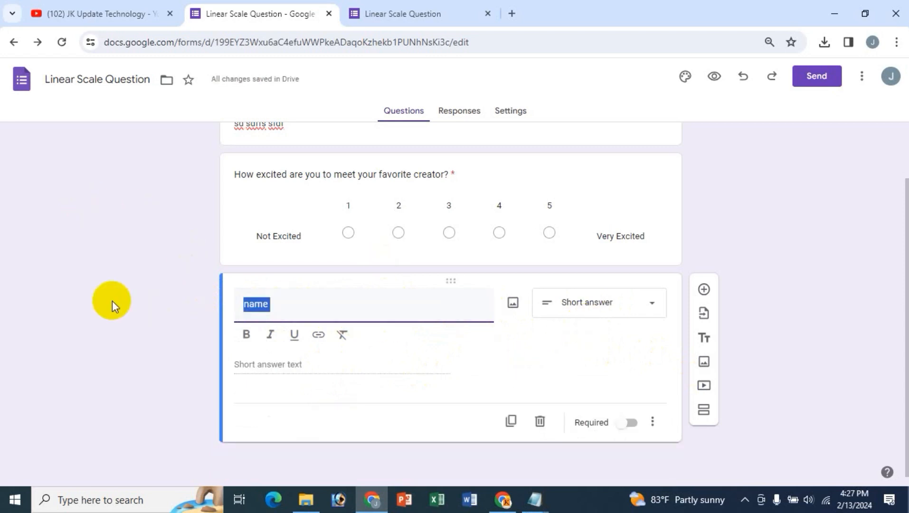
pyautogui.write('address')
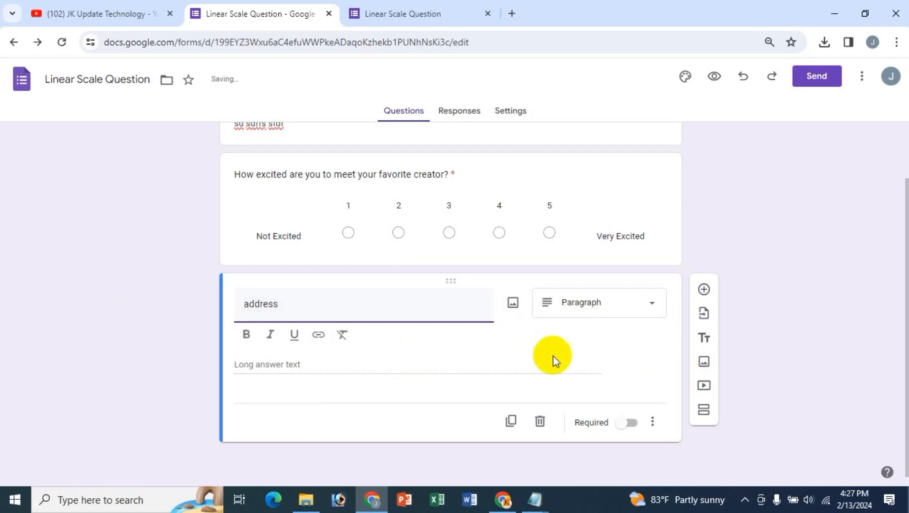
pyautogui.doubleClick(260, 304)
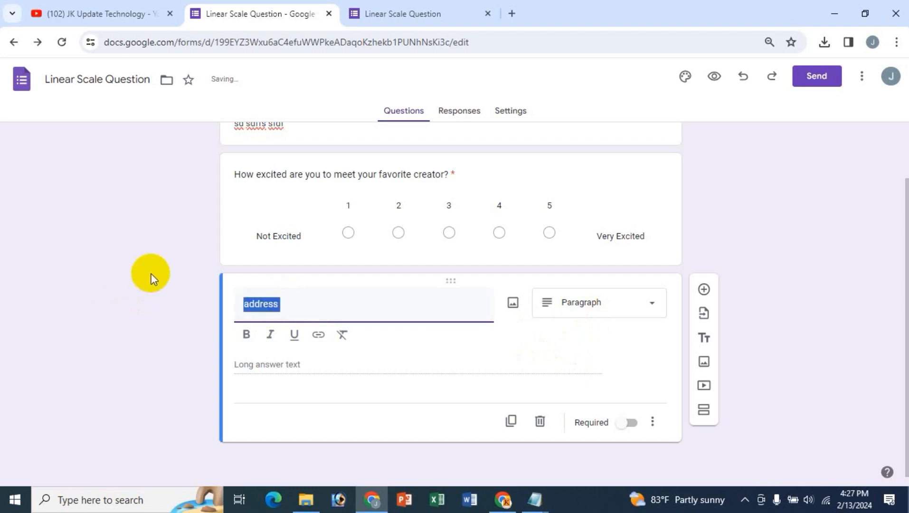
pyautogui.write('date')
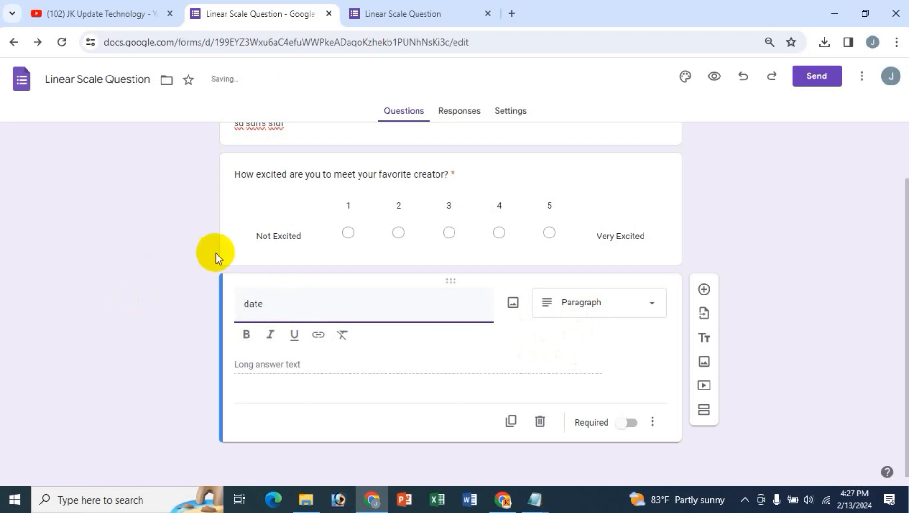
pyautogui.doubleClick(309, 311)
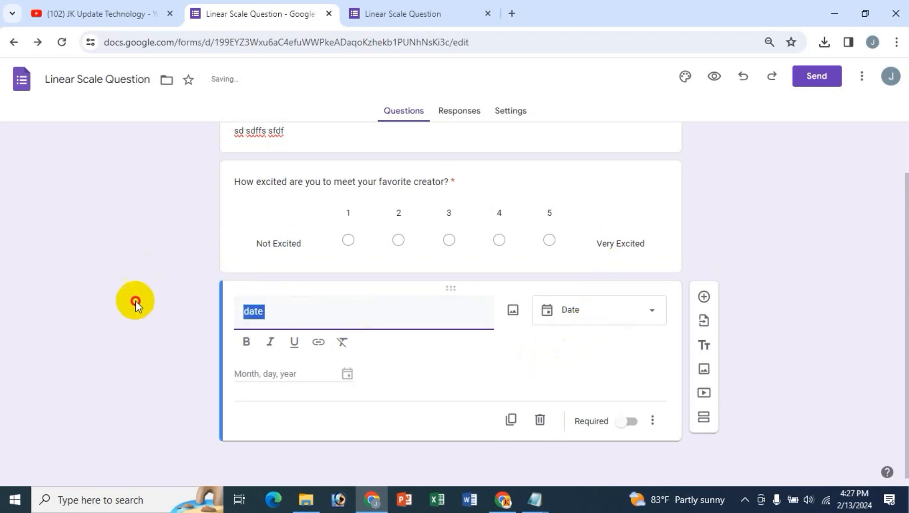
pyautogui.press('BackSpace')
pyautogui.hotkey('ctrl', 'v')
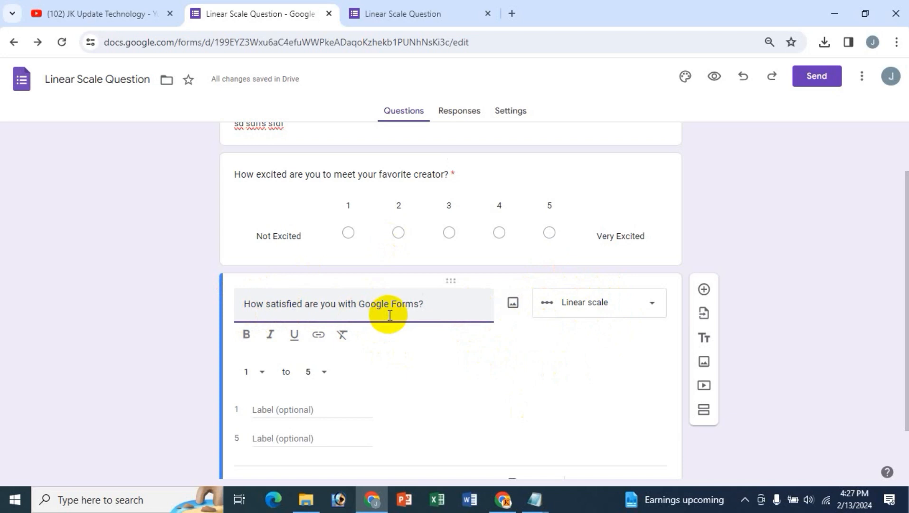
# - Make the satisfaction question's title bold
pyautogui.scroll(-2, 446, 352)
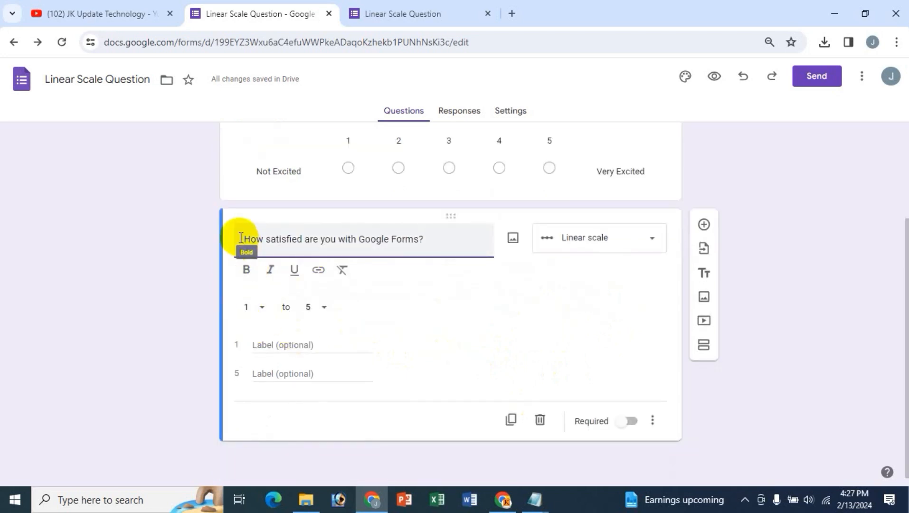
pyautogui.moveTo(241, 239); pyautogui.dragTo(442, 239)
pyautogui.click(246, 284)
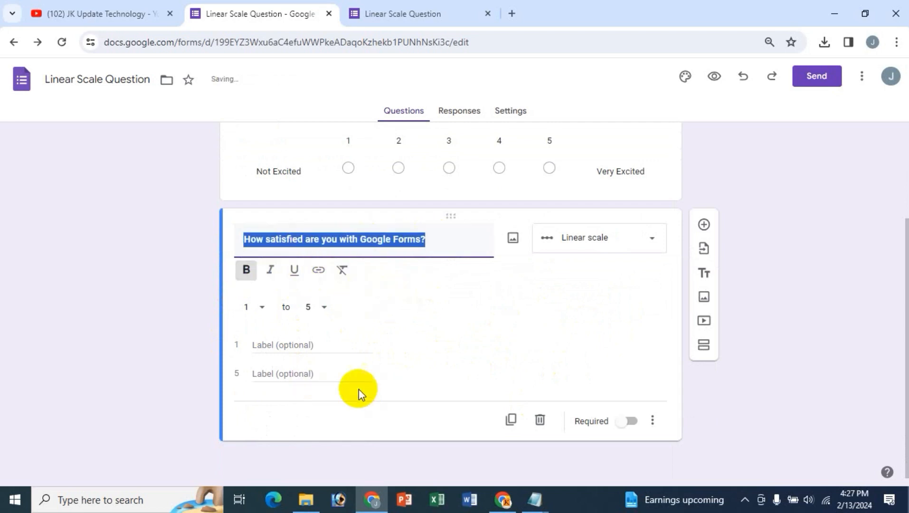
# - Check the scale's start and end dropdowns, keeping the range at 1 to 5
pyautogui.click(262, 309)
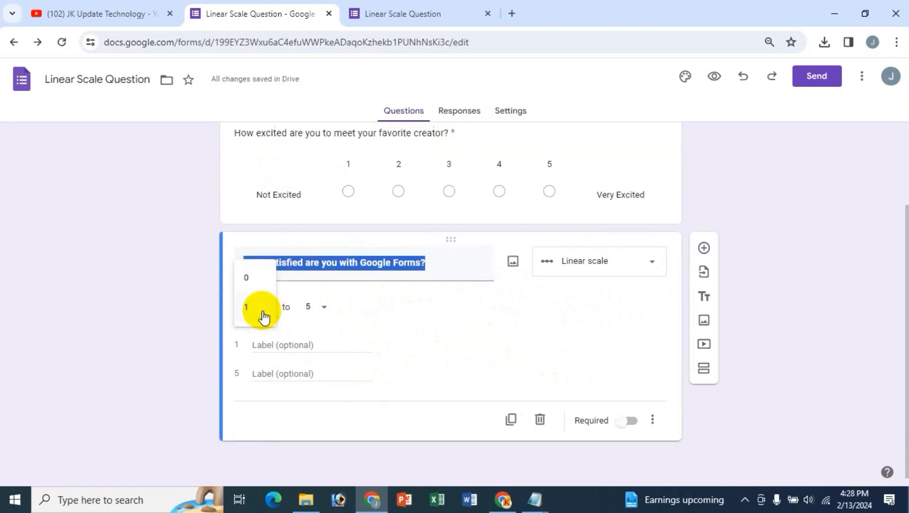
pyautogui.click(324, 313)
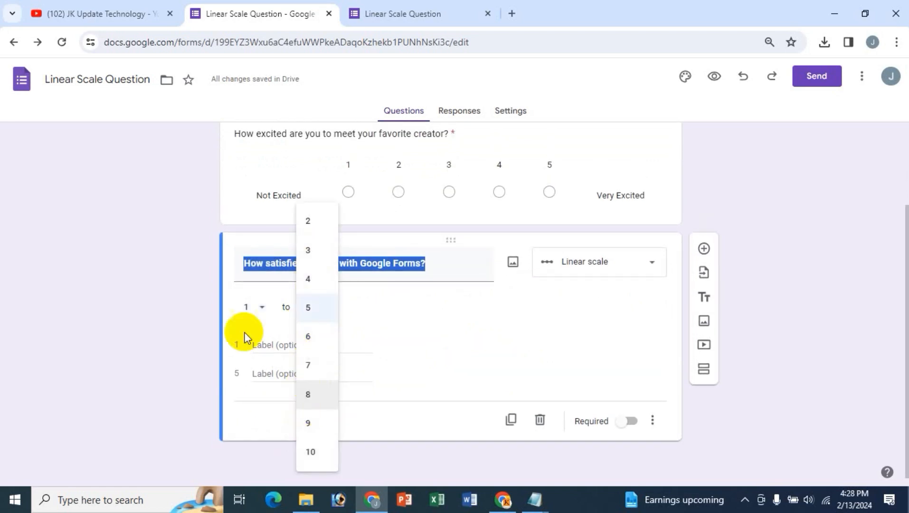
pyautogui.click(265, 321)
pyautogui.click(261, 309)
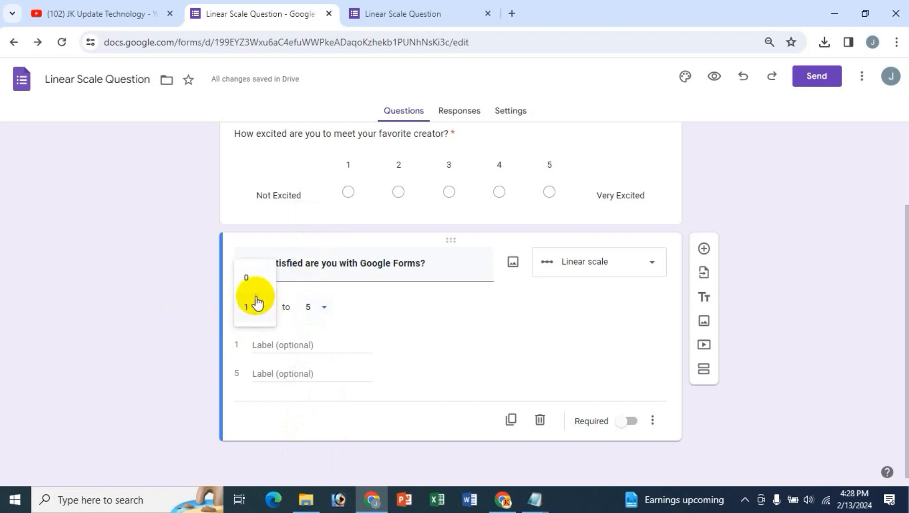
pyautogui.click(252, 307)
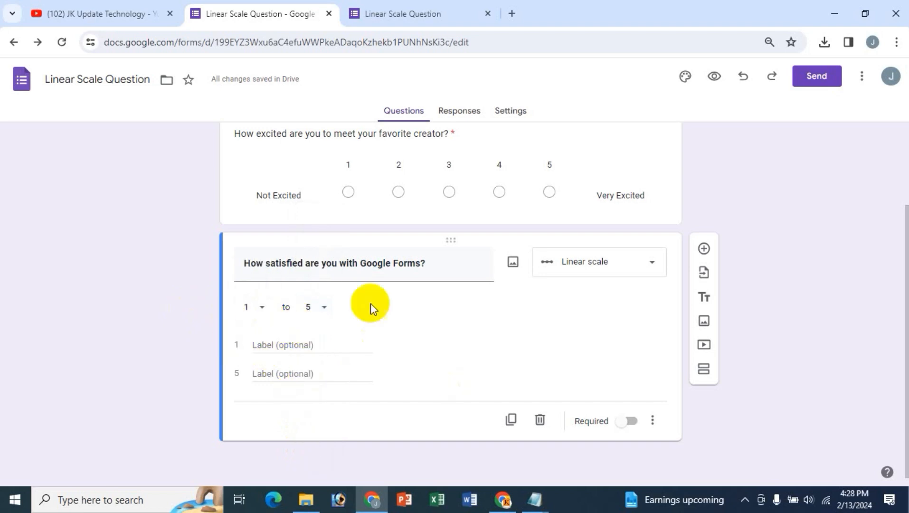
pyautogui.click(318, 344)
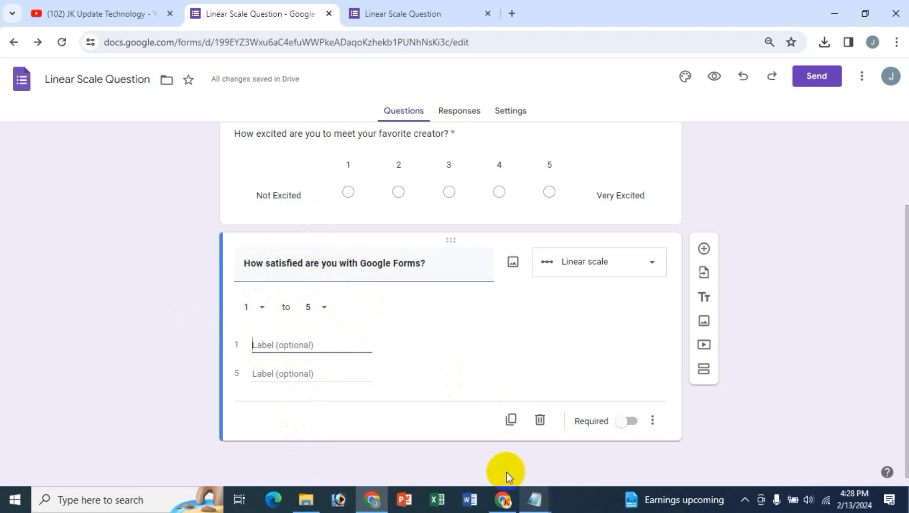
# - Copy 'Least Satisfied' from the notes into the label for value 1
pyautogui.moveTo(538, 497)
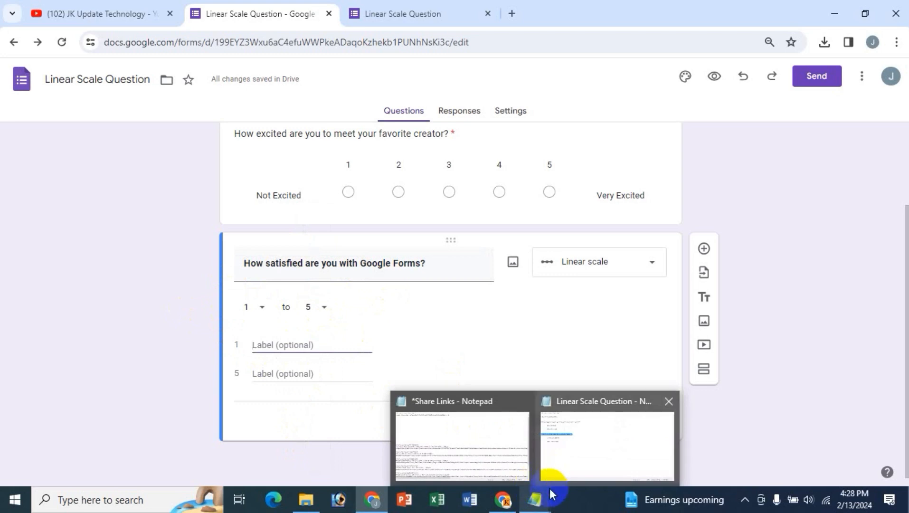
pyautogui.click(585, 457)
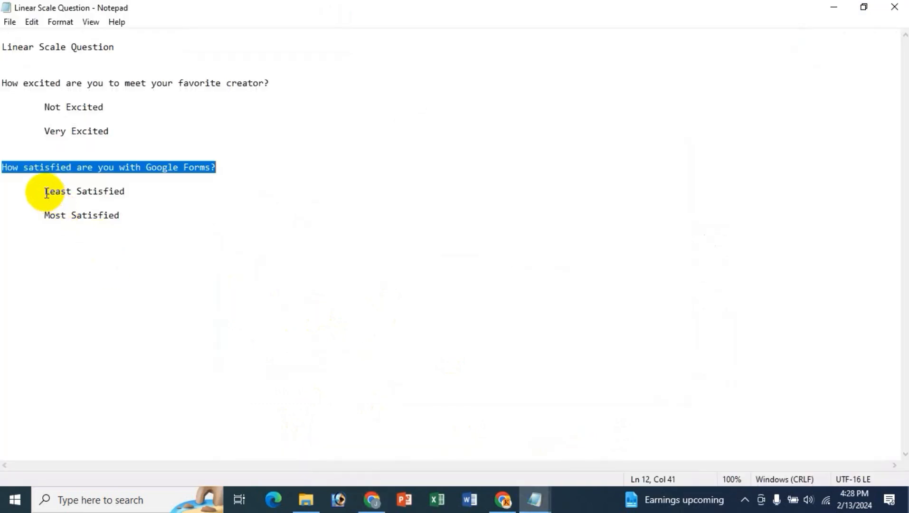
pyautogui.moveTo(45, 191); pyautogui.dragTo(130, 191)
pyautogui.hotkey('ctrl', 'c')
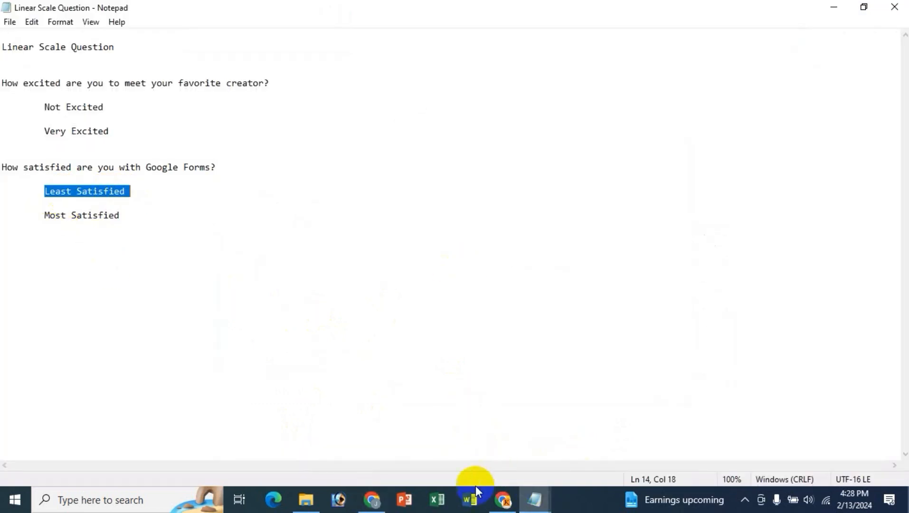
pyautogui.click(373, 496)
pyautogui.hotkey('ctrl', 'v')
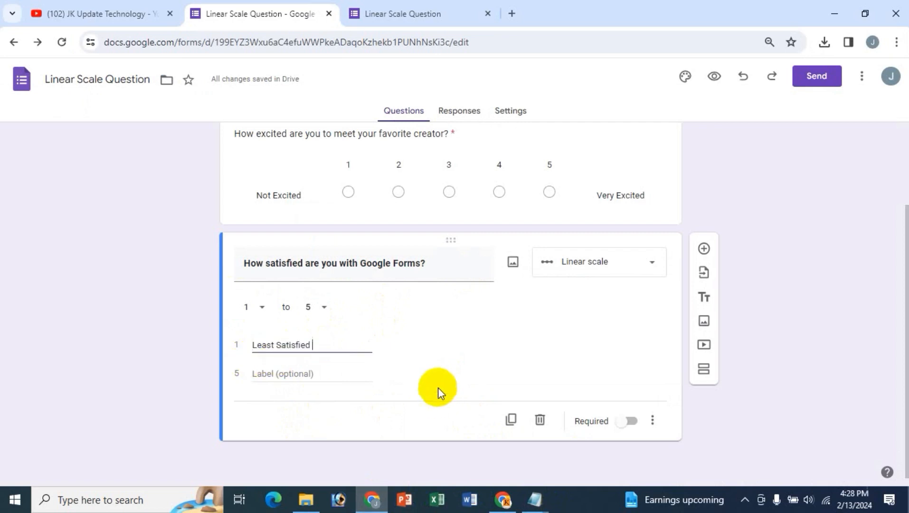
# - Copy 'Most Satisfied' from the notes into the label for value 5
pyautogui.moveTo(535, 496)
pyautogui.click(576, 440)
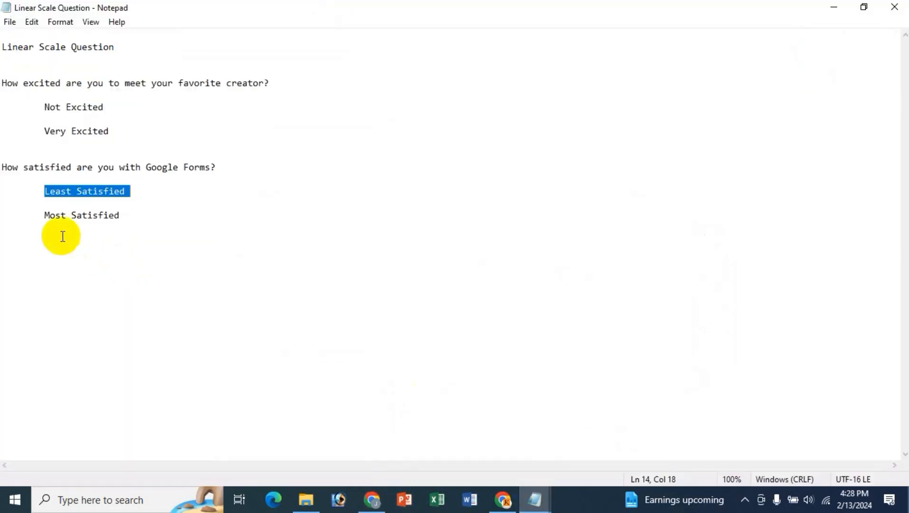
pyautogui.moveTo(45, 215); pyautogui.dragTo(120, 216)
pyautogui.hotkey('ctrl', 'c')
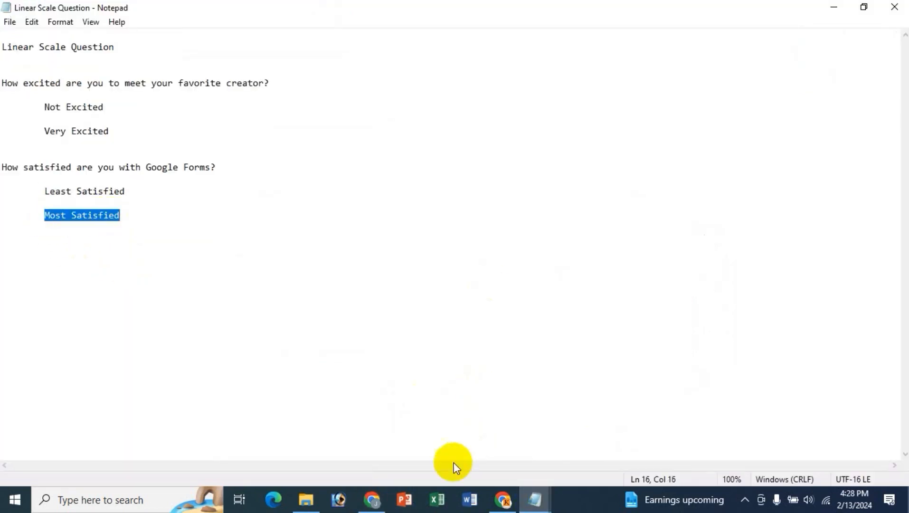
pyautogui.click(372, 499)
pyautogui.click(260, 372)
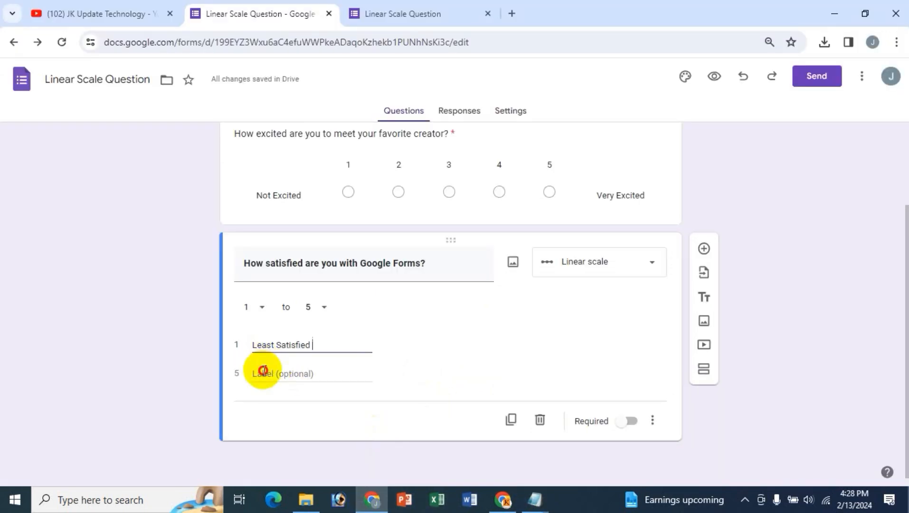
pyautogui.hotkey('ctrl', 'v')
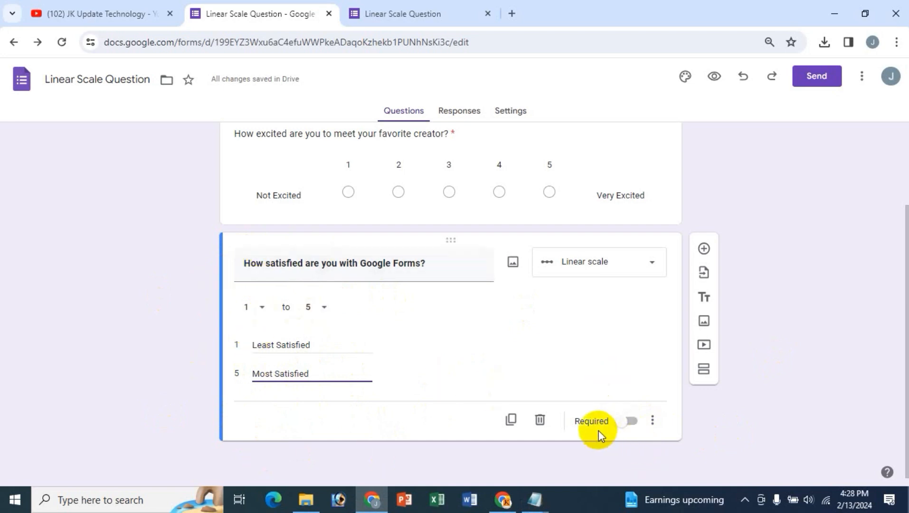
# - Make the satisfaction question required, briefly adding then removing a description field
pyautogui.click(626, 422)
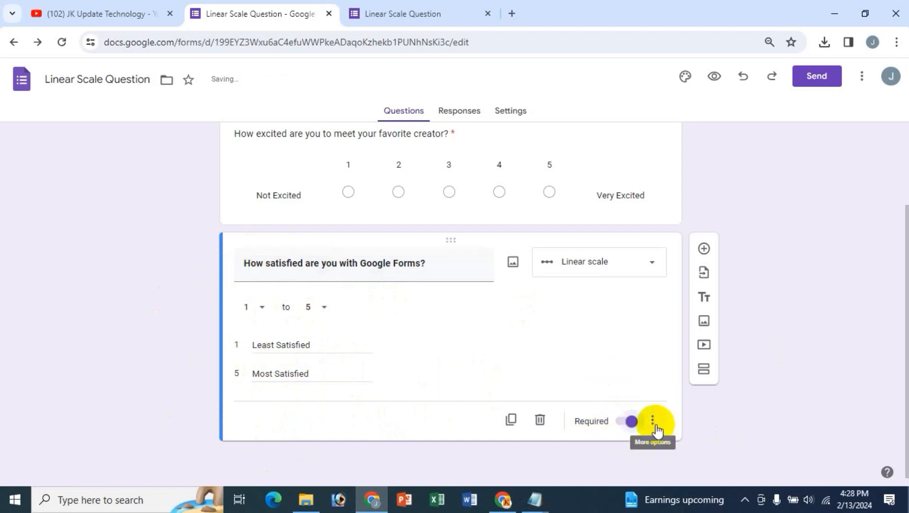
pyautogui.click(660, 433)
pyautogui.click(683, 453)
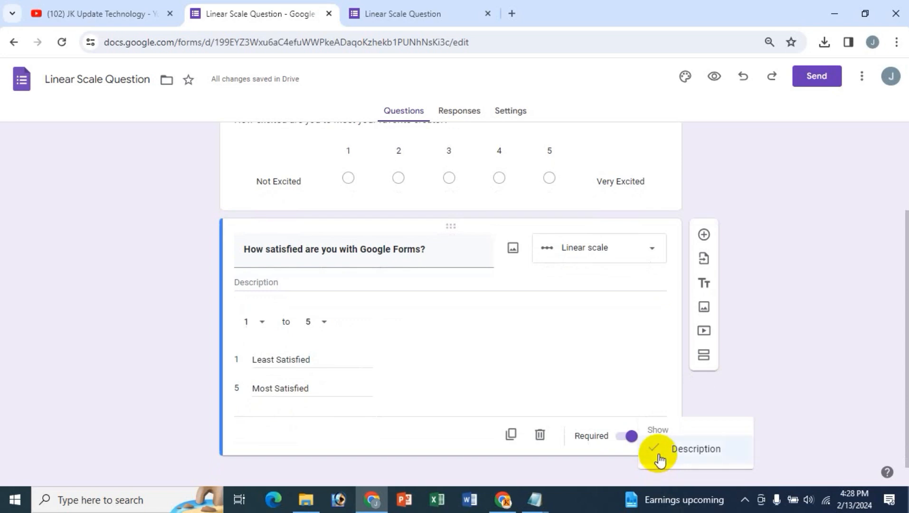
pyautogui.click(657, 457)
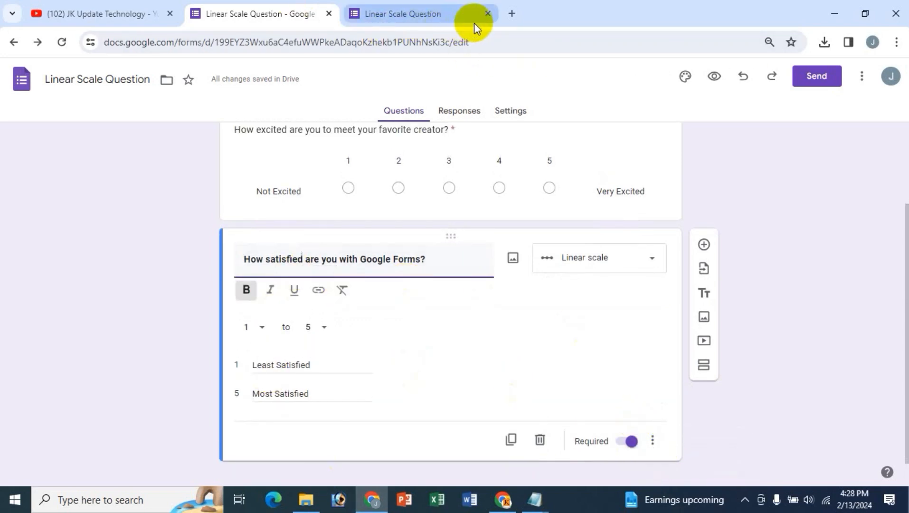
# - Close the old preview tab and reopen the preview showing both 1–5 scales
pyautogui.click(487, 14)
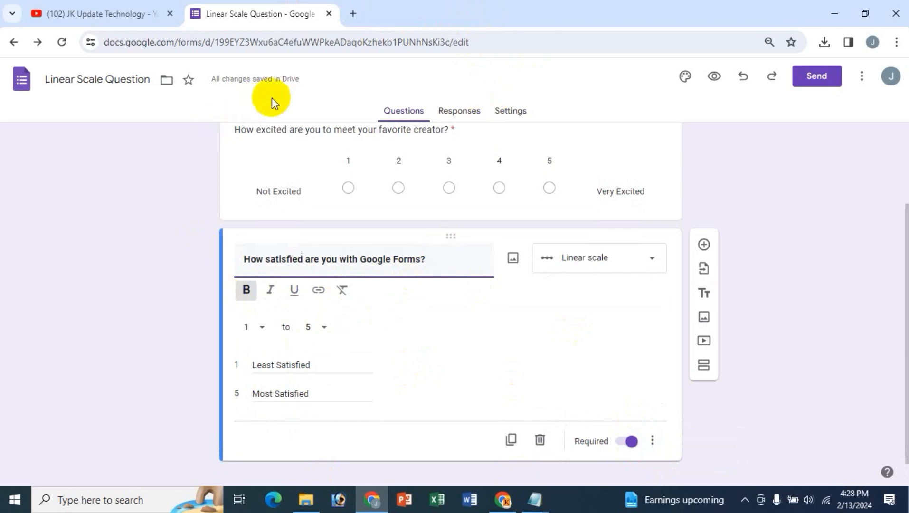
pyautogui.click(714, 77)
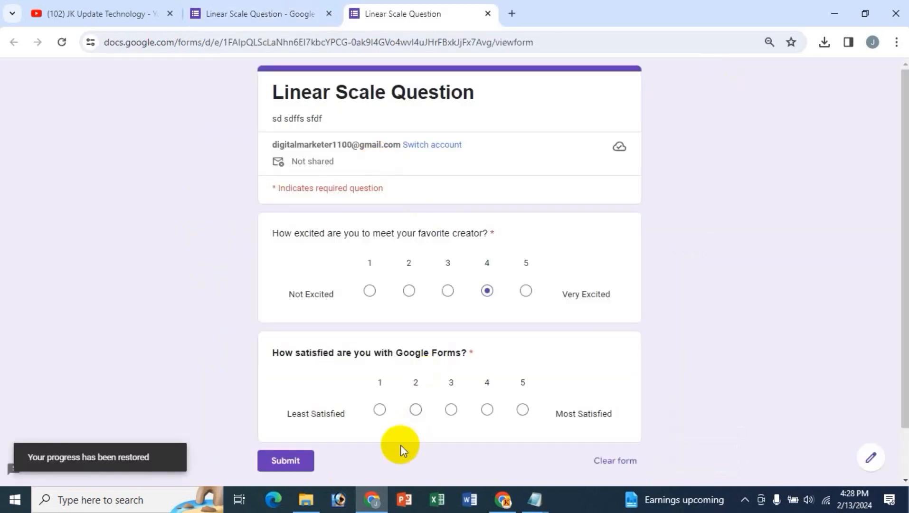
pyautogui.click(260, 16)
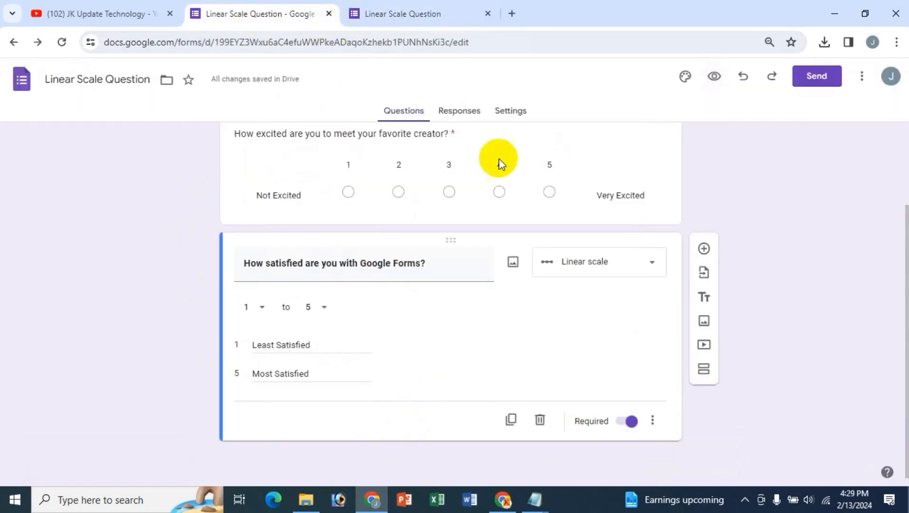
pyautogui.click(814, 89)
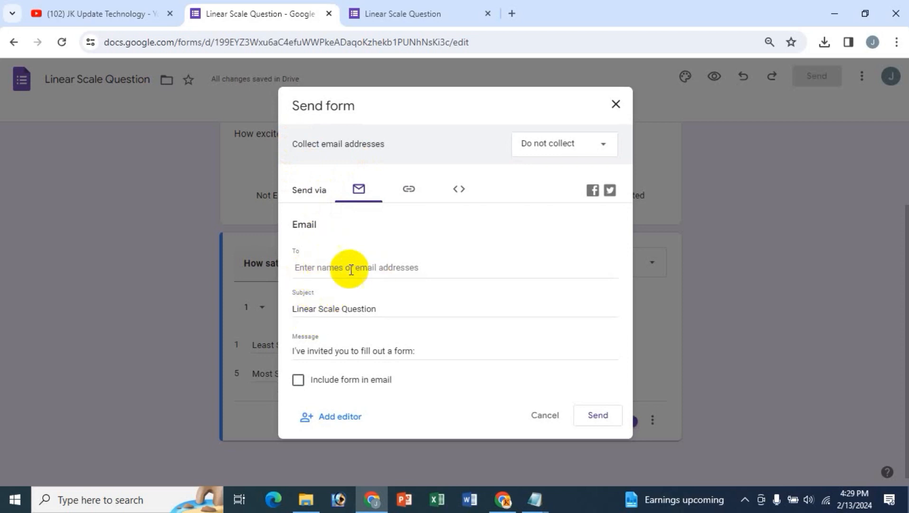
pyautogui.click(371, 271)
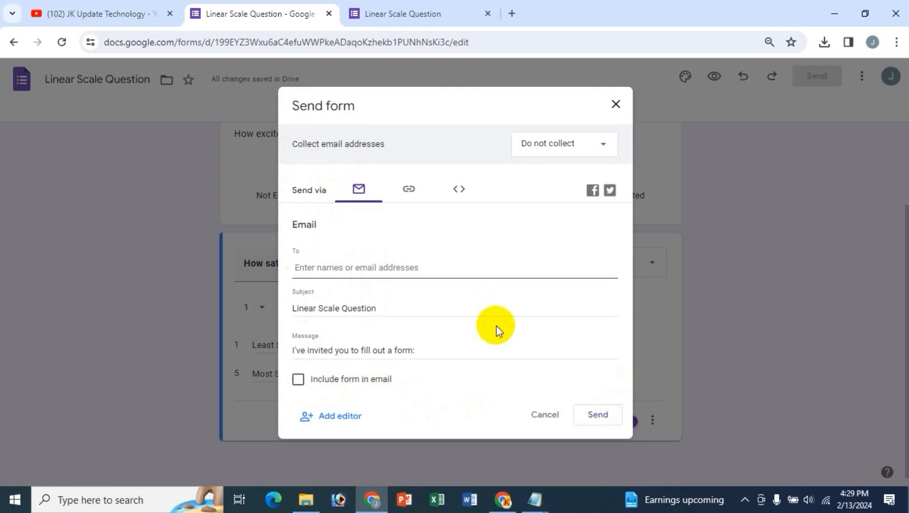
pyautogui.click(408, 188)
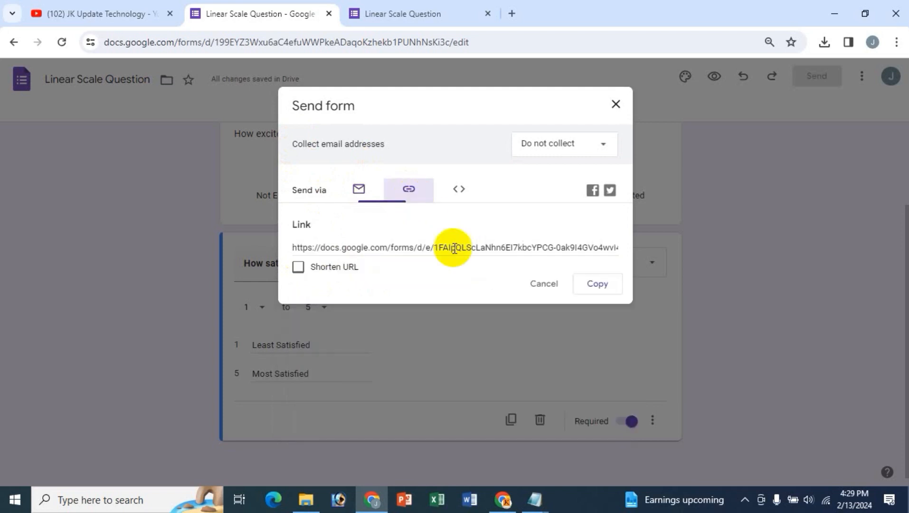
pyautogui.click(298, 267)
pyautogui.click(600, 287)
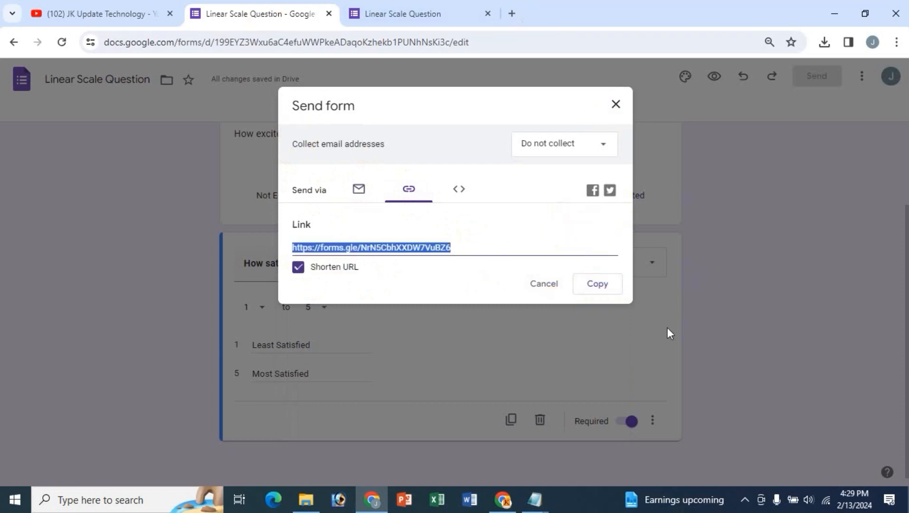
pyautogui.click(458, 190)
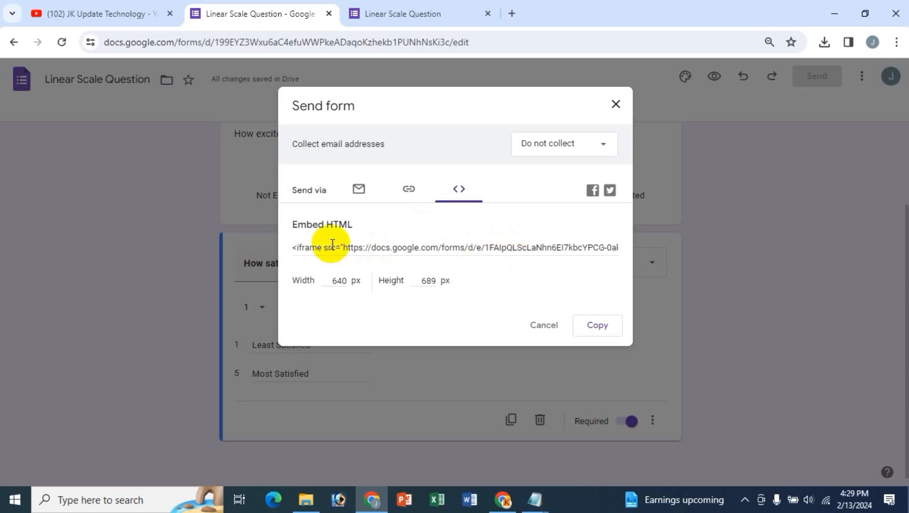
pyautogui.click(616, 104)
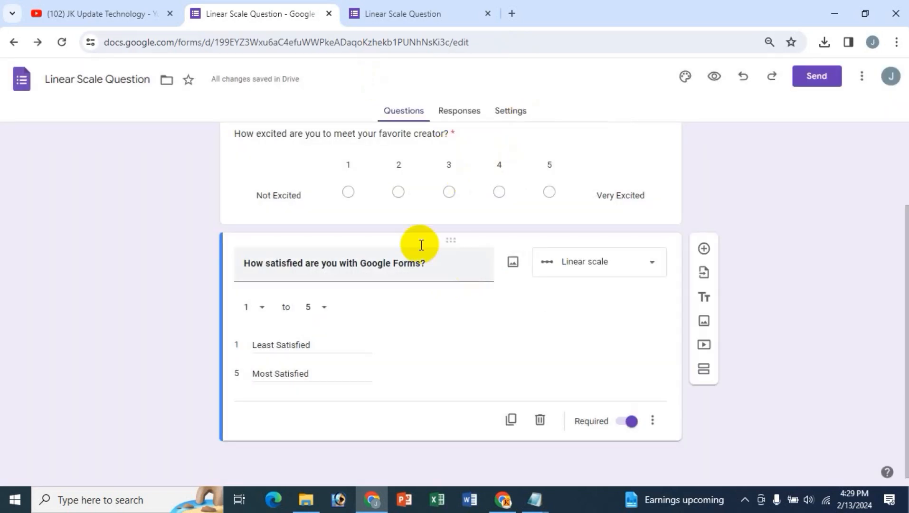
# - In the live form, try satisfaction ratings 1, 5, 3 and 2, settle on 4, and submit the response
pyautogui.click(399, 13)
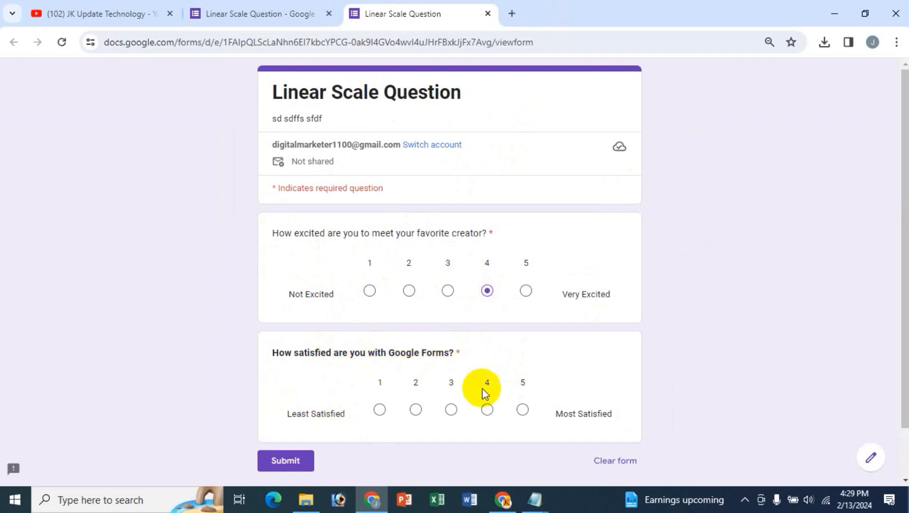
pyautogui.click(378, 411)
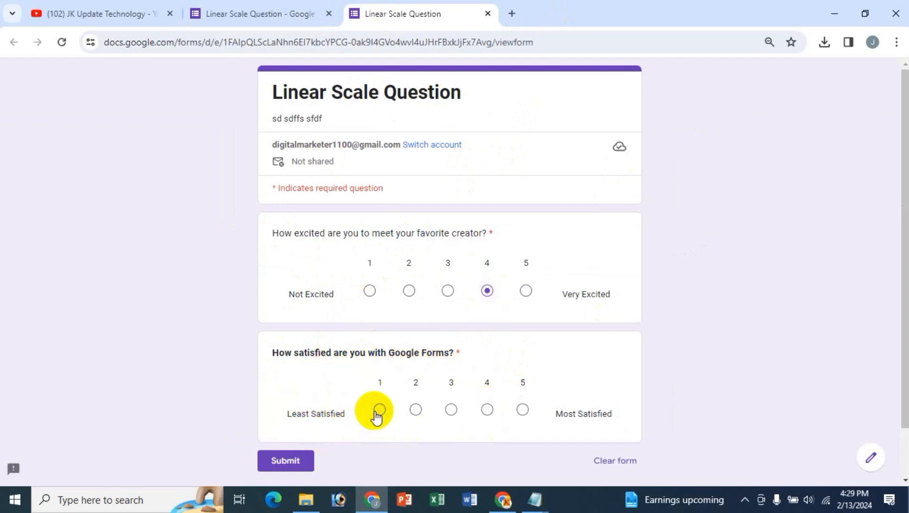
pyautogui.scroll(-2, 630, 405)
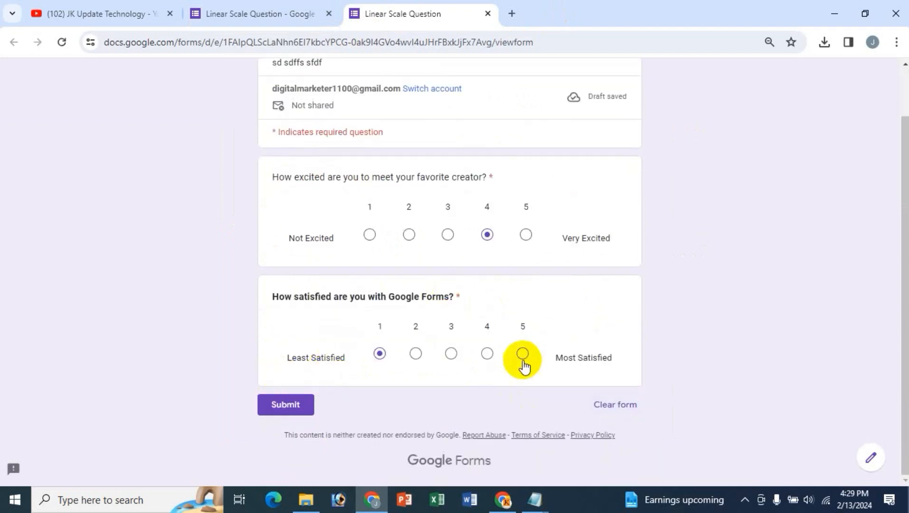
pyautogui.click(522, 359)
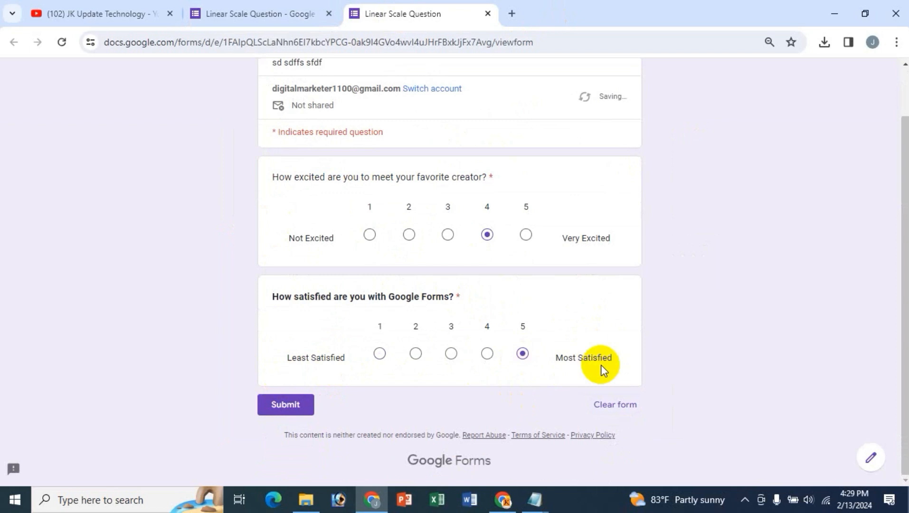
pyautogui.click(451, 354)
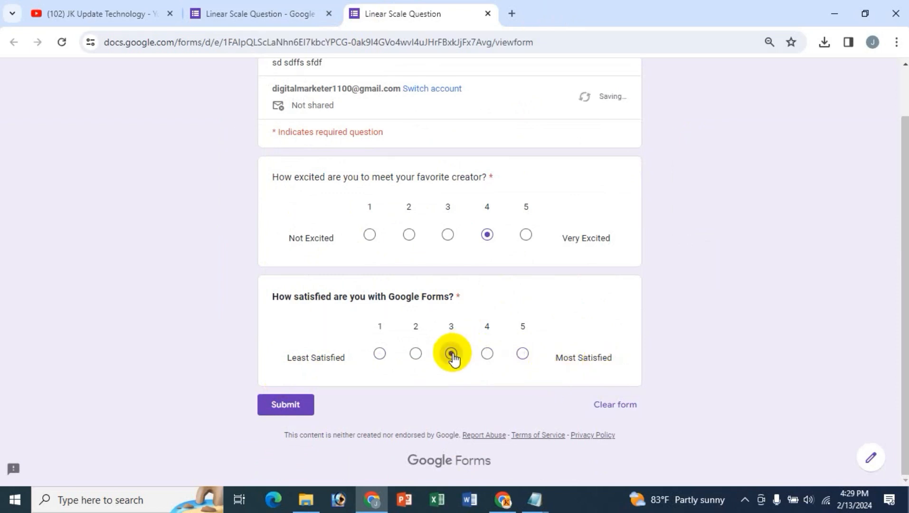
pyautogui.click(416, 354)
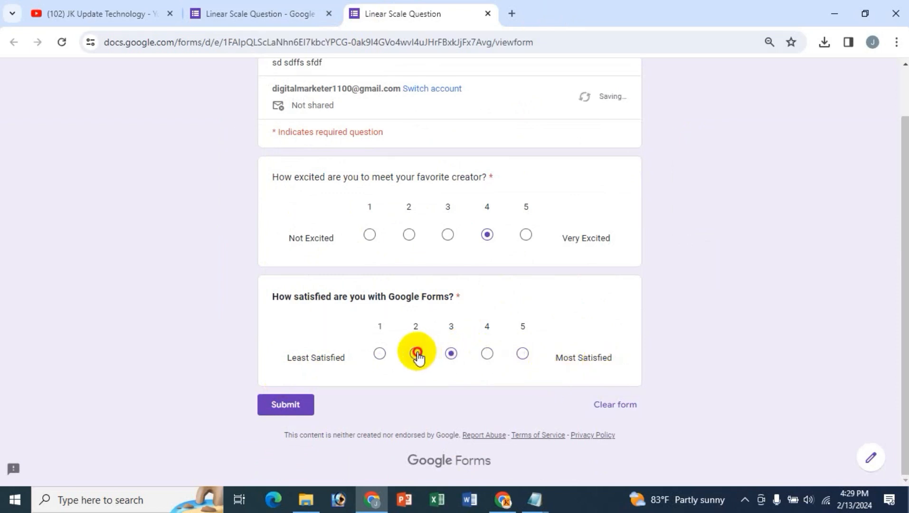
pyautogui.click(487, 355)
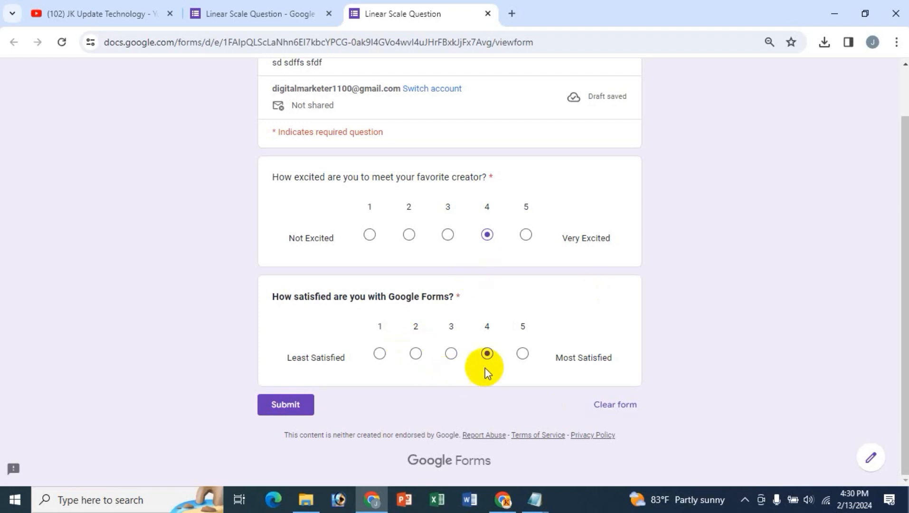
pyautogui.click(314, 411)
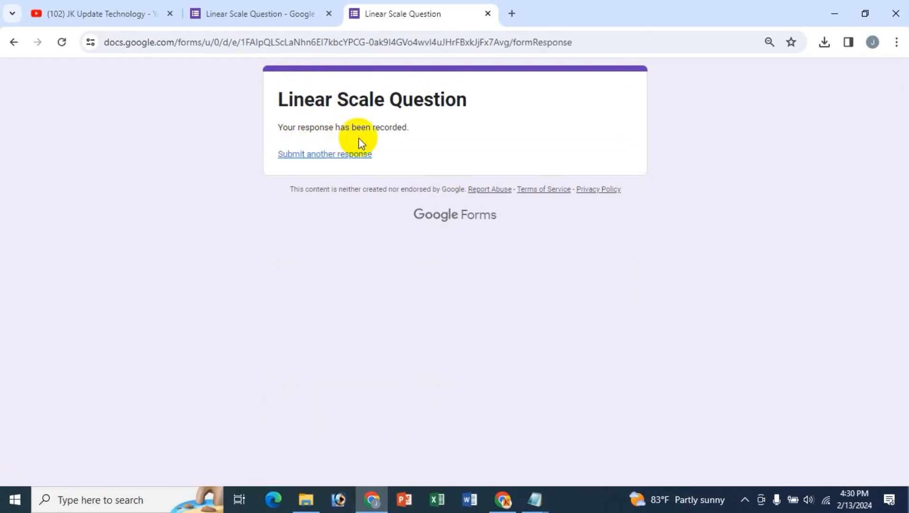
pyautogui.click(290, 18)
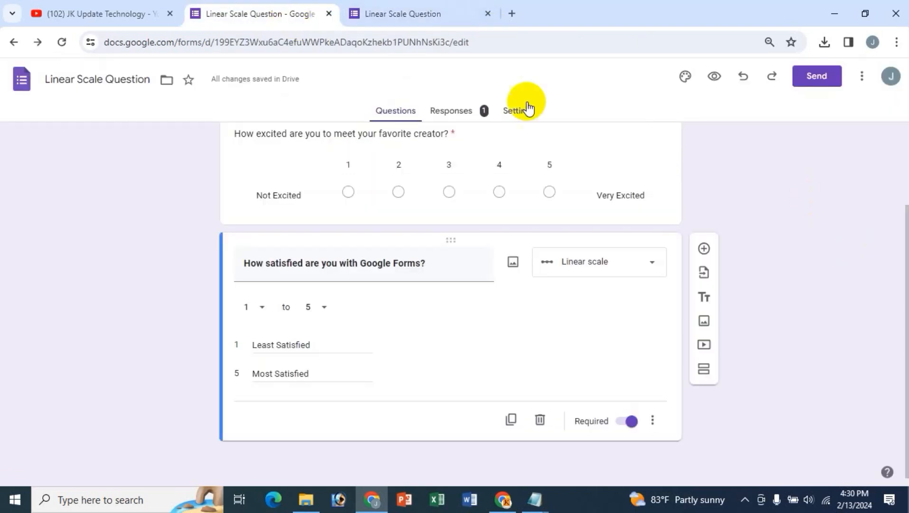
# - Review the response in Summary, under the 'How satisfied are you with Google Forms?' question, then individually
pyautogui.click(467, 116)
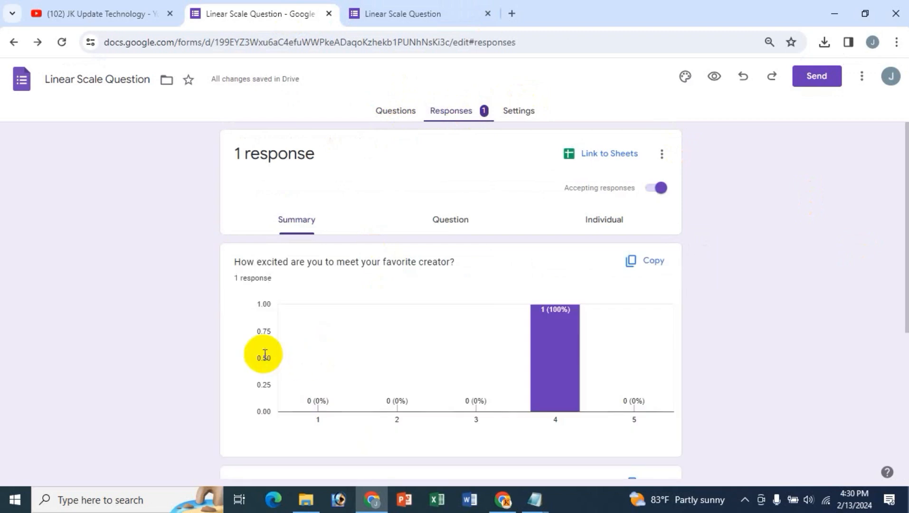
pyautogui.scroll(-5, 331, 407)
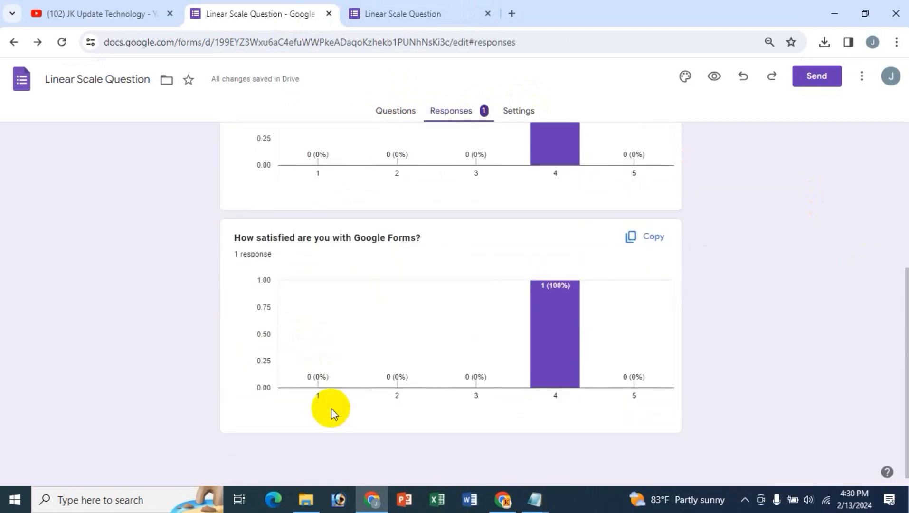
pyautogui.scroll(5, 331, 408)
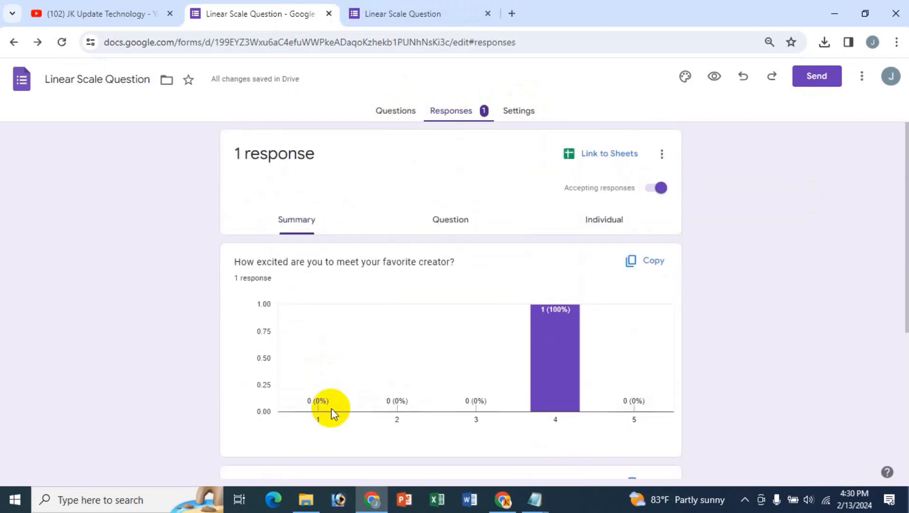
pyautogui.click(450, 223)
pyautogui.click(318, 260)
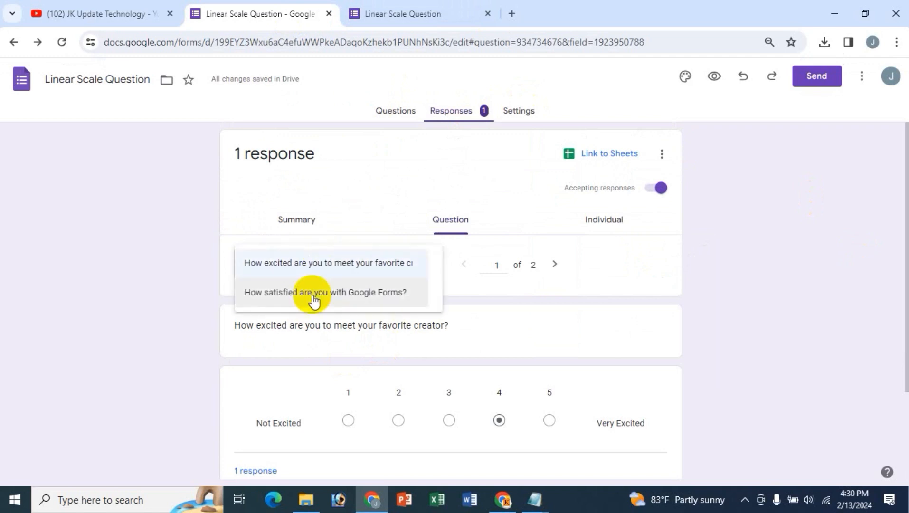
pyautogui.click(313, 292)
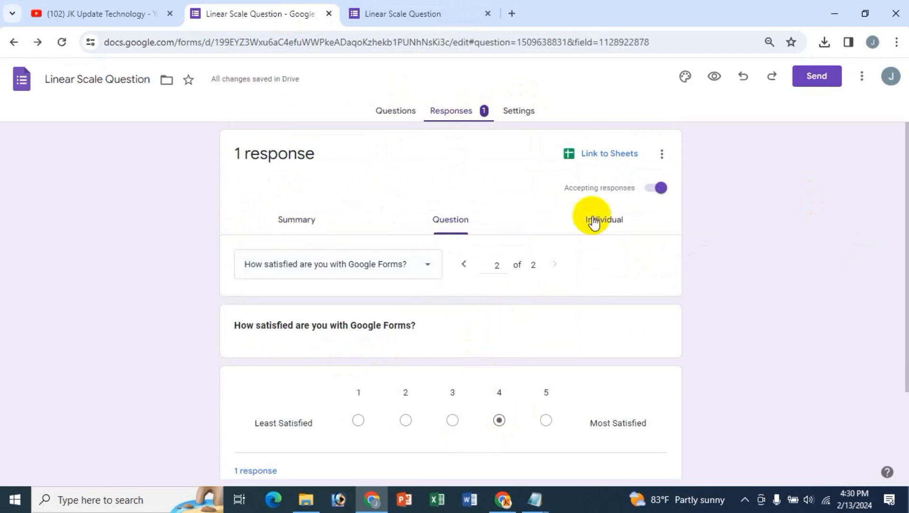
pyautogui.click(607, 223)
pyautogui.scroll(-5, 465, 404)
pyautogui.scroll(5, 465, 403)
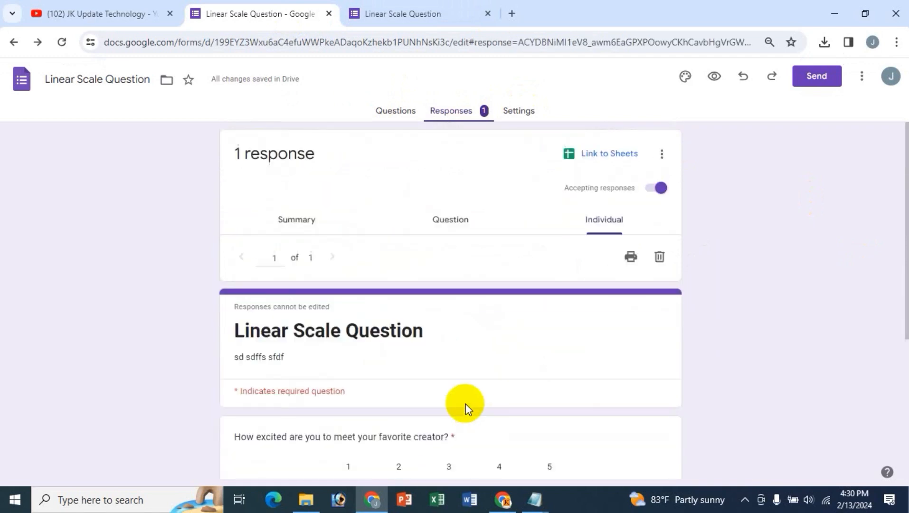
# - Create a new linked responses spreadsheet, check the satisfaction answer in C2, and close it
pyautogui.click(595, 157)
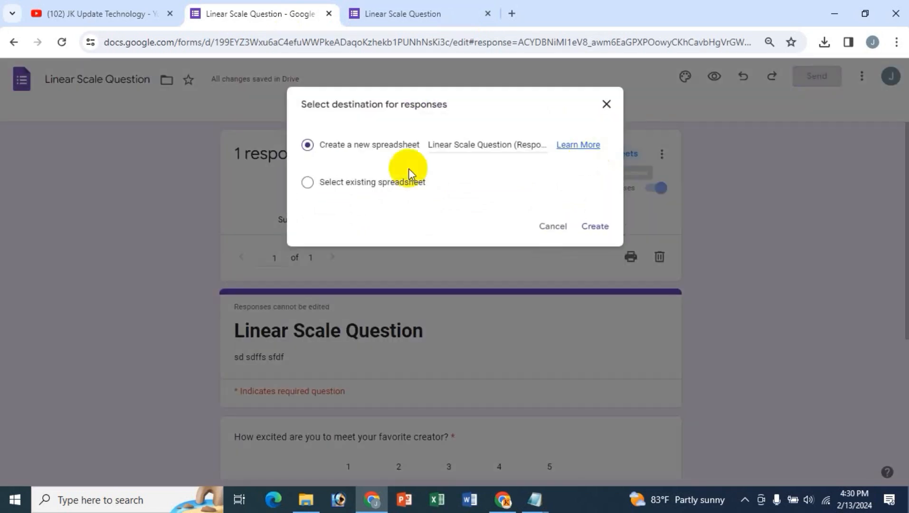
pyautogui.click(599, 227)
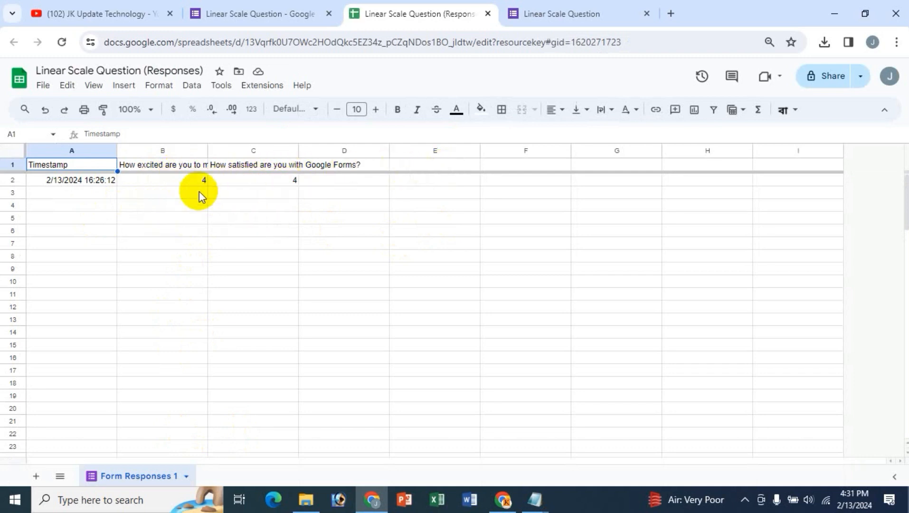
pyautogui.click(284, 185)
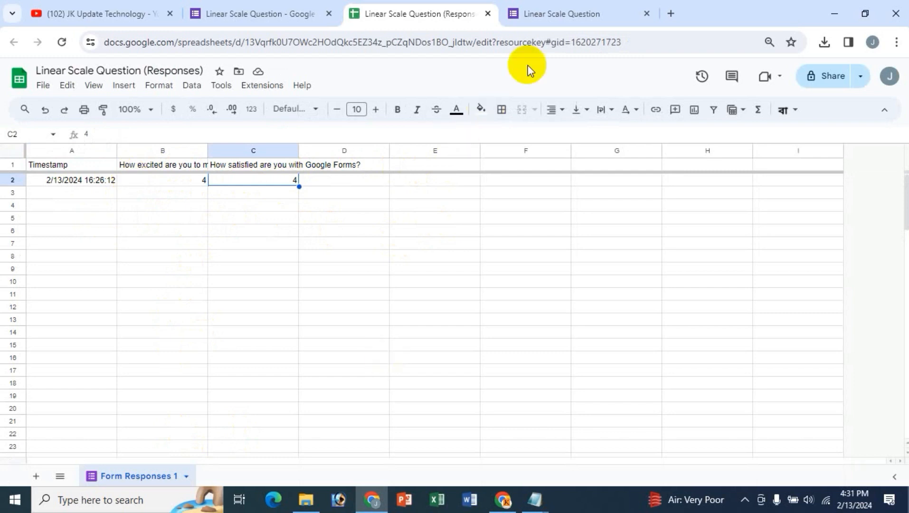
pyautogui.click(488, 15)
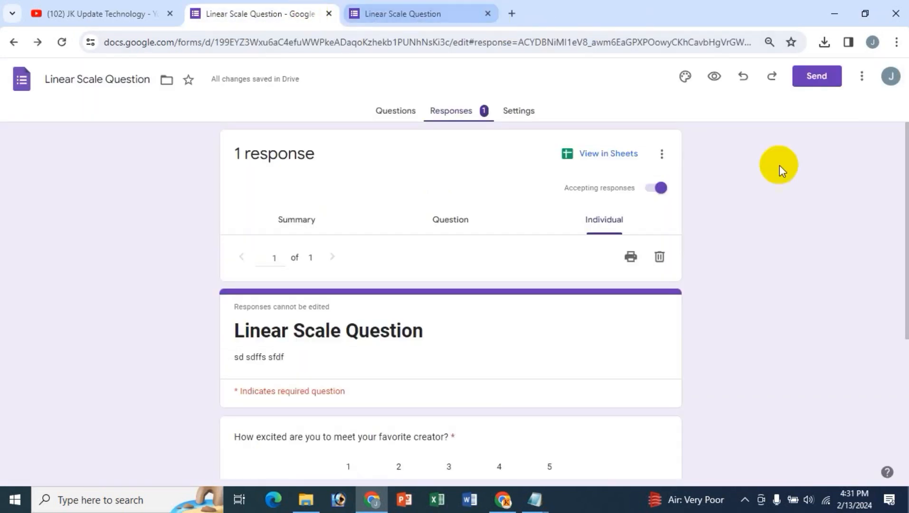
# - Return to the Questions view, scroll through the form, then switch to the YouTube channel's videos page
pyautogui.click(661, 154)
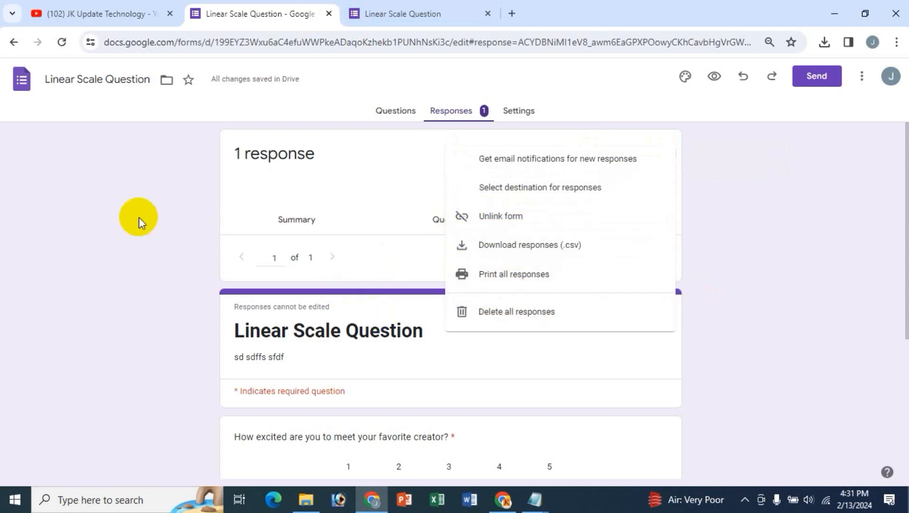
pyautogui.click(141, 220)
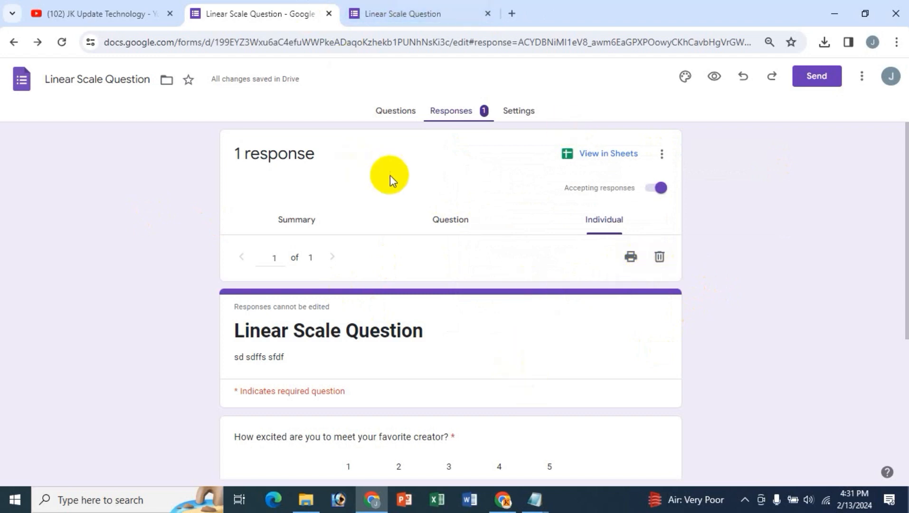
pyautogui.click(394, 112)
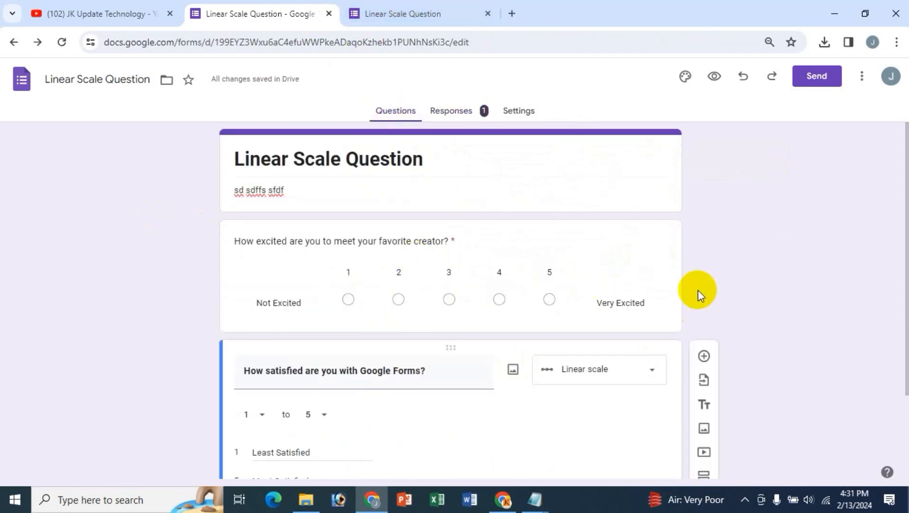
pyautogui.scroll(-3, 698, 295)
pyautogui.scroll(3, 698, 296)
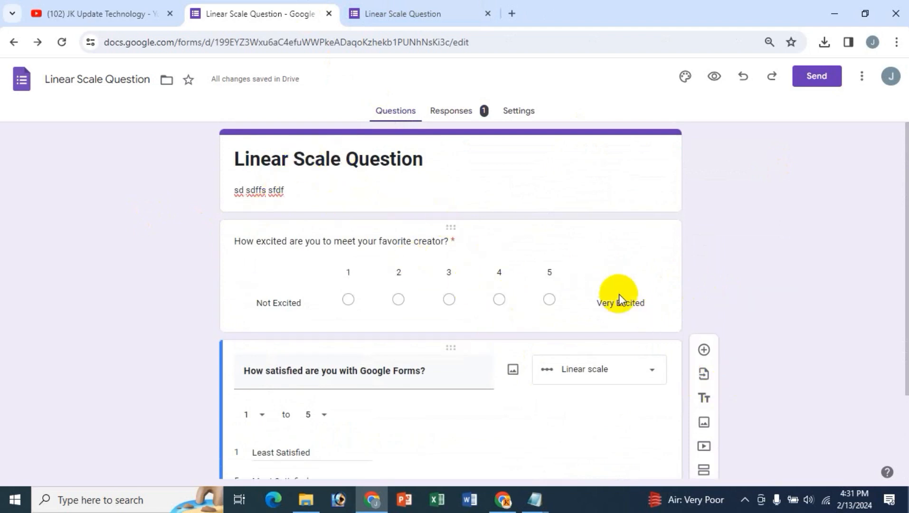
pyautogui.scroll(-3, 629, 387)
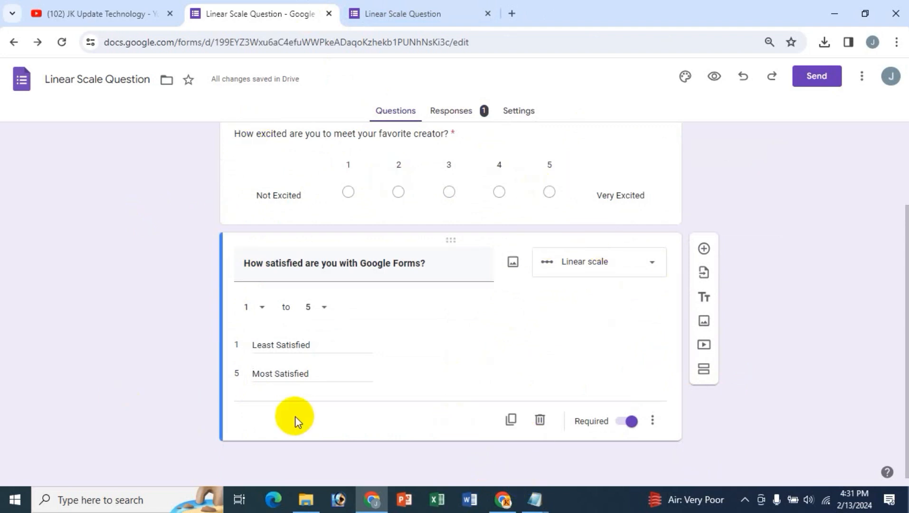
pyautogui.scroll(3, 260, 344)
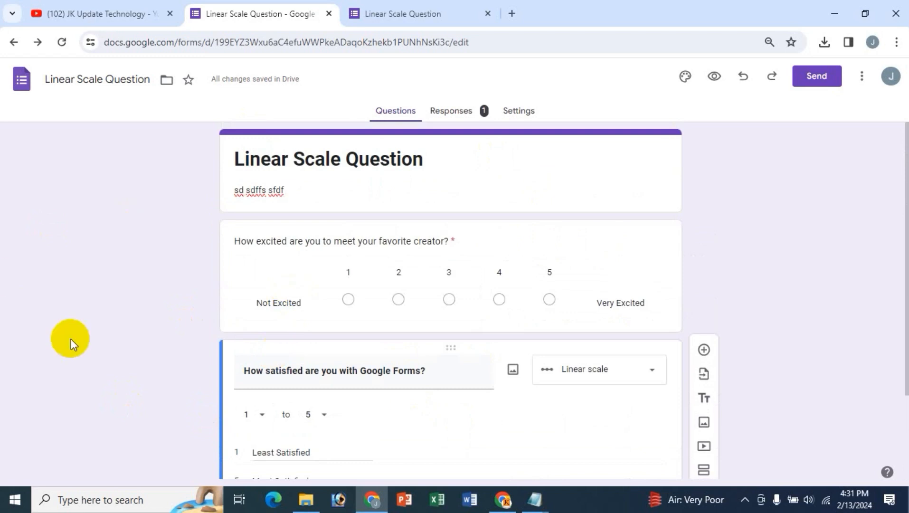
pyautogui.click(113, 13)
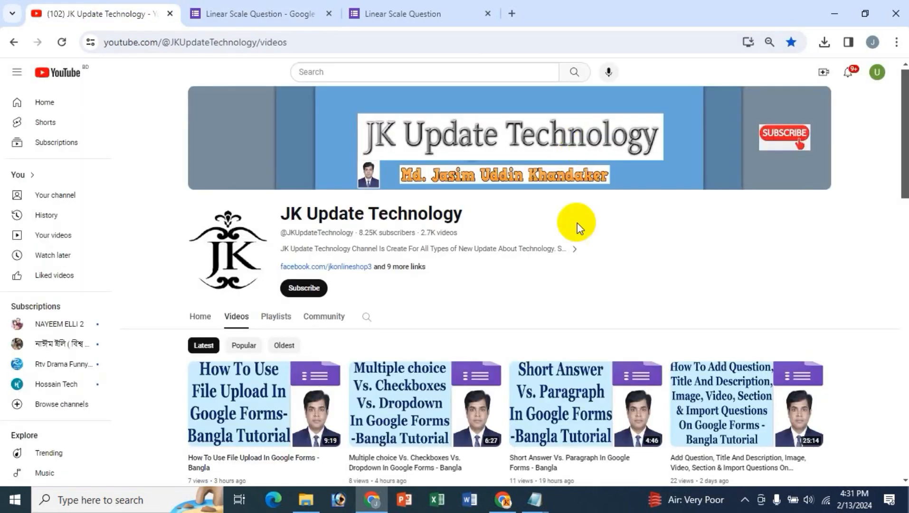
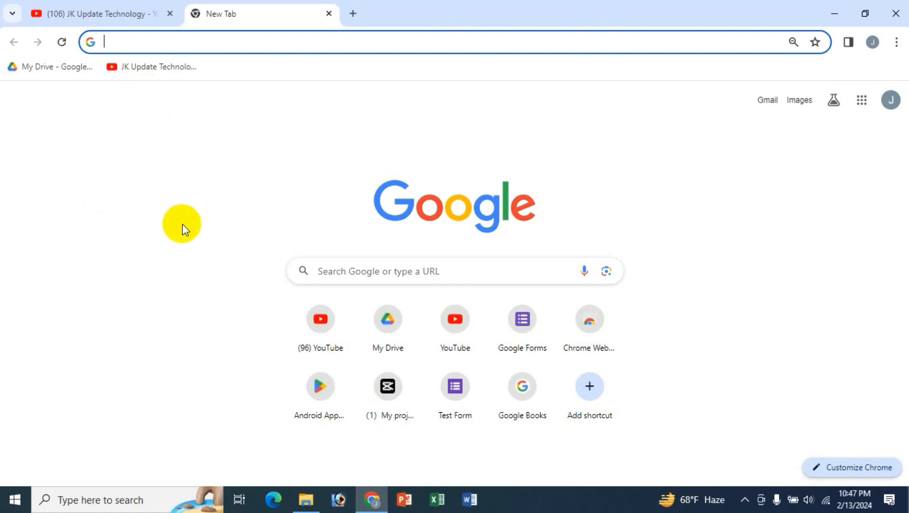
# - Search the web for Google Forms from the browser's search box
pyautogui.write('f')
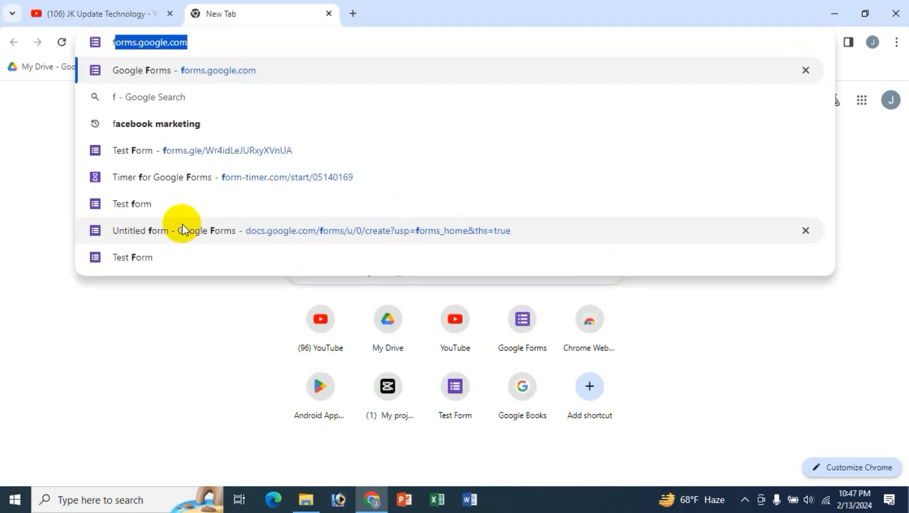
pyautogui.press('BackSpace')
pyautogui.press('BackSpace')
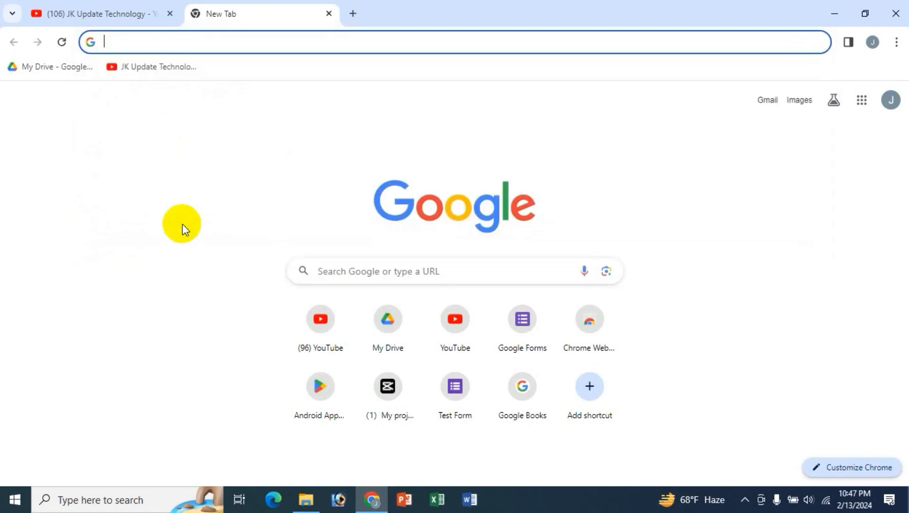
pyautogui.click(380, 274)
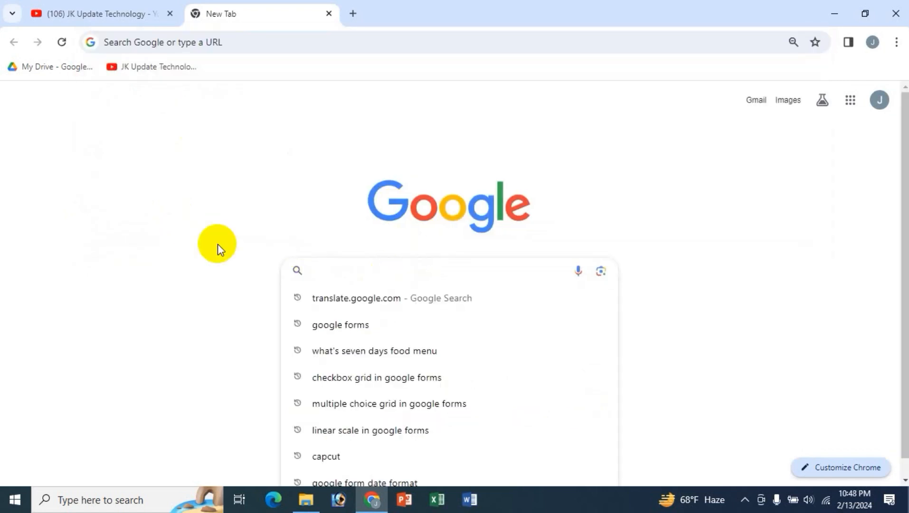
pyautogui.write('google forms')
pyautogui.press('Return')
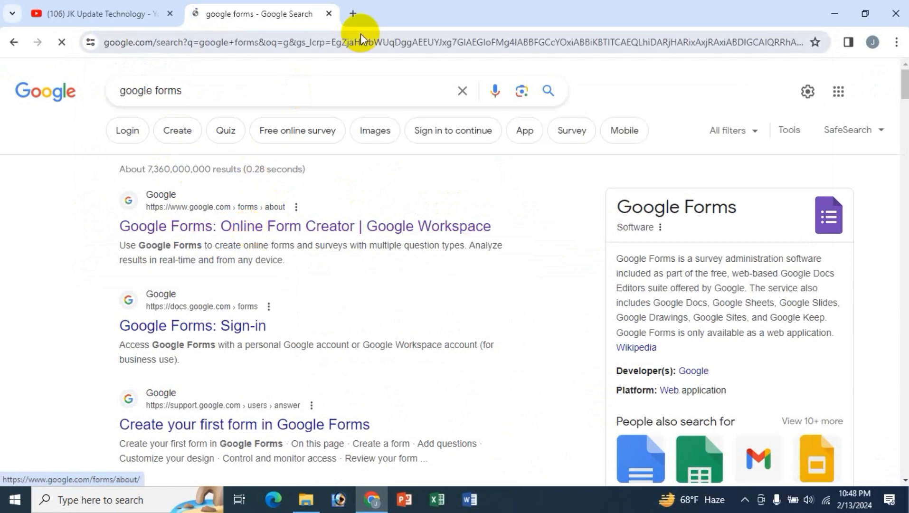
# - In a fresh new tab, launch Forms from the Google apps list
pyautogui.click(352, 14)
pyautogui.click(328, 14)
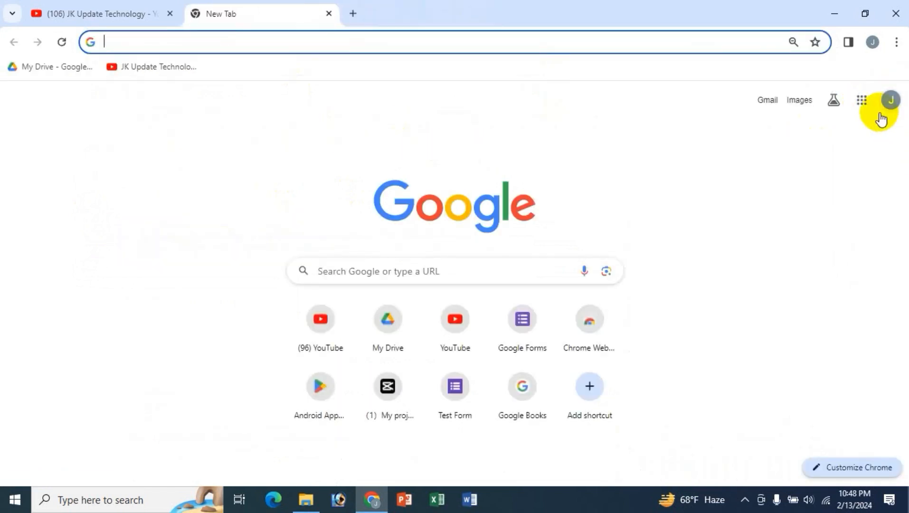
pyautogui.click(862, 101)
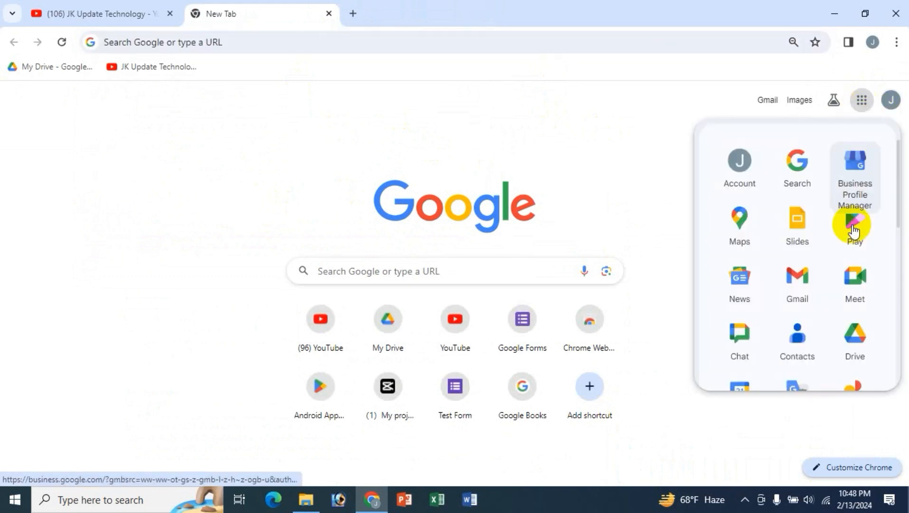
pyautogui.scroll(-4, 840, 299)
pyautogui.scroll(-5, 839, 299)
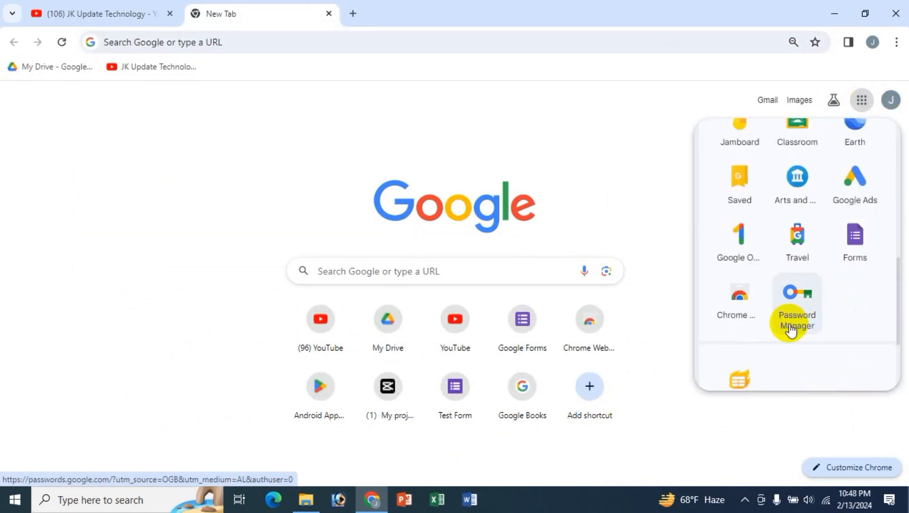
pyautogui.click(855, 237)
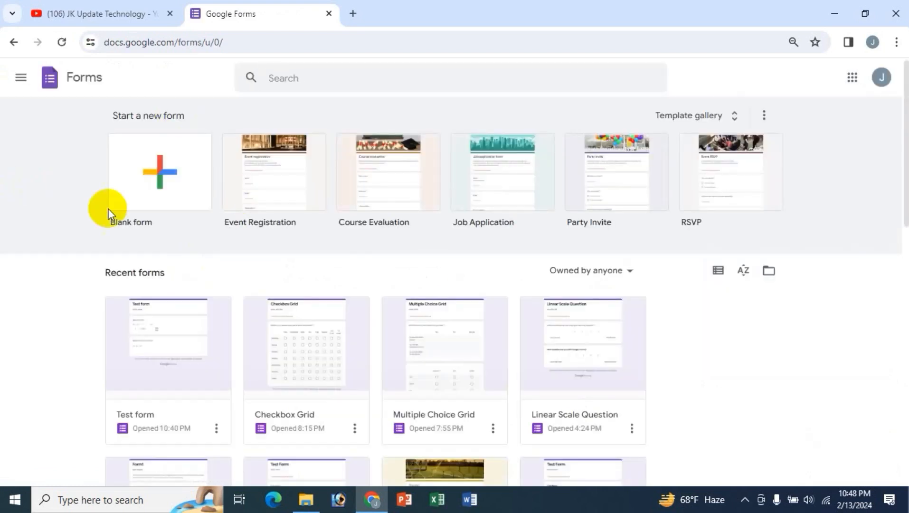
# - Create a blank form and title it 'Date & Time'
pyautogui.click(145, 163)
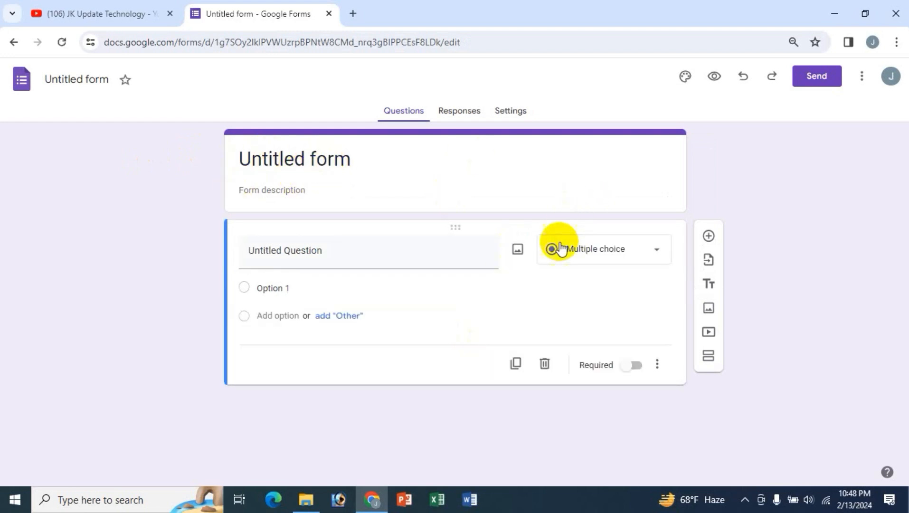
pyautogui.click(373, 178)
pyautogui.write('Da')
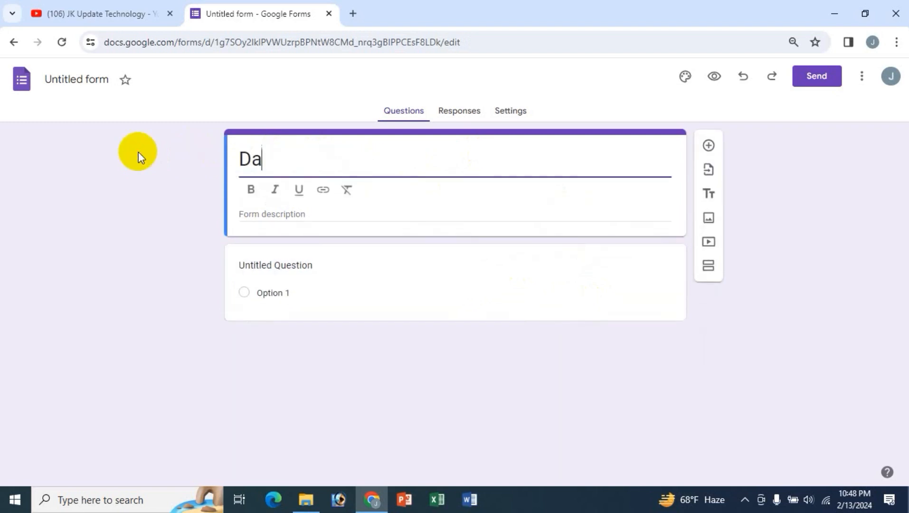
pyautogui.write('te & ti')
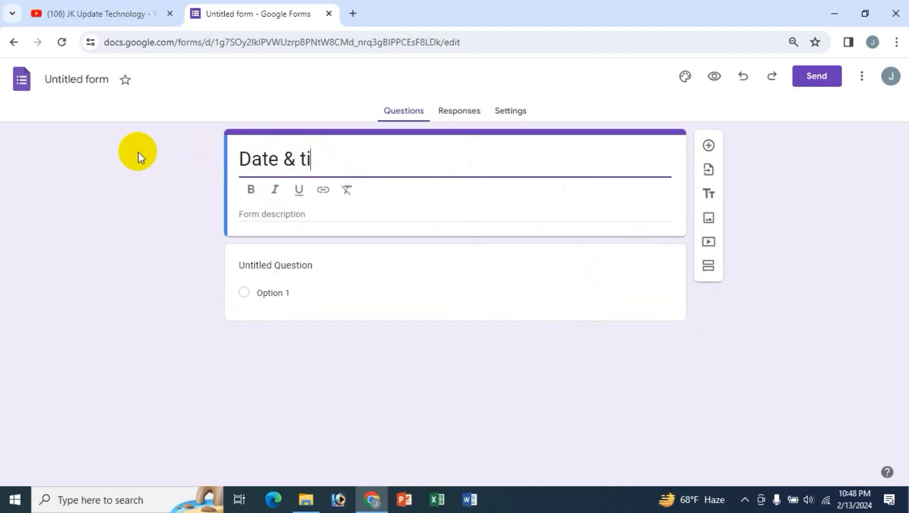
pyautogui.write('me')
pyautogui.press('BackSpace')
pyautogui.press('BackSpace')
pyautogui.press('BackSpace')
pyautogui.write('Tim')
pyautogui.press('BackSpace')
pyautogui.press('BackSpace')
pyautogui.write('ime')
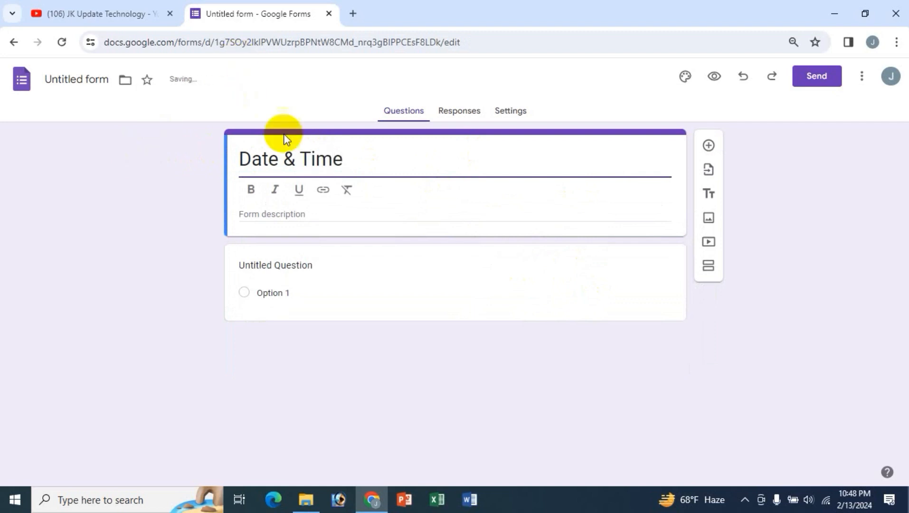
# - Name the form file 'Date & Time' and select the title text
pyautogui.click(86, 81)
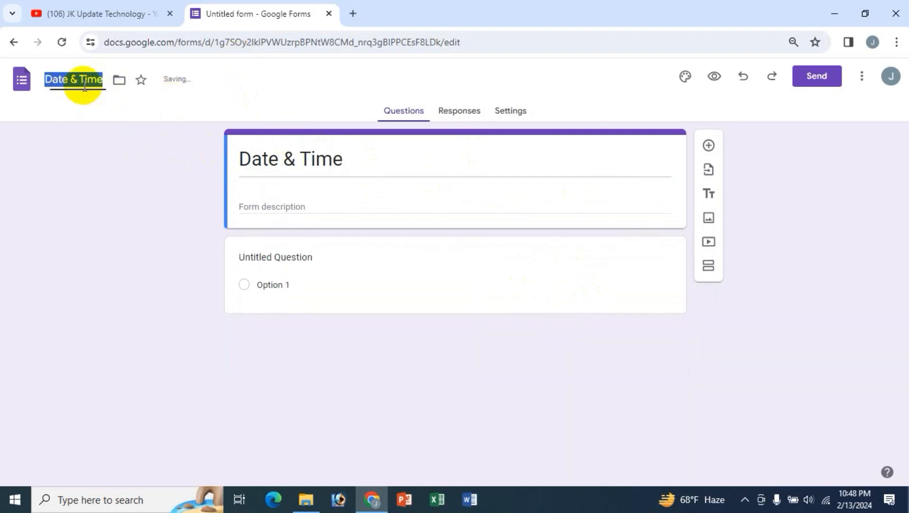
pyautogui.click(294, 159)
pyautogui.moveTo(359, 159); pyautogui.dragTo(234, 159)
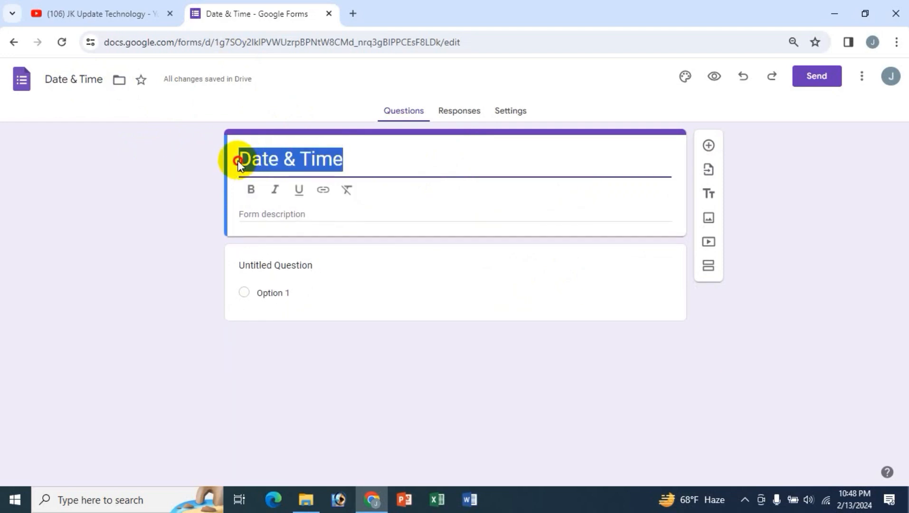
# - Make the 'Date & Time' title bold
pyautogui.click(251, 192)
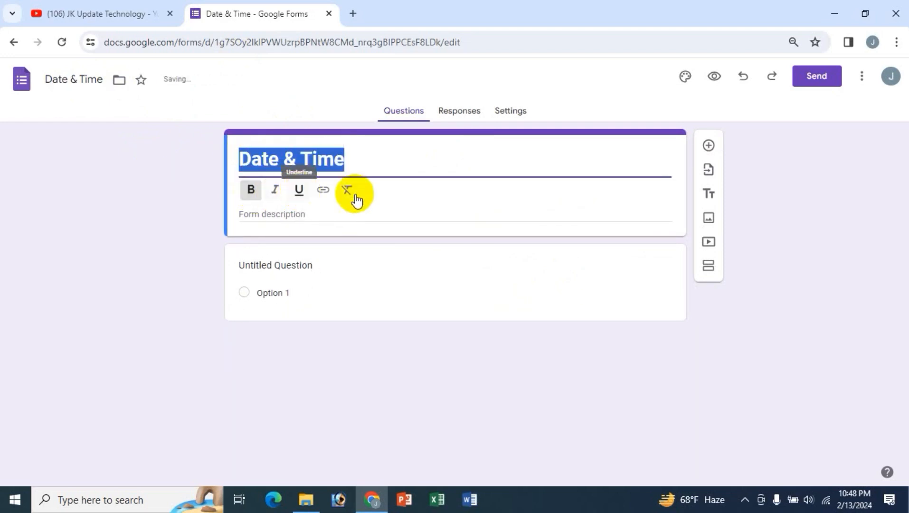
pyautogui.click(321, 194)
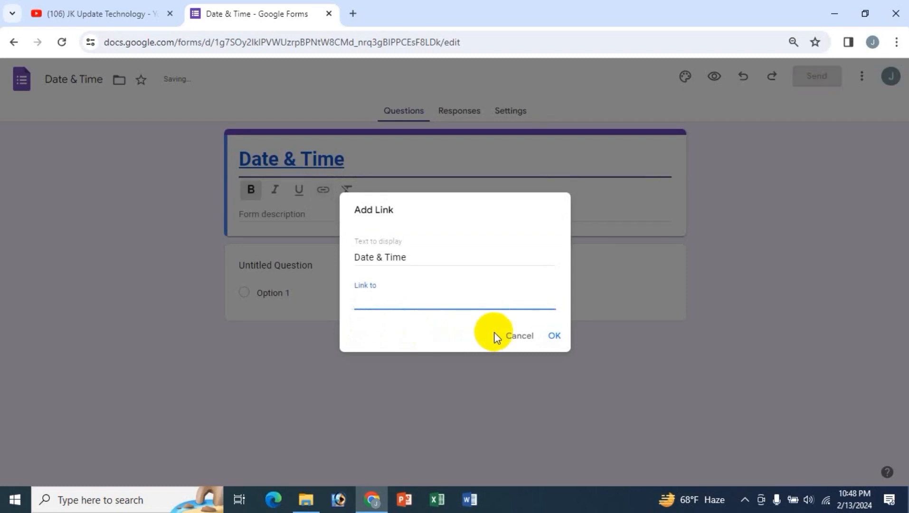
pyautogui.click(512, 334)
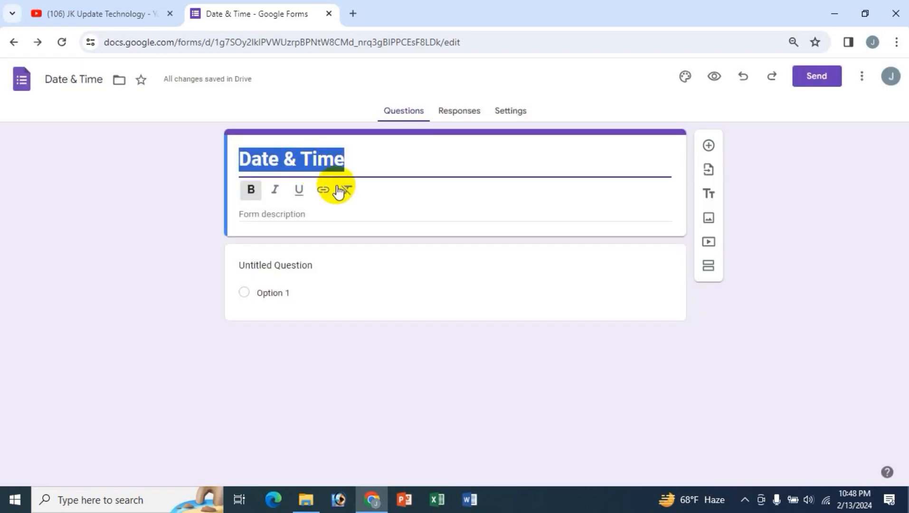
pyautogui.click(345, 192)
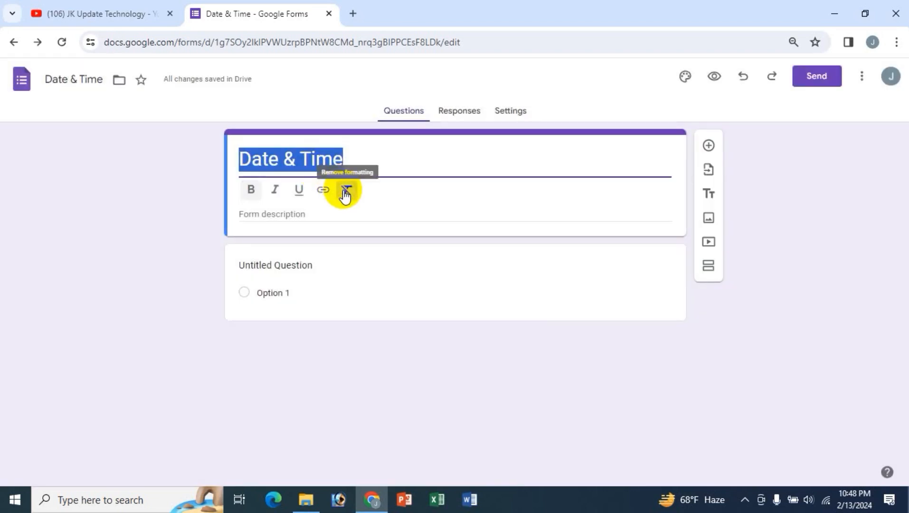
pyautogui.click(247, 195)
# - Add the filler description 'sdjkfs d dsdfsd dfsd' under the title
pyautogui.click(278, 216)
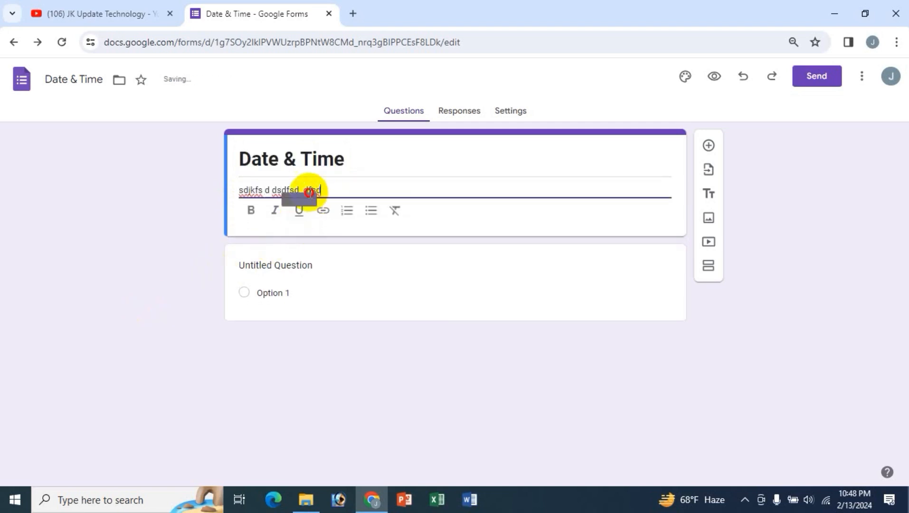
pyautogui.moveTo(322, 190); pyautogui.dragTo(232, 213)
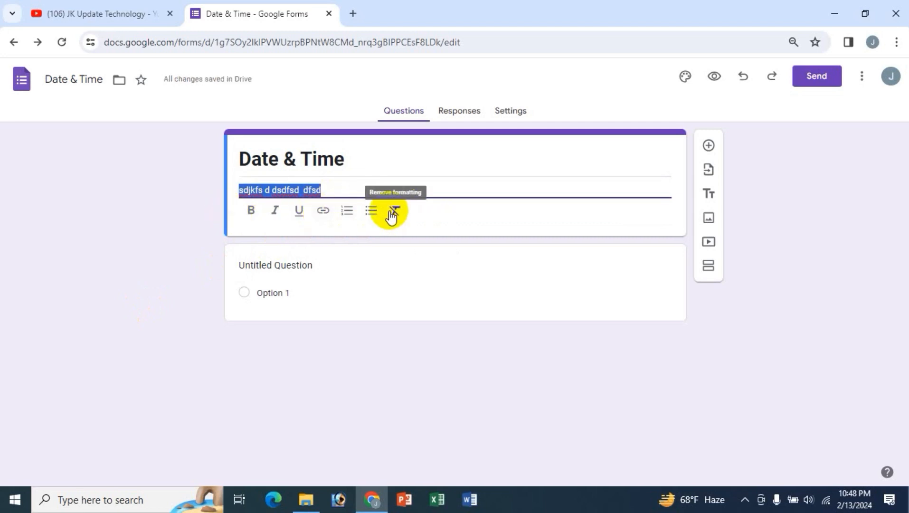
pyautogui.click(295, 190)
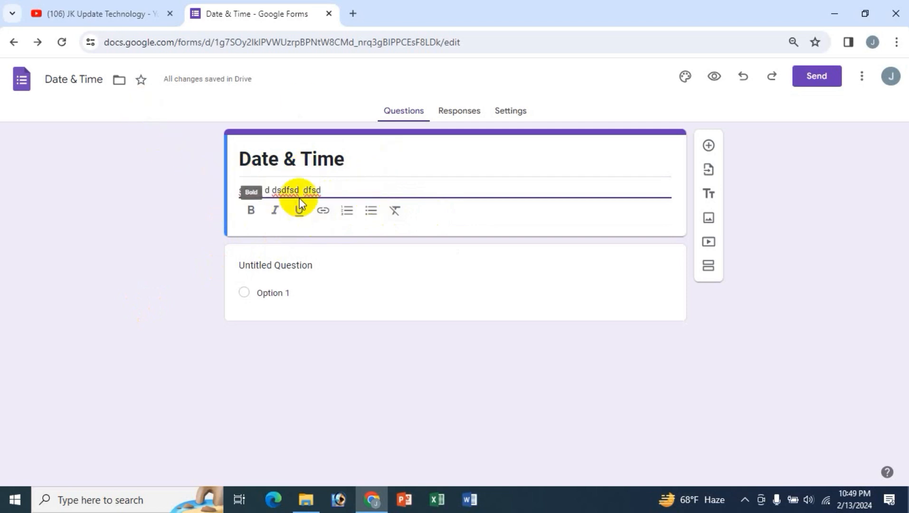
pyautogui.click(300, 264)
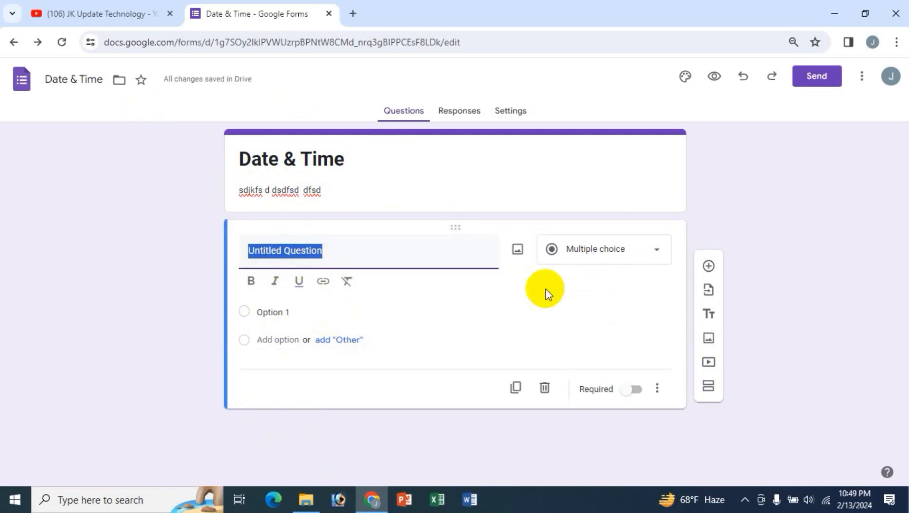
pyautogui.click(658, 251)
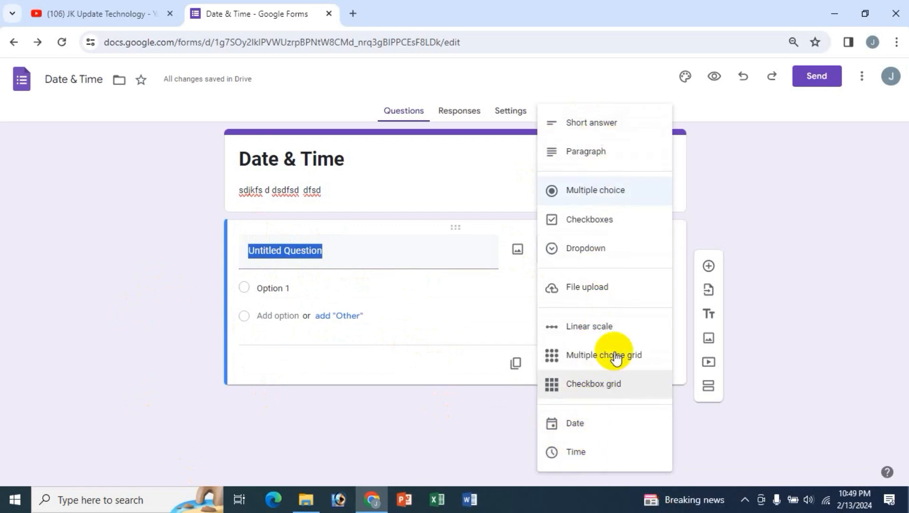
# - Browse the YouTube channel's Videos page, then return to the Date & Time form tab
pyautogui.click(115, 12)
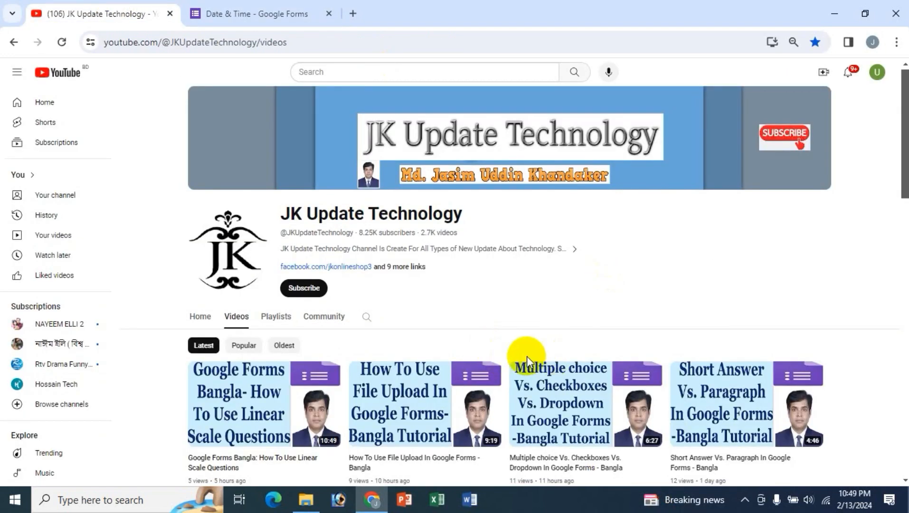
pyautogui.scroll(-1, 770, 267)
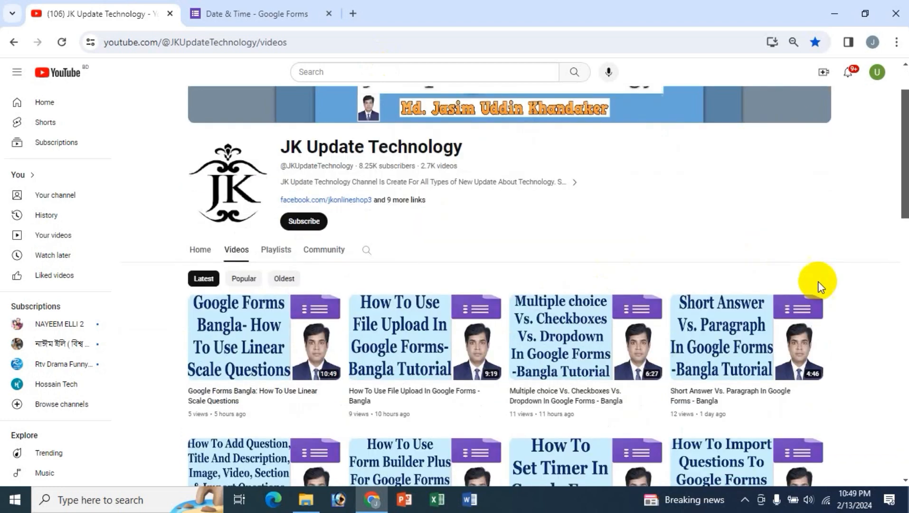
pyautogui.scroll(-4, 881, 300)
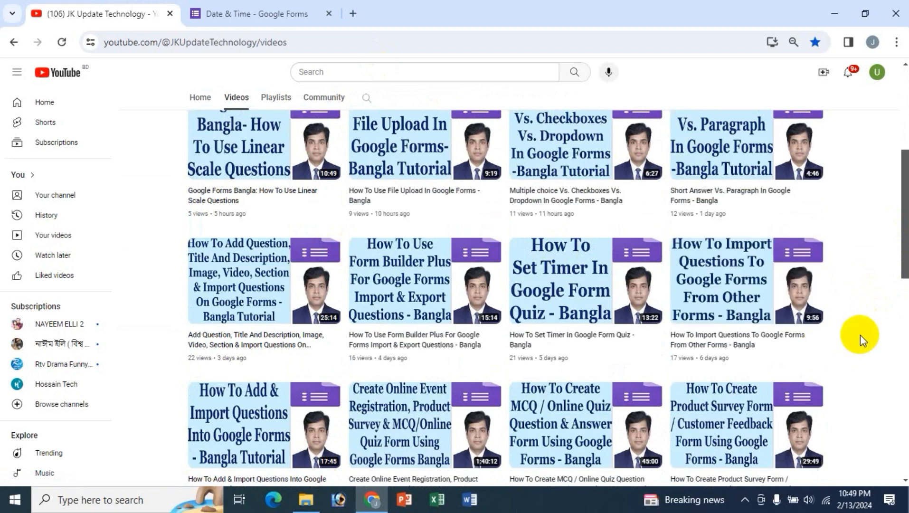
pyautogui.scroll(-1, 860, 335)
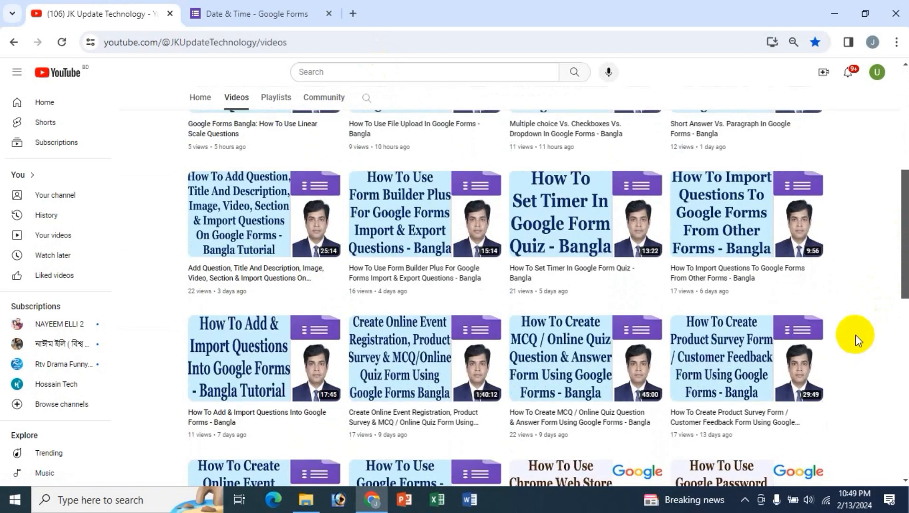
pyautogui.scroll(-3, 855, 334)
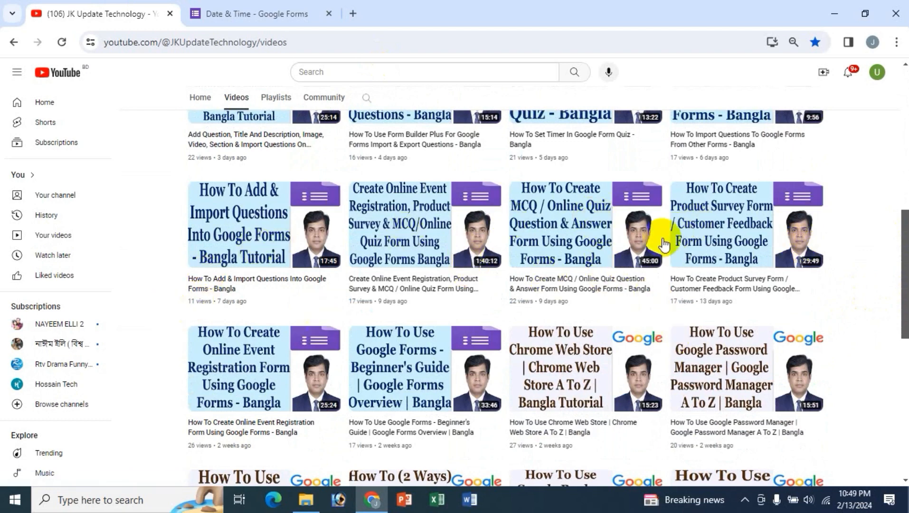
pyautogui.scroll(3, 726, 205)
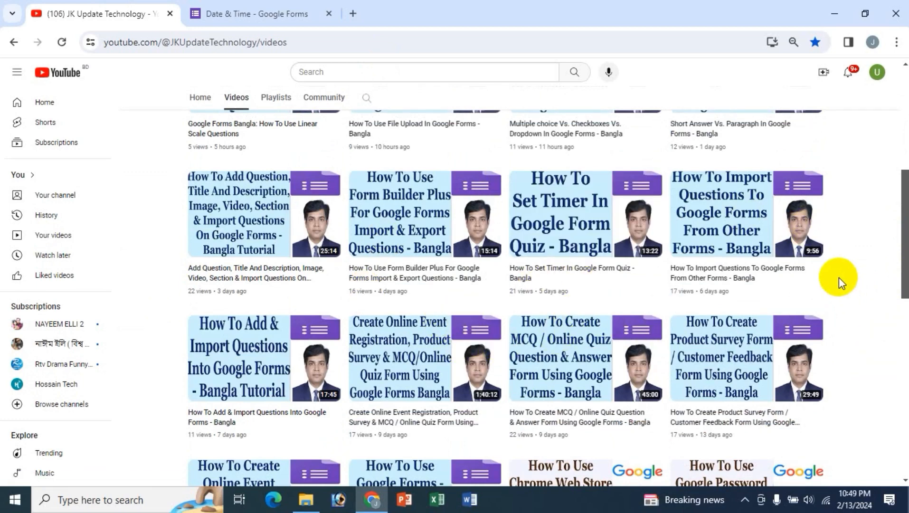
pyautogui.scroll(4, 839, 278)
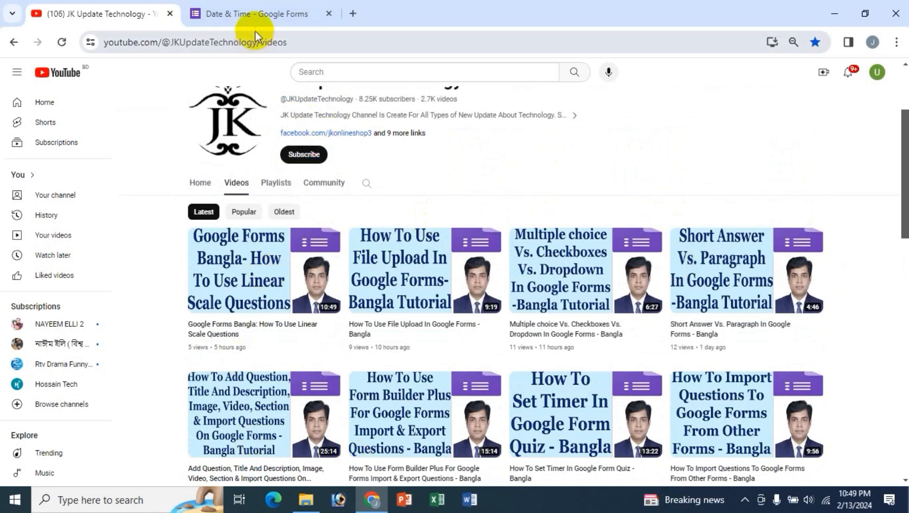
pyautogui.click(257, 7)
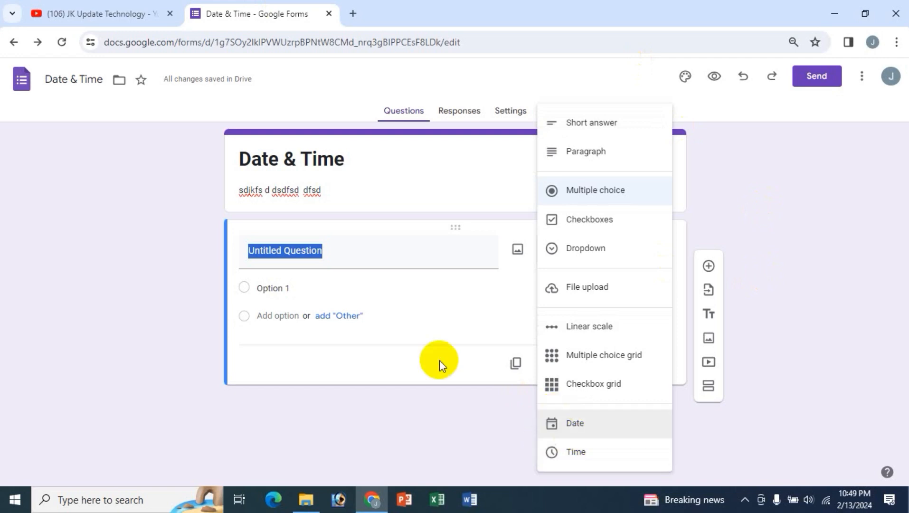
# - Retitle the first question 'Date of birth' and set its type to Date
pyautogui.click(164, 258)
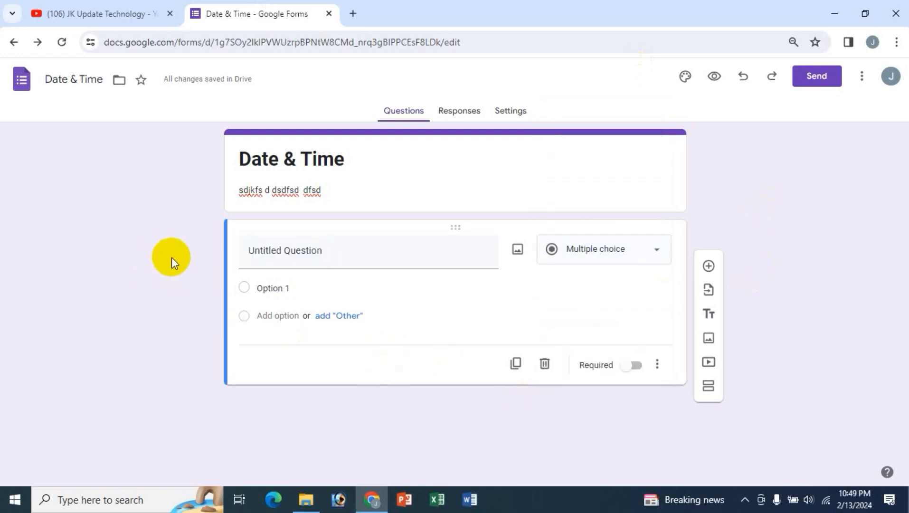
pyautogui.moveTo(343, 252); pyautogui.dragTo(196, 247)
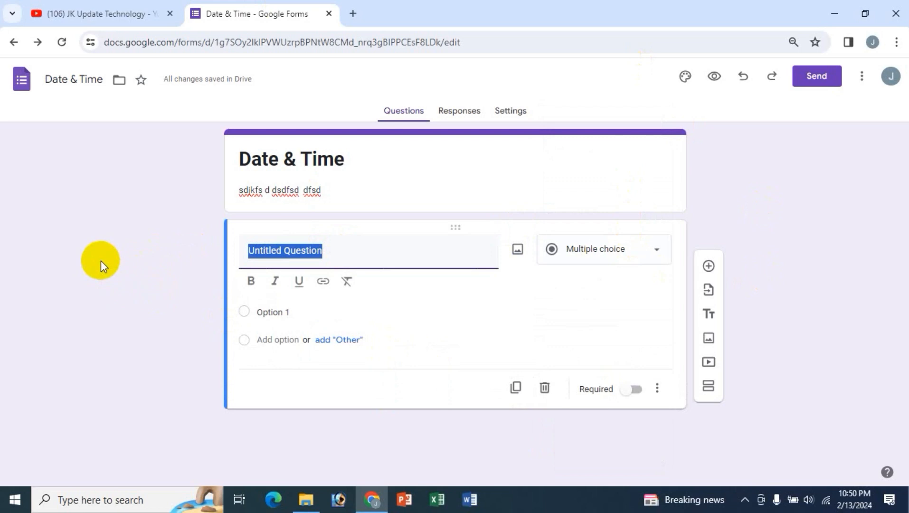
pyautogui.write('Date of b')
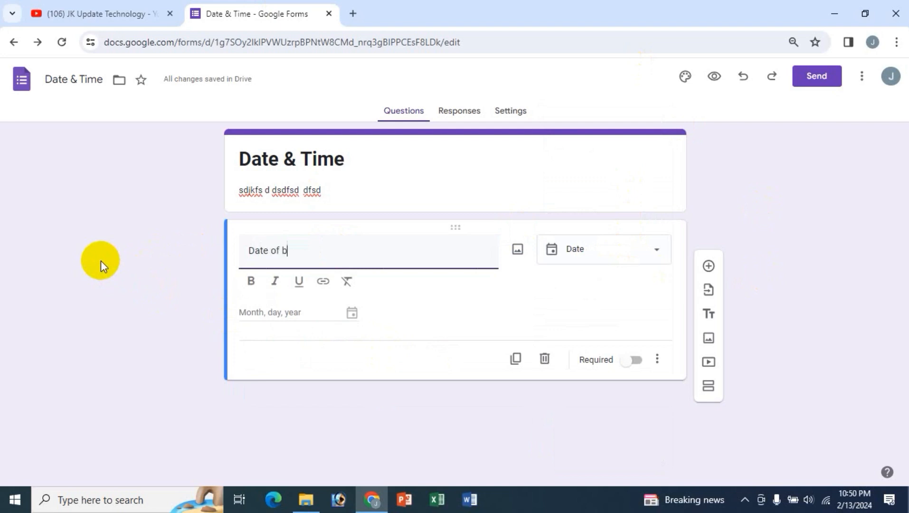
pyautogui.write('irth')
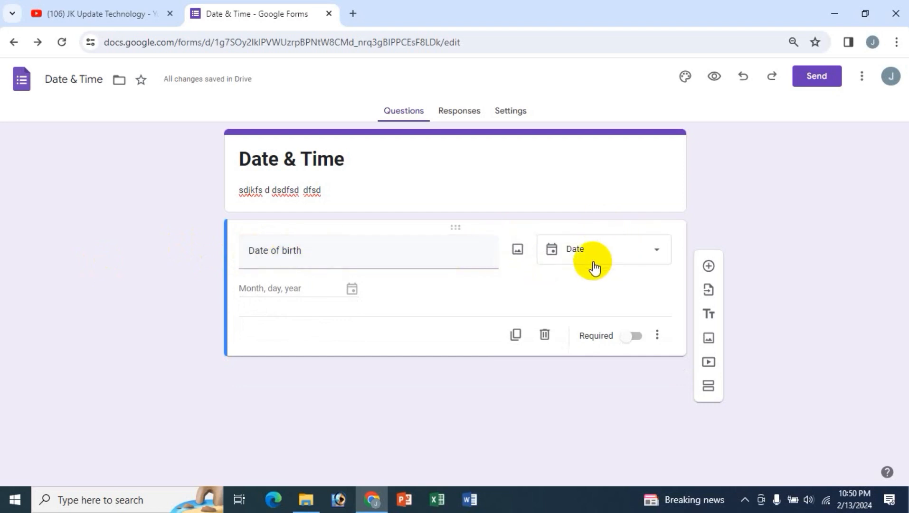
pyautogui.click(619, 259)
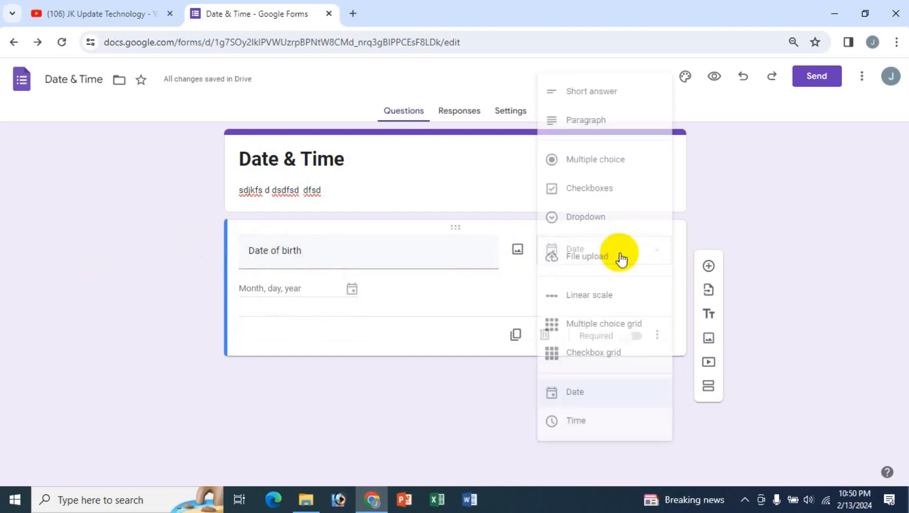
pyautogui.click(581, 395)
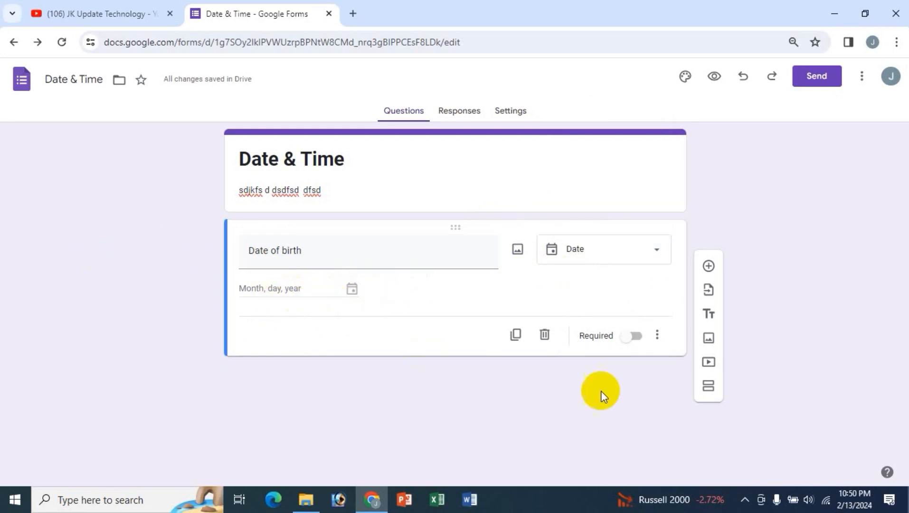
# - Enable Include time on Date of birth, make it required, and preview the form
pyautogui.click(657, 335)
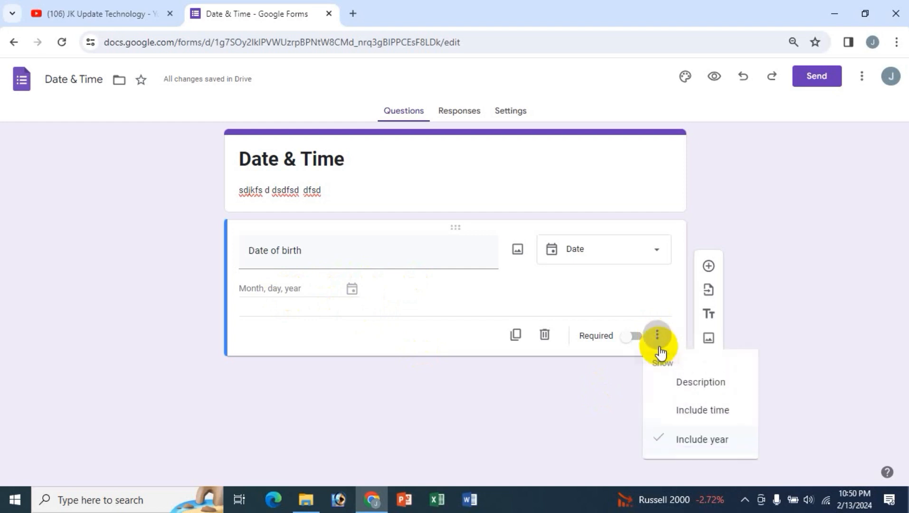
pyautogui.click(701, 383)
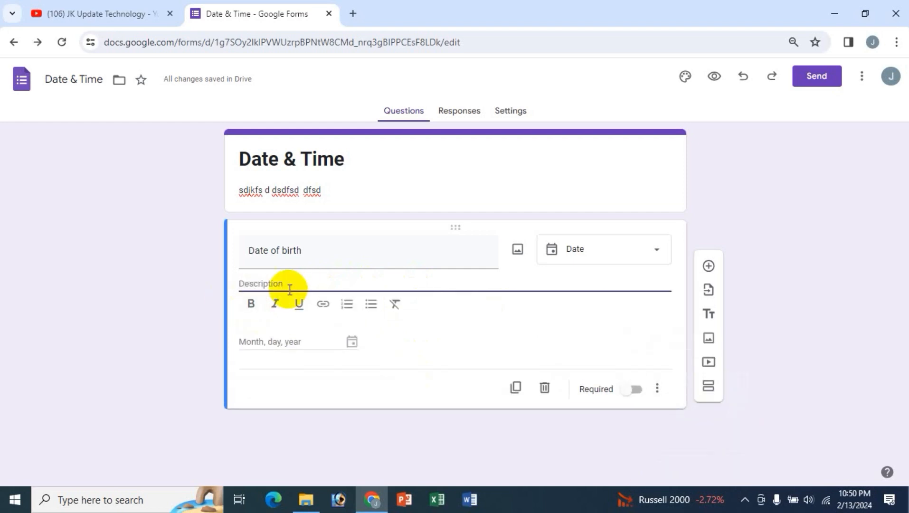
pyautogui.click(657, 389)
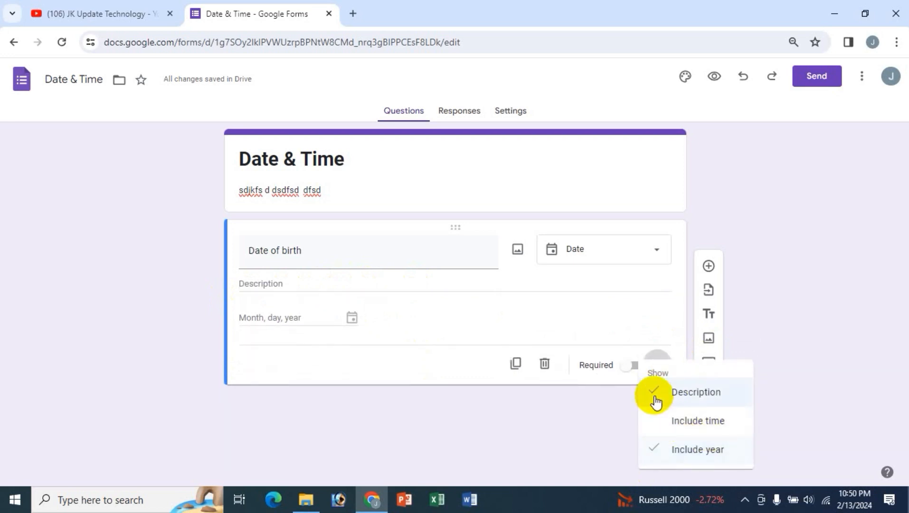
pyautogui.click(655, 393)
pyautogui.click(658, 362)
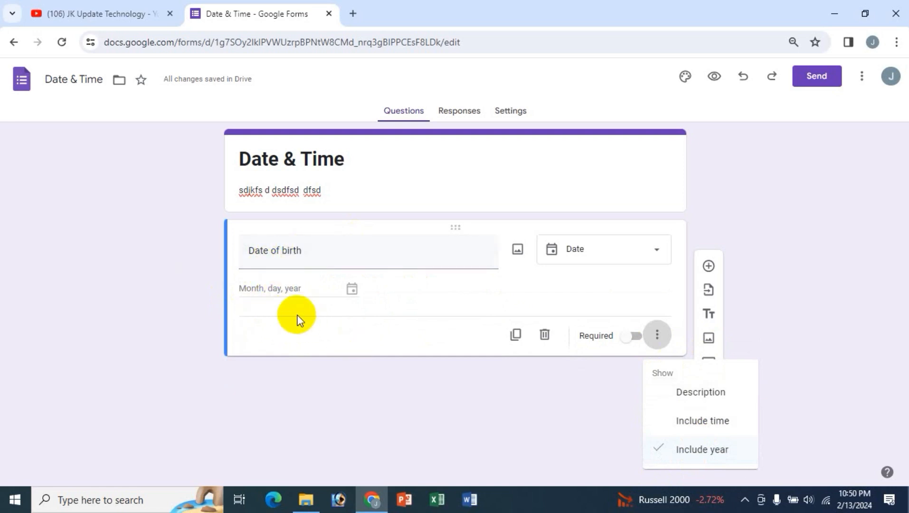
pyautogui.click(720, 427)
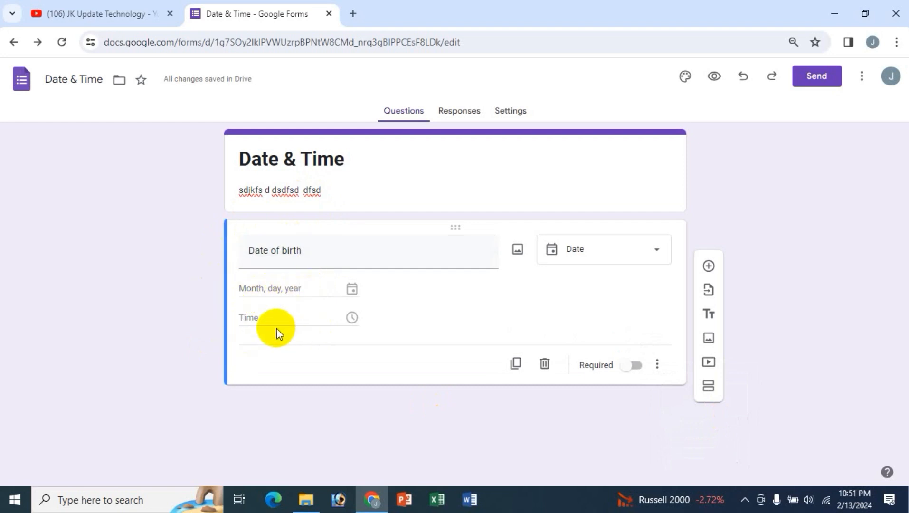
pyautogui.click(657, 364)
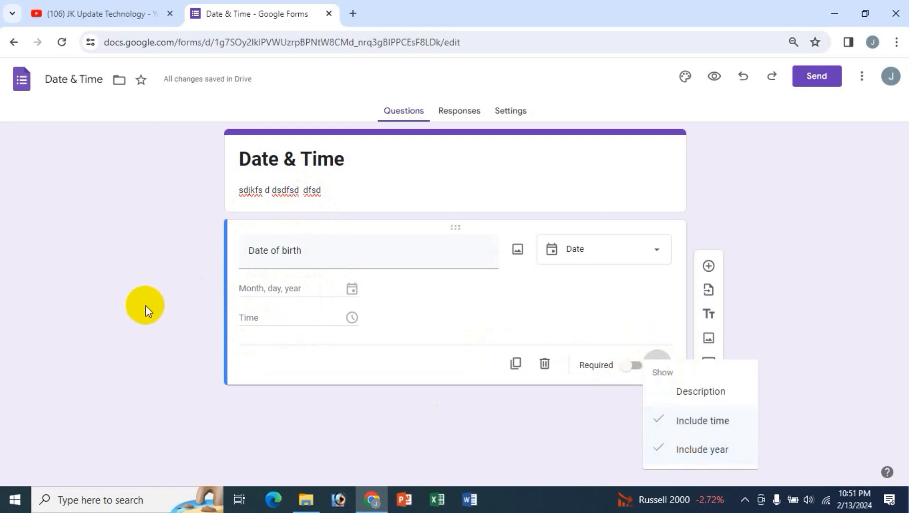
pyautogui.click(147, 305)
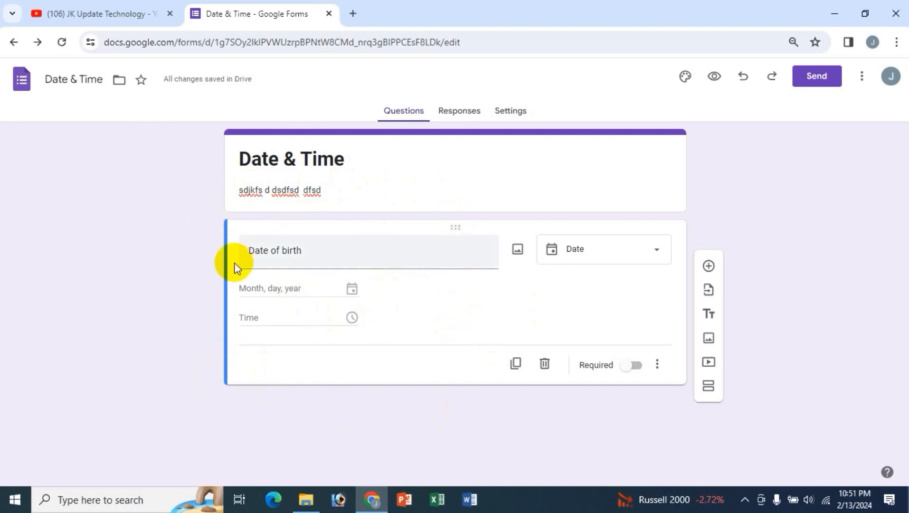
pyautogui.click(634, 365)
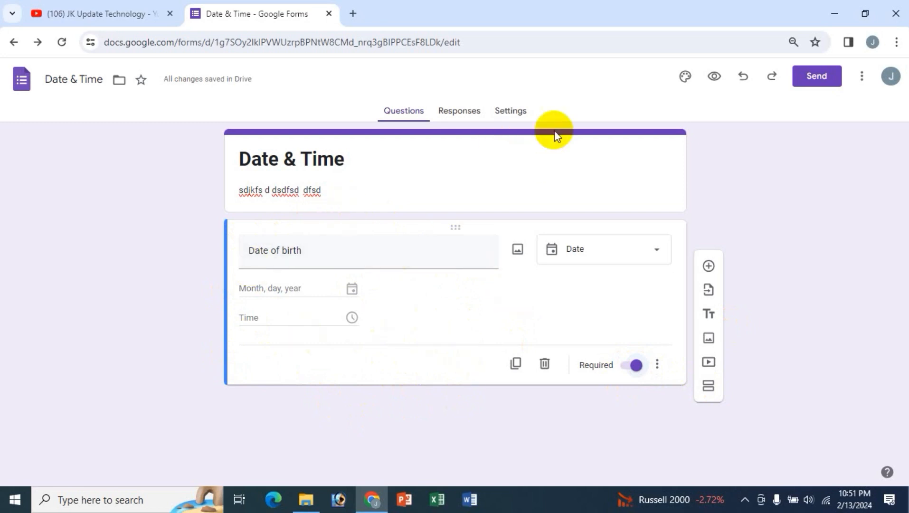
pyautogui.click(714, 75)
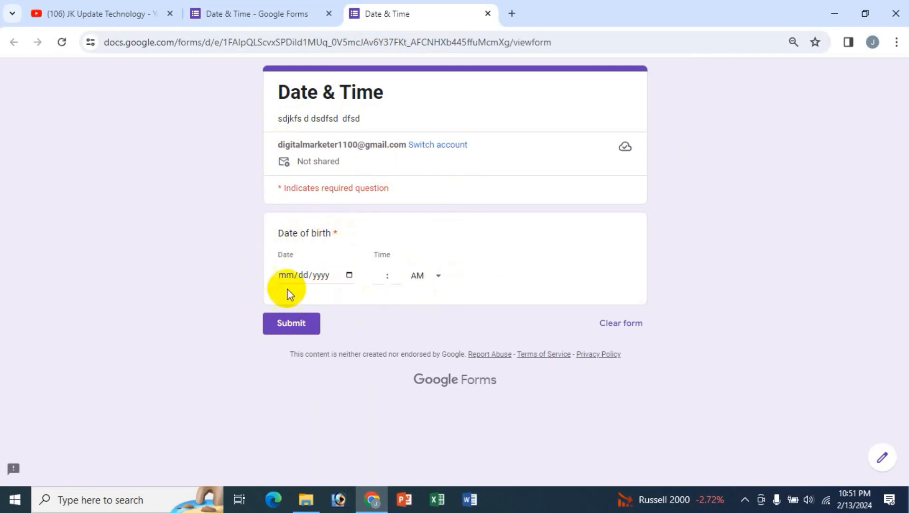
# - Open the Date of birth calendar and browse its month and year choices
pyautogui.click(350, 275)
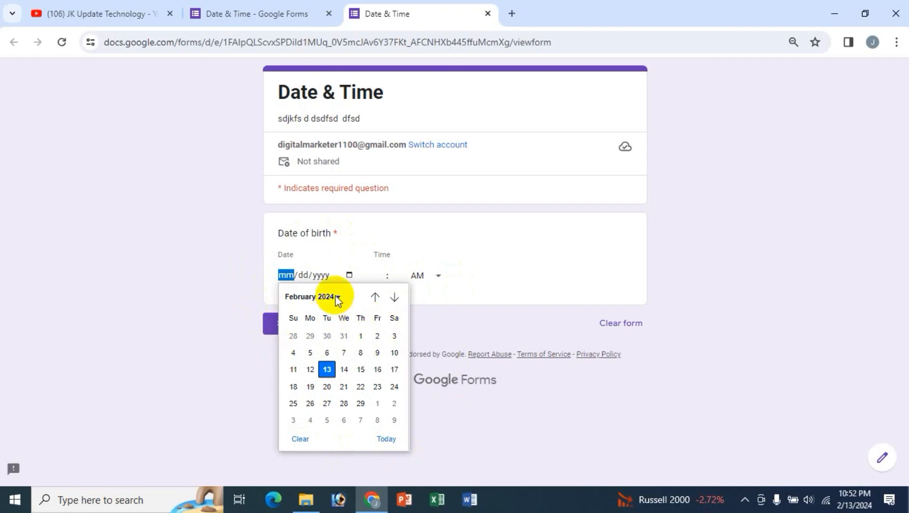
pyautogui.click(375, 297)
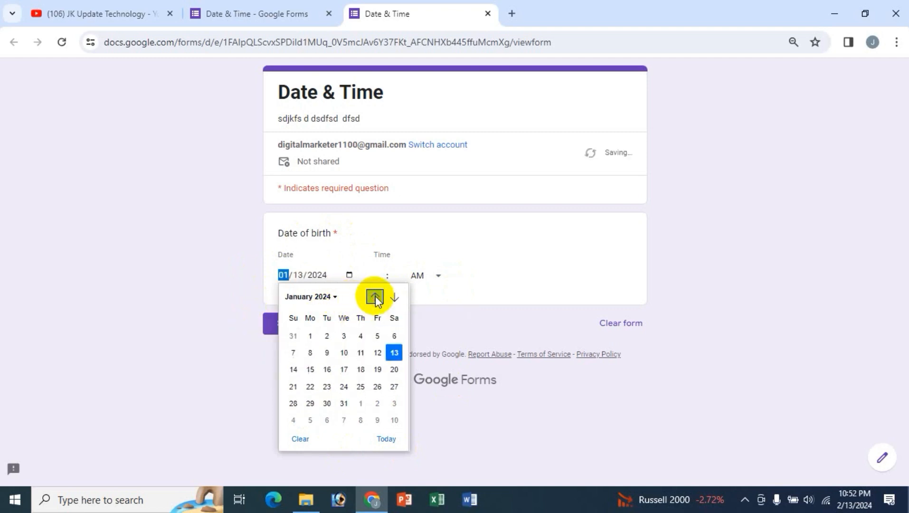
pyautogui.click(322, 299)
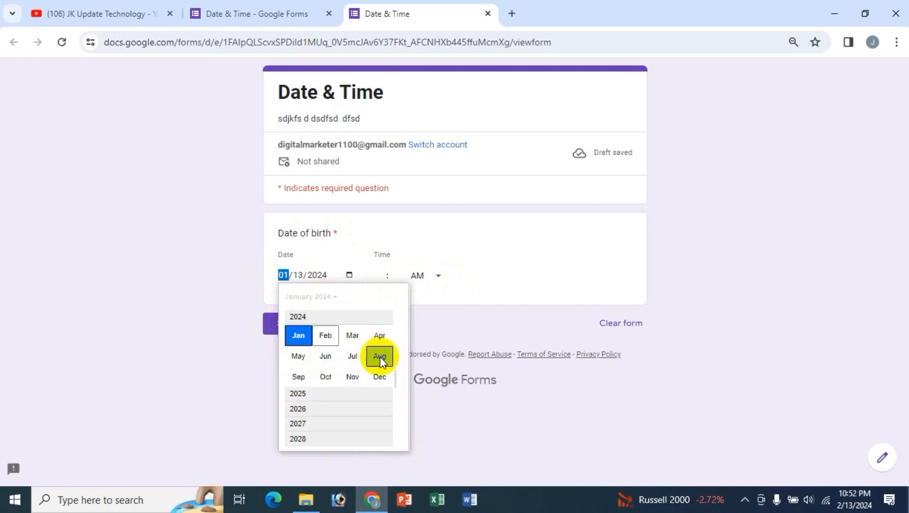
pyautogui.moveTo(396, 378); pyautogui.dragTo(394, 344)
pyautogui.scroll(4, 393, 344)
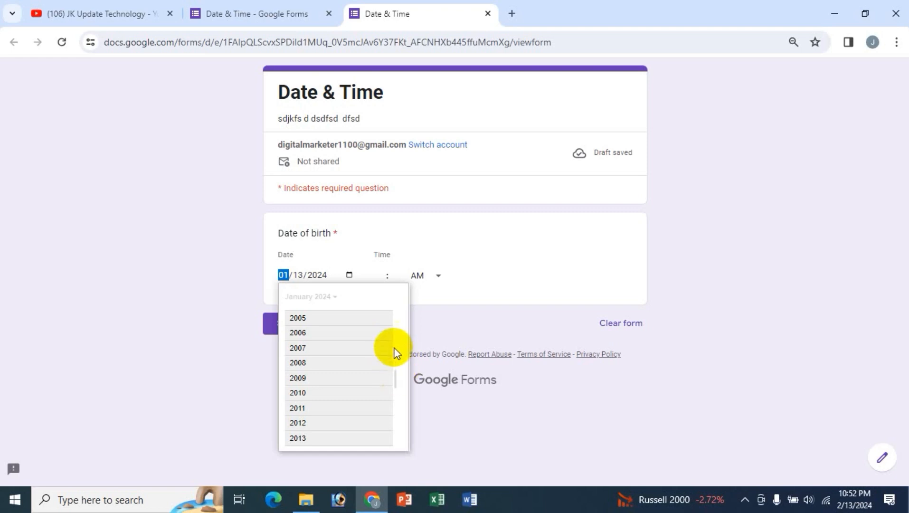
pyautogui.scroll(-1, 390, 356)
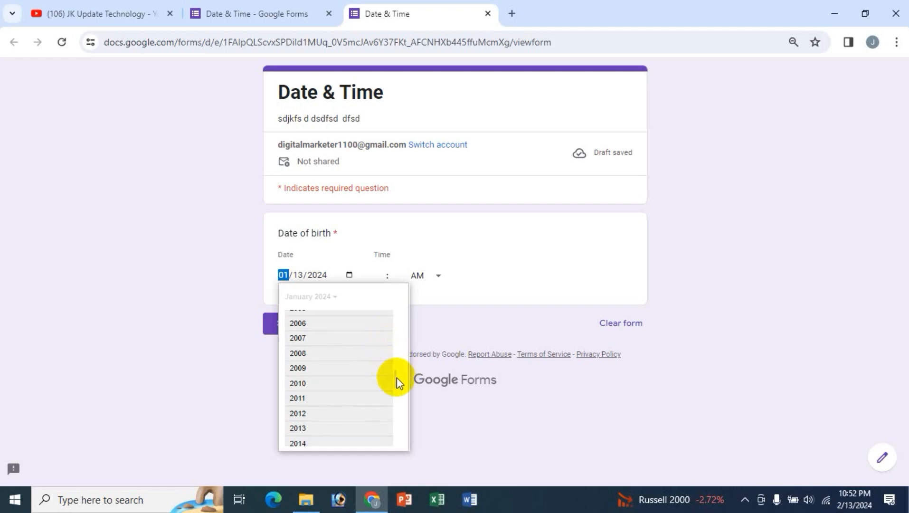
pyautogui.moveTo(396, 378)
pyautogui.mouseDown()
pyautogui.moveTo(385, 447)
pyautogui.moveTo(383, 421)
pyautogui.mouseUp()
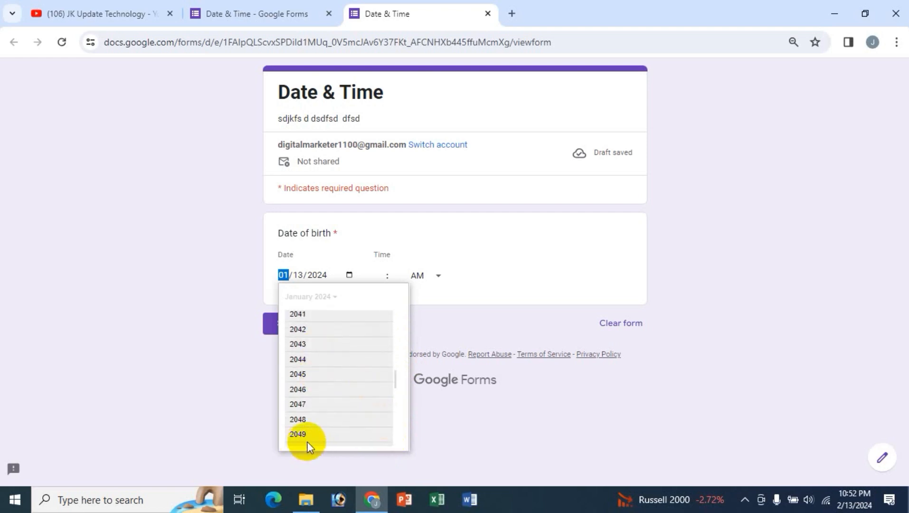
pyautogui.scroll(-1, 320, 444)
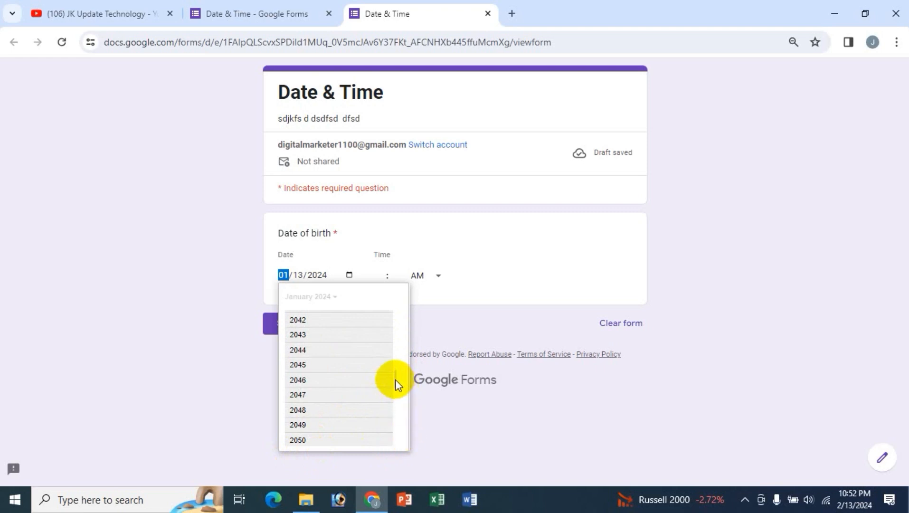
pyautogui.moveTo(395, 379); pyautogui.dragTo(398, 305)
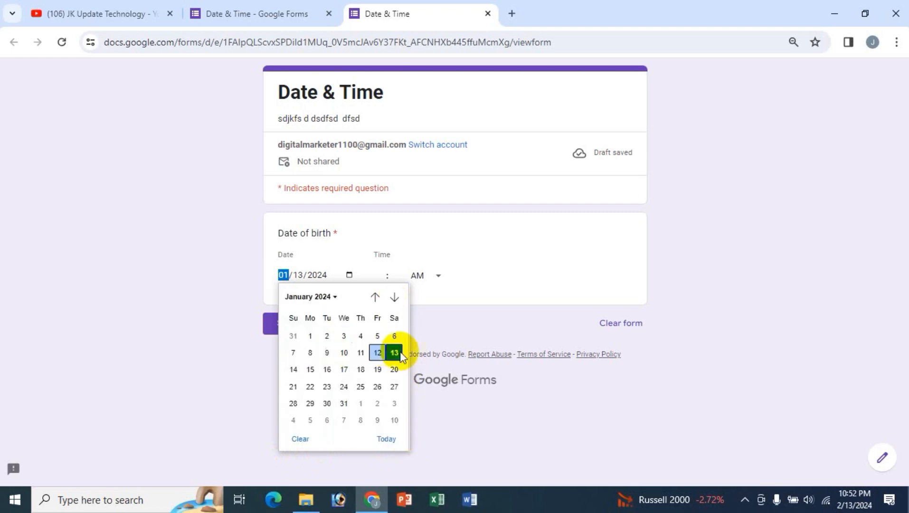
# - Pick August 17, 2006 as the birth date
pyautogui.click(375, 297)
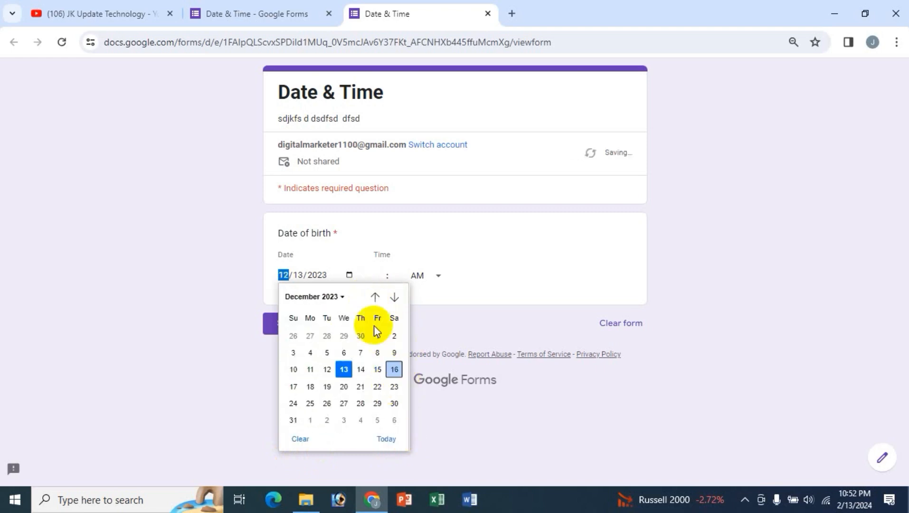
pyautogui.click(334, 297)
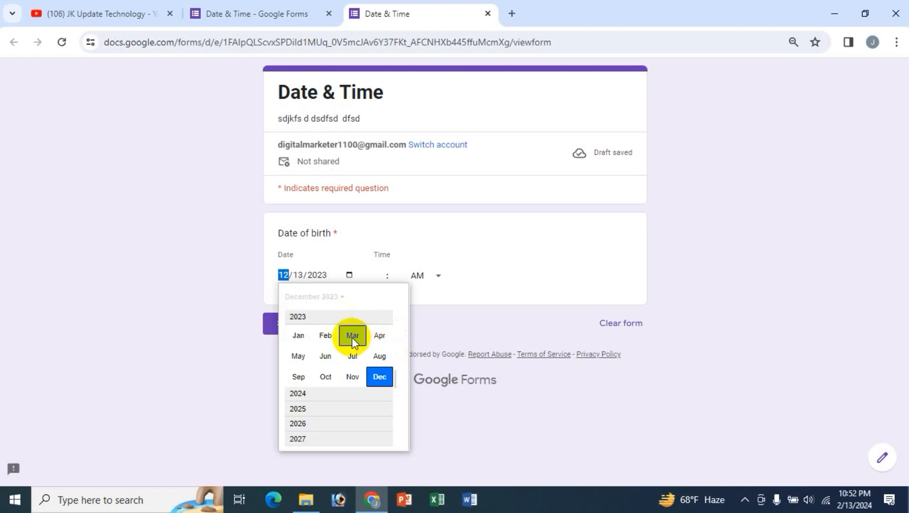
pyautogui.scroll(-1, 366, 393)
pyautogui.scroll(2, 367, 393)
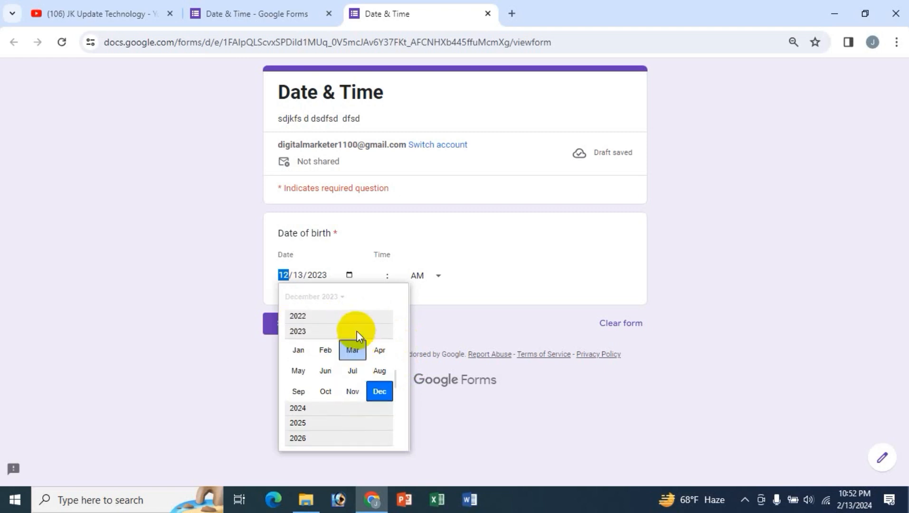
pyautogui.scroll(3, 330, 323)
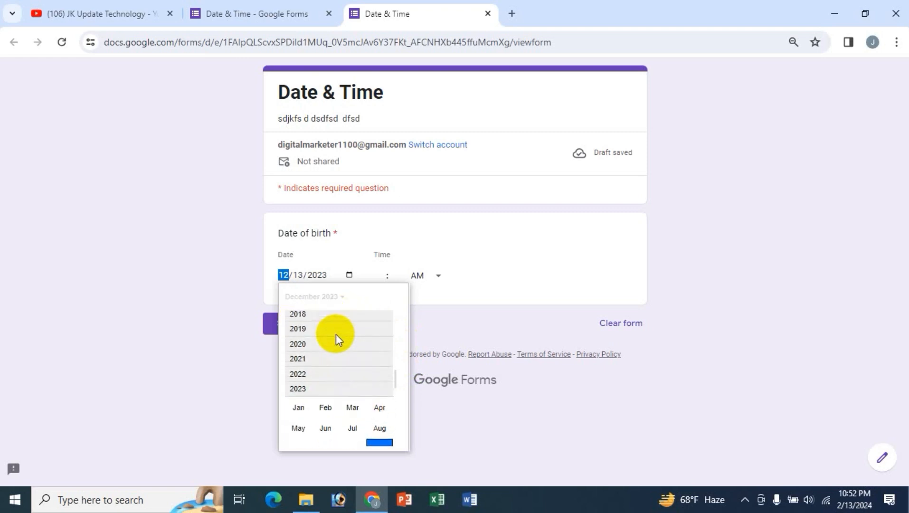
pyautogui.scroll(1, 336, 334)
pyautogui.scroll(7, 394, 370)
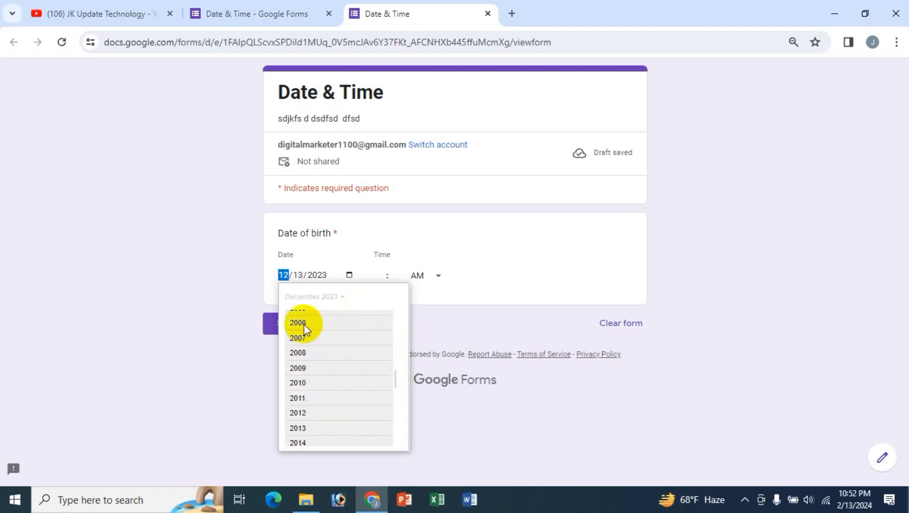
pyautogui.click(303, 327)
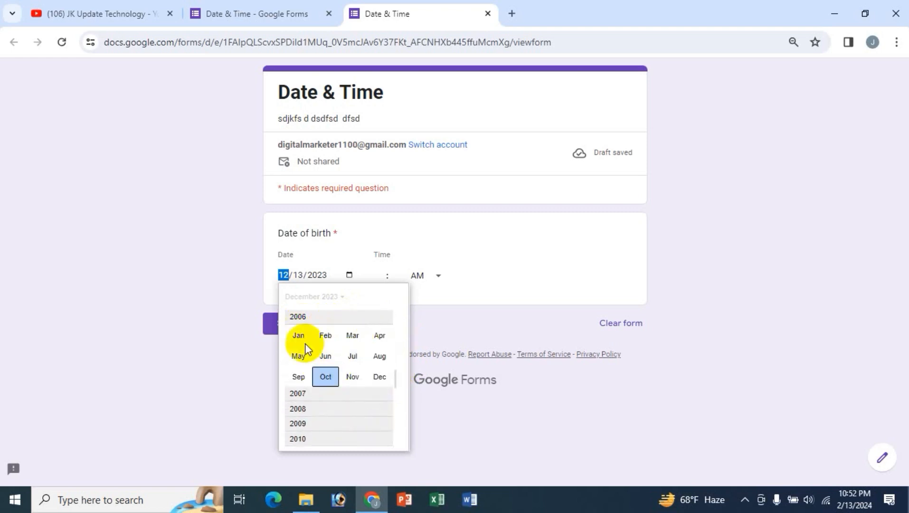
pyautogui.click(379, 356)
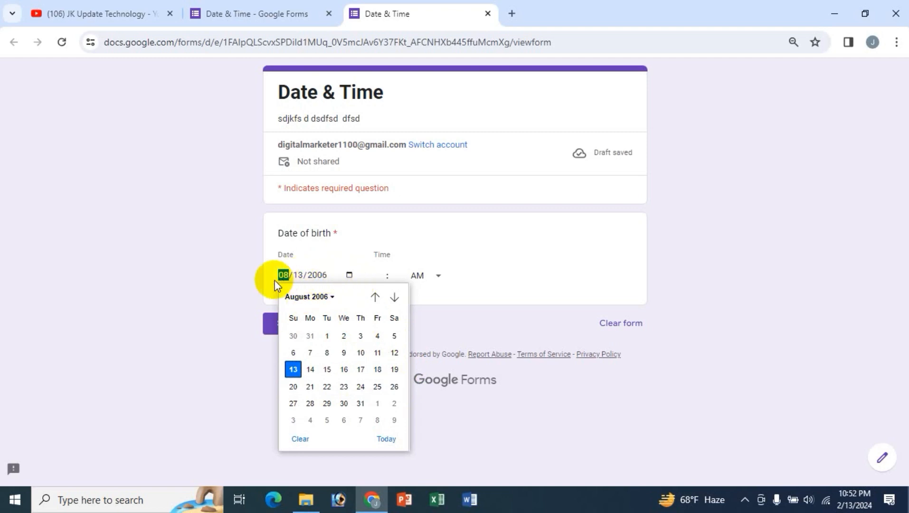
pyautogui.click(360, 369)
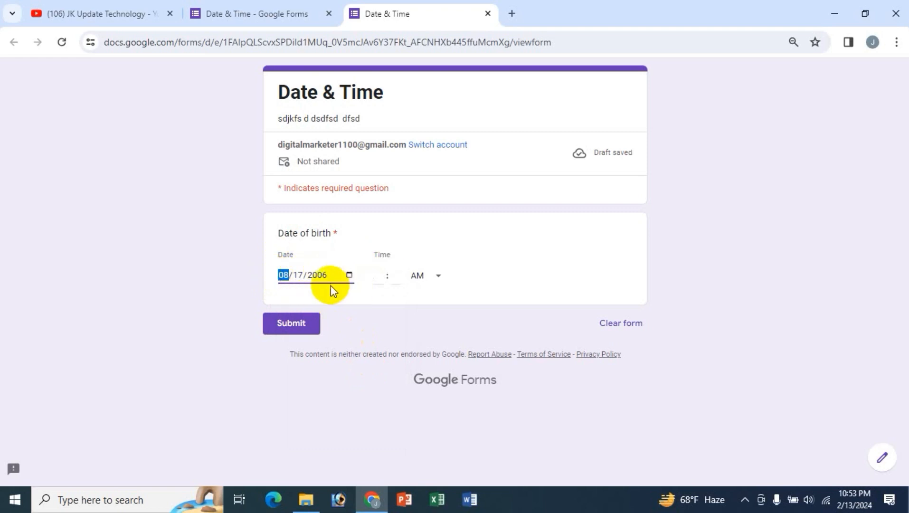
# - Enter 06:50 PM as the Date of birth time
pyautogui.click(384, 278)
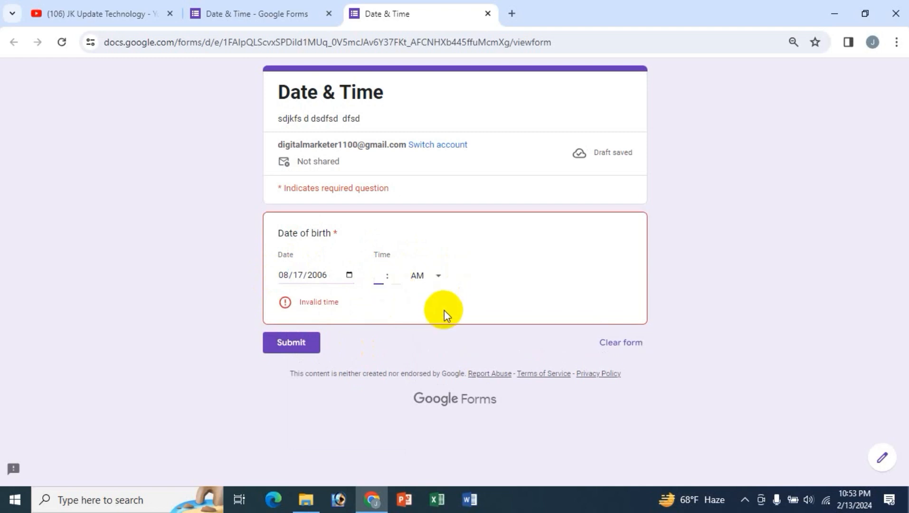
pyautogui.write('6')
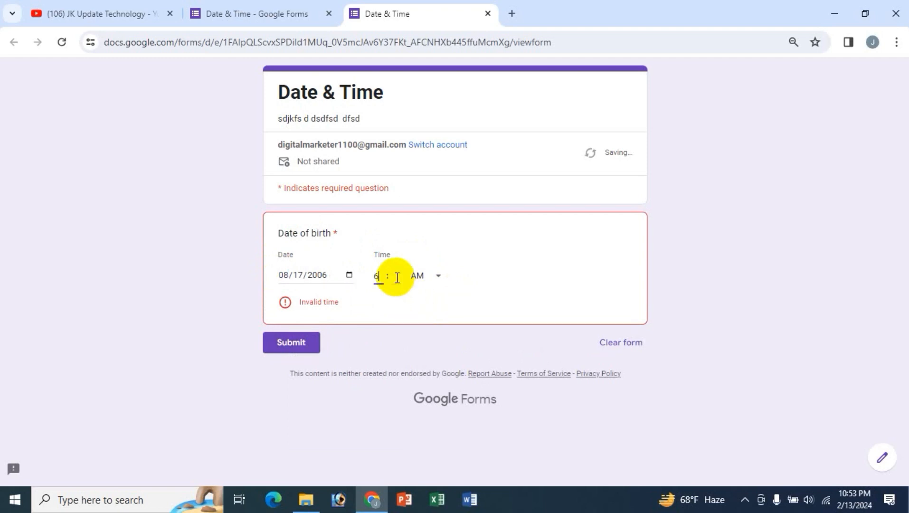
pyautogui.press('Tab')
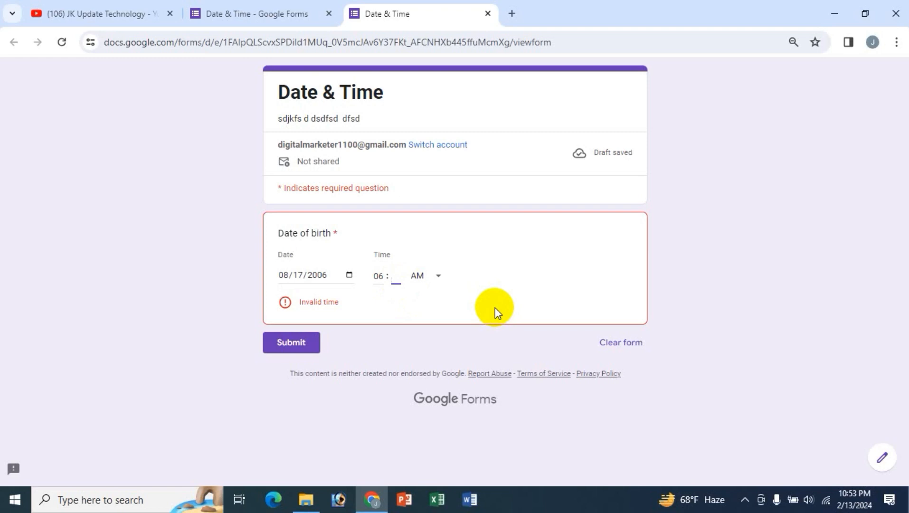
pyautogui.write('50')
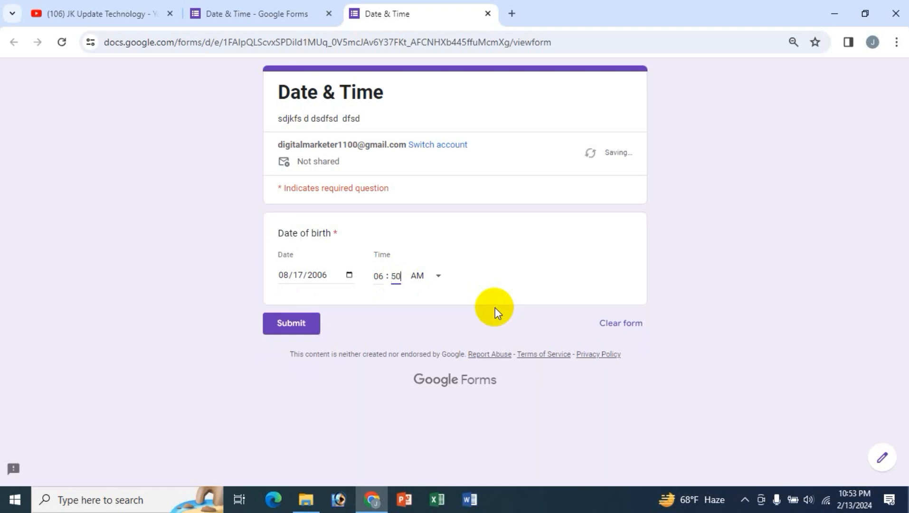
pyautogui.click(430, 285)
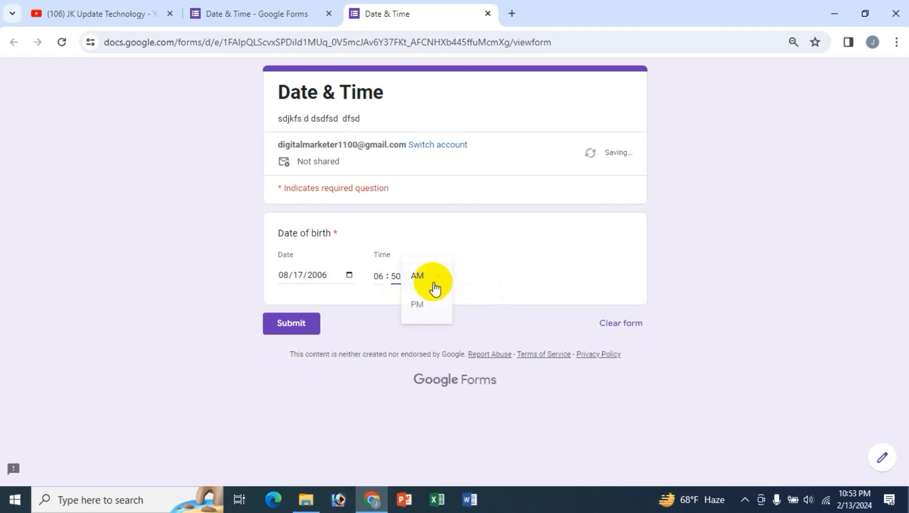
pyautogui.click(422, 313)
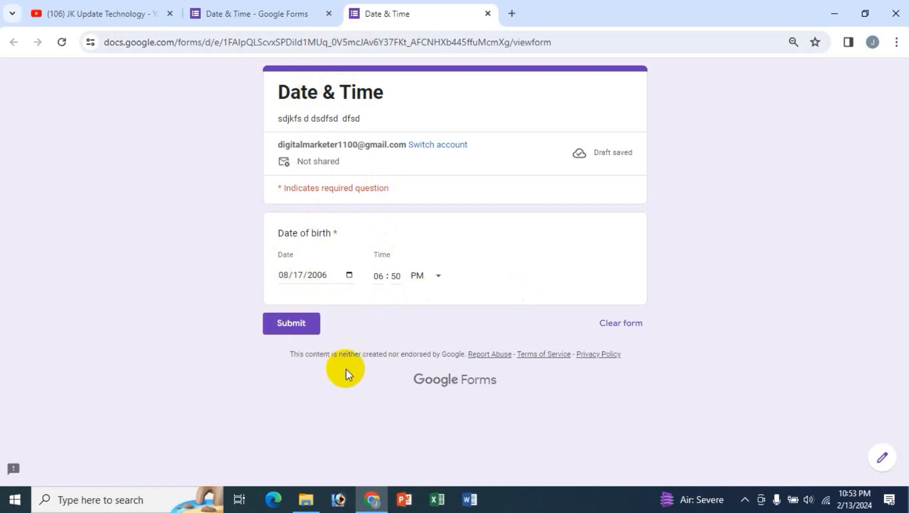
# - Add a Time question titled 'Appointment Duration' below Date of birth
pyautogui.click(245, 11)
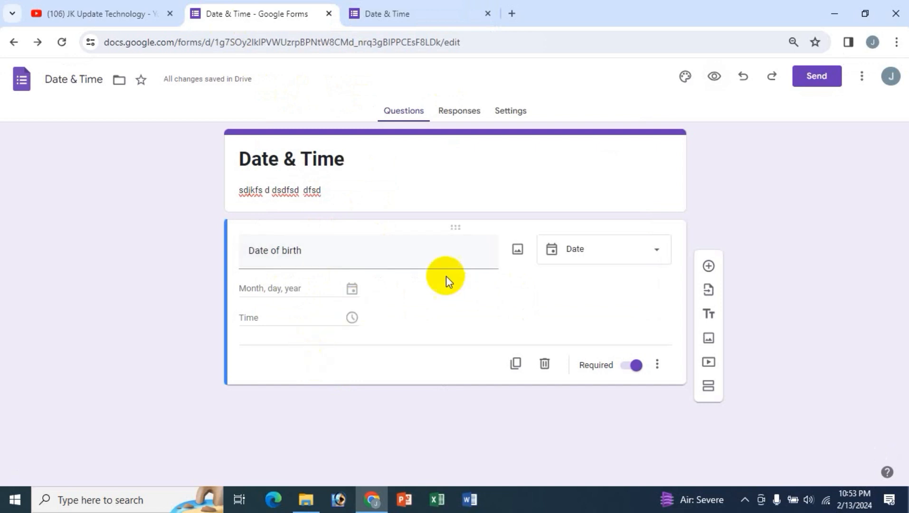
pyautogui.click(709, 266)
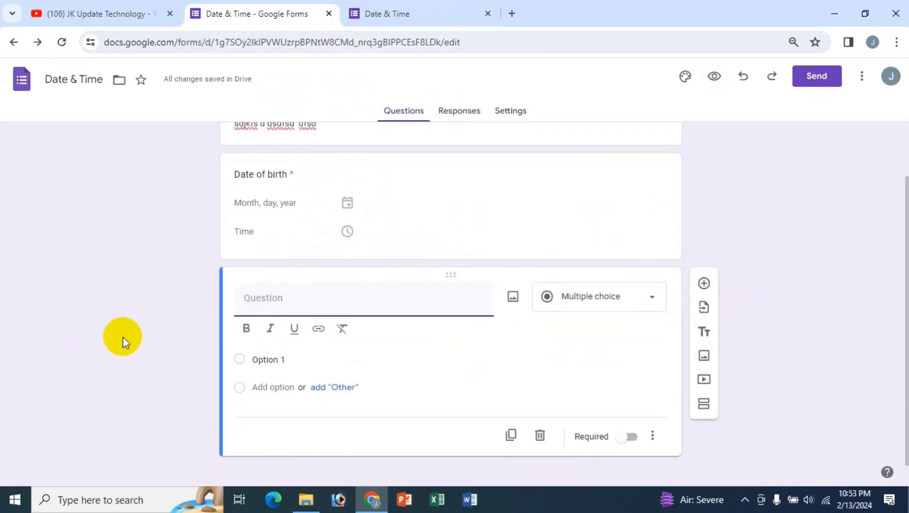
pyautogui.write('Appo')
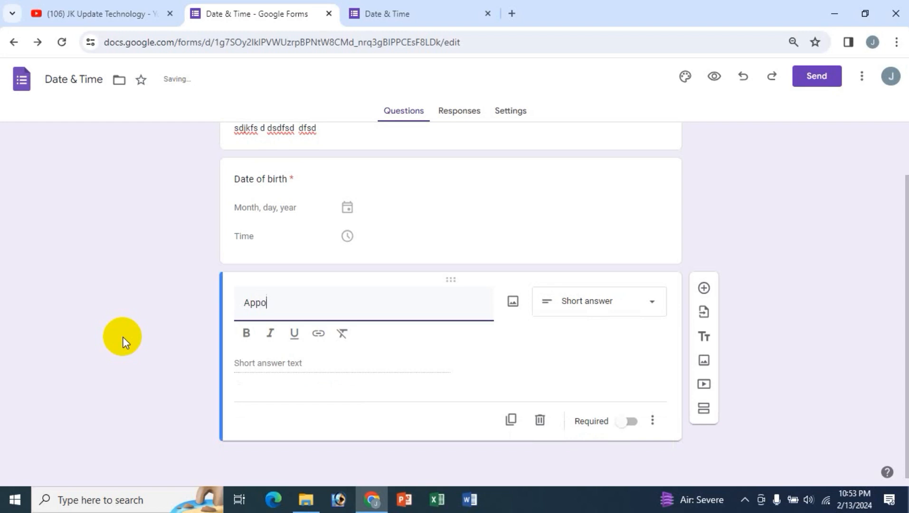
pyautogui.write('intment Duration')
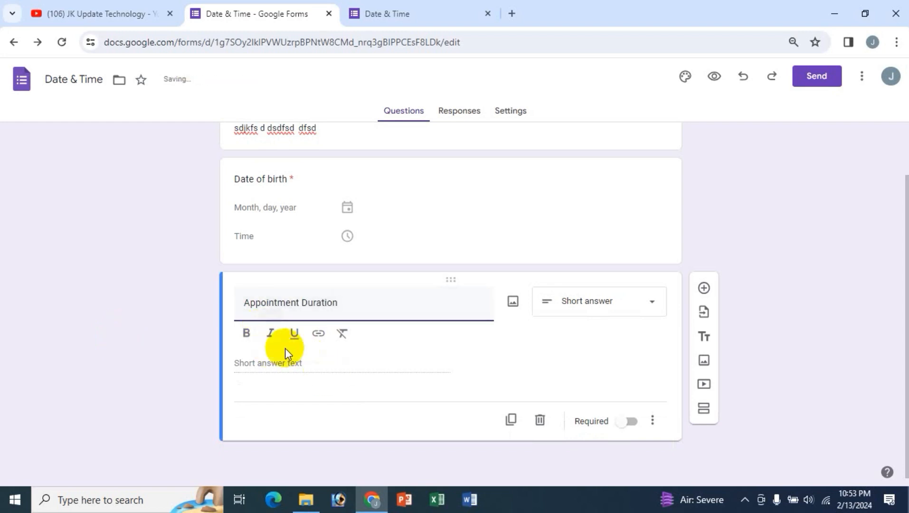
pyautogui.click(623, 308)
pyautogui.click(573, 456)
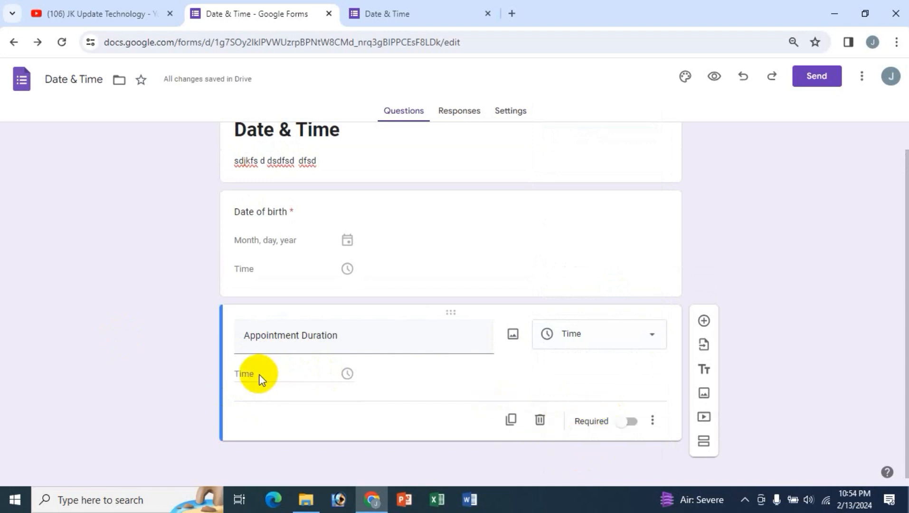
# - Set Appointment Duration to ask for a duration and make it required
pyautogui.click(651, 432)
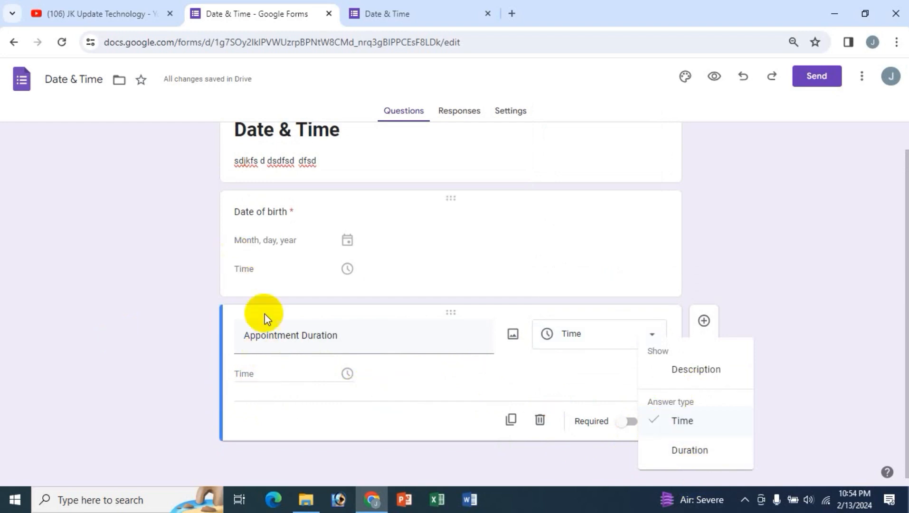
pyautogui.click(688, 450)
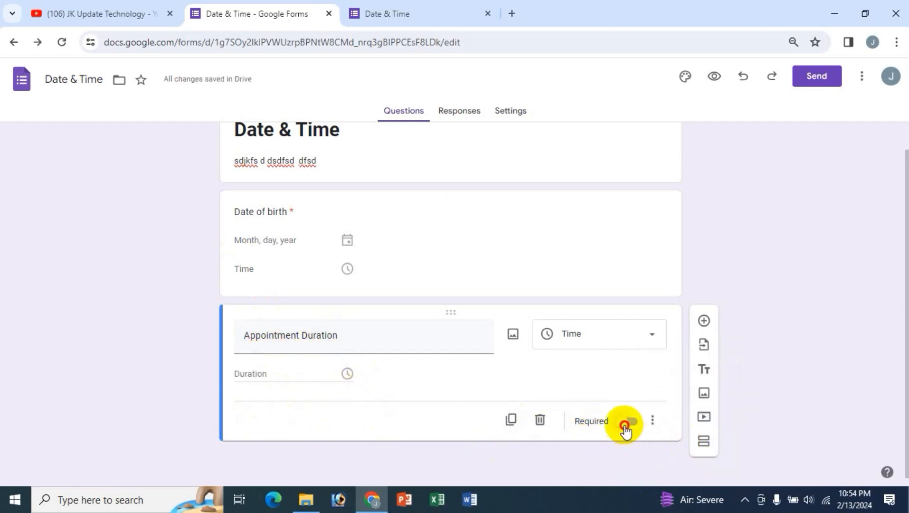
pyautogui.click(626, 422)
pyautogui.click(652, 423)
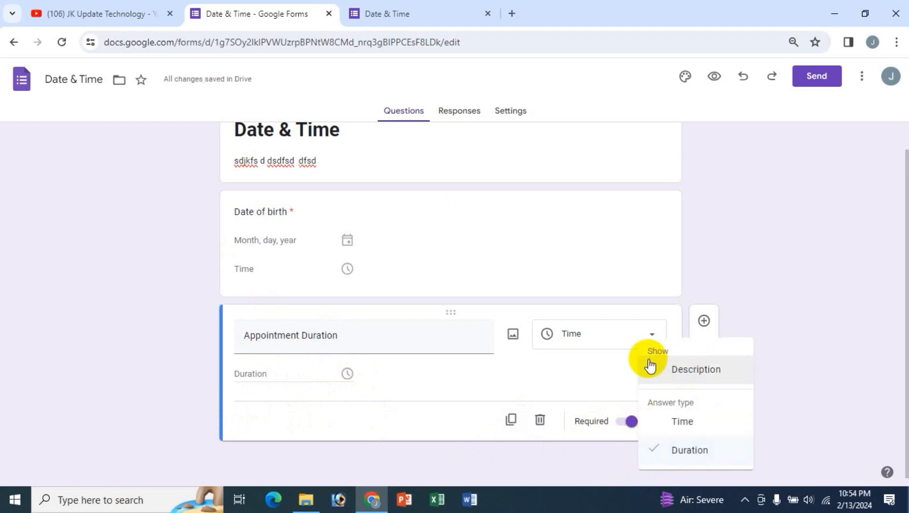
pyautogui.click(143, 384)
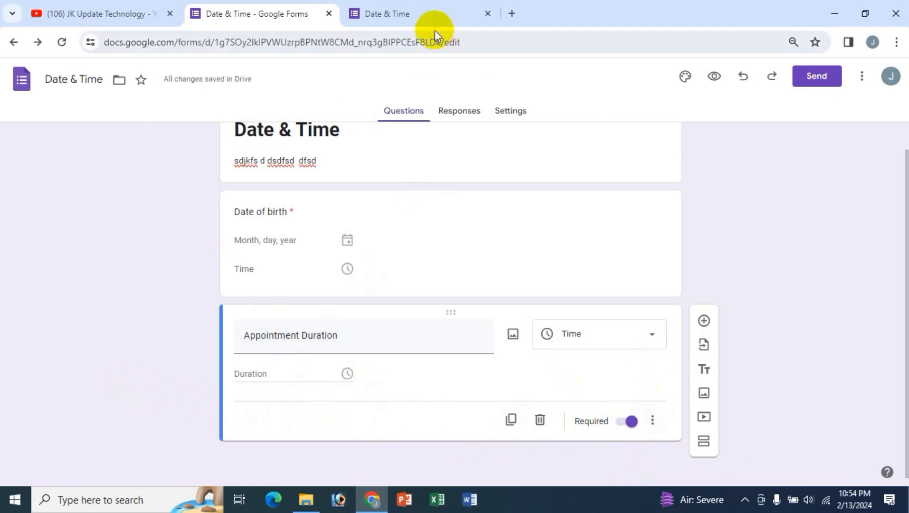
# - Reload the preview, enter a 10:20:35 duration, and submit the response
pyautogui.click(400, 19)
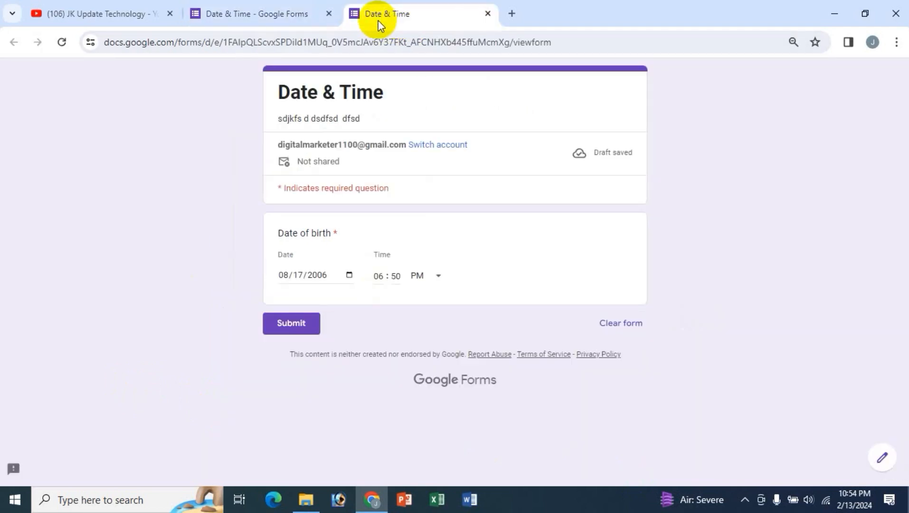
pyautogui.click(61, 43)
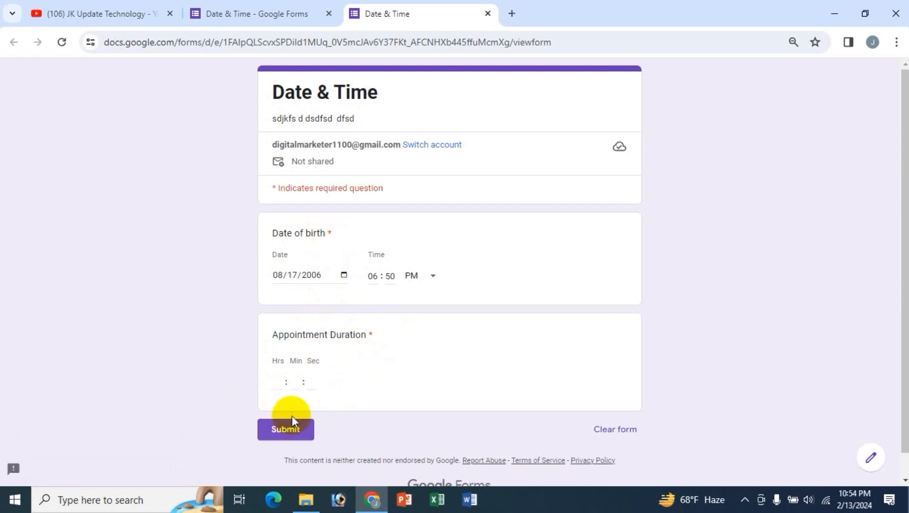
pyautogui.click(278, 382)
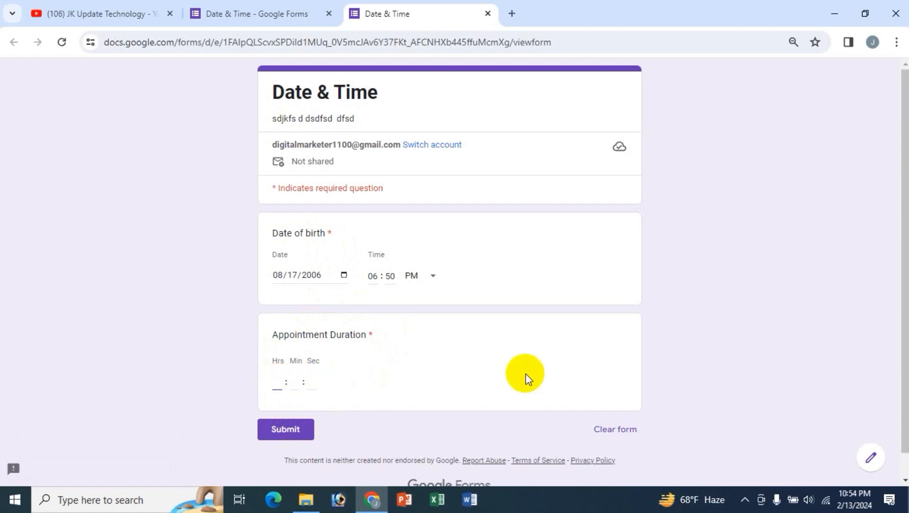
pyautogui.write('10')
pyautogui.press('Tab')
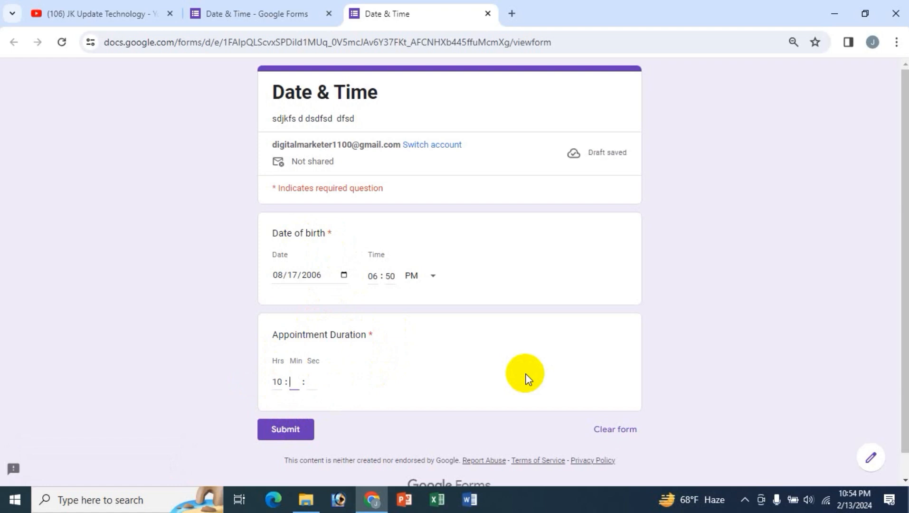
pyautogui.write('20')
pyautogui.press('Tab')
pyautogui.write('35')
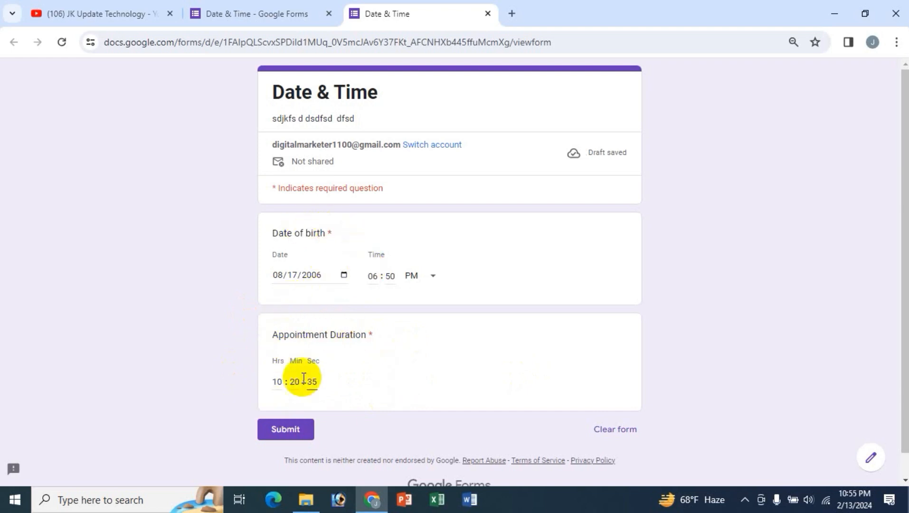
pyautogui.click(292, 433)
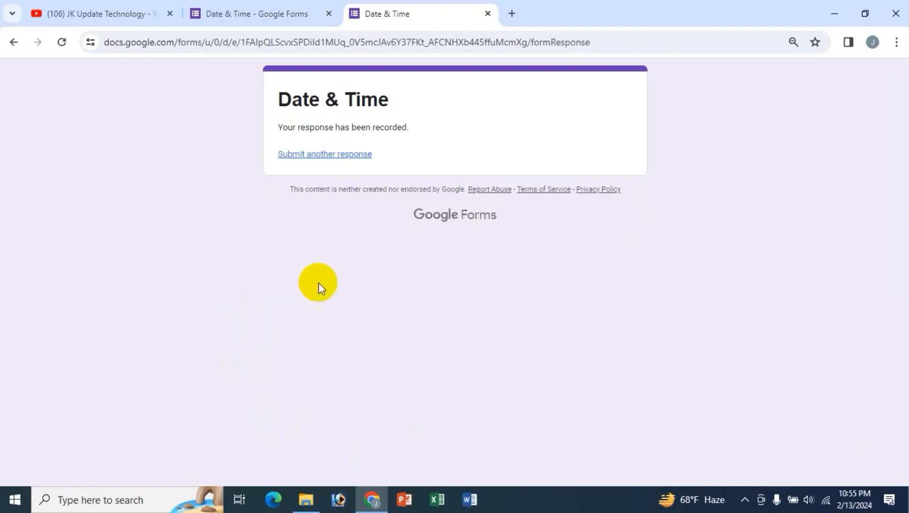
# - Show responses by question for Appointment Duration, including the 10:20:35 answer
pyautogui.click(262, 14)
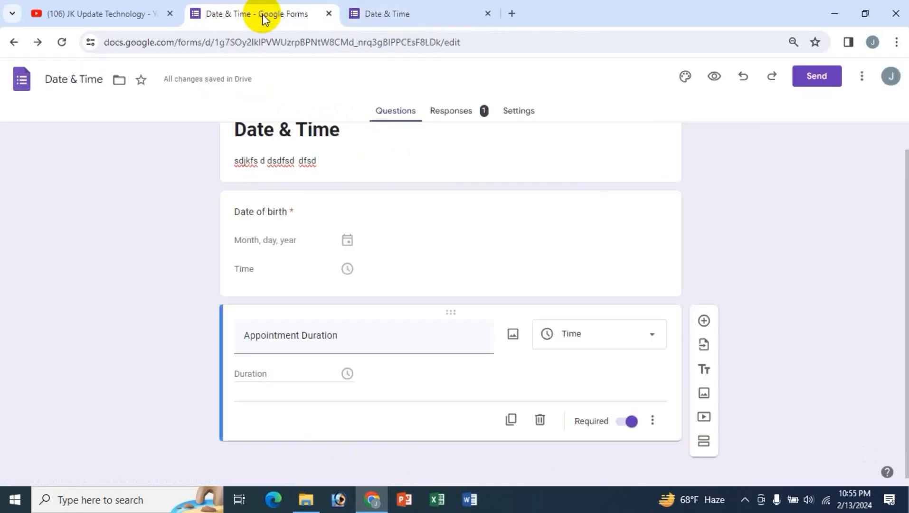
pyautogui.click(458, 122)
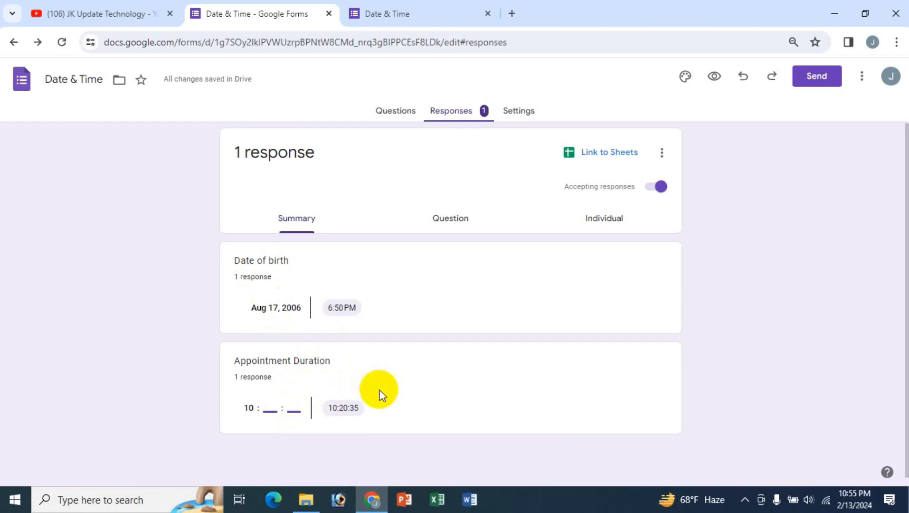
pyautogui.scroll(-1, 403, 347)
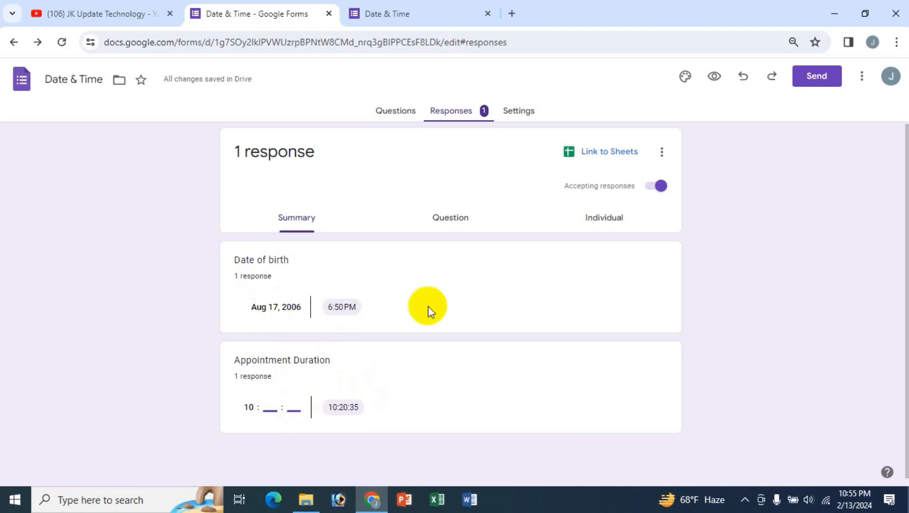
pyautogui.click(451, 220)
pyautogui.click(294, 280)
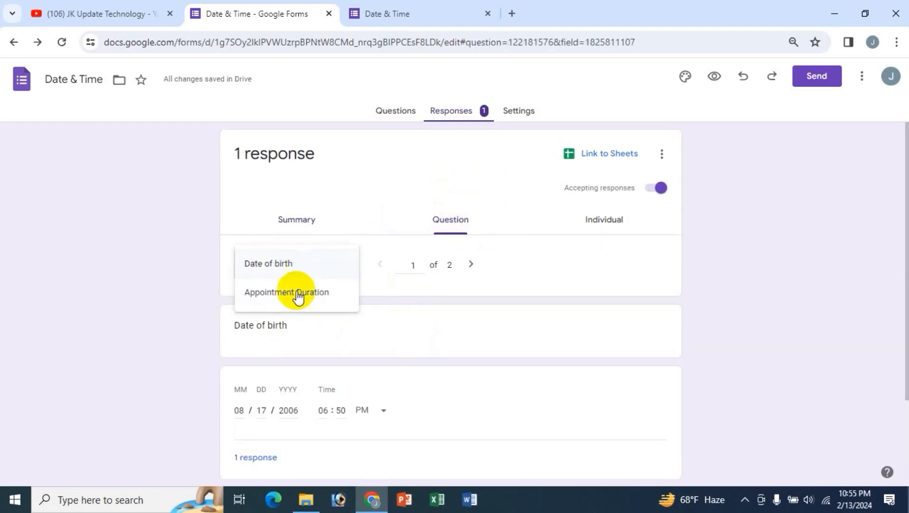
pyautogui.click(297, 294)
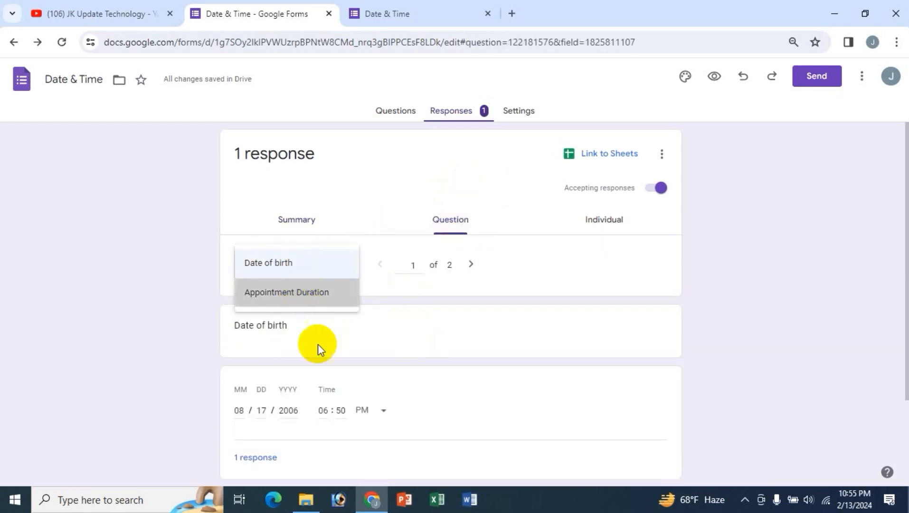
# - View the individual response, then link responses to a new spreadsheet 'Date & Time (Responses)'
pyautogui.click(603, 230)
pyautogui.scroll(-4, 522, 333)
pyautogui.scroll(4, 450, 356)
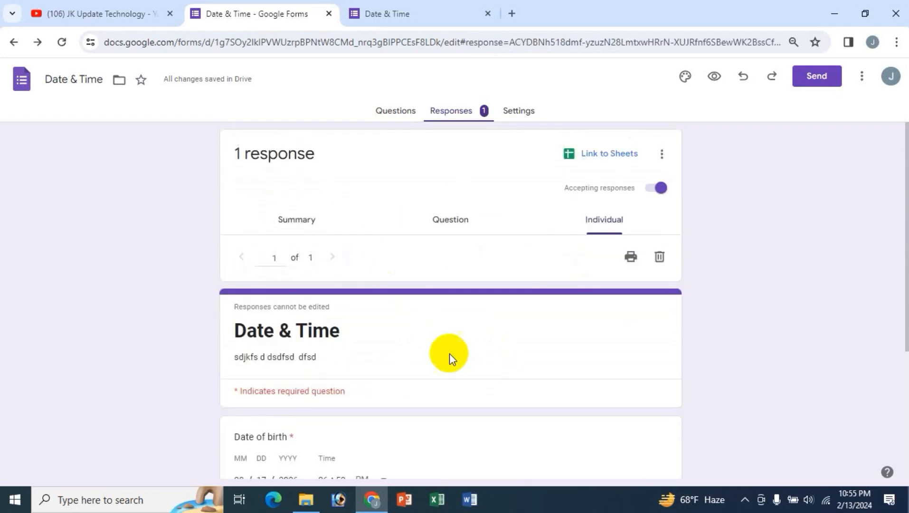
pyautogui.click(618, 156)
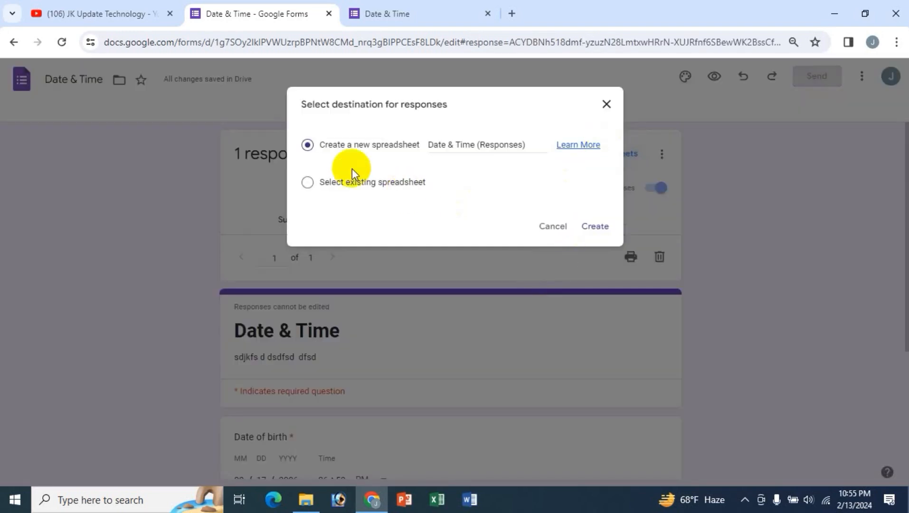
pyautogui.click(593, 228)
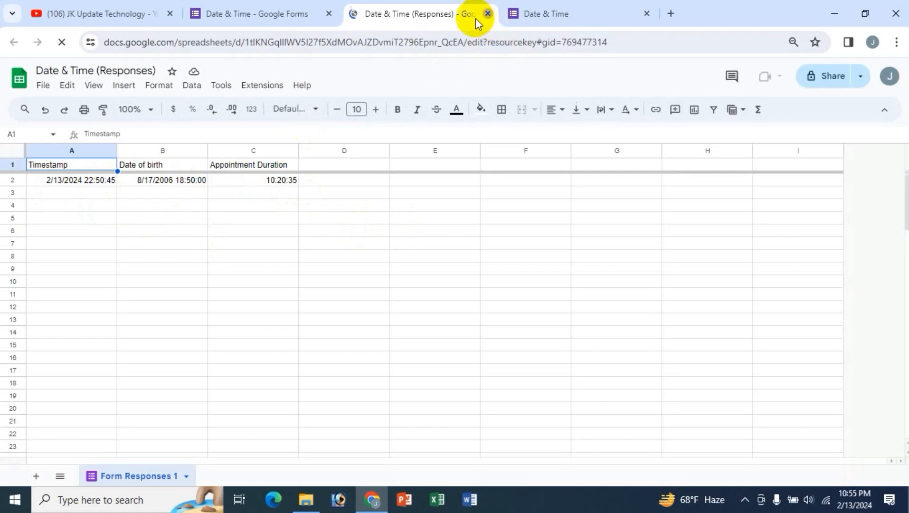
# - Close the responses spreadsheet tab and bring up the Responses page's more-options menu
pyautogui.click(488, 13)
pyautogui.click(661, 154)
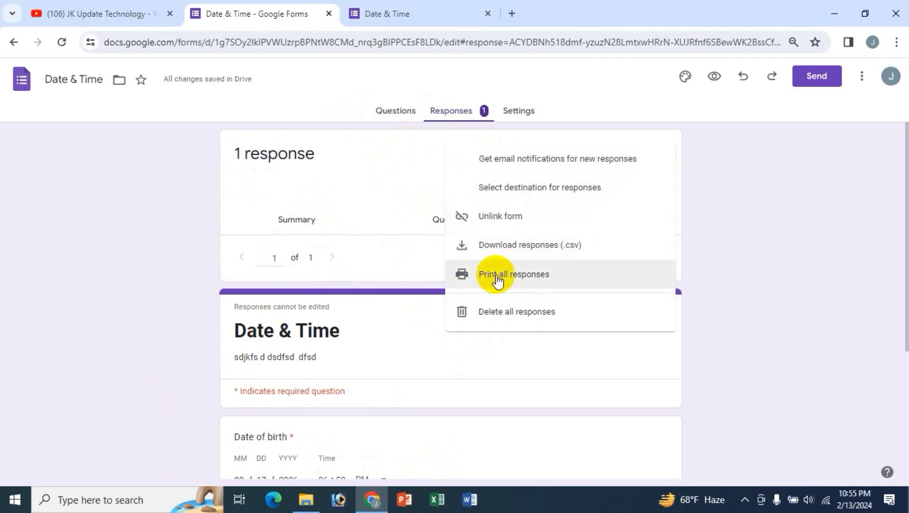
# - Dismiss the response options menu and bring up the Send form dialog
pyautogui.click(192, 252)
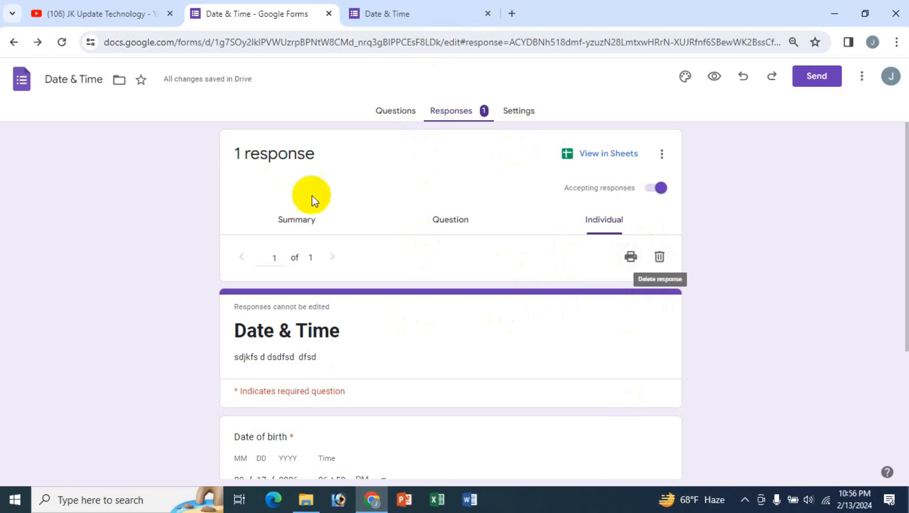
pyautogui.click(811, 81)
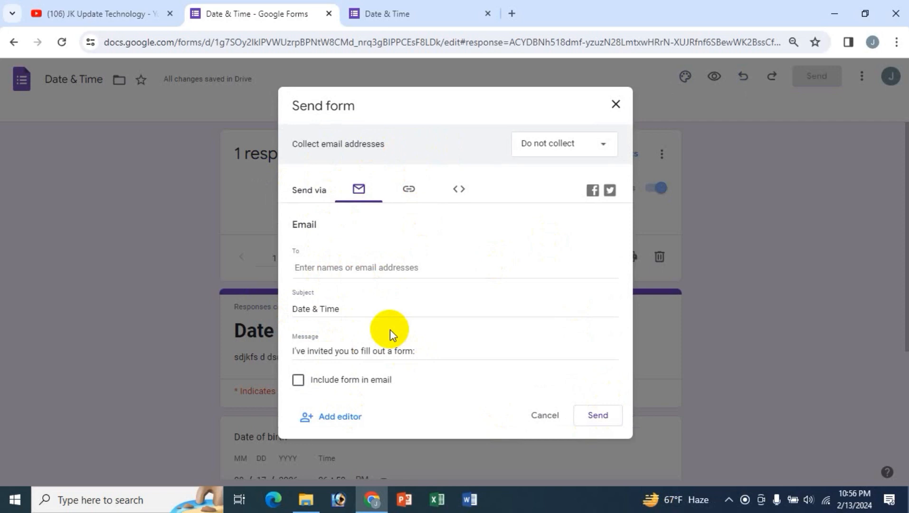
# - Check the form's shareable link and embed HTML, cancel, and go back to Questions
pyautogui.click(406, 188)
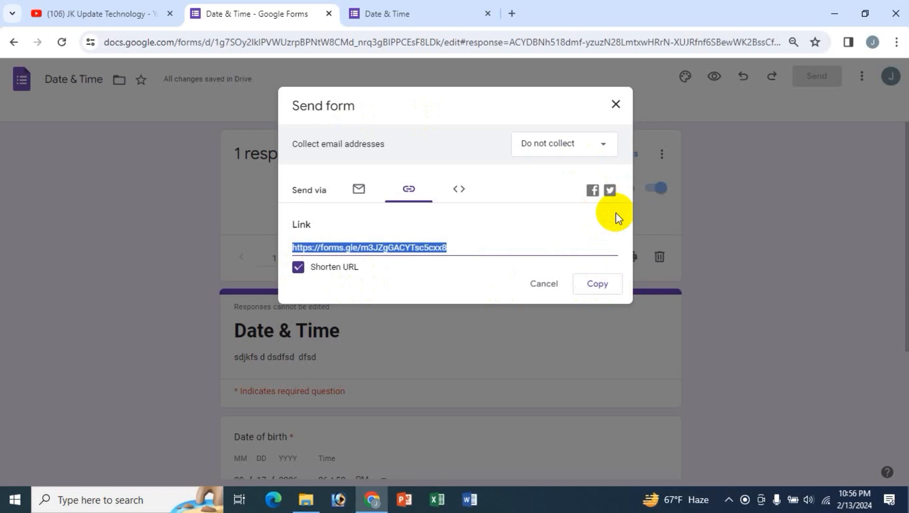
pyautogui.click(460, 192)
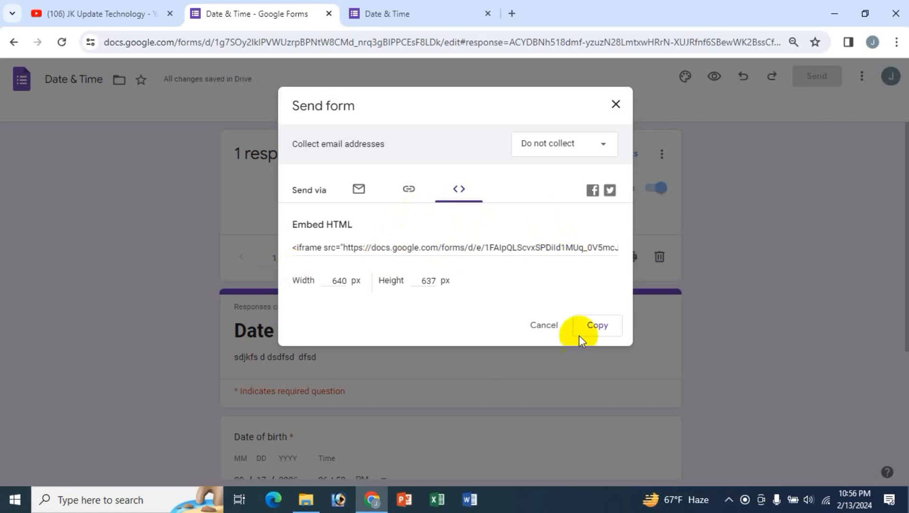
pyautogui.click(544, 325)
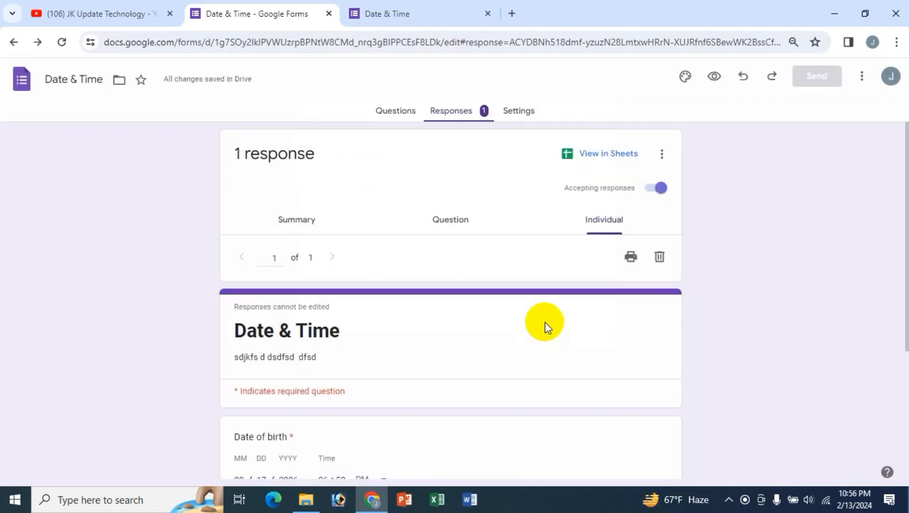
pyautogui.click(378, 113)
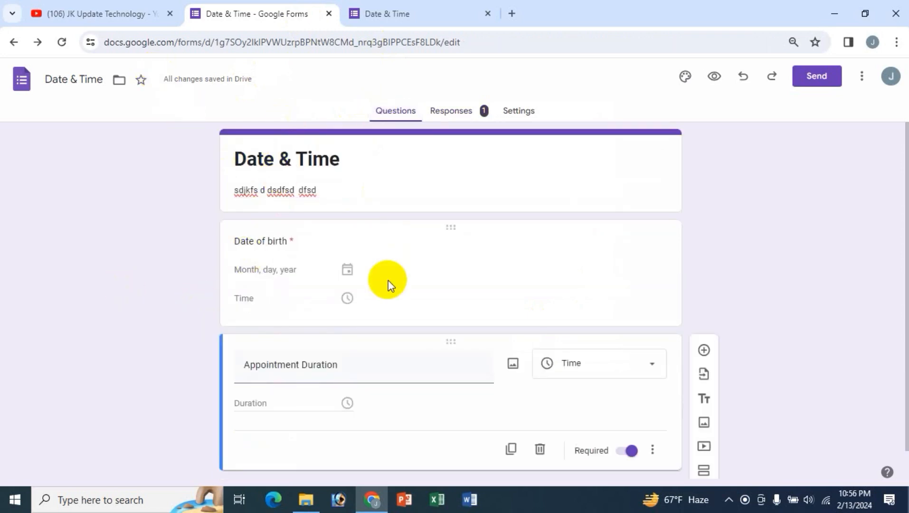
# - Leave Appointment Duration as a Time question, then switch to the YouTube Videos tab
pyautogui.scroll(-1, 388, 281)
pyautogui.scroll(1, 294, 154)
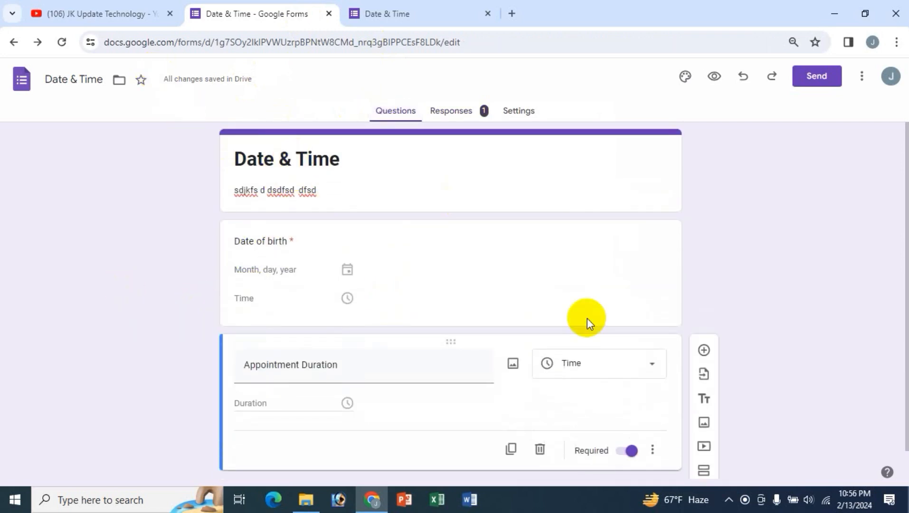
pyautogui.click(641, 372)
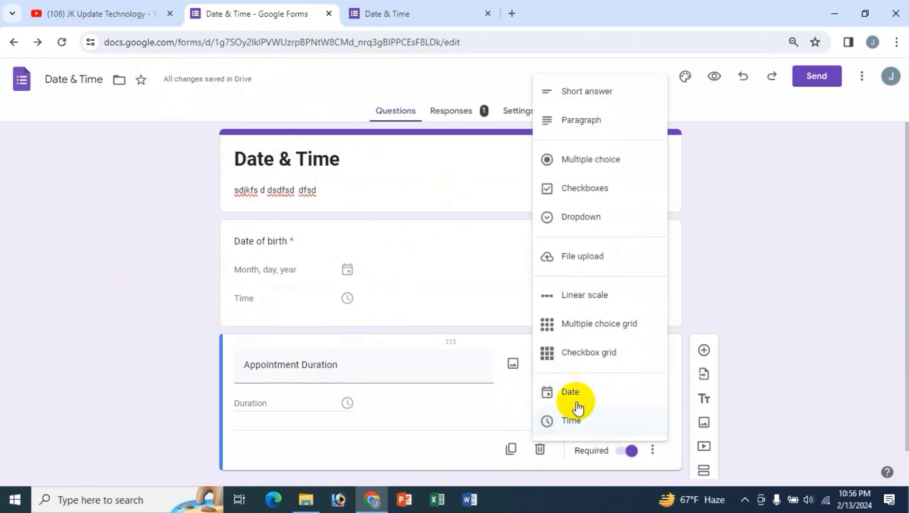
pyautogui.click(143, 256)
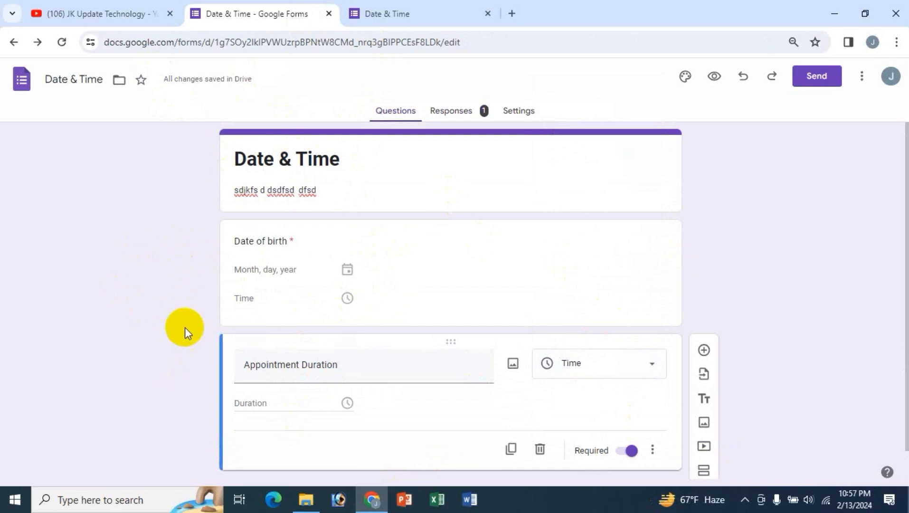
pyautogui.click(100, 13)
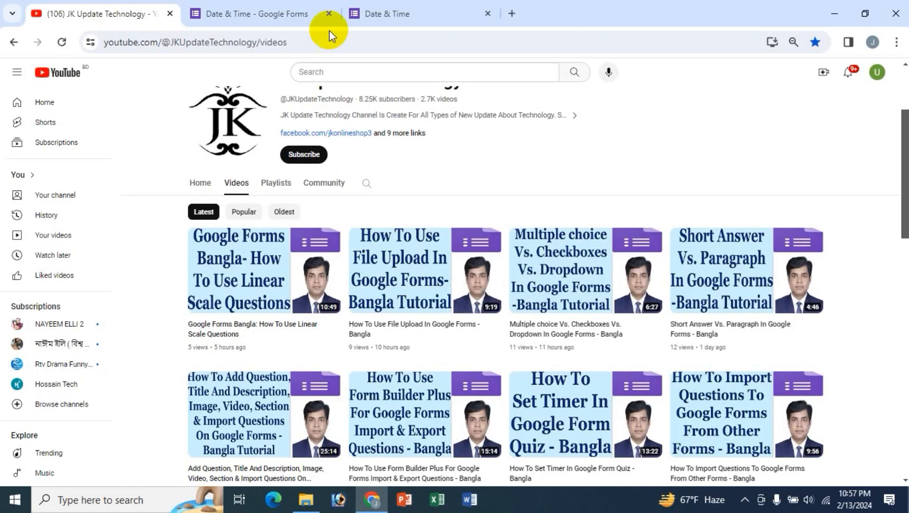
# - Scroll back to the top of the YouTube channel's Videos page
pyautogui.scroll(3, 637, 199)
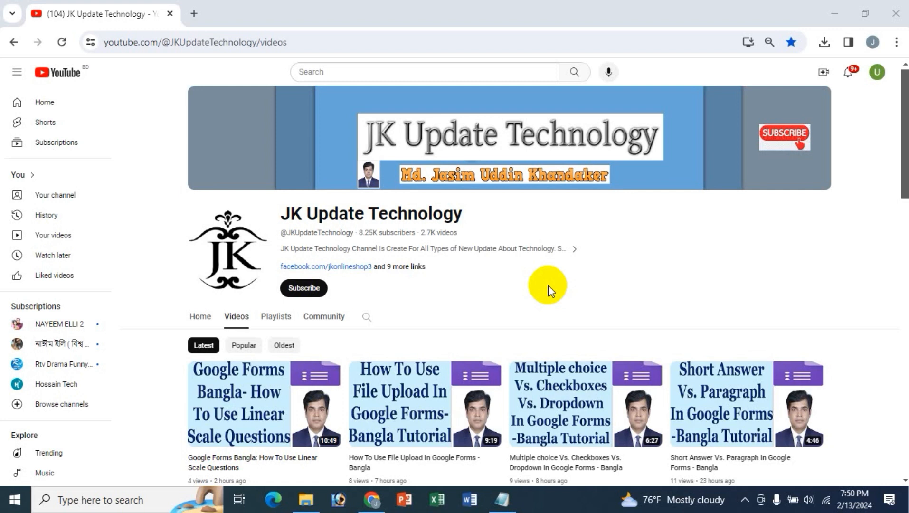
# - Search Google for 'google forms' in a new browser tab
pyautogui.click(195, 12)
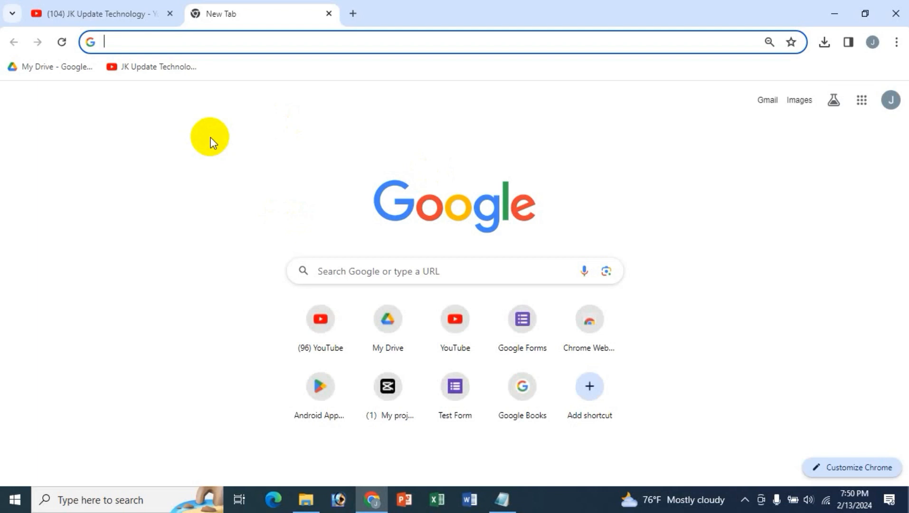
pyautogui.write('f')
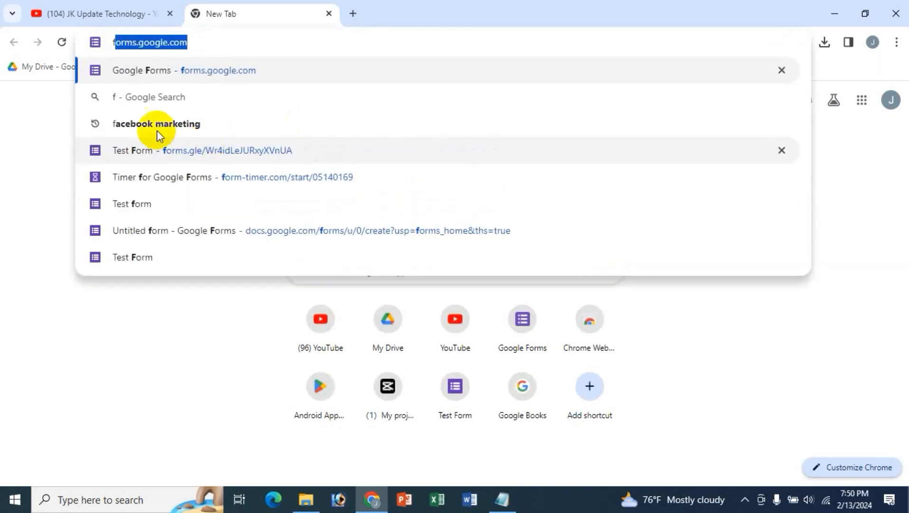
pyautogui.press('BackSpace')
pyautogui.press('BackSpace')
pyautogui.click(300, 271)
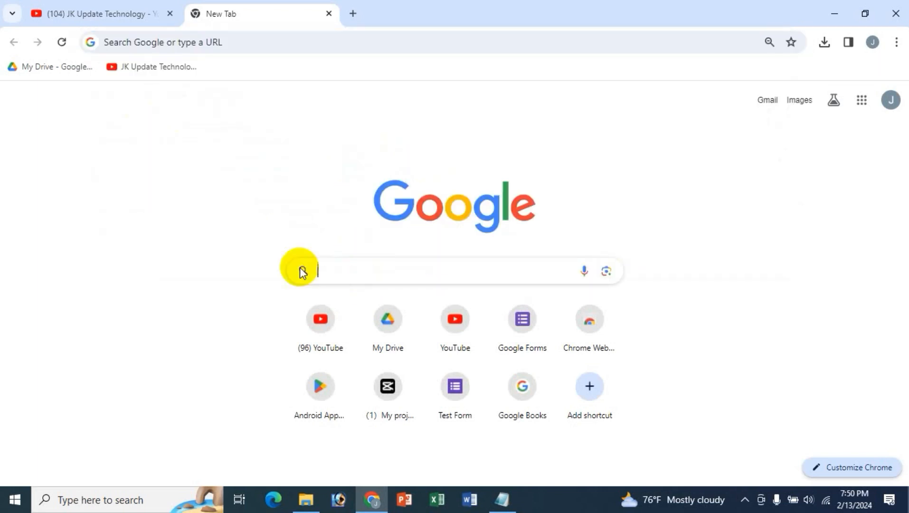
pyautogui.write('google forms')
pyautogui.press('Return')
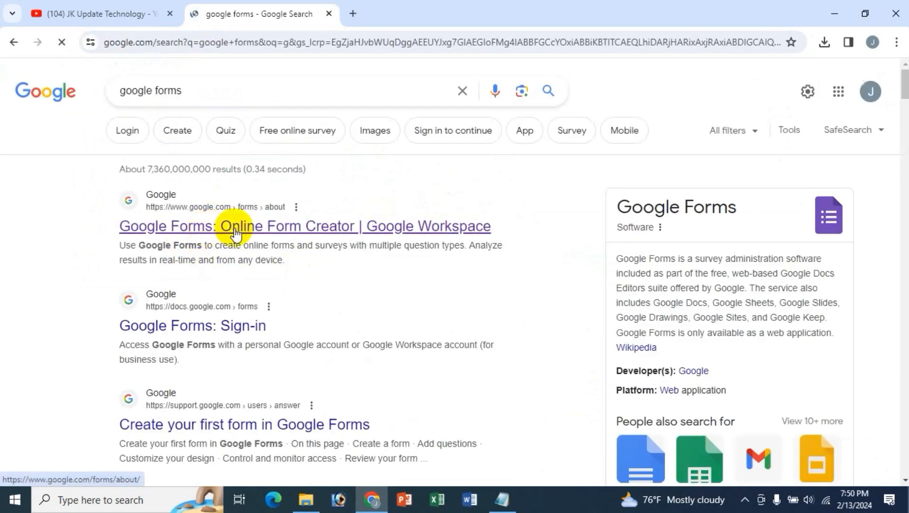
# - Open Google Forms from the Google apps grid and close the search results tab
pyautogui.click(354, 14)
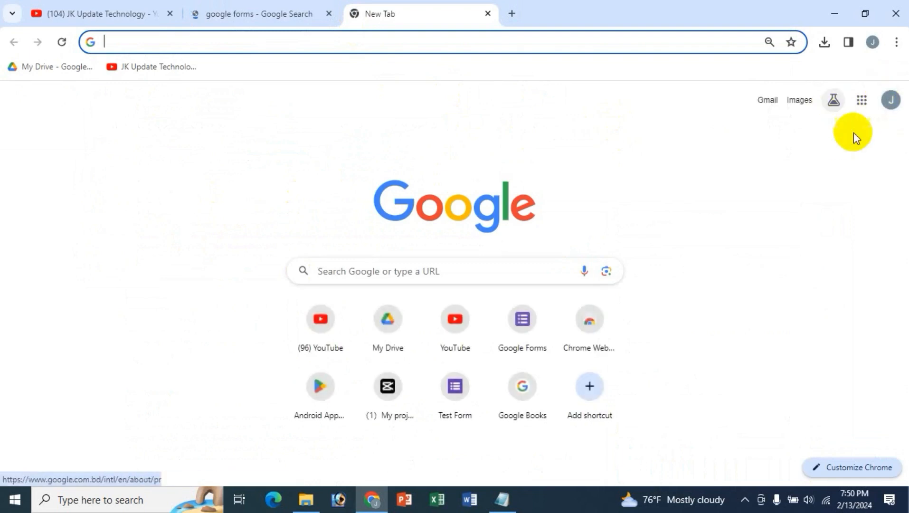
pyautogui.click(862, 103)
pyautogui.scroll(-6, 840, 274)
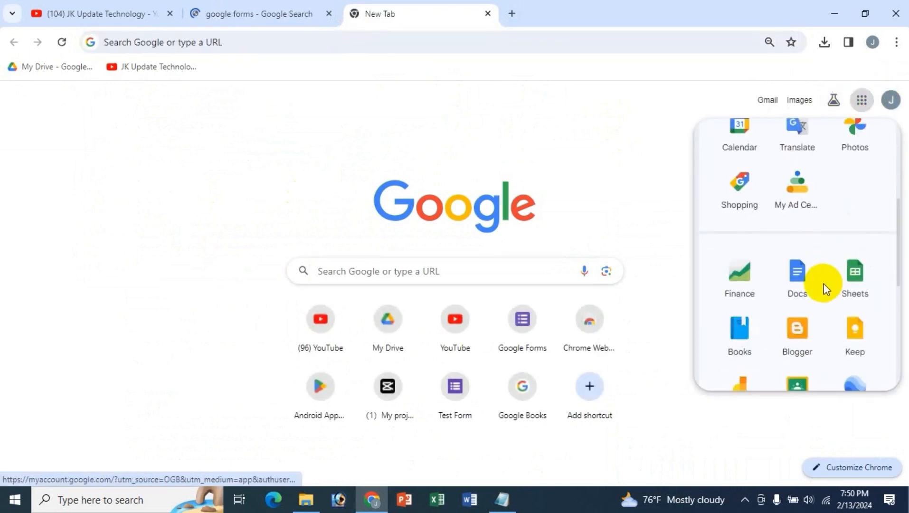
pyautogui.click(853, 321)
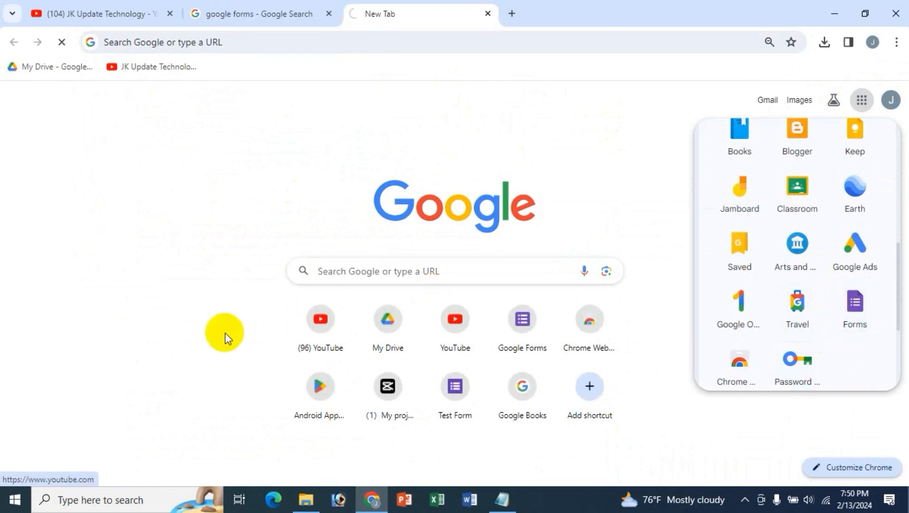
pyautogui.click(328, 13)
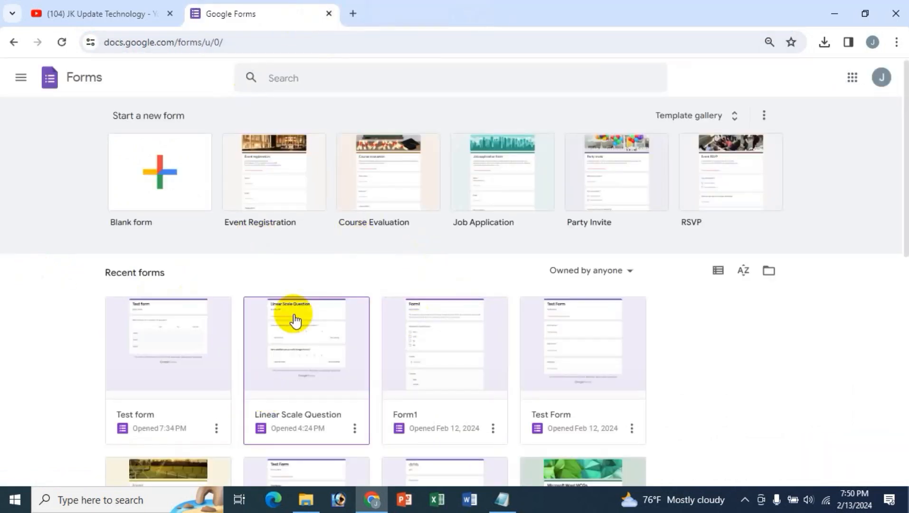
# - Start a blank form and replace 'Untitled form' with 'Multiple Choice Grid' copied from the notes
pyautogui.click(153, 173)
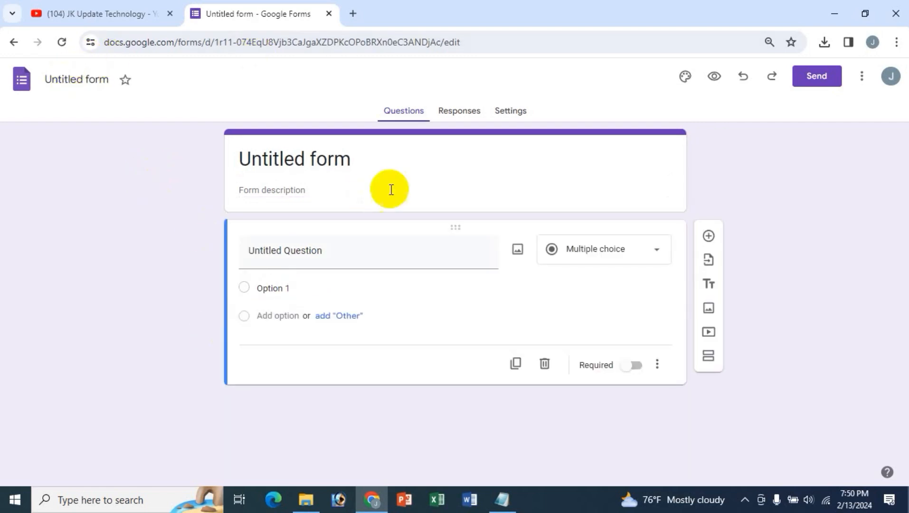
pyautogui.click(304, 159)
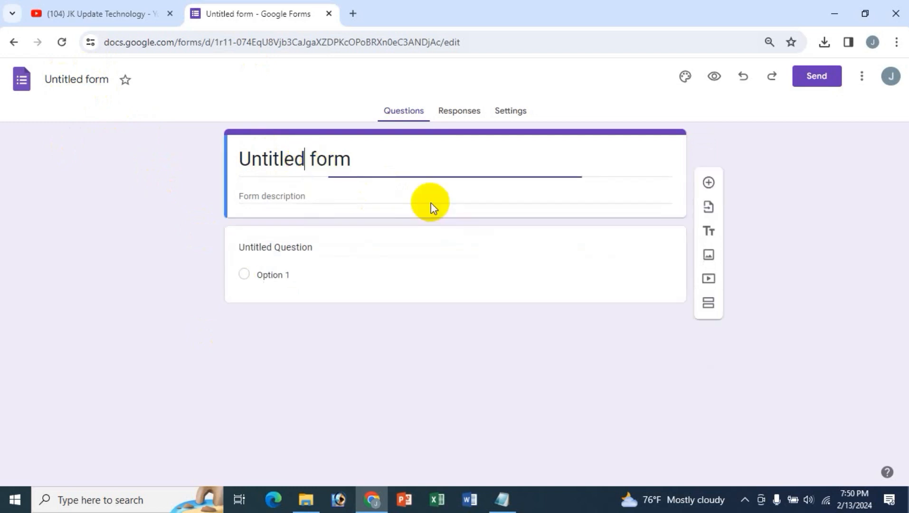
pyautogui.click(502, 498)
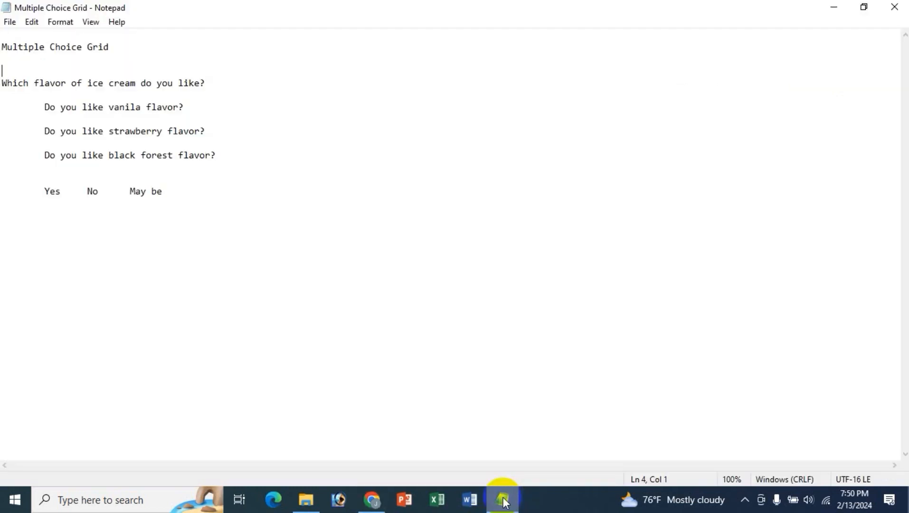
pyautogui.hotkey('shift', 'End')
pyautogui.hotkey('ctrl', 'c')
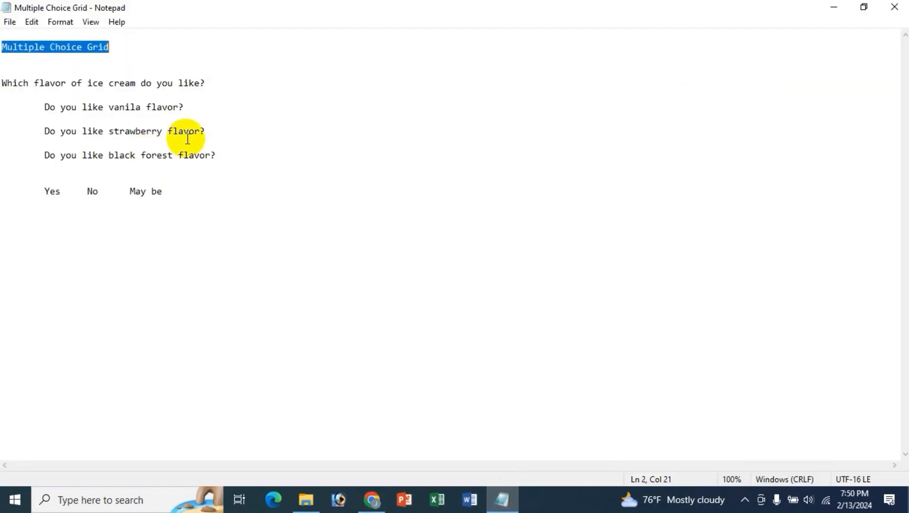
pyautogui.click(371, 497)
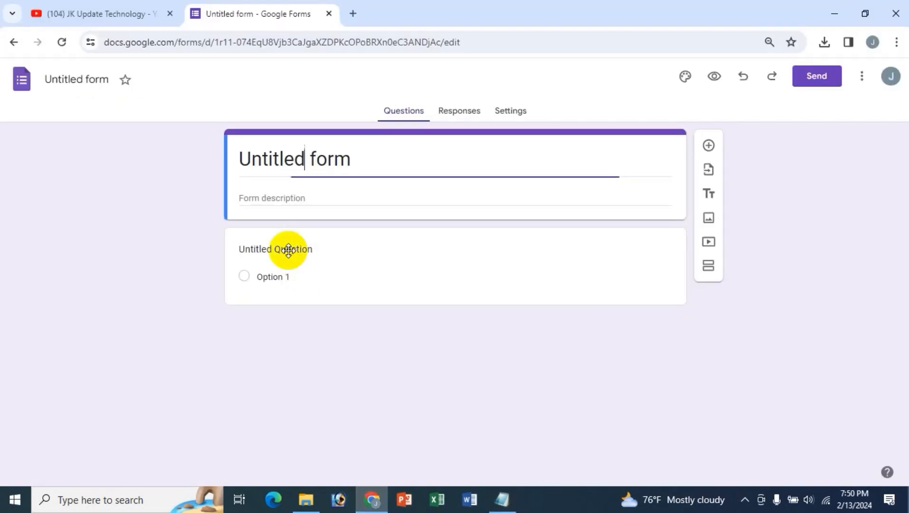
pyautogui.moveTo(369, 162); pyautogui.dragTo(126, 168)
pyautogui.press('BackSpace')
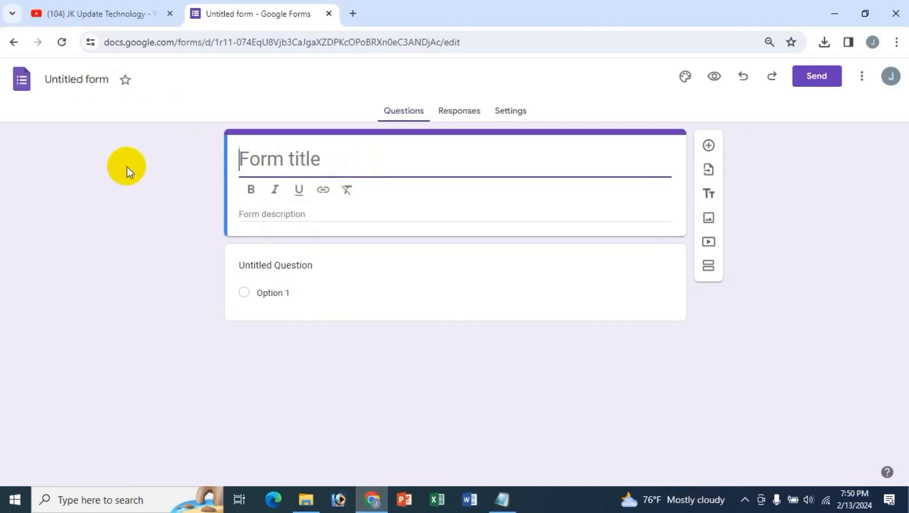
pyautogui.hotkey('ctrl', 'z')
pyautogui.hotkey('ctrl', 'a')
pyautogui.hotkey('ctrl', 'v')
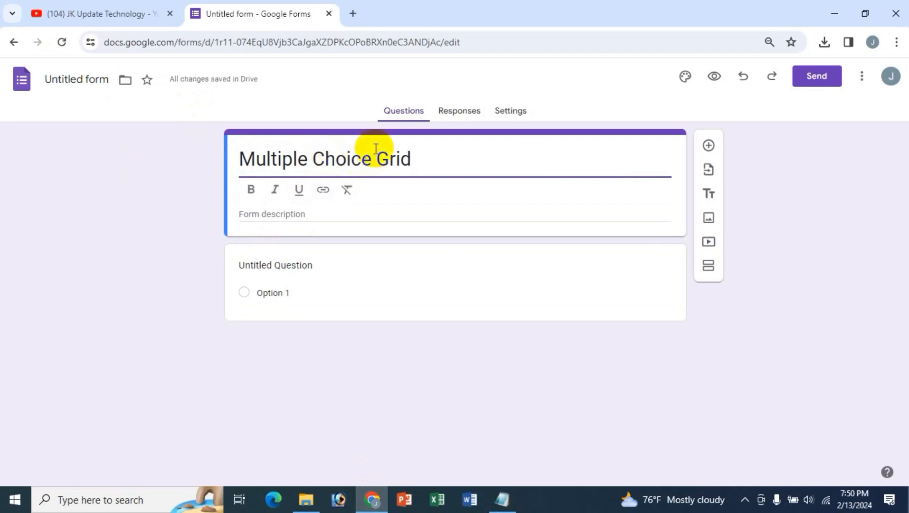
pyautogui.click(79, 79)
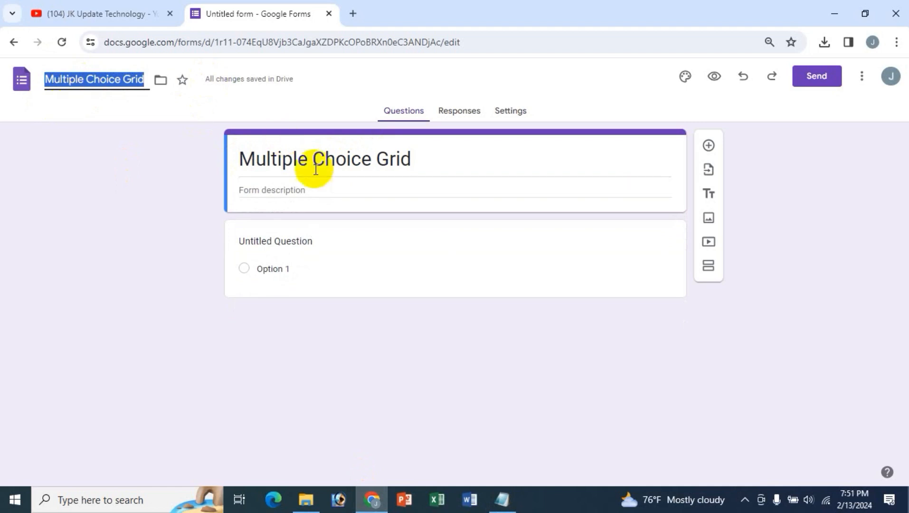
# - Make the form title bold, cancelling an Insert link attempt
pyautogui.click(349, 164)
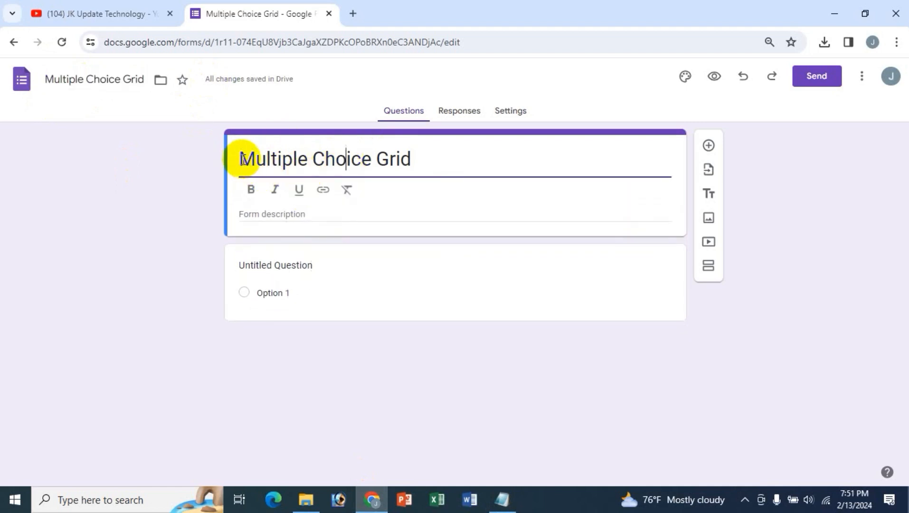
pyautogui.moveTo(426, 159); pyautogui.dragTo(219, 159)
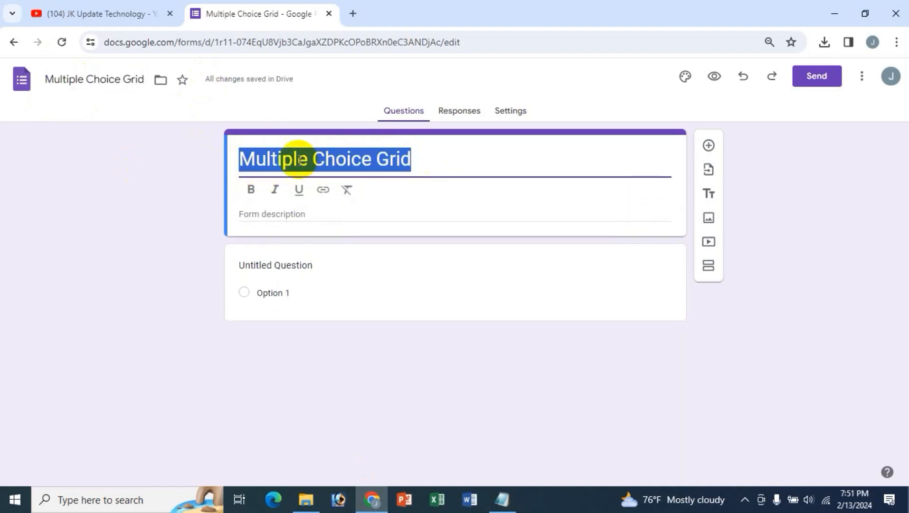
pyautogui.click(251, 190)
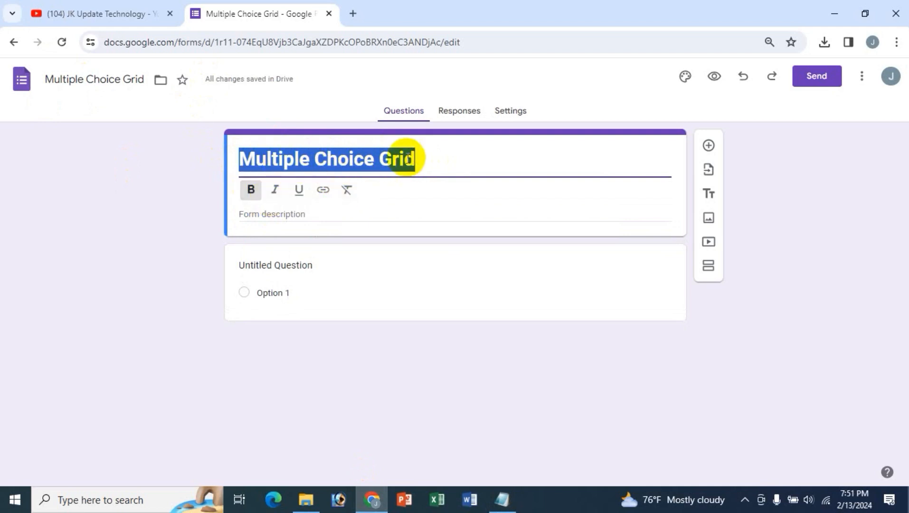
pyautogui.click(323, 190)
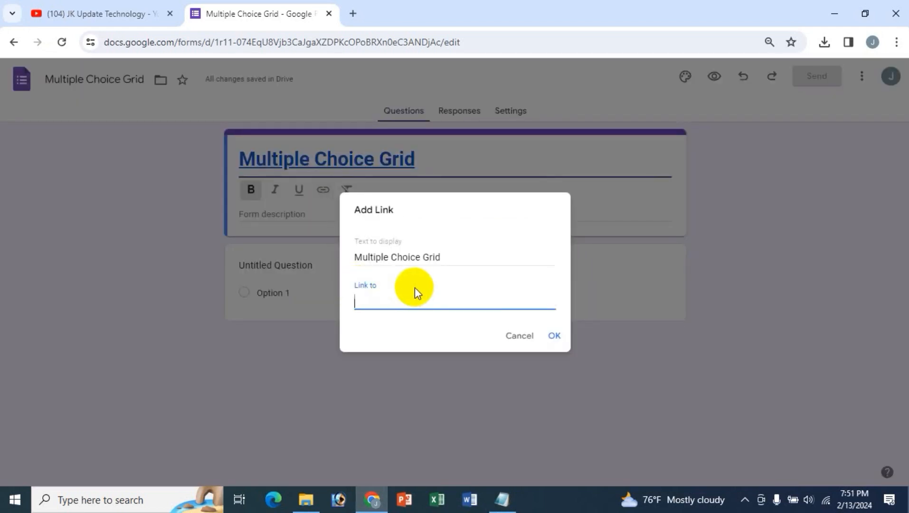
pyautogui.click(510, 337)
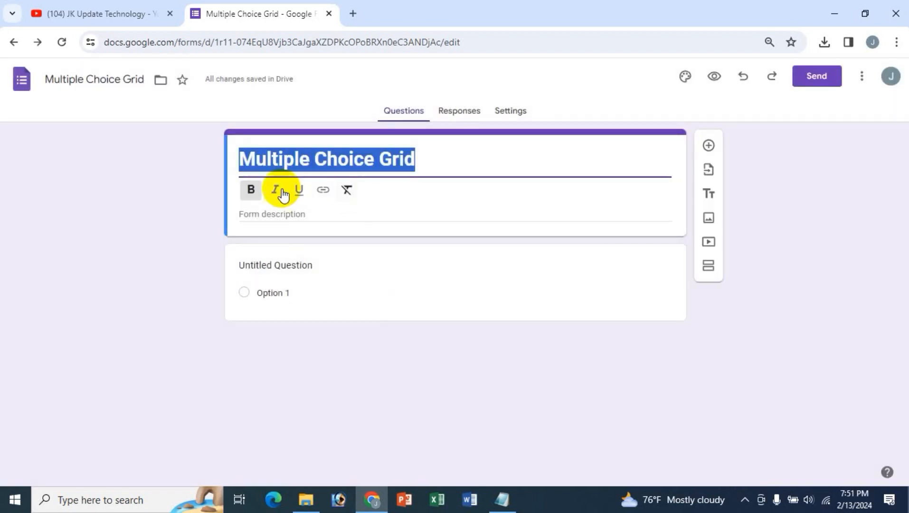
pyautogui.click(270, 221)
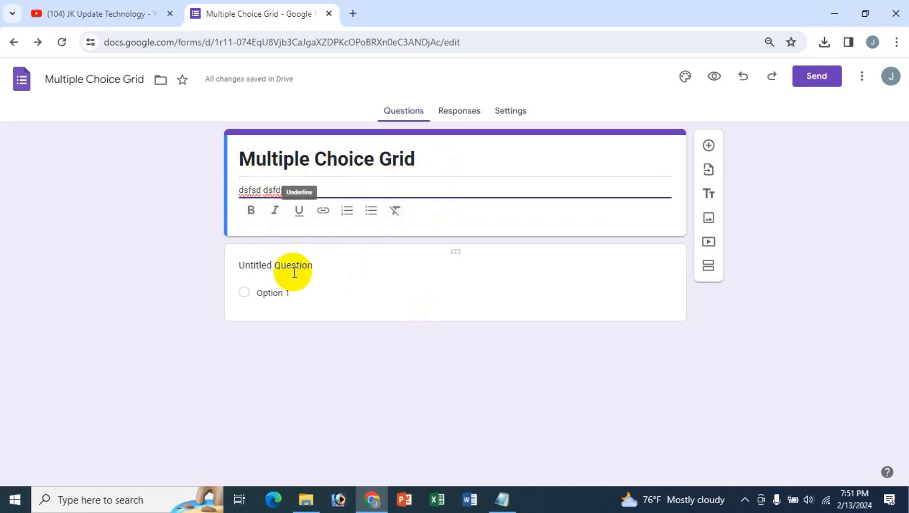
# - Set the first question to 'Which flavor of ice cream do you like?' copied from the notes
pyautogui.click(274, 270)
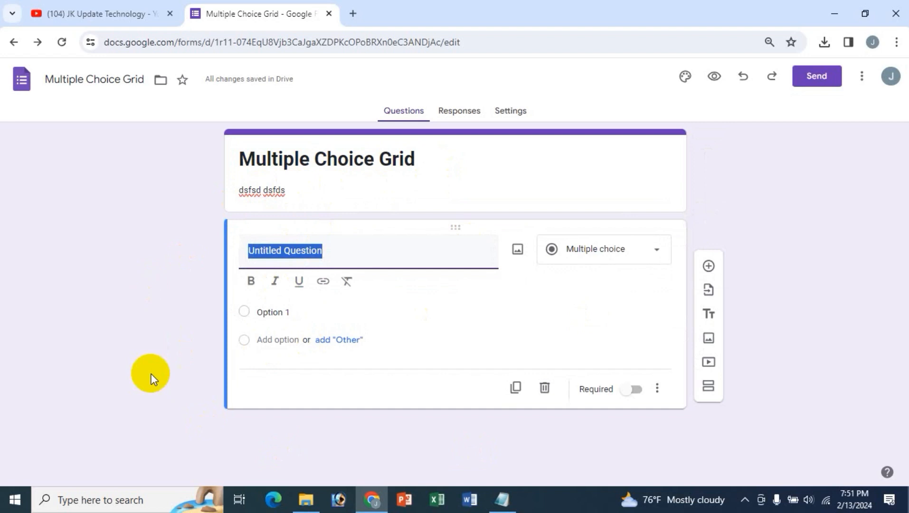
pyautogui.click(502, 499)
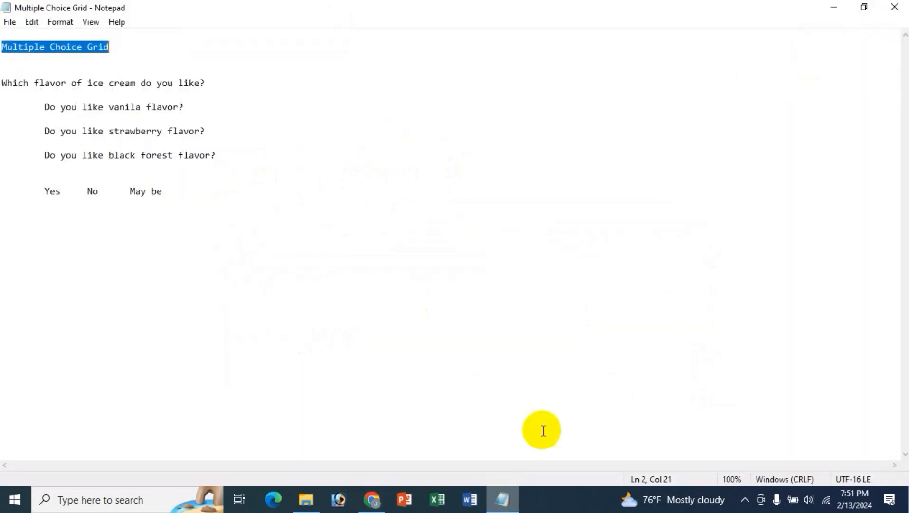
pyautogui.click(3, 92)
pyautogui.moveTo(4, 84); pyautogui.dragTo(207, 83)
pyautogui.hotkey('ctrl', 'c')
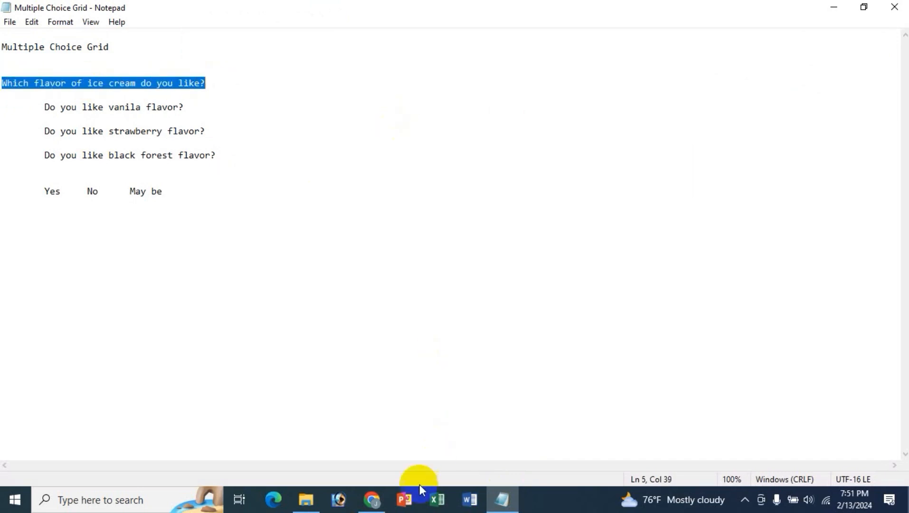
pyautogui.click(372, 499)
pyautogui.press('BackSpace')
pyautogui.hotkey('ctrl', 'v')
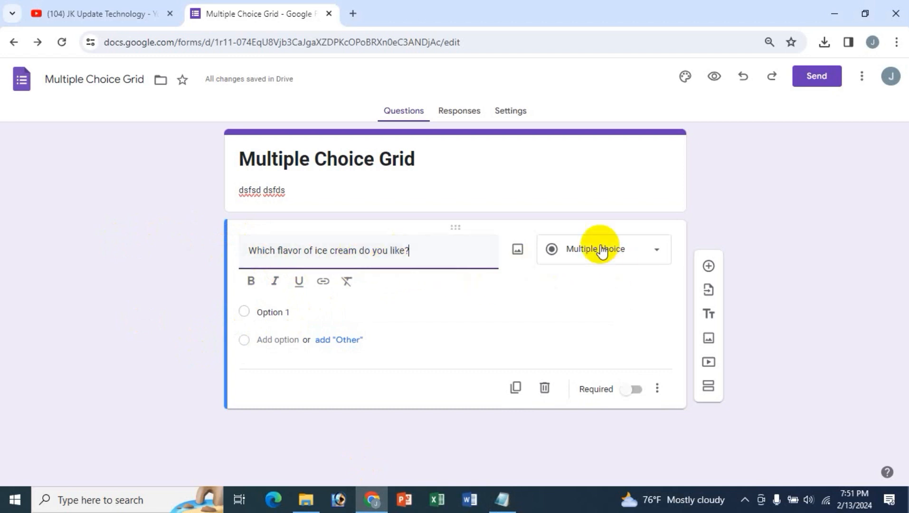
# - Change the ice cream question's type from the question type list to Multiple choice grid
pyautogui.click(656, 256)
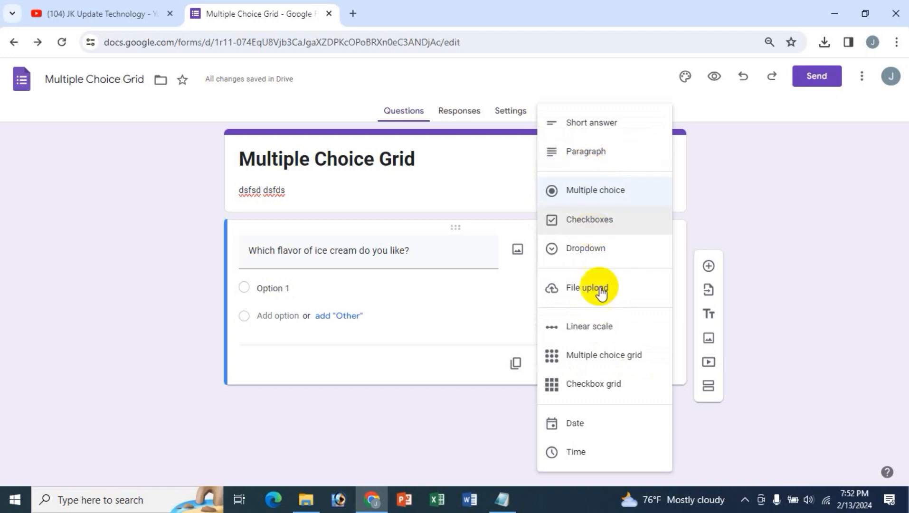
pyautogui.click(60, 6)
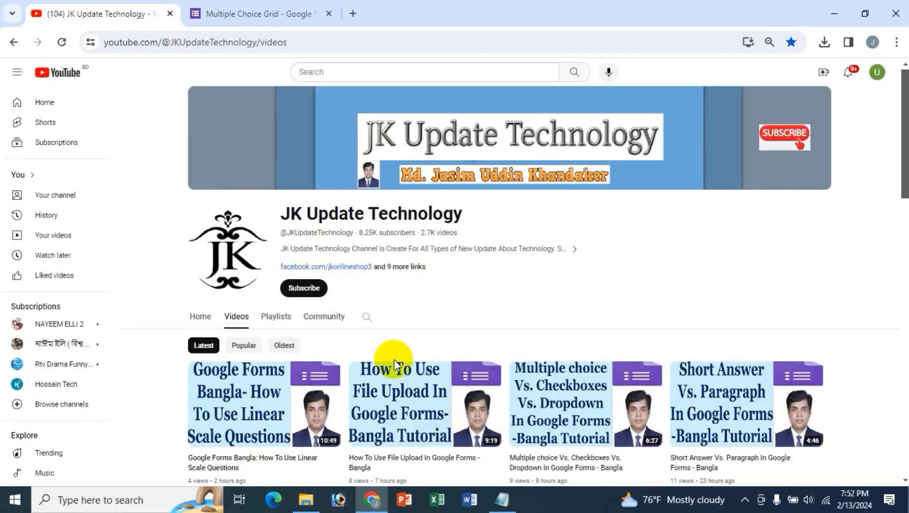
pyautogui.scroll(-2, 828, 330)
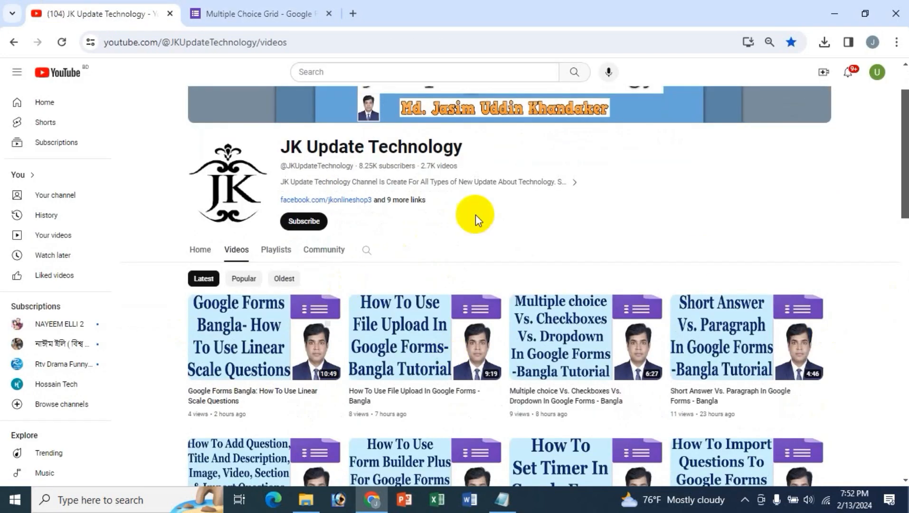
pyautogui.click(249, 17)
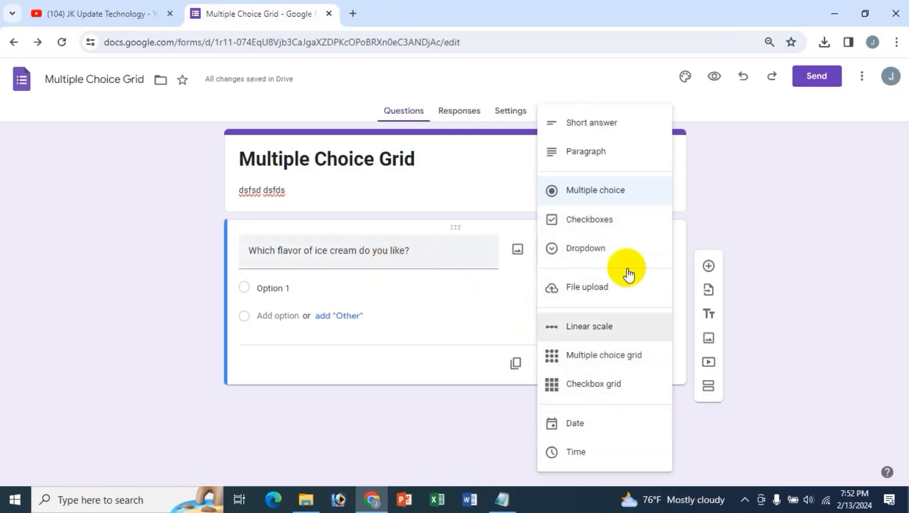
pyautogui.click(601, 357)
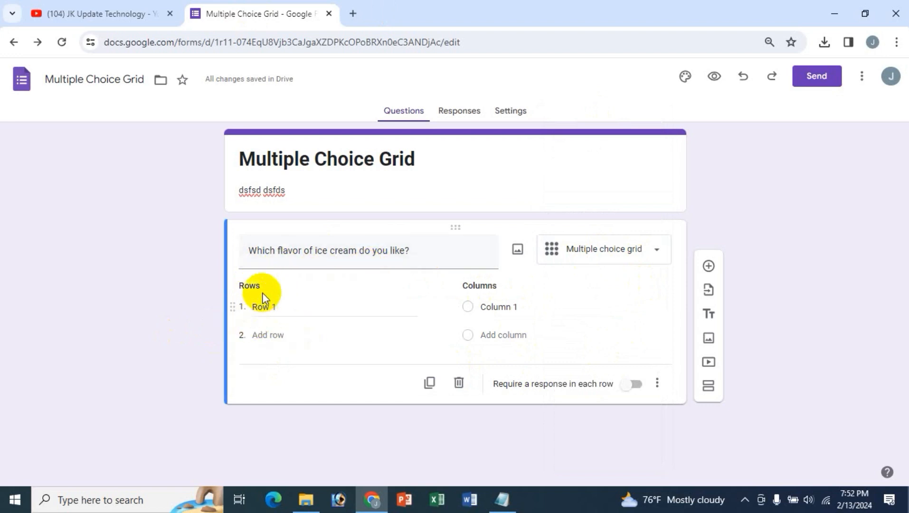
# - Paste "Do you like vanila flavor?" from the notes as the grid's first row
pyautogui.click(263, 308)
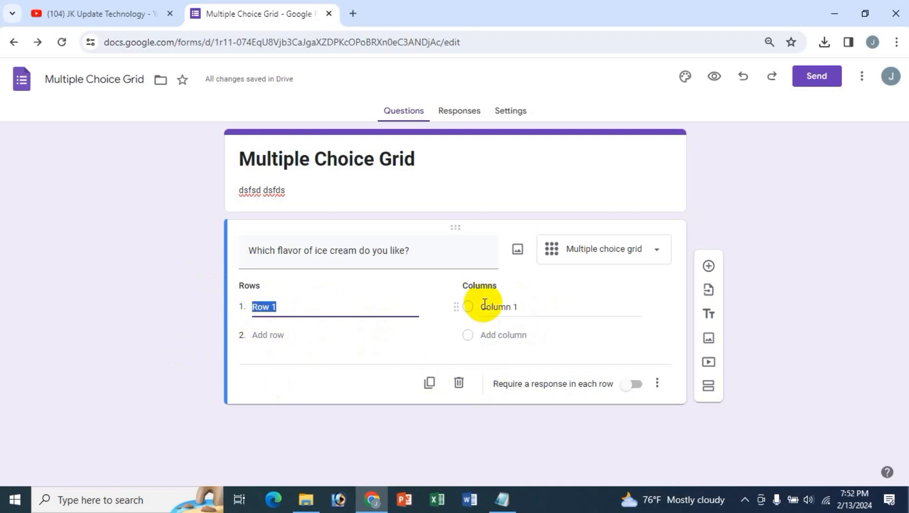
pyautogui.click(503, 505)
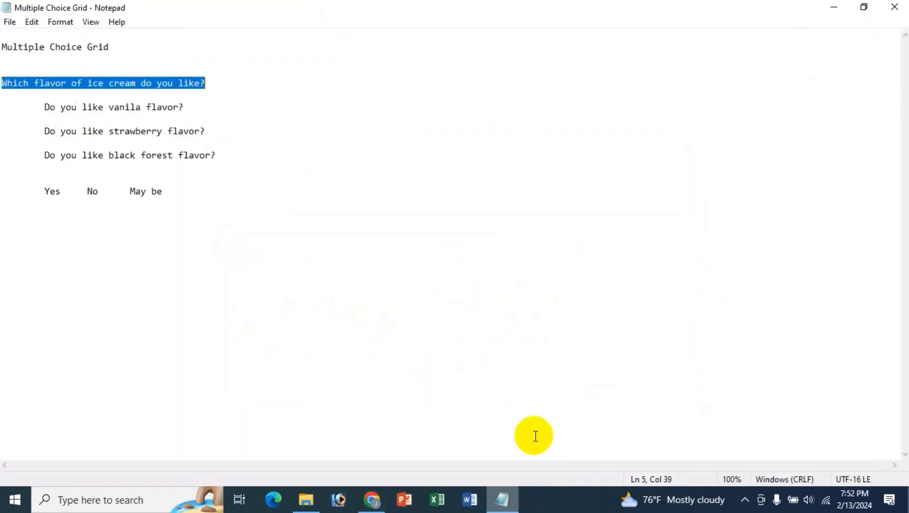
pyautogui.moveTo(43, 108); pyautogui.dragTo(177, 108)
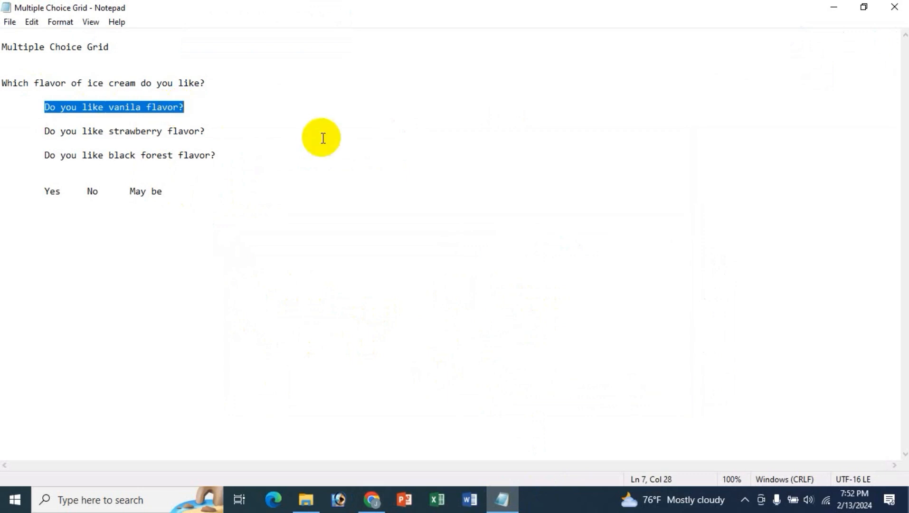
pyautogui.click(371, 498)
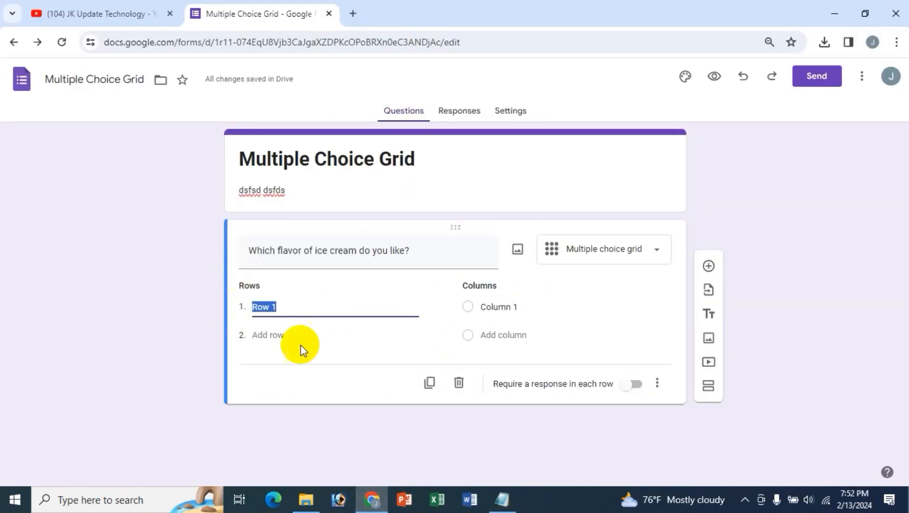
pyautogui.press('BackSpace')
pyautogui.write('Do you like vanila flavor?')
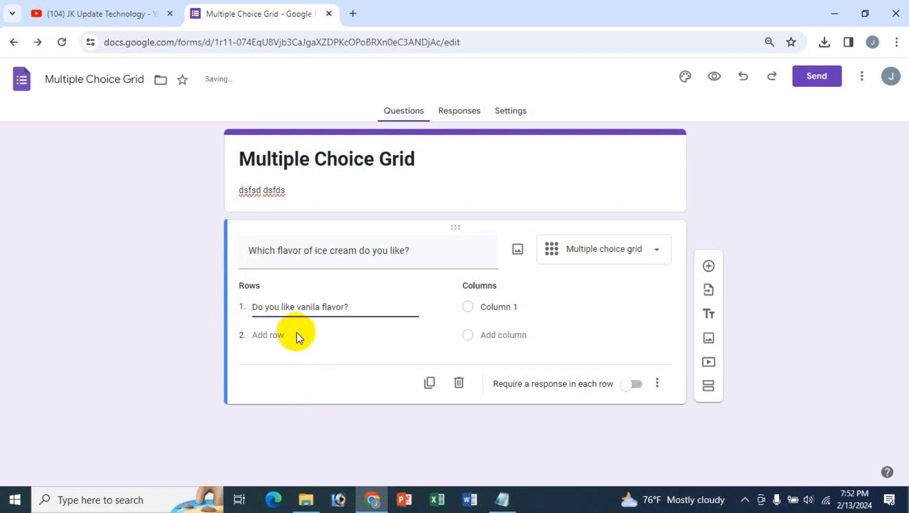
# - Add a second row reading "Do you like strawberry flavor?" copied from the notes
pyautogui.click(284, 332)
pyautogui.click(502, 498)
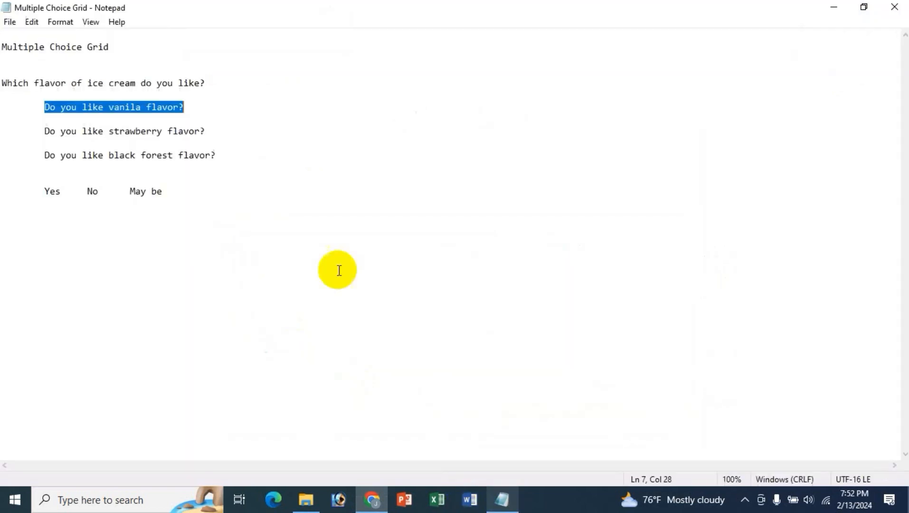
pyautogui.moveTo(44, 131); pyautogui.dragTo(208, 135)
pyautogui.hotkey('ctrl', 'c')
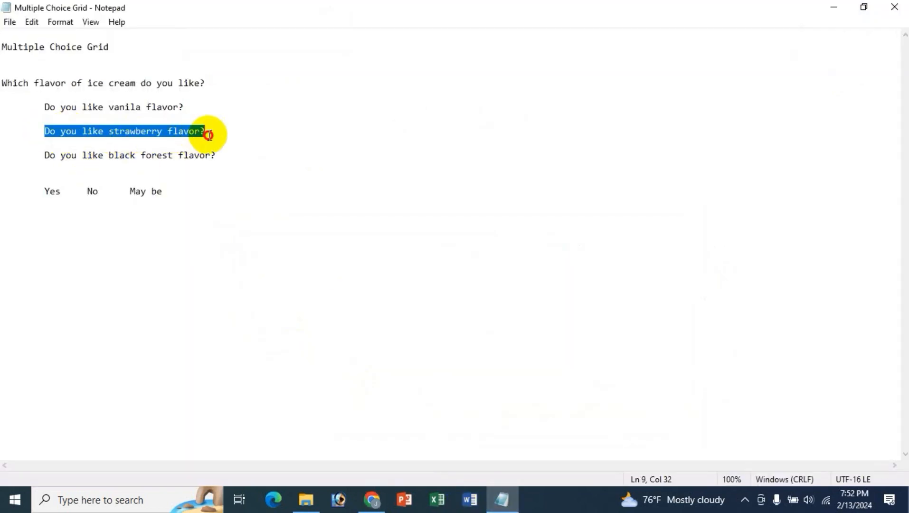
pyautogui.click(372, 498)
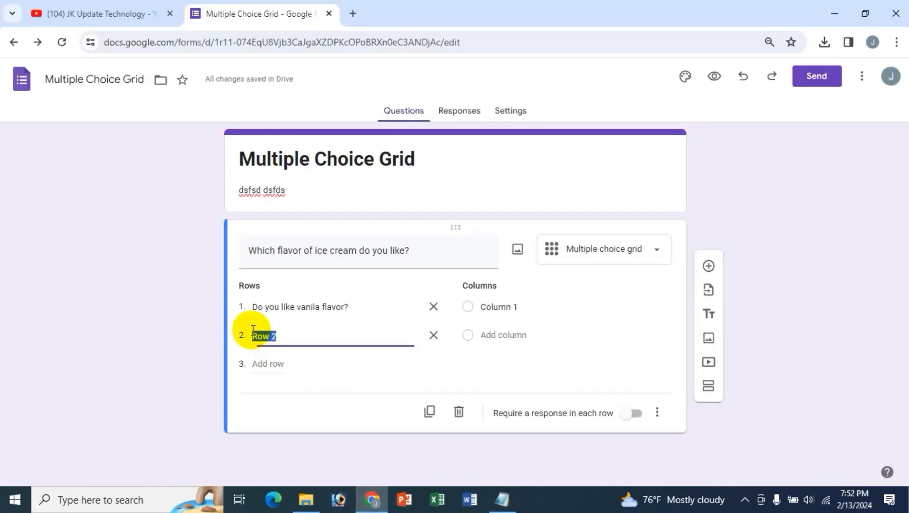
pyautogui.hotkey('ctrl', 'v')
# - Add a third row and paste "Do you like black forest flavor?" from the notes
pyautogui.click(266, 364)
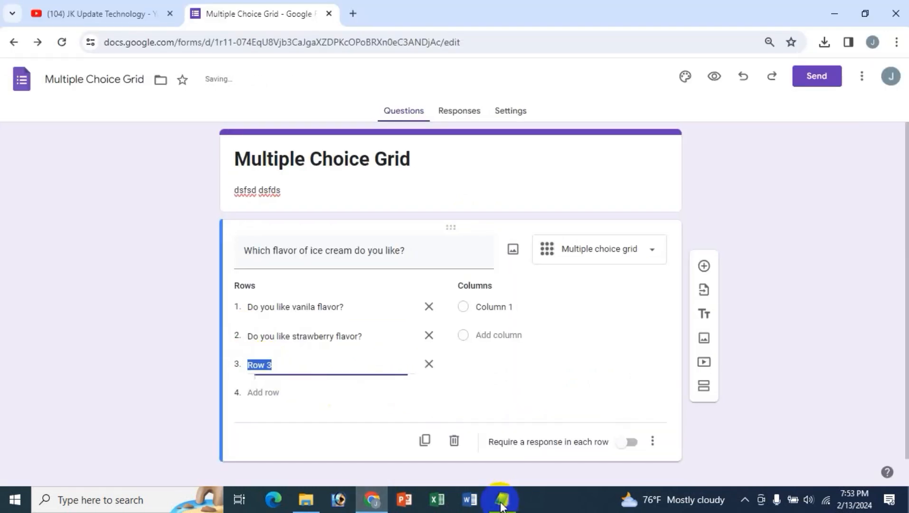
pyautogui.click(501, 503)
pyautogui.moveTo(49, 155); pyautogui.dragTo(208, 155)
pyautogui.click(55, 173)
pyautogui.moveTo(45, 155); pyautogui.dragTo(216, 154)
pyautogui.hotkey('ctrl', 'c')
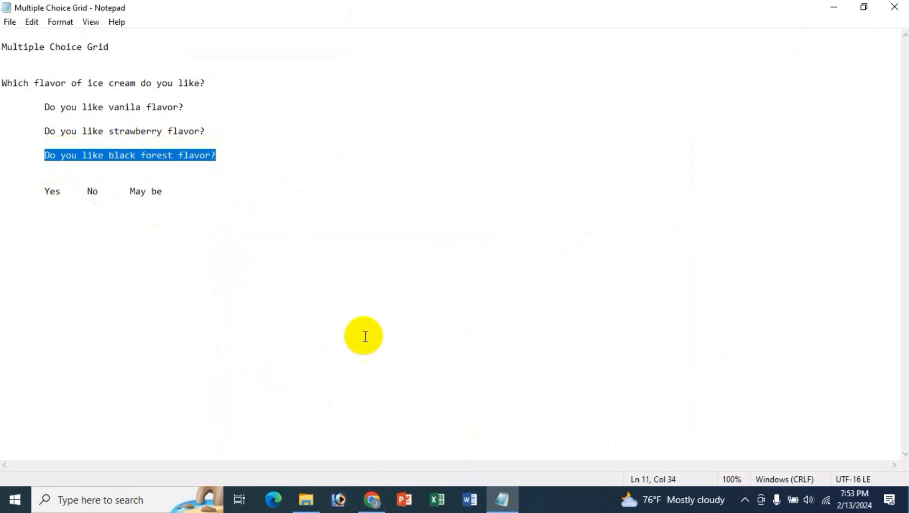
pyautogui.click(372, 499)
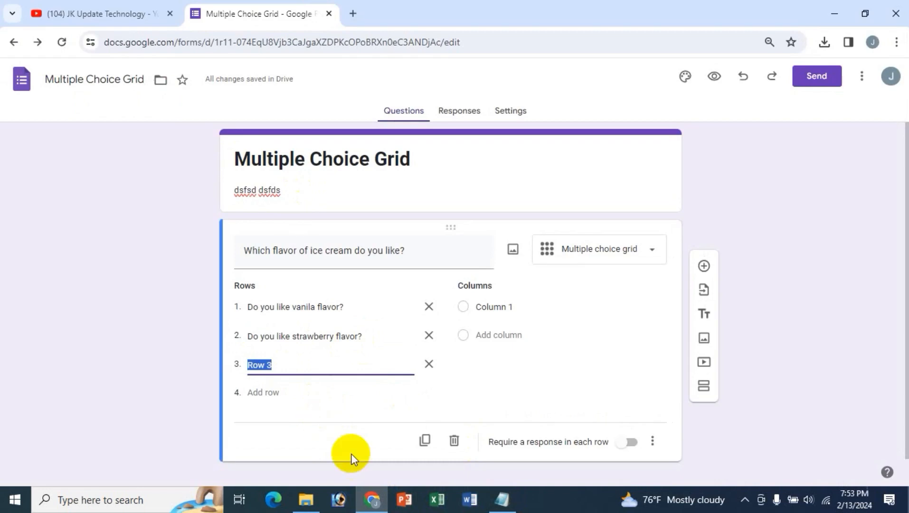
pyautogui.hotkey('ctrl', 'v')
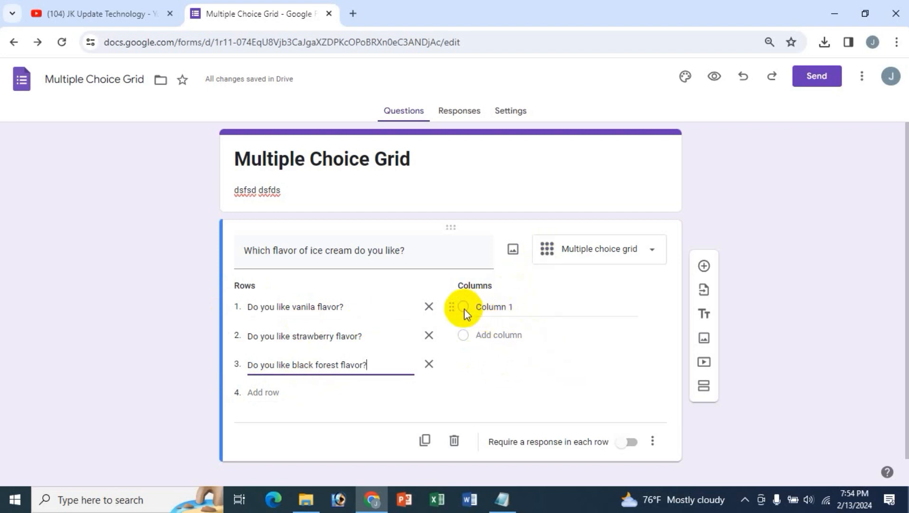
# - Rename Column 1 to Yes, then add columns labelled No and May be
pyautogui.click(480, 307)
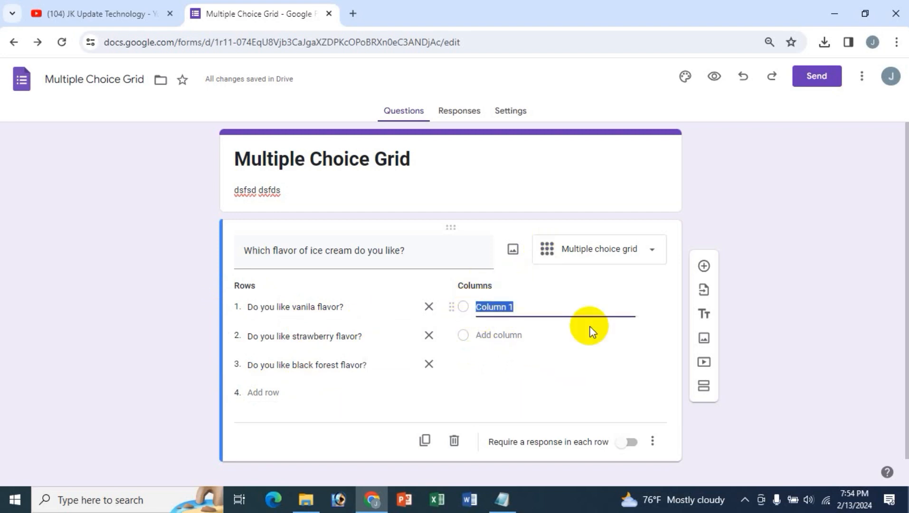
pyautogui.write('Yes')
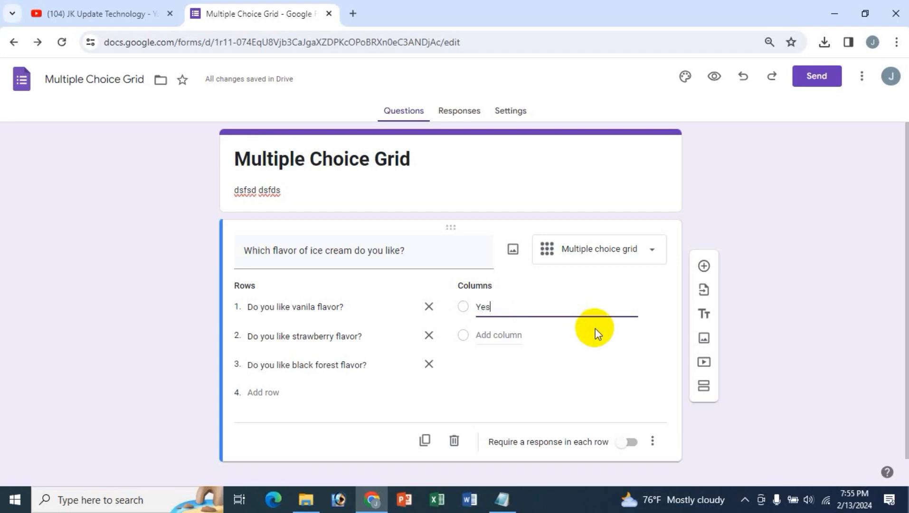
pyautogui.click(494, 335)
pyautogui.write('No')
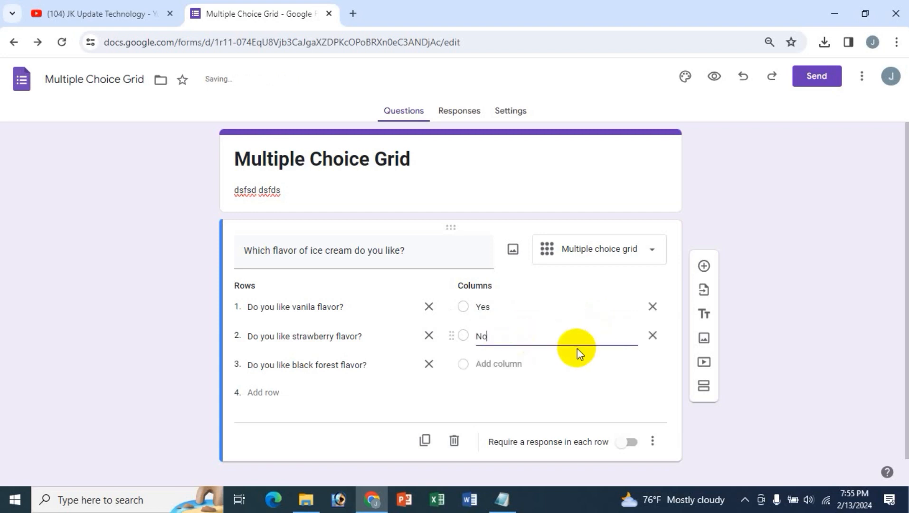
pyautogui.click(522, 364)
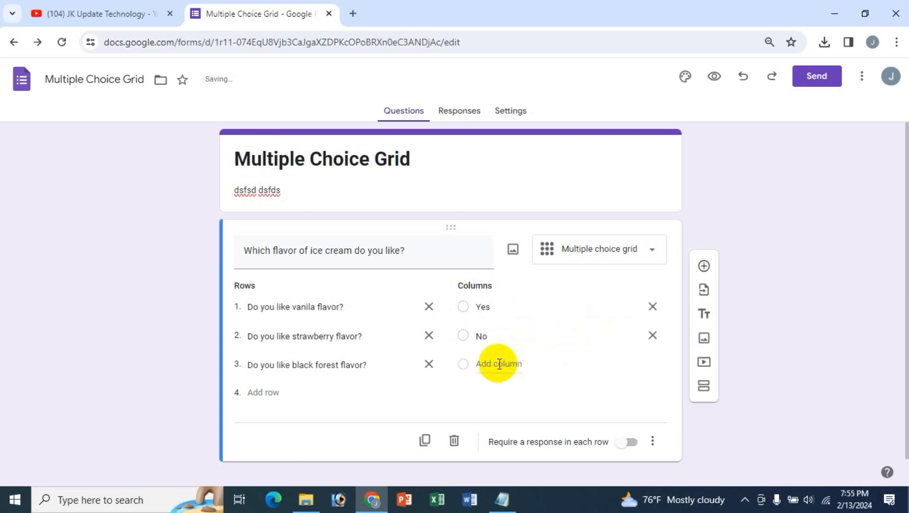
pyautogui.click(498, 364)
pyautogui.write('May be')
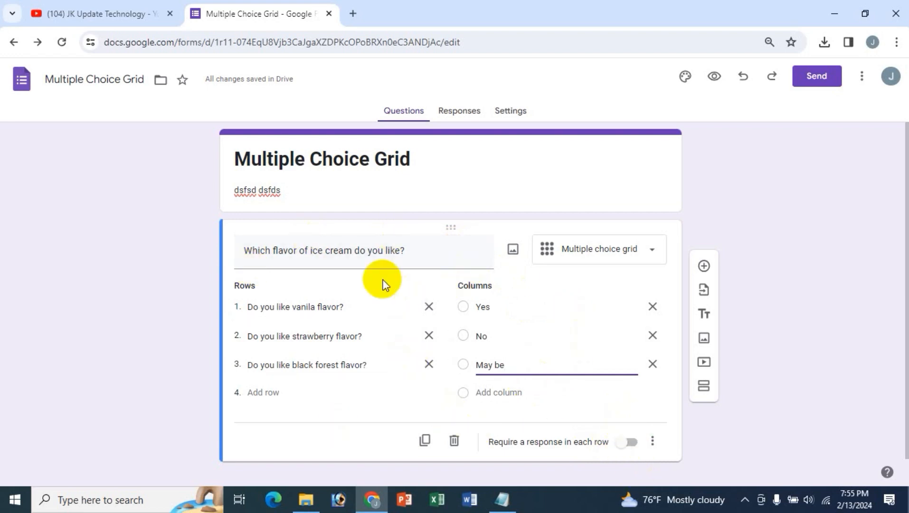
# - Turn on "Require a response in each row" for the grid and open the form preview
pyautogui.click(623, 443)
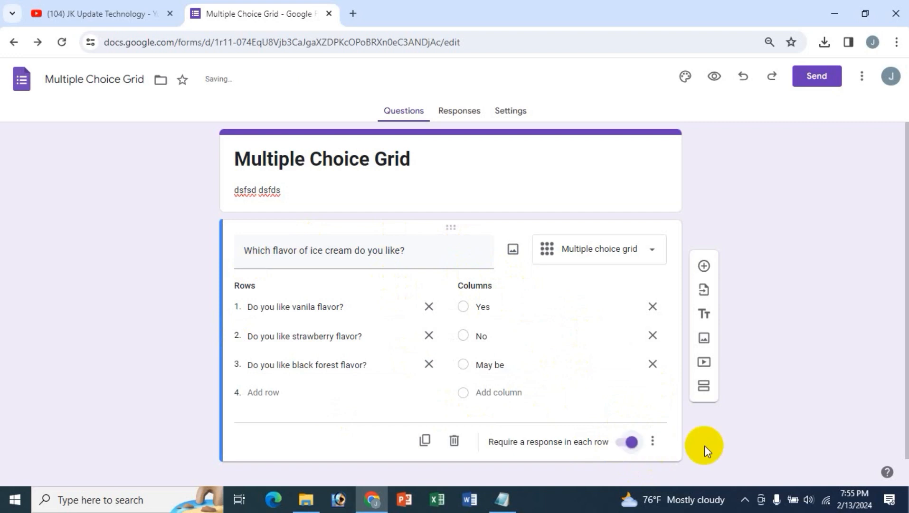
pyautogui.click(652, 441)
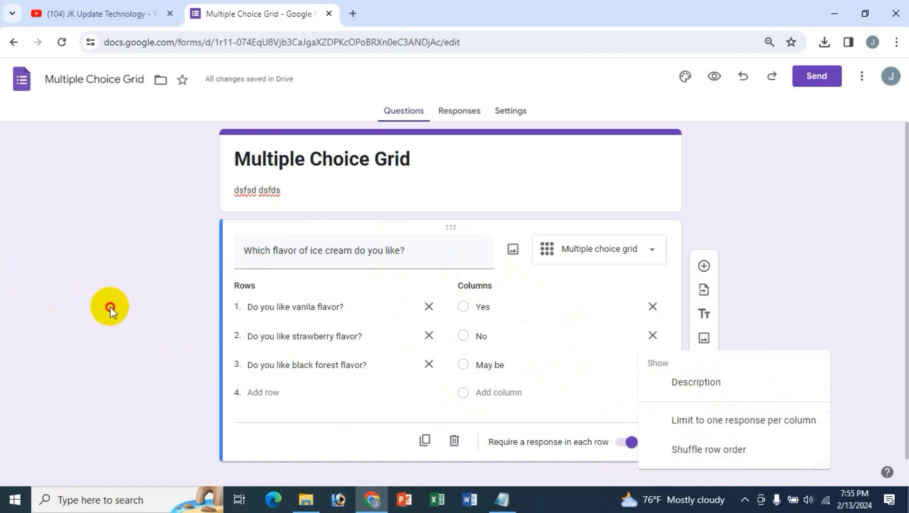
pyautogui.click(110, 307)
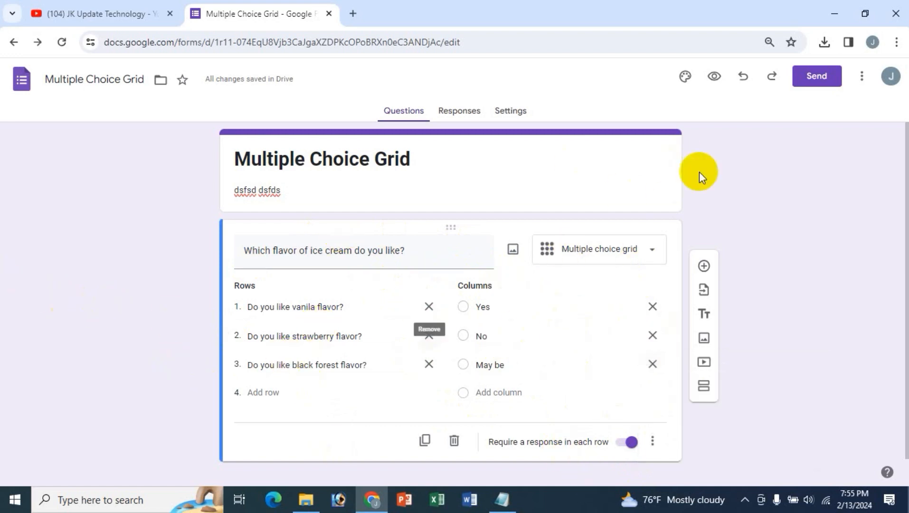
pyautogui.click(715, 77)
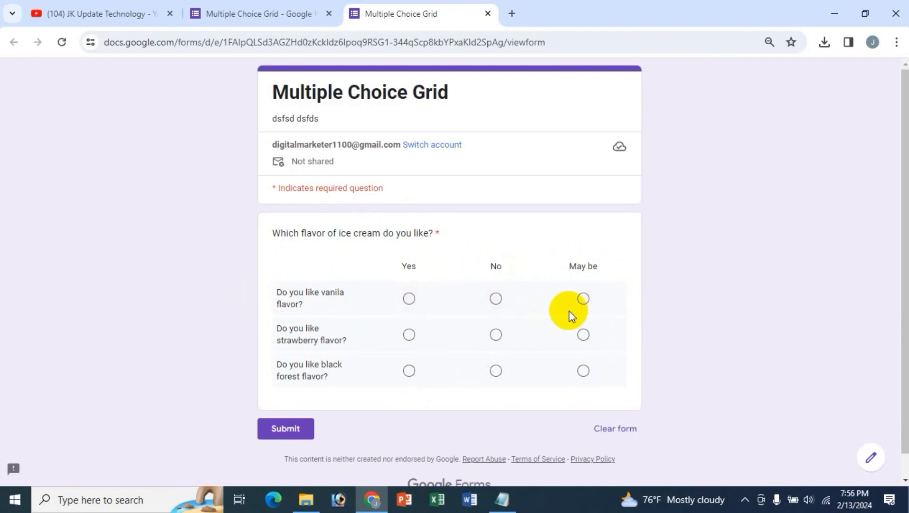
# - Answer vanilla Yes, strawberry No, black forest May be, submit, and go back to the editor
pyautogui.click(408, 299)
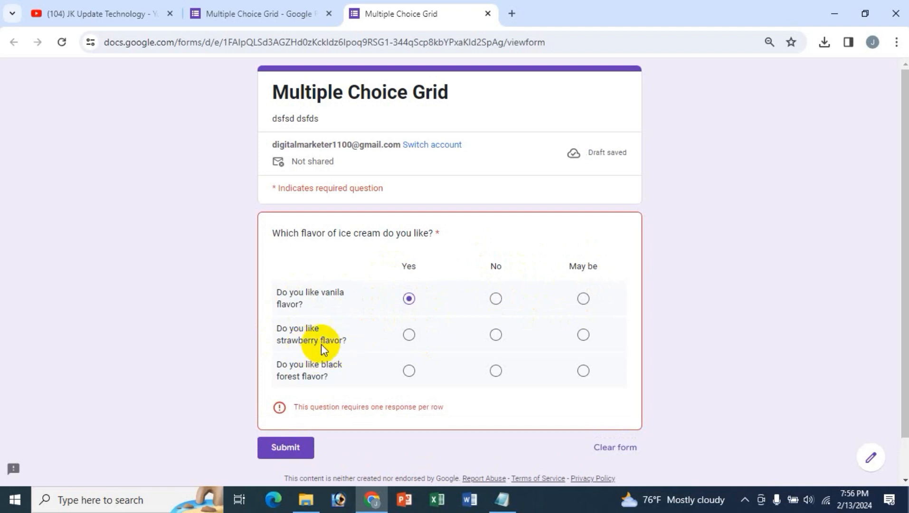
pyautogui.click(497, 336)
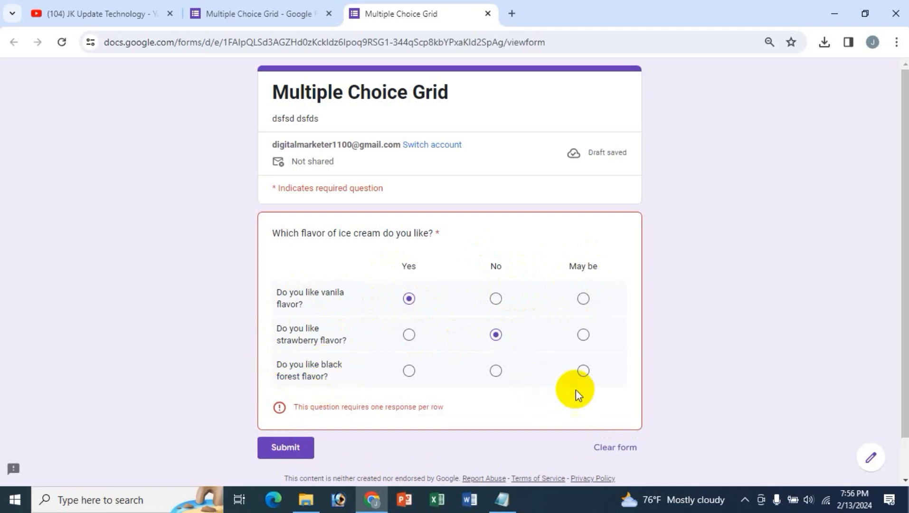
pyautogui.click(583, 371)
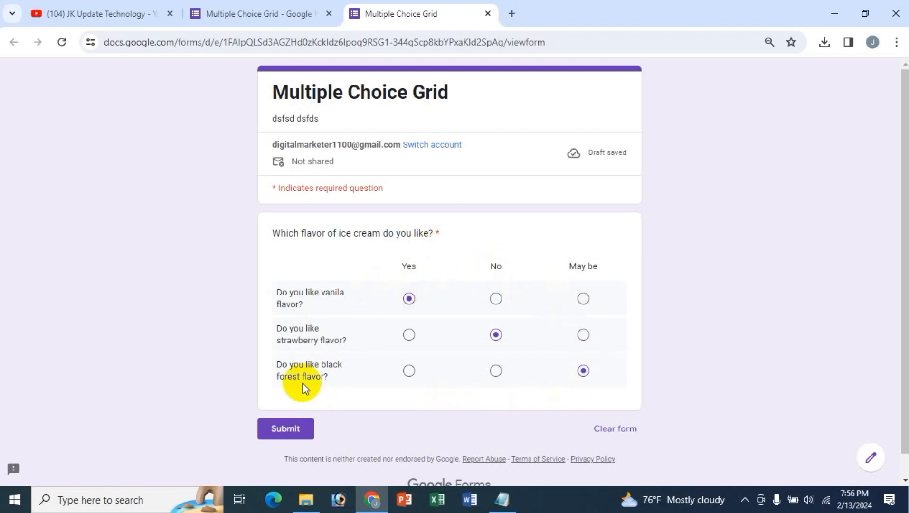
pyautogui.click(293, 441)
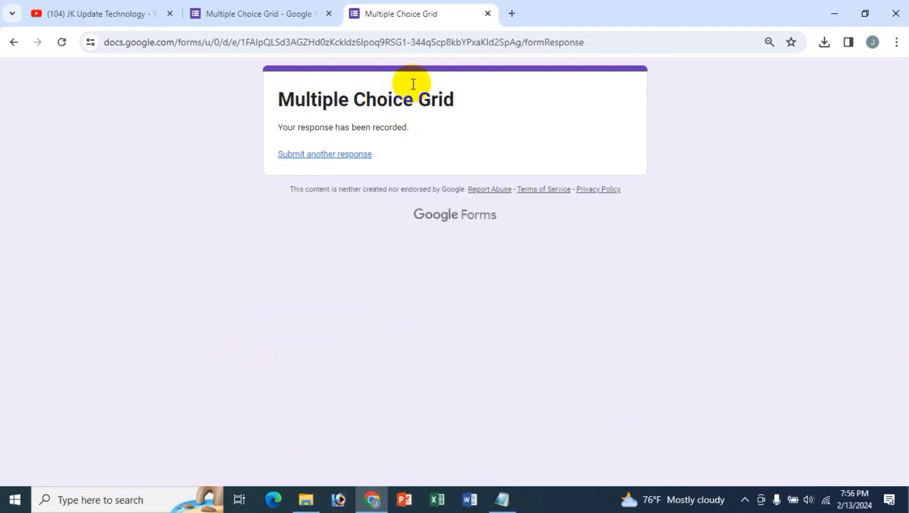
pyautogui.click(279, 13)
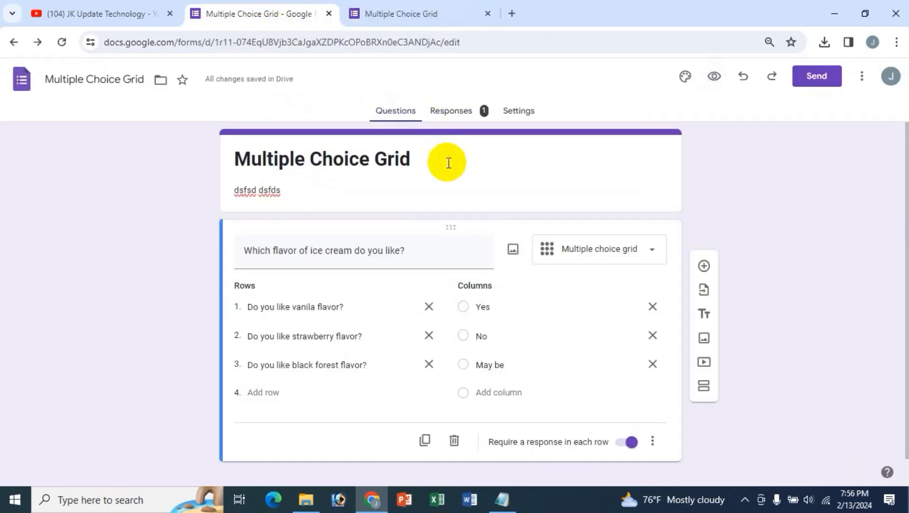
# - Check the Summary, Question and Individual response views, then link responses to a new spreadsheet
pyautogui.click(458, 116)
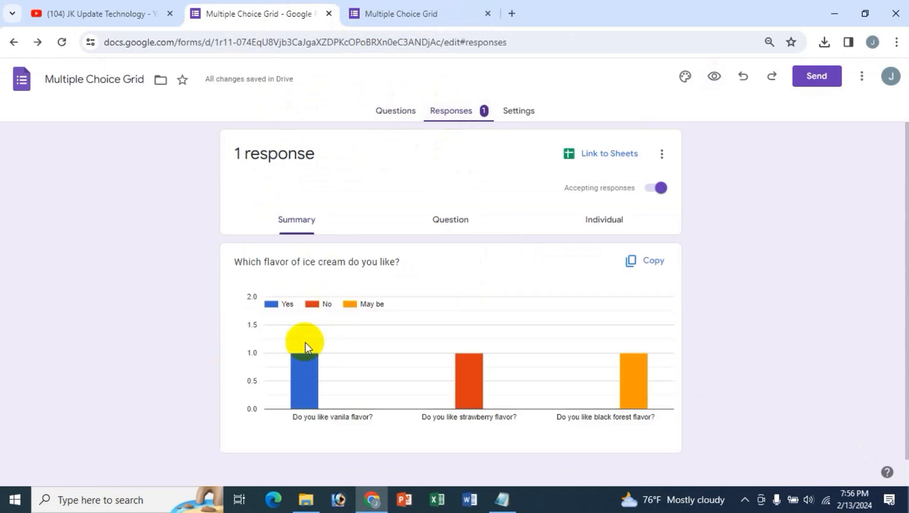
pyautogui.scroll(-1, 351, 408)
pyautogui.scroll(1, 351, 407)
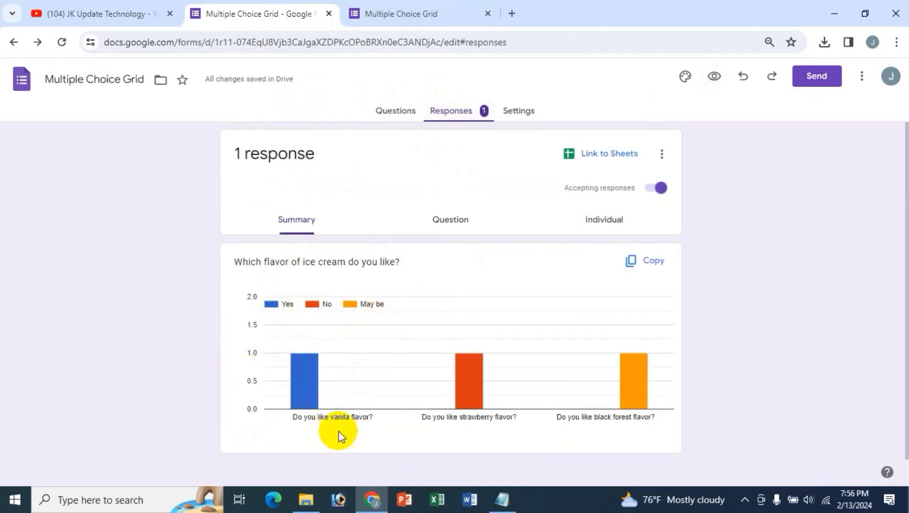
pyautogui.click(462, 221)
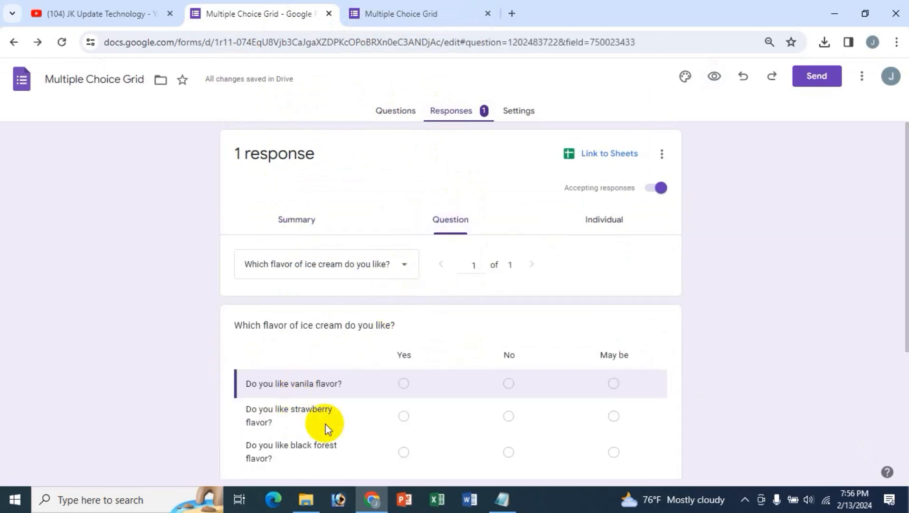
pyautogui.scroll(-3, 508, 404)
pyautogui.scroll(3, 508, 403)
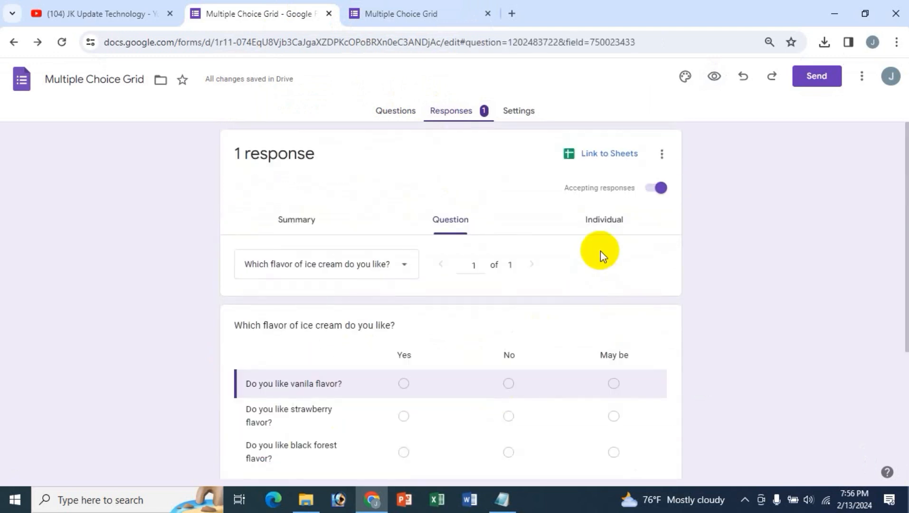
pyautogui.click(616, 231)
pyautogui.scroll(-4, 467, 438)
pyautogui.scroll(4, 467, 438)
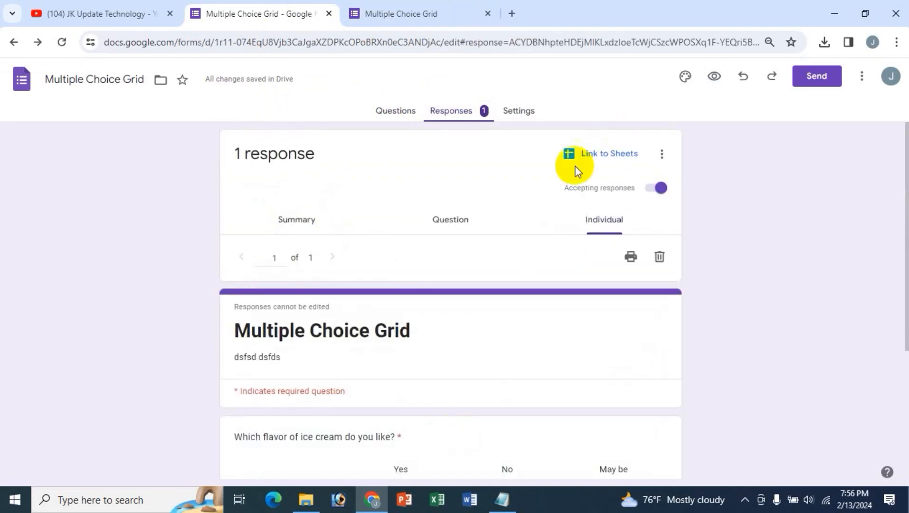
pyautogui.click(598, 154)
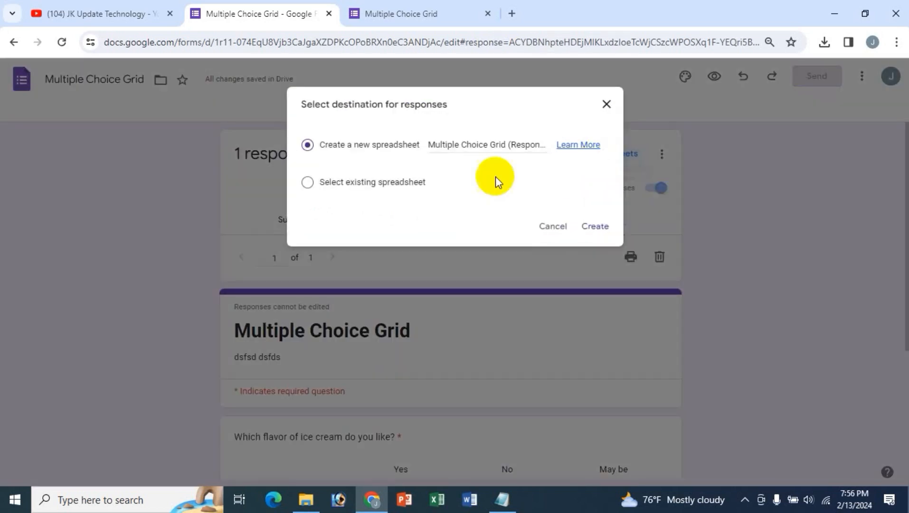
pyautogui.click(593, 227)
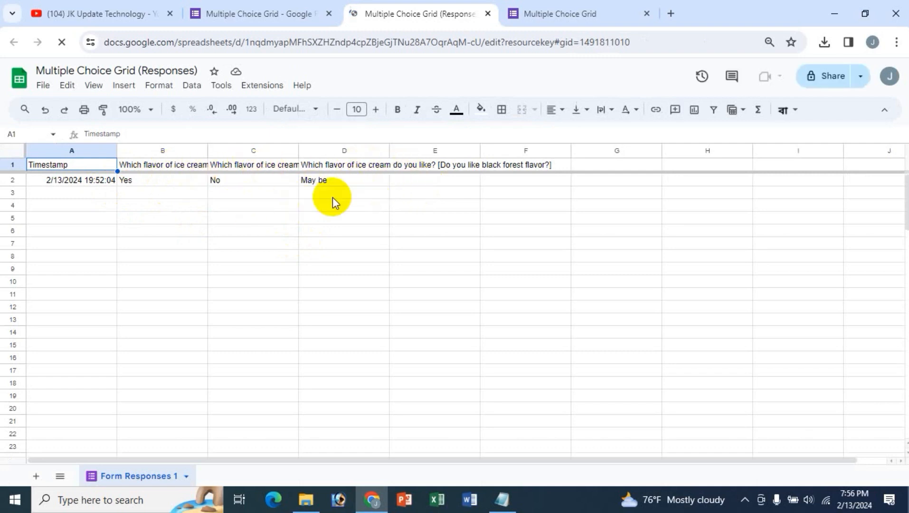
# - Close the "Multiple Choice Grid (Responses)" spreadsheet tab to return to the form
pyautogui.click(487, 13)
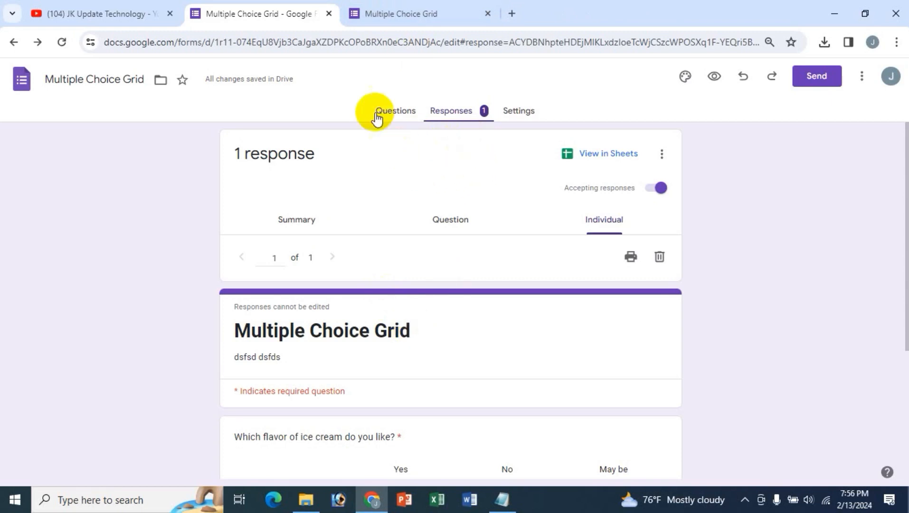
# - Return from the Responses view to the form's Questions view
pyautogui.scroll(-3, 411, 377)
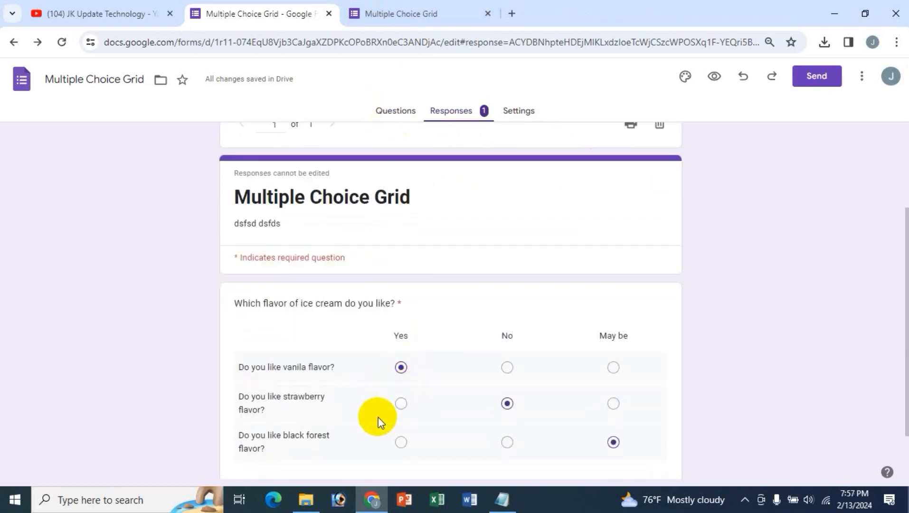
pyautogui.scroll(3, 377, 418)
pyautogui.click(397, 114)
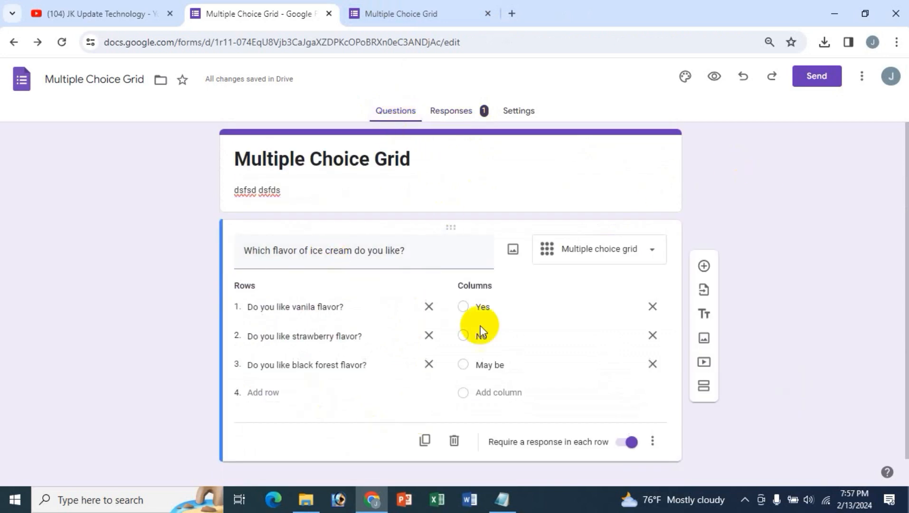
# - Copy the shortened form link, view the 640×591 embed HTML code, then cancel Send form
pyautogui.click(818, 80)
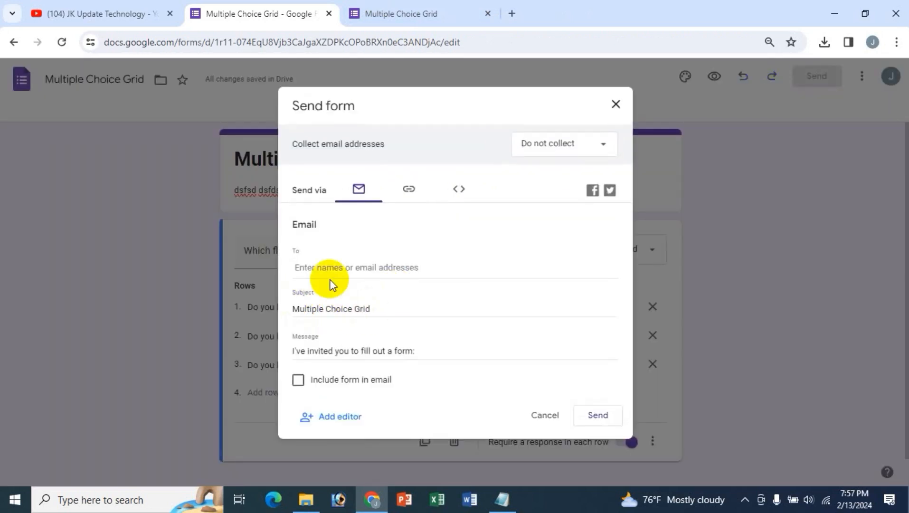
pyautogui.click(331, 267)
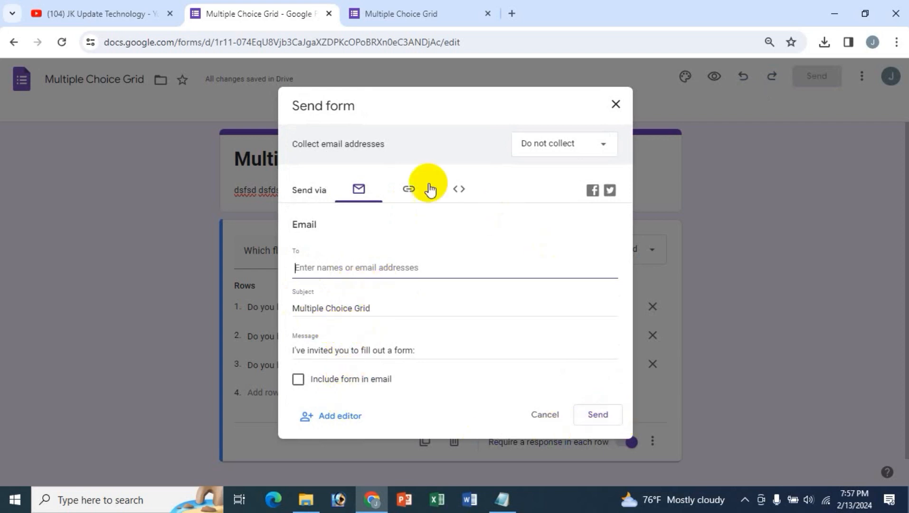
pyautogui.click(408, 189)
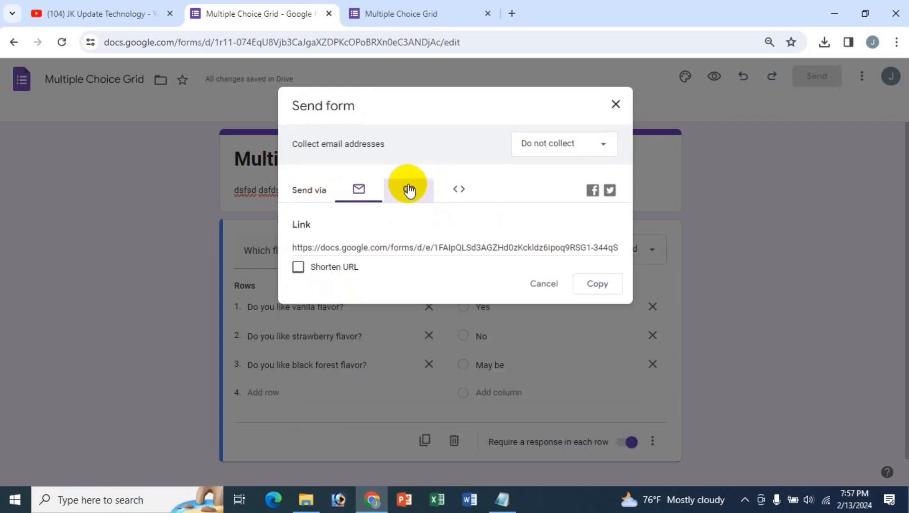
pyautogui.click(298, 266)
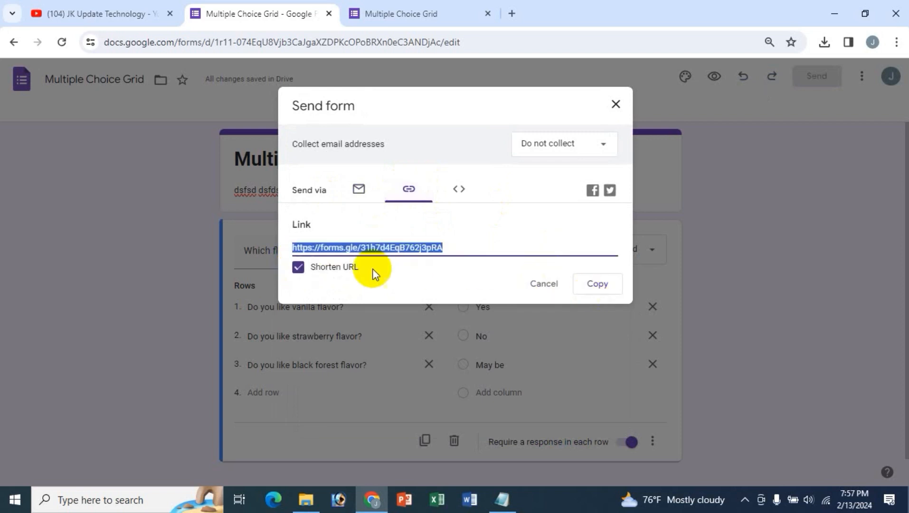
pyautogui.click(597, 284)
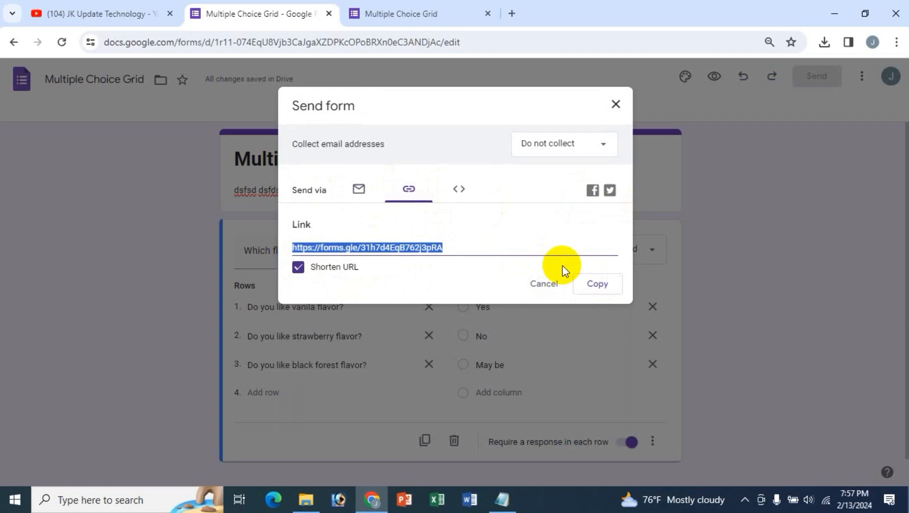
pyautogui.click(458, 189)
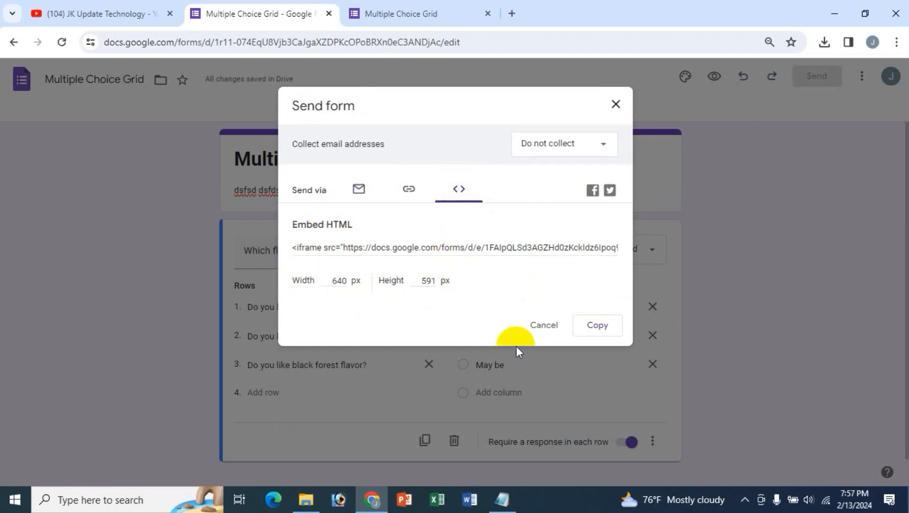
pyautogui.click(542, 325)
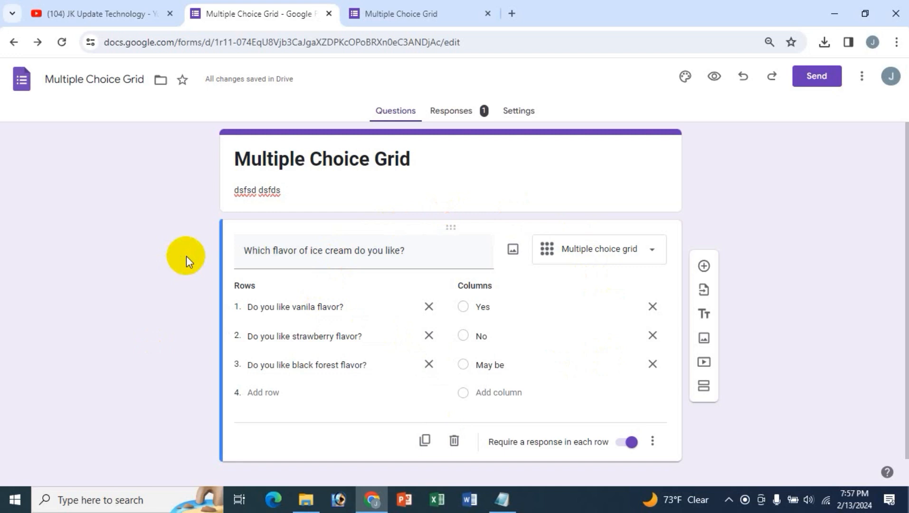
# - Bring the JK Update Technology channel's YouTube Videos tab to the front
pyautogui.click(88, 13)
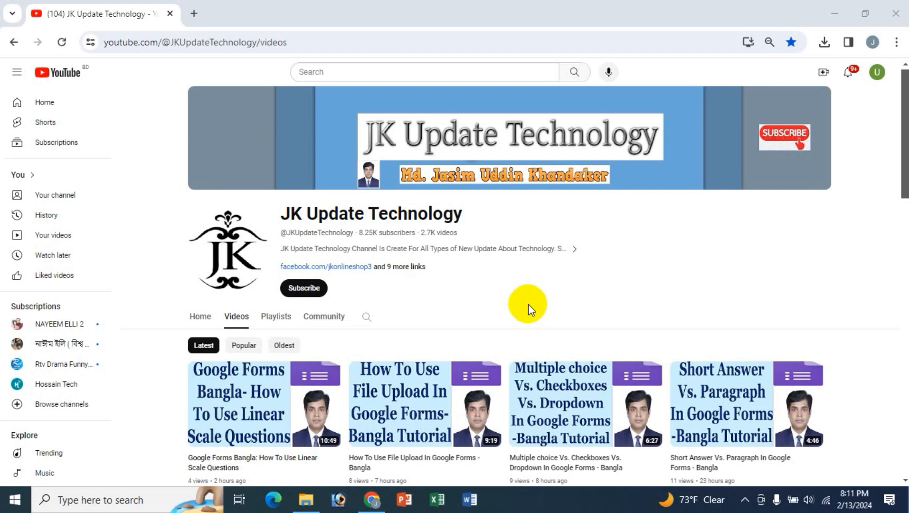
# - Open a new browser tab and search Google for Google Forms
pyautogui.click(194, 13)
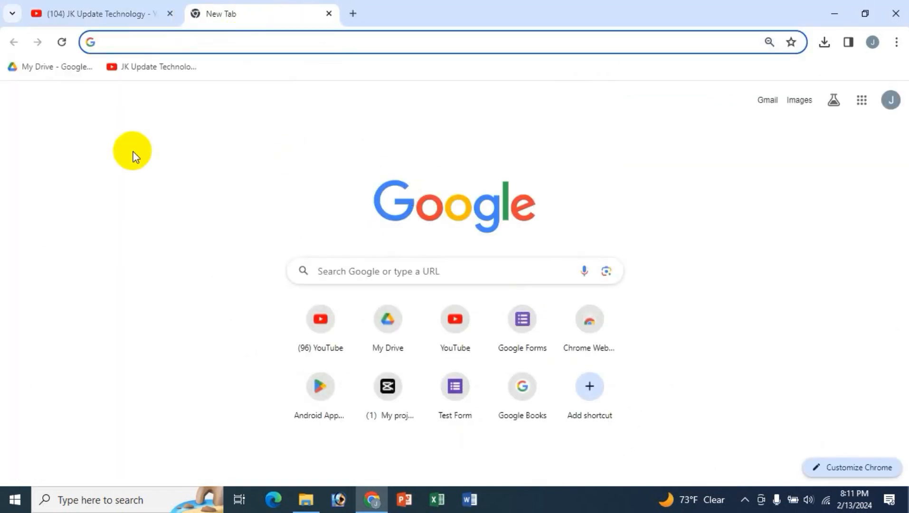
pyautogui.write('f')
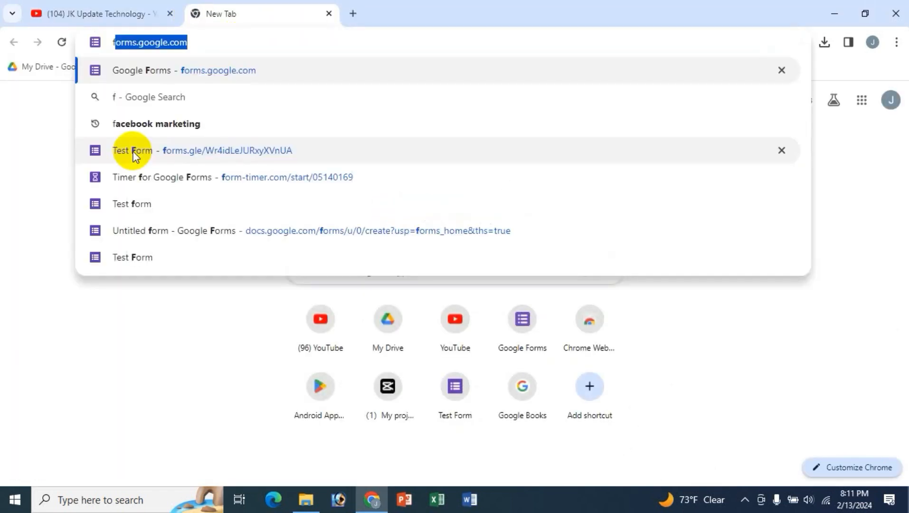
pyautogui.press('BackSpace')
pyautogui.press('BackSpace')
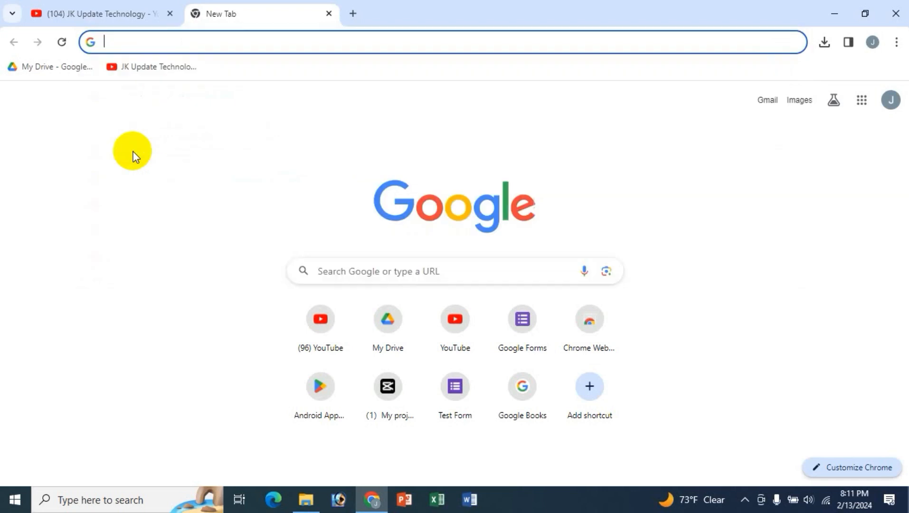
pyautogui.click(430, 268)
pyautogui.write('google forms')
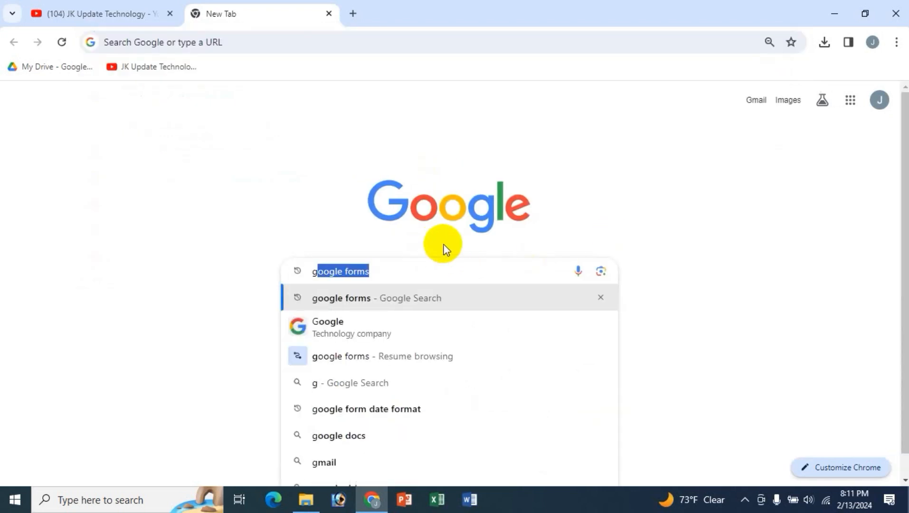
pyautogui.press('Return')
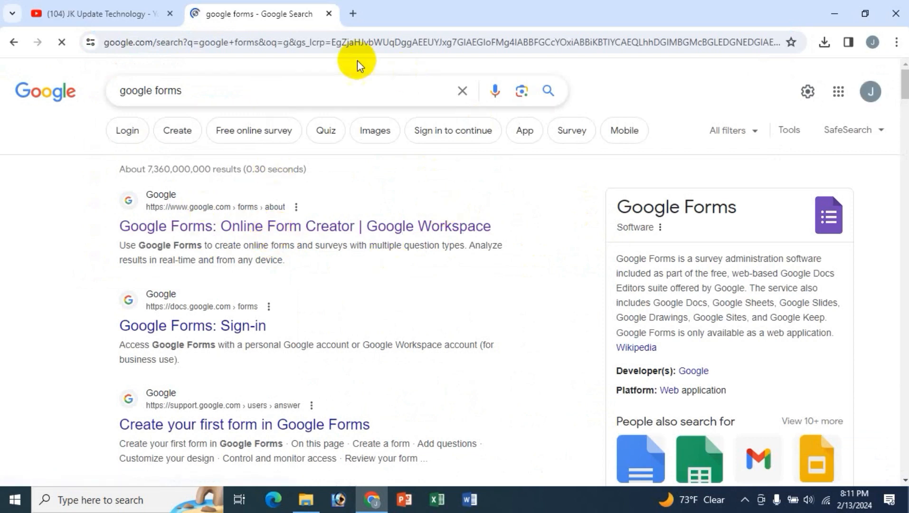
pyautogui.click(355, 13)
pyautogui.click(331, 13)
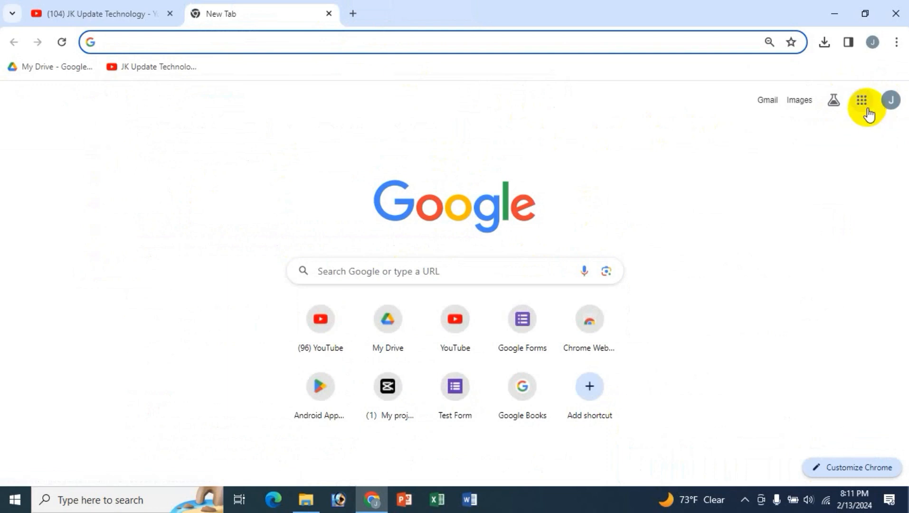
# - Launch Forms from the Google apps list and start a Blank form
pyautogui.click(868, 112)
pyautogui.scroll(-6, 872, 270)
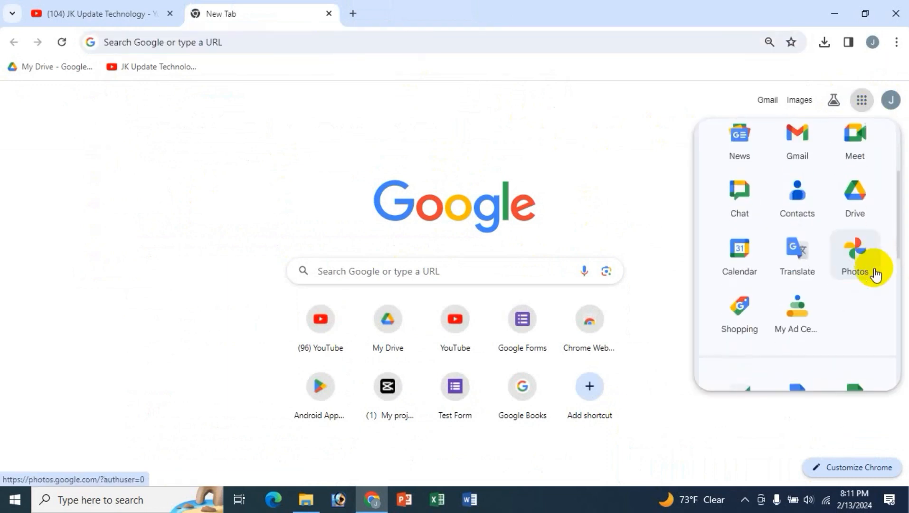
pyautogui.scroll(-3, 841, 376)
pyautogui.click(849, 315)
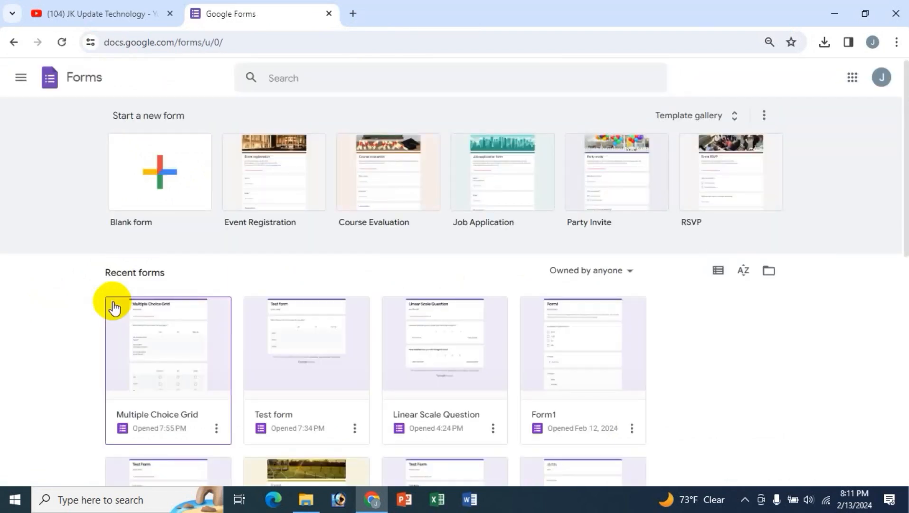
pyautogui.click(157, 170)
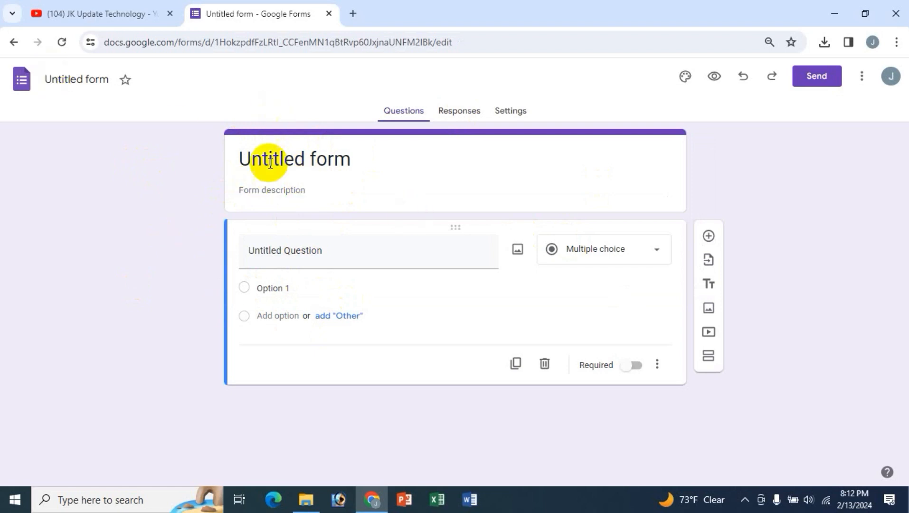
# - Replace the 'Untitled form' title with 'Checkbox Grid' and begin editing the file name
pyautogui.moveTo(375, 166); pyautogui.dragTo(189, 160)
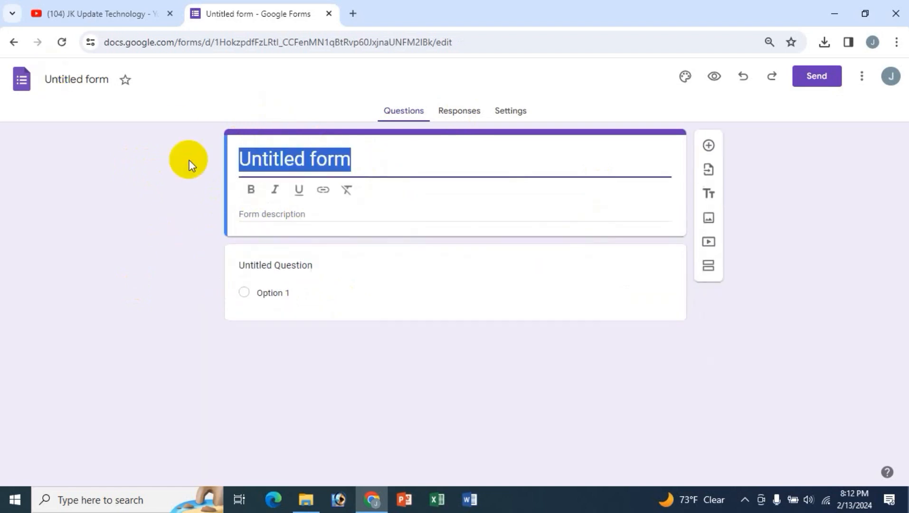
pyautogui.write('Checkbox ')
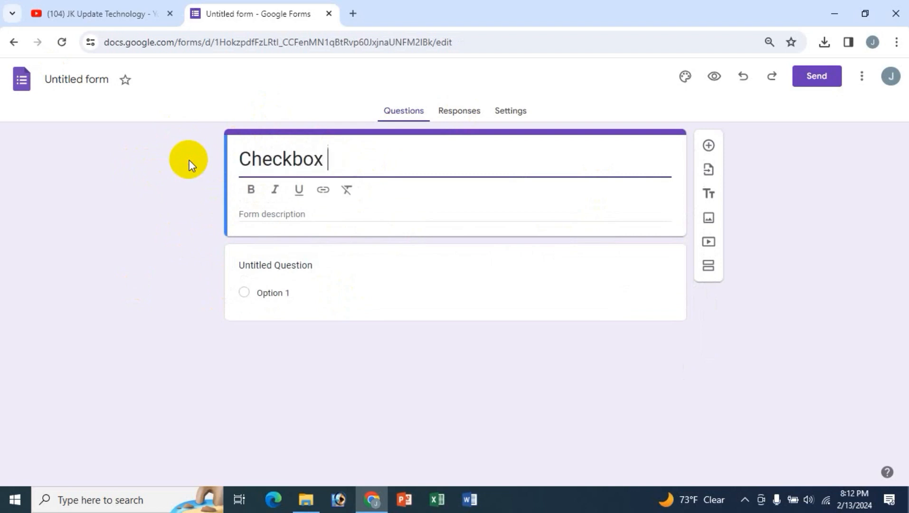
pyautogui.write('Grid')
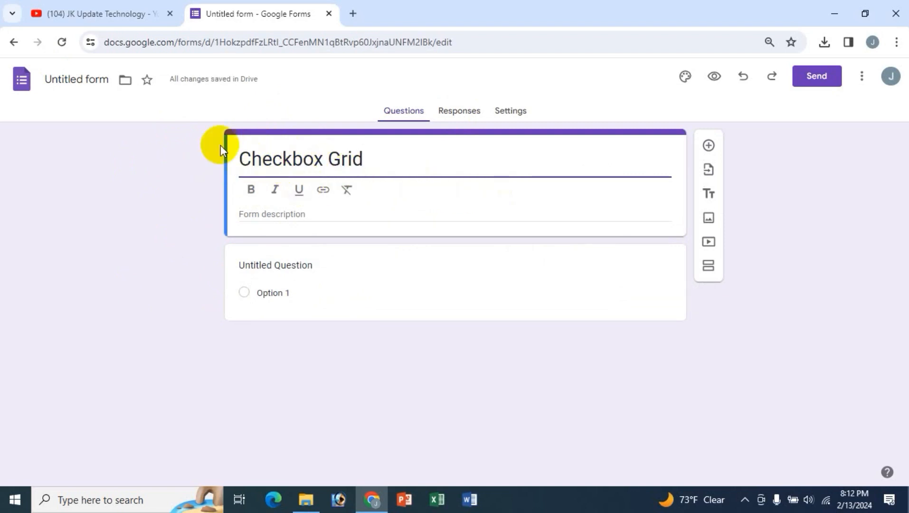
pyautogui.click(101, 88)
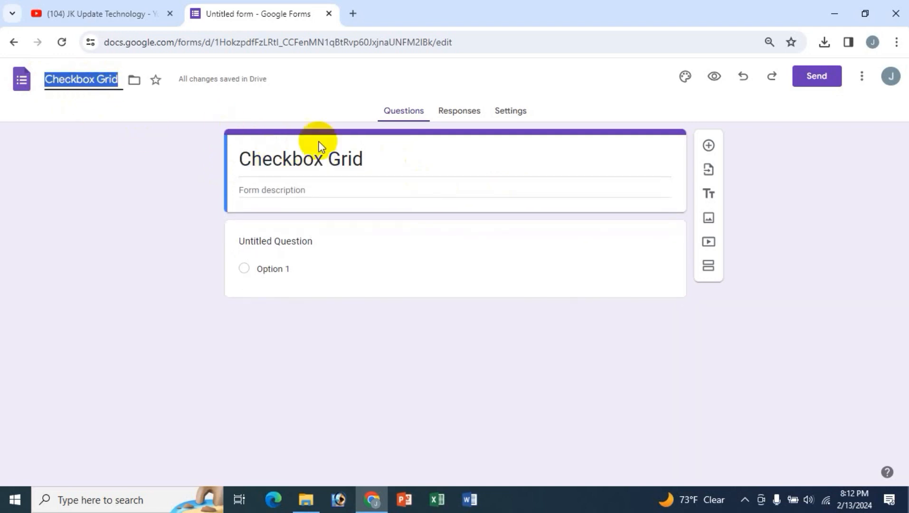
# - Confirm the file name and make the 'Checkbox Grid' title bold, discarding the italic and link tries
pyautogui.click(323, 157)
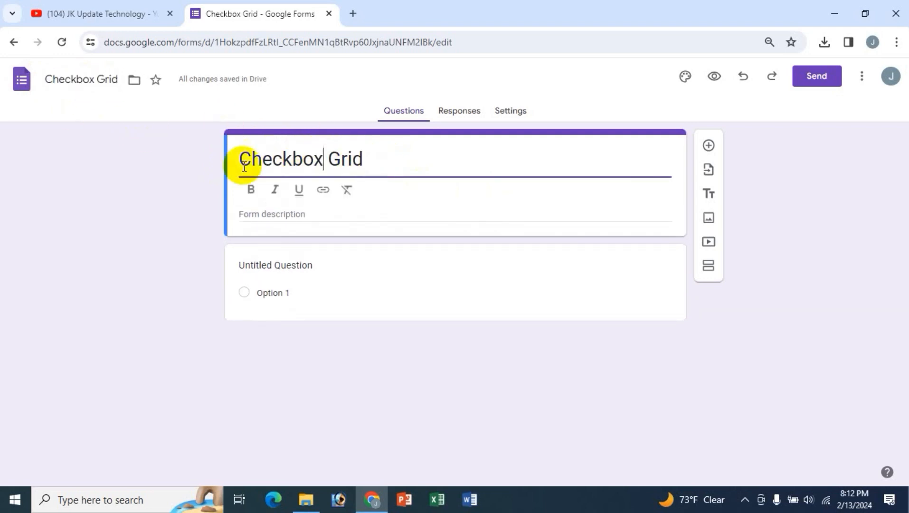
pyautogui.moveTo(368, 159); pyautogui.dragTo(230, 158)
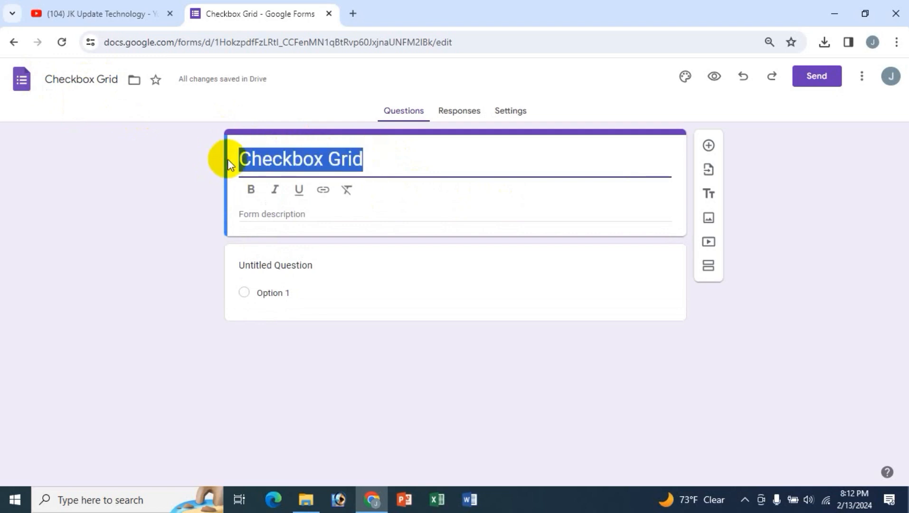
pyautogui.click(250, 191)
pyautogui.click(274, 190)
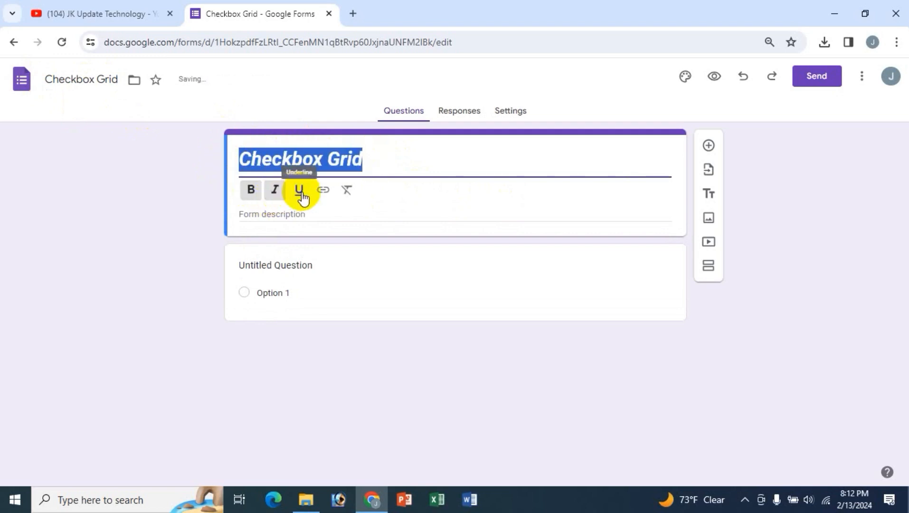
pyautogui.click(348, 191)
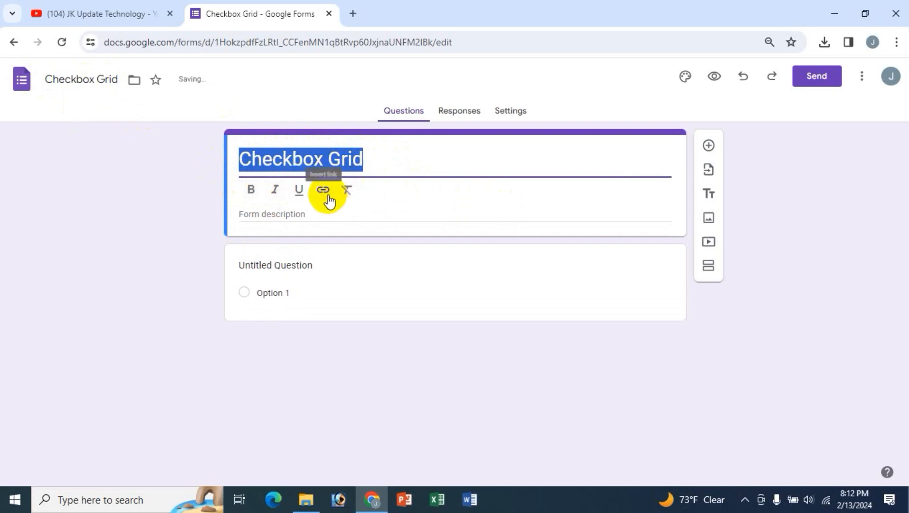
pyautogui.click(328, 196)
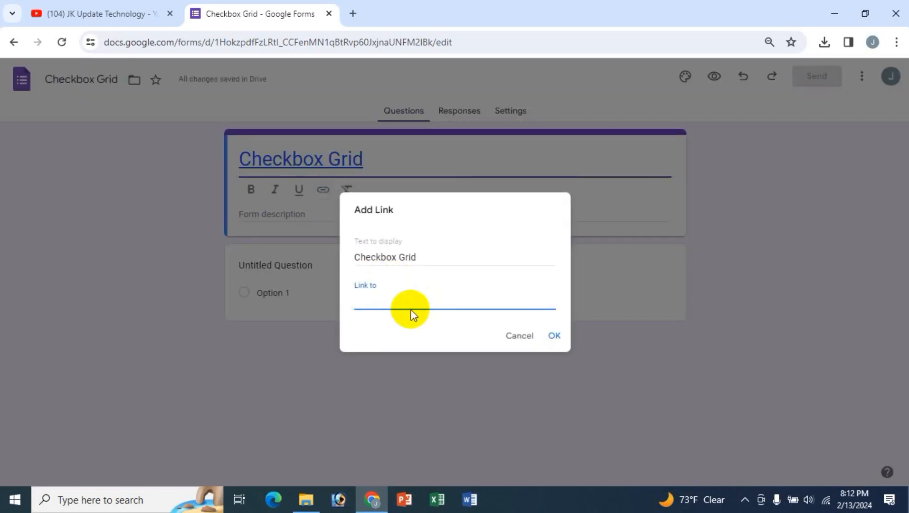
pyautogui.click(519, 335)
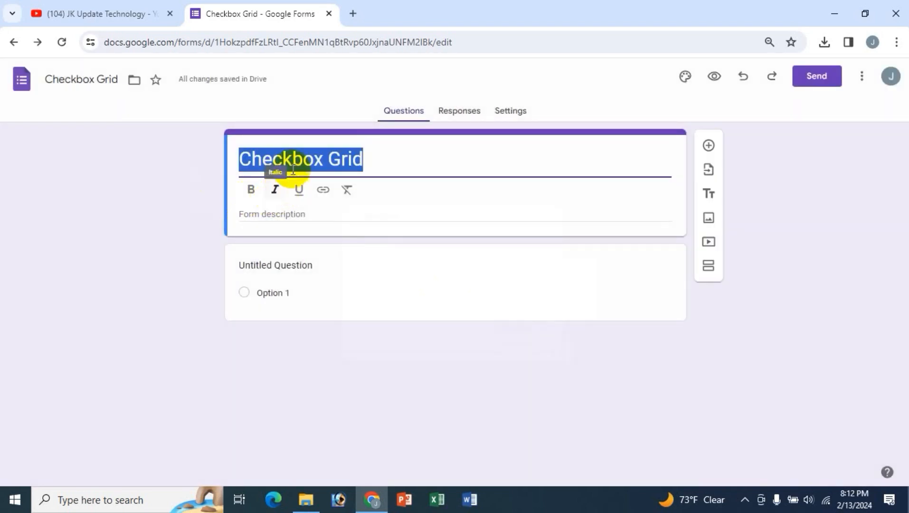
pyautogui.click(251, 191)
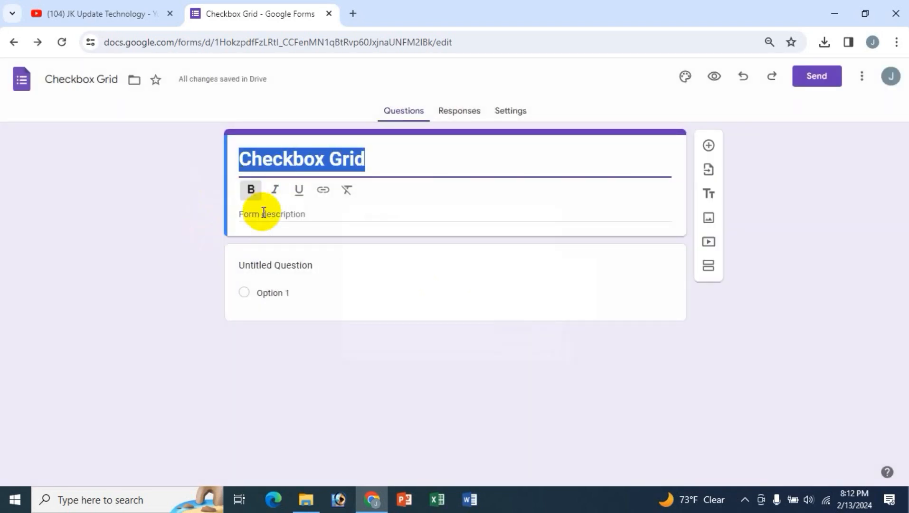
# - Add the filler description 'dsfsd dsf sdfsd' beneath the title
pyautogui.click(284, 213)
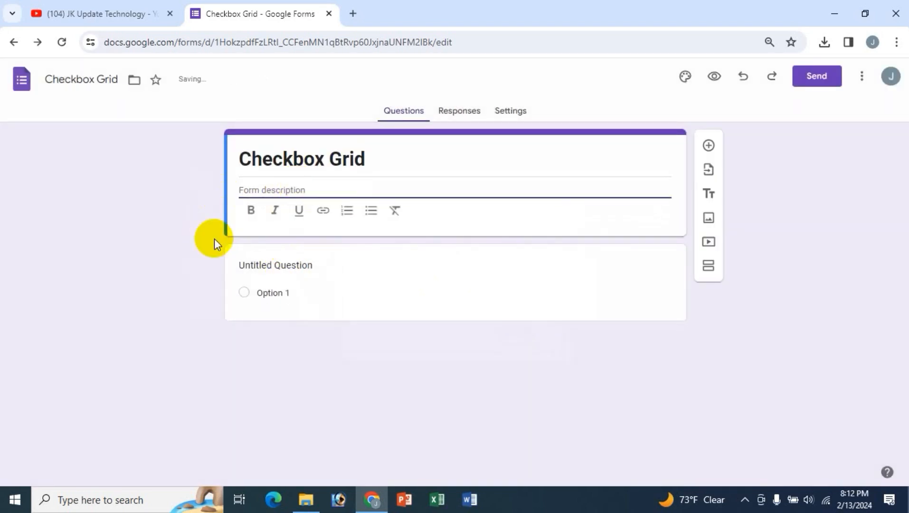
pyautogui.write('dsfsd  dsf sd')
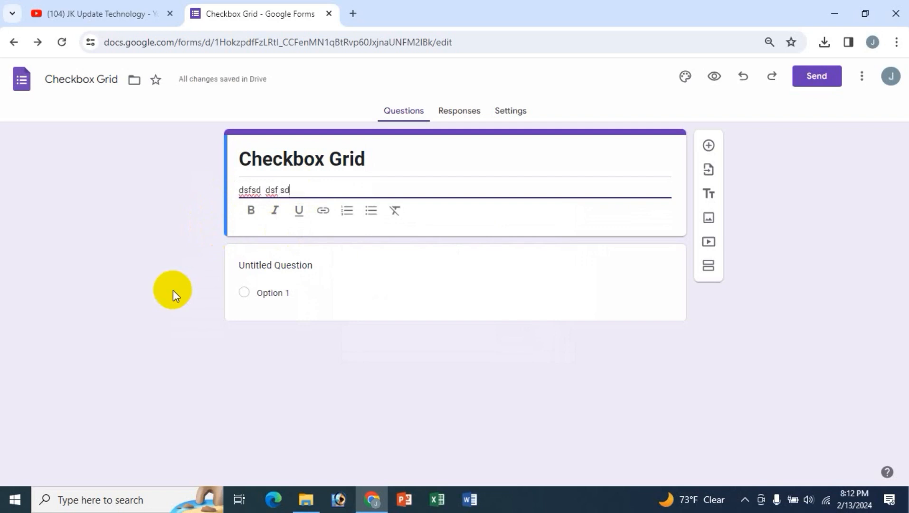
pyautogui.write('fsd')
pyautogui.click(272, 189)
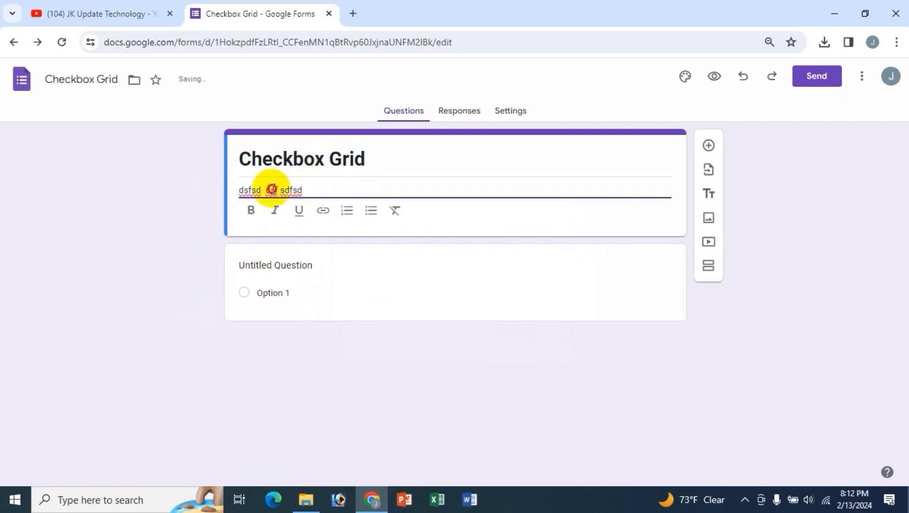
pyautogui.tripleClick(272, 189)
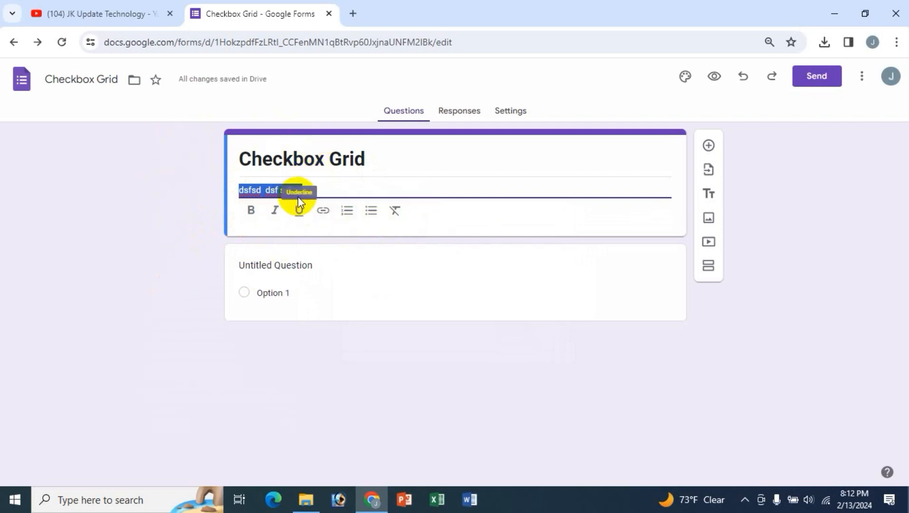
pyautogui.click(297, 266)
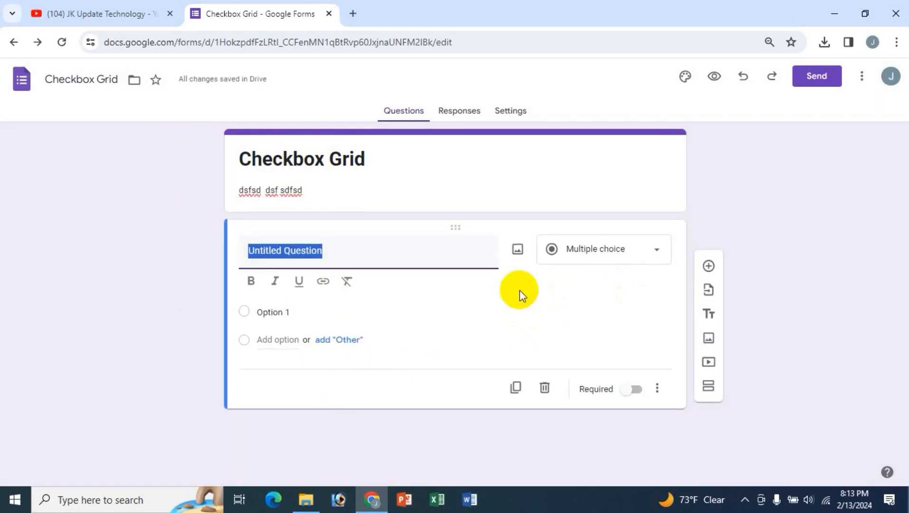
# - Open the question-type list, then switch to the YouTube channel tab
pyautogui.click(640, 258)
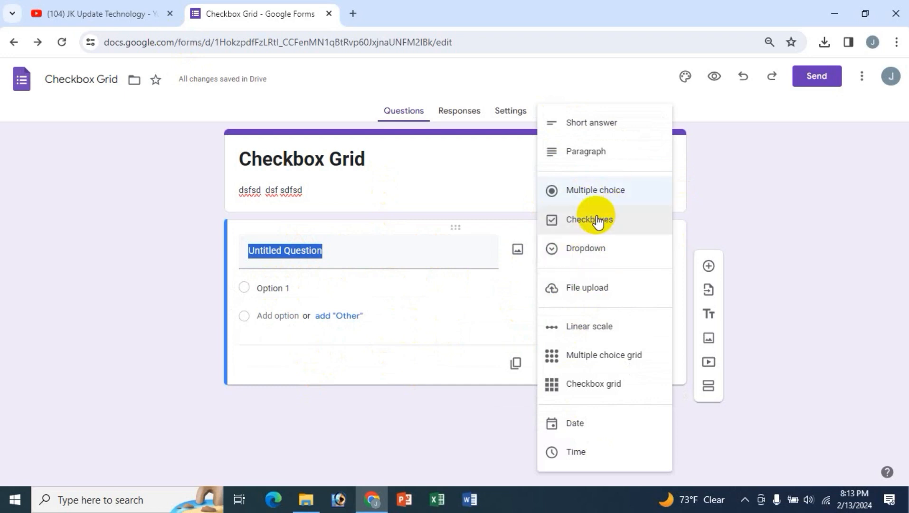
pyautogui.click(161, 12)
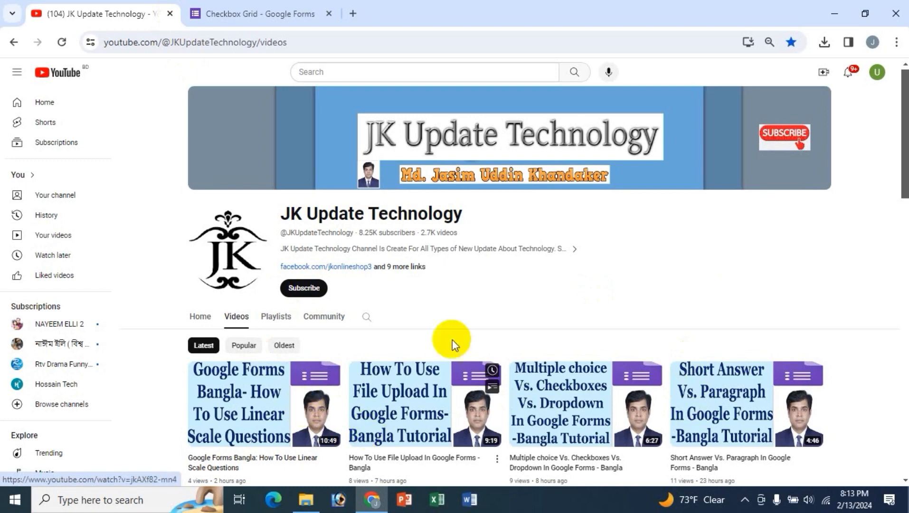
# - Scroll through the channel's uploaded videos, then return to the Checkbox Grid form tab
pyautogui.scroll(-1, 730, 248)
pyautogui.scroll(-5, 731, 248)
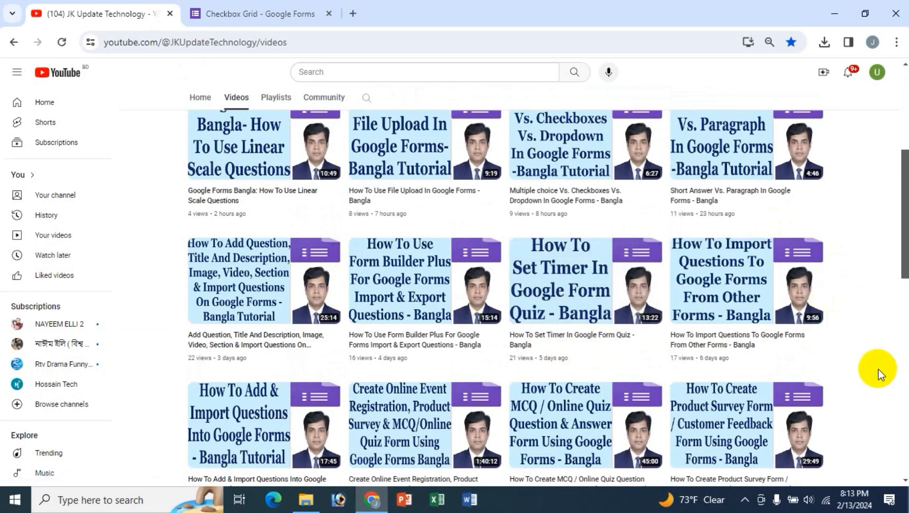
pyautogui.scroll(-1, 879, 369)
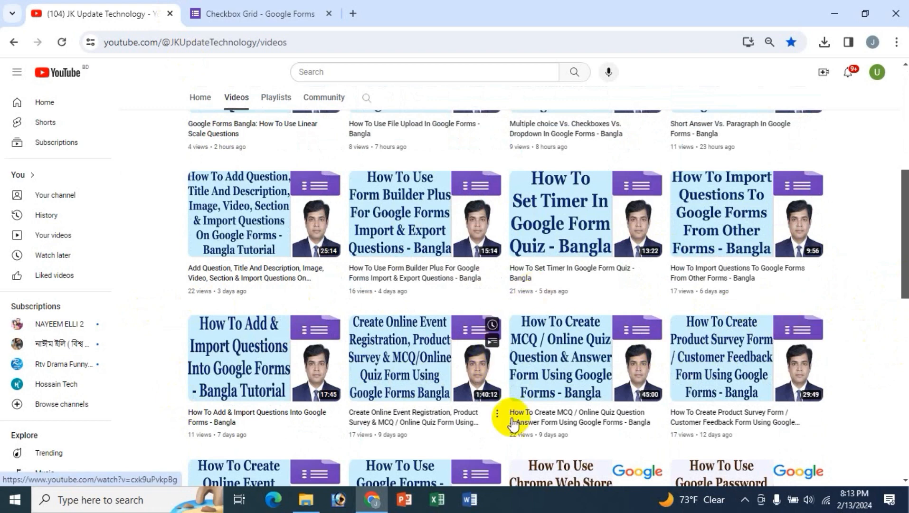
pyautogui.scroll(-3, 867, 311)
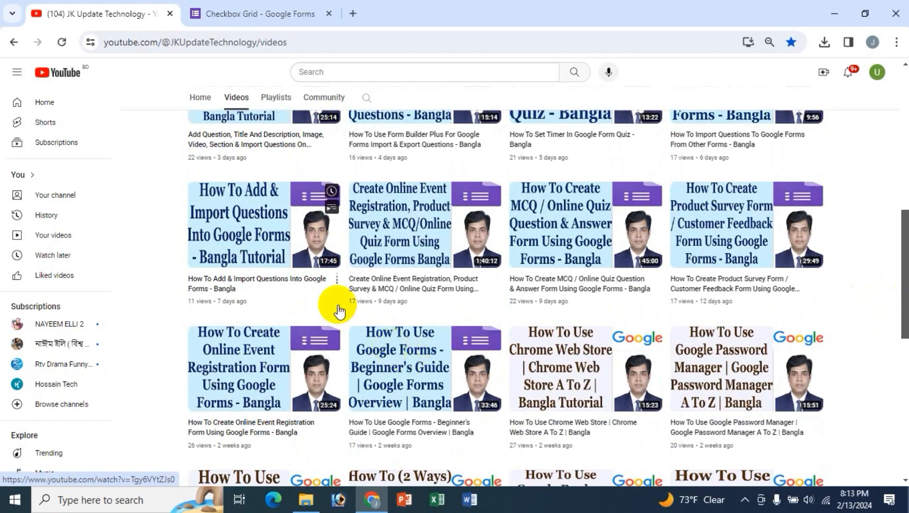
pyautogui.scroll(10, 333, 306)
pyautogui.click(256, 16)
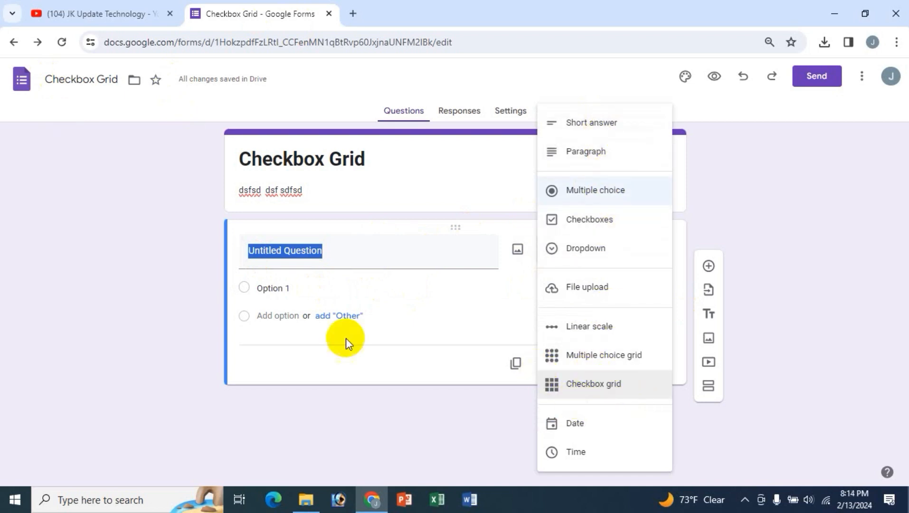
# - Make the question a checkbox grid titled 'What's your seven days eat & drink food item'
pyautogui.click(594, 386)
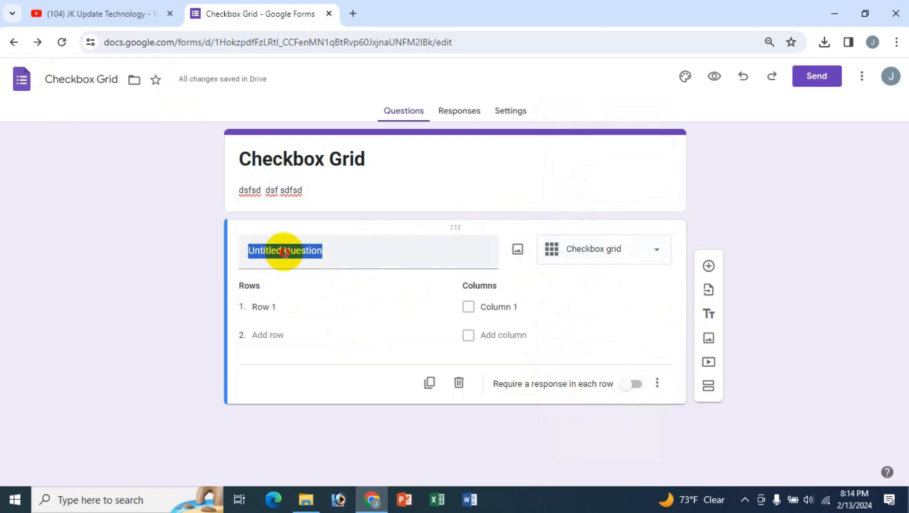
pyautogui.click(307, 255)
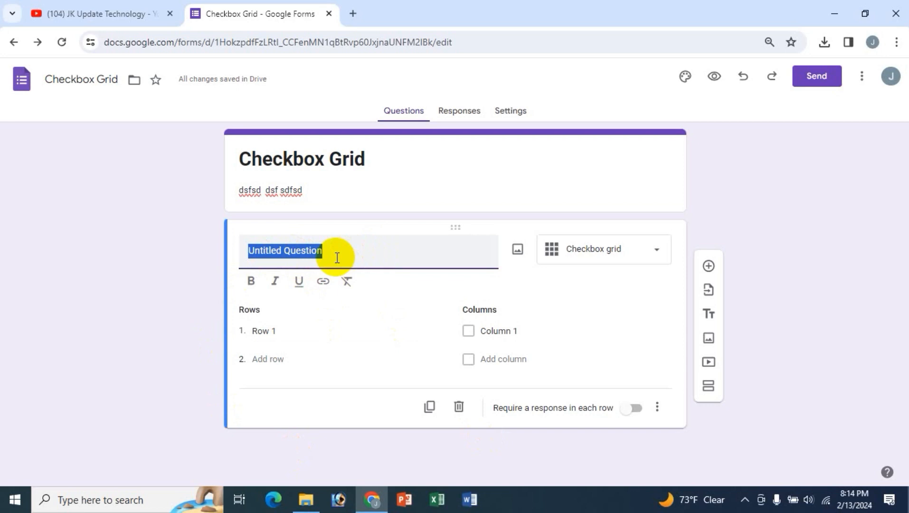
pyautogui.write("What's")
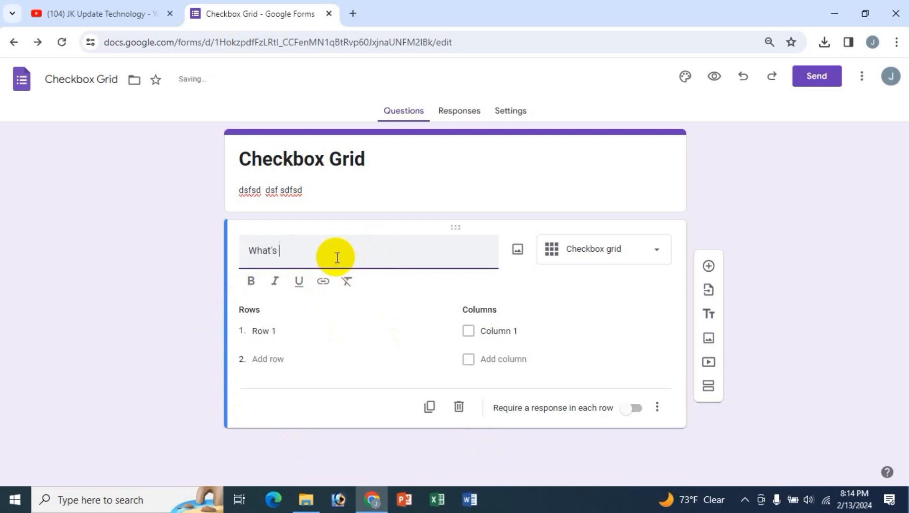
pyautogui.write(' your')
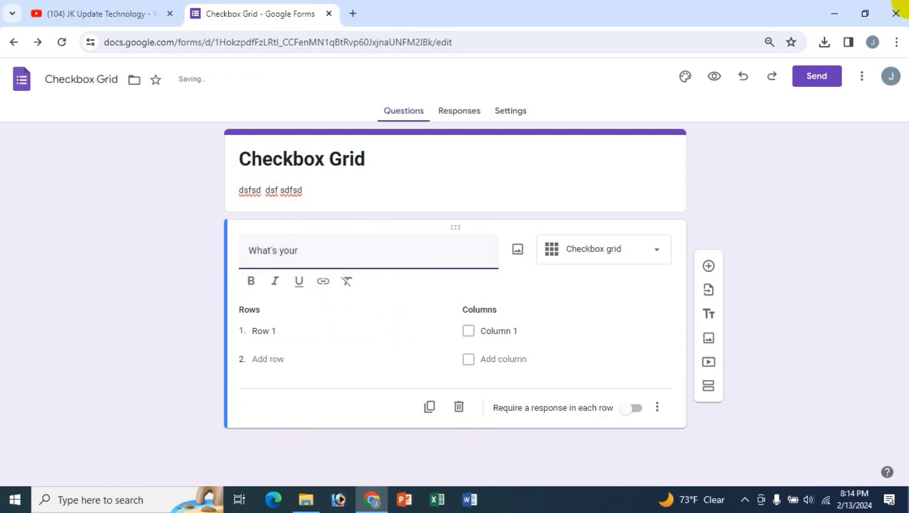
pyautogui.write(' seven days e')
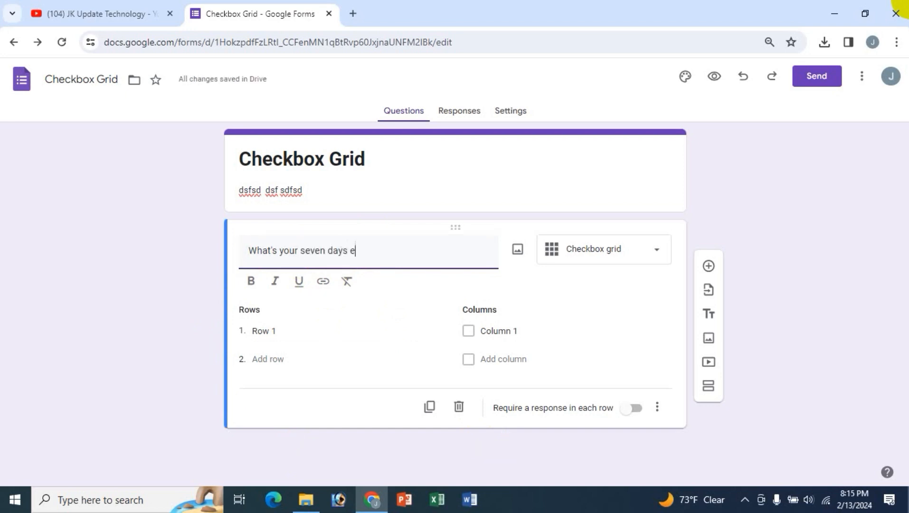
pyautogui.write('at & drink')
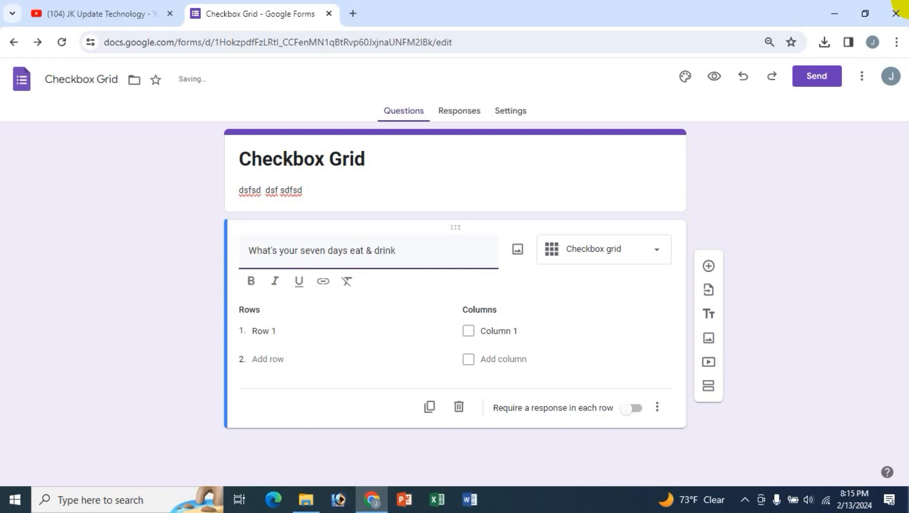
pyautogui.write(' food item?')
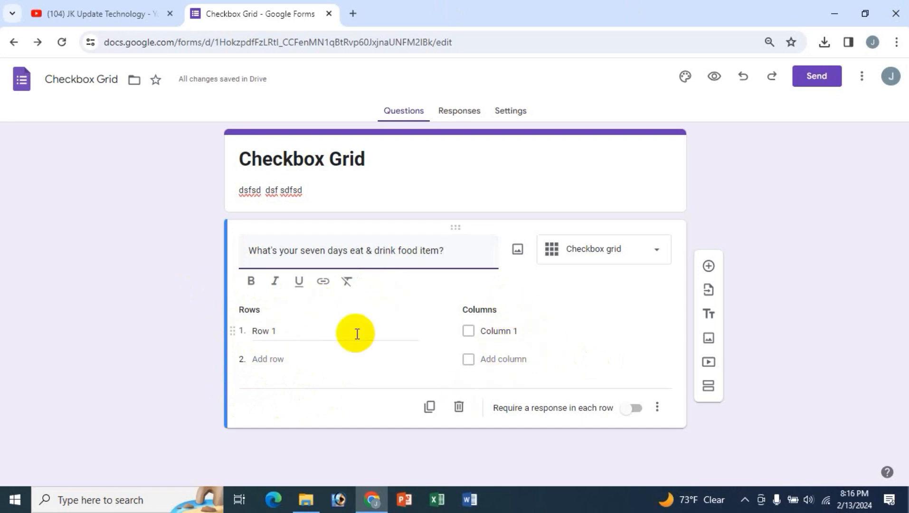
# - Label the first grid rows Saturday, Sunday and Monday
pyautogui.click(267, 330)
pyautogui.write('S')
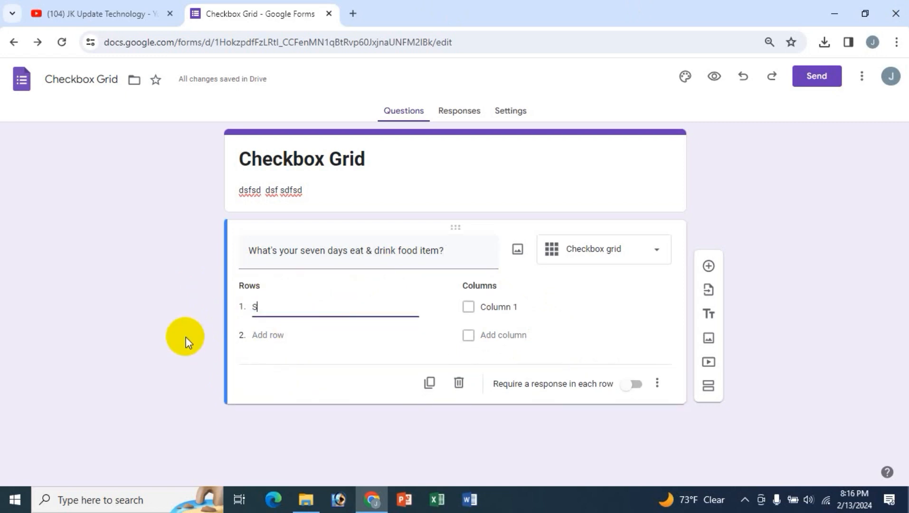
pyautogui.write('aturday')
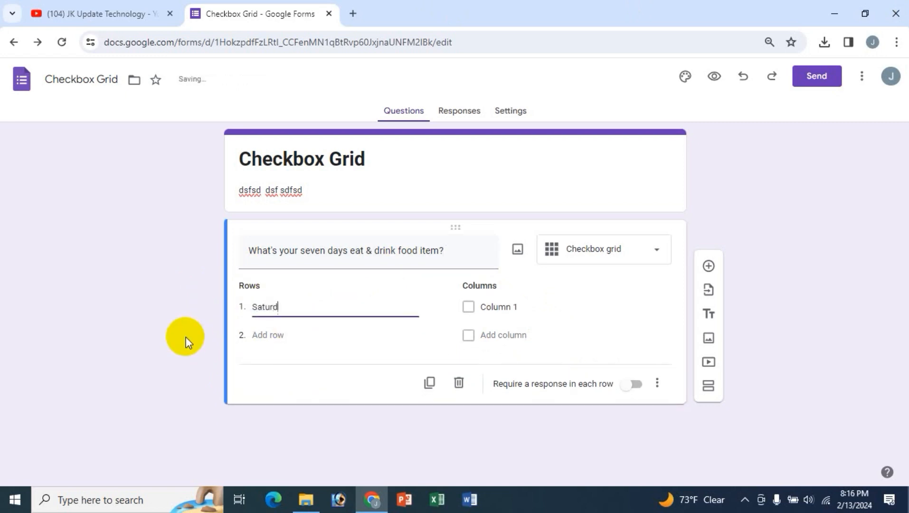
pyautogui.click(269, 340)
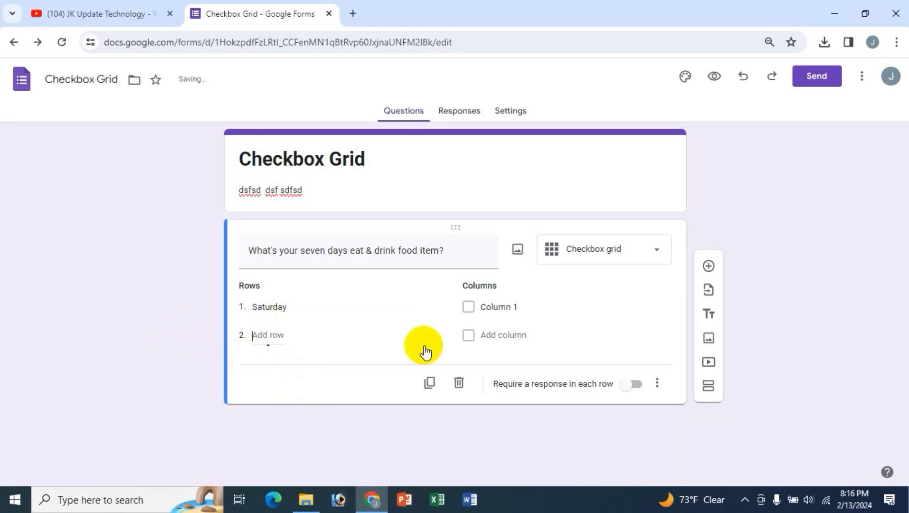
pyautogui.write('Sunday')
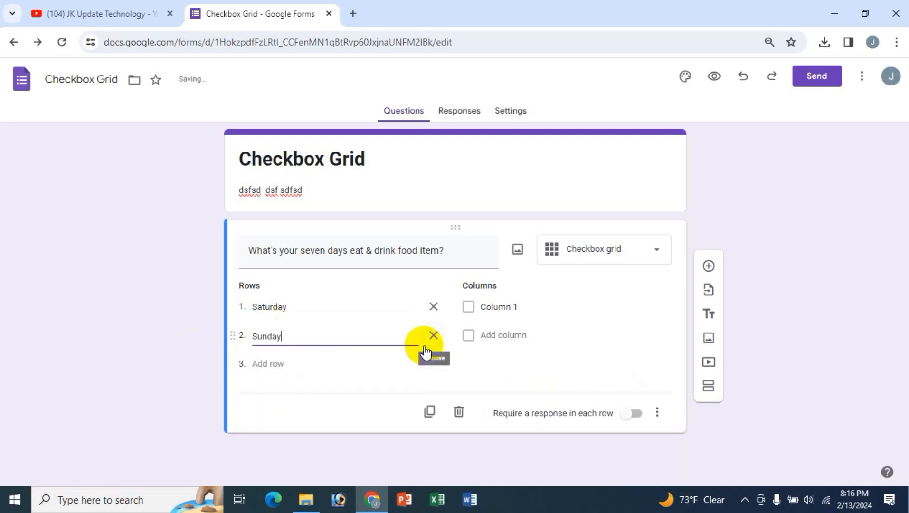
pyautogui.click(267, 363)
pyautogui.write('M')
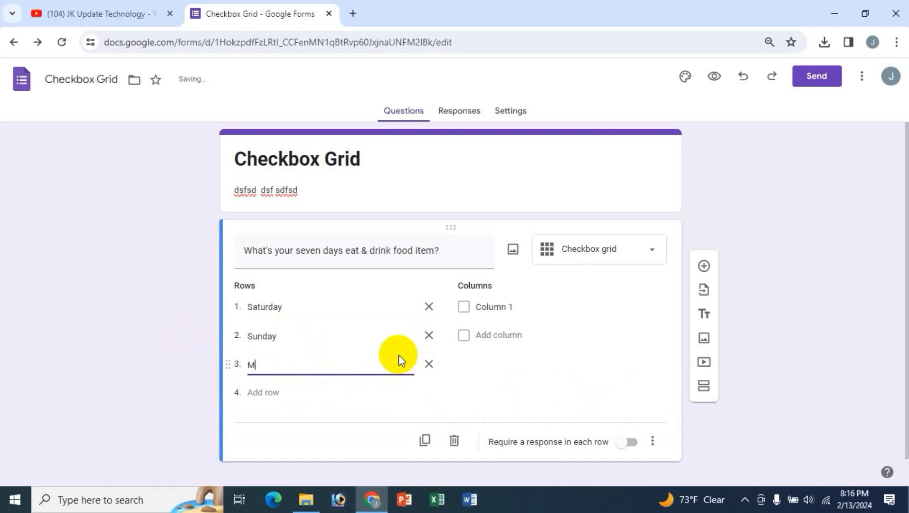
pyautogui.write('onday')
# - Add the remaining rows Tuesday, Wednesday, Thursday and Friday
pyautogui.click(267, 387)
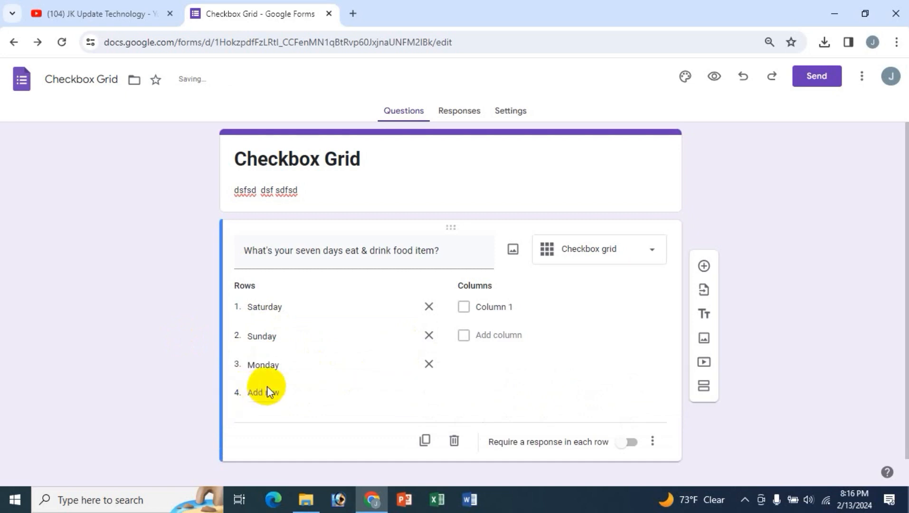
pyautogui.write('Tud')
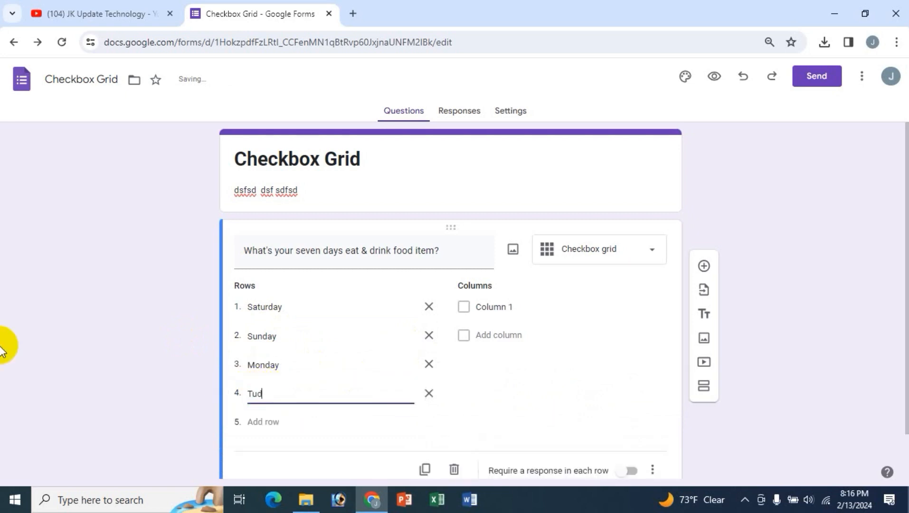
pyautogui.write('sday')
pyautogui.click(261, 423)
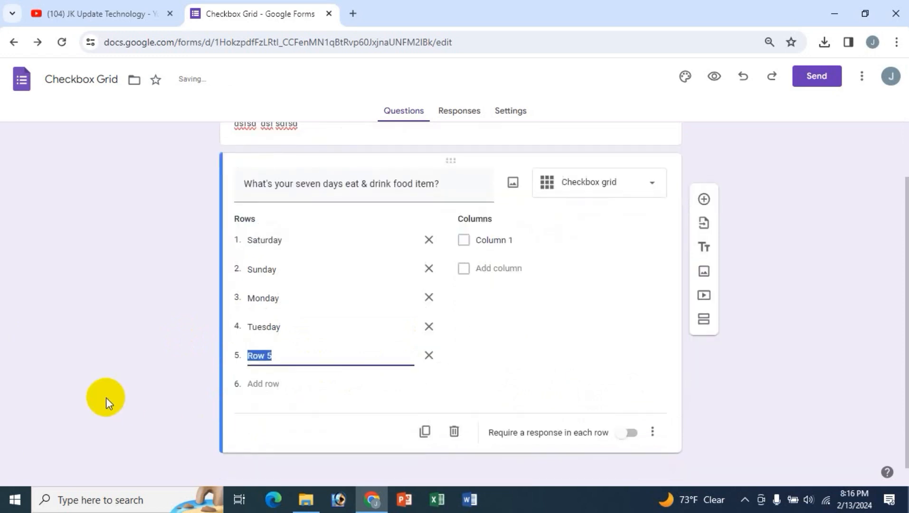
pyautogui.write('wednesday')
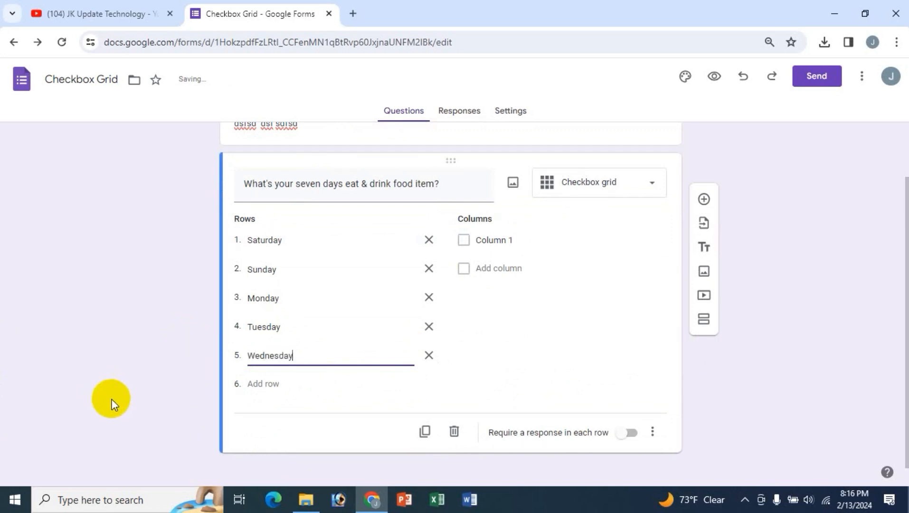
pyautogui.click(254, 385)
pyautogui.write('Thusday')
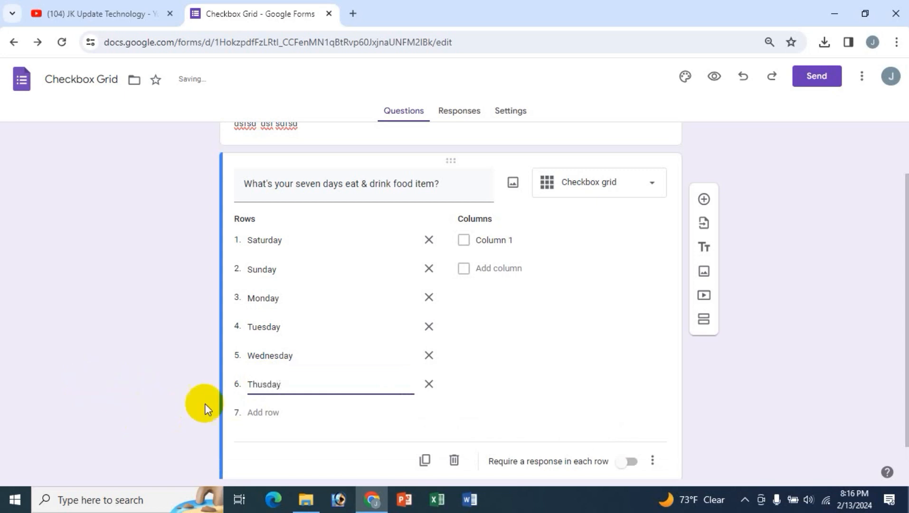
pyautogui.click(250, 413)
pyautogui.write('Friday')
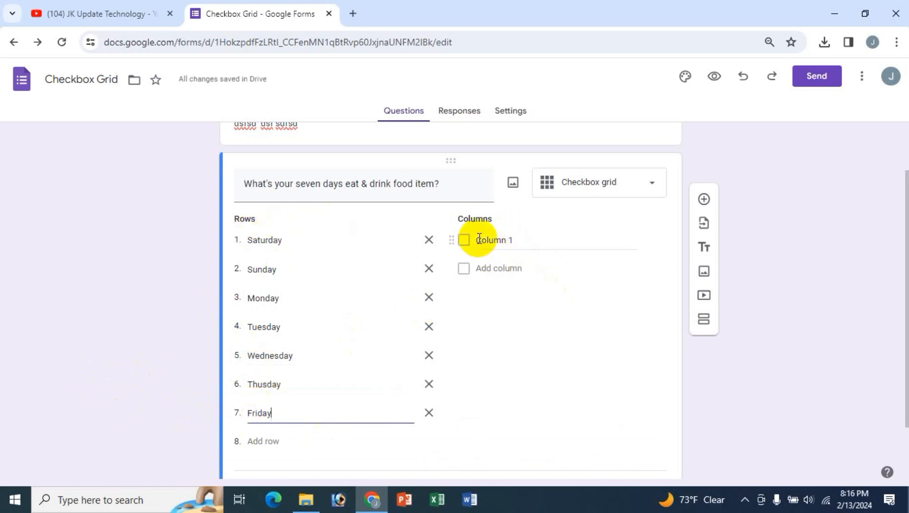
pyautogui.scroll(2, 488, 254)
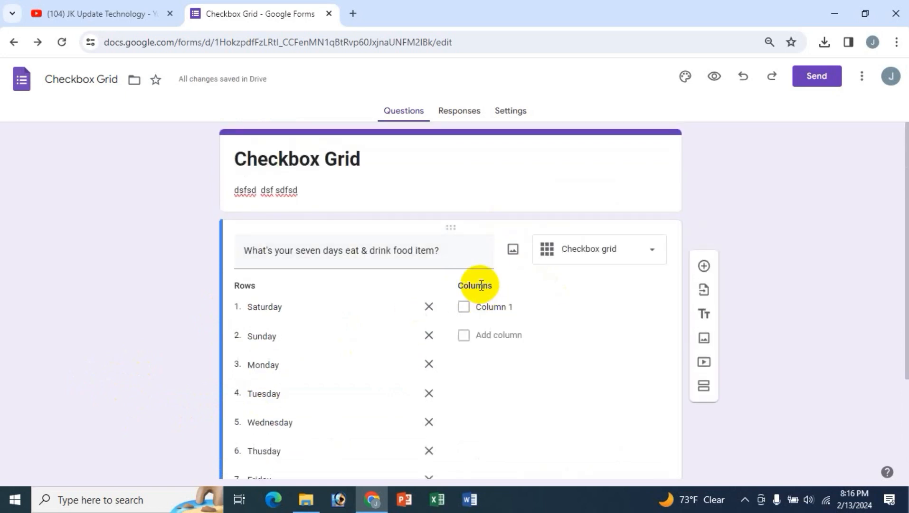
# - Name the first grid columns Rice, Vegetables, Meet, Dal and Egg
pyautogui.click(488, 311)
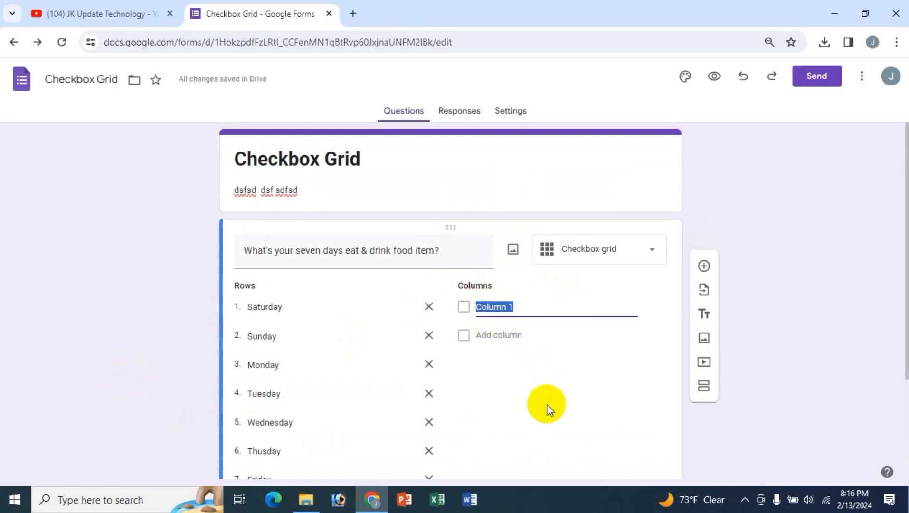
pyautogui.scroll(-1, 495, 327)
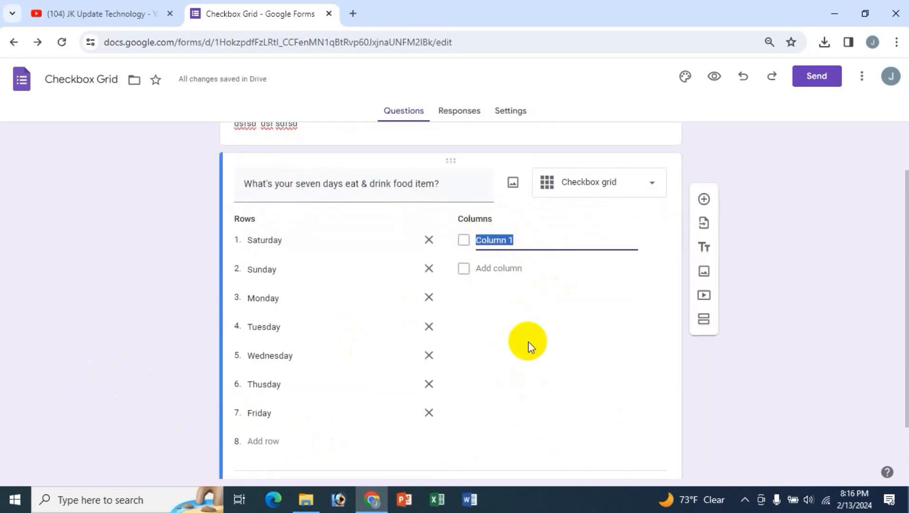
pyautogui.write('Rice')
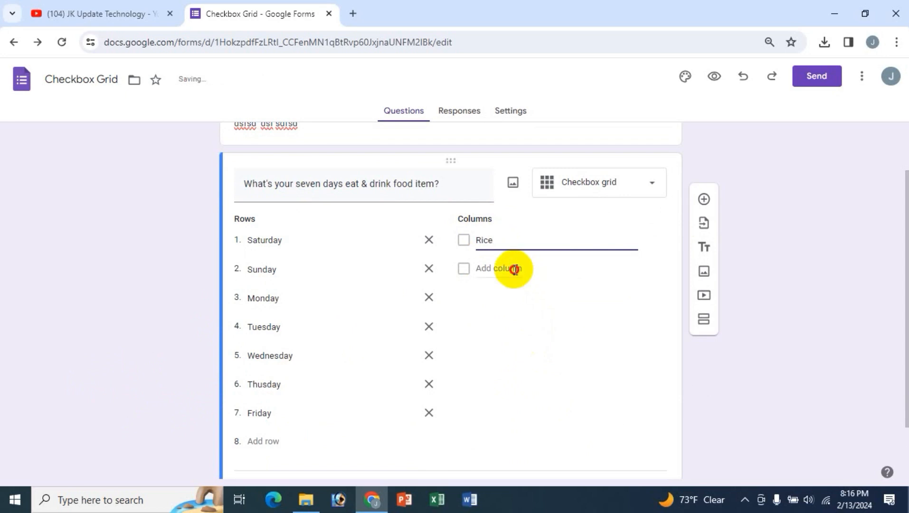
pyautogui.click(504, 269)
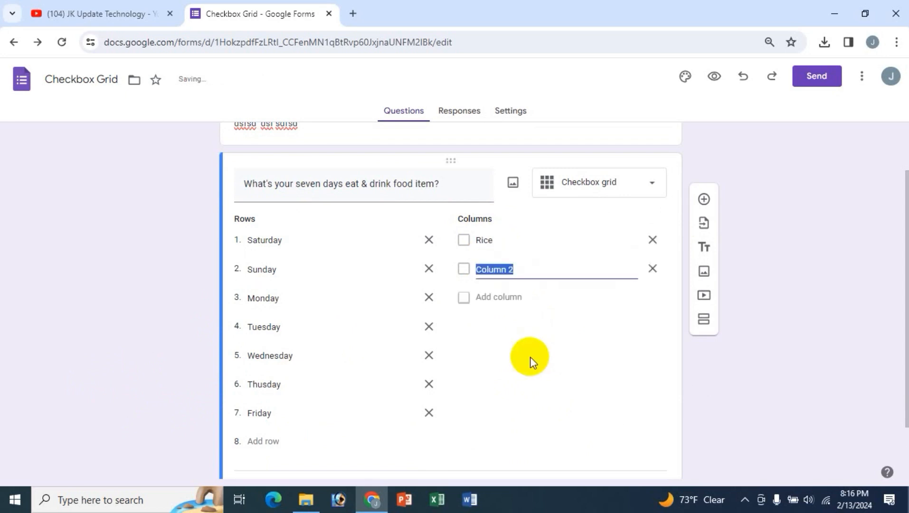
pyautogui.write('Vegetables')
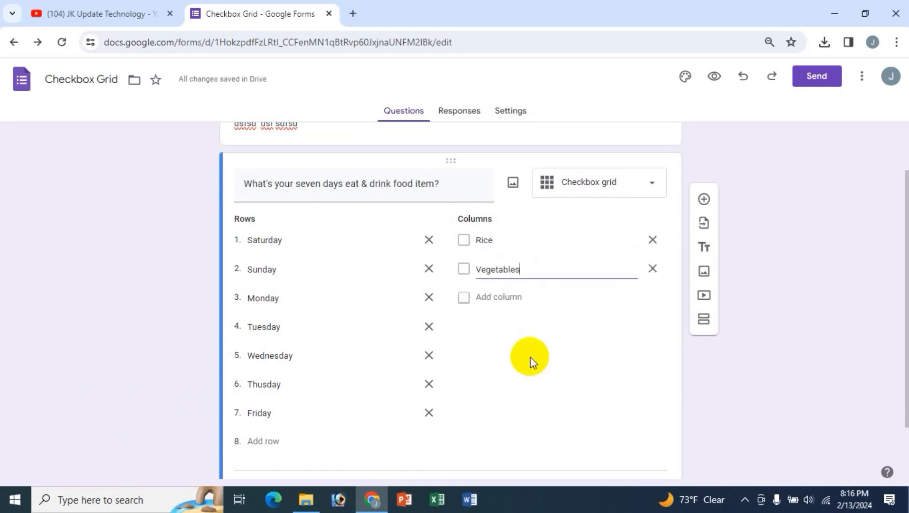
pyautogui.click(511, 298)
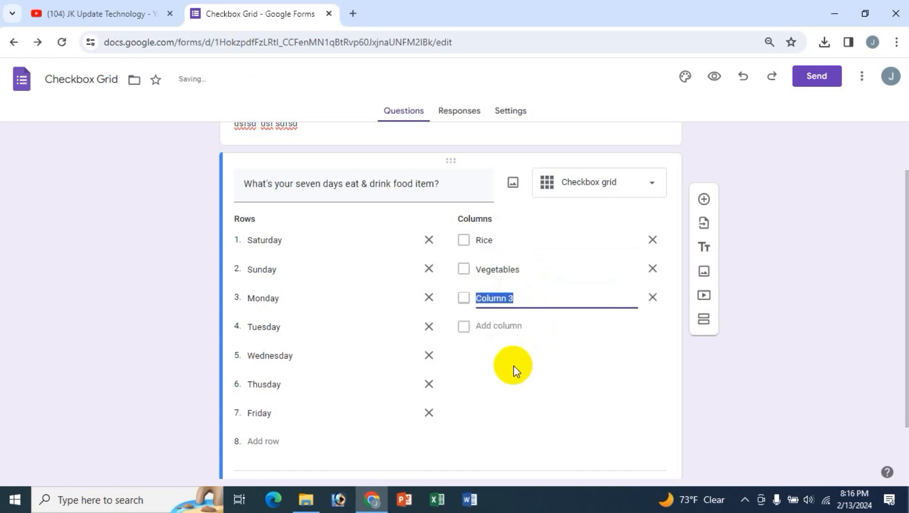
pyautogui.write('Meet')
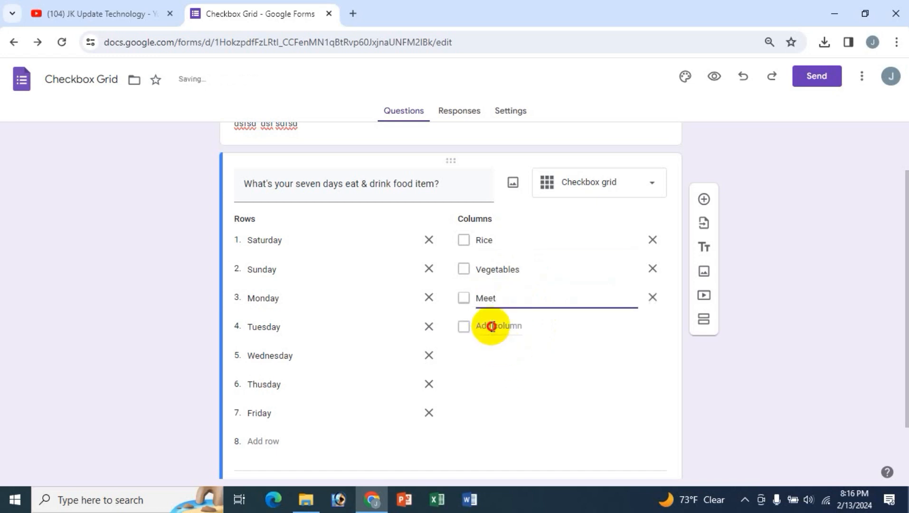
pyautogui.click(492, 325)
pyautogui.write('Dal')
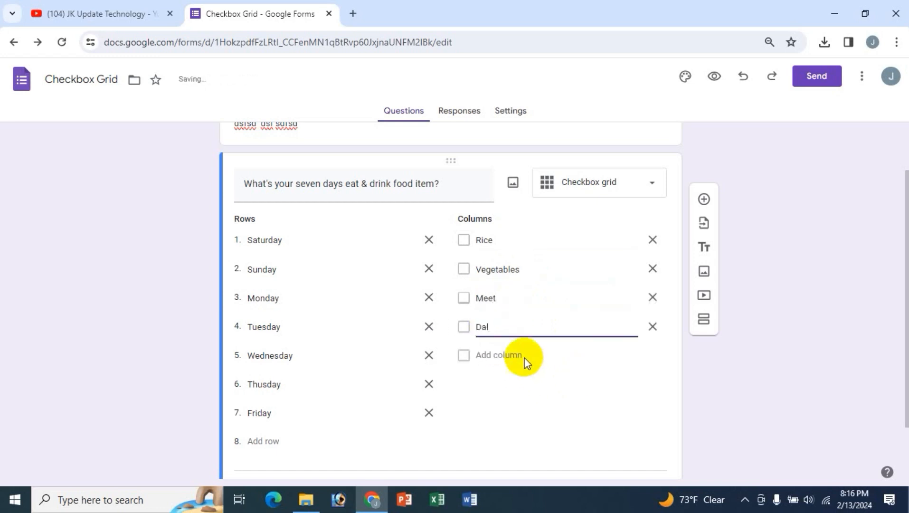
pyautogui.click(523, 356)
pyautogui.write('Egg')
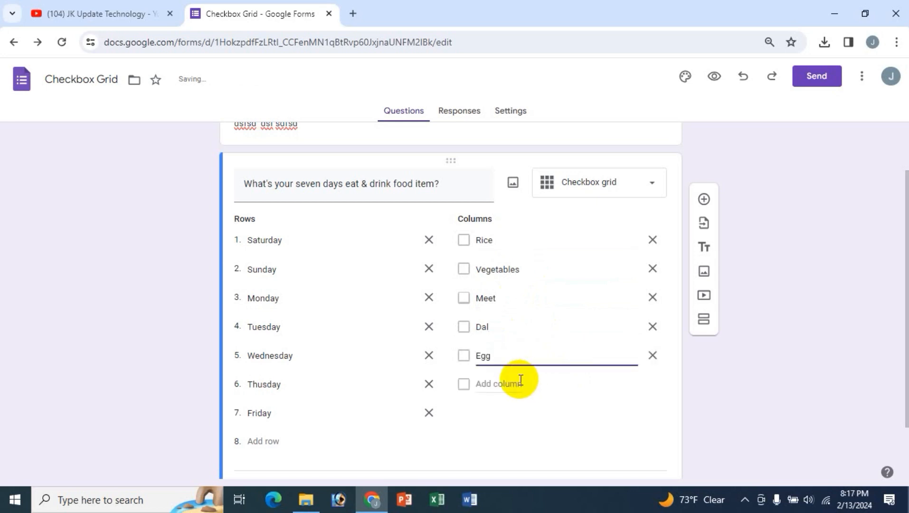
# - Add the columns Snacks, Junk Food and Ice cream
pyautogui.click(523, 383)
pyautogui.scroll(-2, 548, 434)
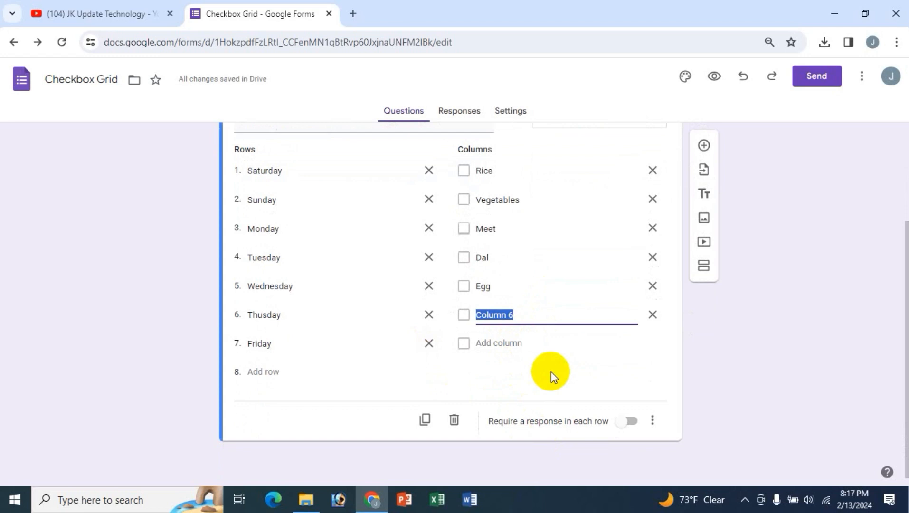
pyautogui.write('Snacks')
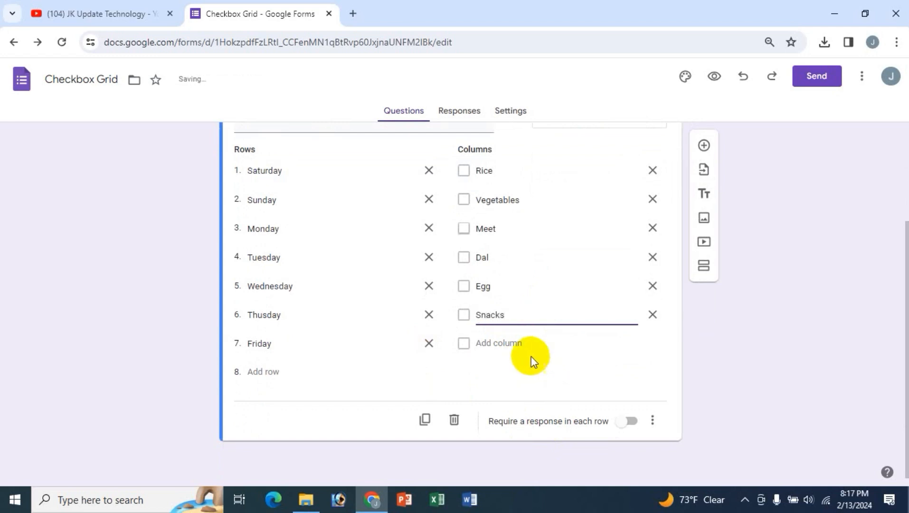
pyautogui.click(528, 351)
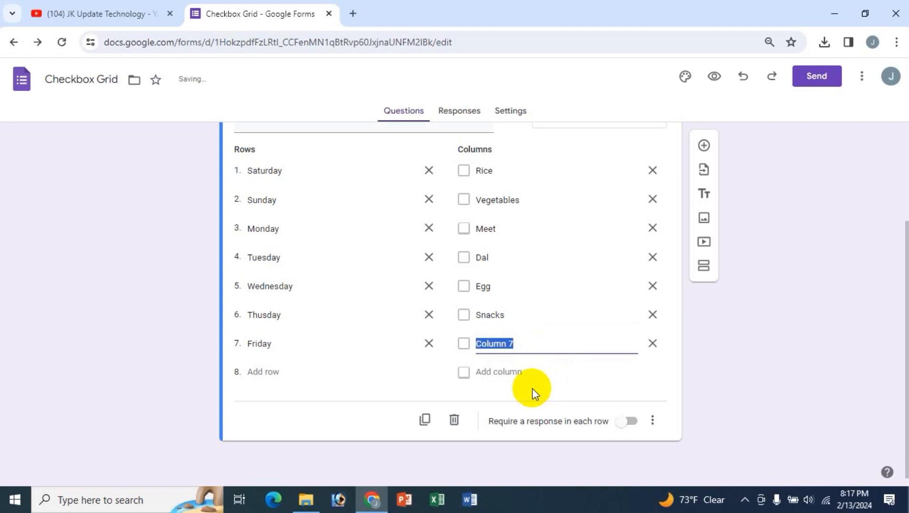
pyautogui.write('J')
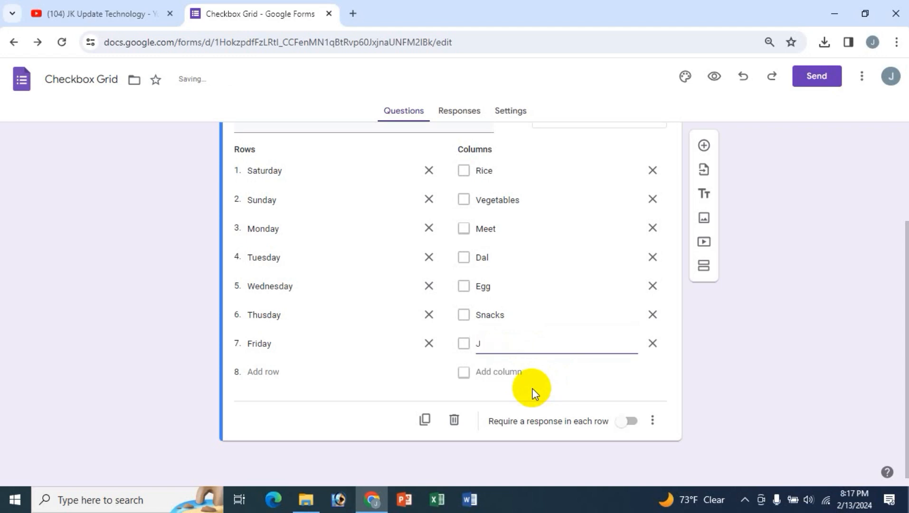
pyautogui.write('unk Food')
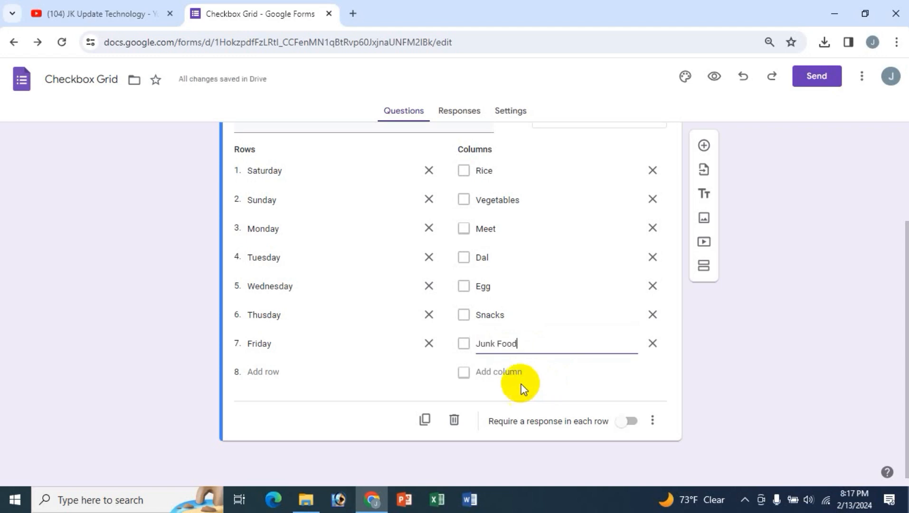
pyautogui.click(520, 382)
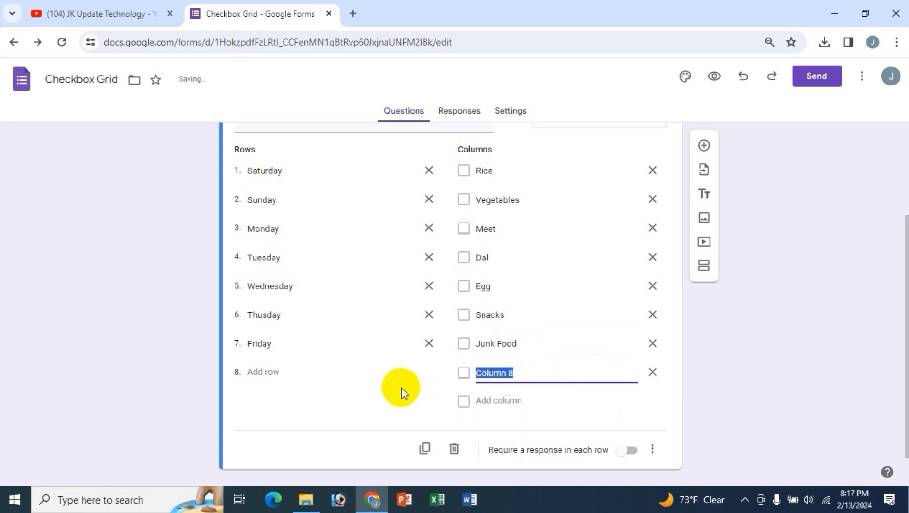
pyautogui.write('Item')
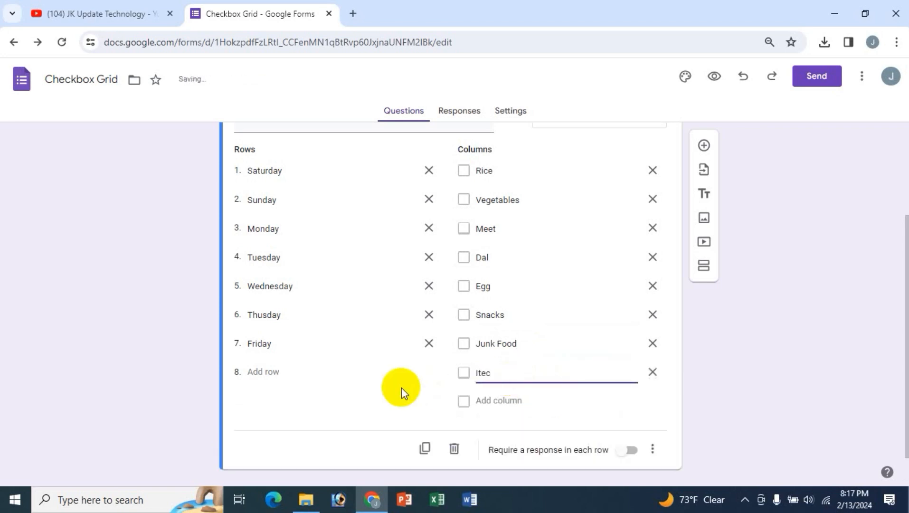
pyautogui.press('BackSpace')
pyautogui.press('BackSpace')
pyautogui.press('BackSpace')
pyautogui.write('ce cream')
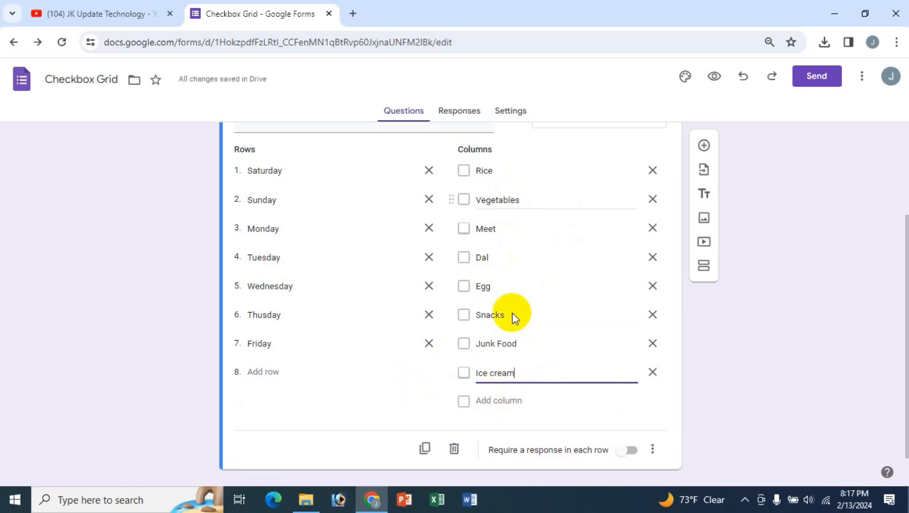
pyautogui.scroll(3, 512, 407)
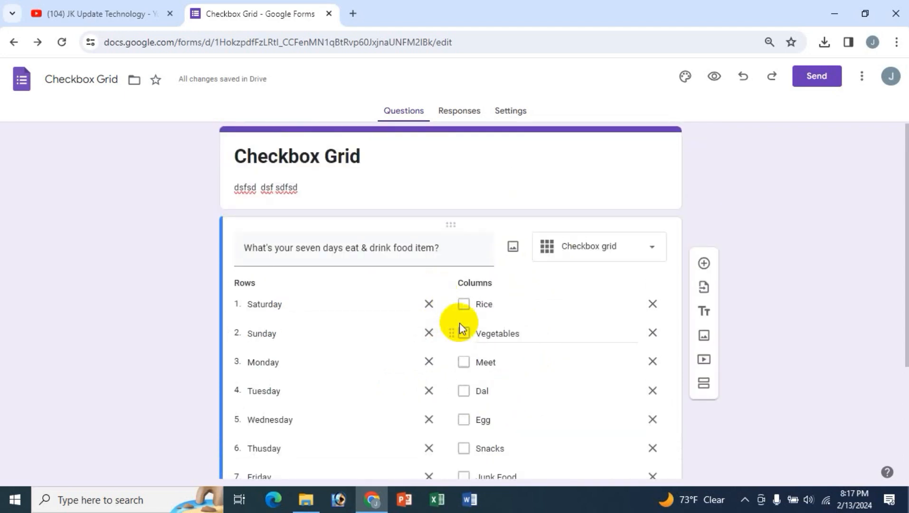
pyautogui.scroll(-3, 531, 321)
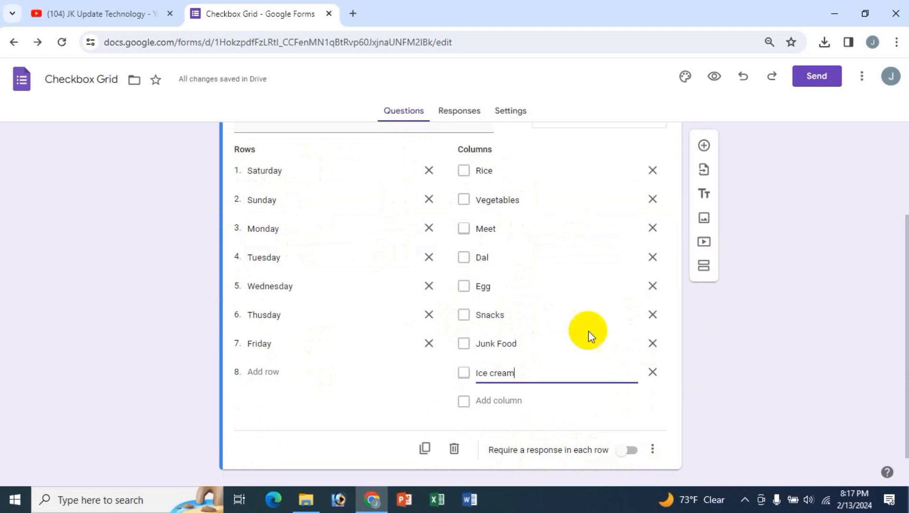
# - Turn on 'Require a response in each row', leaving the three-dot menu options unchanged
pyautogui.click(630, 451)
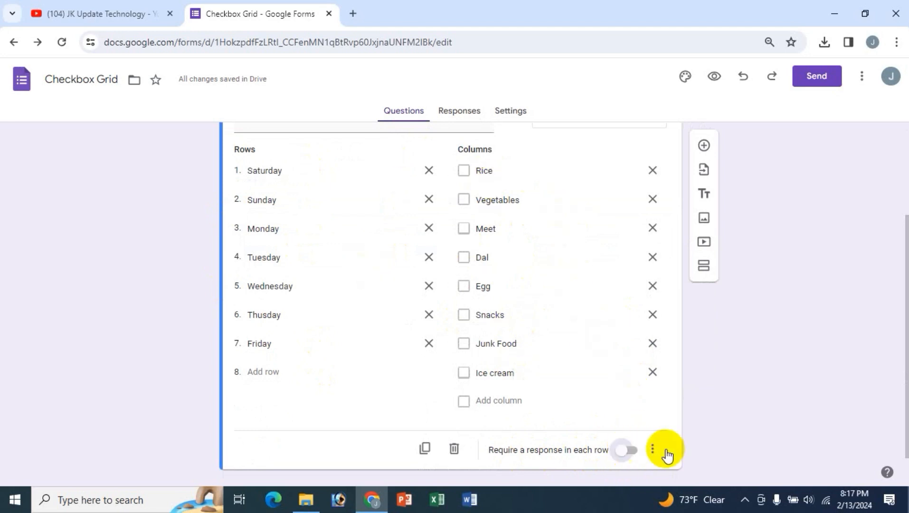
pyautogui.click(653, 450)
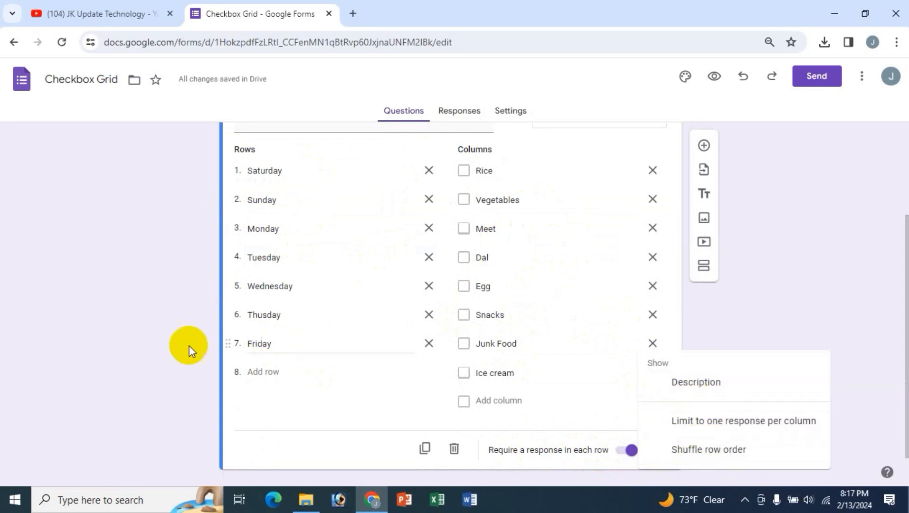
pyautogui.click(140, 327)
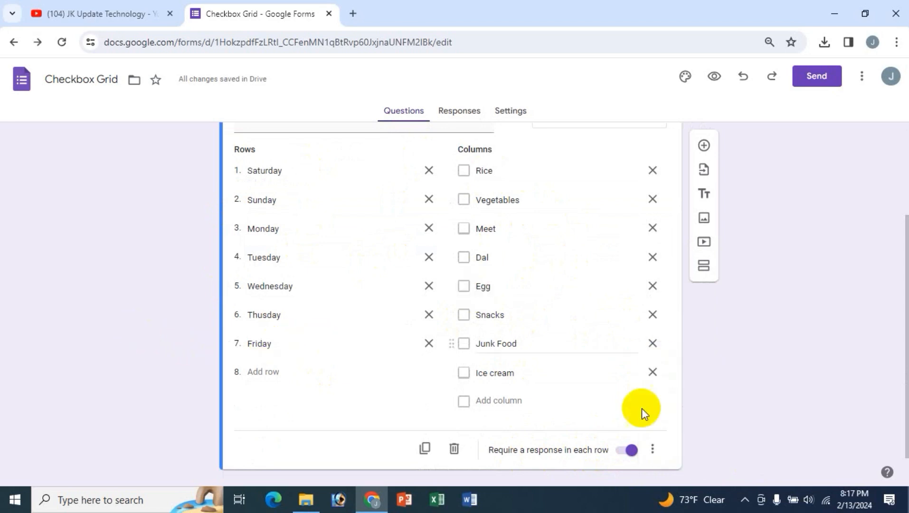
pyautogui.scroll(3, 705, 388)
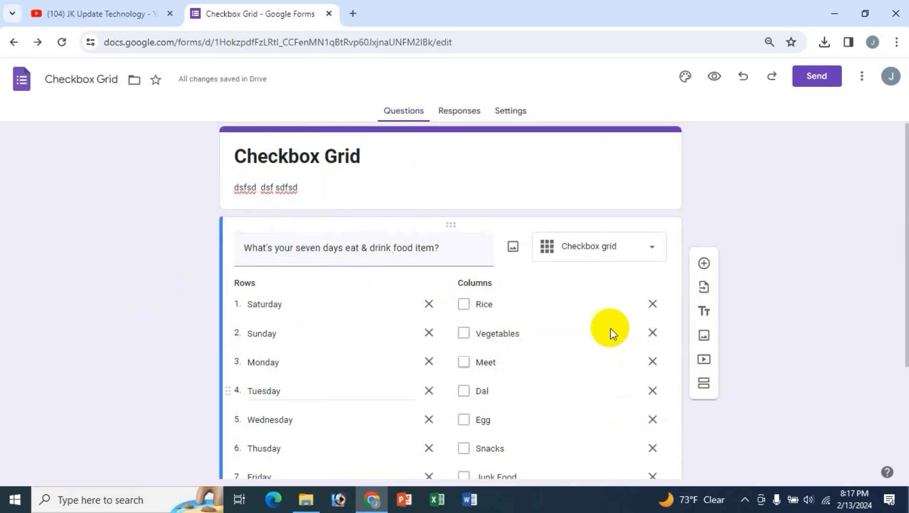
pyautogui.scroll(-3, 620, 334)
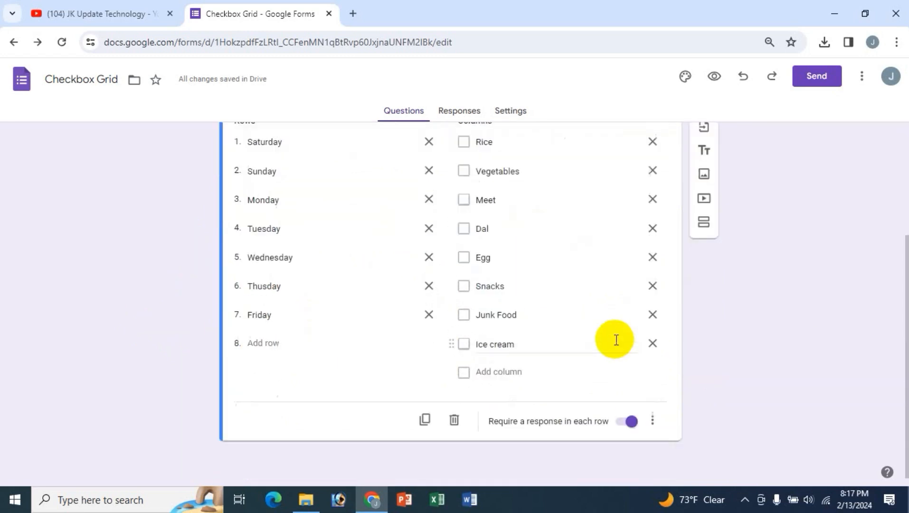
pyautogui.scroll(3, 613, 339)
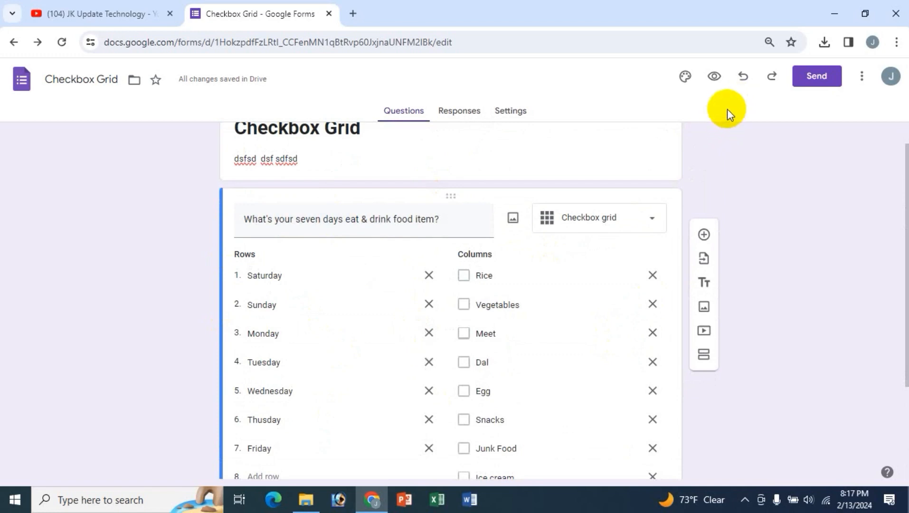
# - Open the form preview and look over the checkbox grid question
pyautogui.click(715, 77)
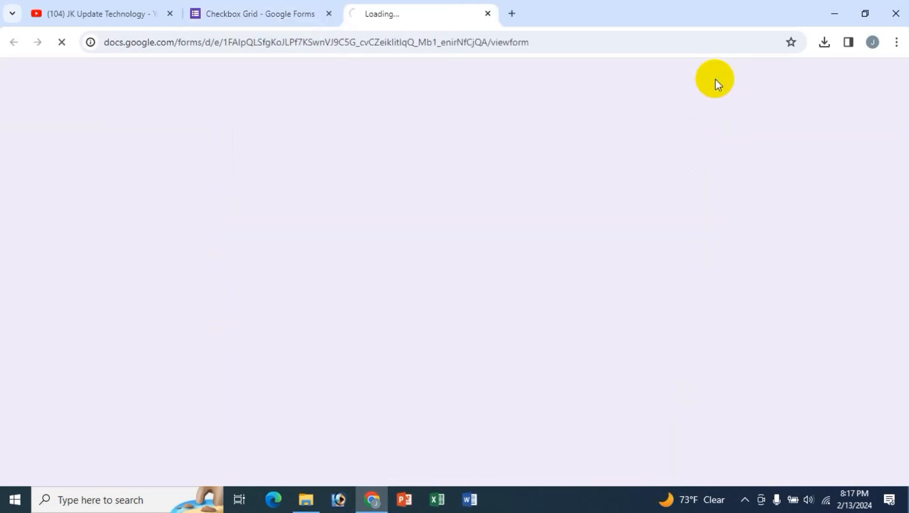
pyautogui.scroll(-3, 706, 249)
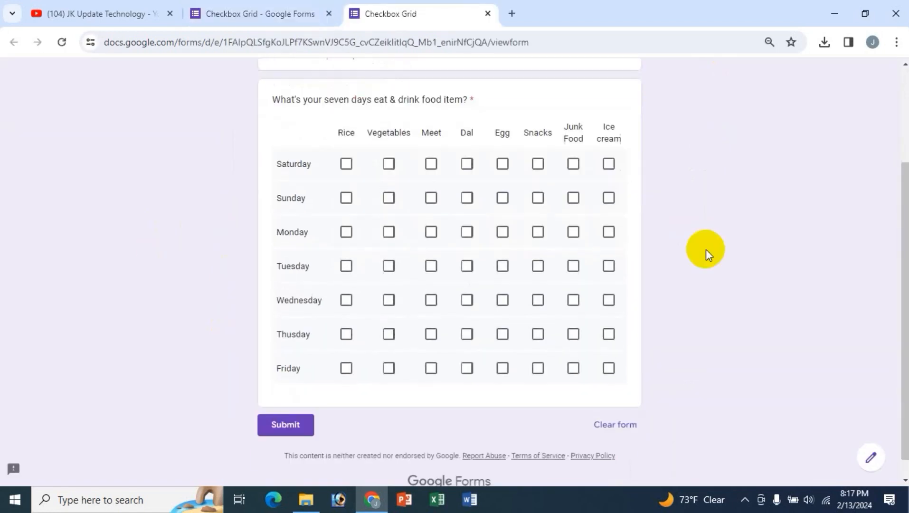
pyautogui.scroll(2, 706, 249)
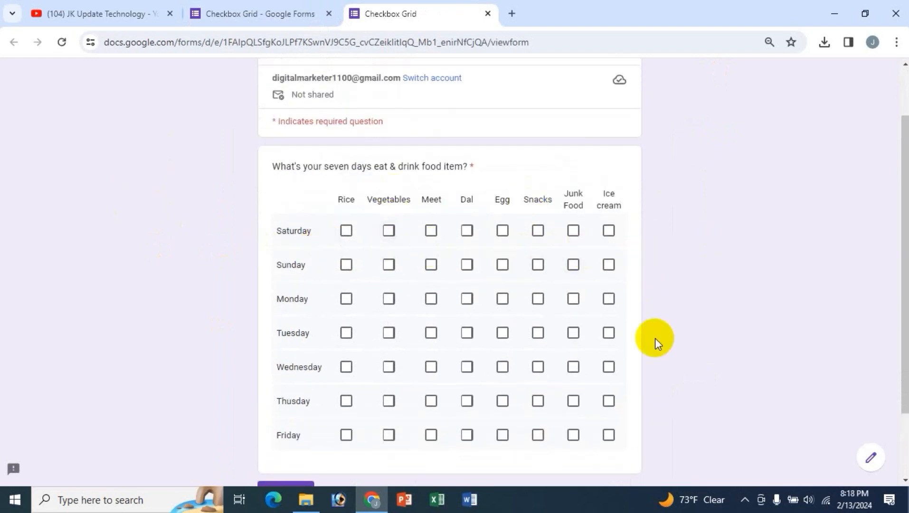
pyautogui.scroll(1, 655, 337)
pyautogui.scroll(1, 657, 335)
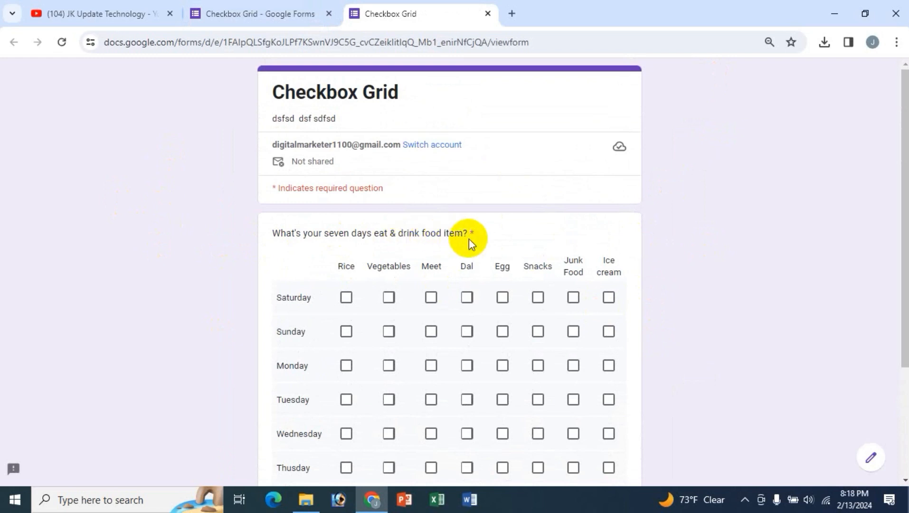
pyautogui.scroll(-1, 669, 311)
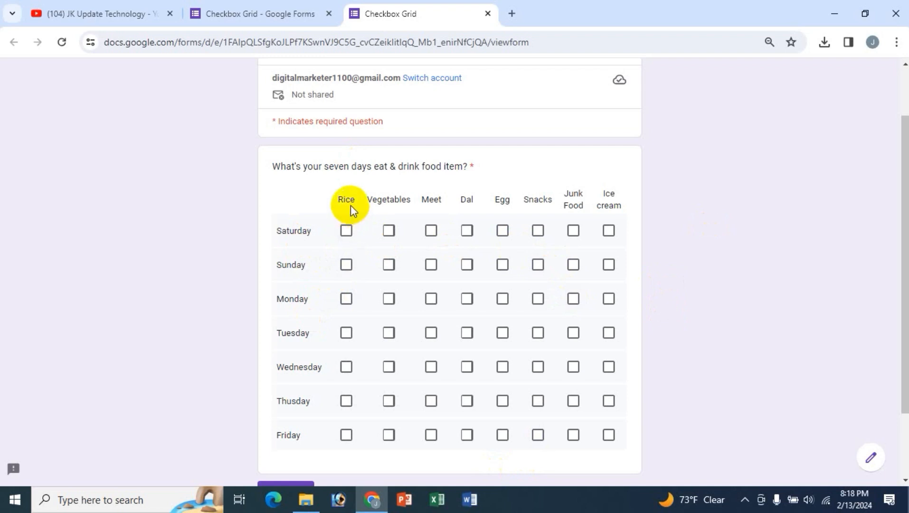
# - Tick Rice, Dal and Ice cream for Saturday in the preview
pyautogui.click(347, 233)
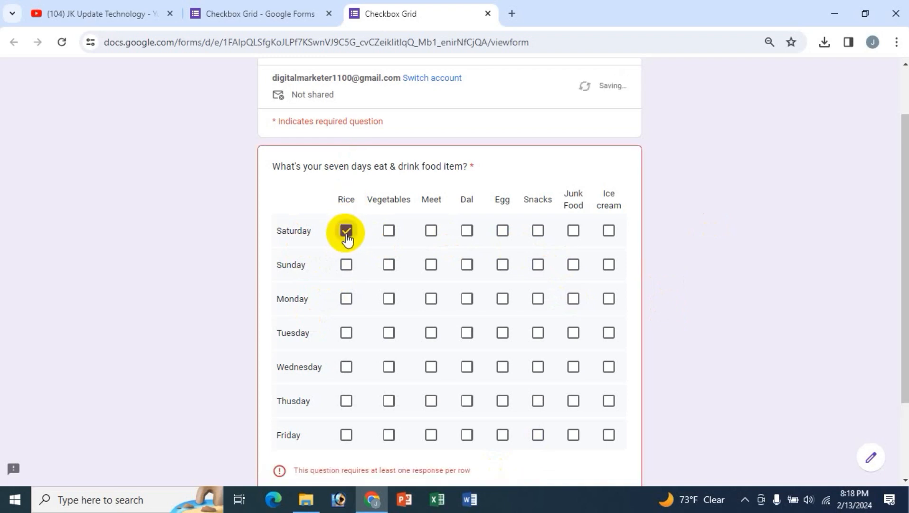
pyautogui.click(465, 230)
pyautogui.click(606, 233)
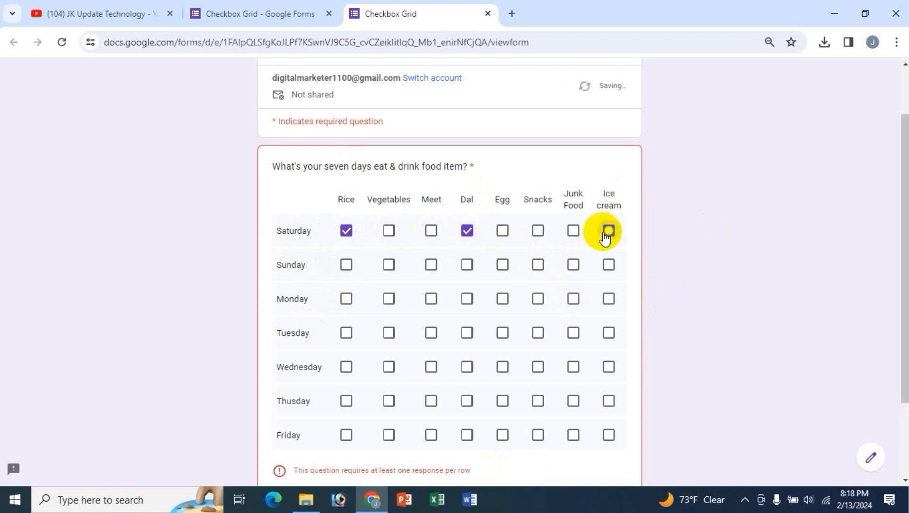
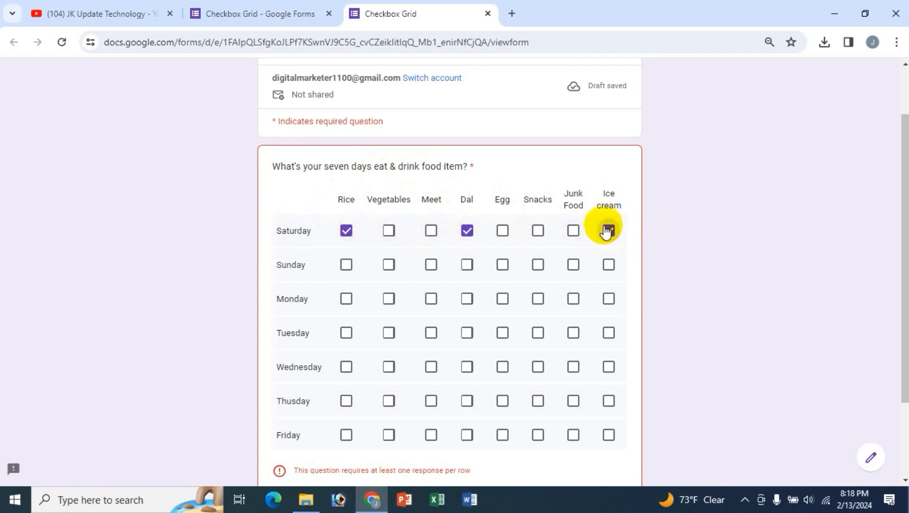
# - Tick Saturday Snacks; Sunday Meet, Egg, Snacks; Monday Vegetables, Snacks; Tuesday Rice; Wednesday Vegetables, Dal, Snacks
pyautogui.click(536, 231)
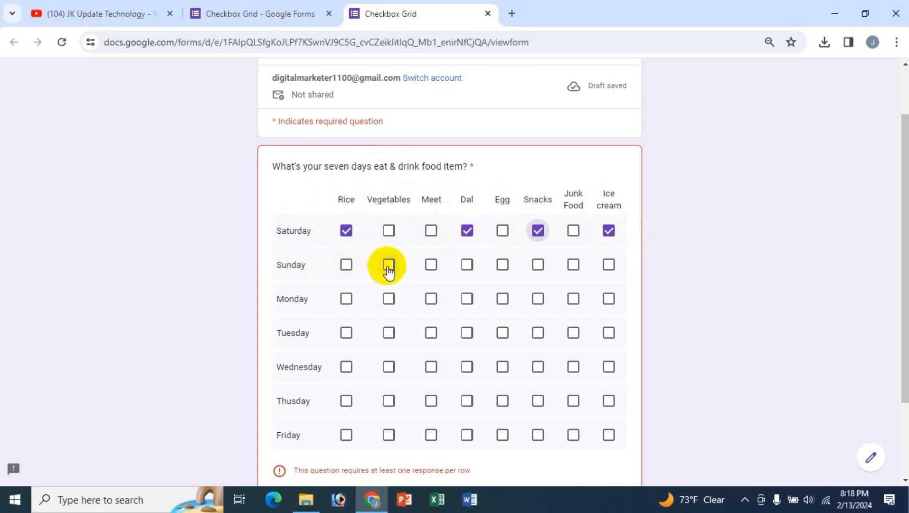
pyautogui.click(431, 264)
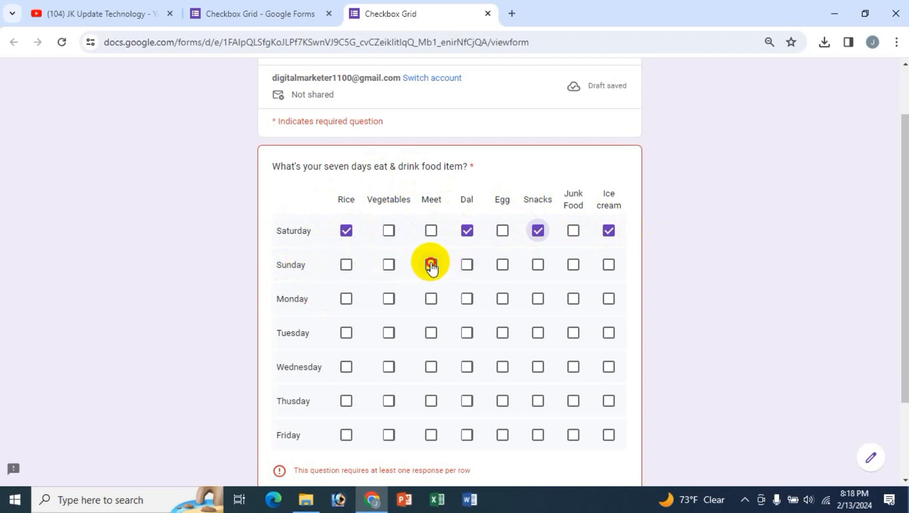
pyautogui.click(502, 265)
pyautogui.click(538, 265)
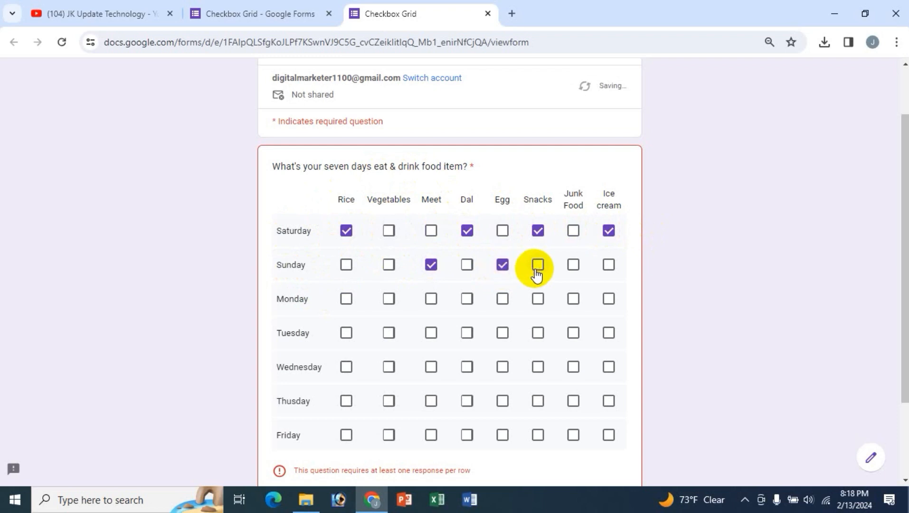
pyautogui.click(389, 301)
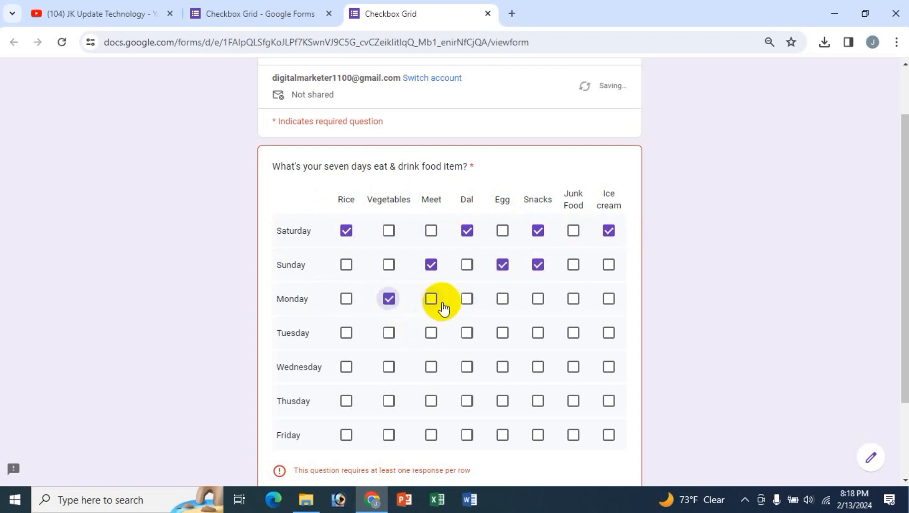
pyautogui.click(538, 299)
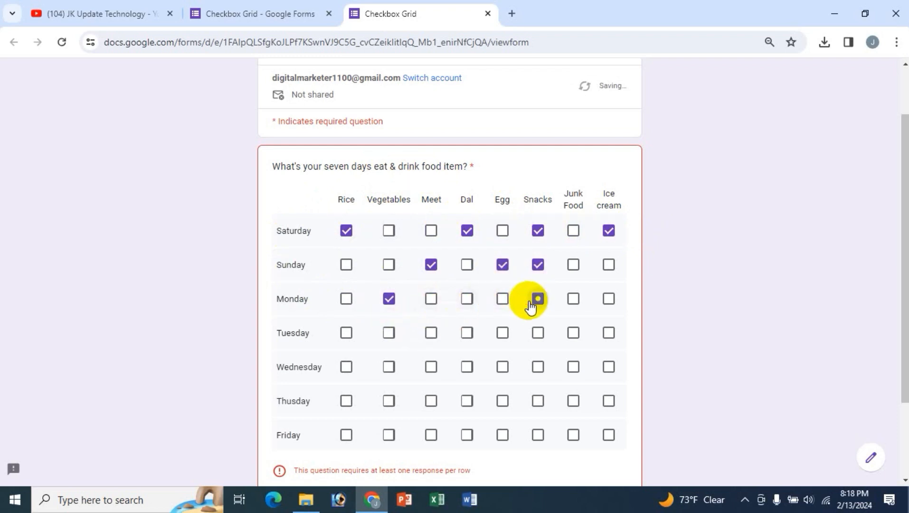
pyautogui.click(346, 333)
pyautogui.click(388, 366)
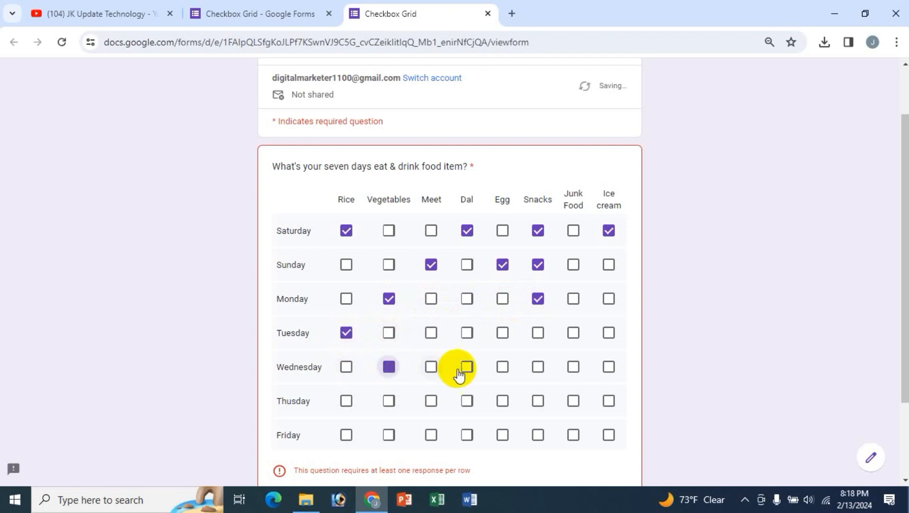
pyautogui.click(464, 369)
pyautogui.click(538, 368)
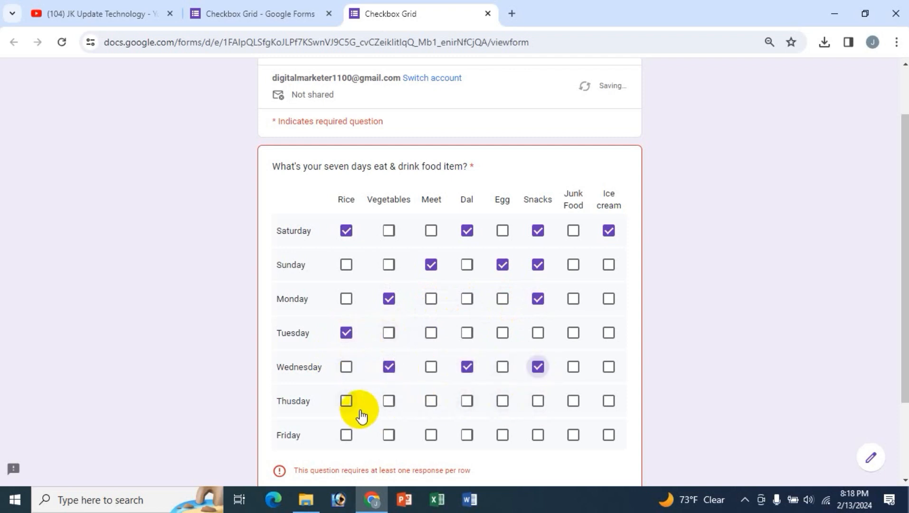
# - Tick Vegetables and Egg for Thursday and Vegetables for Friday, then submit the response
pyautogui.click(388, 402)
pyautogui.scroll(-2, 628, 367)
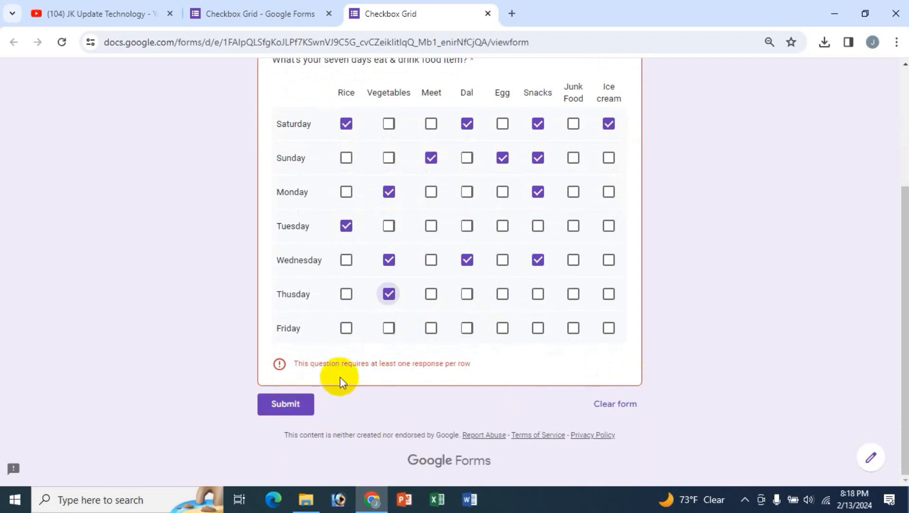
pyautogui.click(503, 295)
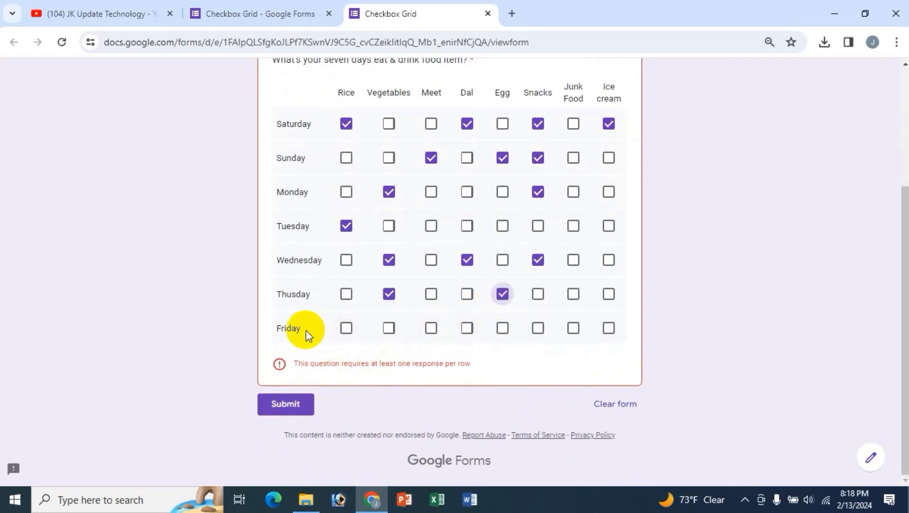
pyautogui.click(388, 328)
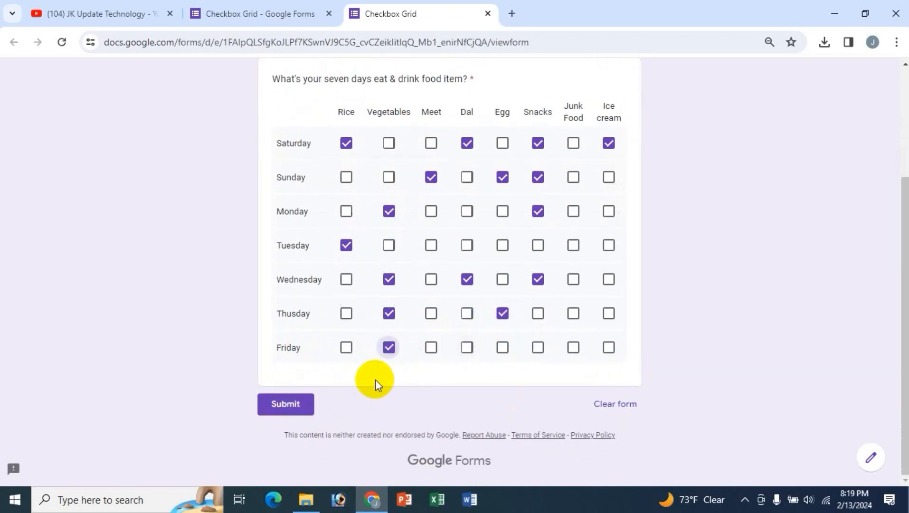
pyautogui.scroll(1, 662, 302)
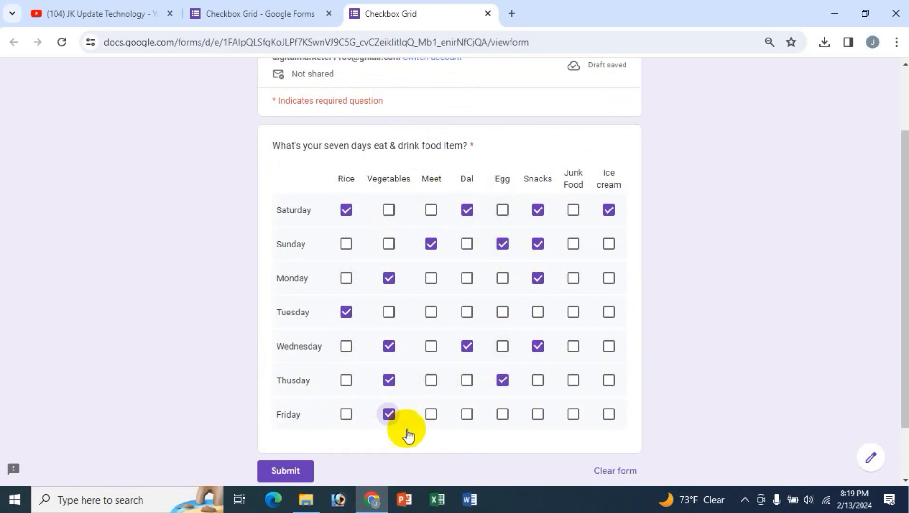
pyautogui.scroll(2, 654, 301)
pyautogui.scroll(-3, 654, 302)
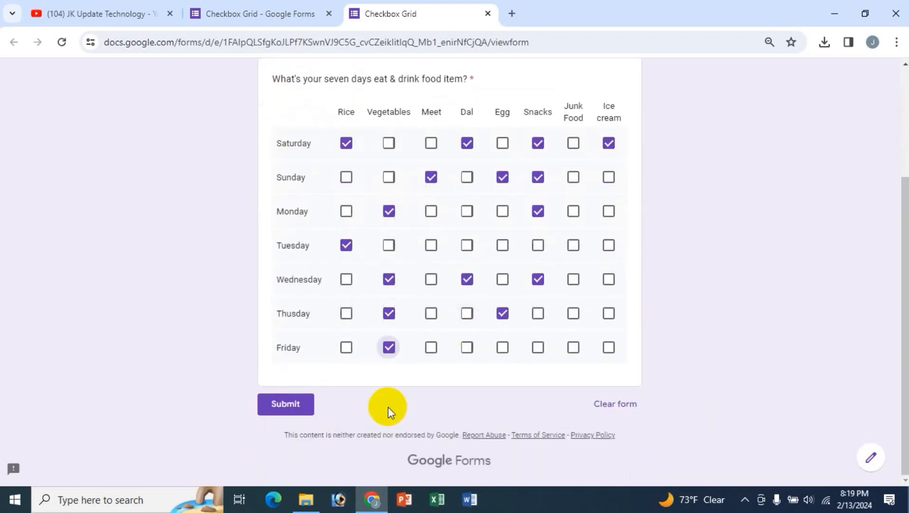
pyautogui.click(285, 403)
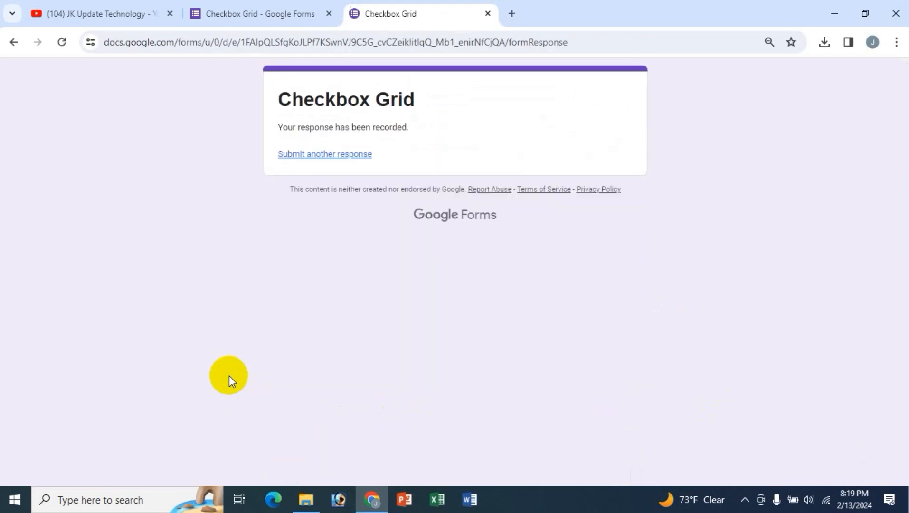
# - Back in the editor, view the Responses summary of the single submission
pyautogui.click(271, 13)
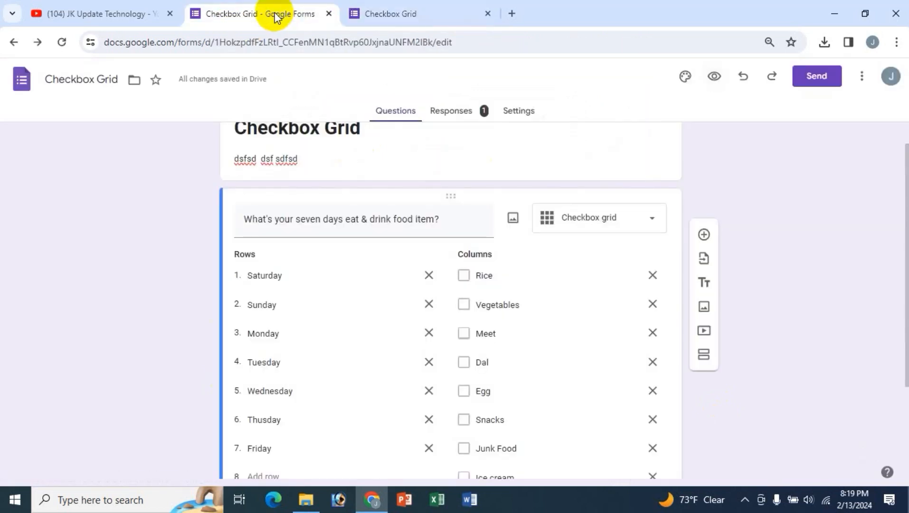
pyautogui.click(454, 118)
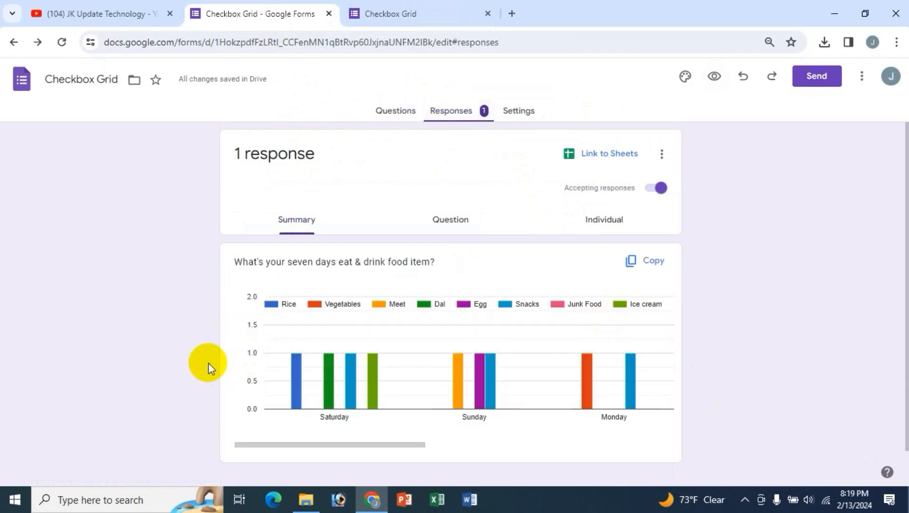
pyautogui.moveTo(375, 371)
pyautogui.scroll(-1, 375, 378)
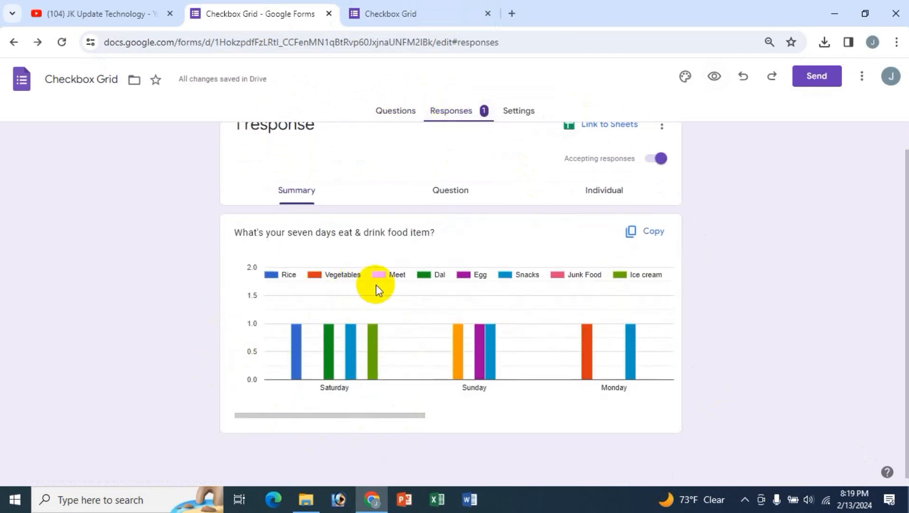
# - Review the response in the Question and Individual views, then start Link to Sheets
pyautogui.click(454, 191)
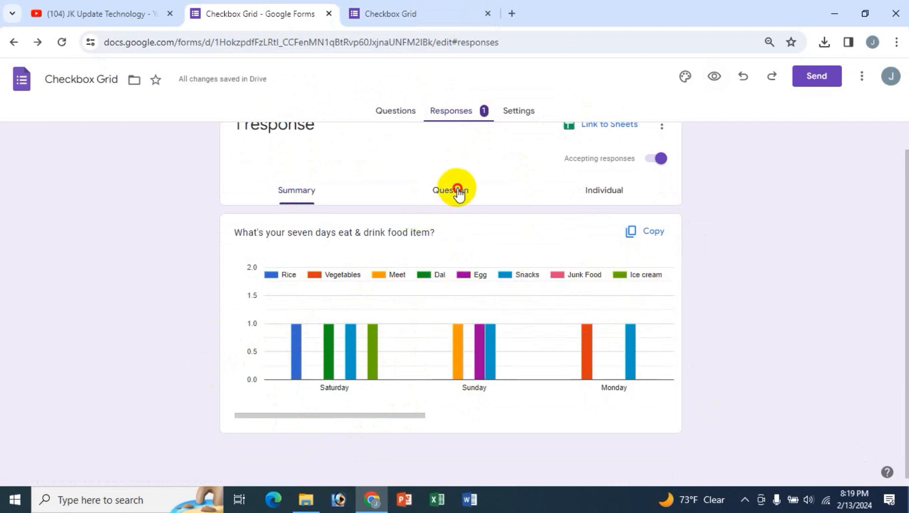
pyautogui.scroll(-4, 541, 345)
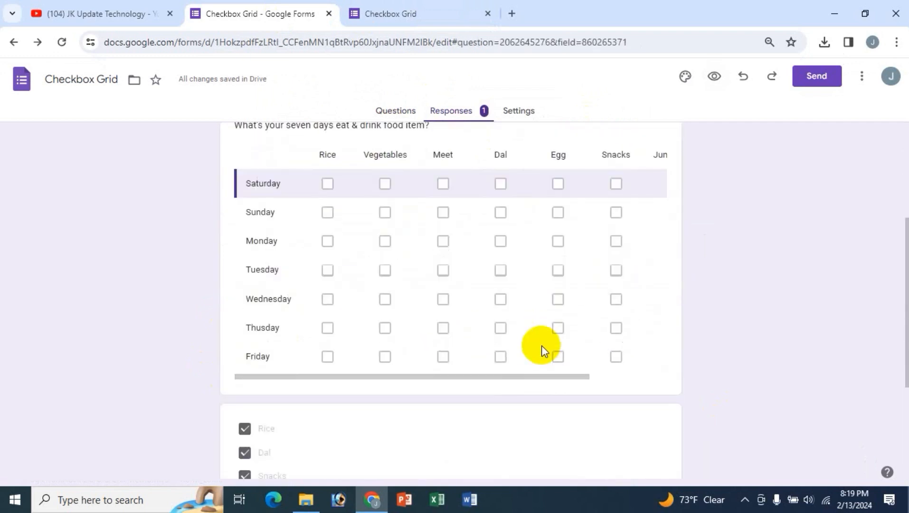
pyautogui.scroll(-4, 540, 346)
pyautogui.scroll(8, 541, 345)
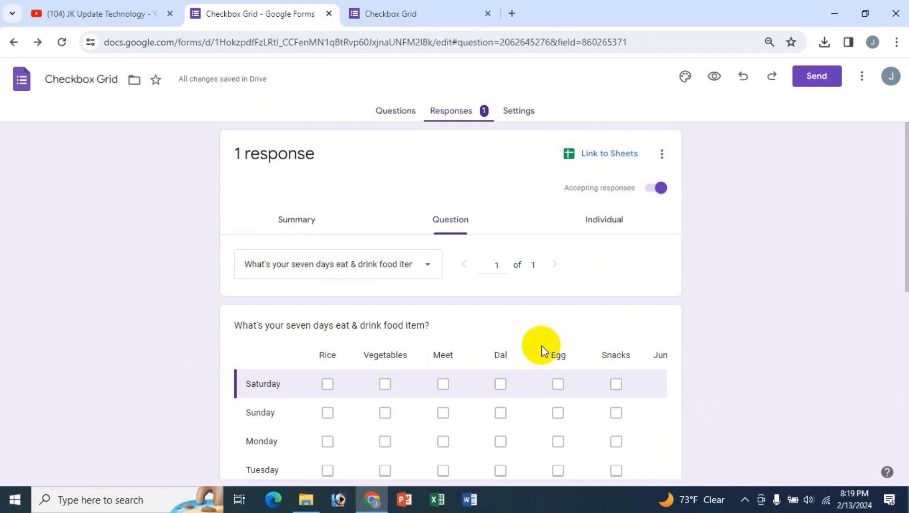
pyautogui.click(584, 227)
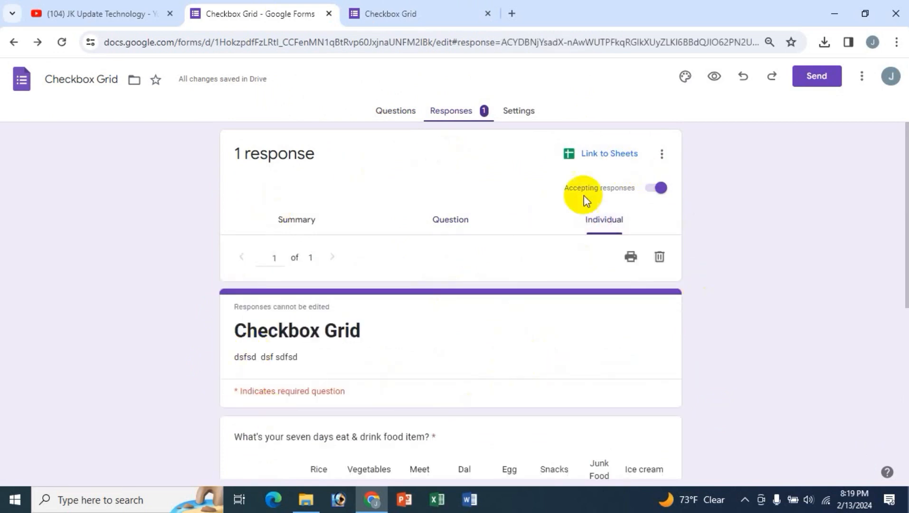
pyautogui.click(605, 153)
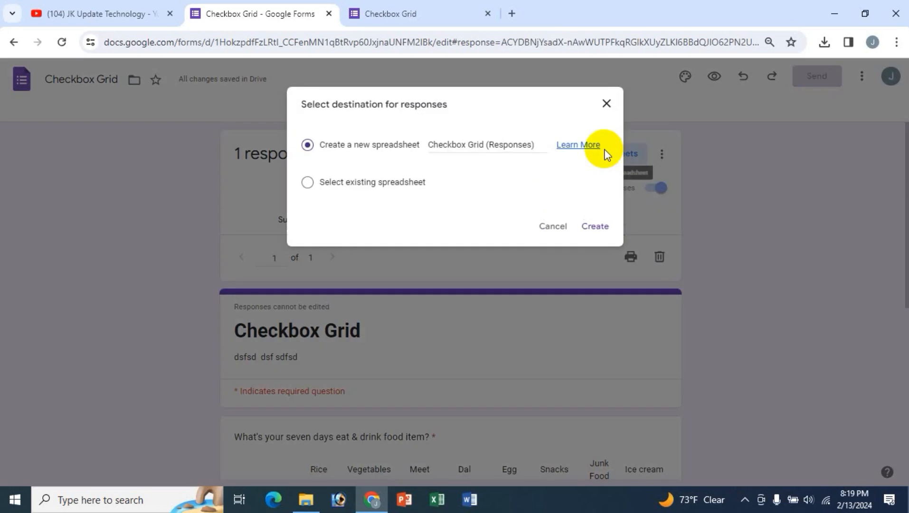
# - Create the new 'Checkbox Grid (Responses)' spreadsheet, close it, and check the responses menu without changes
pyautogui.click(595, 226)
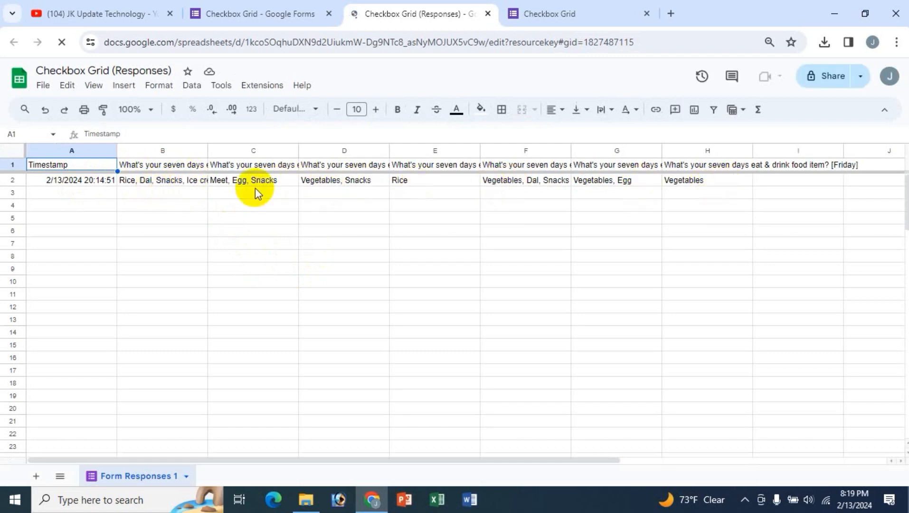
pyautogui.click(487, 13)
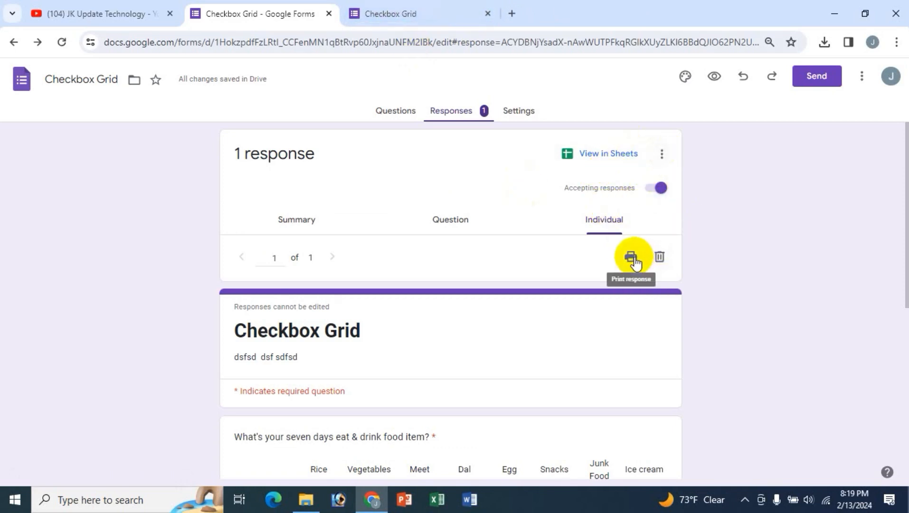
pyautogui.click(660, 154)
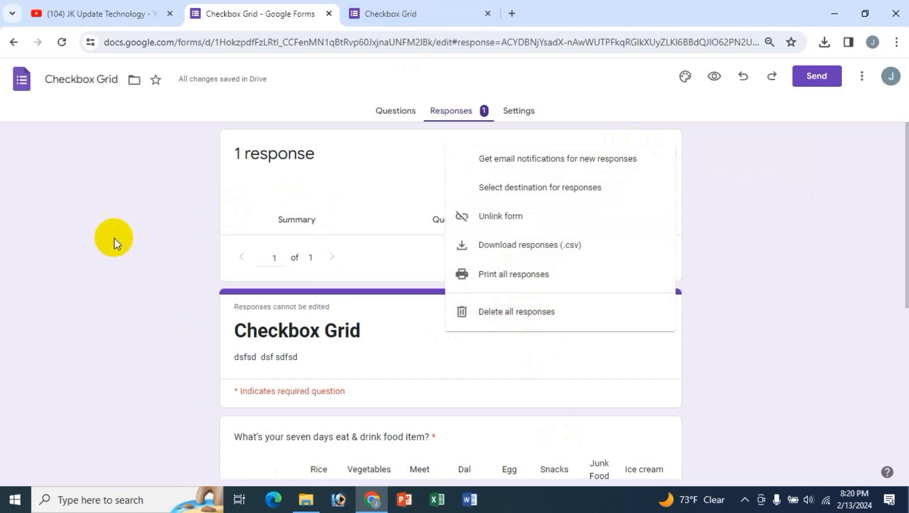
pyautogui.click(278, 255)
# - Return to the Questions view and bring up the Send form dialog
pyautogui.scroll(-4, 604, 337)
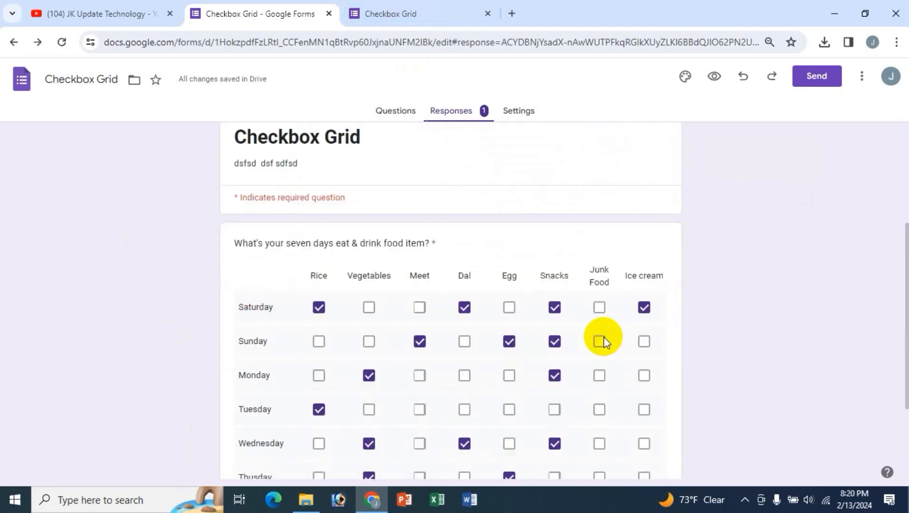
pyautogui.scroll(4, 603, 337)
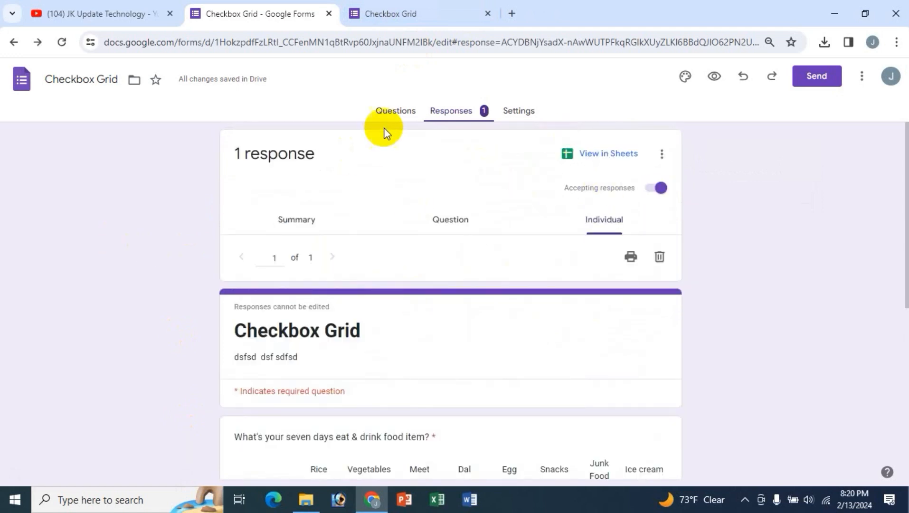
pyautogui.click(393, 112)
pyautogui.click(816, 79)
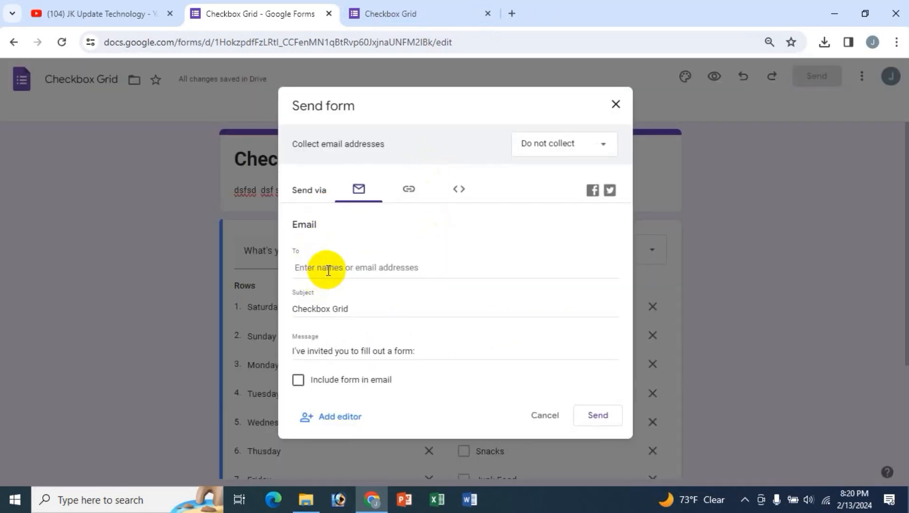
# - Look over the email, shortened link and Embed HTML sharing options, then cancel without sending
pyautogui.click(356, 273)
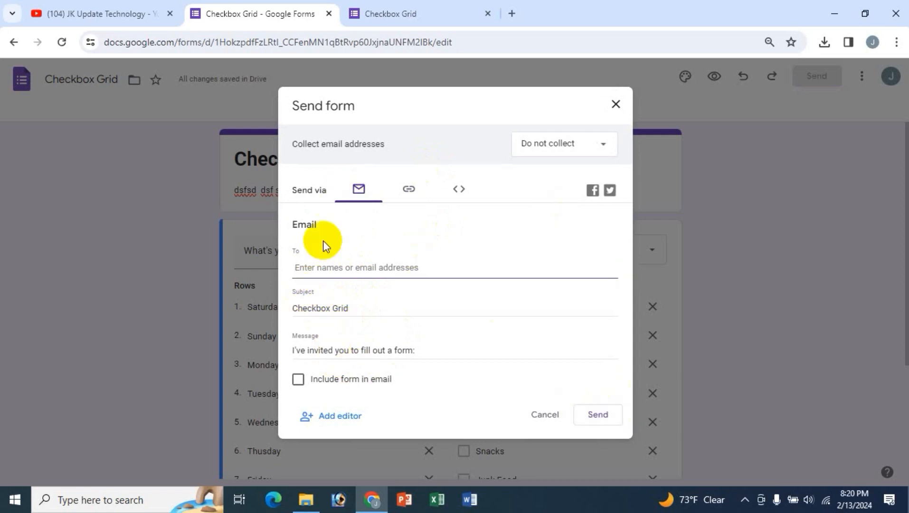
pyautogui.click(406, 190)
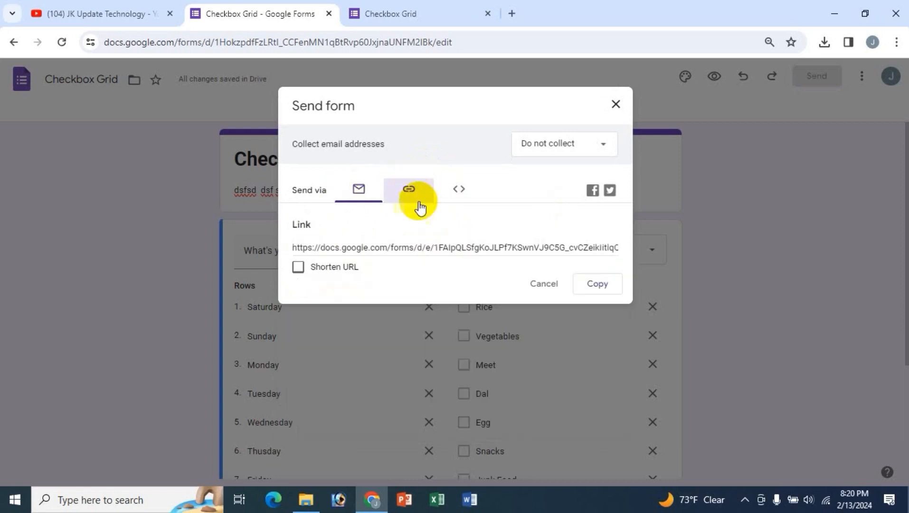
pyautogui.click(298, 266)
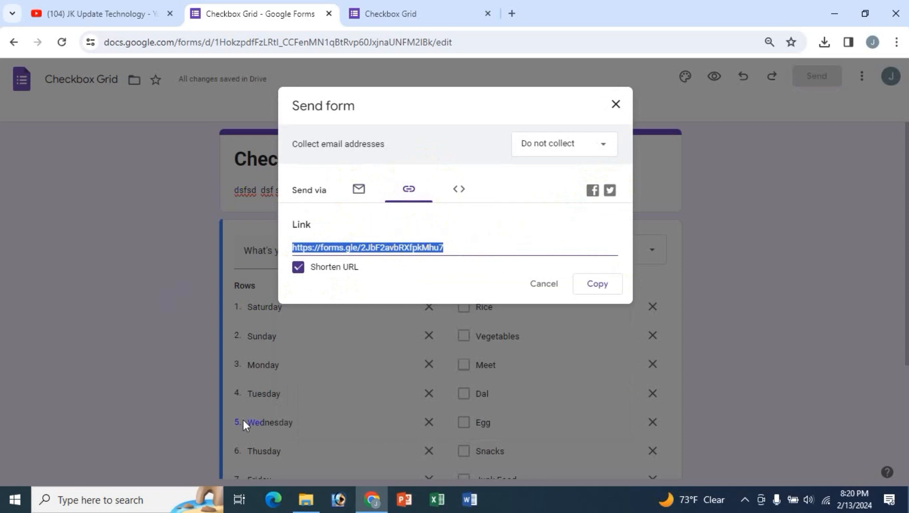
pyautogui.click(459, 189)
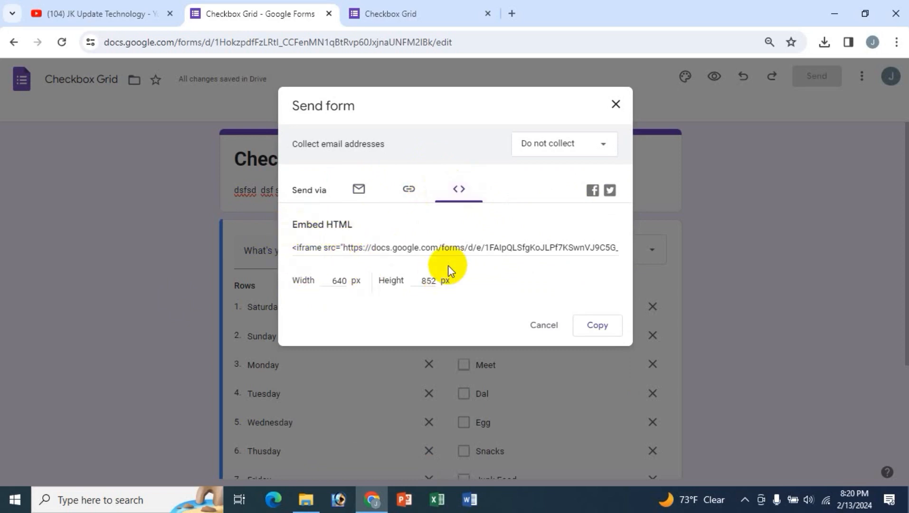
pyautogui.click(544, 325)
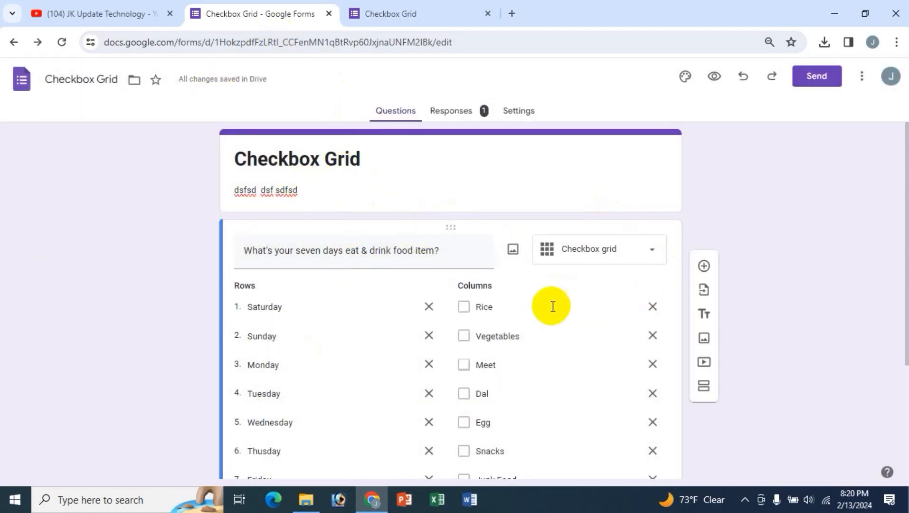
# - Scroll through the seven day rows and eight food columns, then go to the YouTube channel tab
pyautogui.scroll(-3, 551, 306)
pyautogui.scroll(3, 547, 308)
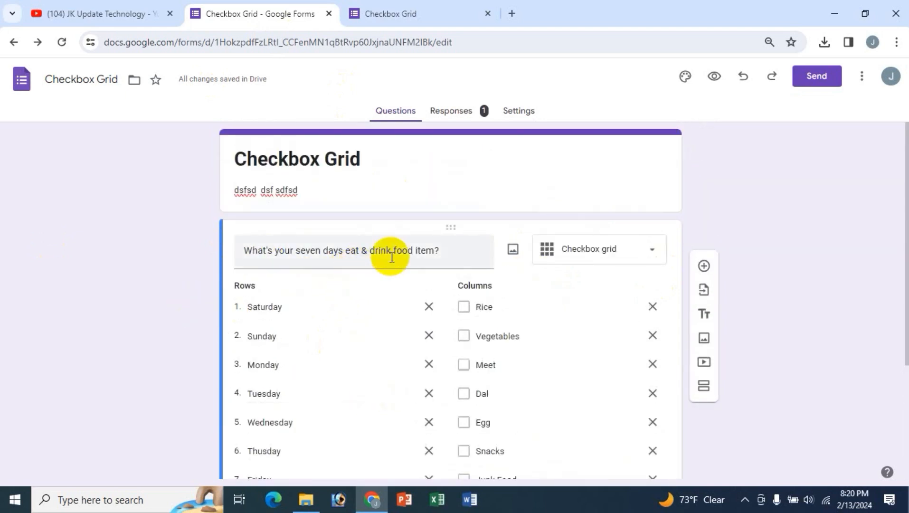
pyautogui.scroll(-1, 345, 310)
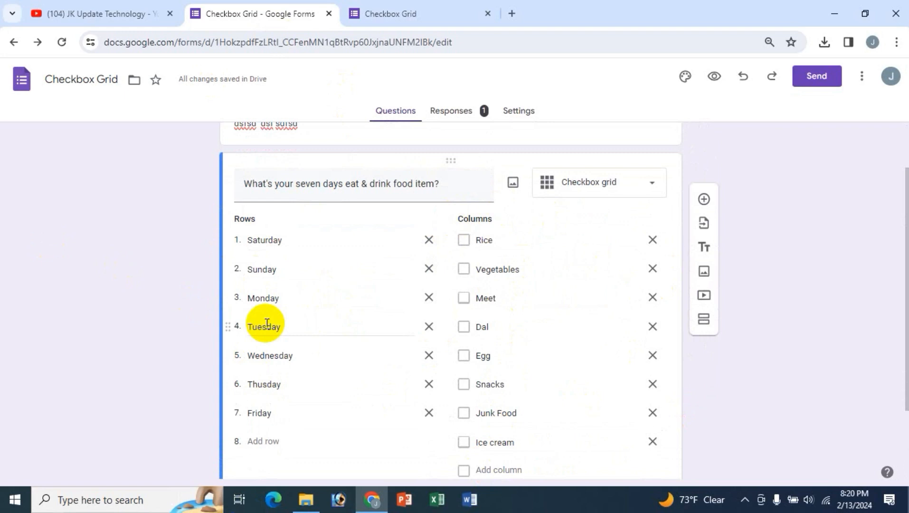
pyautogui.click(95, 13)
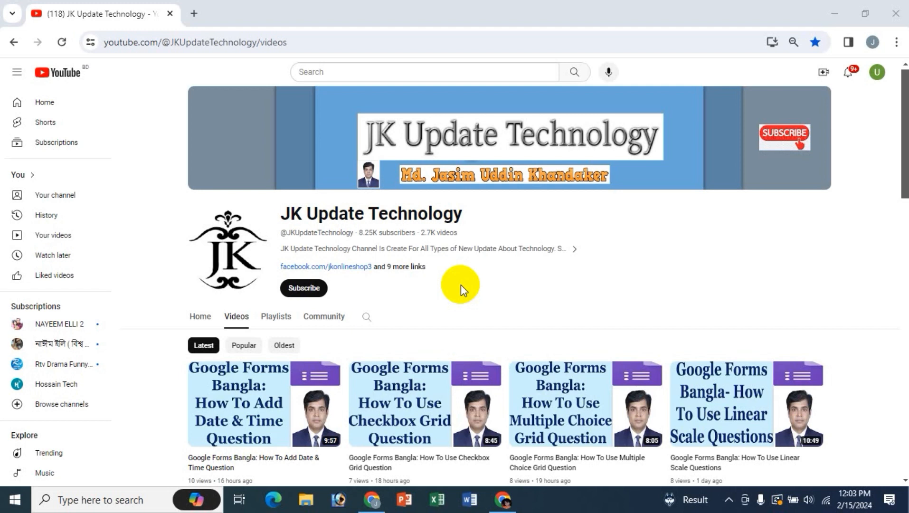
# - In a new tab, search for google forms, then close that results tab
pyautogui.click(195, 15)
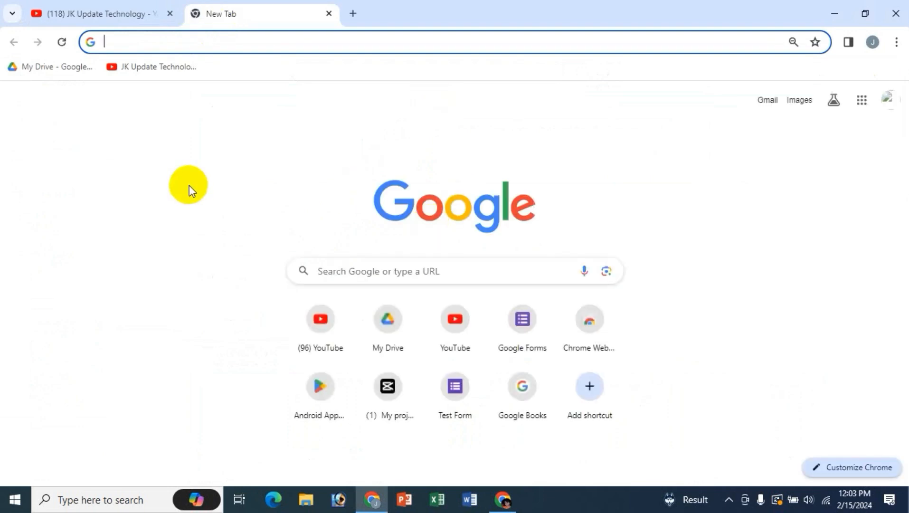
pyautogui.write('f')
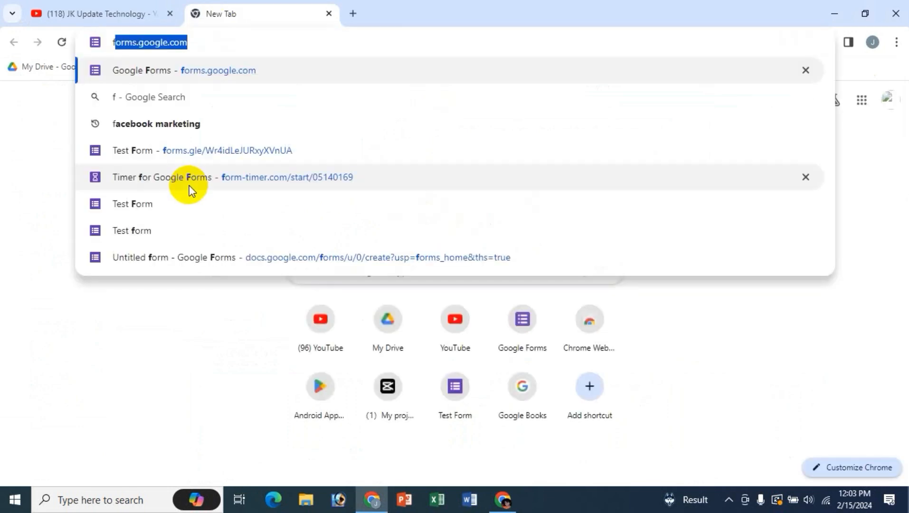
pyautogui.press('BackSpace')
pyautogui.press('BackSpace')
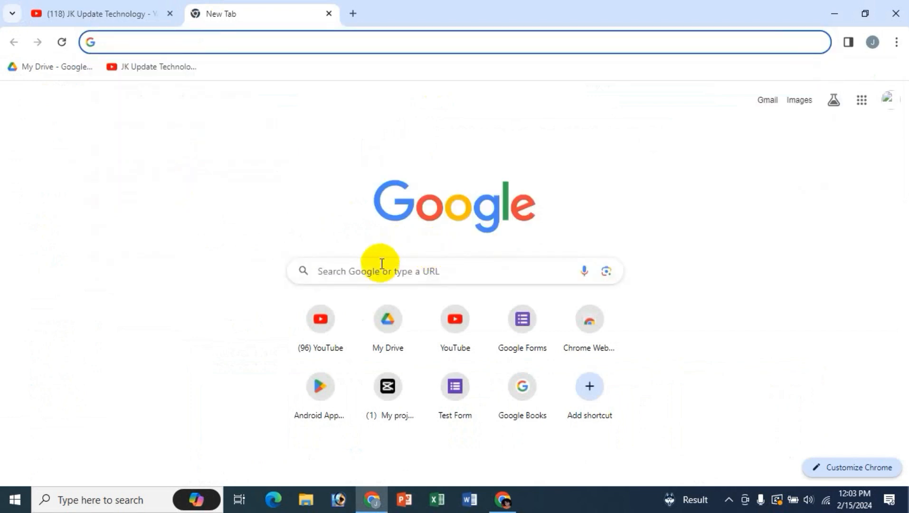
pyautogui.click(377, 271)
pyautogui.write('g')
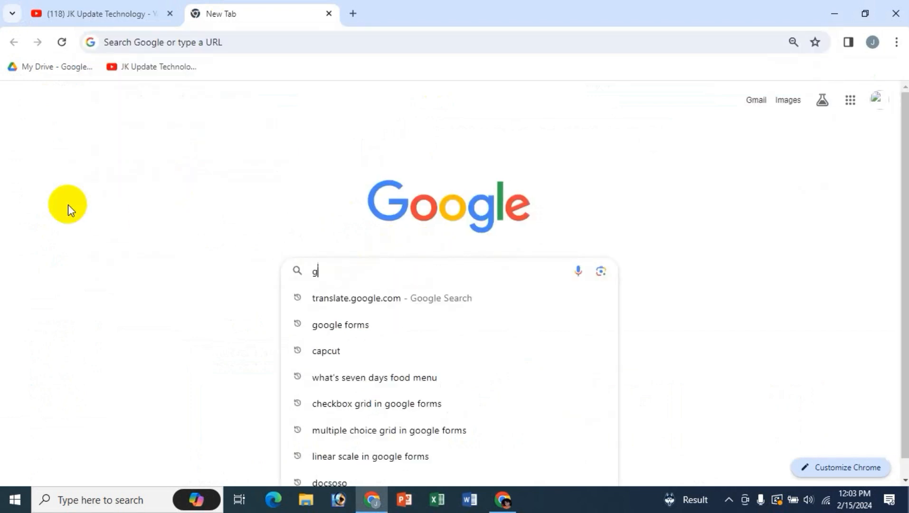
pyautogui.press('Return')
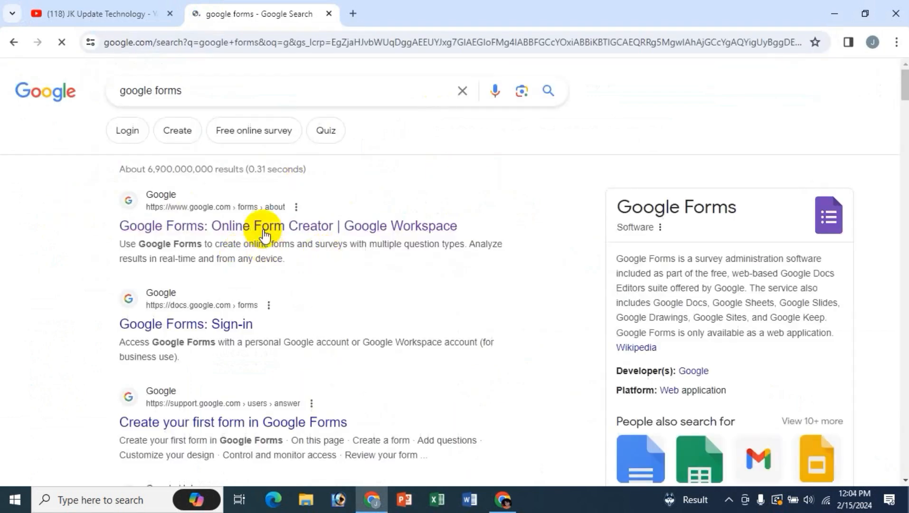
pyautogui.click(354, 13)
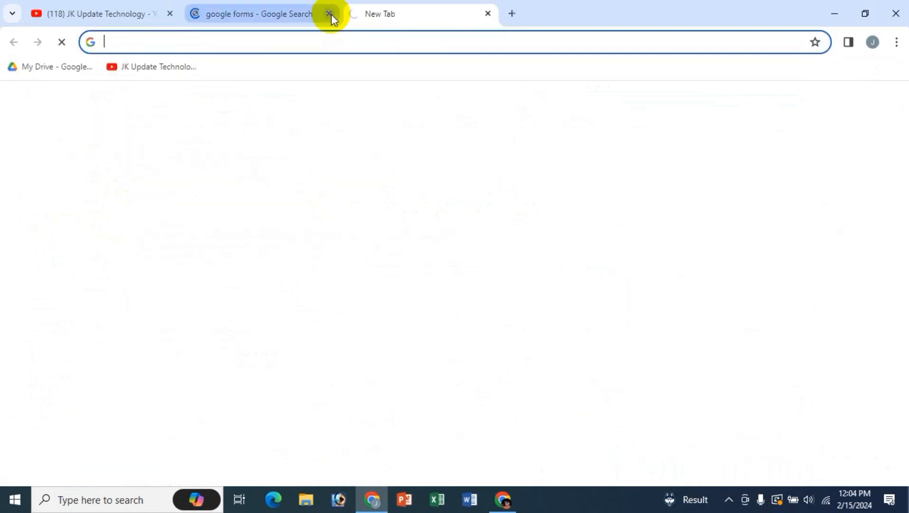
pyautogui.click(331, 13)
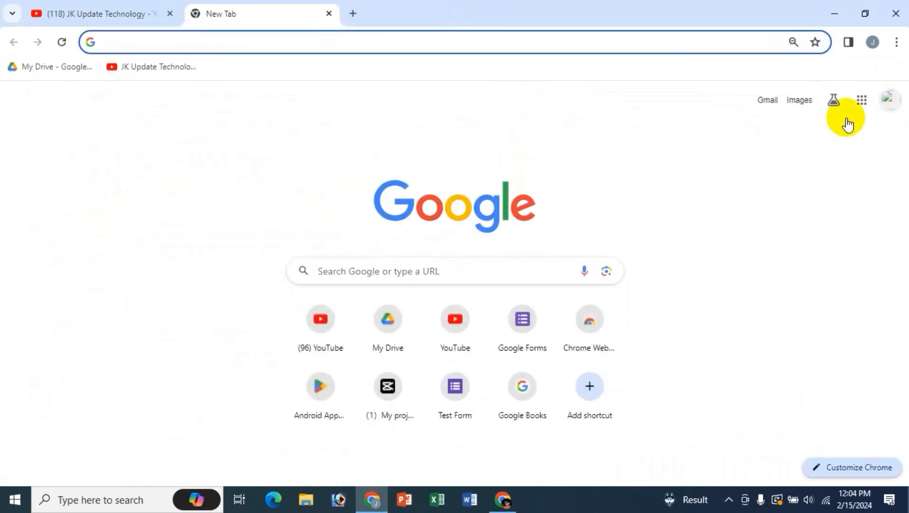
# - Open Google Forms from the Google apps grid and scroll through the recent forms
pyautogui.click(860, 104)
pyautogui.scroll(-5, 850, 242)
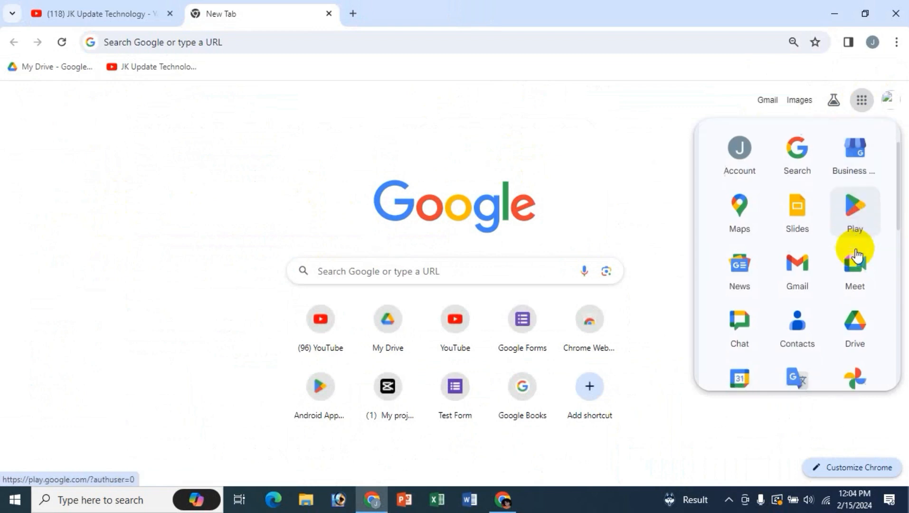
pyautogui.scroll(-5, 857, 255)
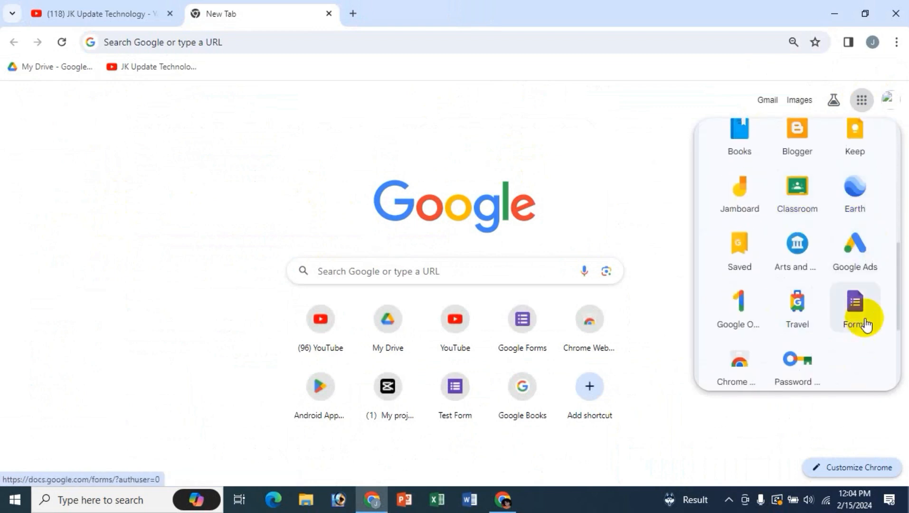
pyautogui.click(864, 322)
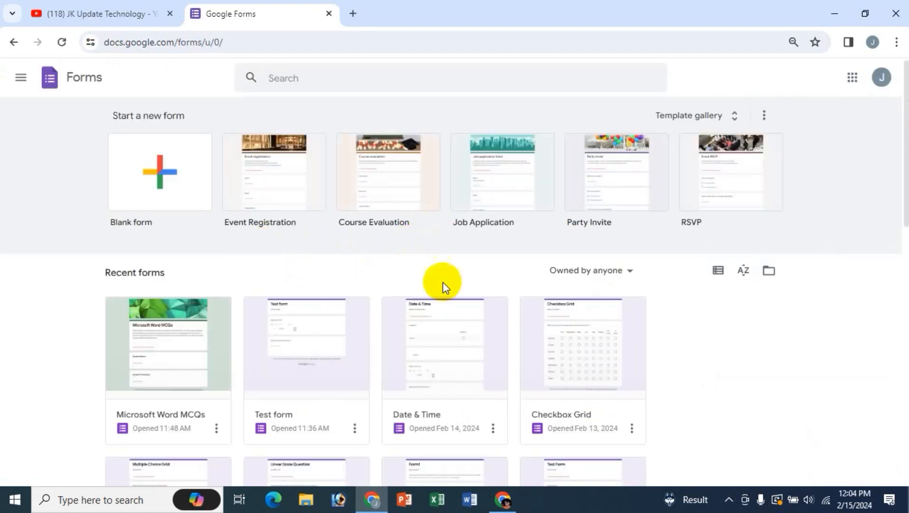
pyautogui.scroll(-1, 546, 365)
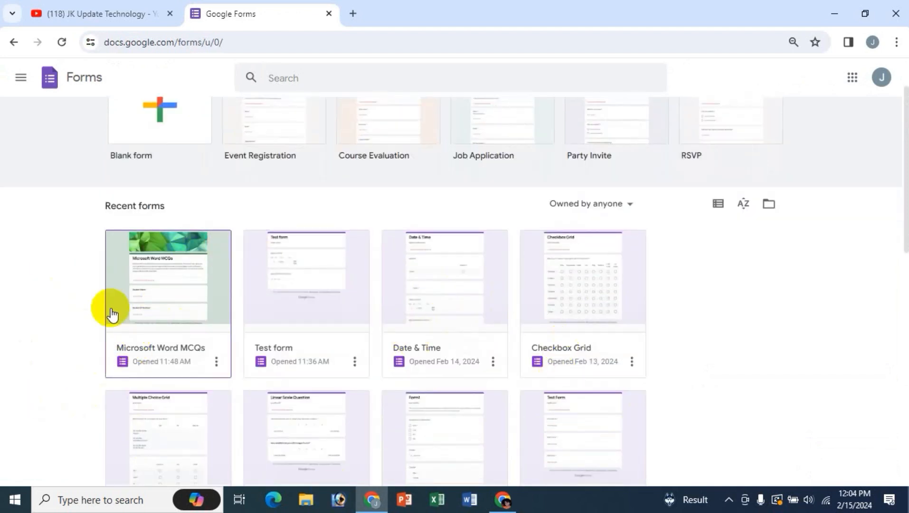
# - Open the Microsoft Word MCQs form and scroll through its student details and Word question sections
pyautogui.click(159, 284)
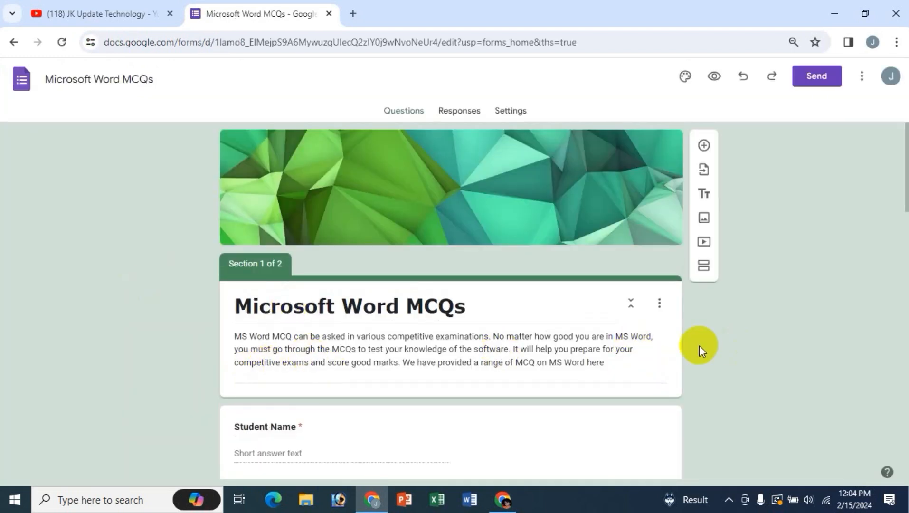
pyautogui.scroll(-3, 698, 345)
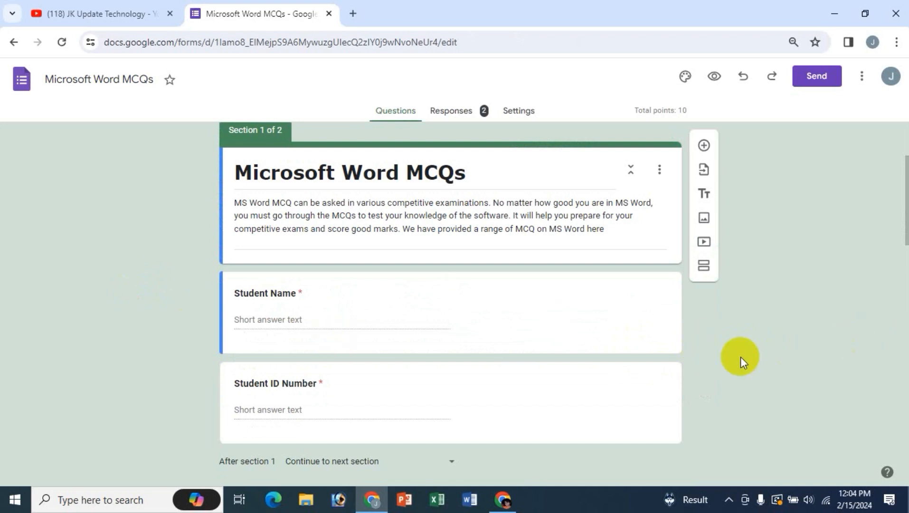
pyautogui.scroll(-3, 740, 357)
pyautogui.scroll(4, 741, 356)
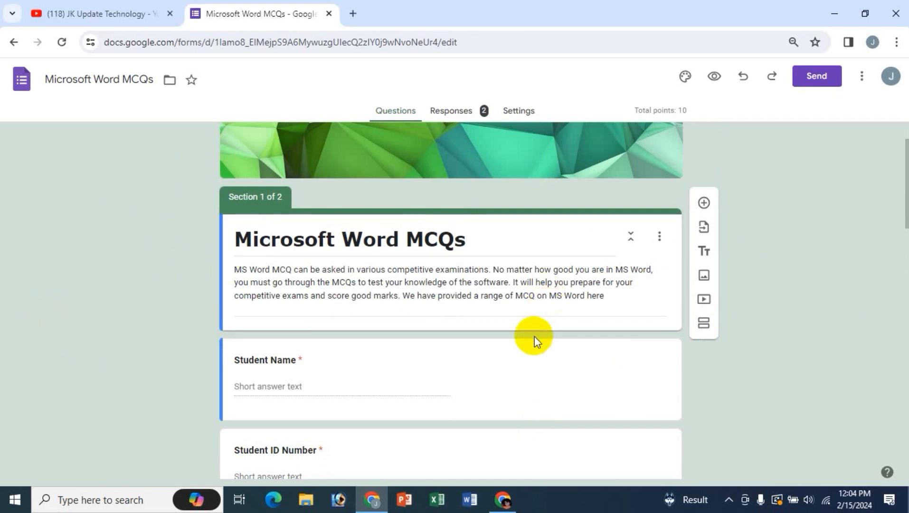
pyautogui.scroll(-3, 278, 268)
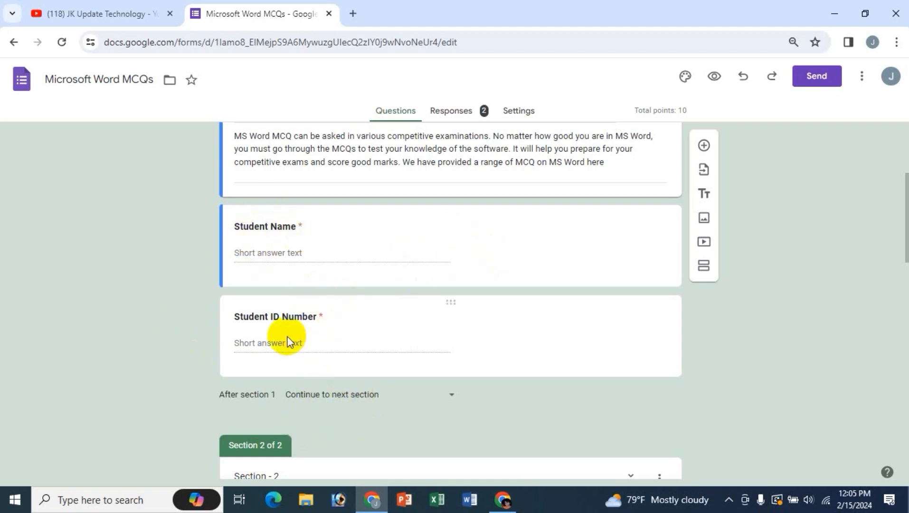
pyautogui.scroll(-5, 399, 421)
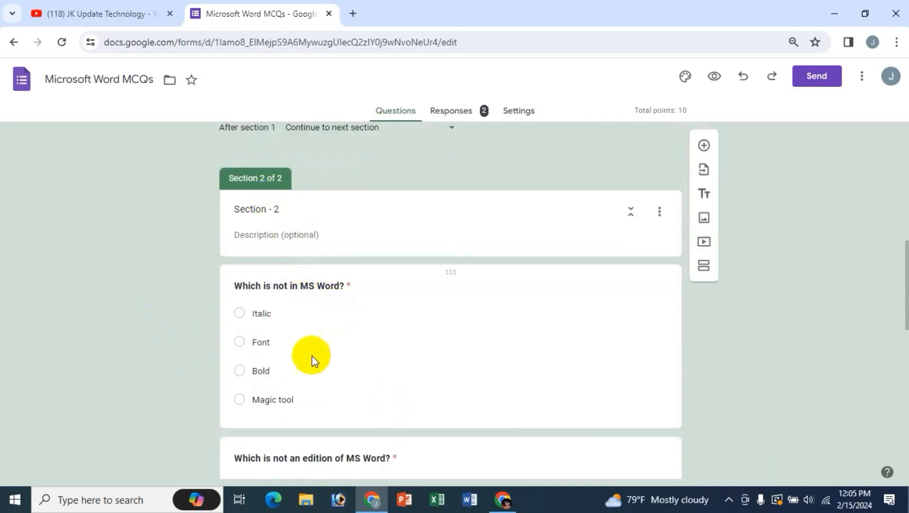
pyautogui.scroll(-10, 308, 425)
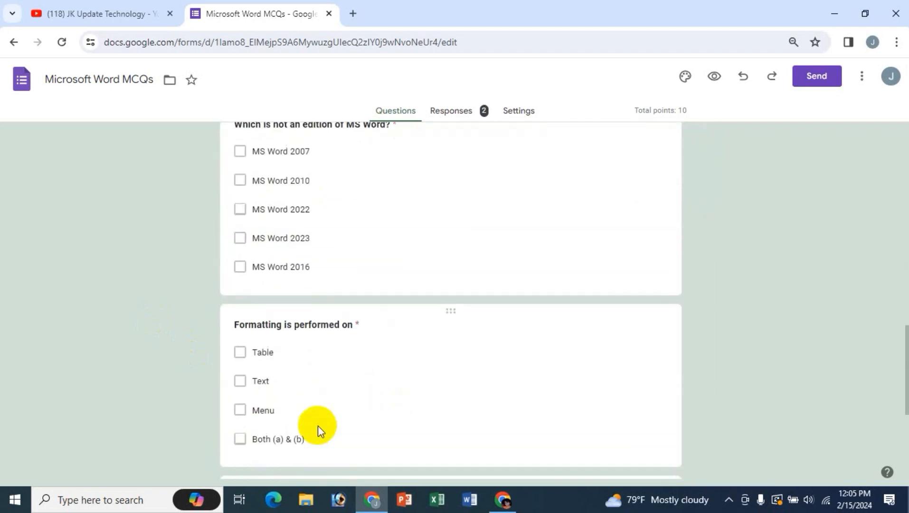
pyautogui.scroll(20, 318, 426)
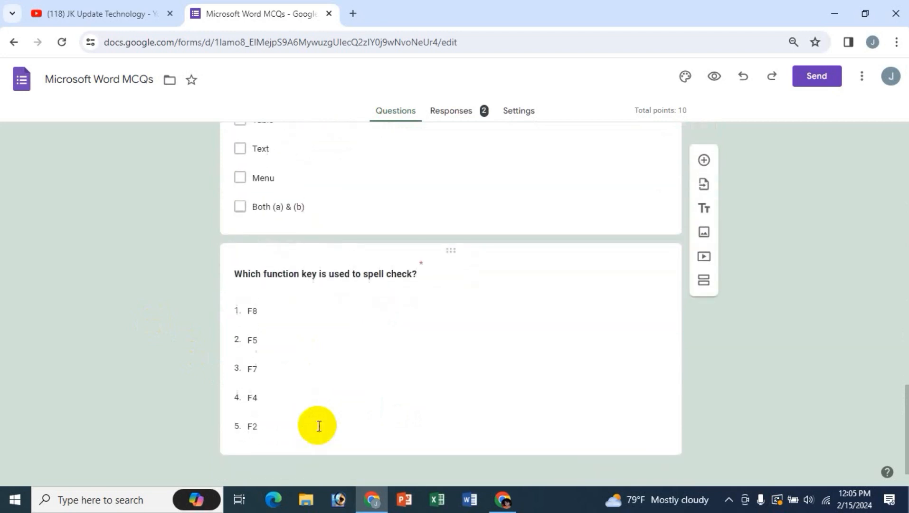
pyautogui.scroll(1, 317, 425)
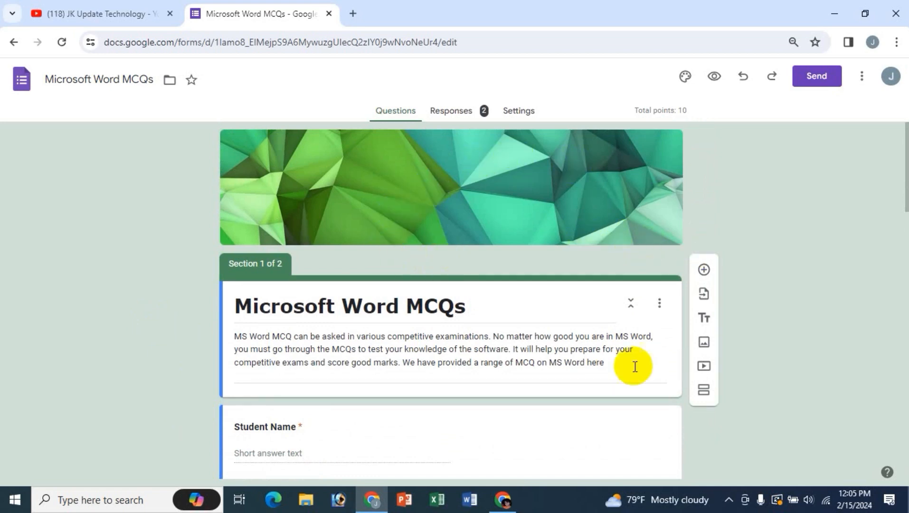
# - Copy the quiz's shortened forms.gle link from the Send dialog, then cancel it
pyautogui.click(818, 79)
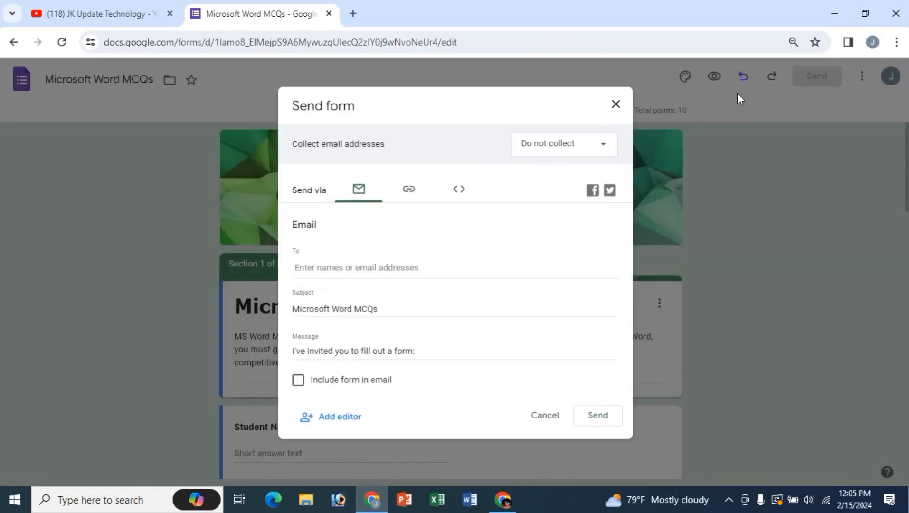
pyautogui.click(410, 189)
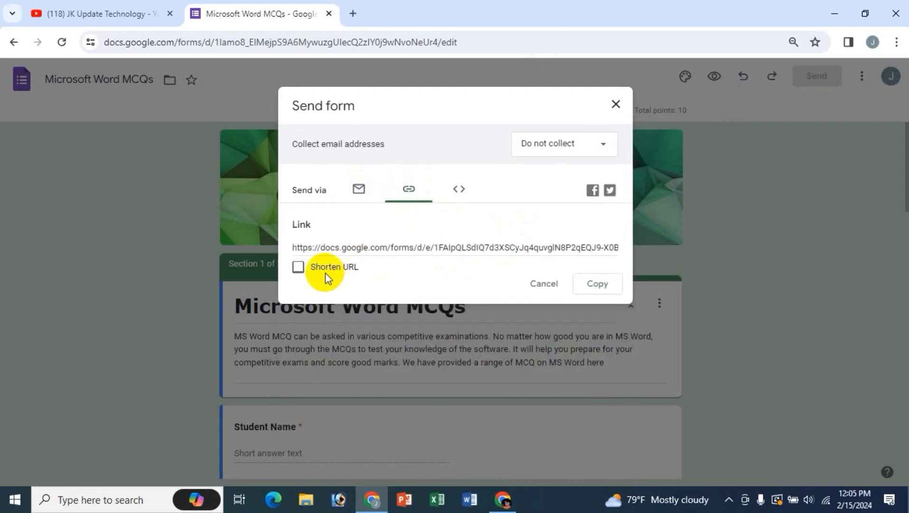
pyautogui.click(295, 269)
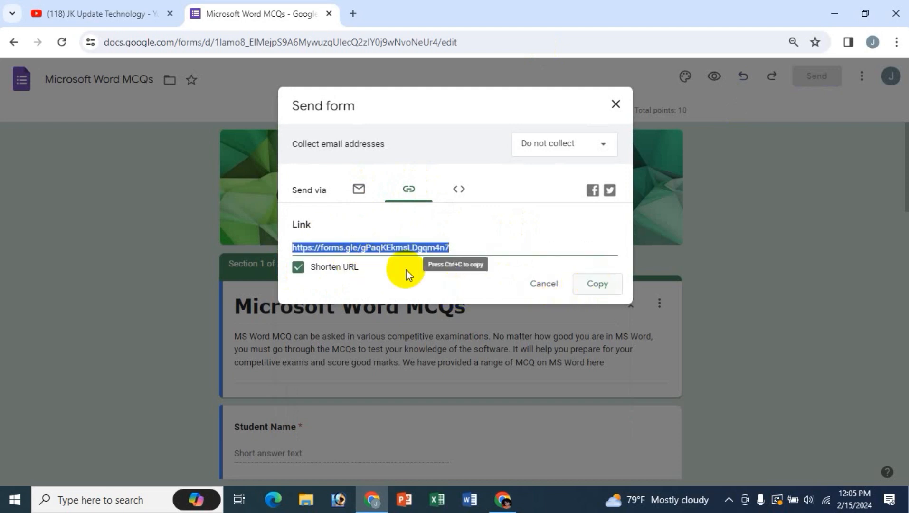
pyautogui.click(595, 284)
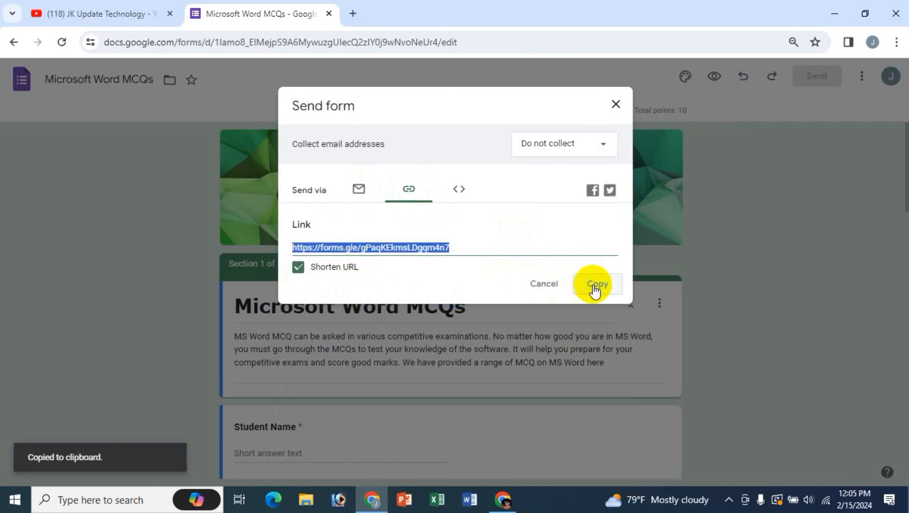
pyautogui.click(536, 292)
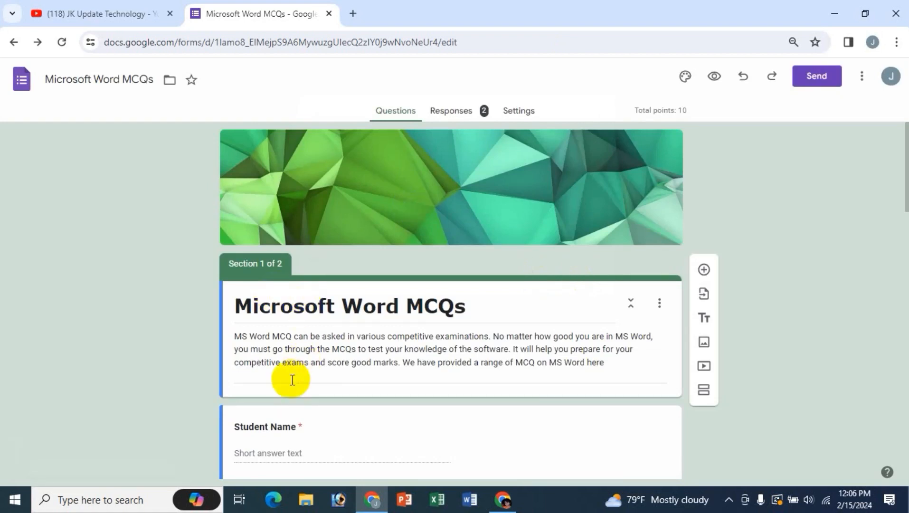
# - Open the copied forms.gle quiz link in a new tab and compare its first section with the editor
pyautogui.click(352, 17)
pyautogui.hotkey('ctrl', 'v')
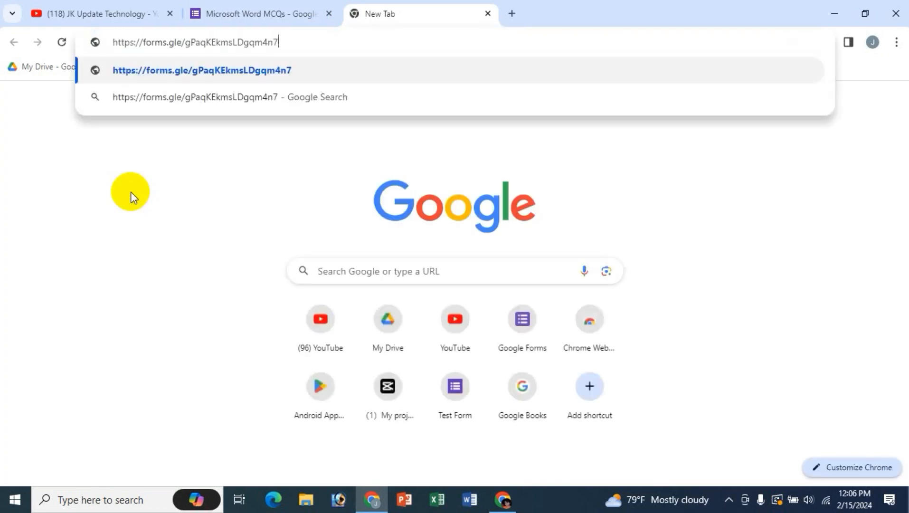
pyautogui.press('Return')
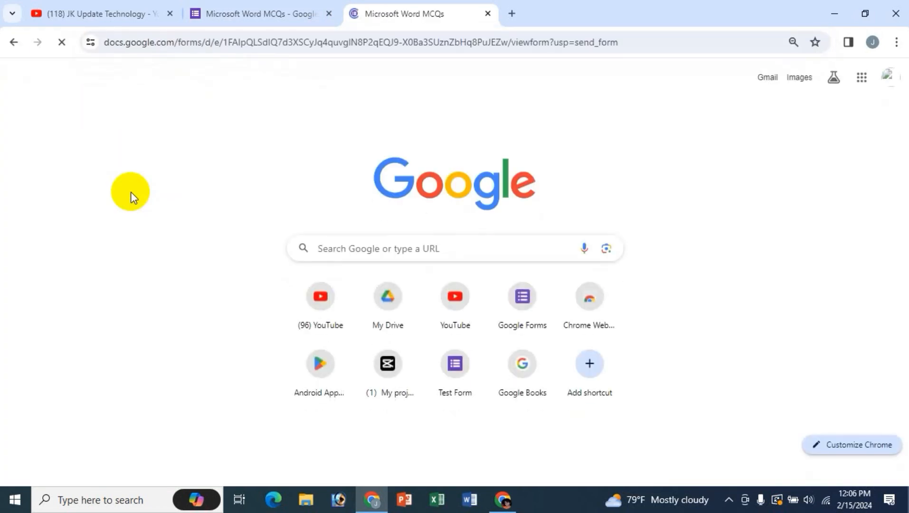
pyautogui.scroll(-2, 716, 256)
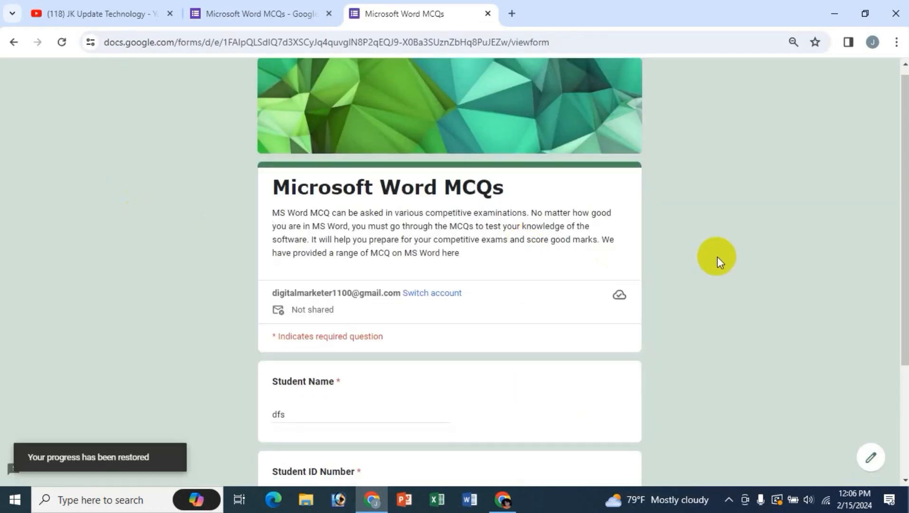
pyautogui.scroll(-3, 487, 414)
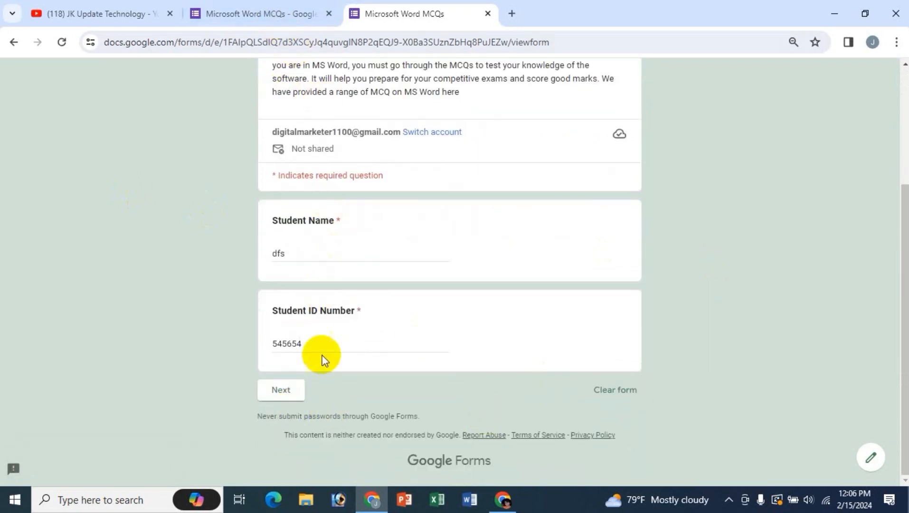
pyautogui.click(259, 6)
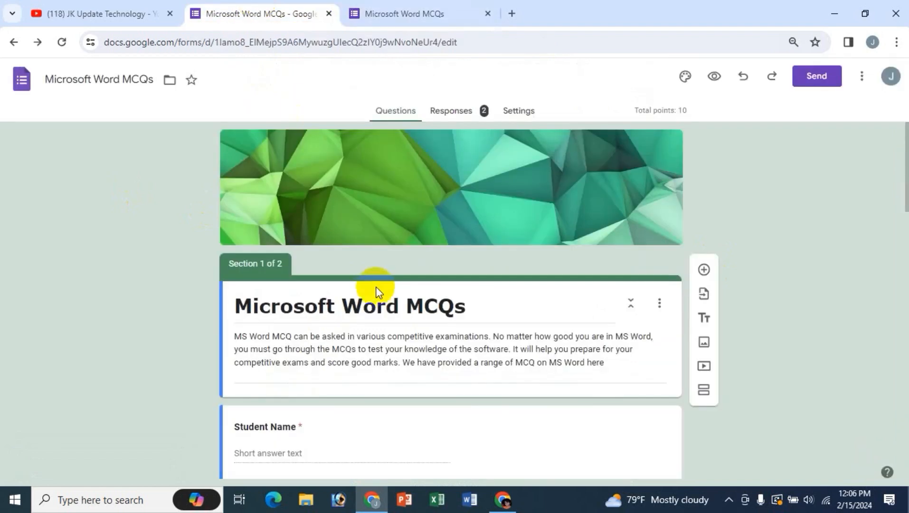
pyautogui.scroll(-3, 375, 304)
pyautogui.click(427, 16)
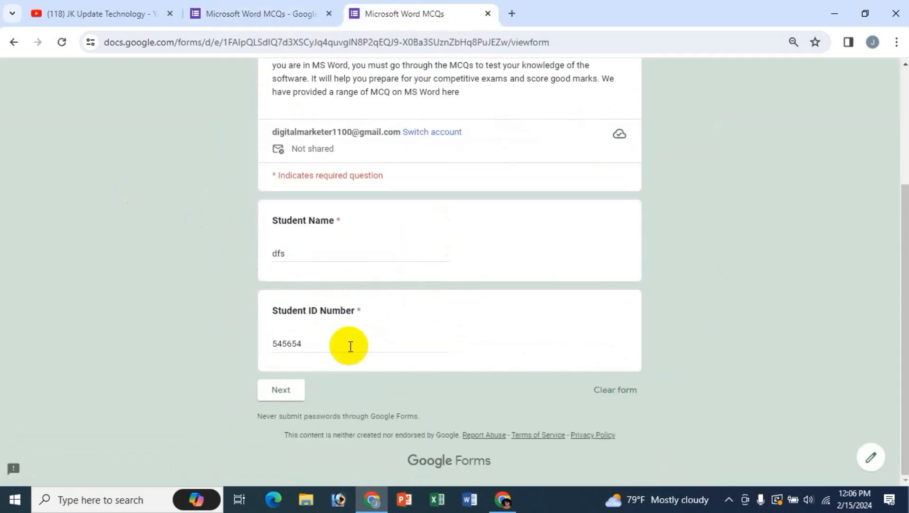
# - Advance the live quiz to Section 2 and compare its question order against the editor
pyautogui.click(282, 390)
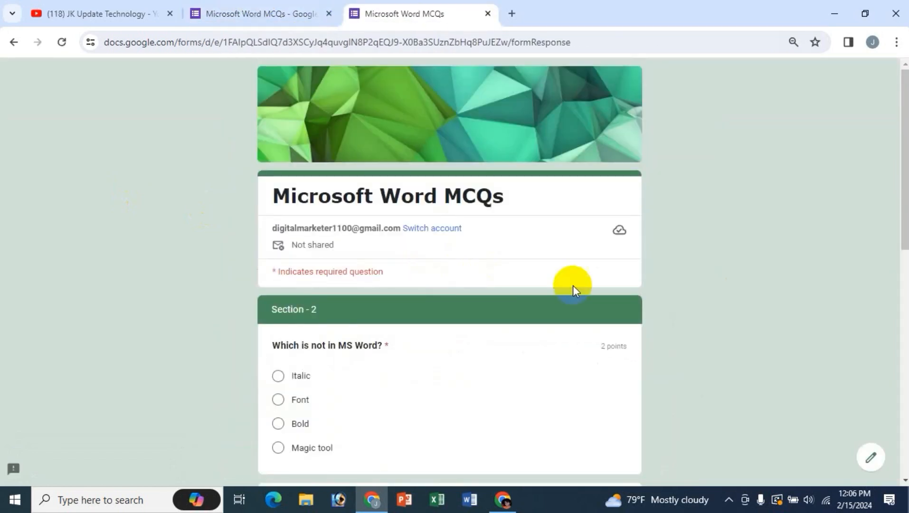
pyautogui.scroll(-3, 573, 286)
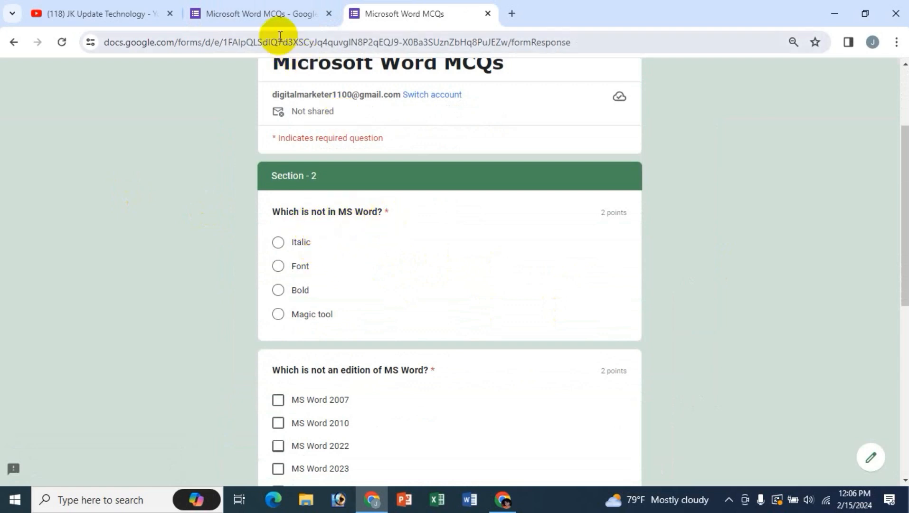
pyautogui.click(260, 18)
pyautogui.scroll(-1, 438, 390)
pyautogui.scroll(-4, 437, 389)
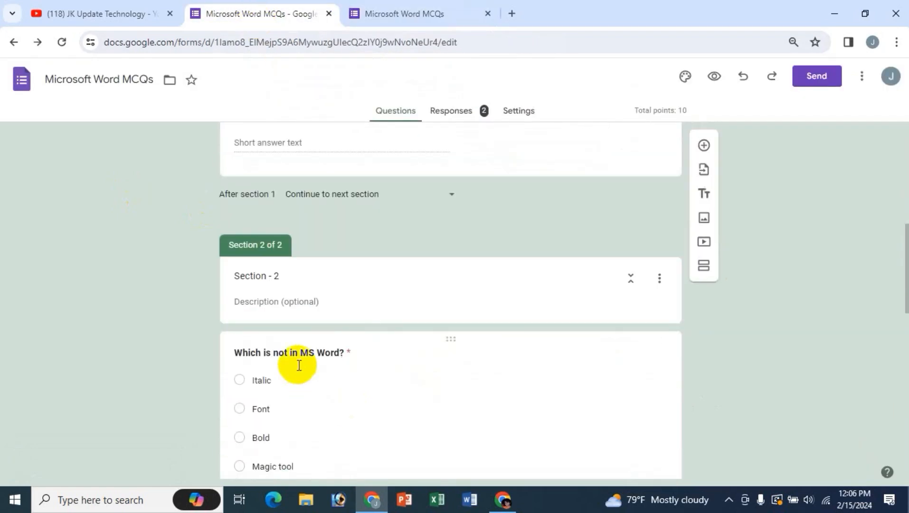
pyautogui.scroll(-3, 351, 377)
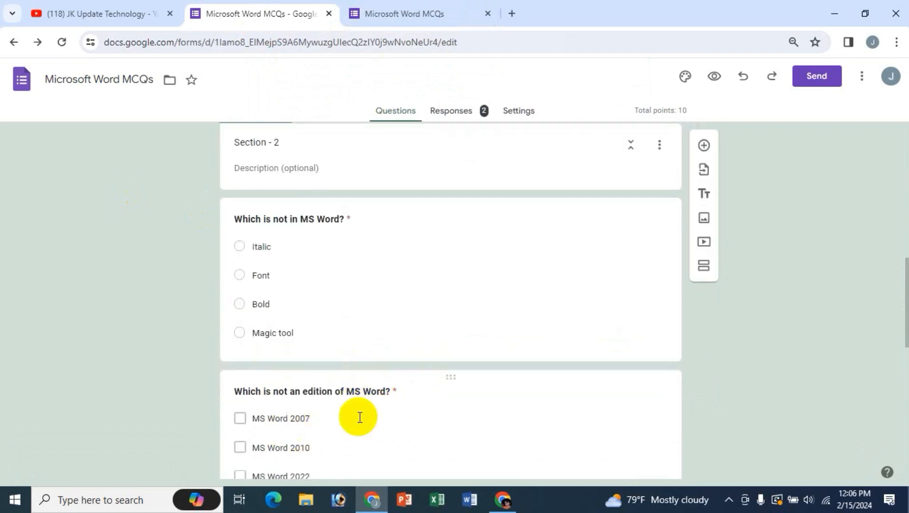
pyautogui.scroll(-1, 357, 416)
pyautogui.click(387, 14)
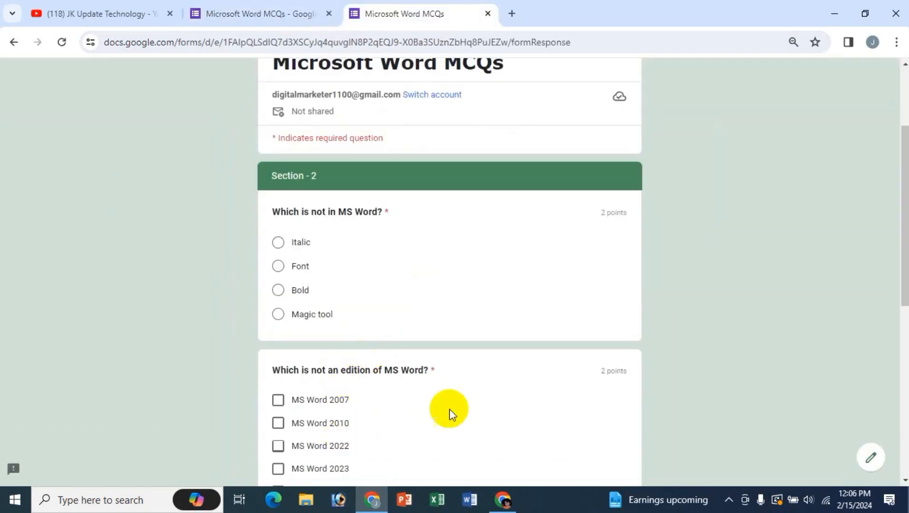
pyautogui.scroll(-8, 487, 399)
pyautogui.scroll(2, 487, 399)
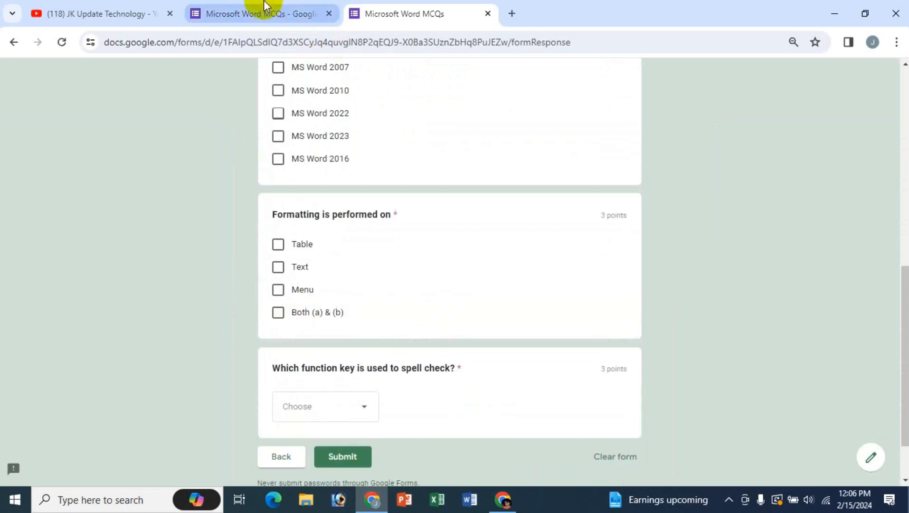
pyautogui.click(261, 14)
pyautogui.scroll(-4, 478, 399)
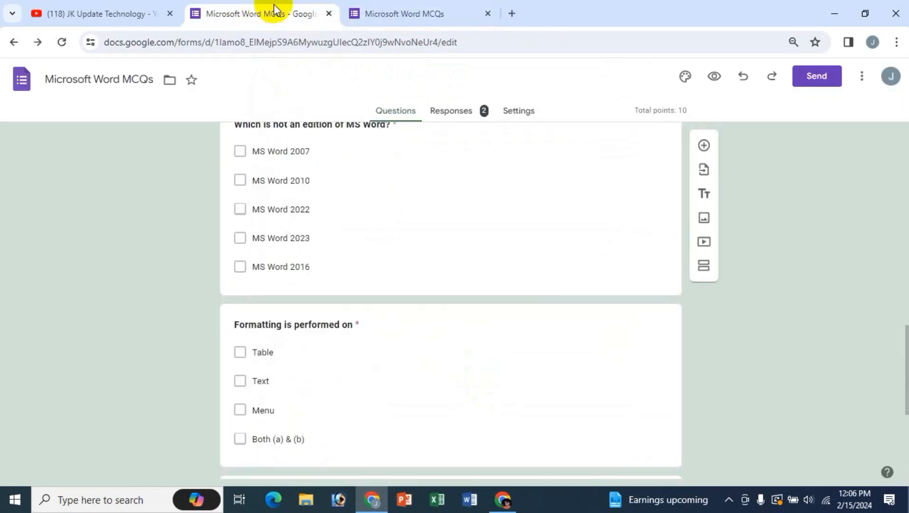
pyautogui.scroll(4, 507, 242)
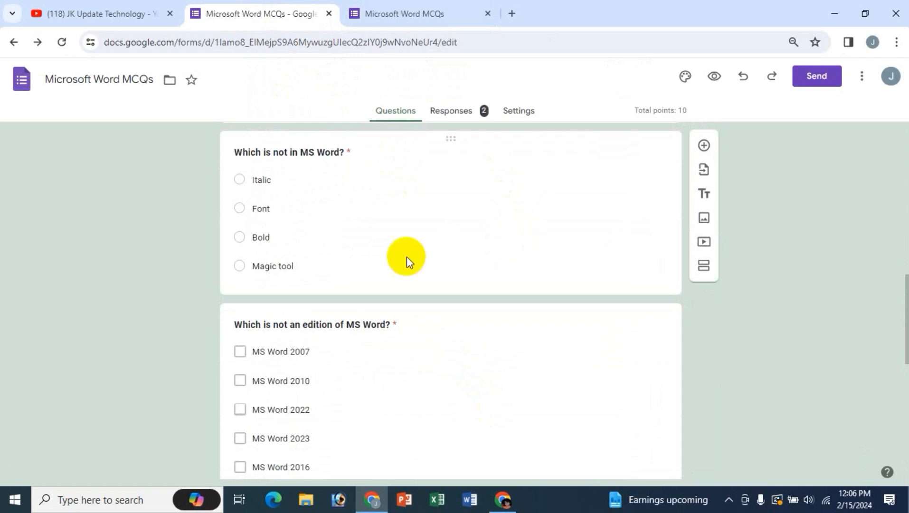
pyautogui.click(425, 15)
pyautogui.click(263, 10)
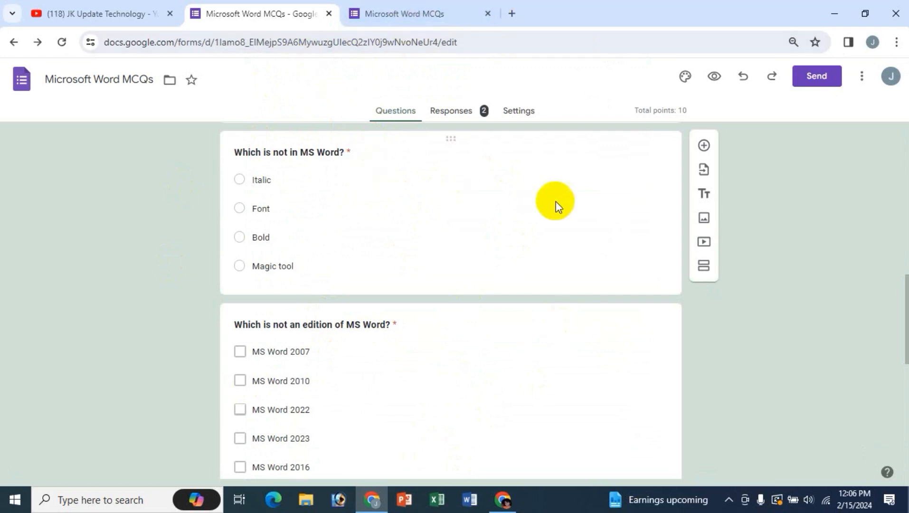
pyautogui.scroll(3, 413, 199)
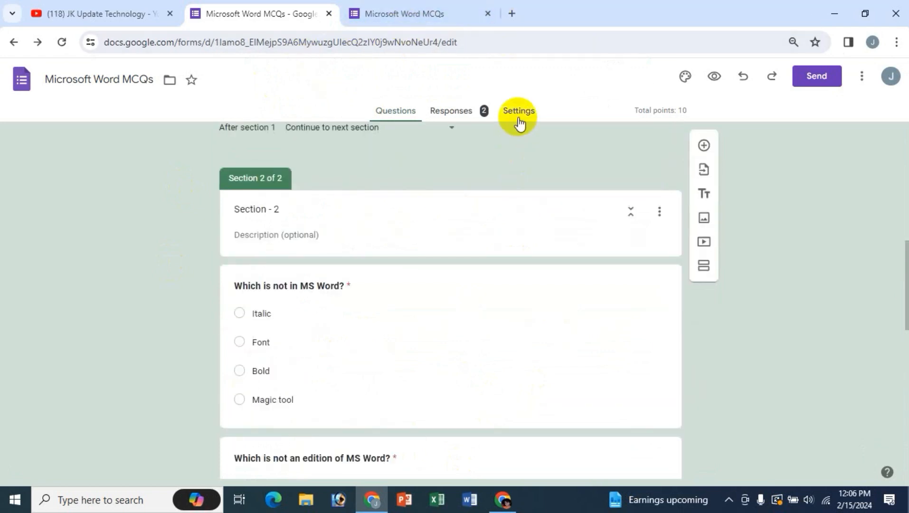
# - Switch on Shuffle question order under Settings > Presentation, then reload the live quiz tab
pyautogui.click(514, 122)
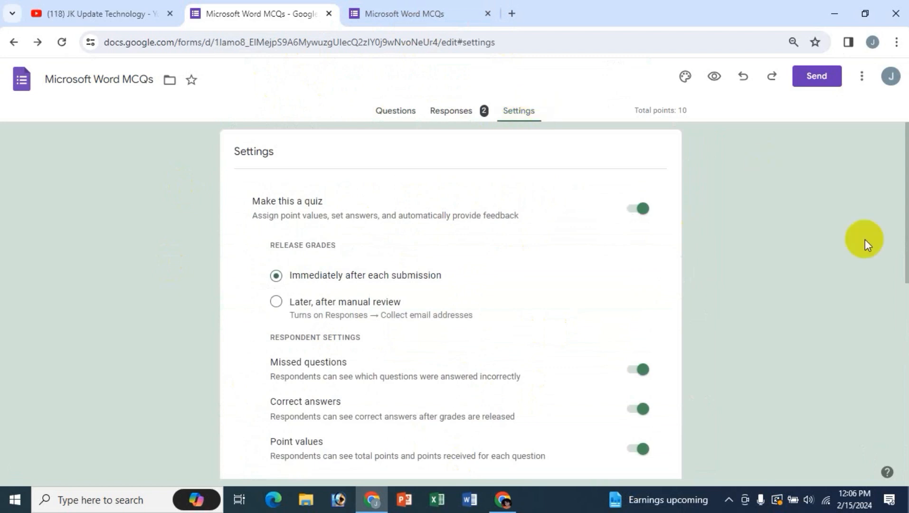
pyautogui.scroll(-7, 727, 299)
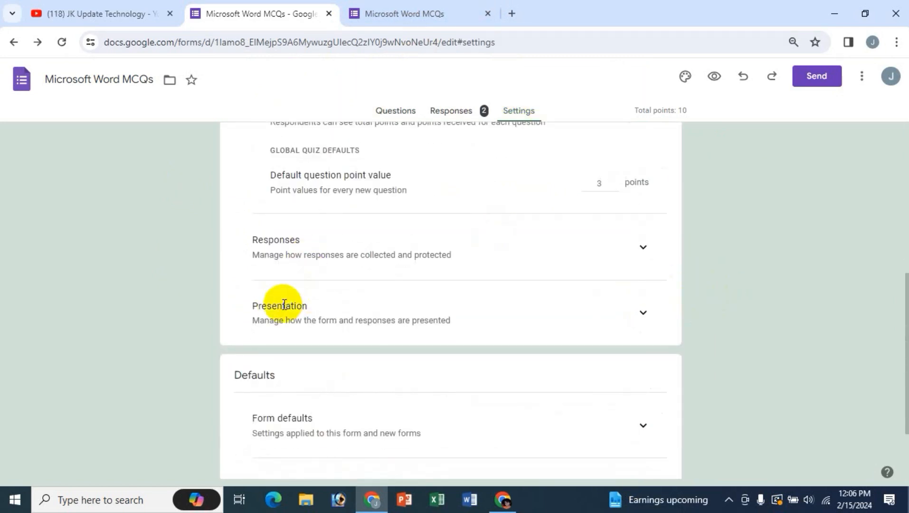
pyautogui.click(643, 314)
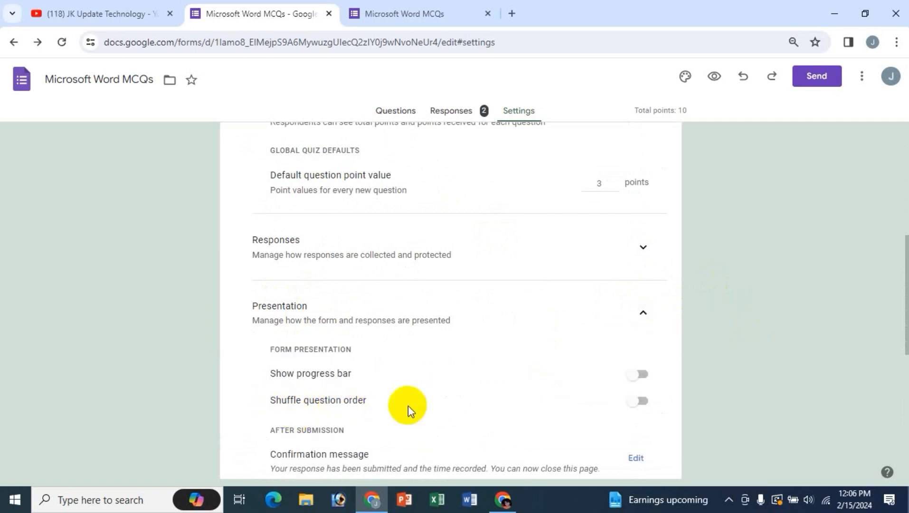
pyautogui.click(632, 407)
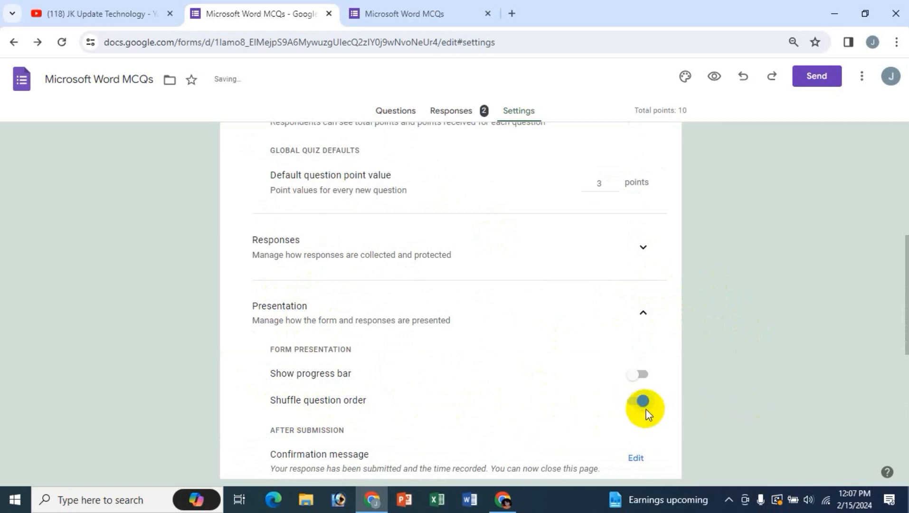
pyautogui.click(63, 45)
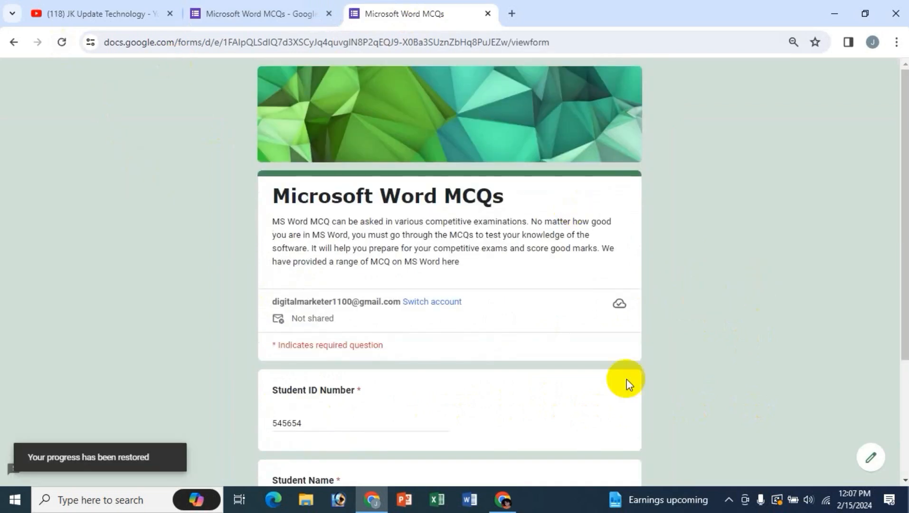
# - Open the live quiz and advance to its Section 2 questions
pyautogui.scroll(-3, 626, 379)
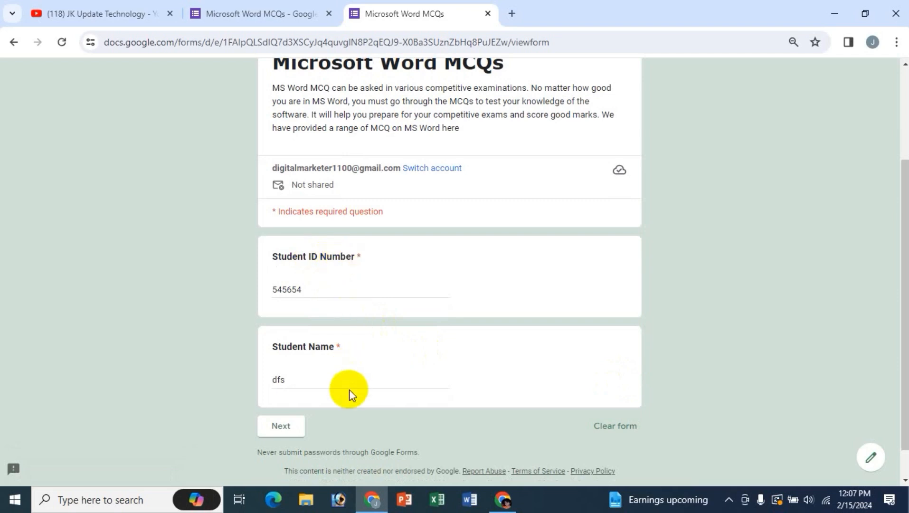
pyautogui.click(247, 13)
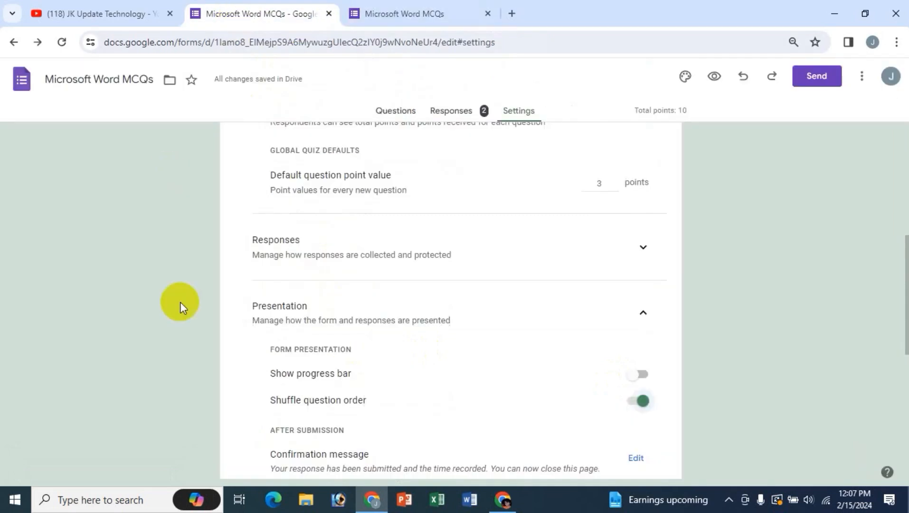
pyautogui.click(385, 110)
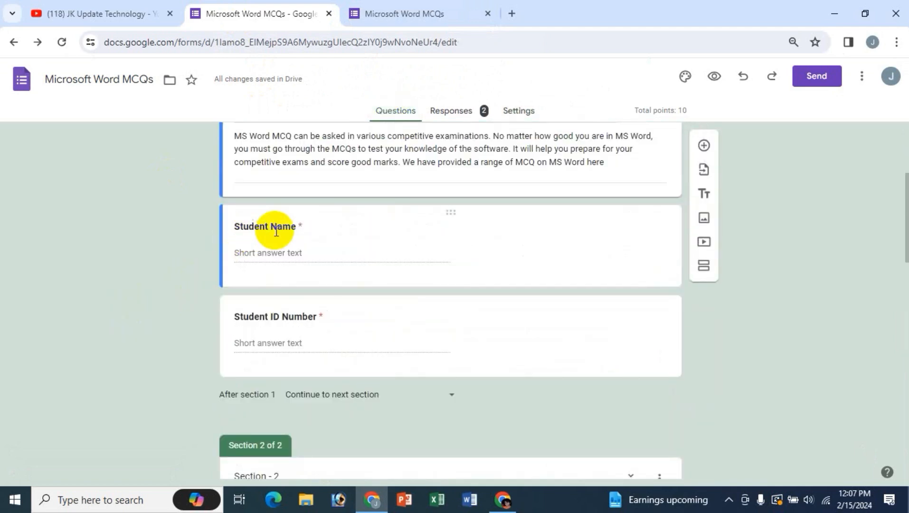
pyautogui.click(405, 13)
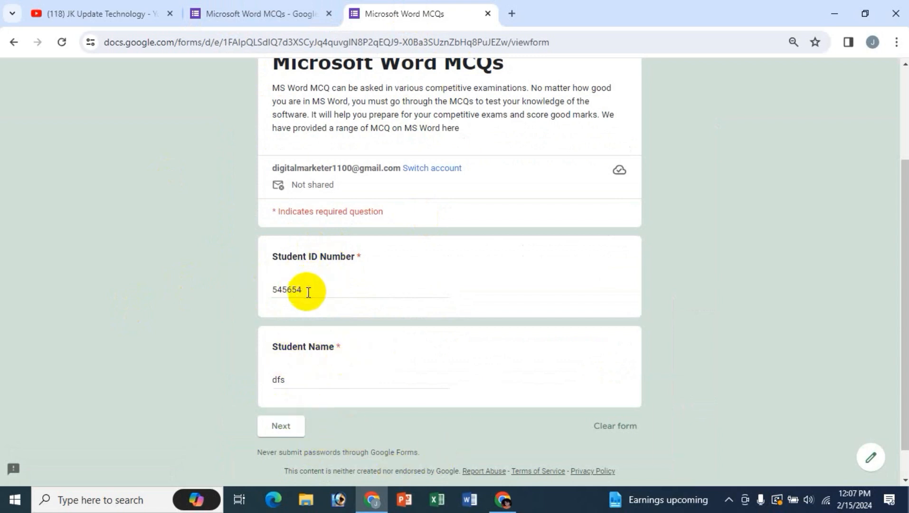
pyautogui.click(287, 429)
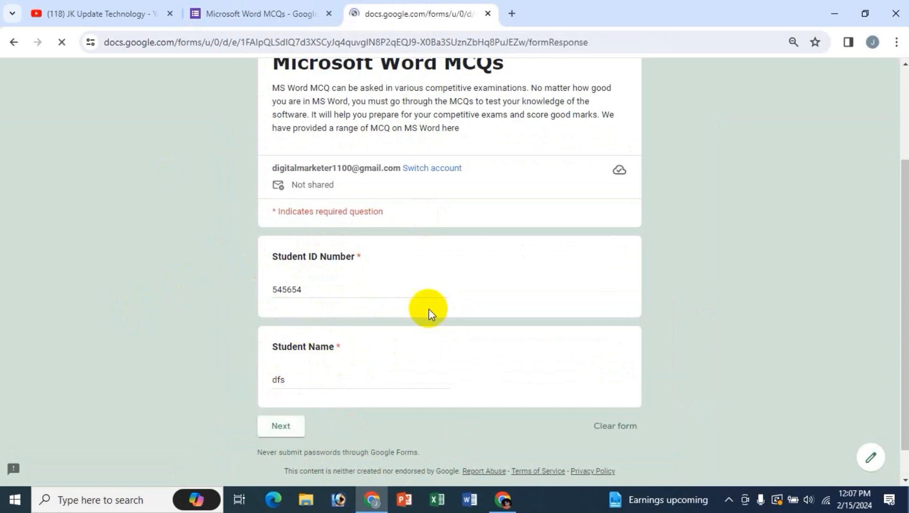
# - Compare the editor's Section 2 question order with the live form's order
pyautogui.click(257, 11)
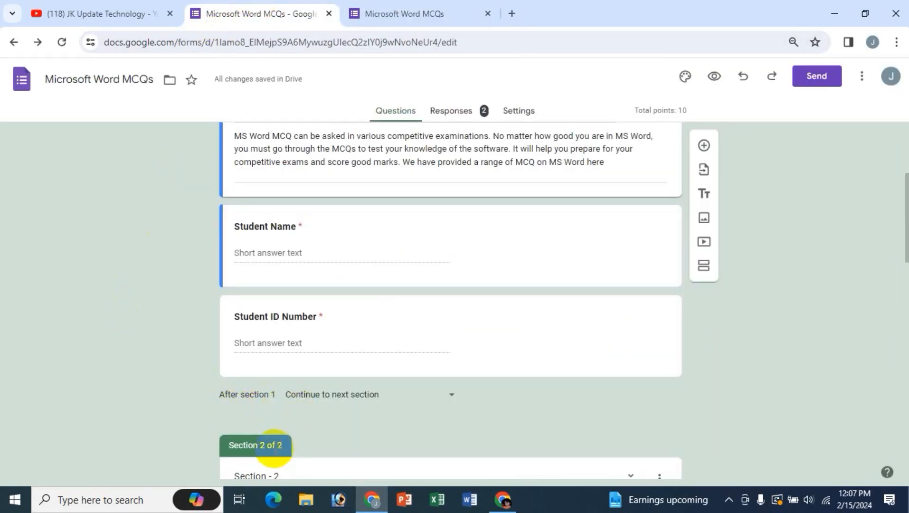
pyautogui.scroll(-4, 355, 429)
pyautogui.scroll(-1, 340, 377)
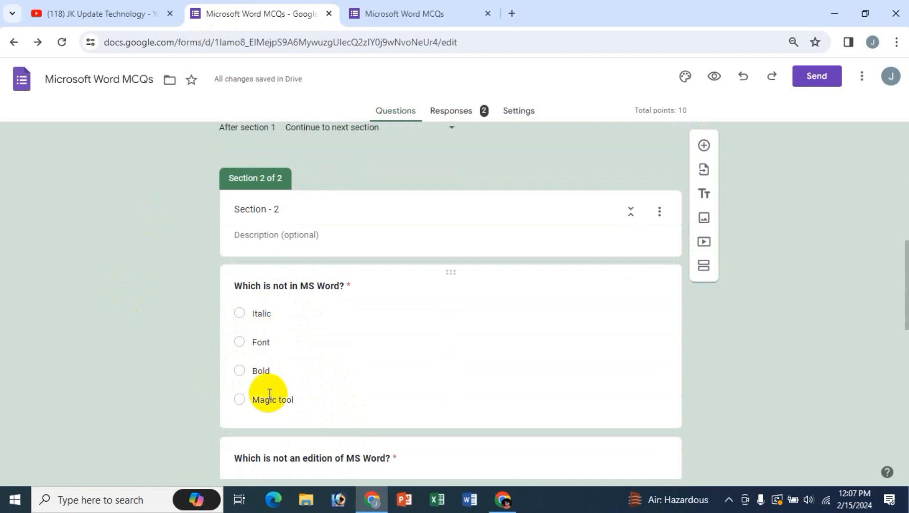
pyautogui.click(403, 20)
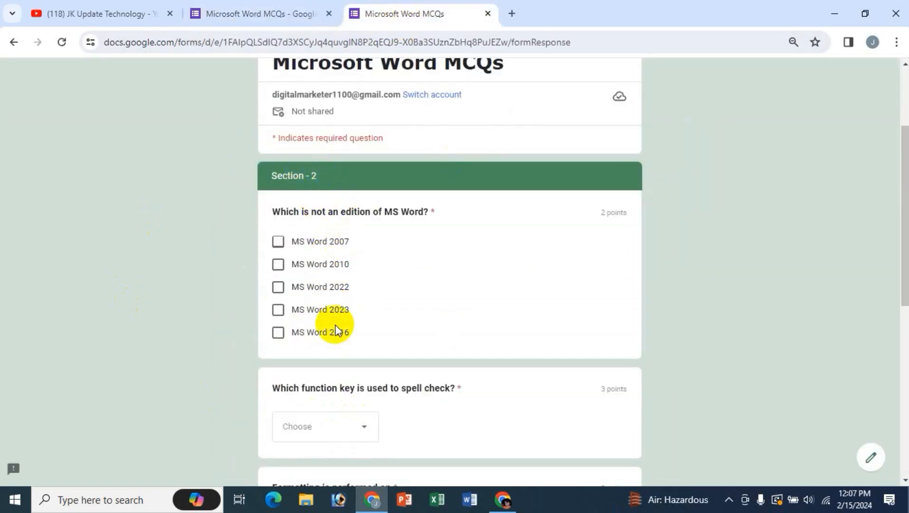
pyautogui.click(229, 14)
pyautogui.click(402, 18)
pyautogui.scroll(-4, 451, 309)
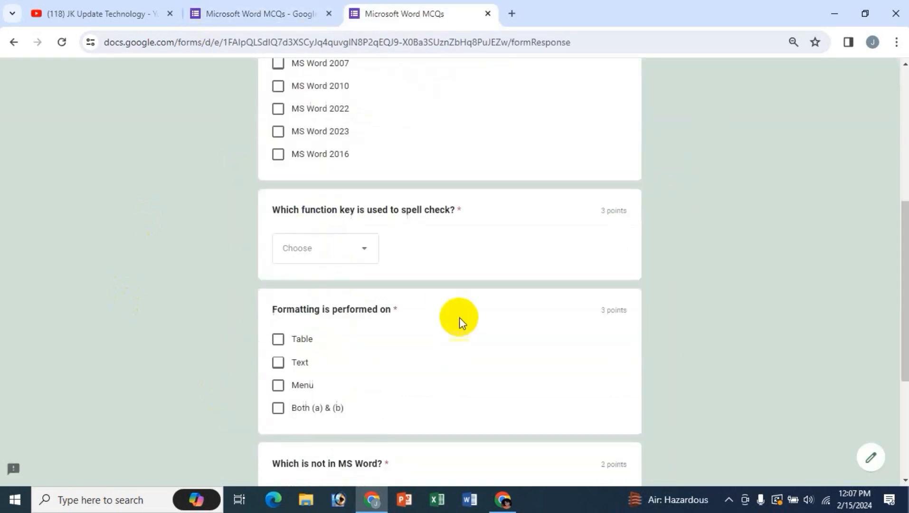
pyautogui.scroll(-3, 349, 342)
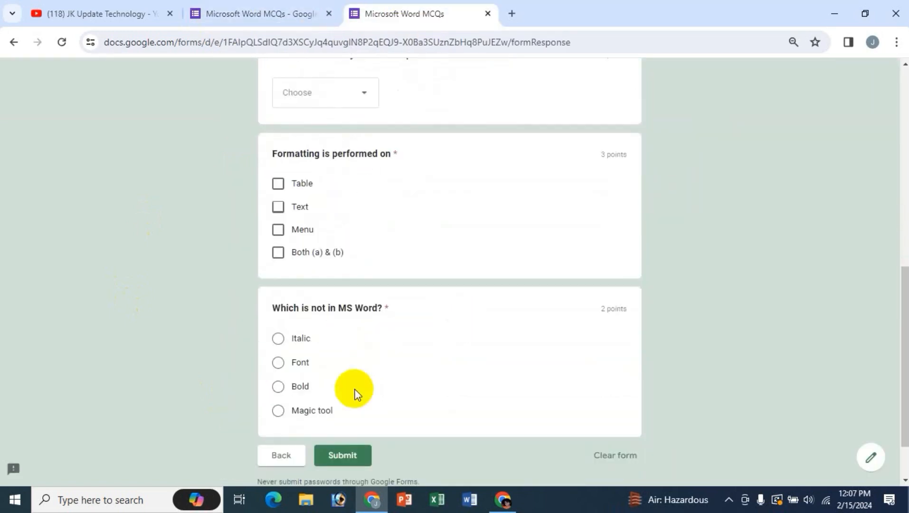
pyautogui.scroll(4, 357, 395)
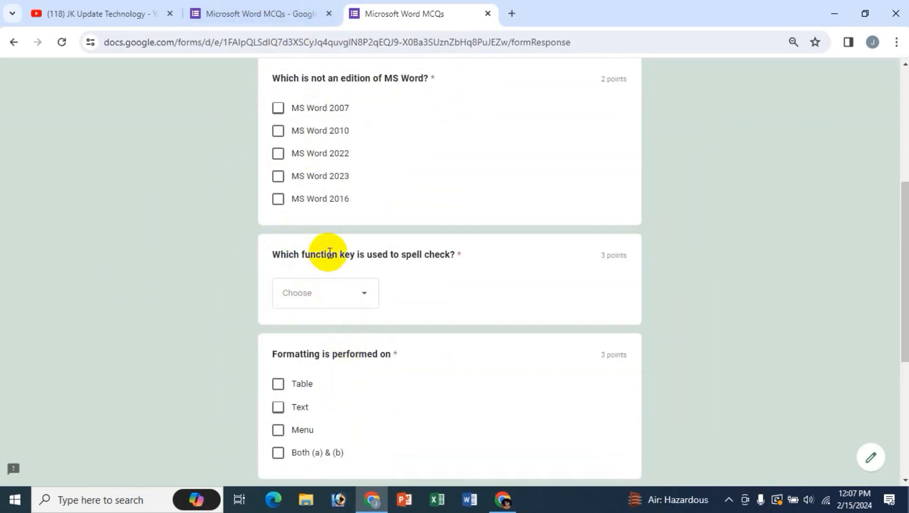
pyautogui.click(262, 5)
pyautogui.scroll(-7, 371, 382)
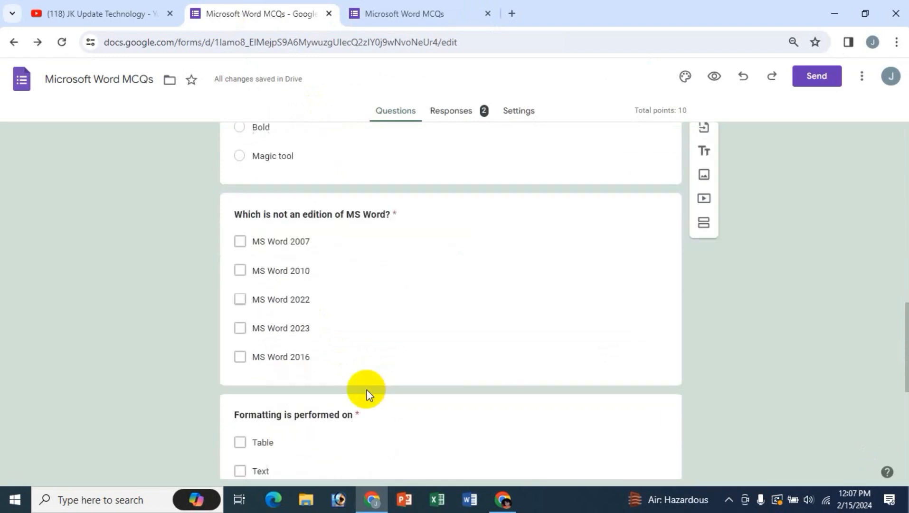
pyautogui.scroll(-4, 375, 388)
pyautogui.scroll(4, 376, 389)
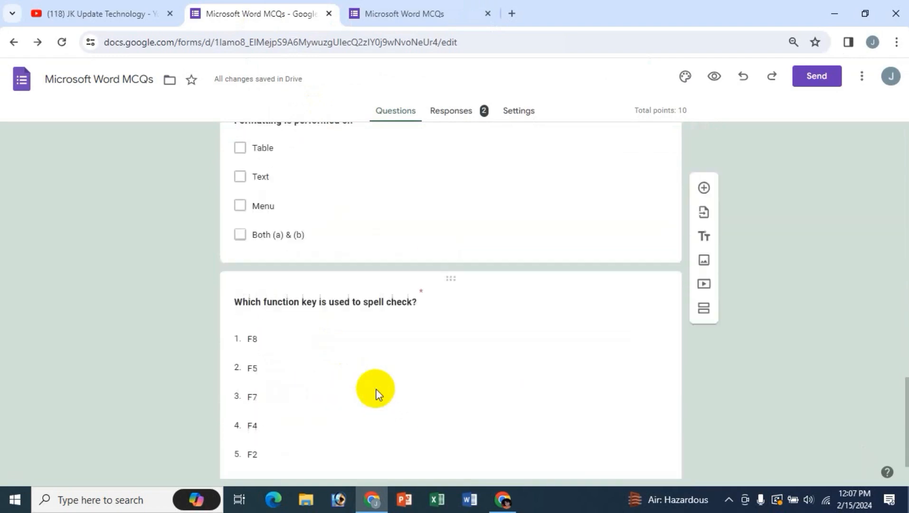
pyautogui.scroll(2, 375, 390)
# - Recheck the question order in both tabs, ending at the top of the live Section 2
pyautogui.click(399, 10)
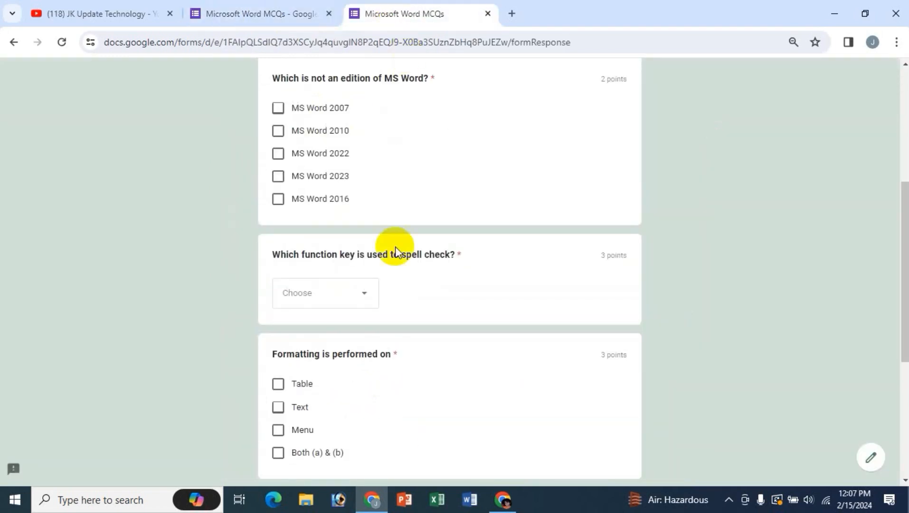
pyautogui.click(276, 12)
pyautogui.scroll(-3, 302, 349)
pyautogui.scroll(-1, 304, 354)
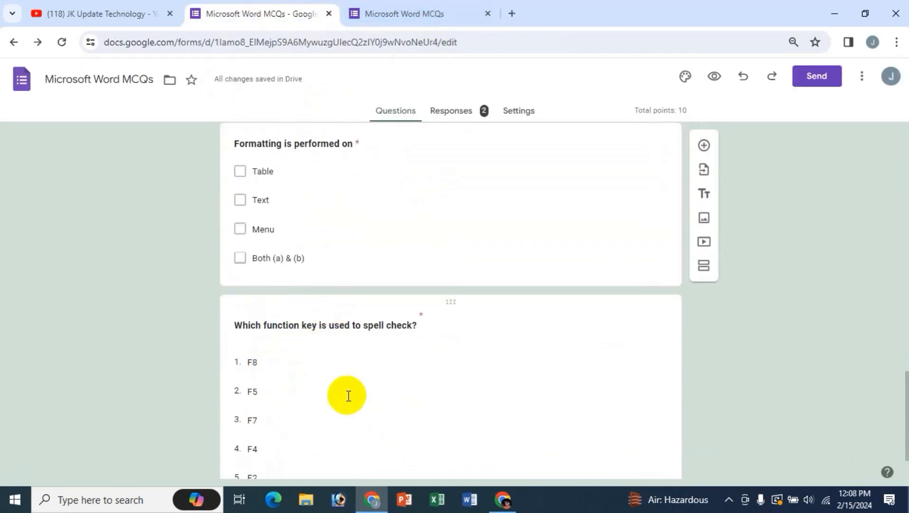
pyautogui.scroll(-1, 333, 387)
pyautogui.click(423, 22)
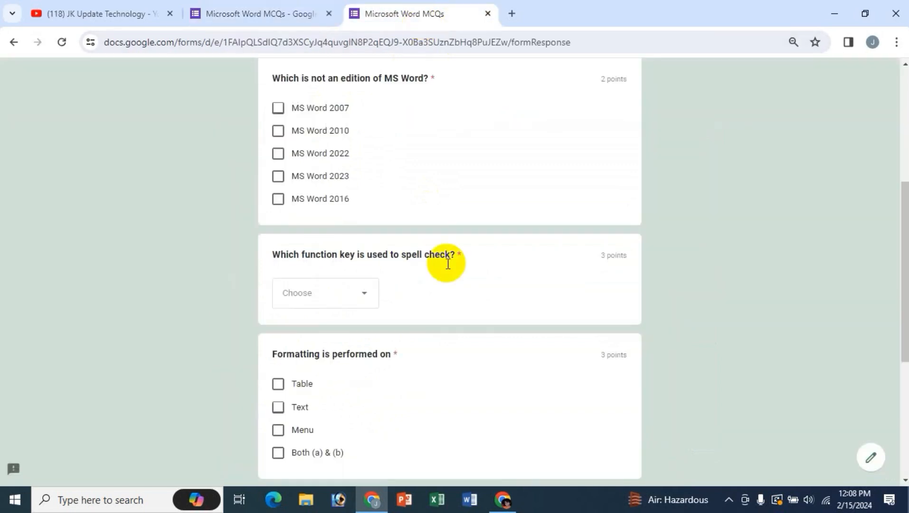
pyautogui.scroll(2, 451, 274)
pyautogui.scroll(-2, 401, 347)
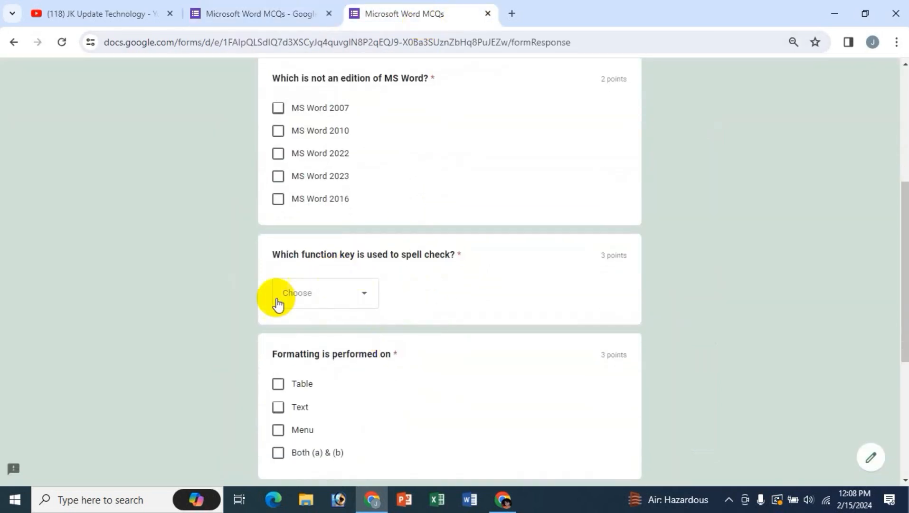
pyautogui.scroll(-3, 386, 365)
pyautogui.scroll(3, 392, 382)
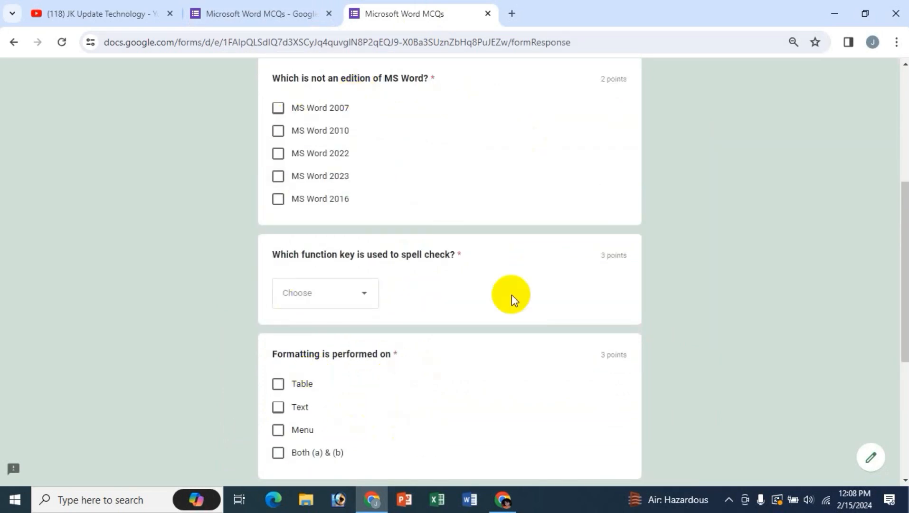
pyautogui.scroll(3, 511, 299)
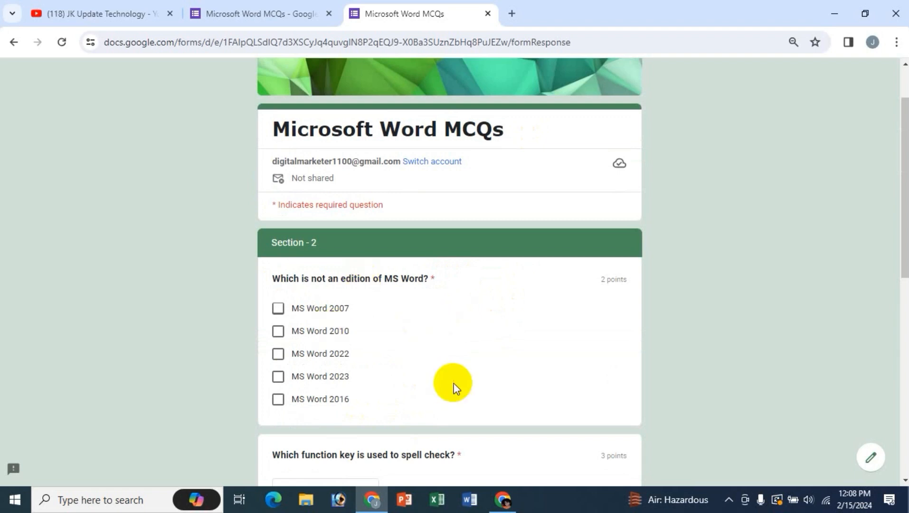
# - Load the pasted form link in the second Chrome window and continue to Section 2
pyautogui.click(503, 499)
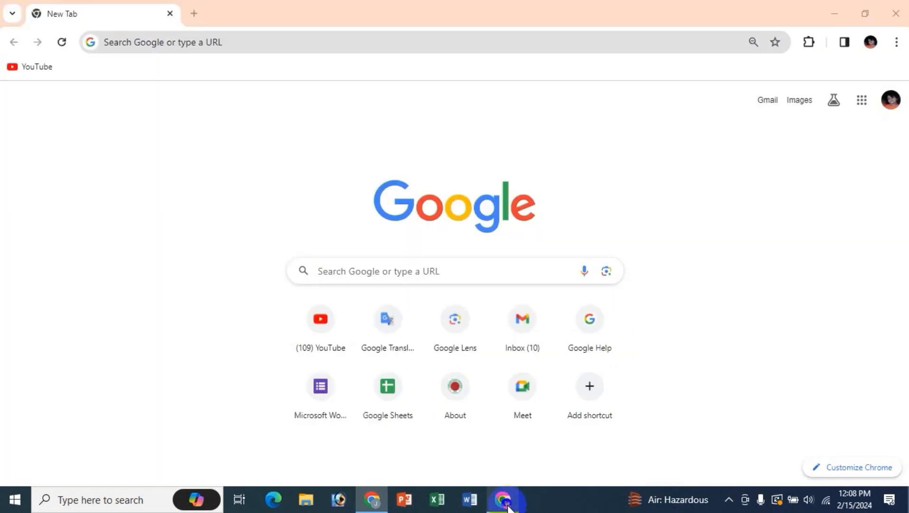
pyautogui.write('https://forms.gle/gPaqKEkmsLDgqm4n7')
pyautogui.press('Return')
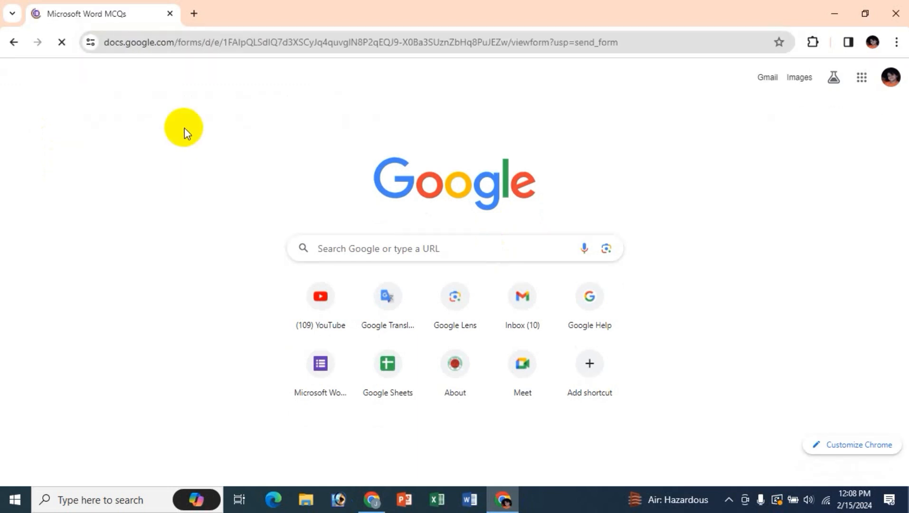
pyautogui.scroll(-3, 451, 342)
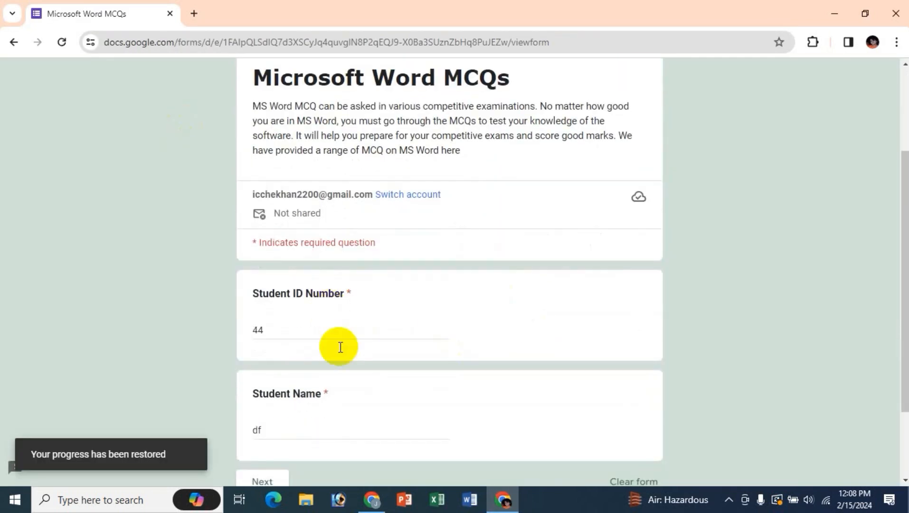
pyautogui.scroll(-2, 333, 425)
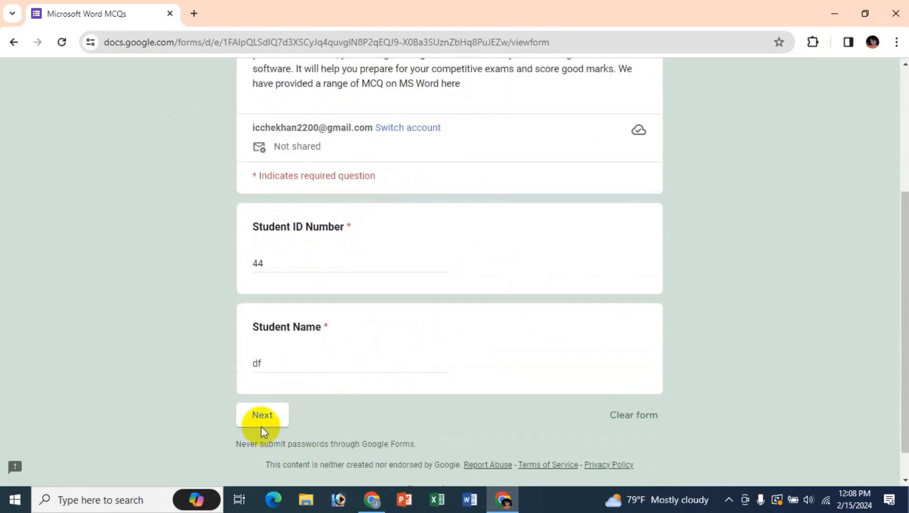
pyautogui.click(261, 424)
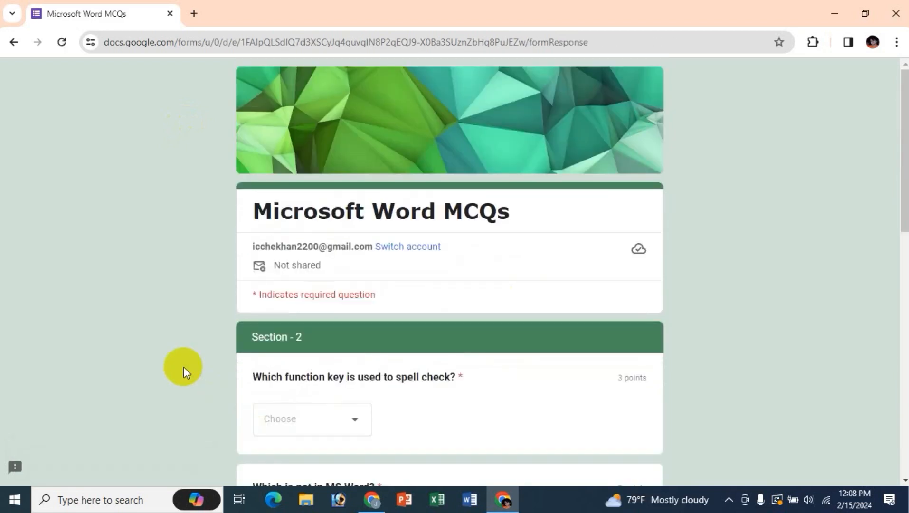
pyautogui.scroll(-3, 679, 356)
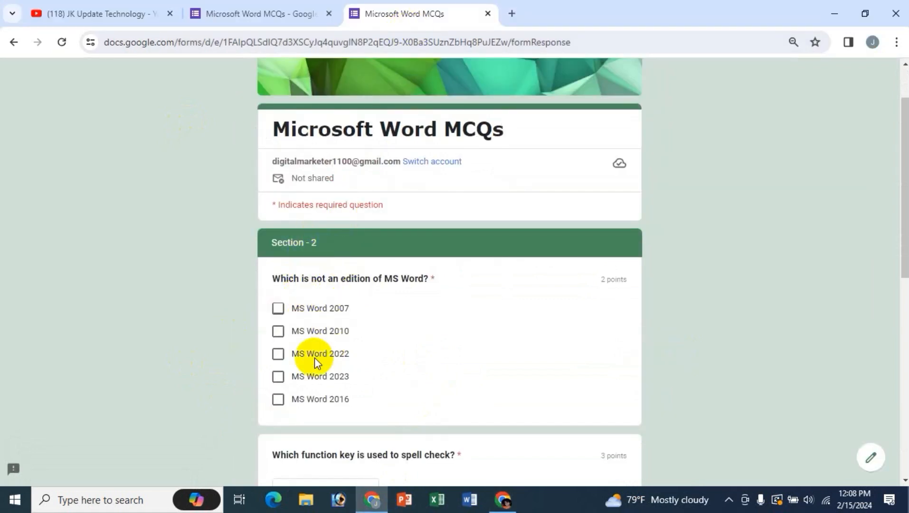
# - Scroll through Section 2 in both browser windows to compare question order
pyautogui.click(503, 498)
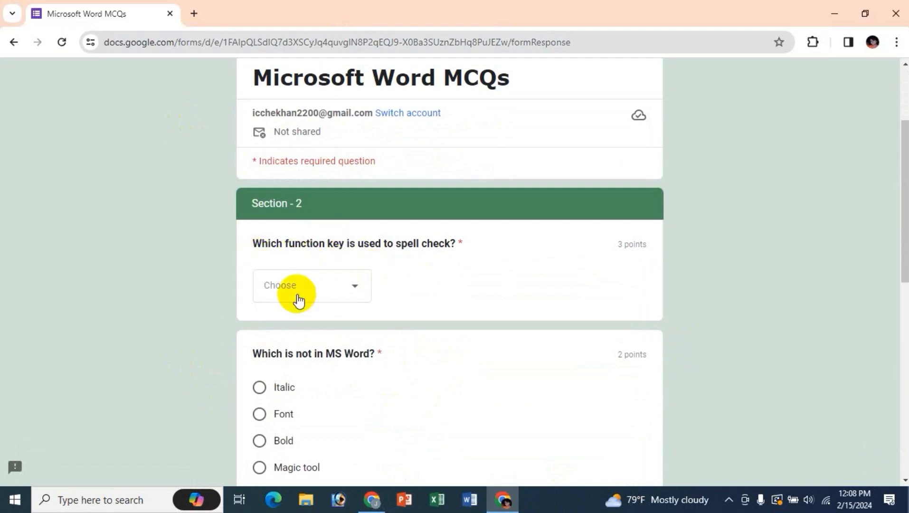
pyautogui.scroll(-1, 356, 366)
pyautogui.scroll(-1, 354, 368)
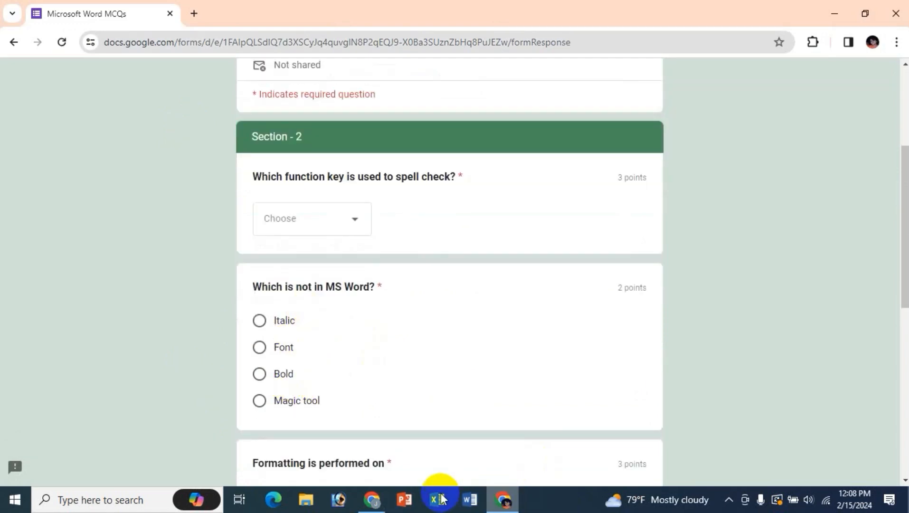
pyautogui.click(371, 499)
pyautogui.scroll(-3, 468, 330)
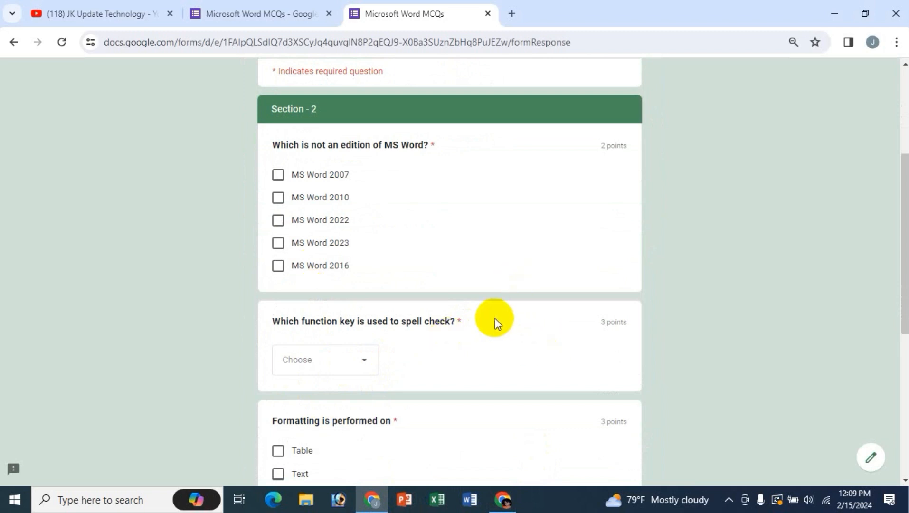
# - Verify Shuffle question order is on in Settings, then return to the Questions list
pyautogui.click(270, 12)
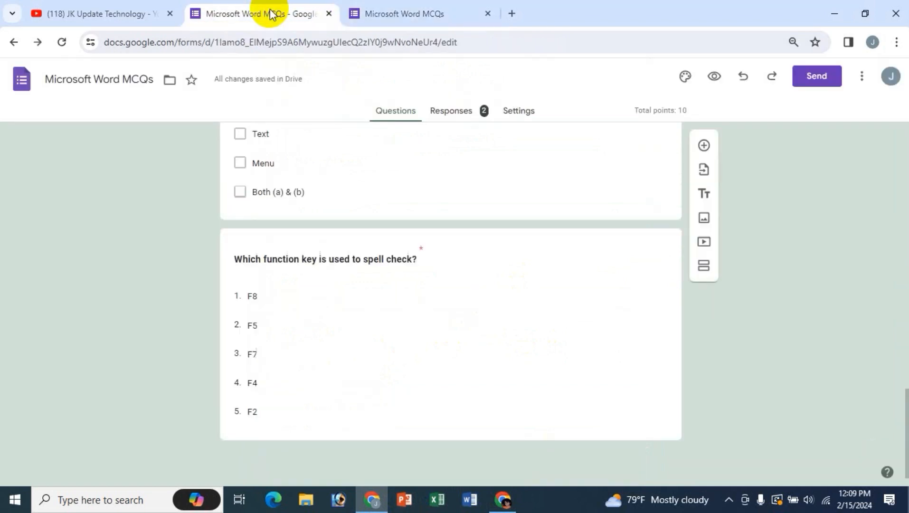
pyautogui.scroll(1, 575, 269)
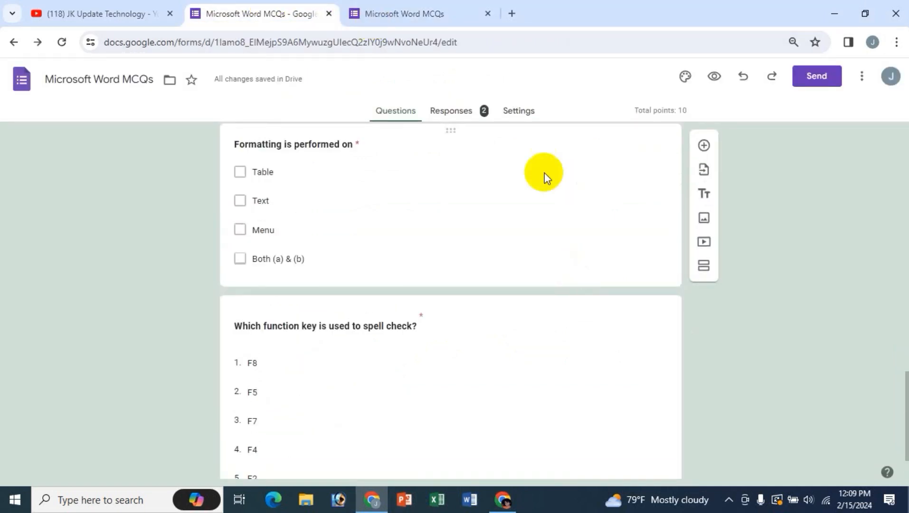
pyautogui.click(523, 111)
pyautogui.scroll(-6, 741, 357)
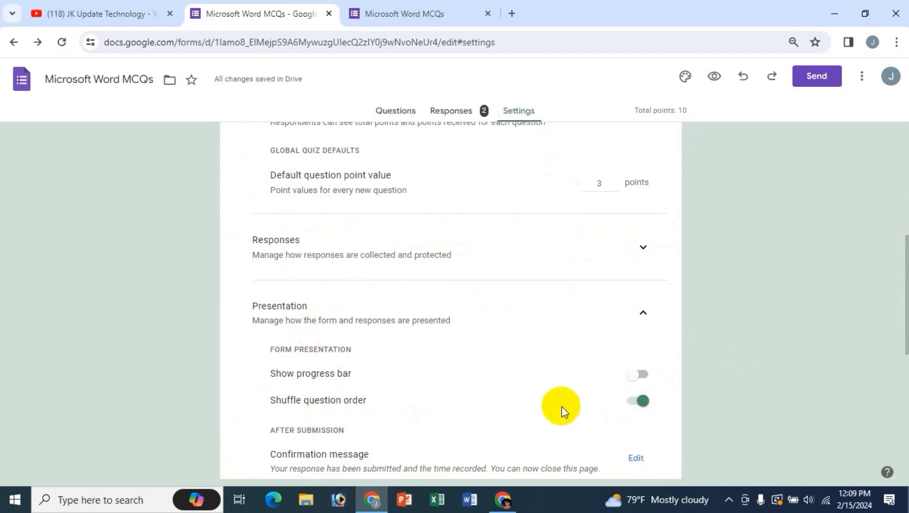
pyautogui.click(397, 114)
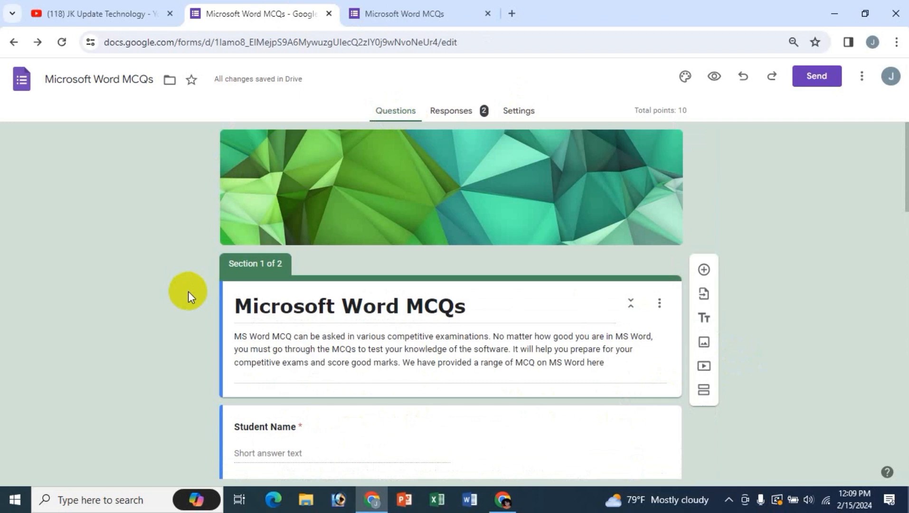
pyautogui.scroll(-4, 663, 323)
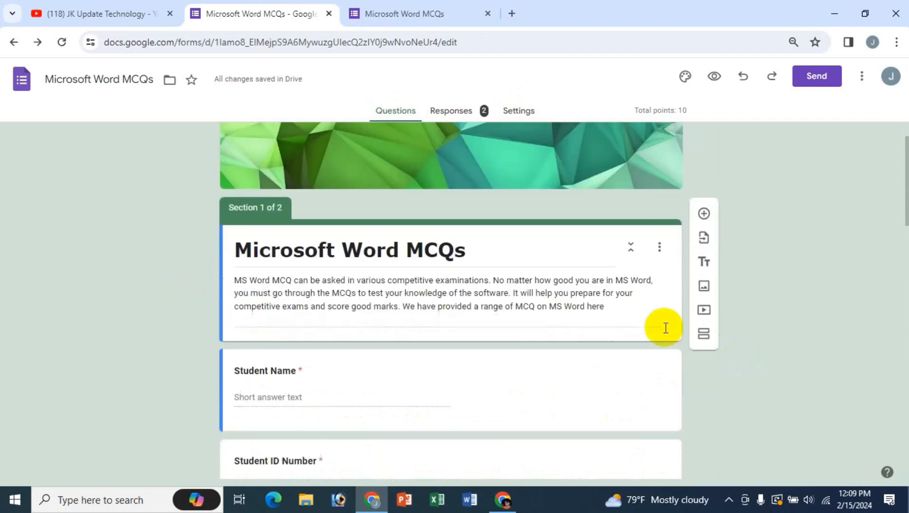
pyautogui.scroll(-3, 489, 368)
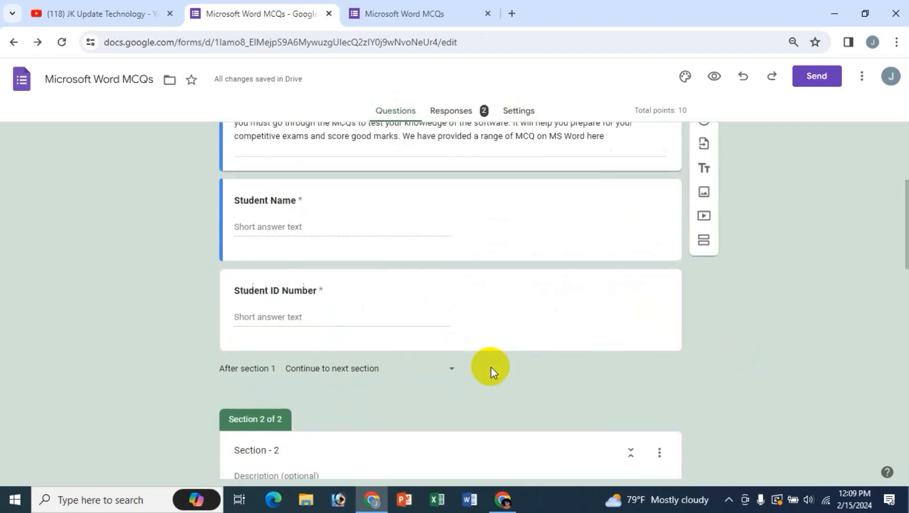
pyautogui.scroll(3, 380, 295)
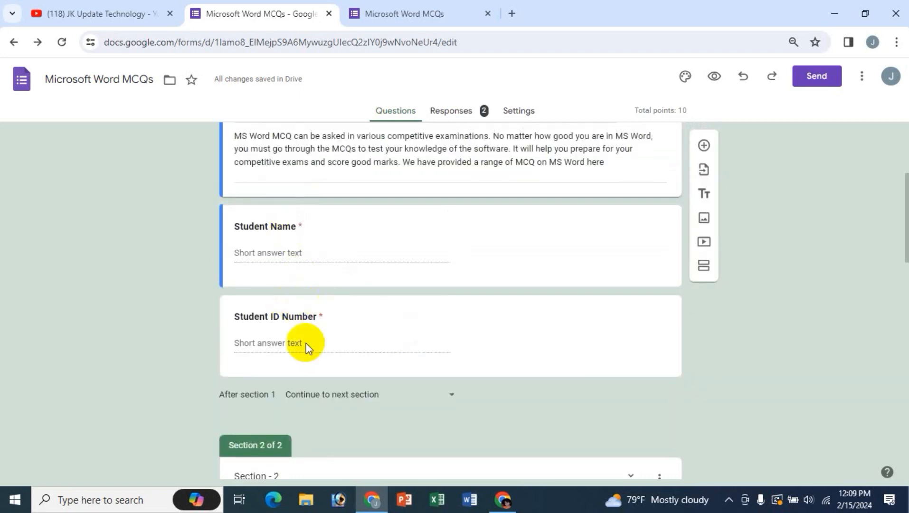
# - Inspect the Student Name question's extra options without changing anything
pyautogui.click(295, 226)
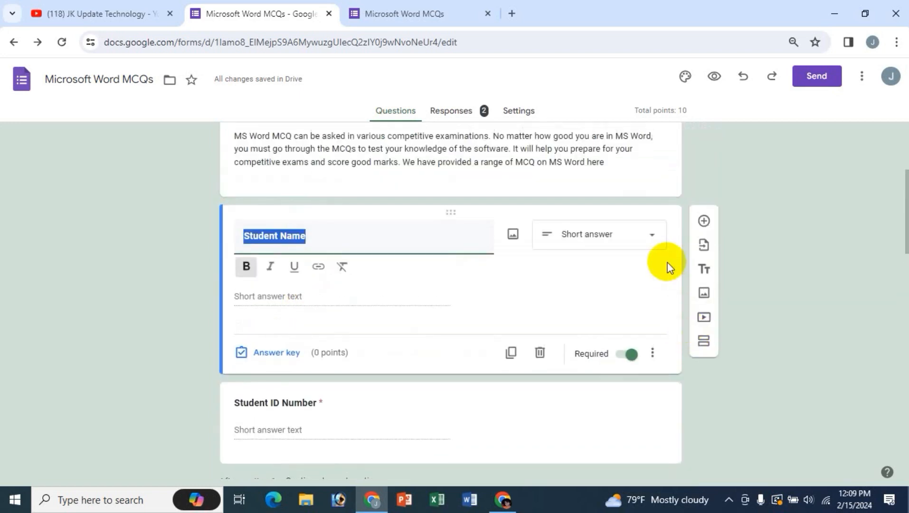
pyautogui.click(652, 340)
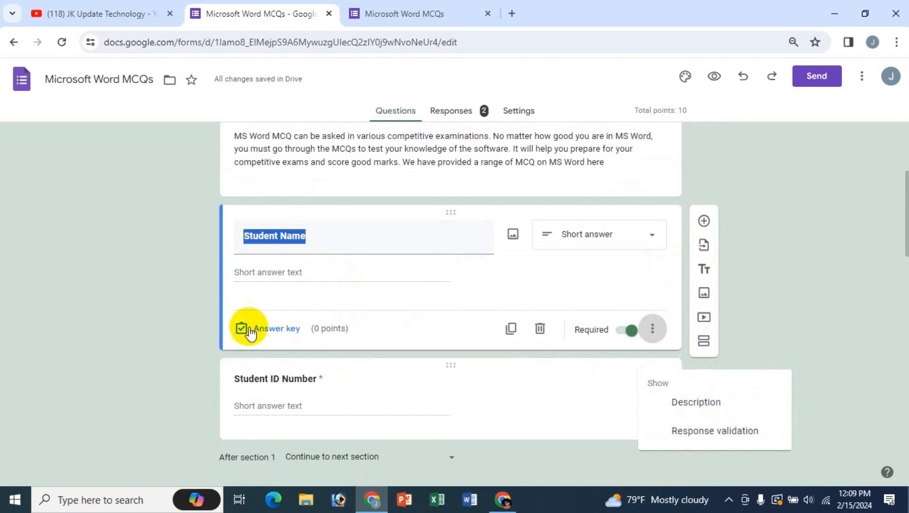
pyautogui.click(102, 307)
pyautogui.scroll(-1, 169, 338)
pyautogui.scroll(-5, 380, 439)
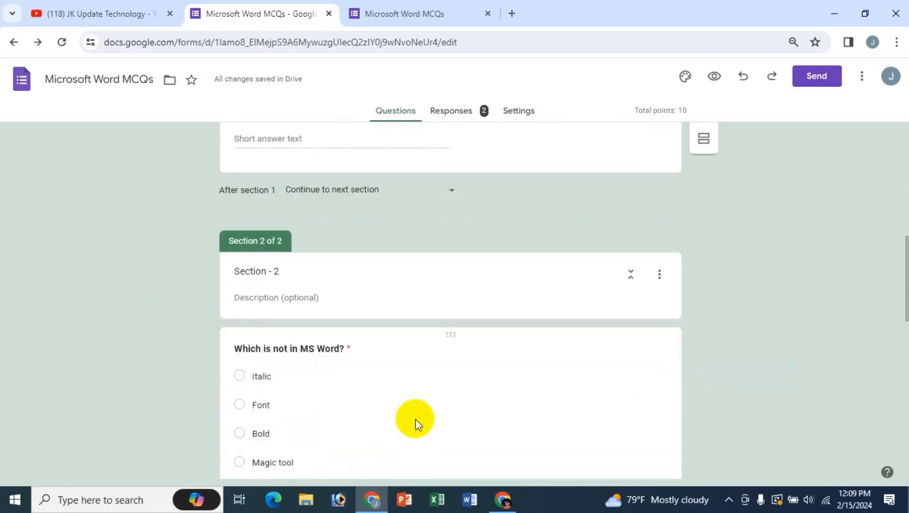
pyautogui.scroll(-3, 542, 379)
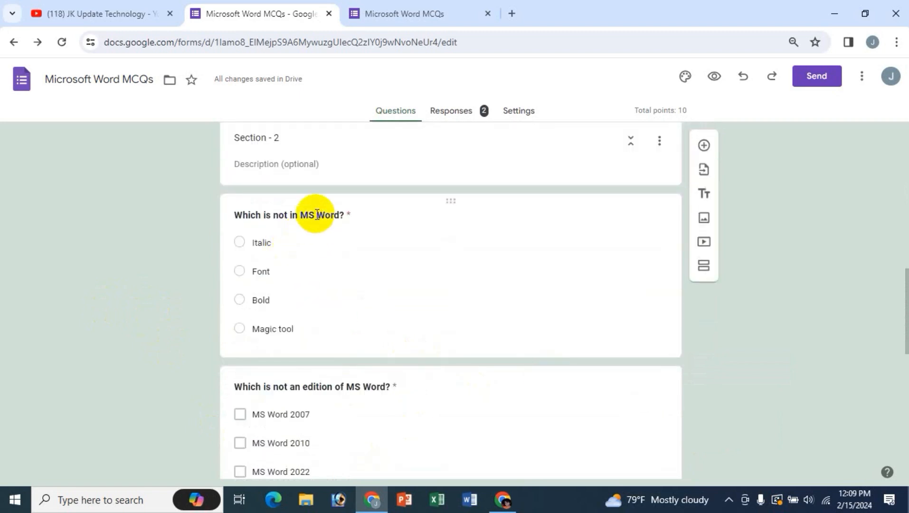
pyautogui.scroll(1, 317, 215)
# - Turn on Shuffle option order for the 'Which is not in MS Word?' question
pyautogui.click(320, 282)
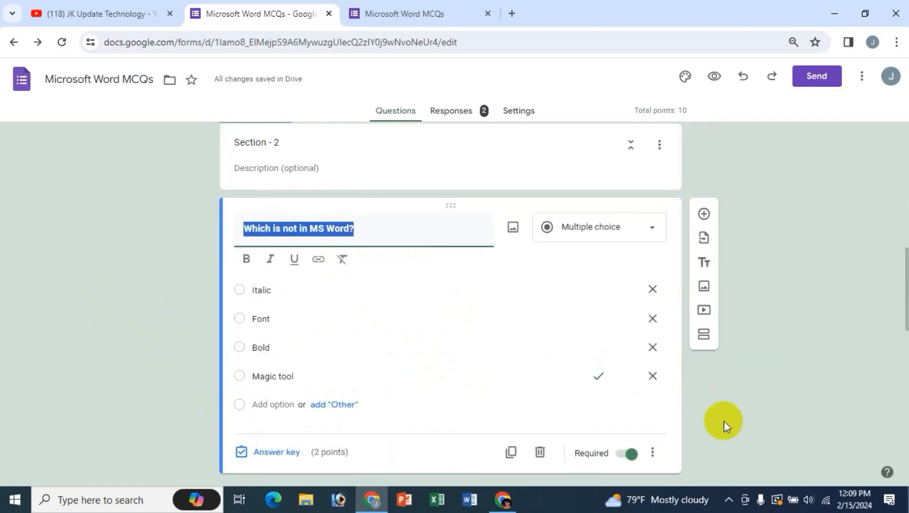
pyautogui.scroll(-1, 712, 442)
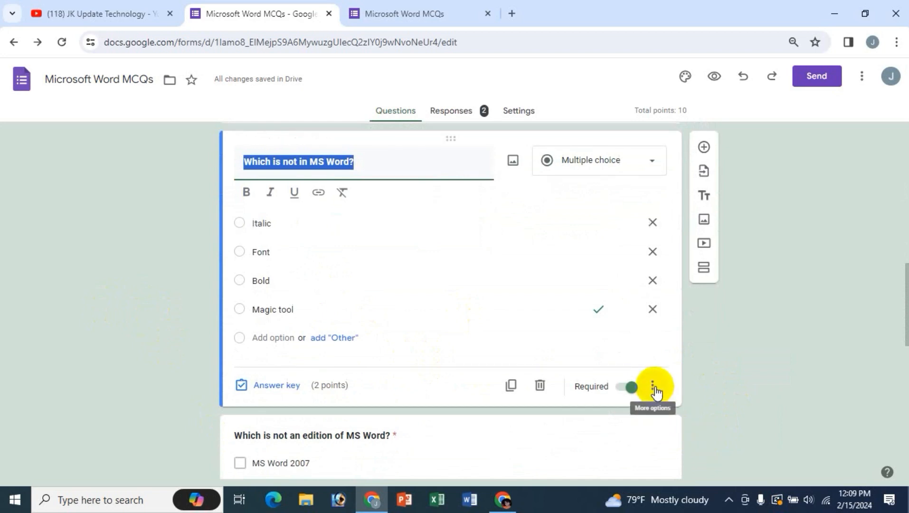
pyautogui.click(654, 389)
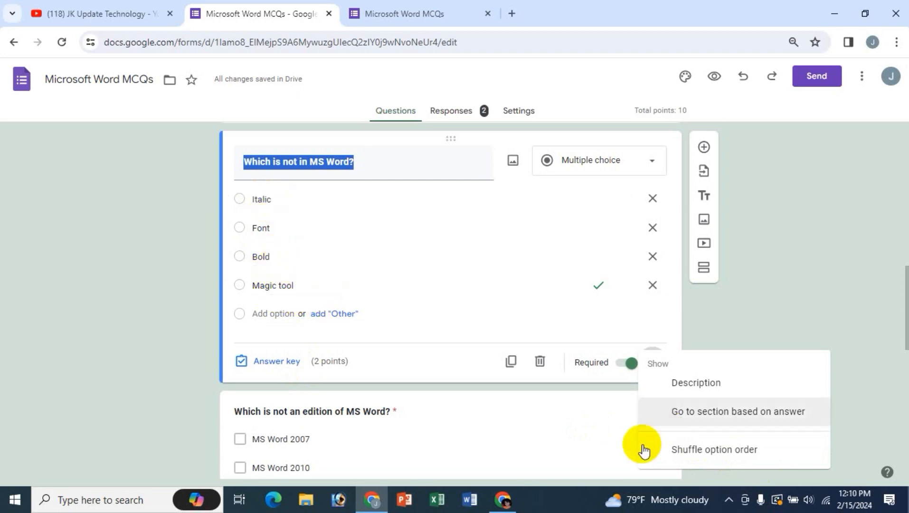
pyautogui.click(699, 449)
pyautogui.click(652, 363)
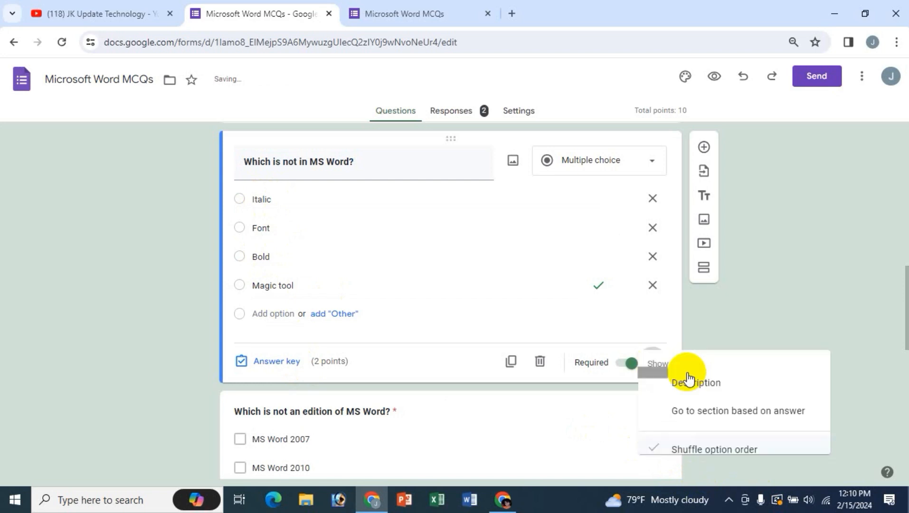
pyautogui.click(186, 304)
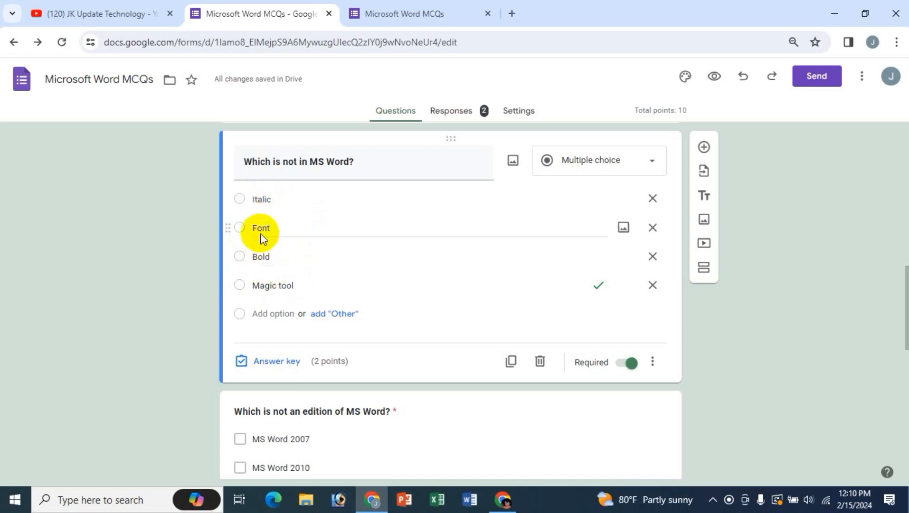
pyautogui.scroll(-3, 718, 381)
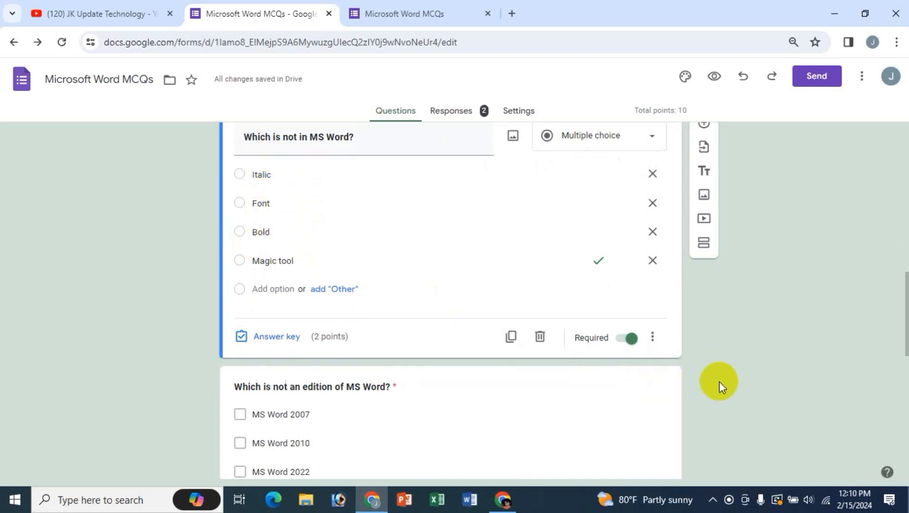
# - Turn on Shuffle option order for the MS Word editions question
pyautogui.click(340, 295)
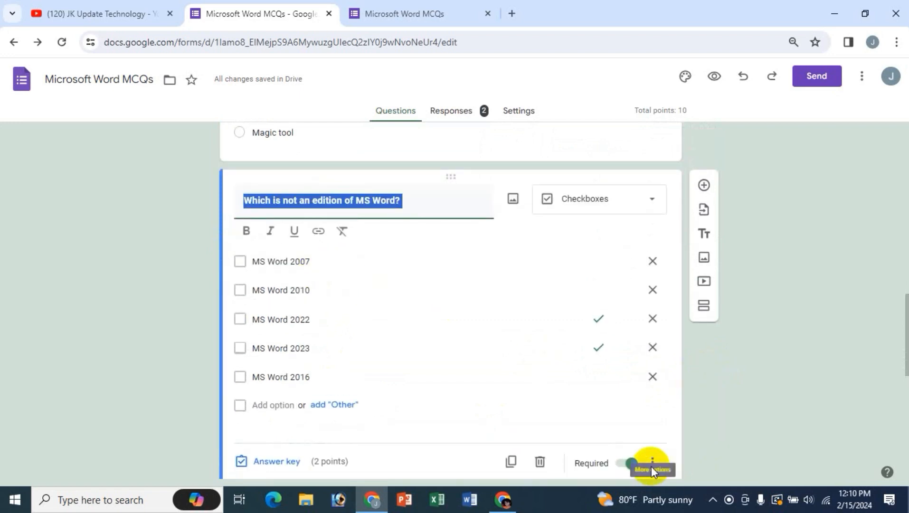
pyautogui.click(651, 466)
pyautogui.click(717, 453)
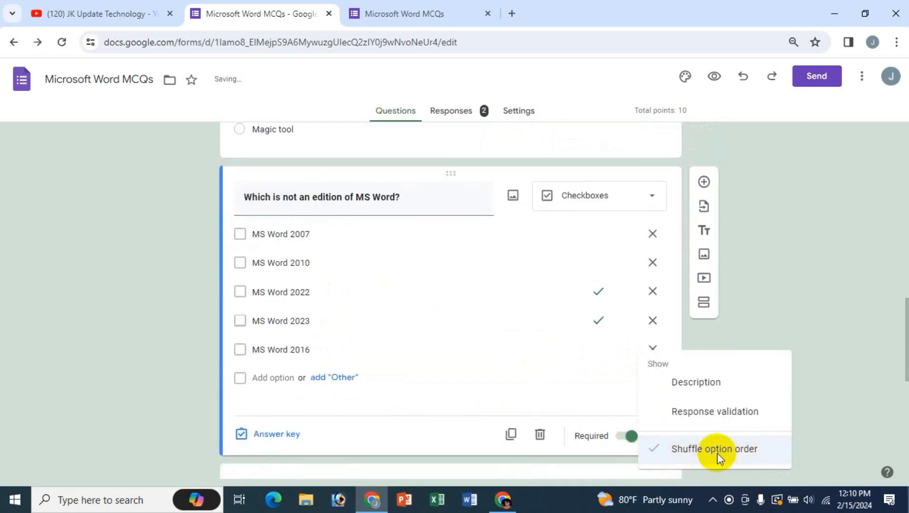
pyautogui.scroll(-5, 442, 405)
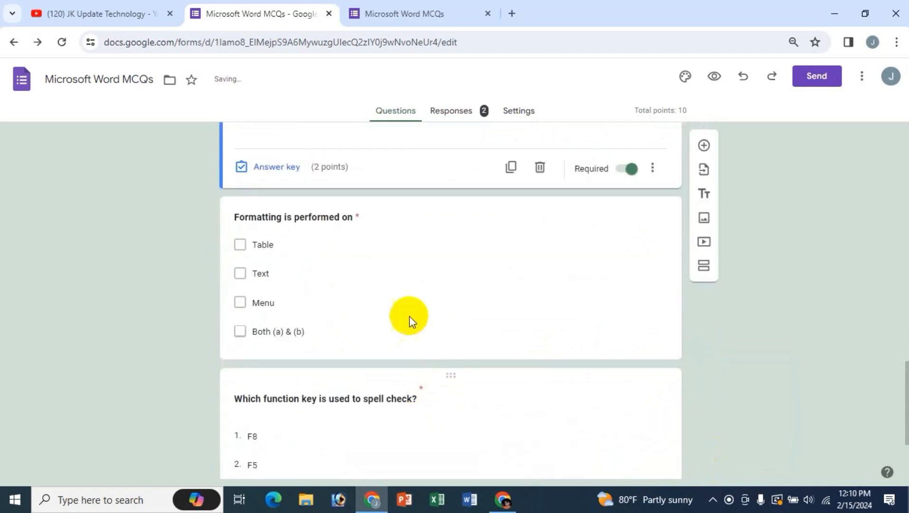
pyautogui.scroll(-2, 592, 359)
pyautogui.scroll(2, 457, 373)
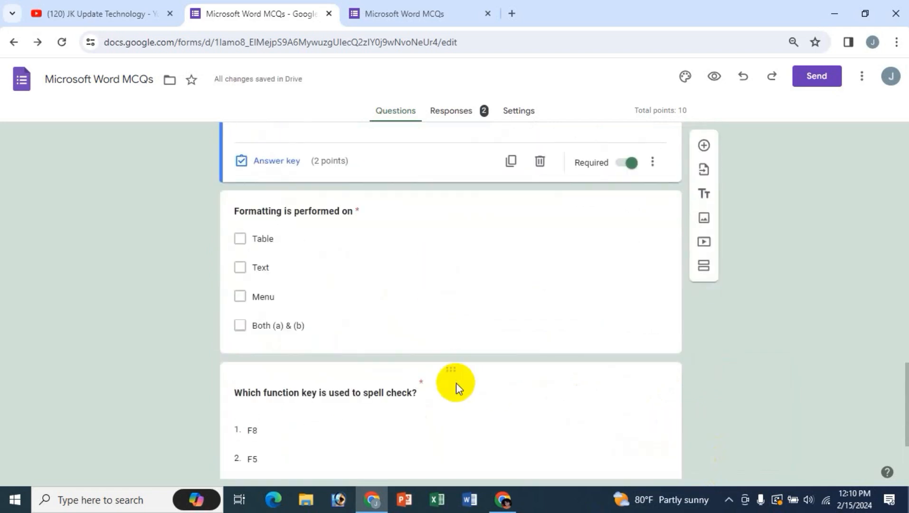
# - Turn on Shuffle option order for the formatting and spell-check questions, then view the live form
pyautogui.click(324, 225)
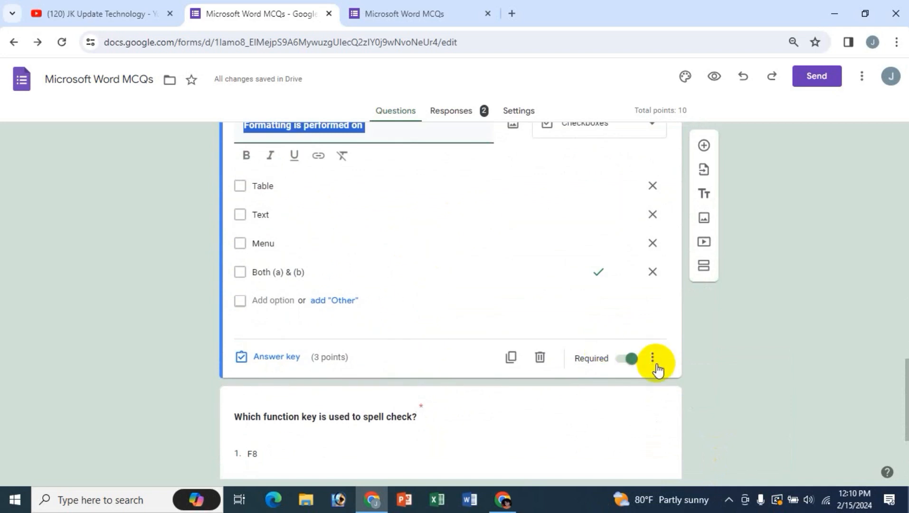
pyautogui.click(652, 359)
pyautogui.click(688, 449)
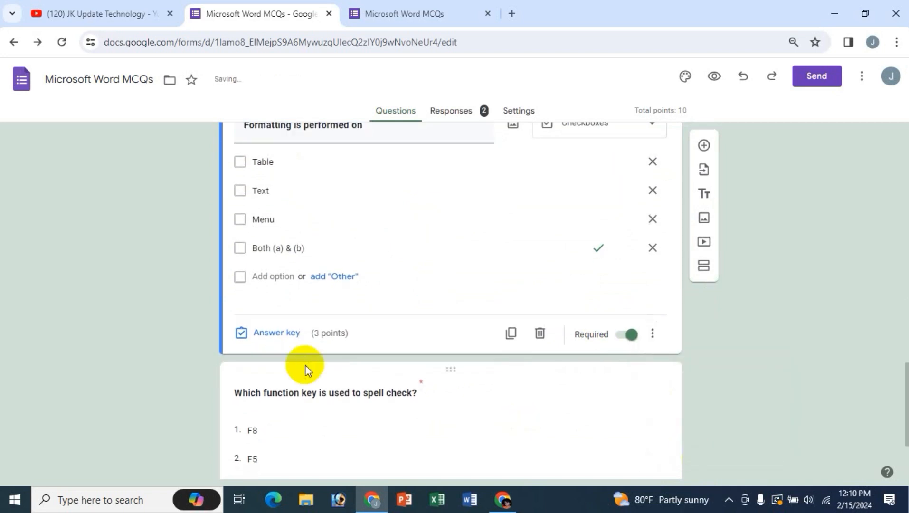
pyautogui.scroll(-3, 305, 369)
pyautogui.click(308, 266)
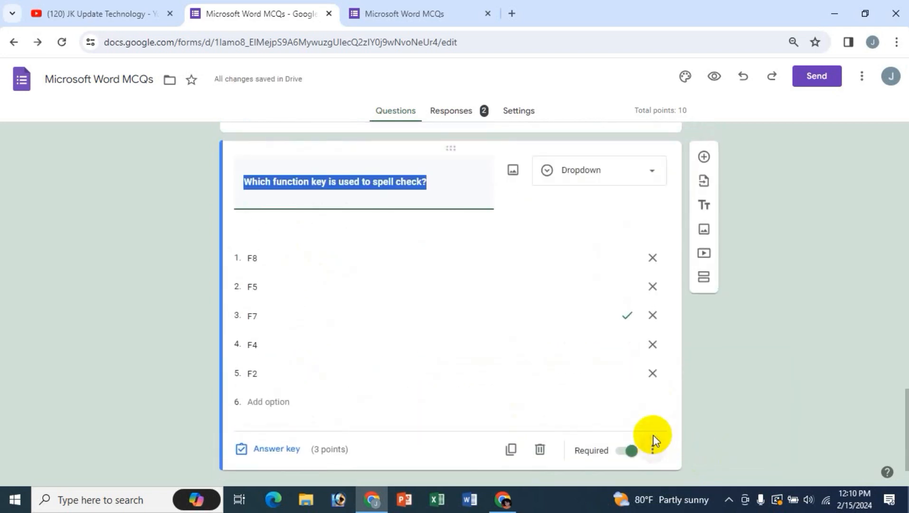
pyautogui.click(653, 436)
pyautogui.click(702, 451)
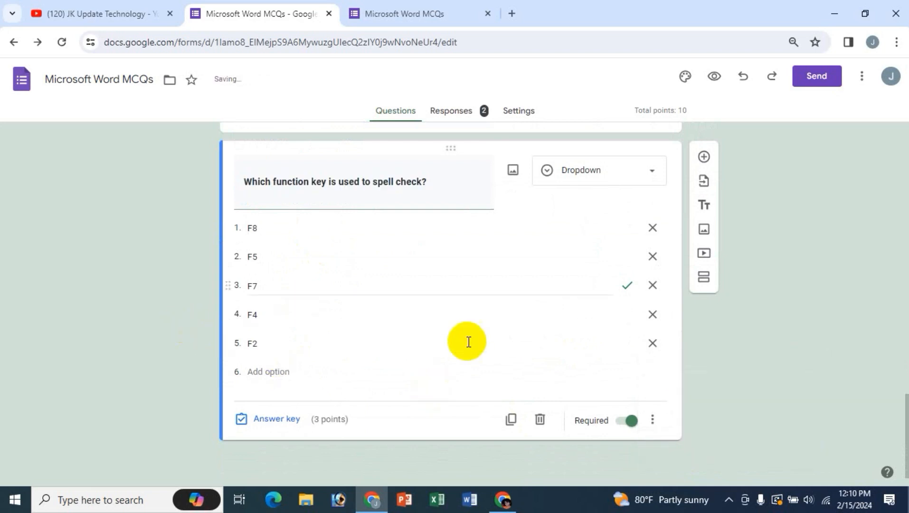
pyautogui.scroll(4, 468, 342)
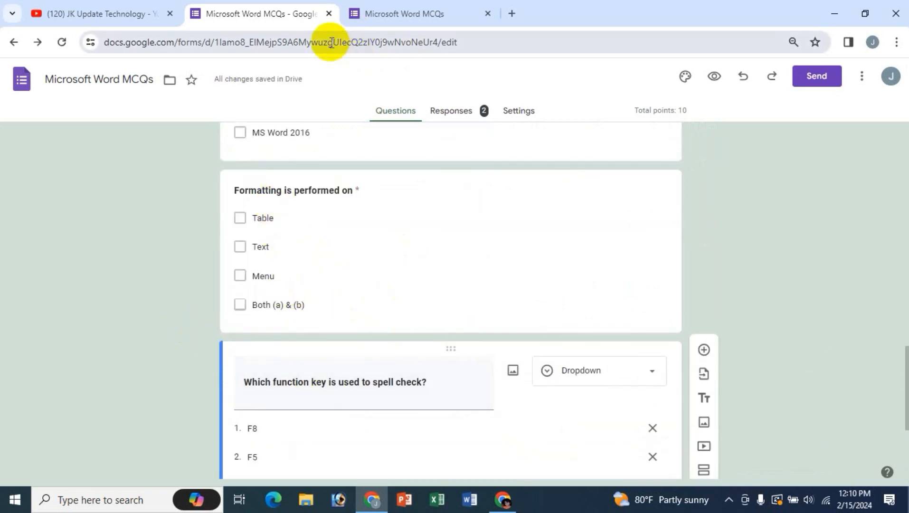
pyautogui.click(405, 14)
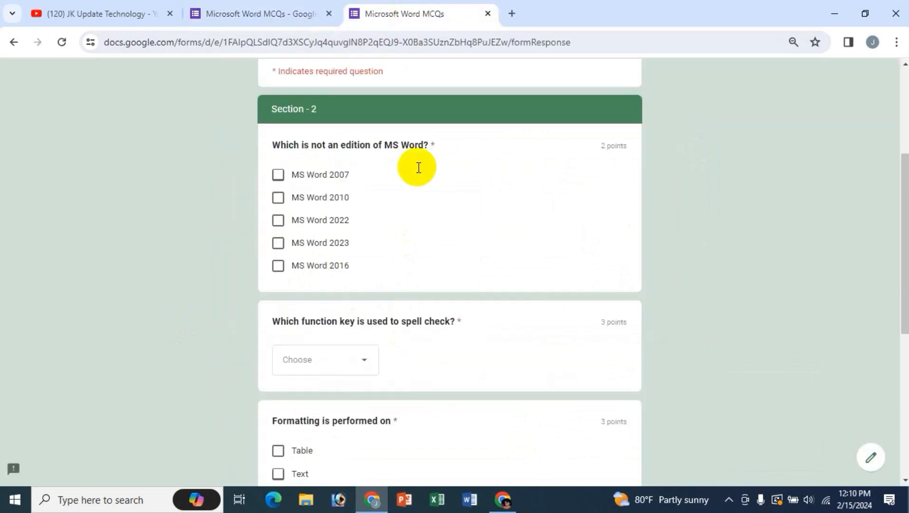
# - Reload the live form and continue to the Section 2 questions
pyautogui.click(71, 48)
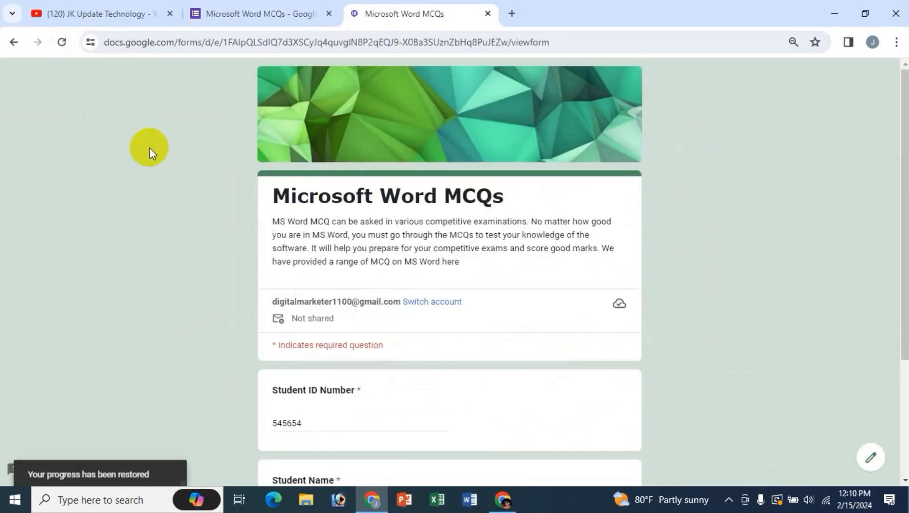
pyautogui.scroll(-3, 714, 252)
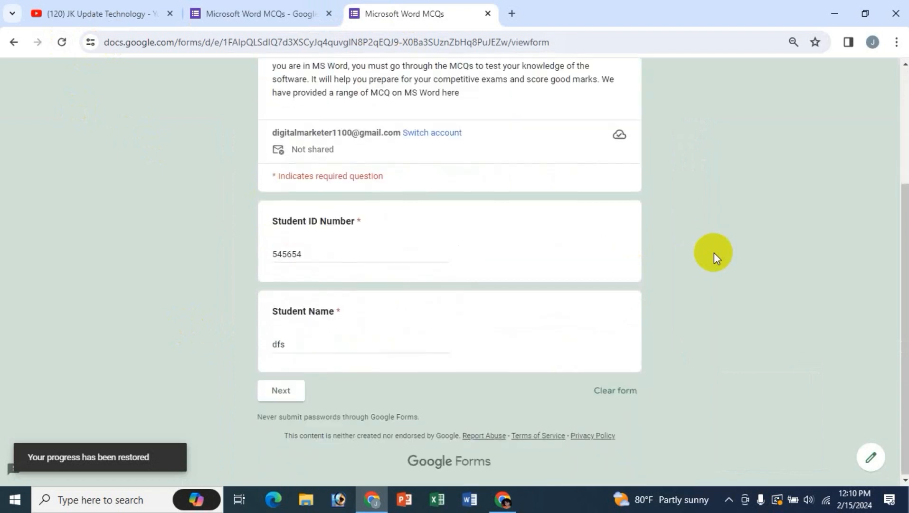
pyautogui.click(297, 387)
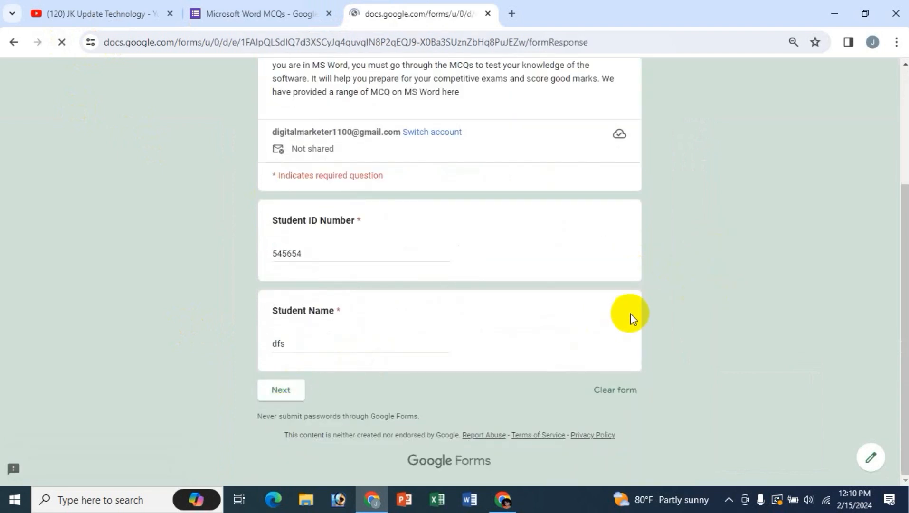
pyautogui.scroll(-2, 705, 299)
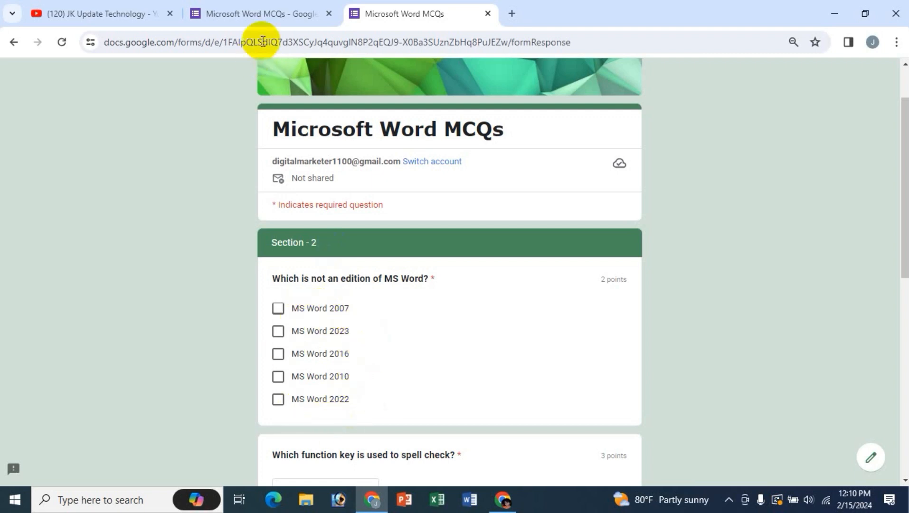
# - Compare 'Which is not in MS Word?' options: live Font, Bold, Magic tool, Italic versus editor's Italic-first
pyautogui.click(257, 12)
pyautogui.scroll(3, 480, 289)
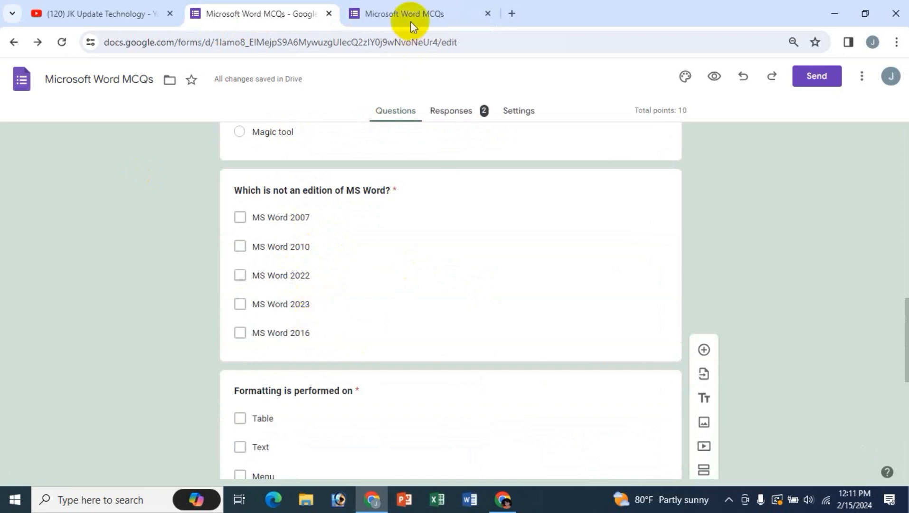
pyautogui.click(424, 14)
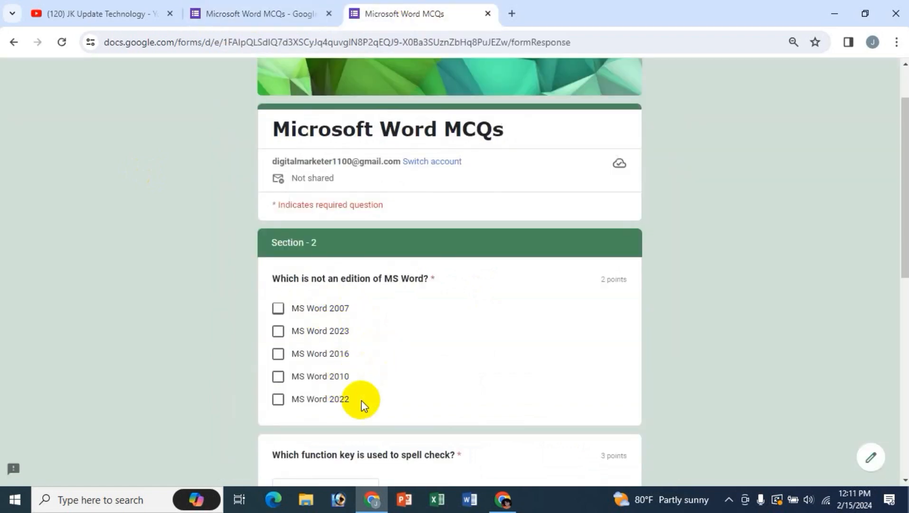
pyautogui.click(248, 14)
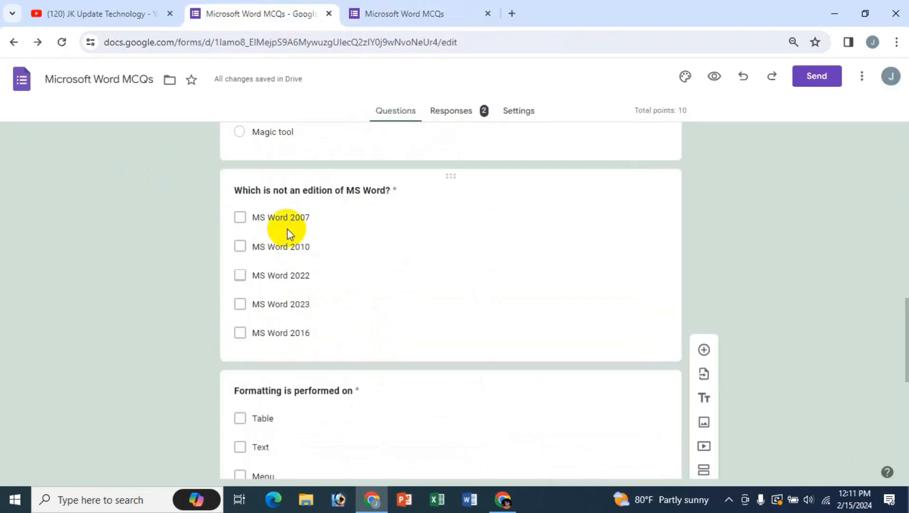
pyautogui.click(427, 15)
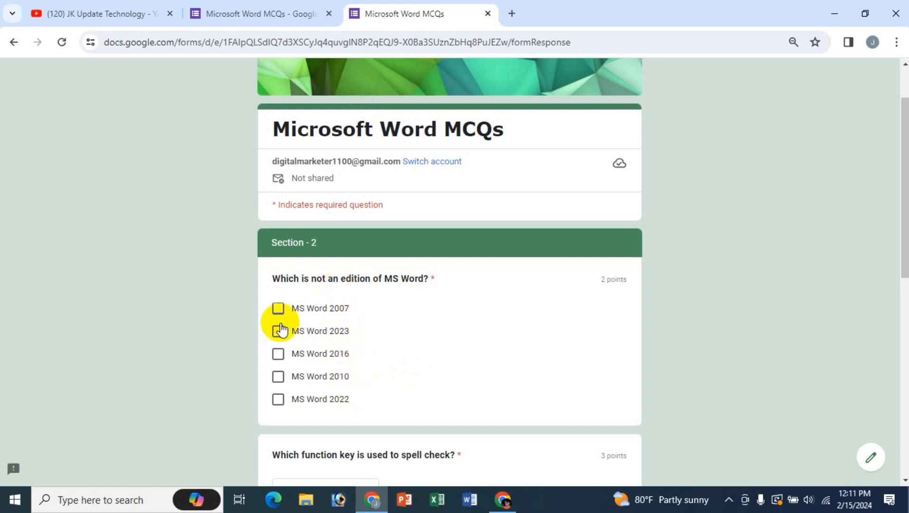
pyautogui.scroll(-1, 428, 361)
pyautogui.scroll(-2, 464, 345)
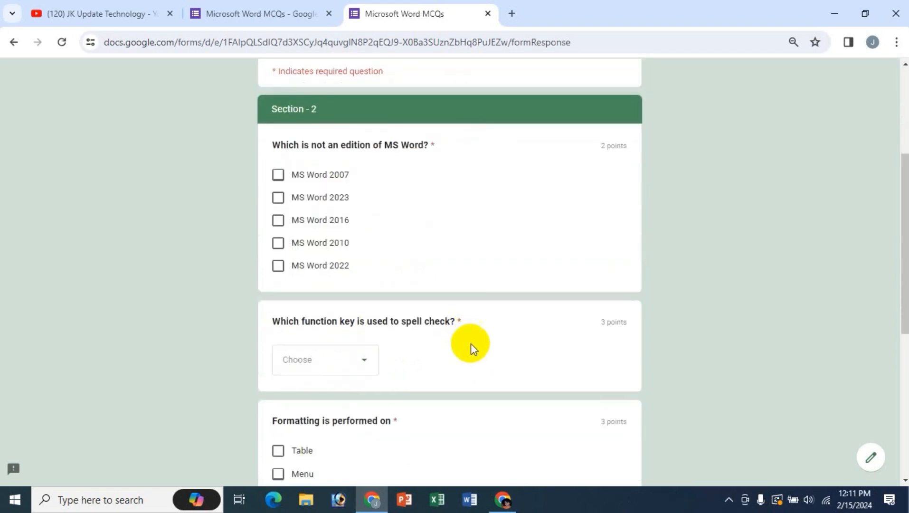
pyautogui.scroll(-3, 427, 357)
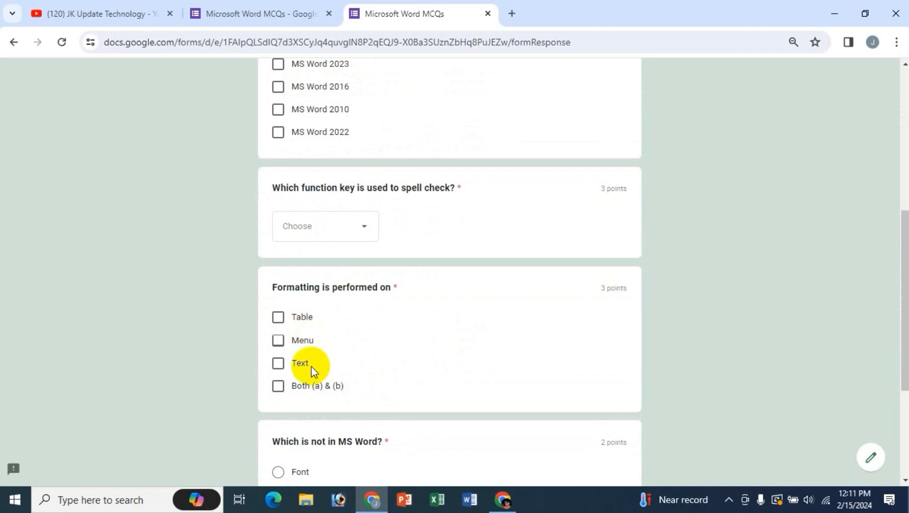
# - Compare the remaining Section 2 questions between the editor and the live form
pyautogui.click(280, 15)
pyautogui.scroll(-3, 181, 366)
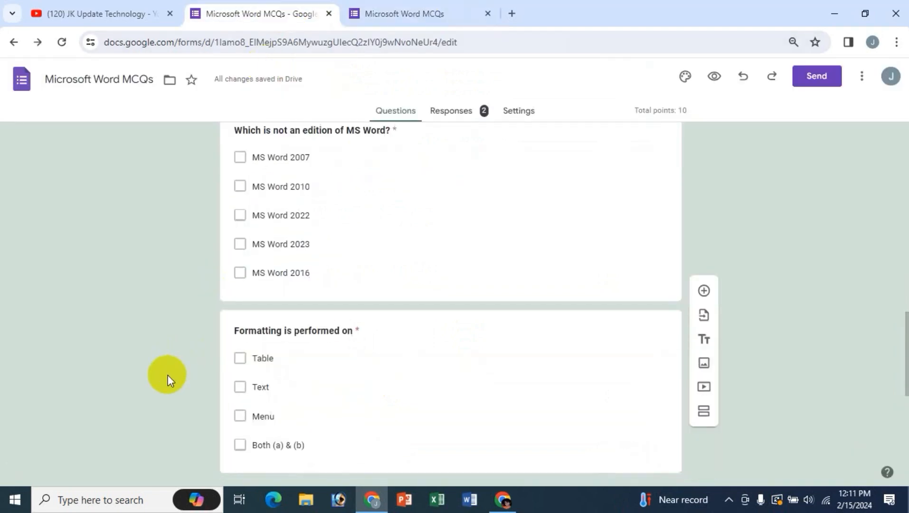
pyautogui.click(411, 11)
pyautogui.scroll(-4, 469, 347)
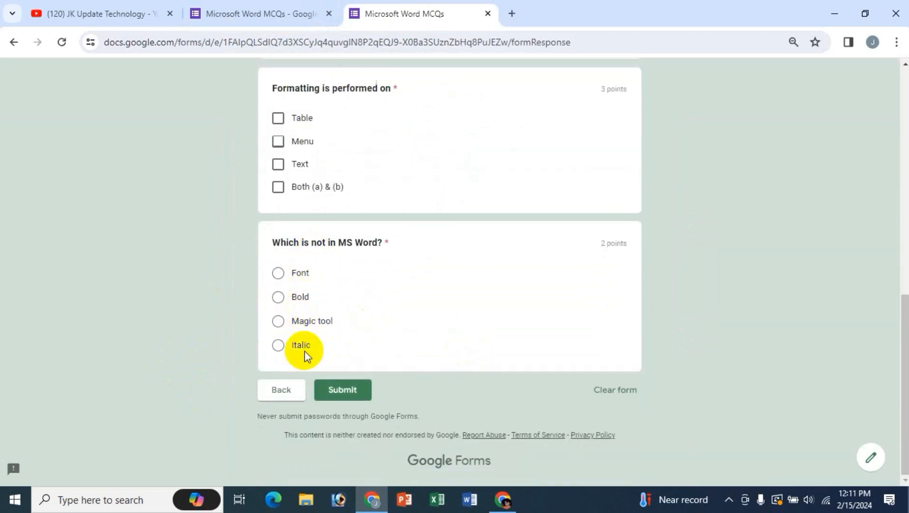
pyautogui.click(264, 18)
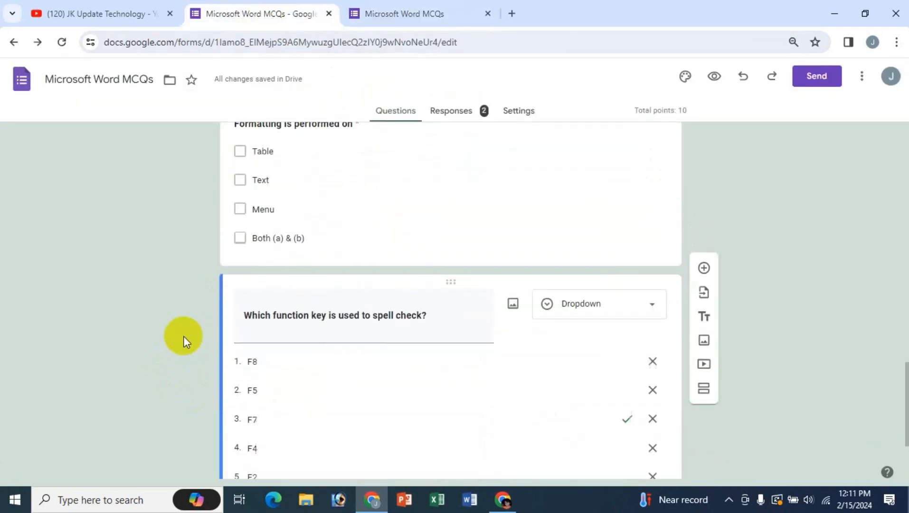
pyautogui.scroll(4, 184, 335)
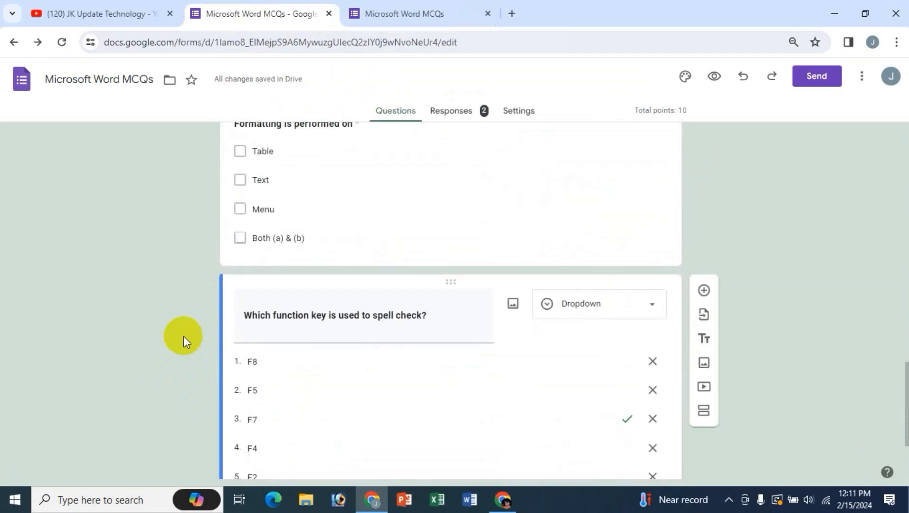
pyautogui.scroll(7, 191, 280)
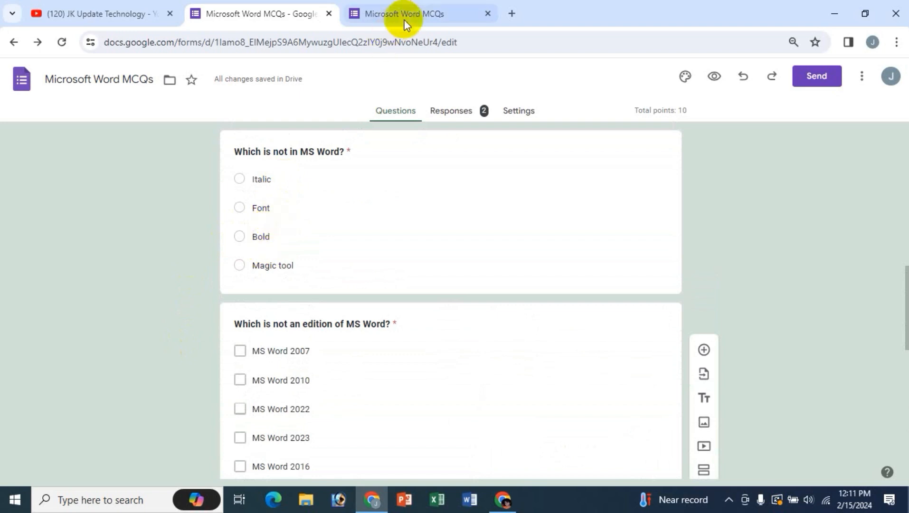
pyautogui.click(382, 13)
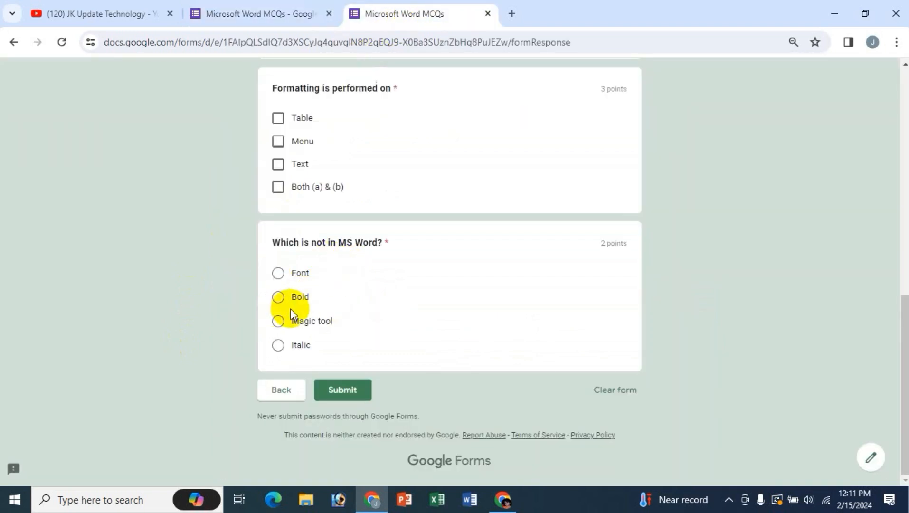
# - Reload the live form in the other window and continue to Section 2
pyautogui.click(504, 499)
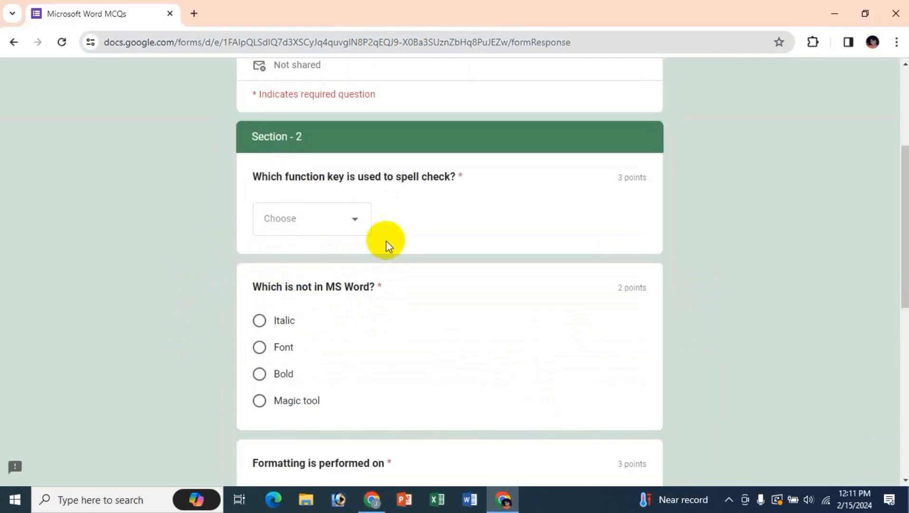
pyautogui.click(62, 41)
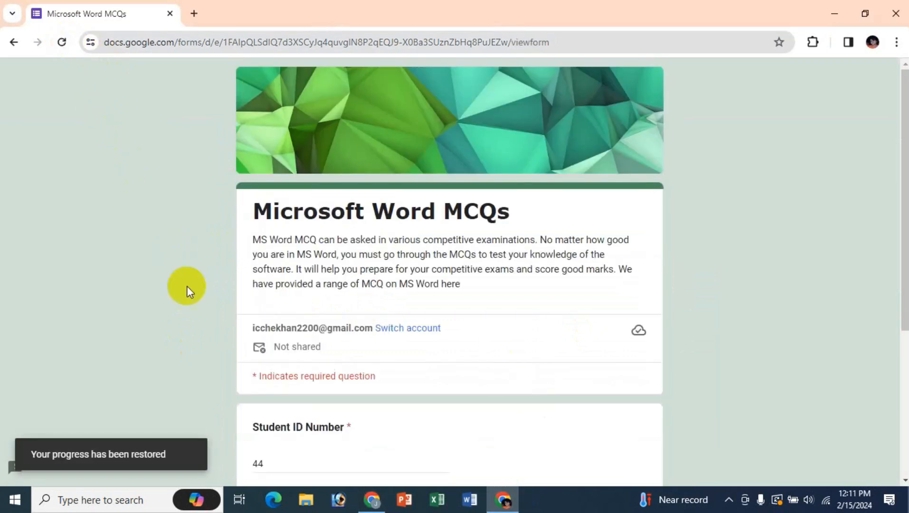
pyautogui.scroll(-4, 730, 359)
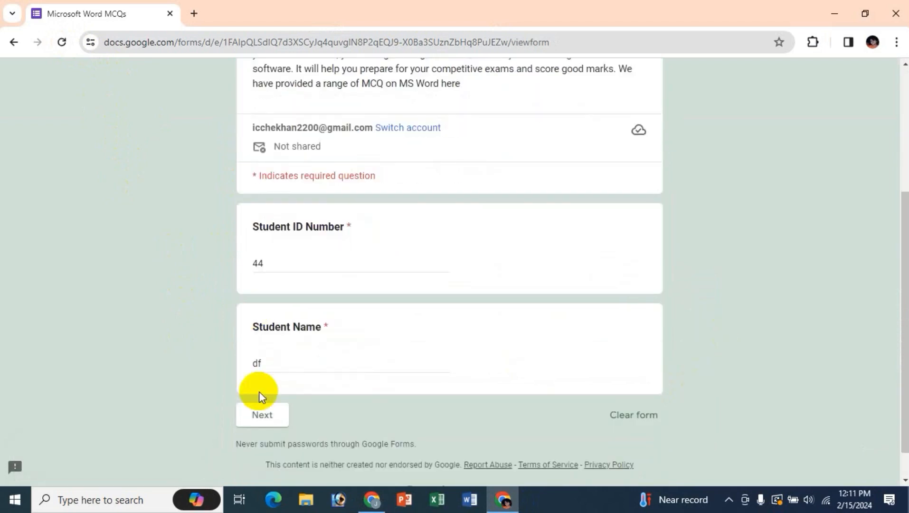
pyautogui.click(264, 418)
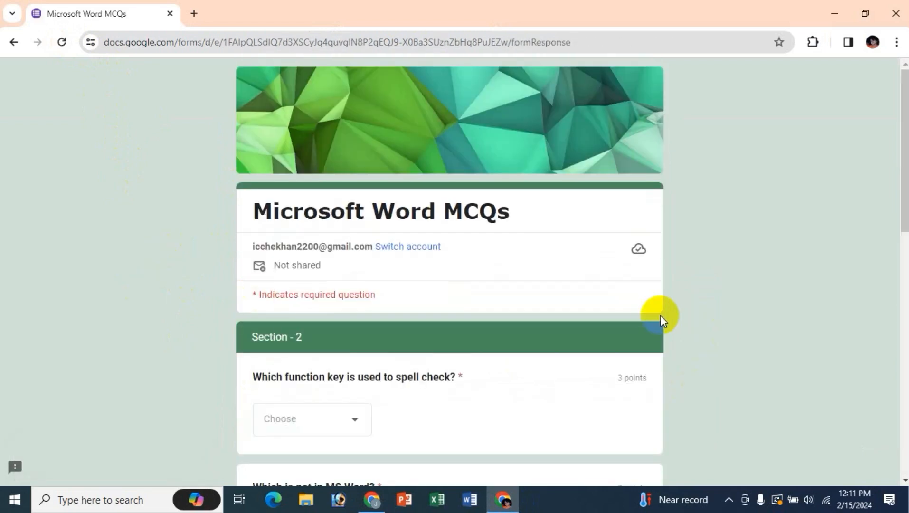
pyautogui.scroll(-4, 660, 317)
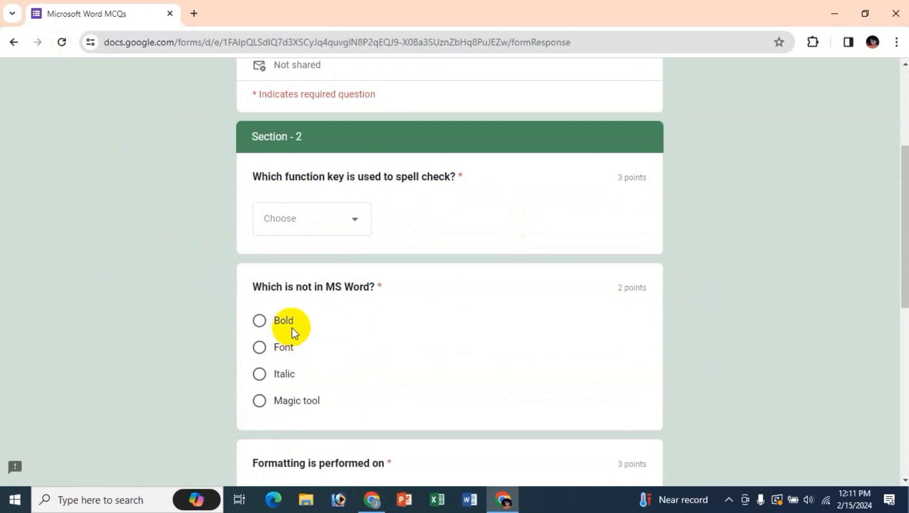
# - Check the editor in the first window, then bring up its live form tab
pyautogui.click(373, 499)
pyautogui.click(237, 14)
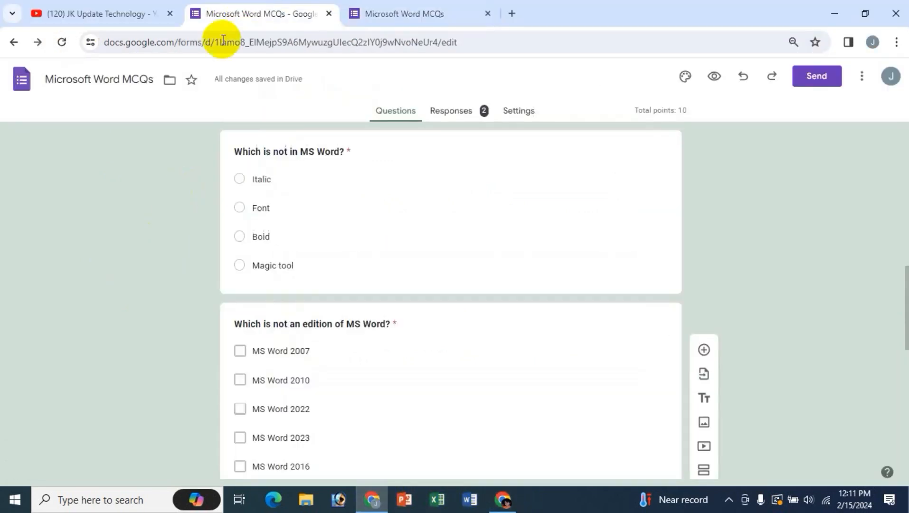
pyautogui.scroll(2, 207, 331)
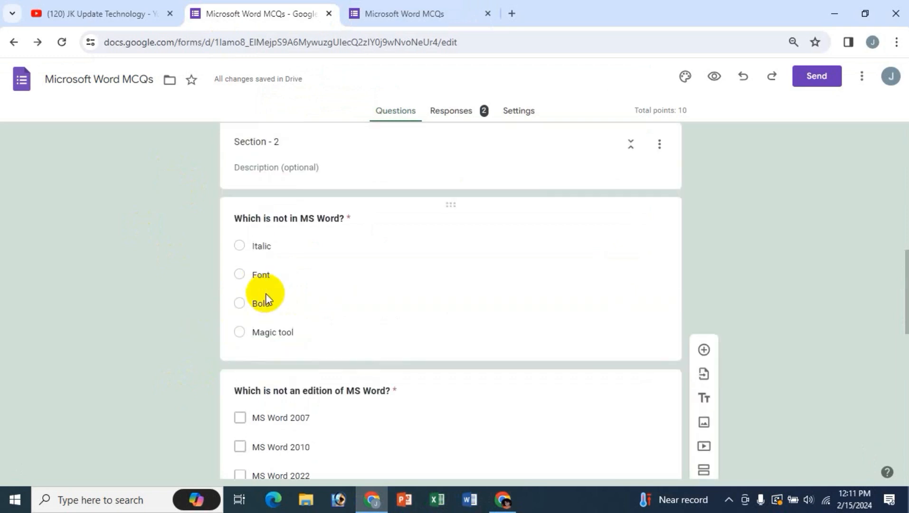
pyautogui.click(501, 507)
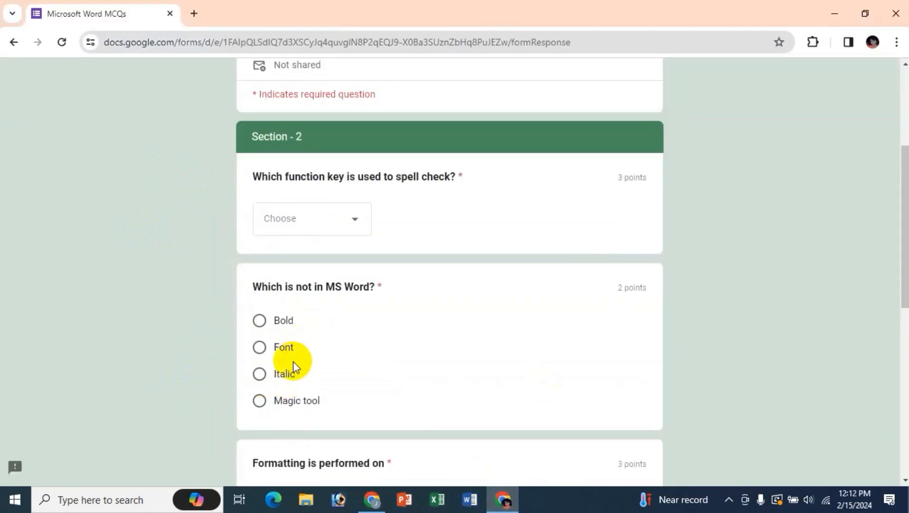
pyautogui.click(372, 500)
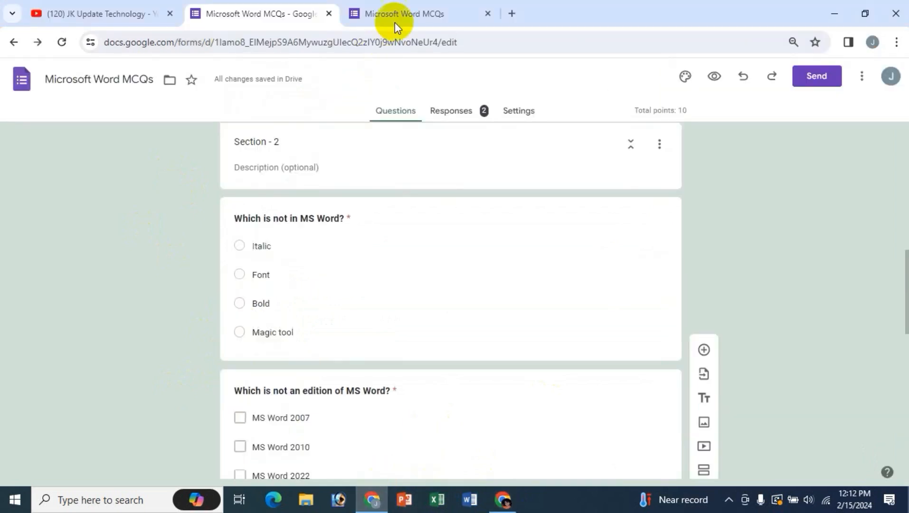
pyautogui.click(394, 22)
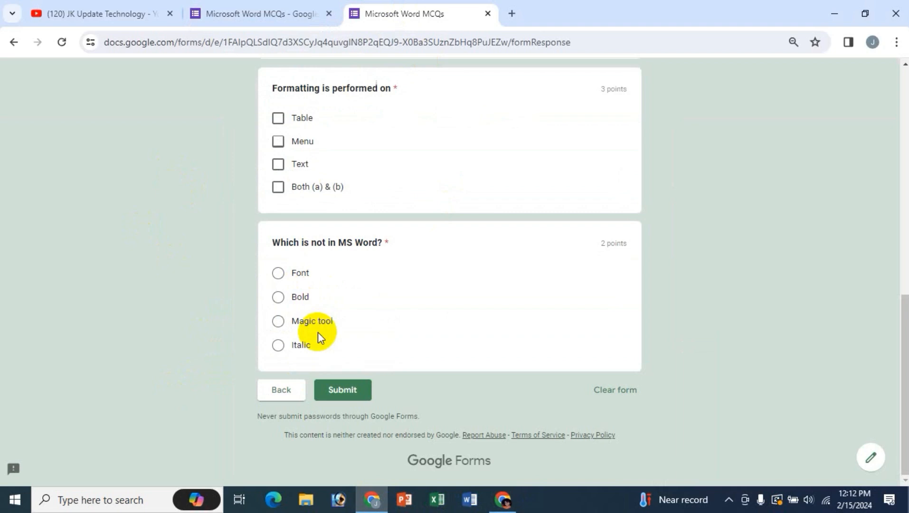
# - Compare edition options across windows: 2007, 2023, 2016, 2010, 2022 versus the 2022-first order
pyautogui.click(508, 509)
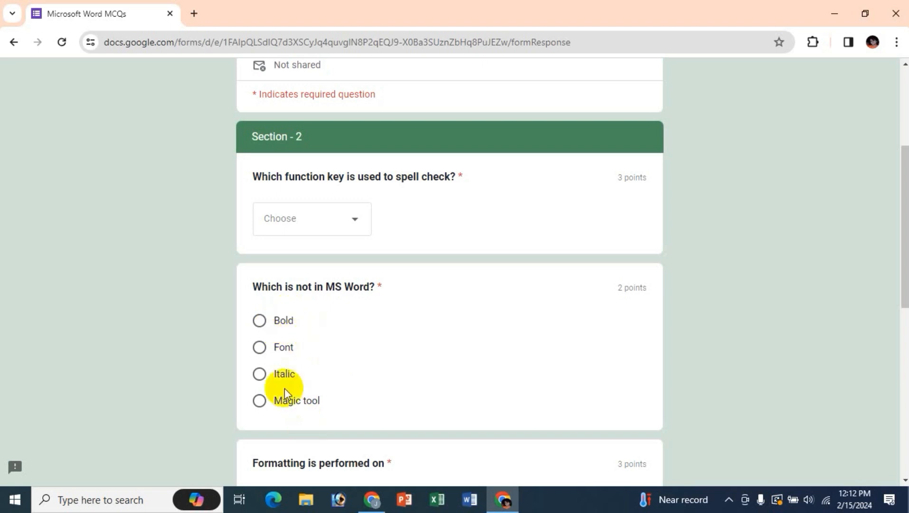
pyautogui.scroll(2, 391, 341)
pyautogui.scroll(-4, 392, 340)
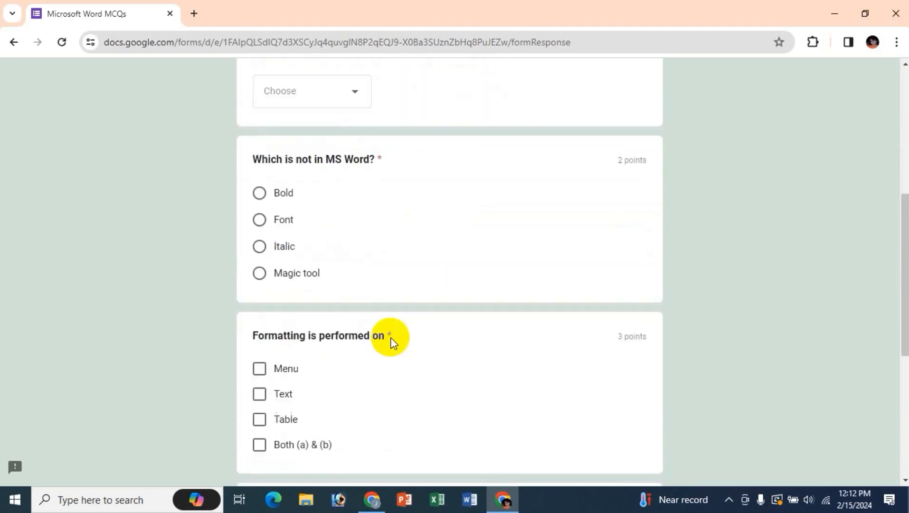
pyautogui.scroll(-3, 390, 340)
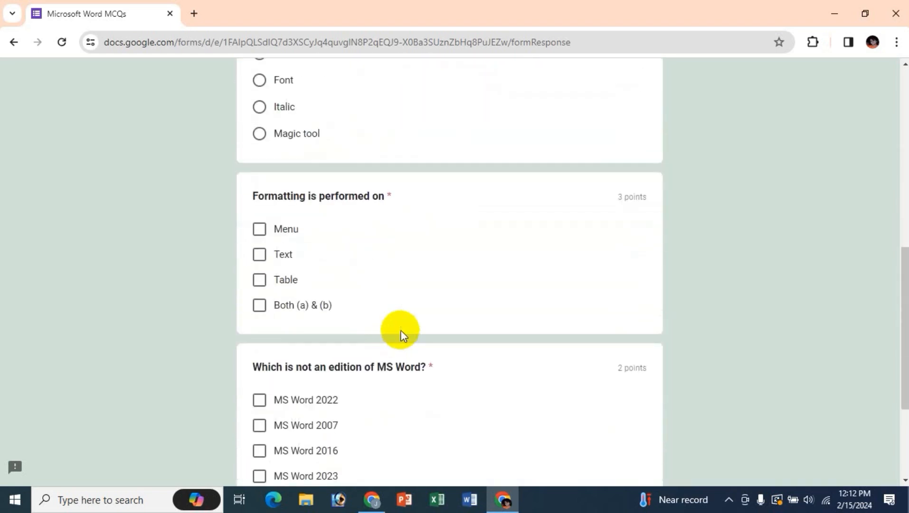
pyautogui.scroll(-3, 400, 334)
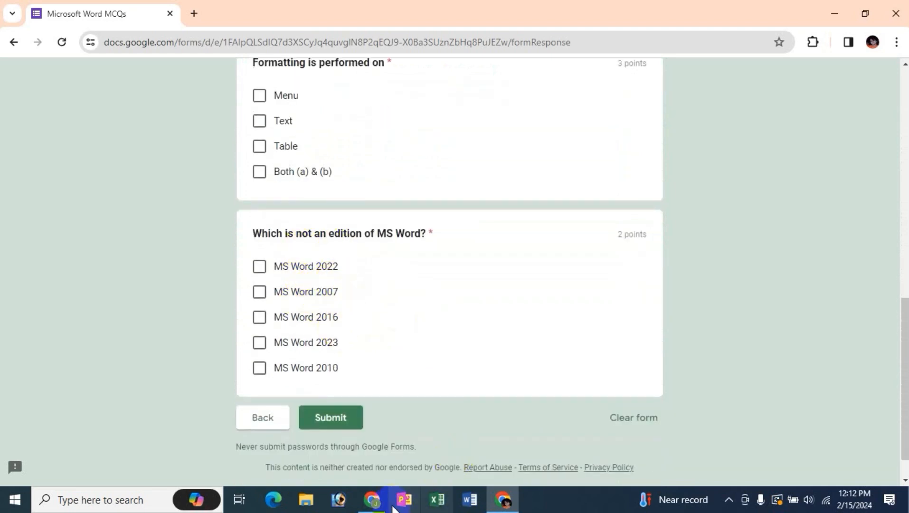
pyautogui.click(372, 500)
pyautogui.scroll(7, 367, 187)
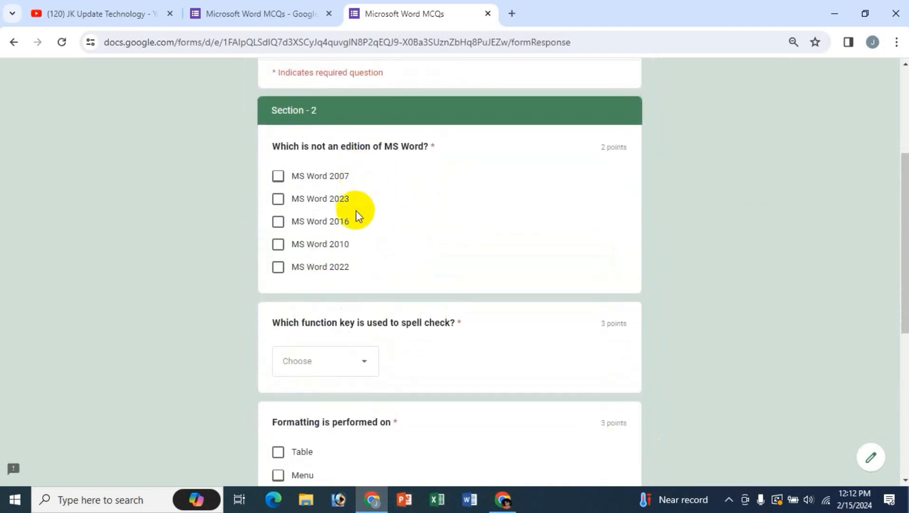
pyautogui.click(502, 500)
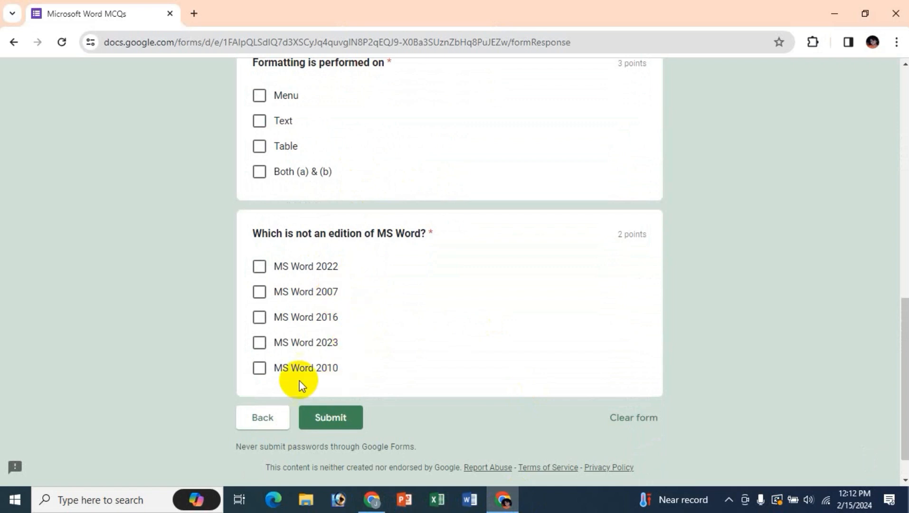
pyautogui.click(372, 498)
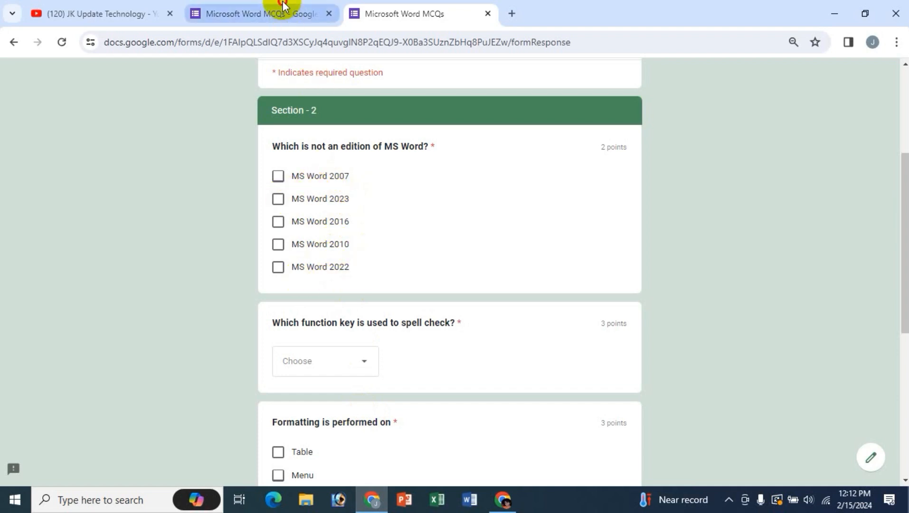
# - Confirm 'Which is not in MS Word?' has Shuffle option order on, then go to the YouTube channel
pyautogui.click(298, 14)
pyautogui.click(339, 224)
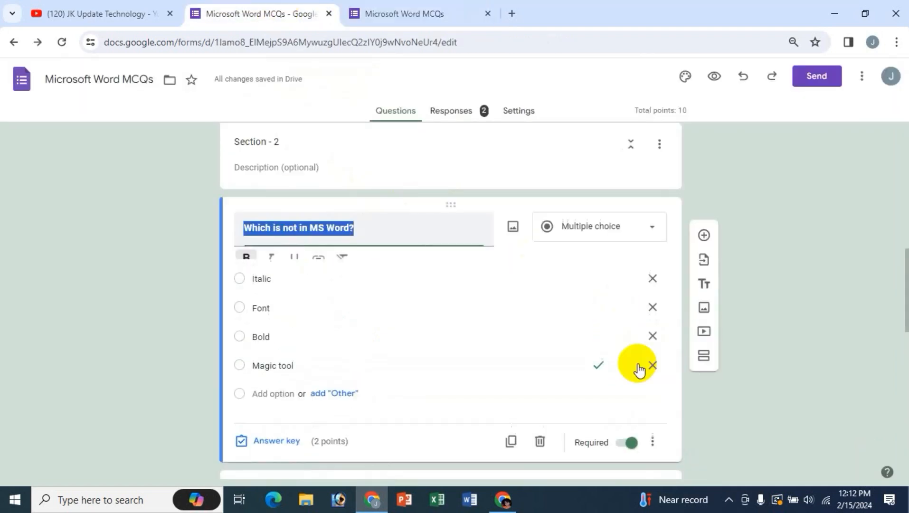
pyautogui.click(654, 451)
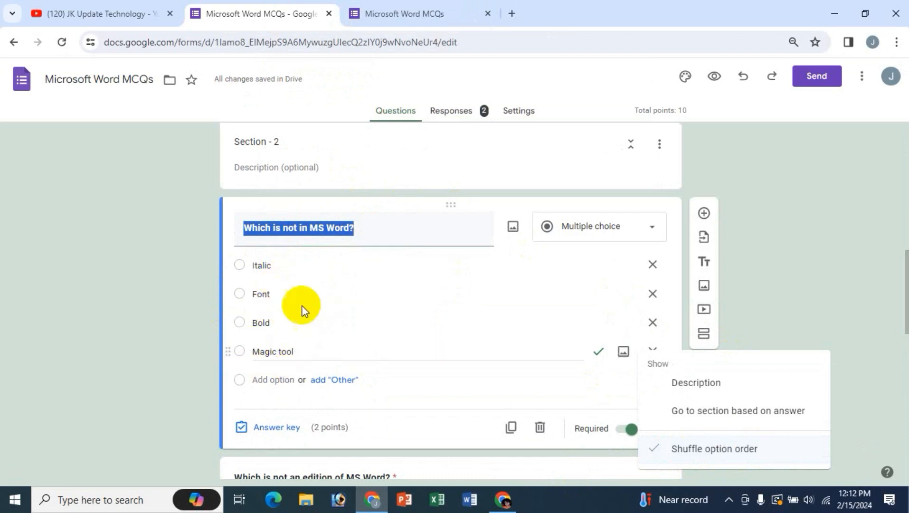
pyautogui.click(162, 252)
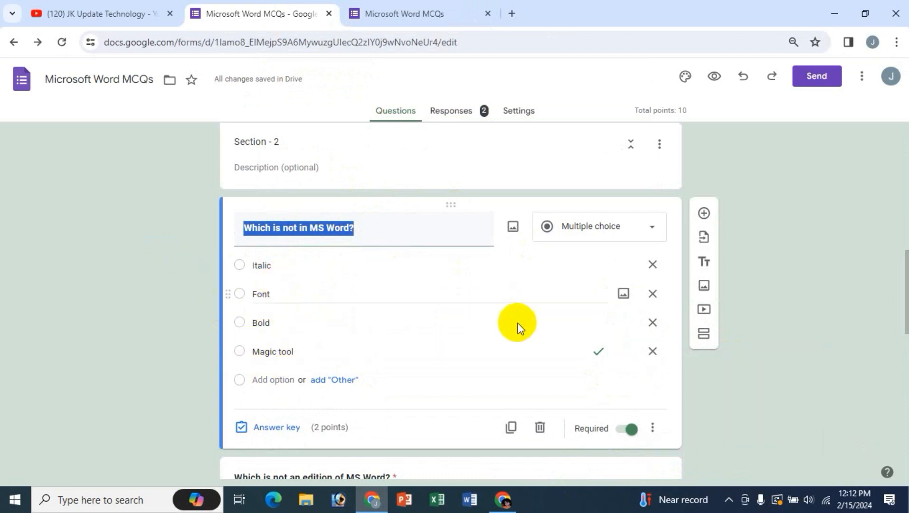
pyautogui.click(653, 428)
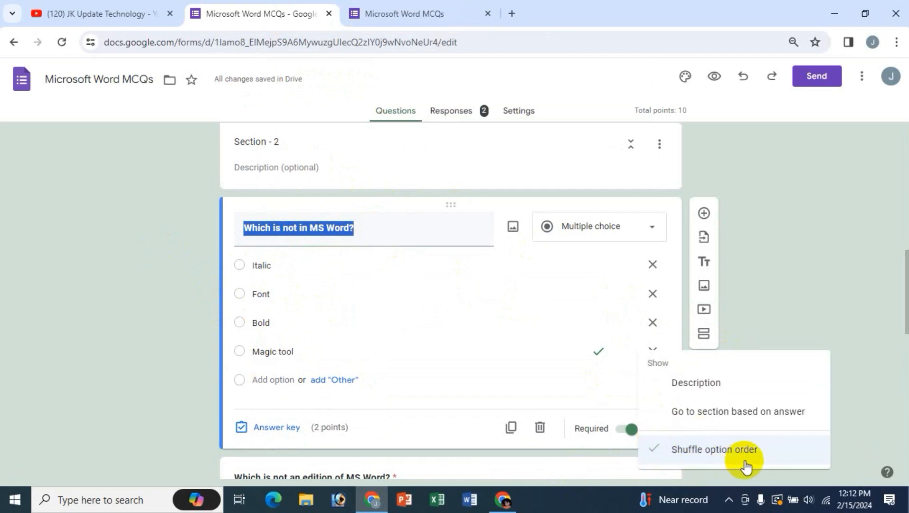
pyautogui.click(160, 287)
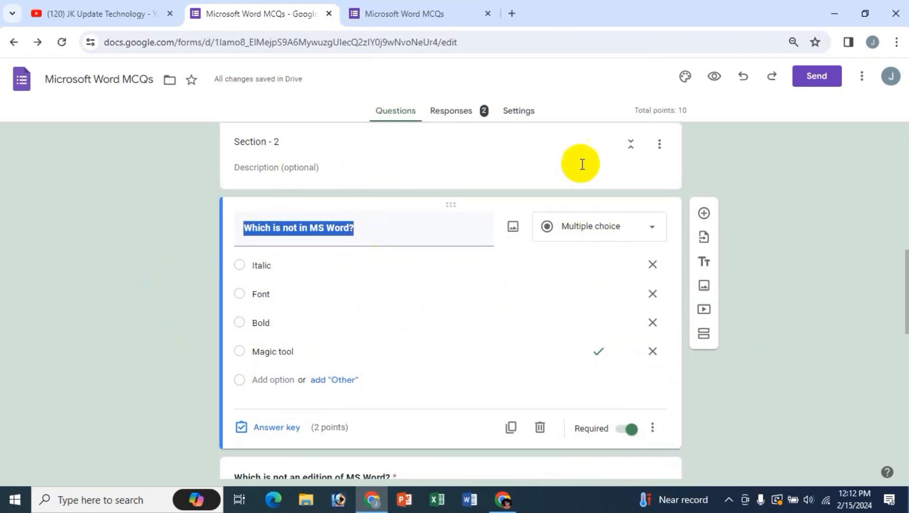
pyautogui.scroll(3, 135, 280)
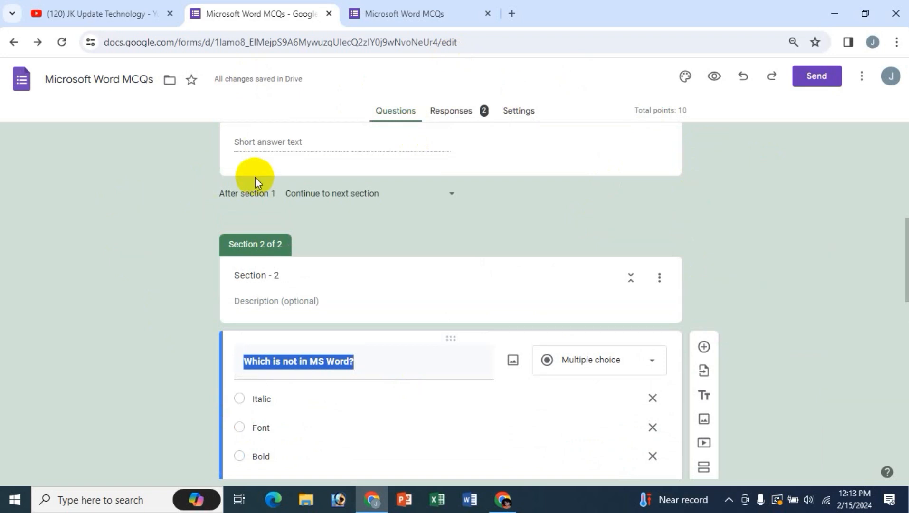
pyautogui.click(143, 12)
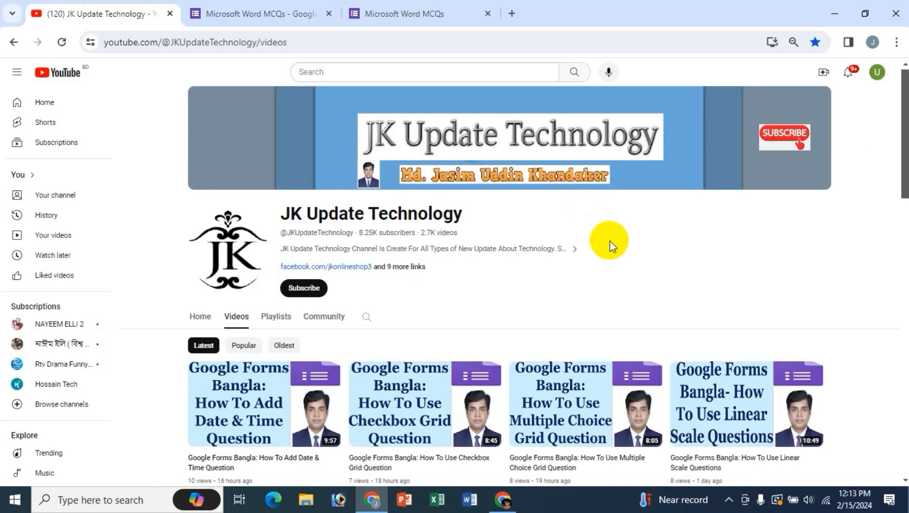